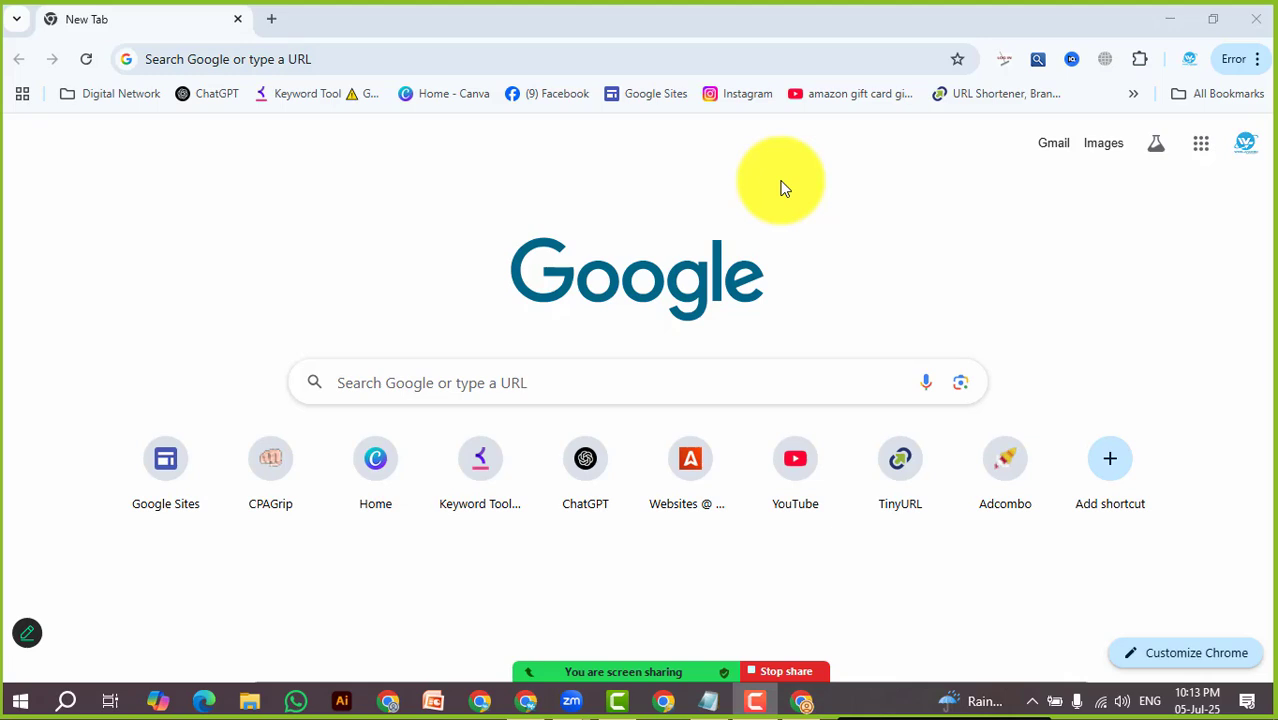
Search Google for "amazon gift card logo" and show the image results
mouse_move(585, 652)
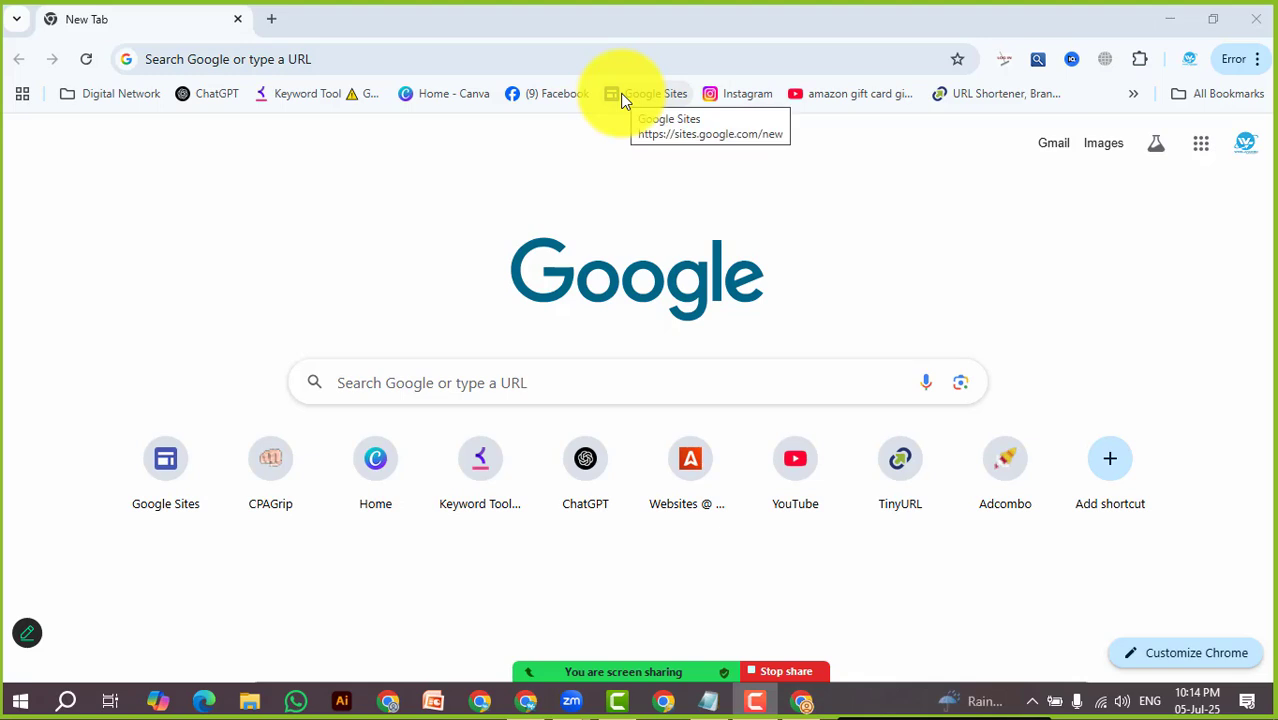
left_click(588, 60)
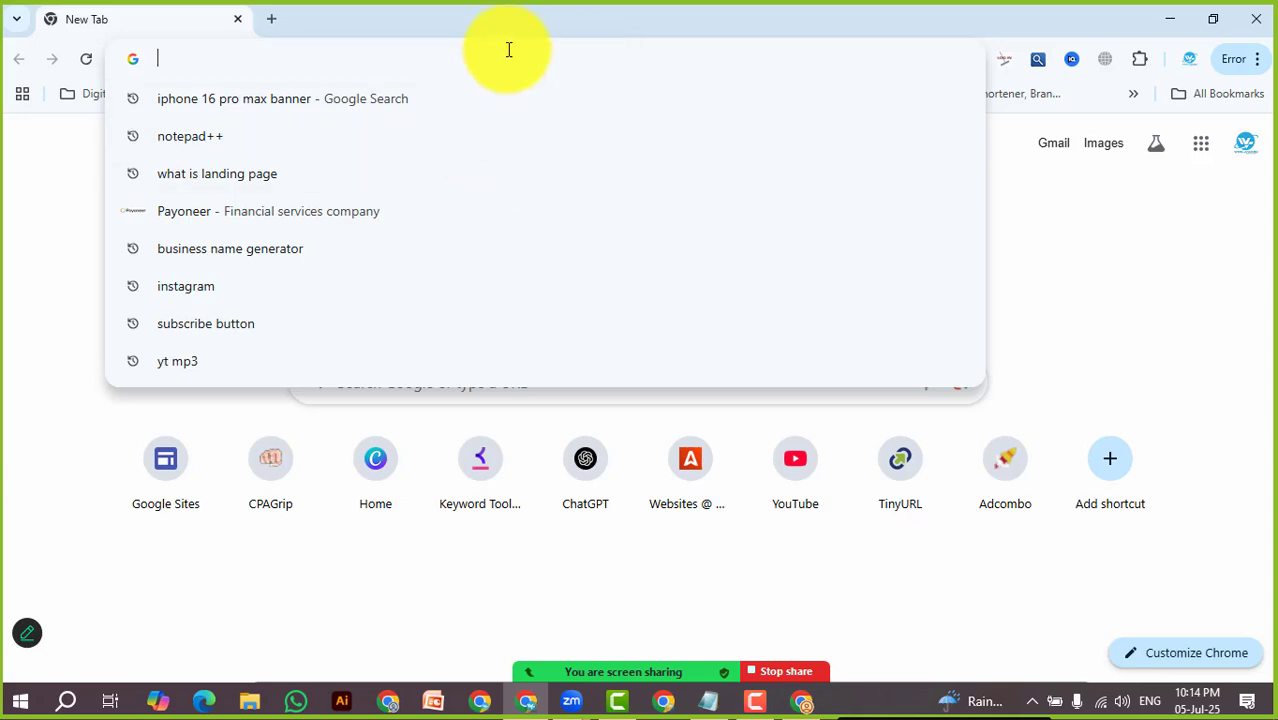
type("ama")
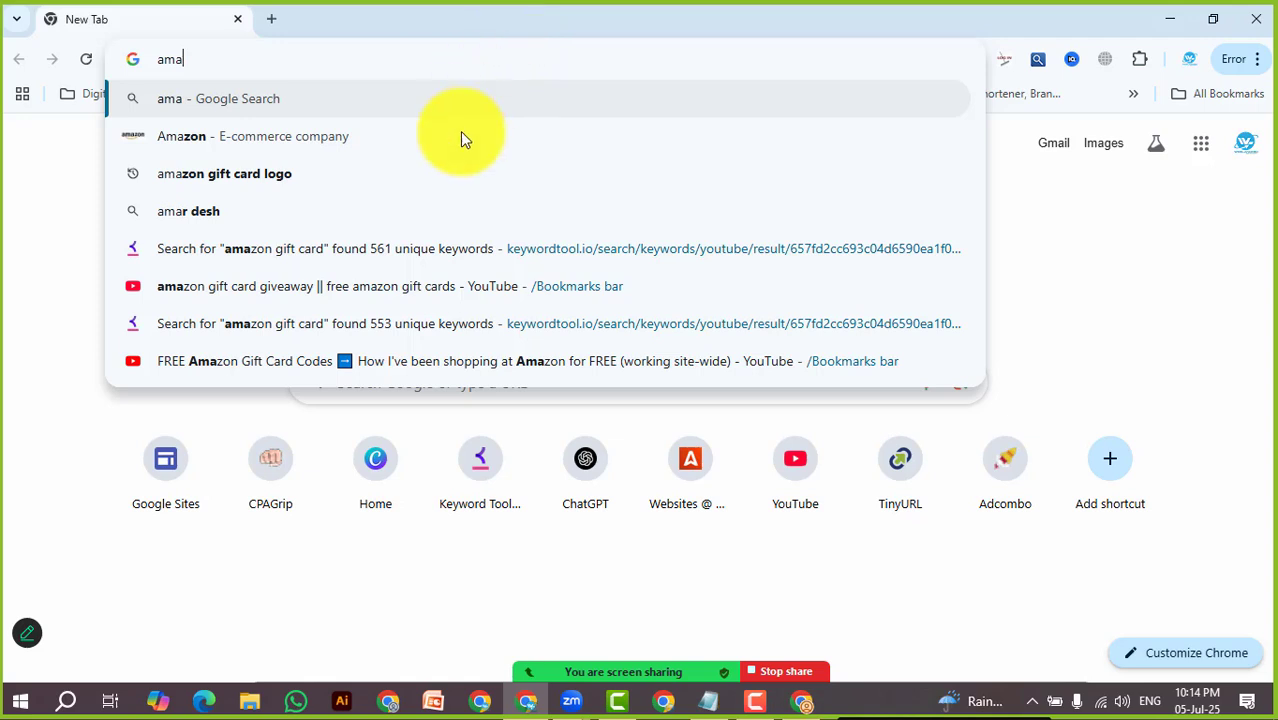
left_click(446, 181)
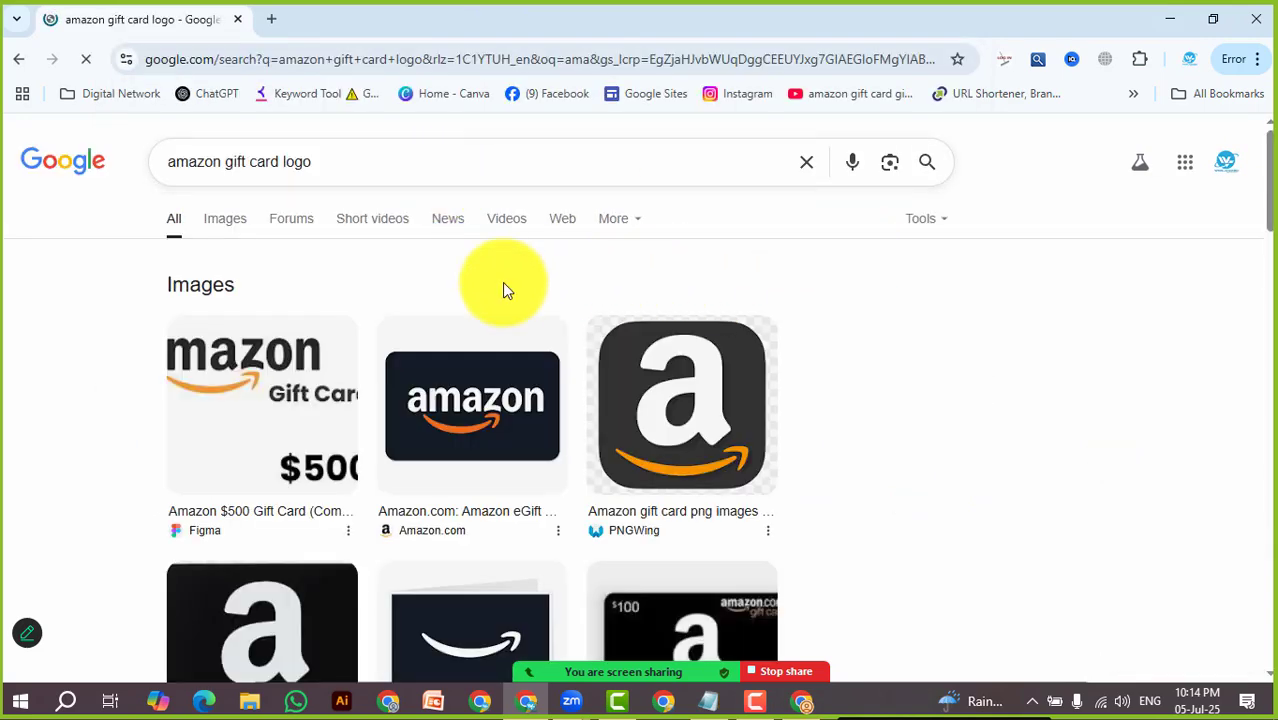
left_click(243, 220)
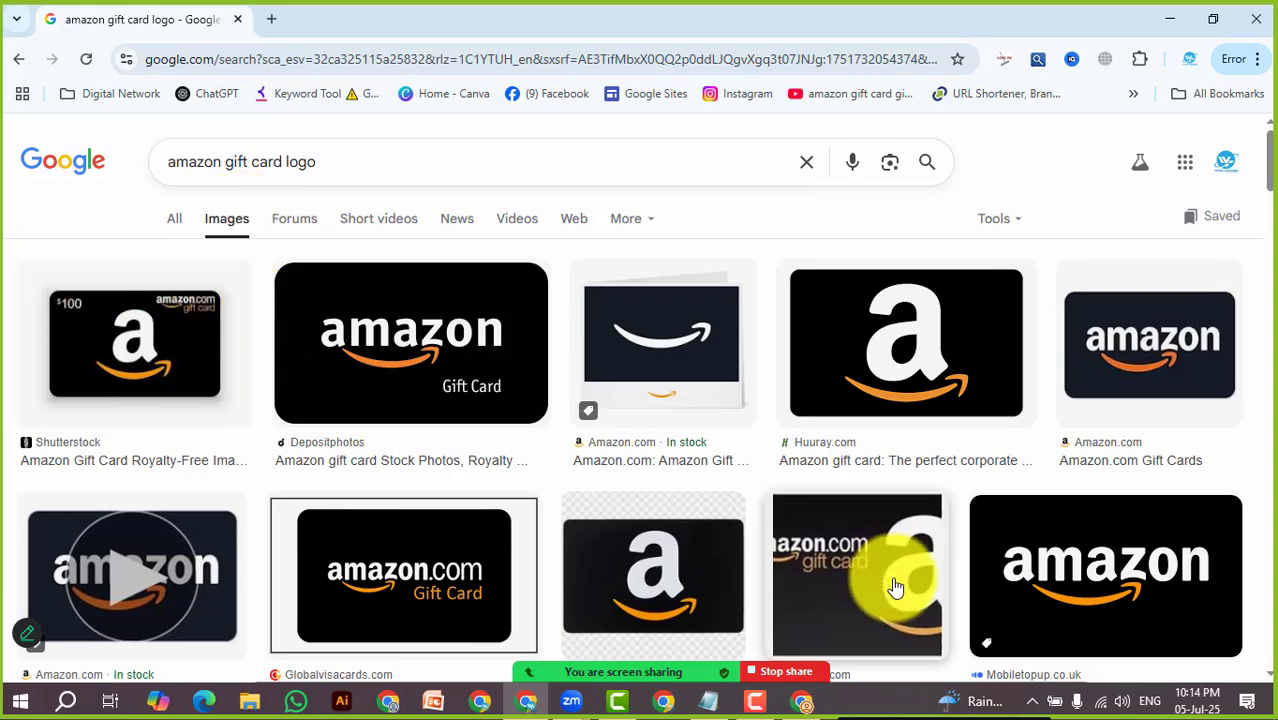
left_click(1052, 648)
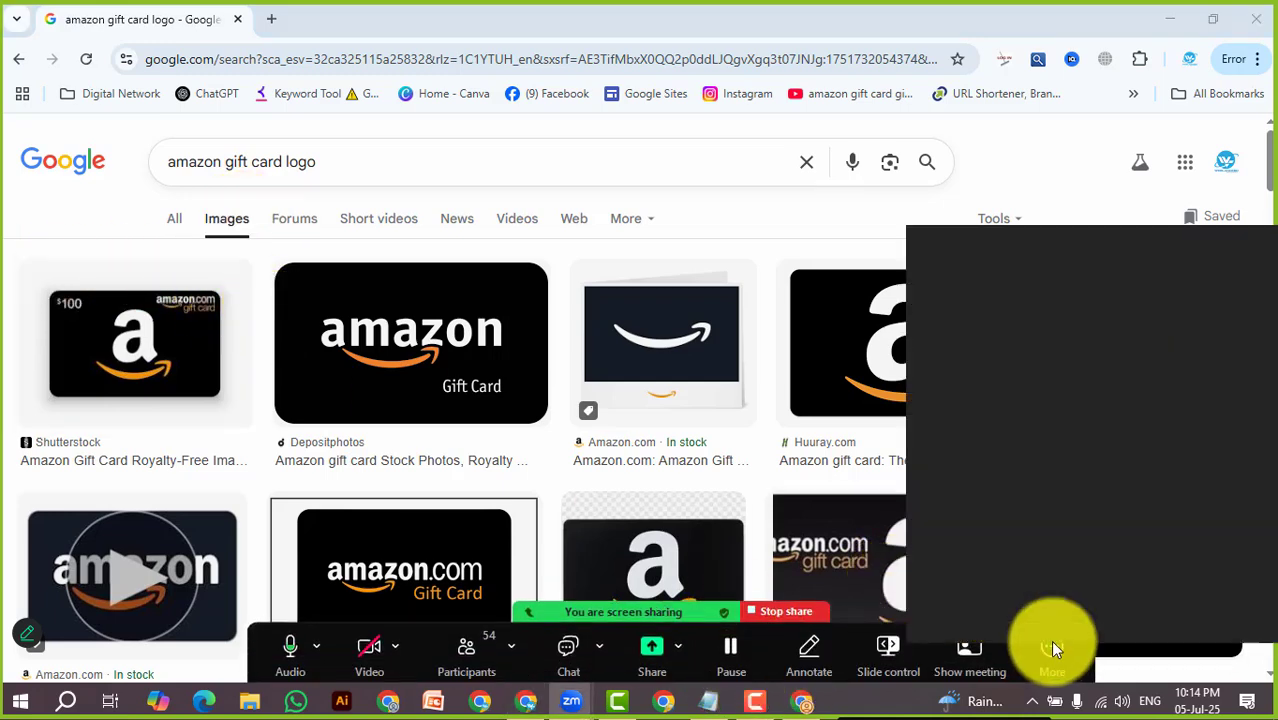
left_click(814, 441)
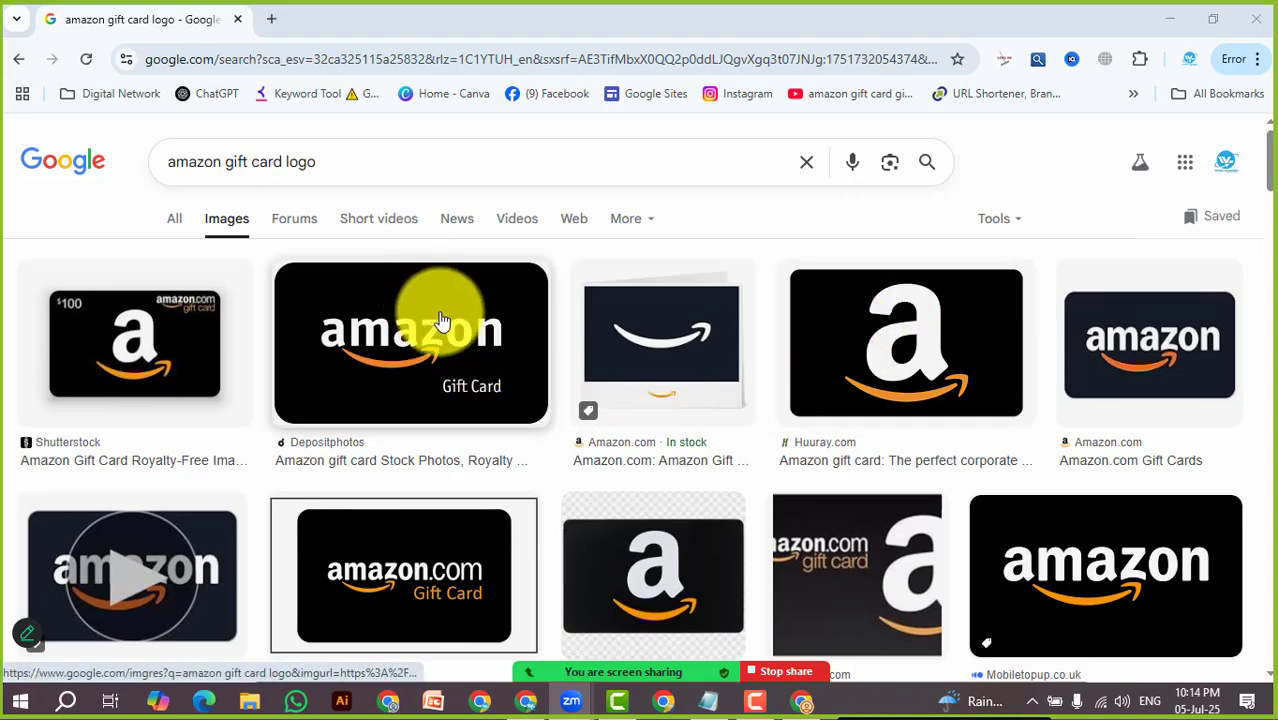
Review the image results under Creative Commons licenses and switch the usage rights filter to Commercial & other licenses
left_click(993, 222)
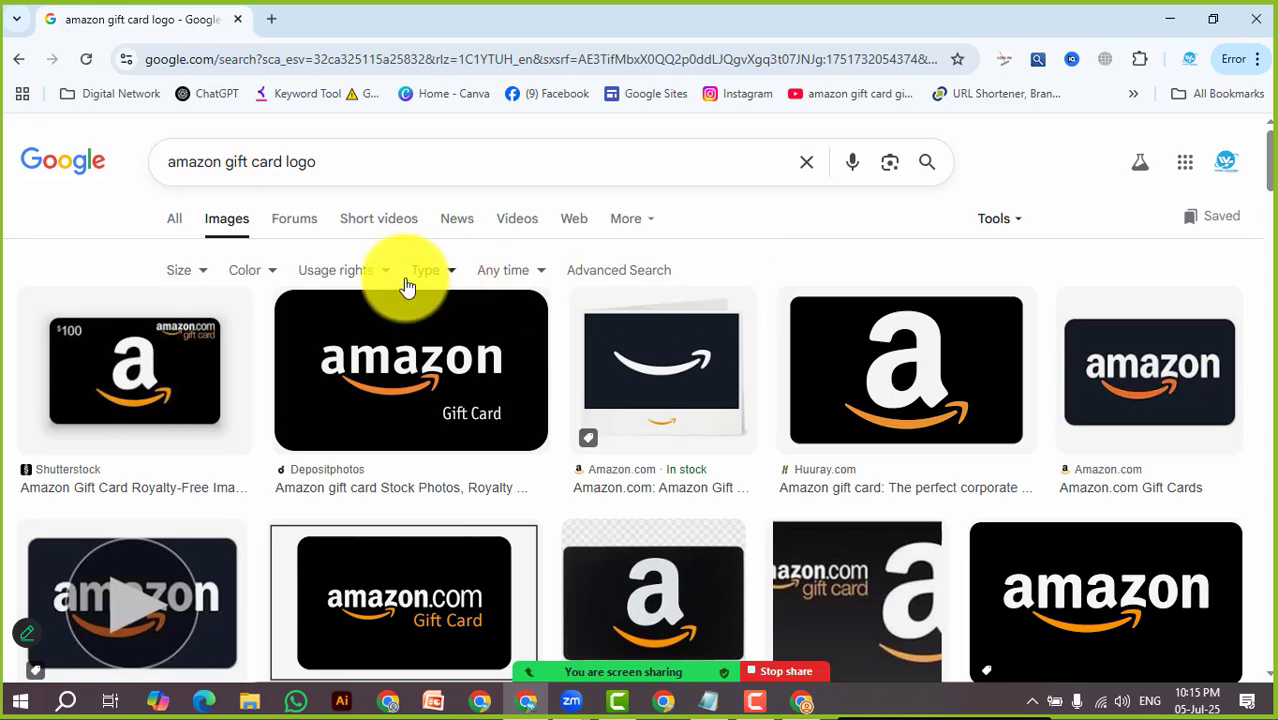
left_click(376, 280)
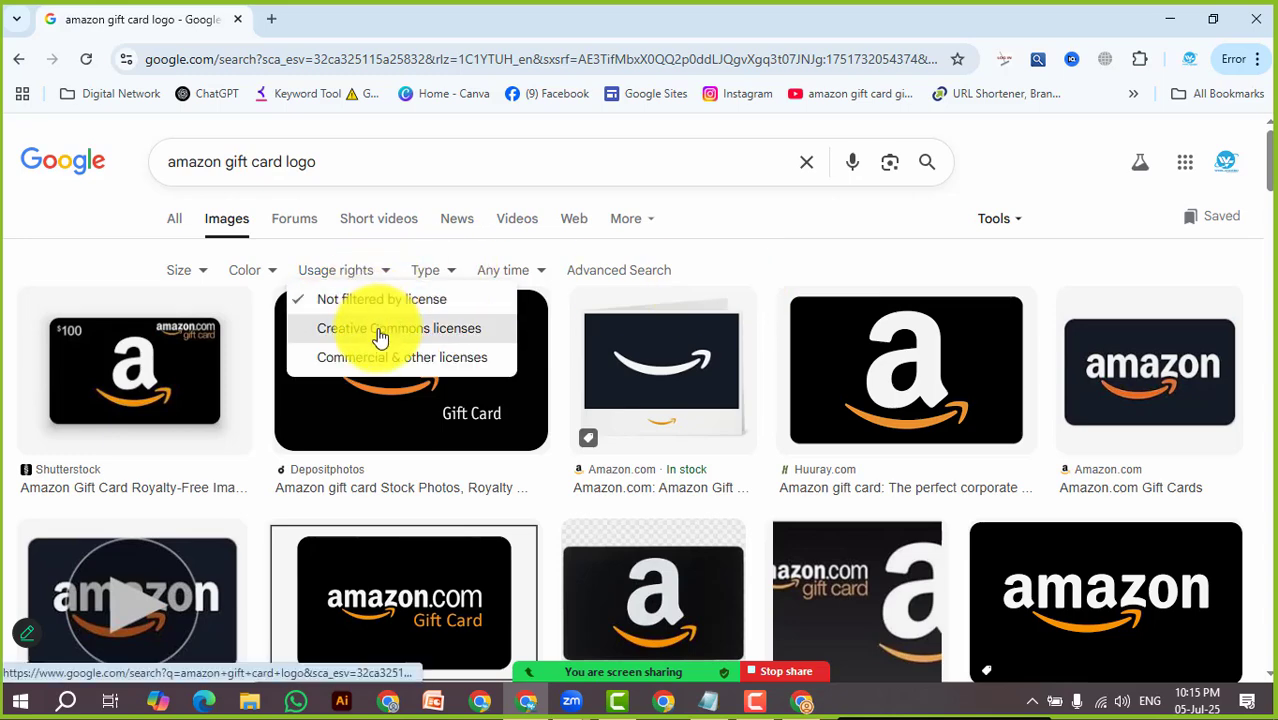
left_click(380, 337)
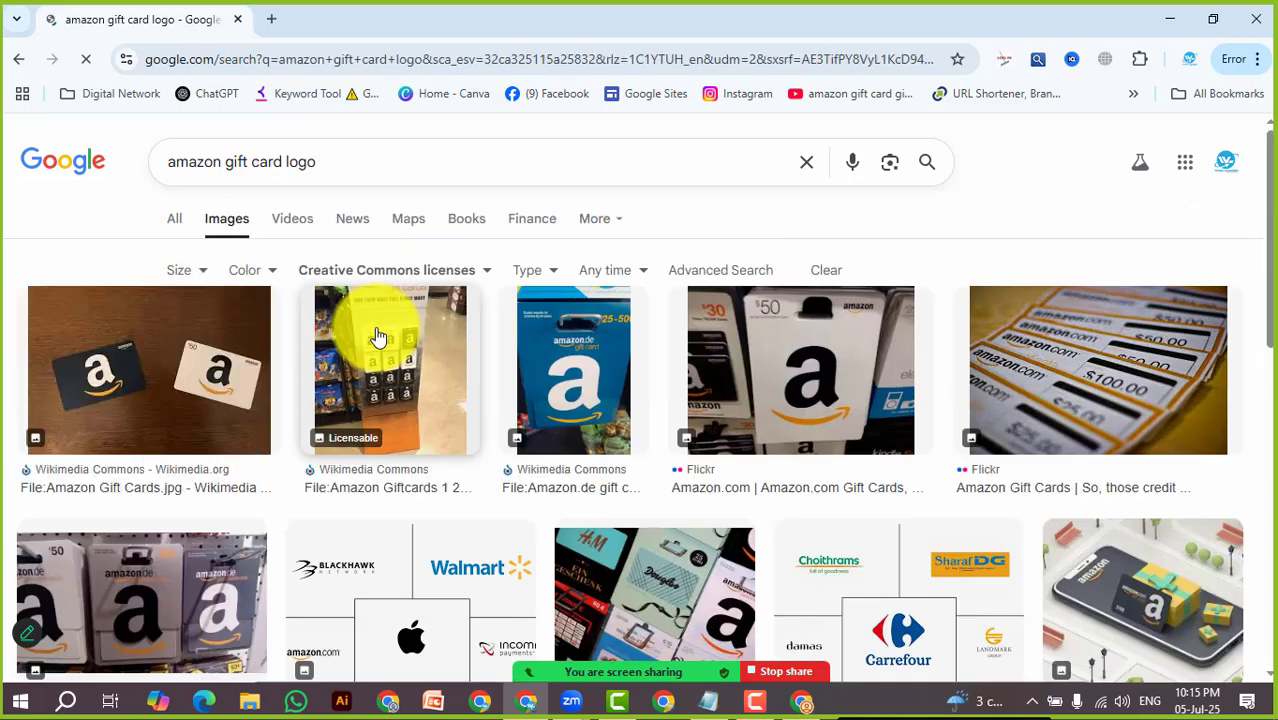
scroll(659, 396, "down", 3)
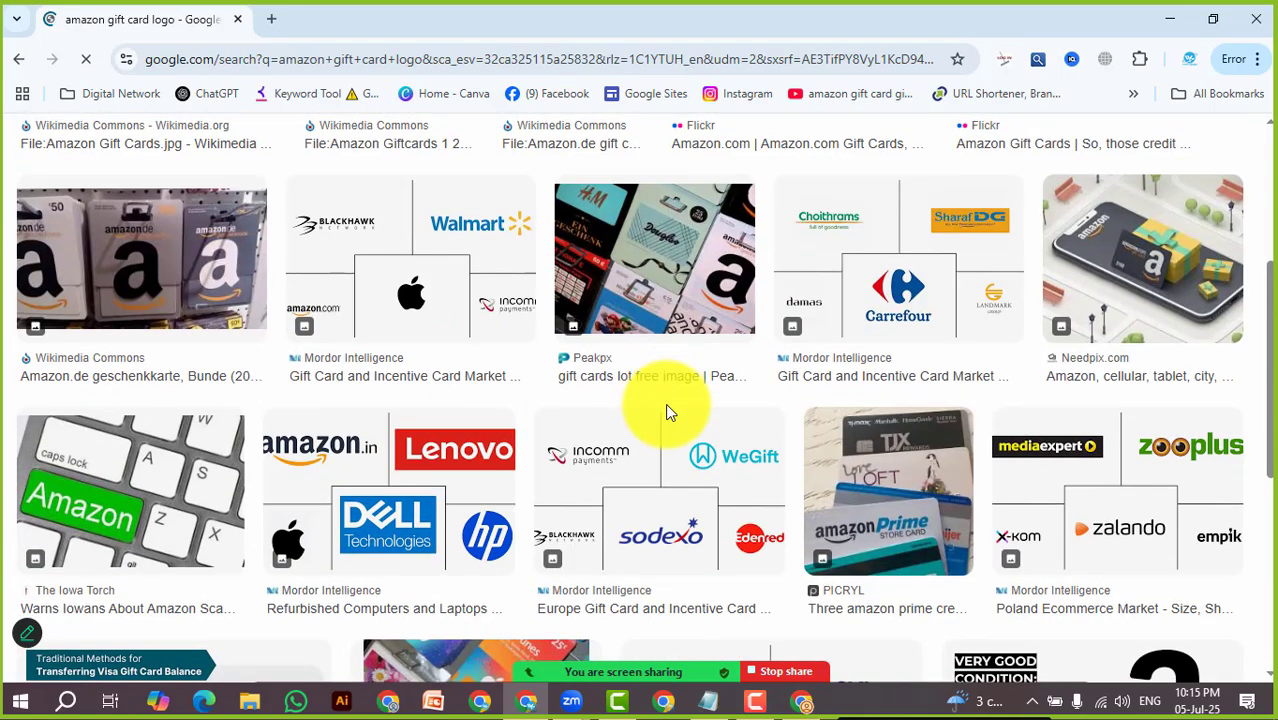
scroll(660, 478, "up", 3)
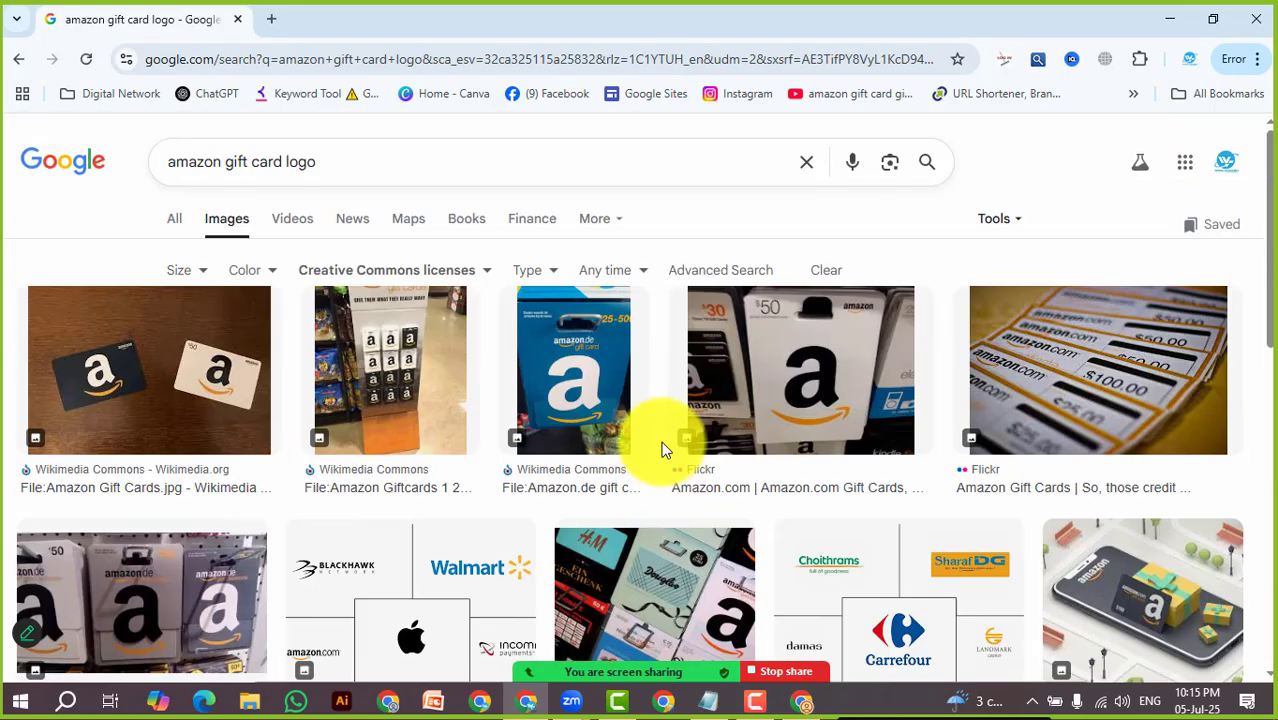
scroll(585, 434, "down", 5)
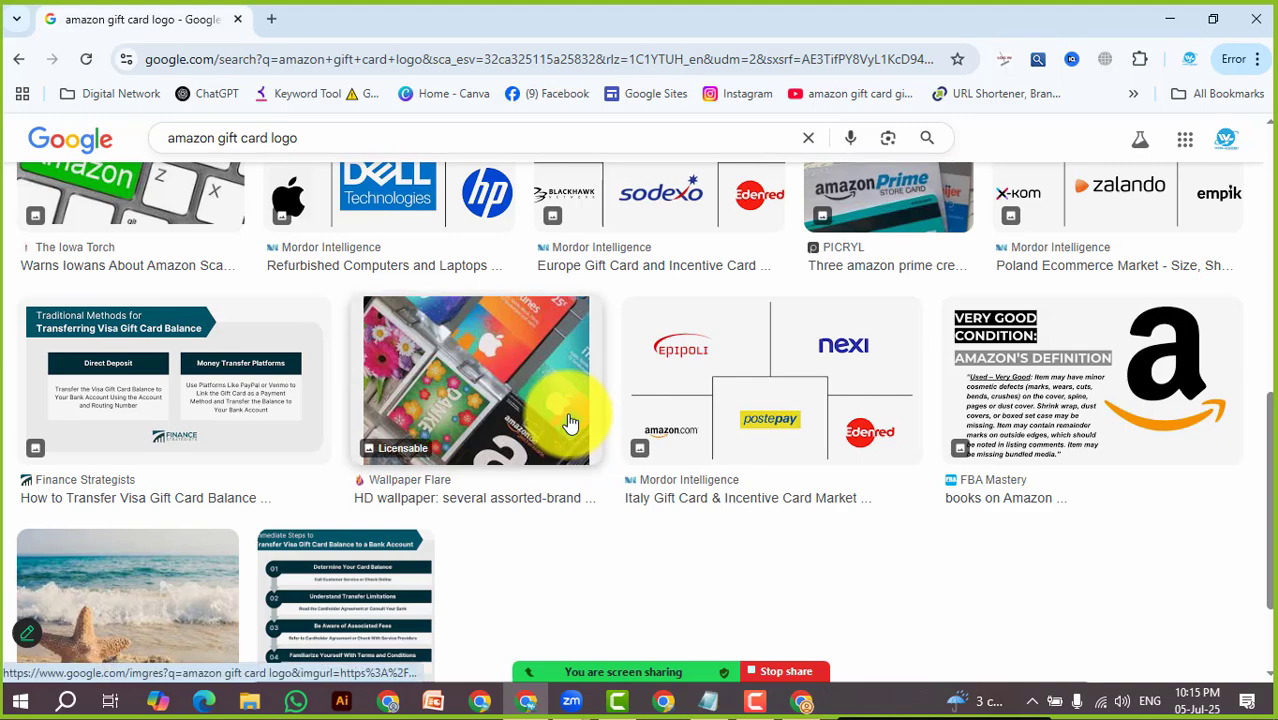
scroll(676, 400, "up", 5)
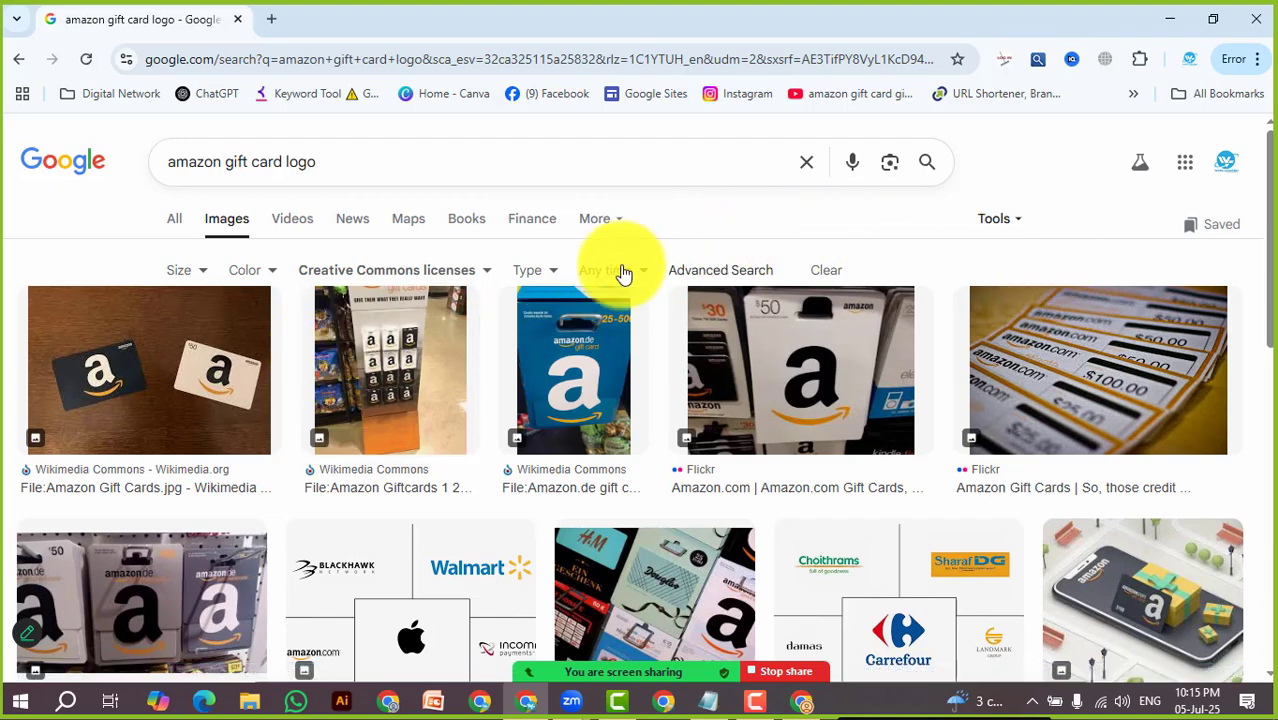
left_click(465, 276)
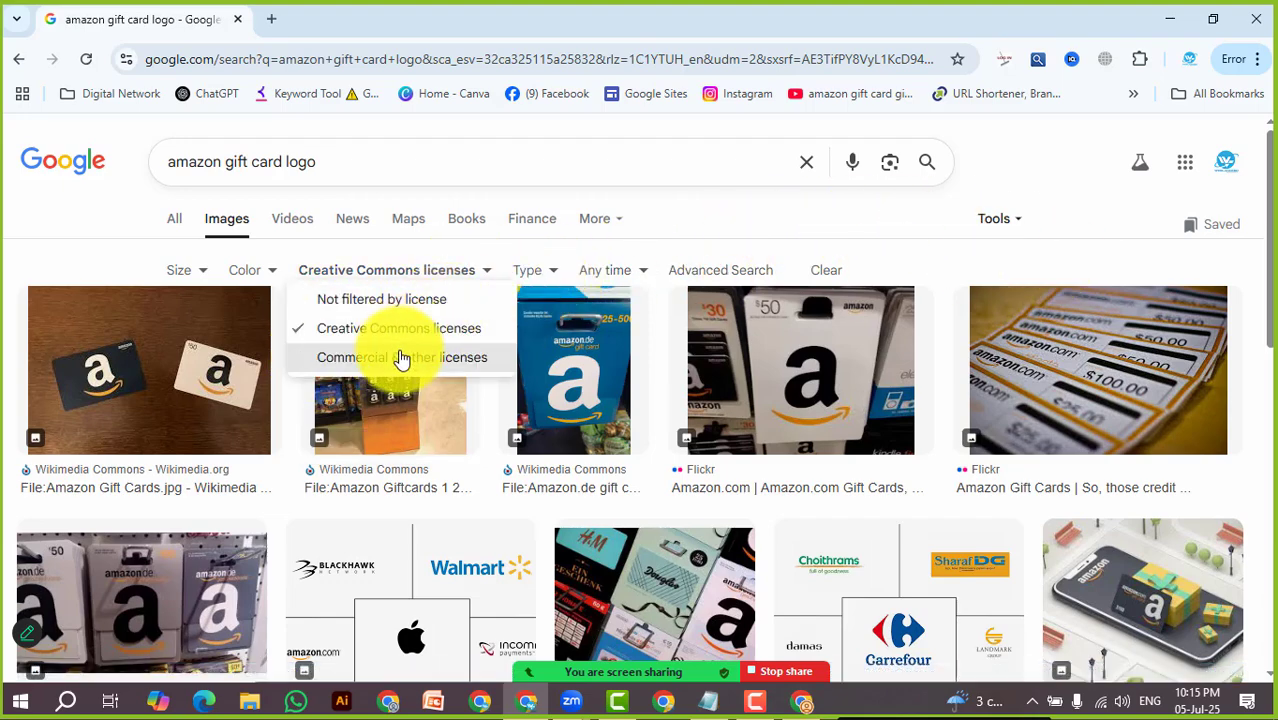
left_click(405, 358)
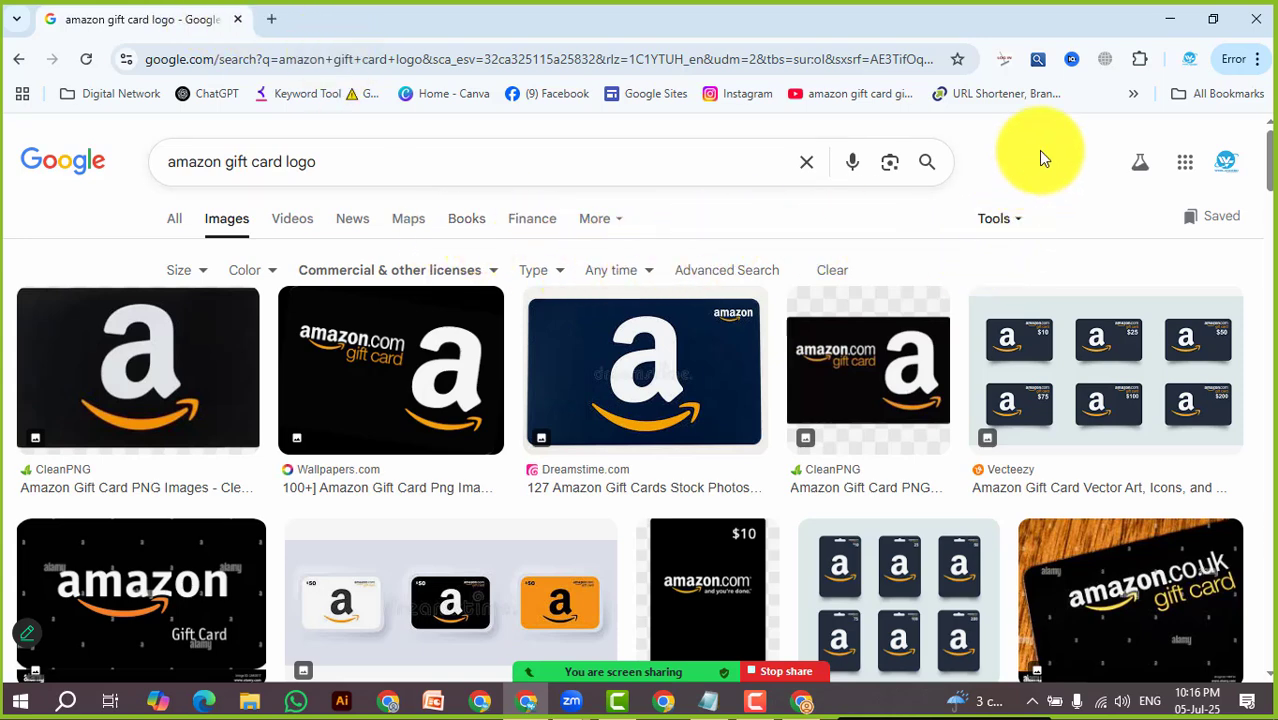
Create a new blank Google Sites site in a new browser tab and select its page header
left_click(274, 18)
left_click(641, 94)
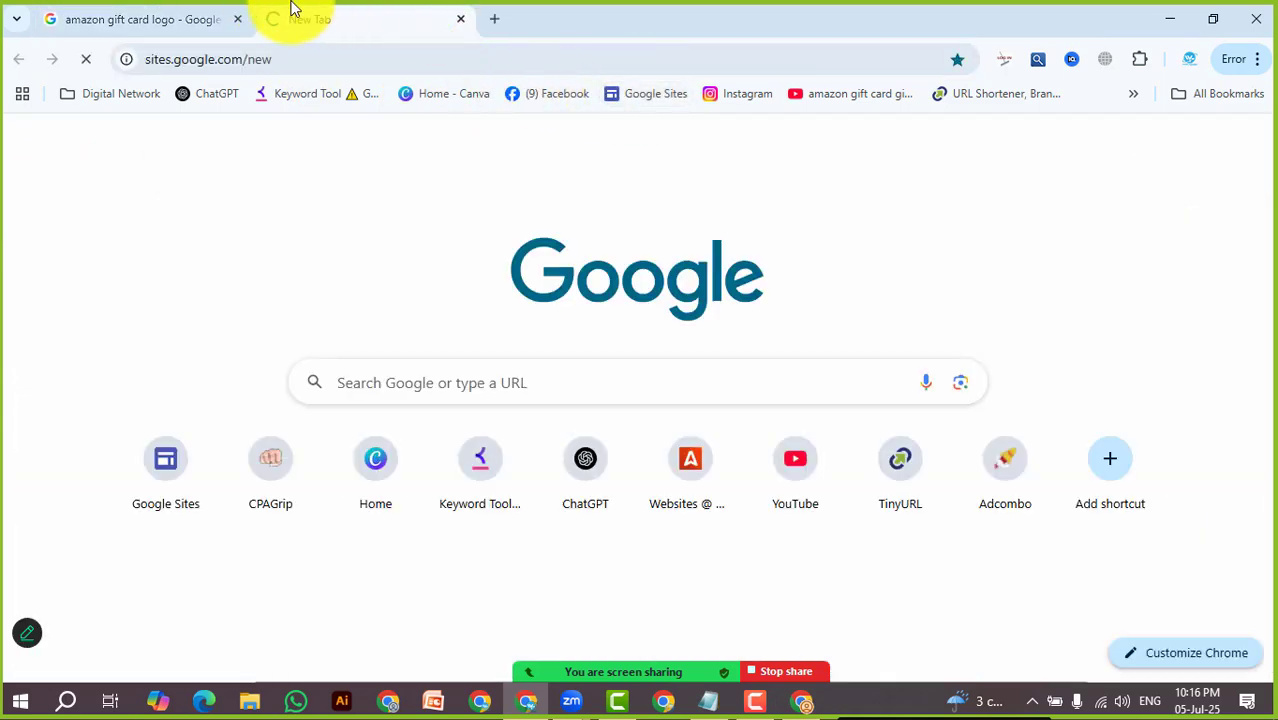
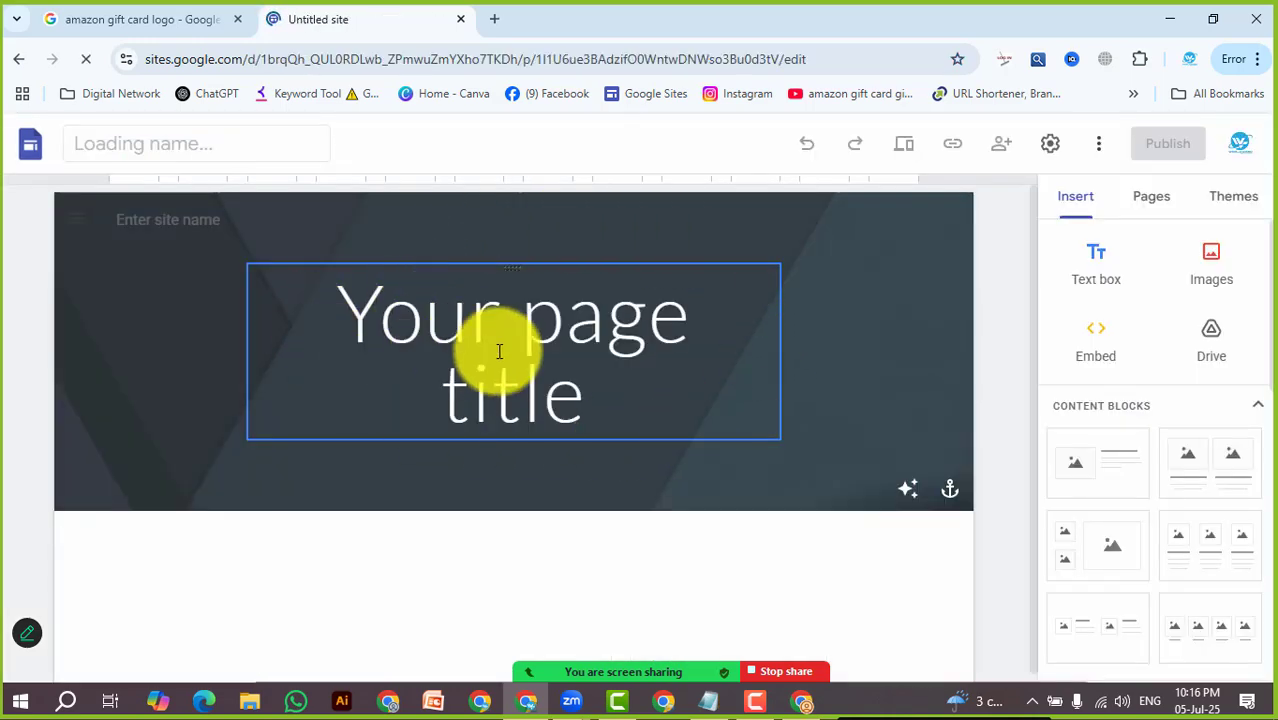
left_click(470, 381)
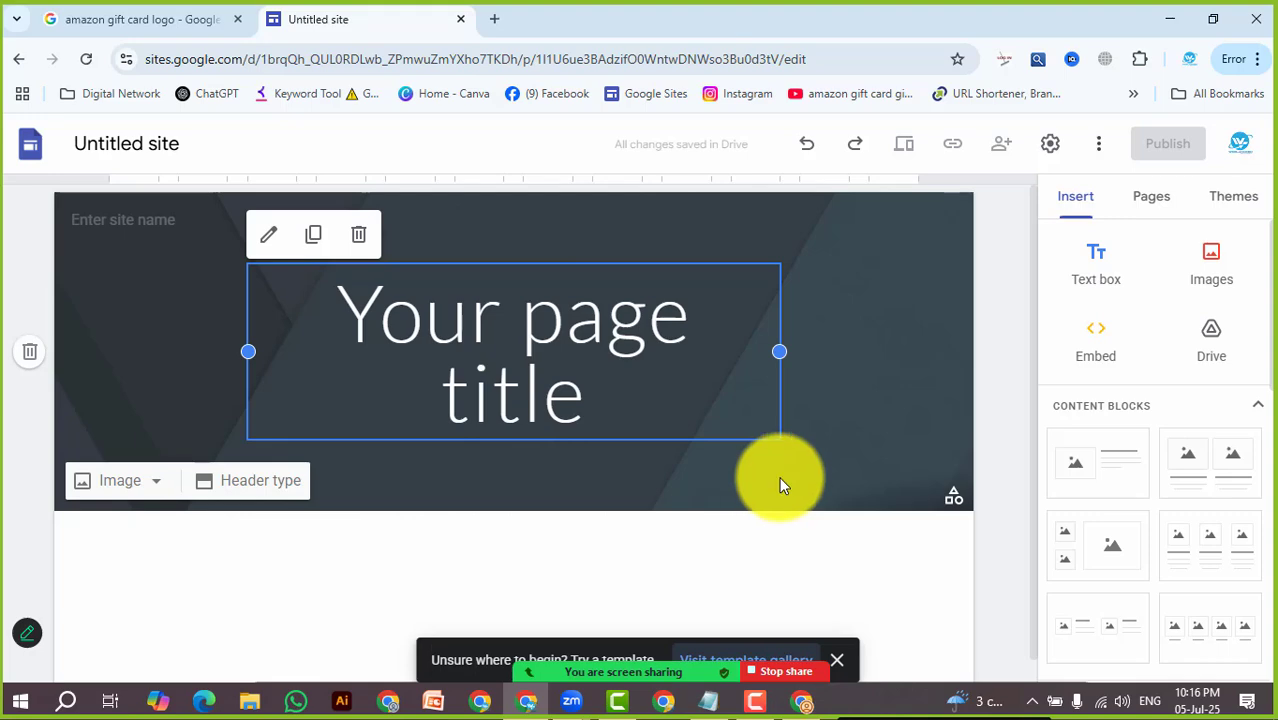
left_click(156, 10)
left_click(335, 16)
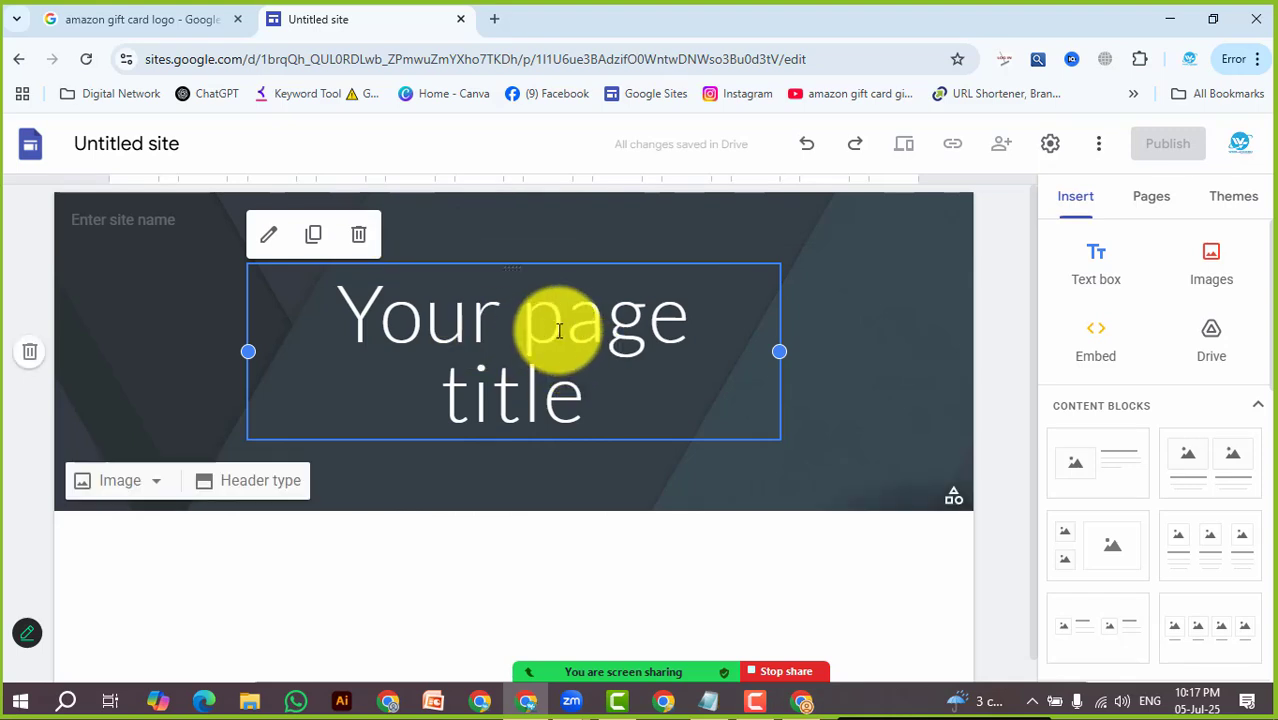
left_click(871, 382)
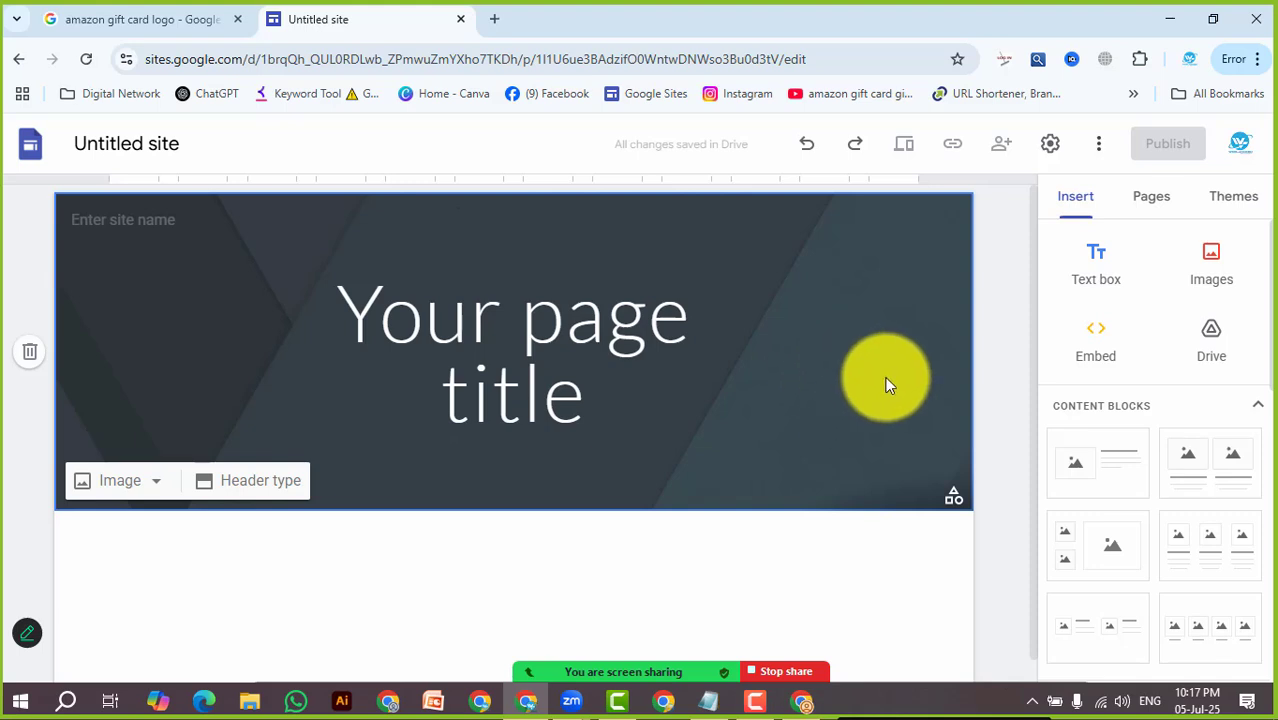
Open Canva from the bookmarks in a new browser tab and copy its web address
left_click(490, 14)
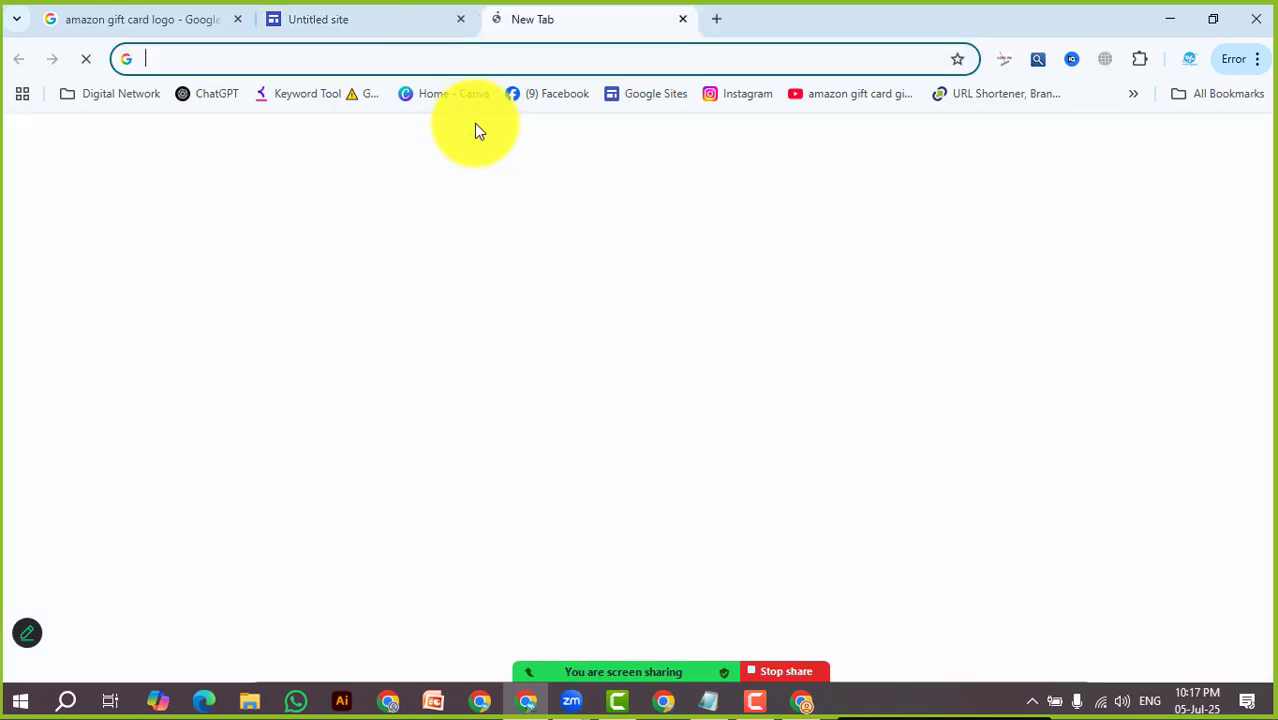
left_click(475, 88)
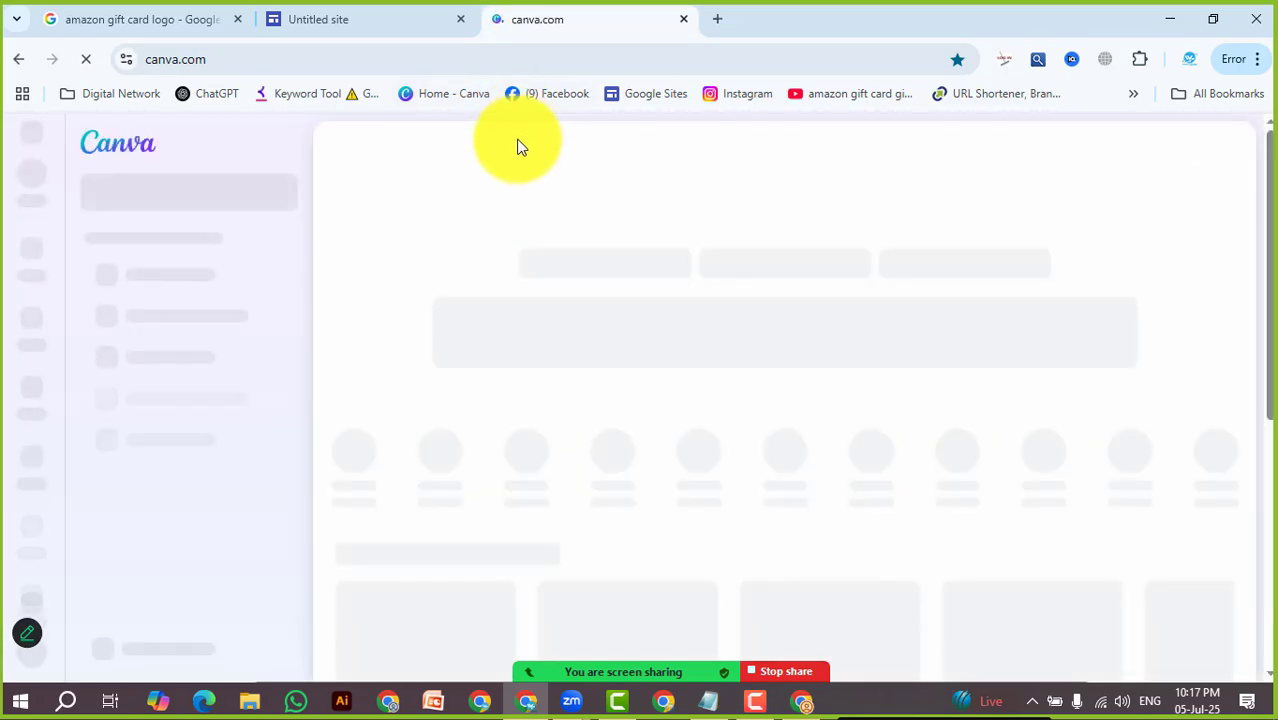
left_click(295, 48)
key("ctrl+c")
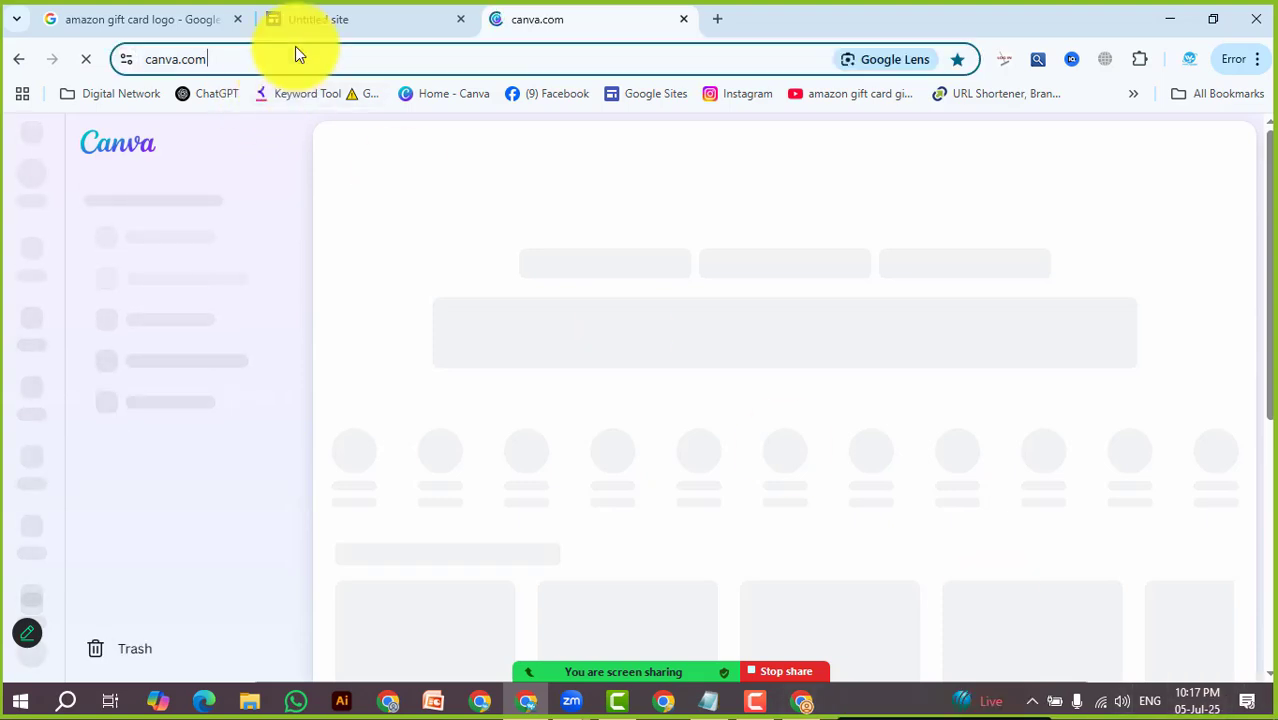
right_click(280, 47)
left_click(385, 219)
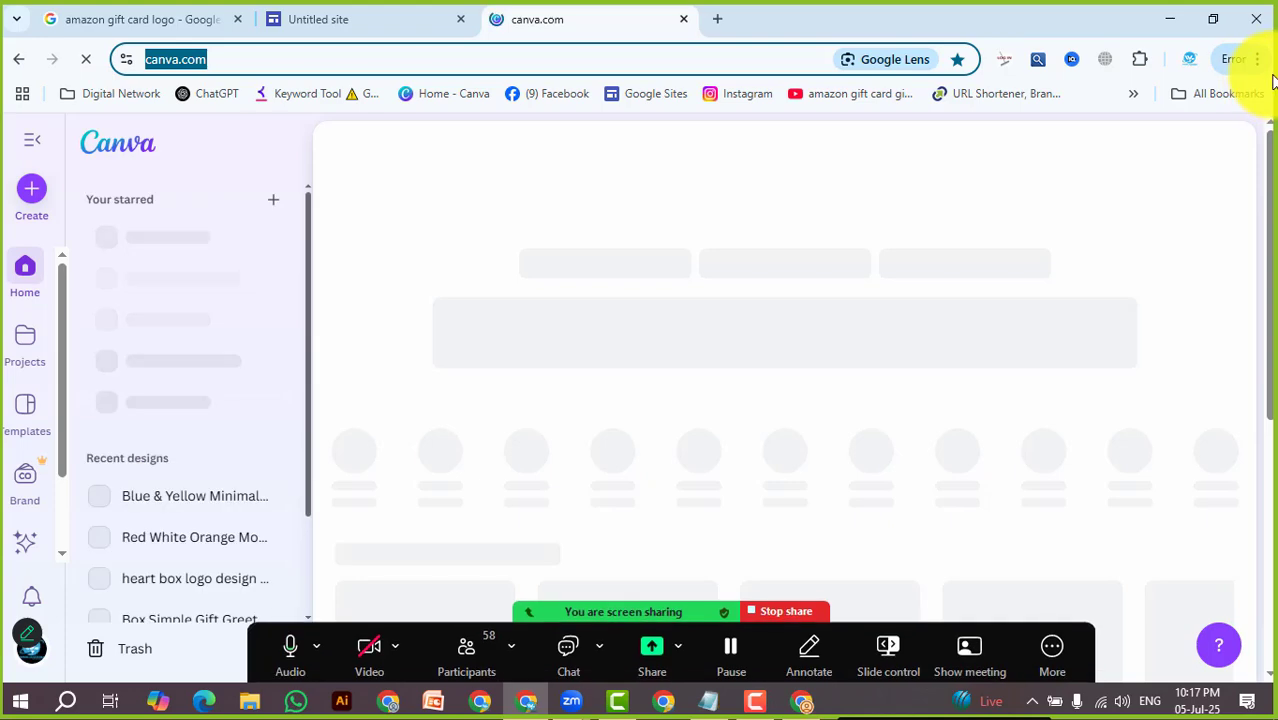
Open an incognito window and load the Canva home page from the copied address
left_click(1236, 59)
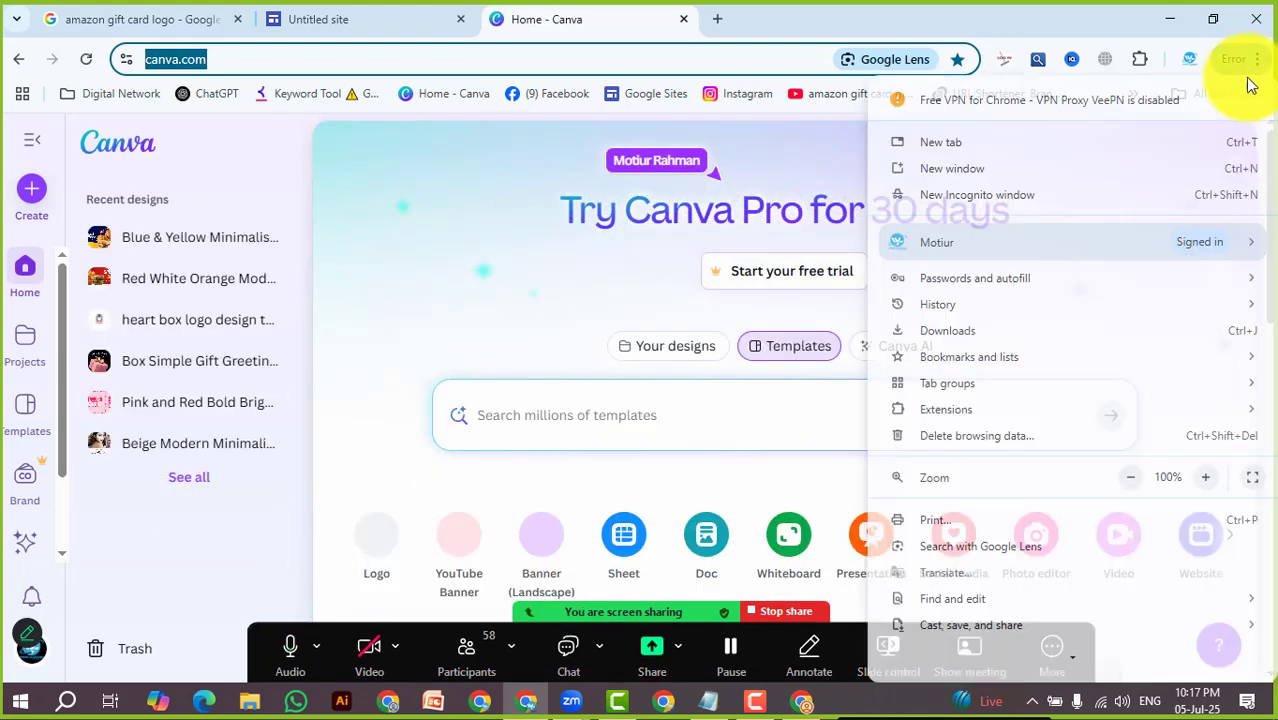
left_click(1009, 193)
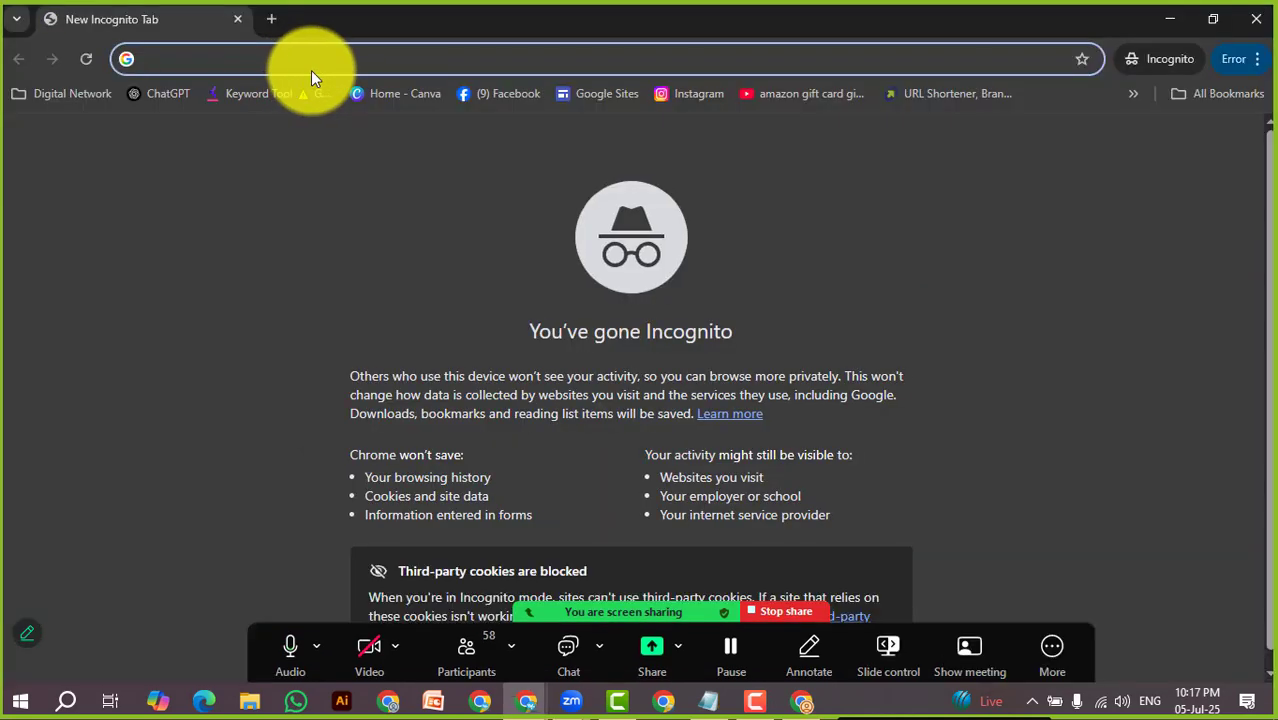
right_click(311, 70)
left_click(382, 232)
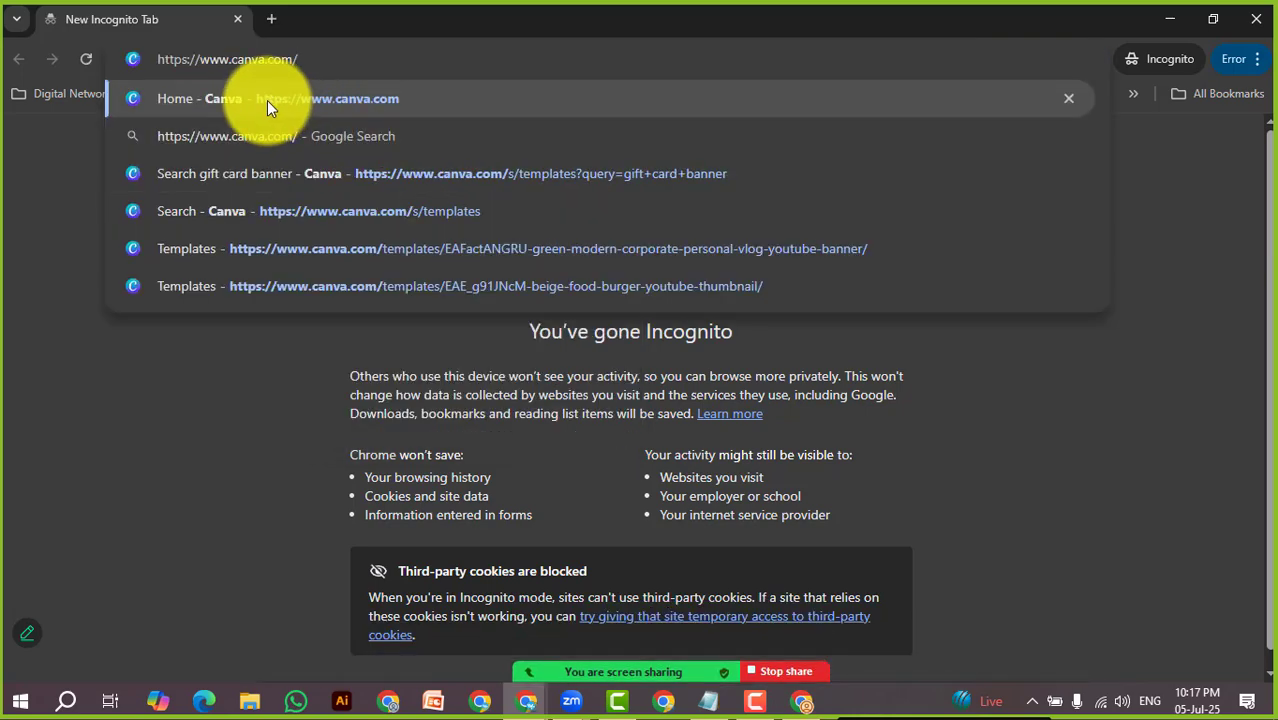
left_click(267, 100)
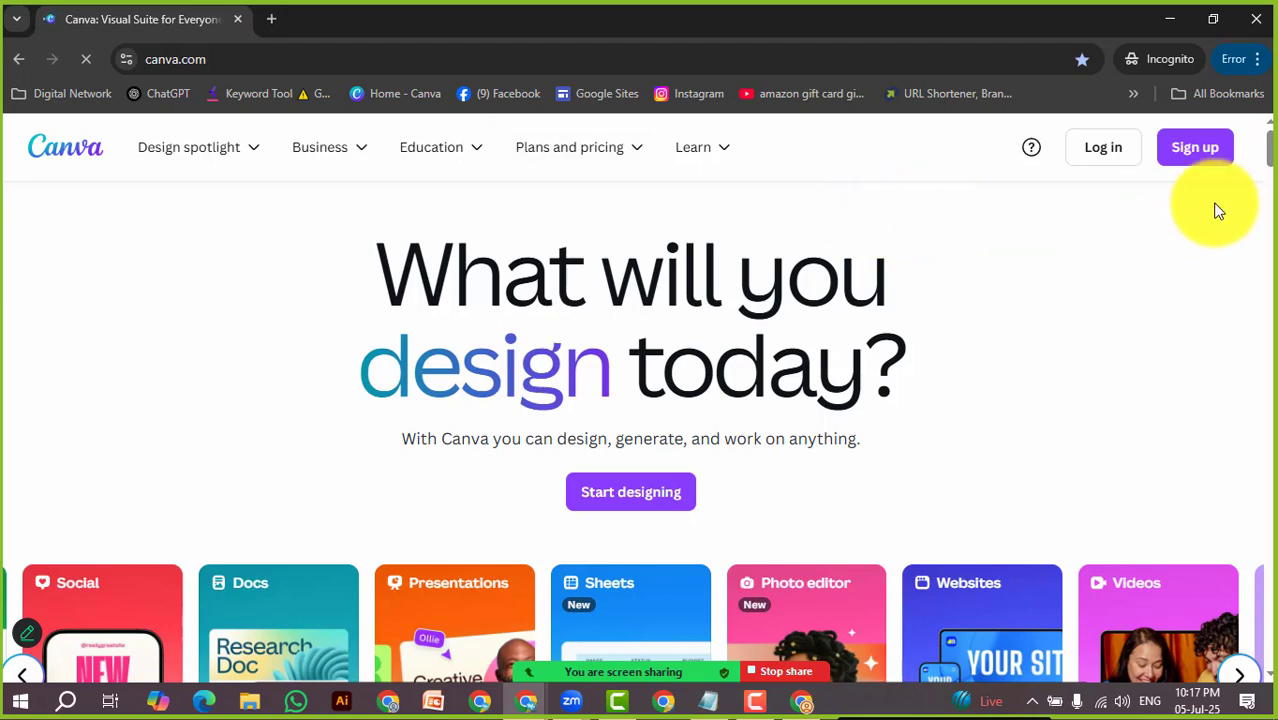
Examine Canva's available sign-up methods, and close the sign-up dialog and the incognito window
left_click(1208, 151)
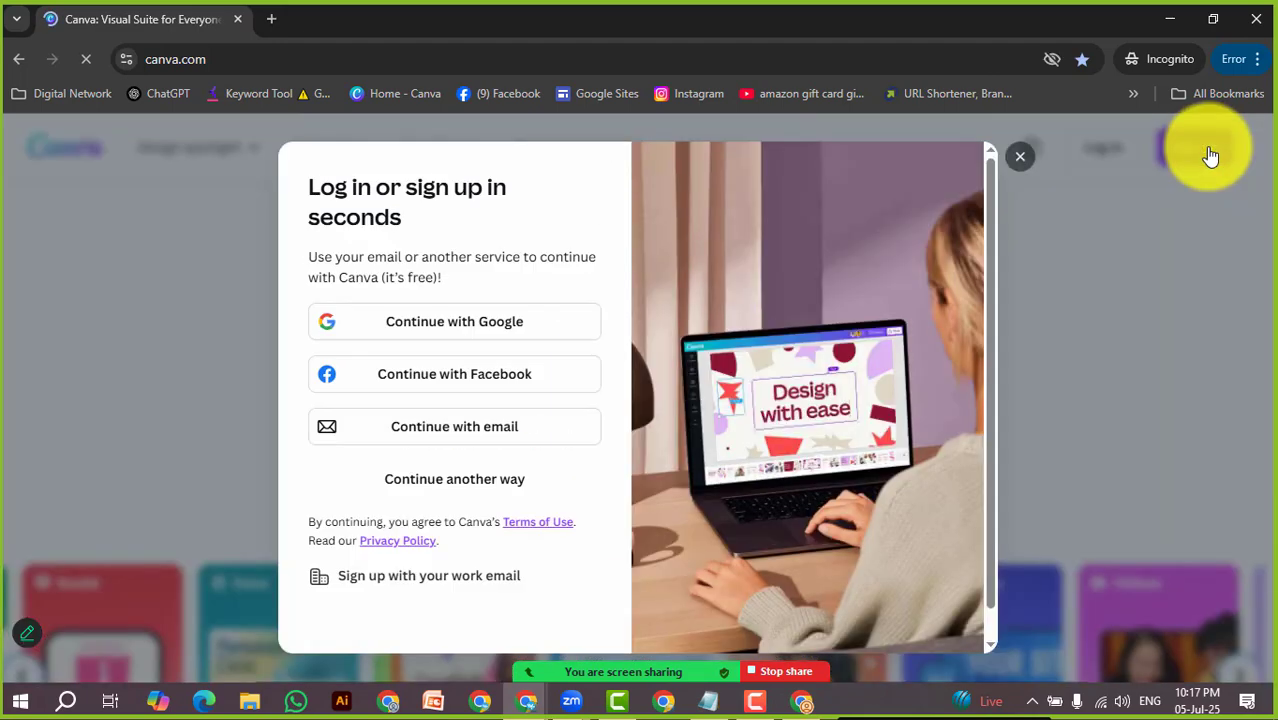
key("Escape")
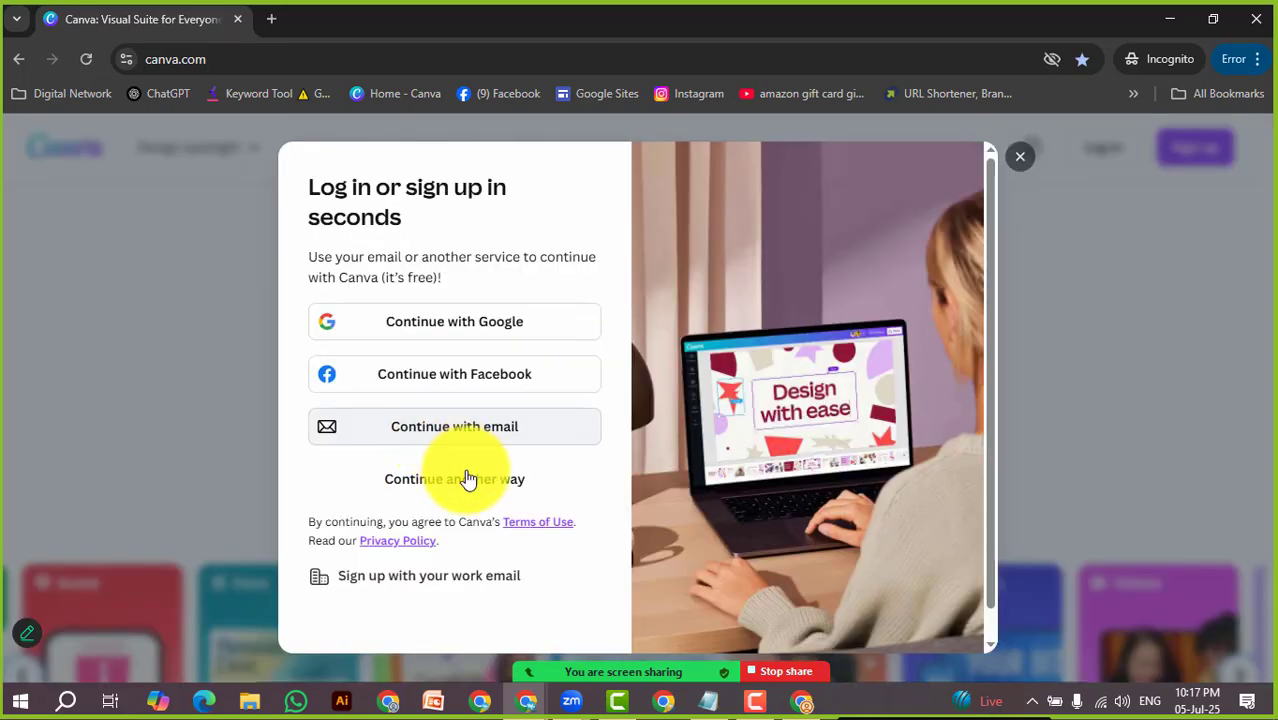
left_click(1022, 159)
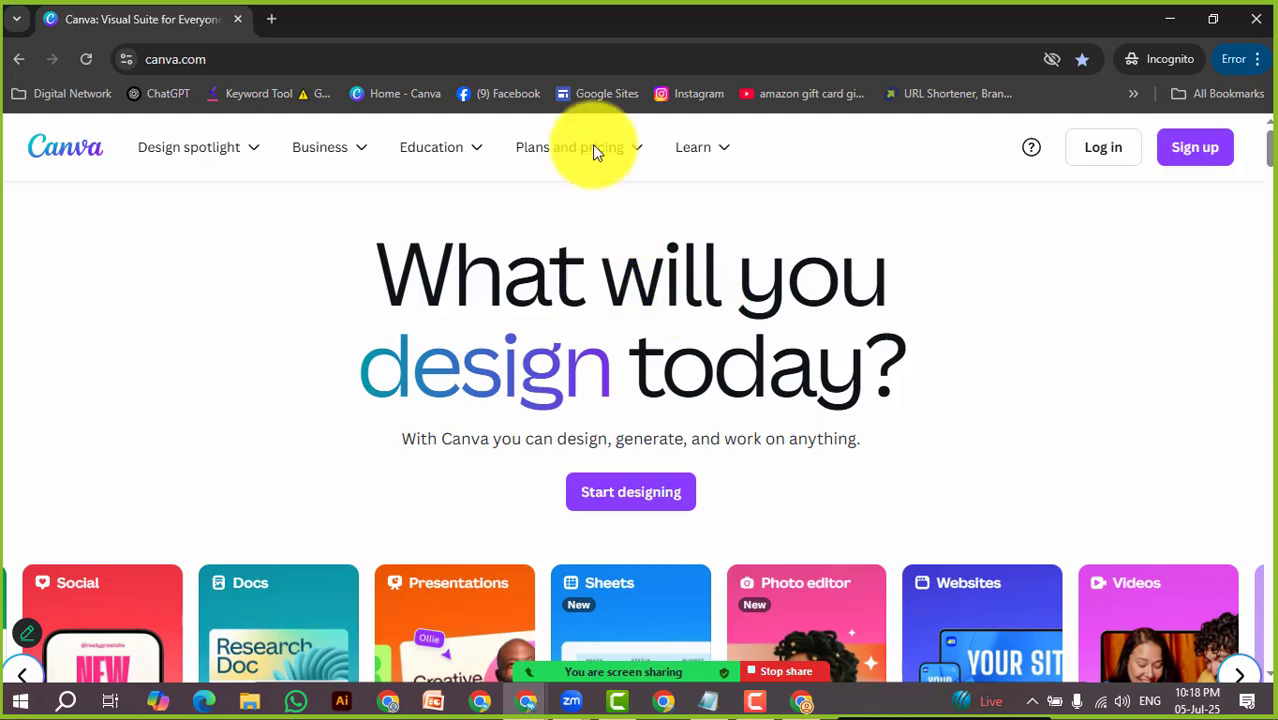
left_click(1258, 18)
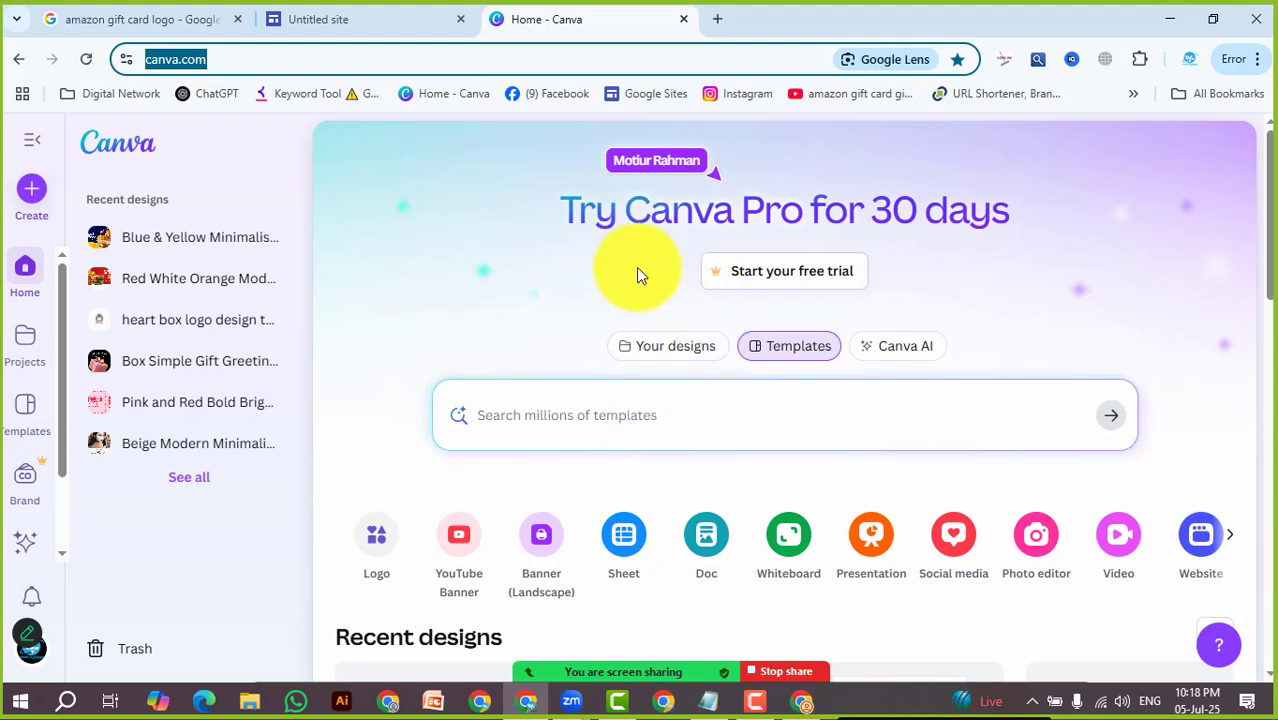
scroll(695, 400, "down", 10)
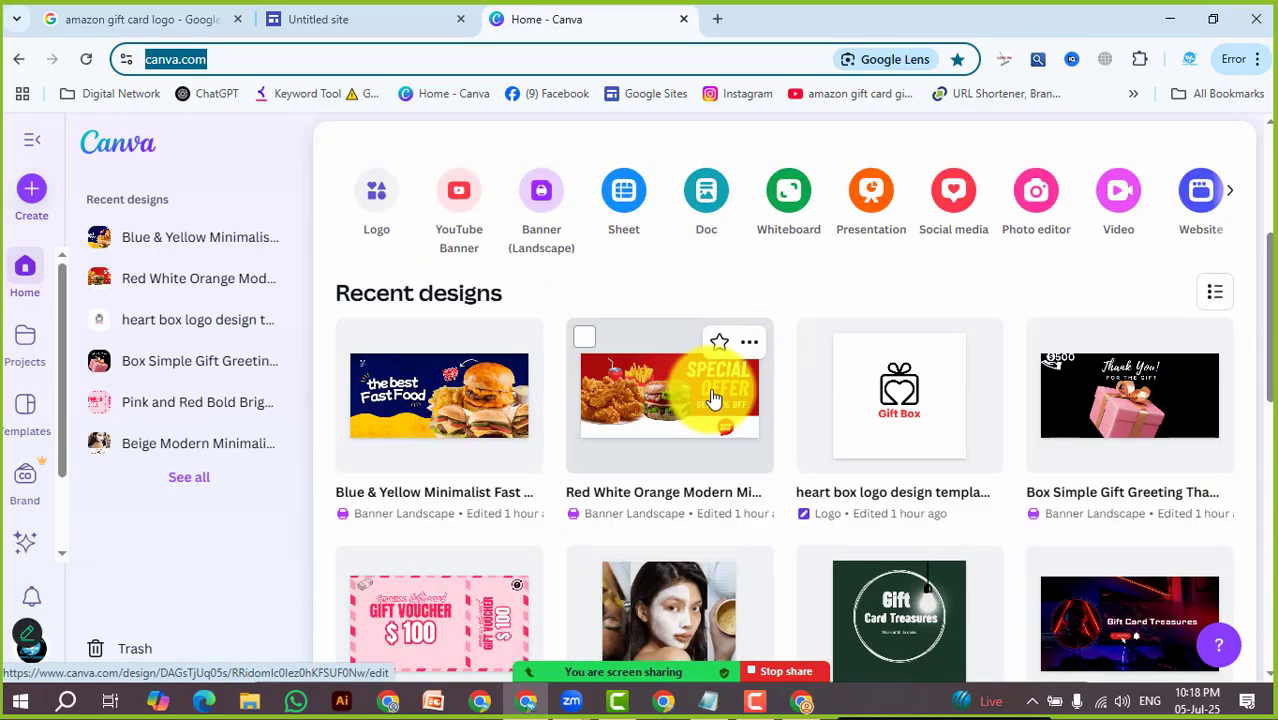
scroll(722, 414, "up", 10)
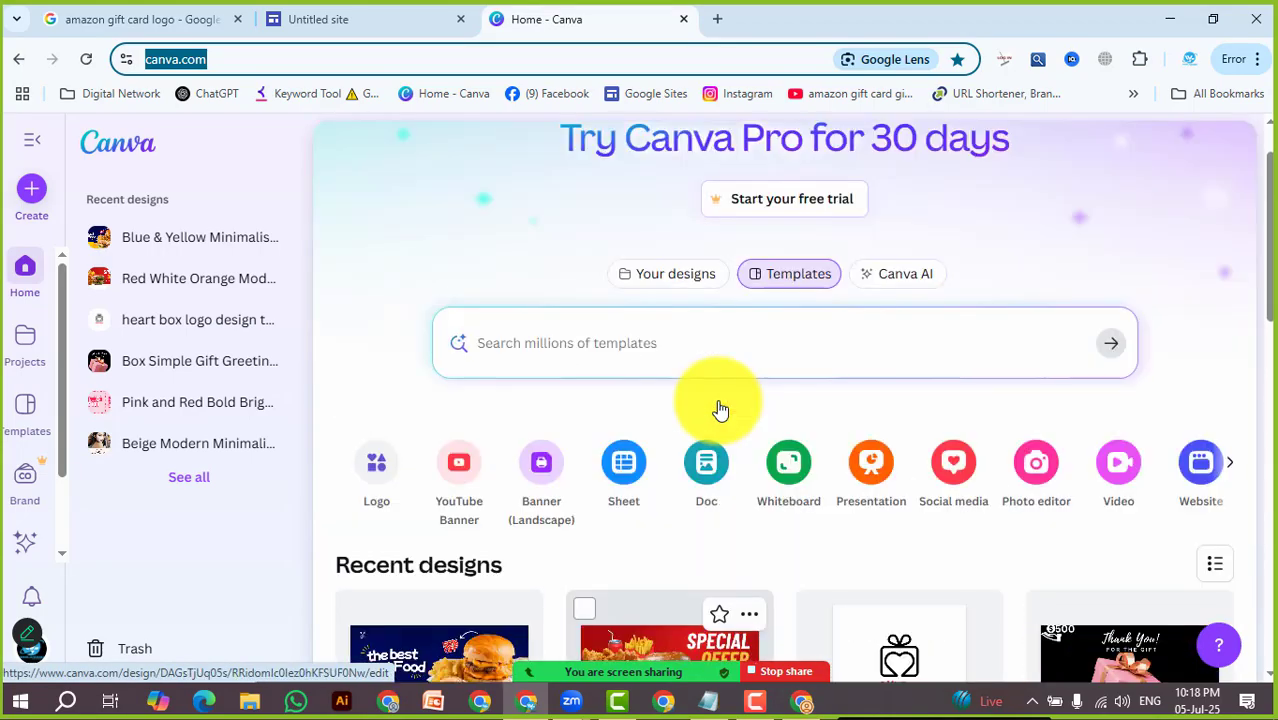
Open the template gallery and browse the food banner designs on offer
left_click(718, 403)
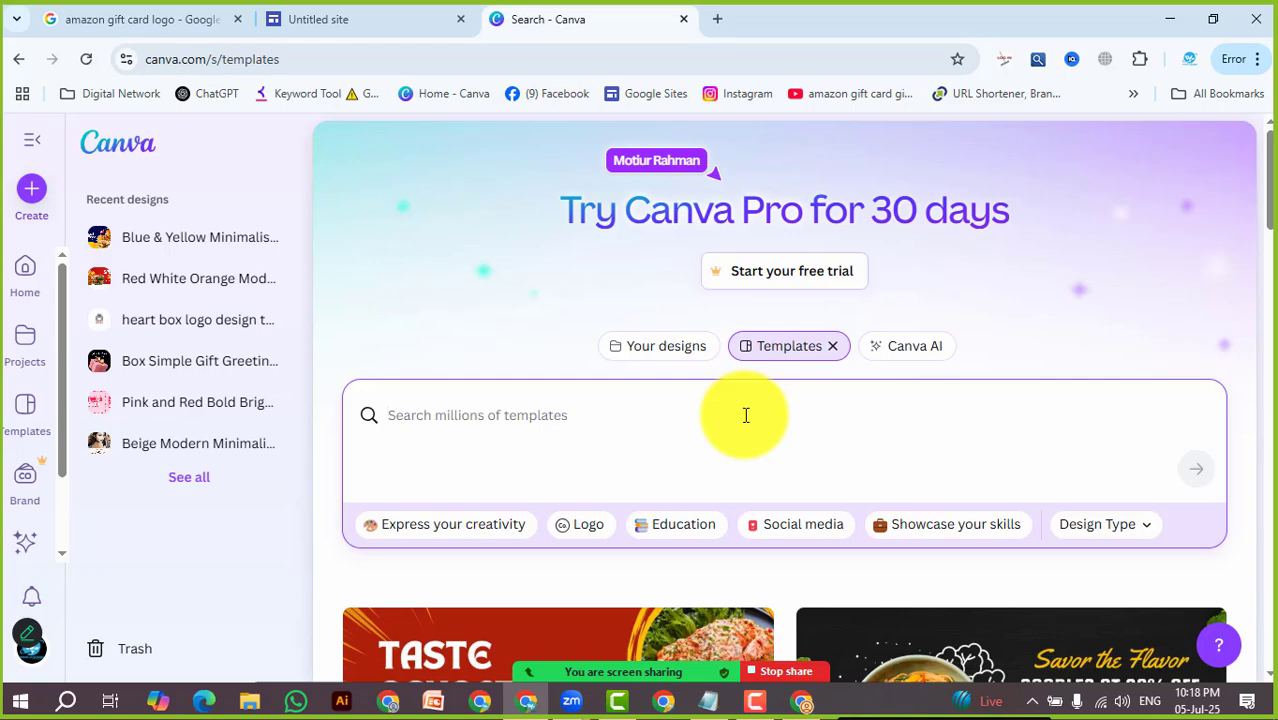
scroll(650, 530, "down", 3)
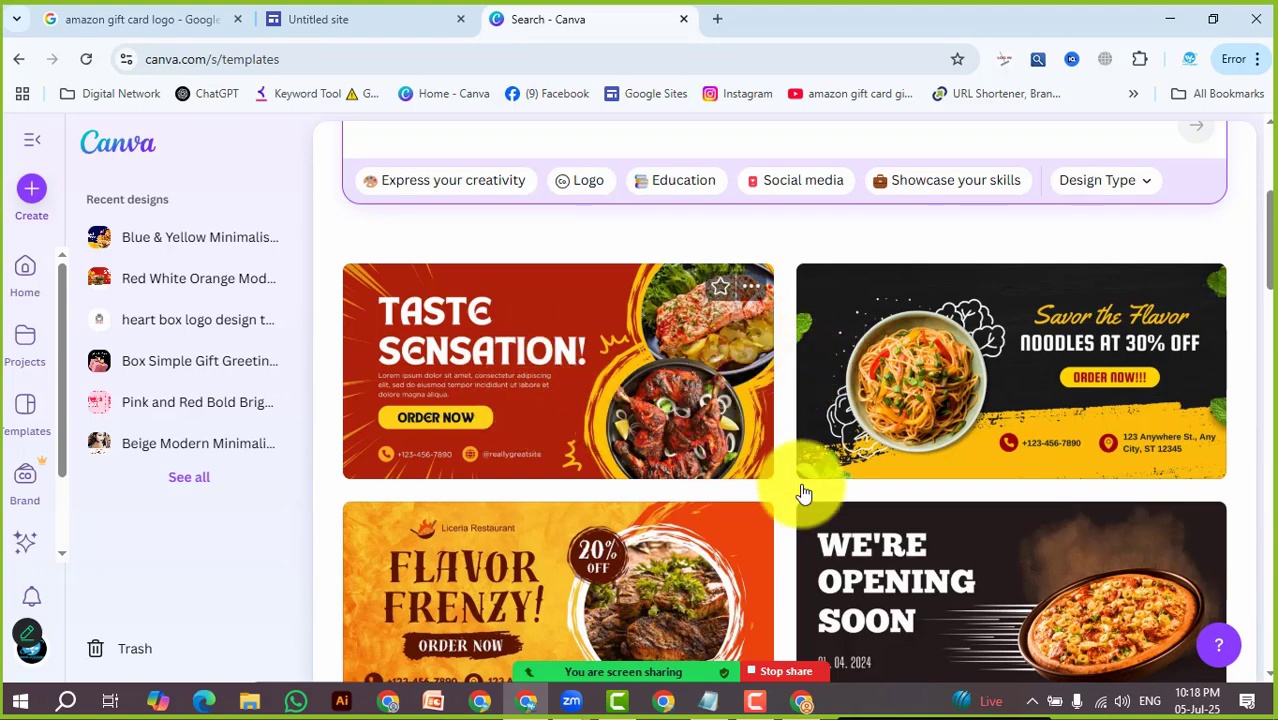
scroll(1036, 488, "down", 5)
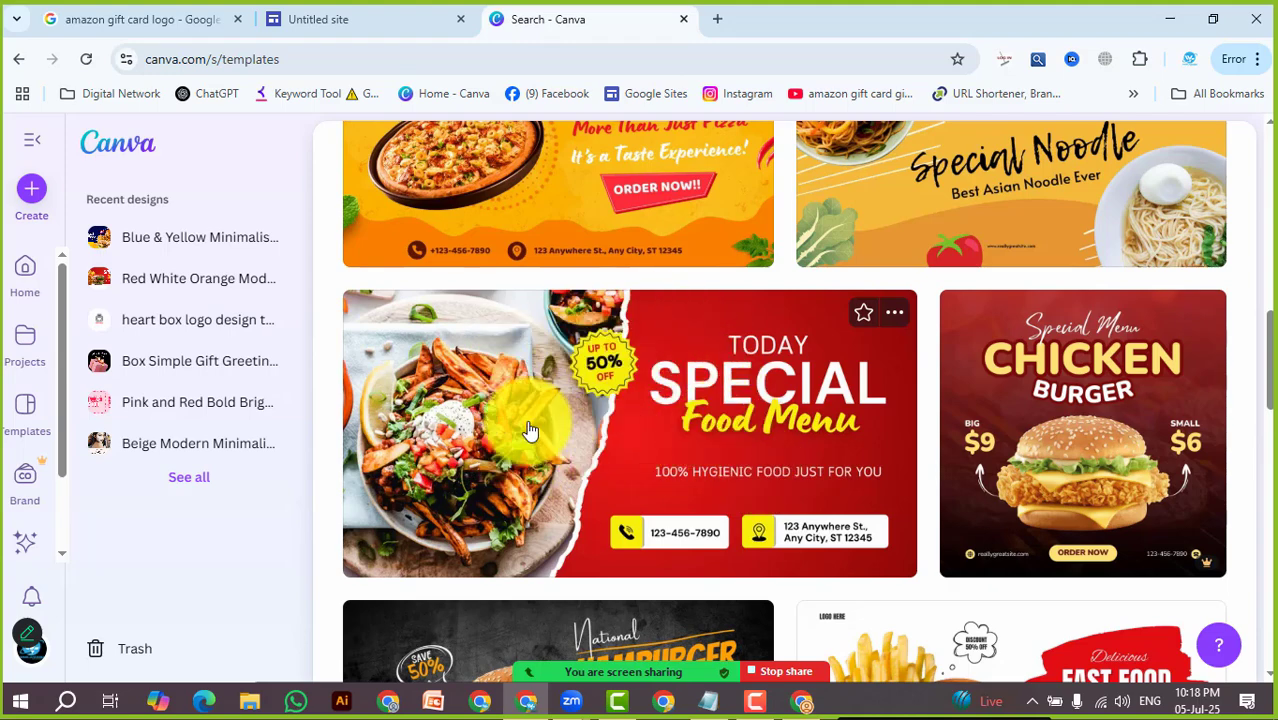
Preview the Red Modern Today Special Food Menu Banner template, look through the similar designs, and close the preview
left_click(588, 448)
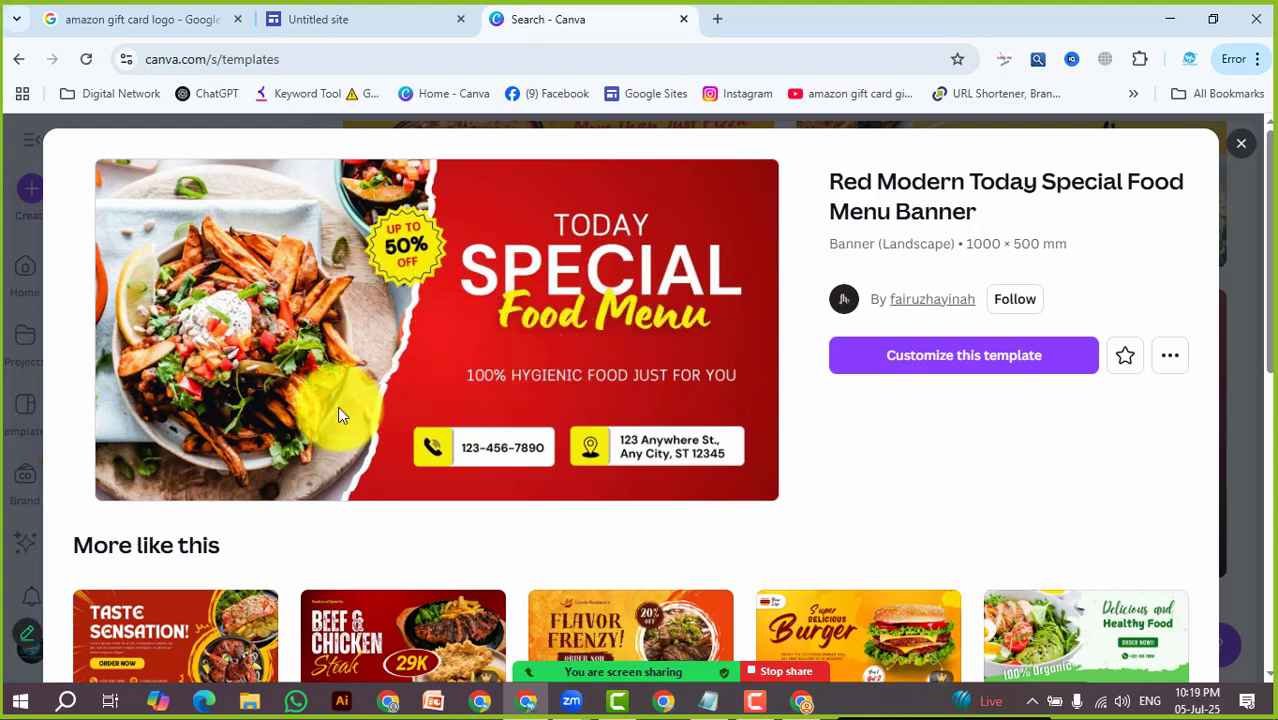
scroll(337, 415, "down", 3)
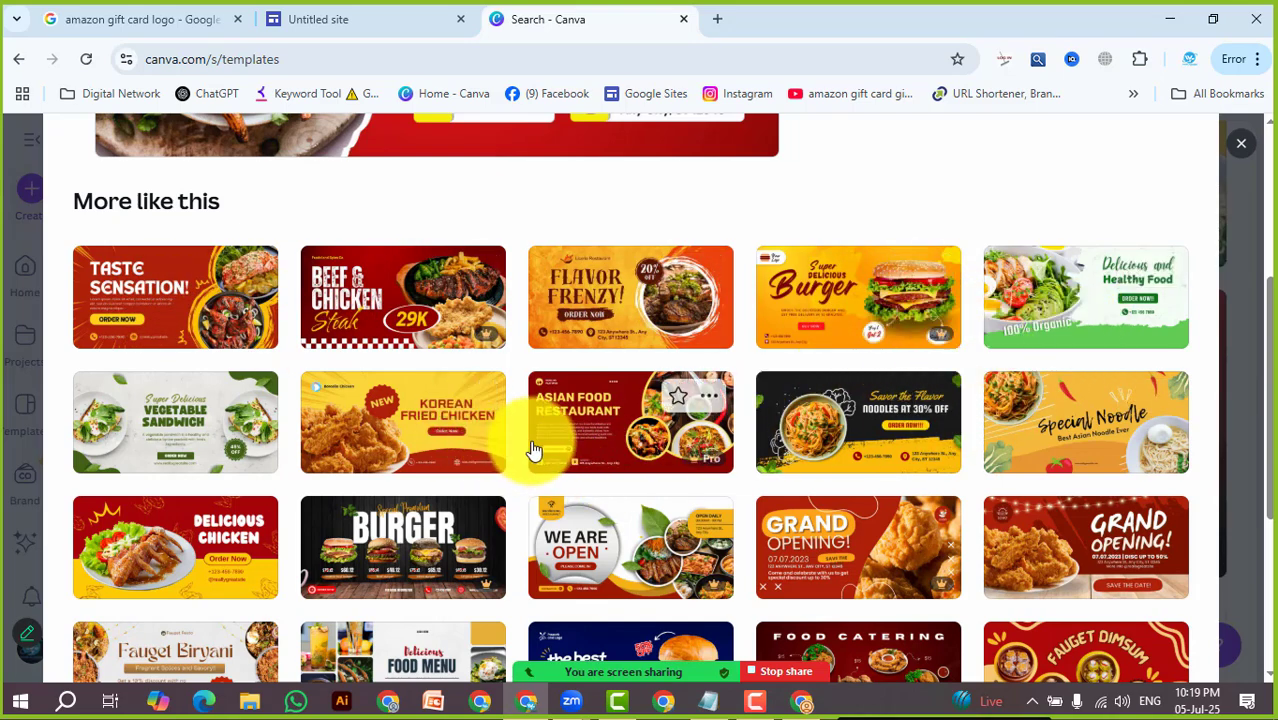
scroll(436, 514, "down", 3)
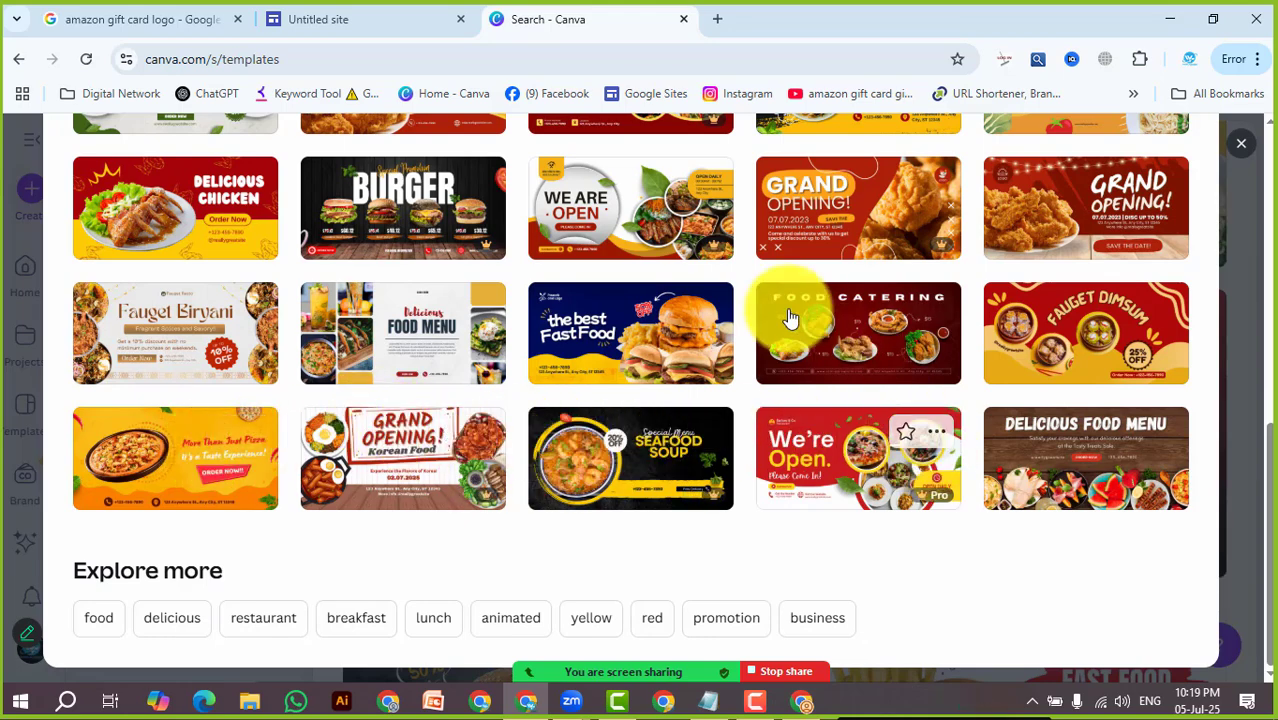
left_click(1030, 389)
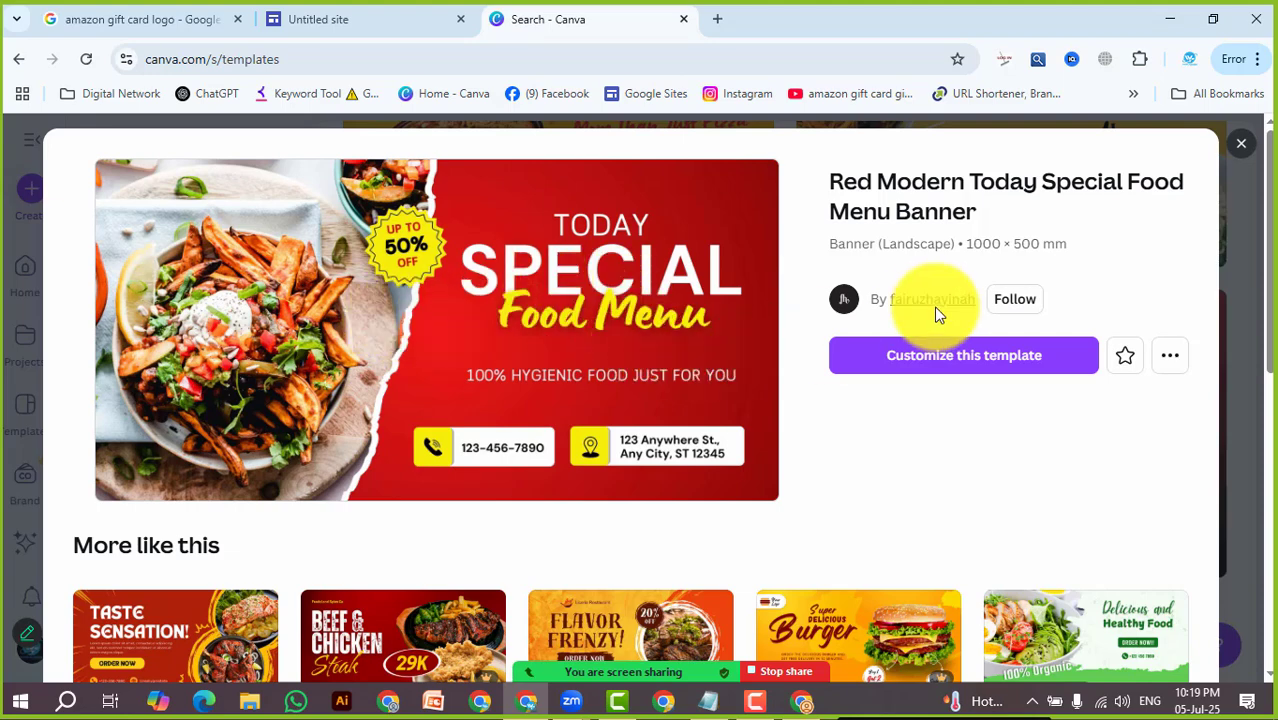
left_click(1240, 144)
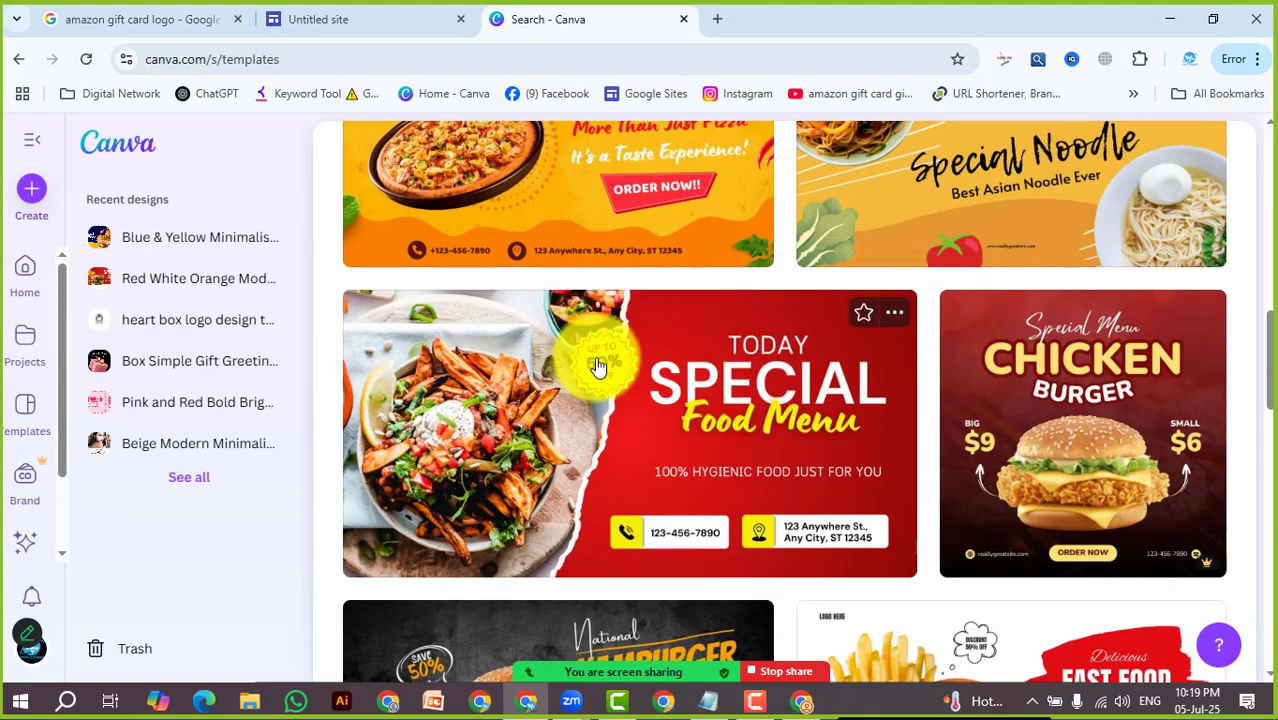
Search the template library for "amazon gift card banner"
scroll(599, 362, "up", 6)
scroll(593, 300, "up", 3)
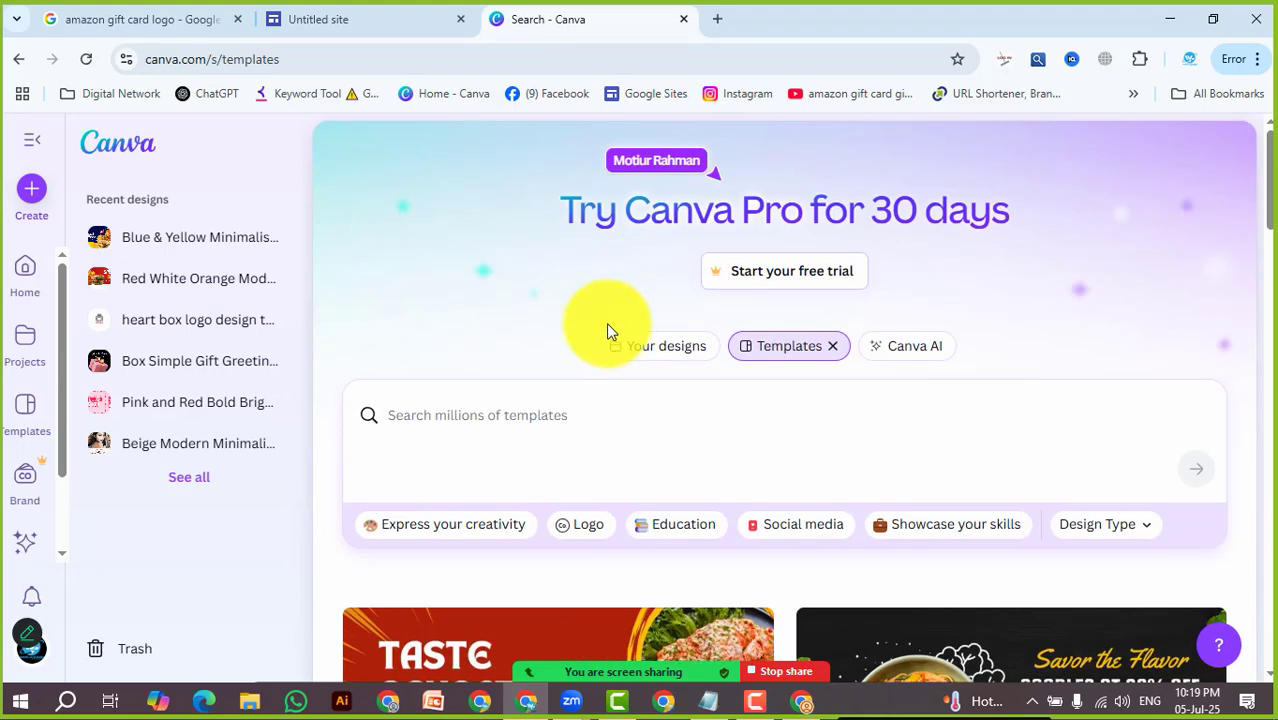
left_click(640, 420)
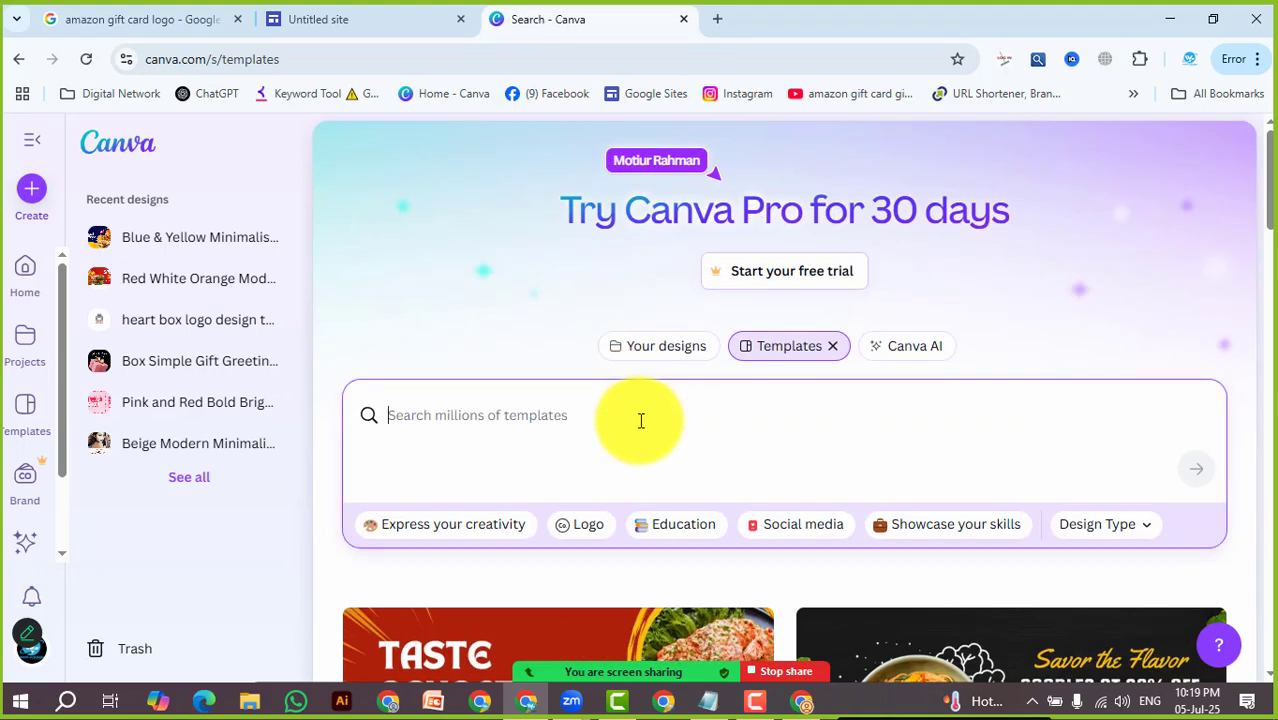
type("ama")
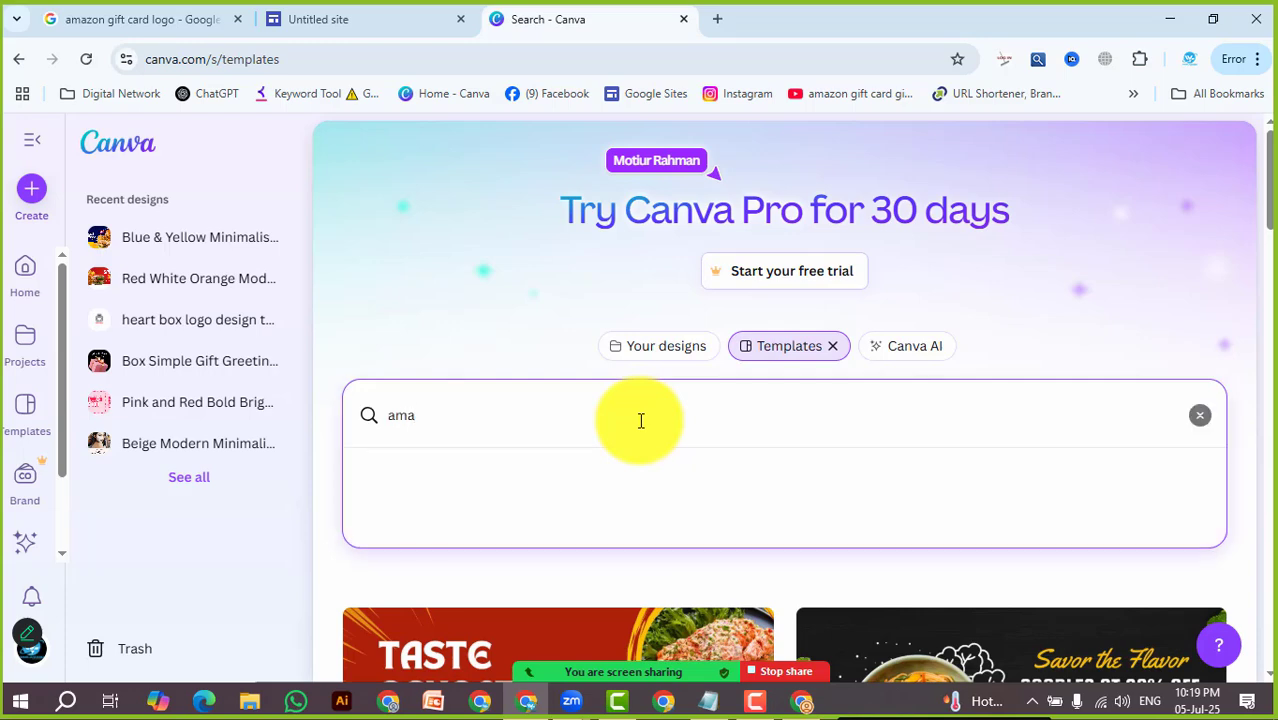
type("zon gift card")
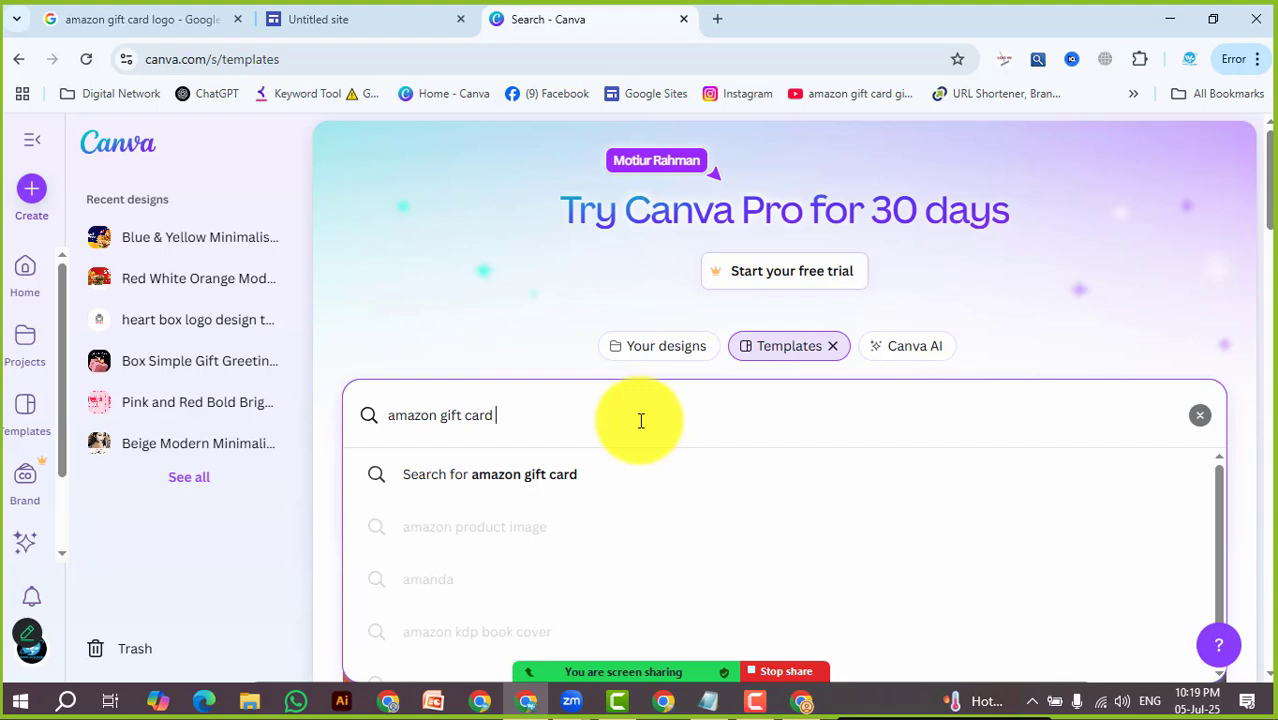
type("r")
key("Return")
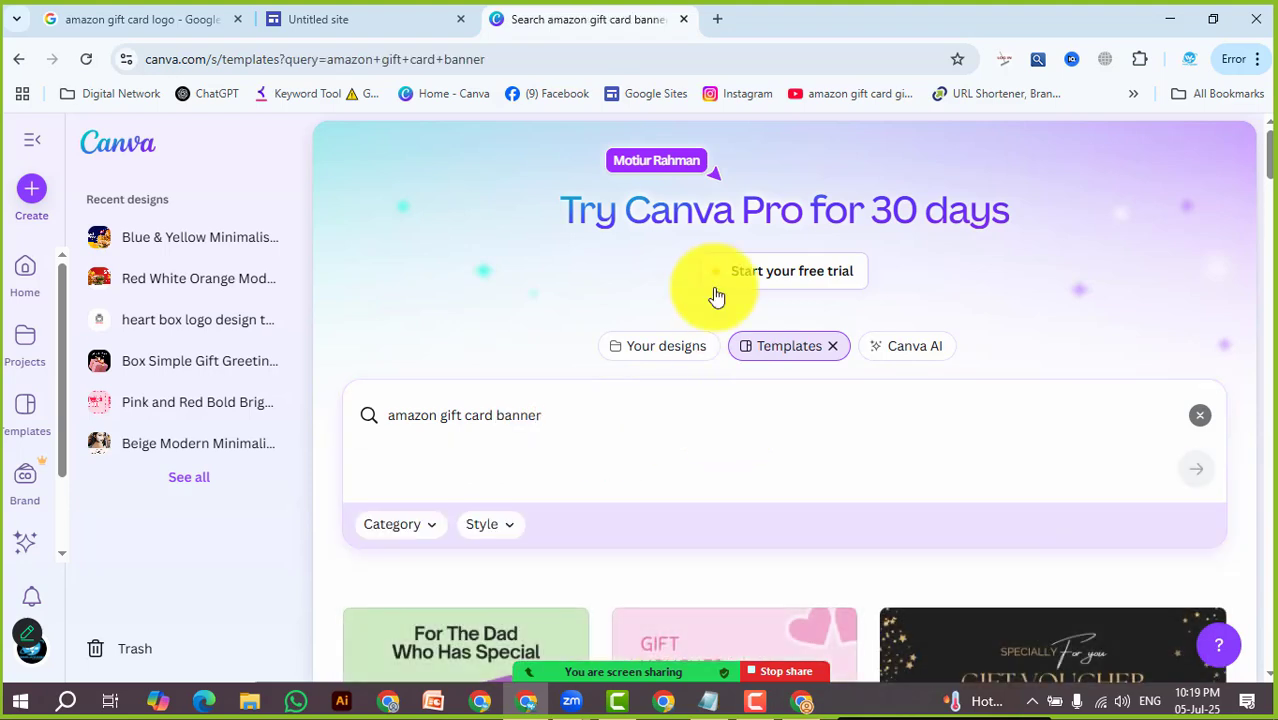
Examine the gift card and voucher templates in the search results for a suitable landing page banner design
scroll(730, 383, "down", 3)
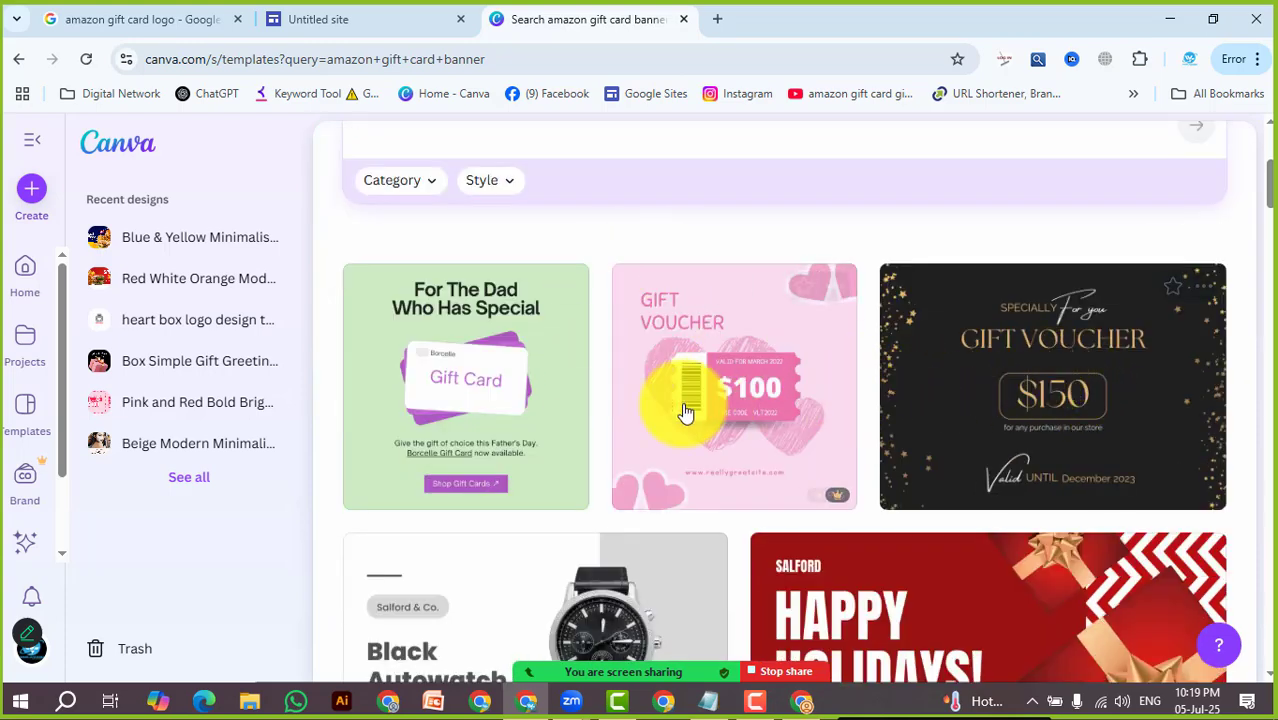
scroll(540, 505, "down", 3)
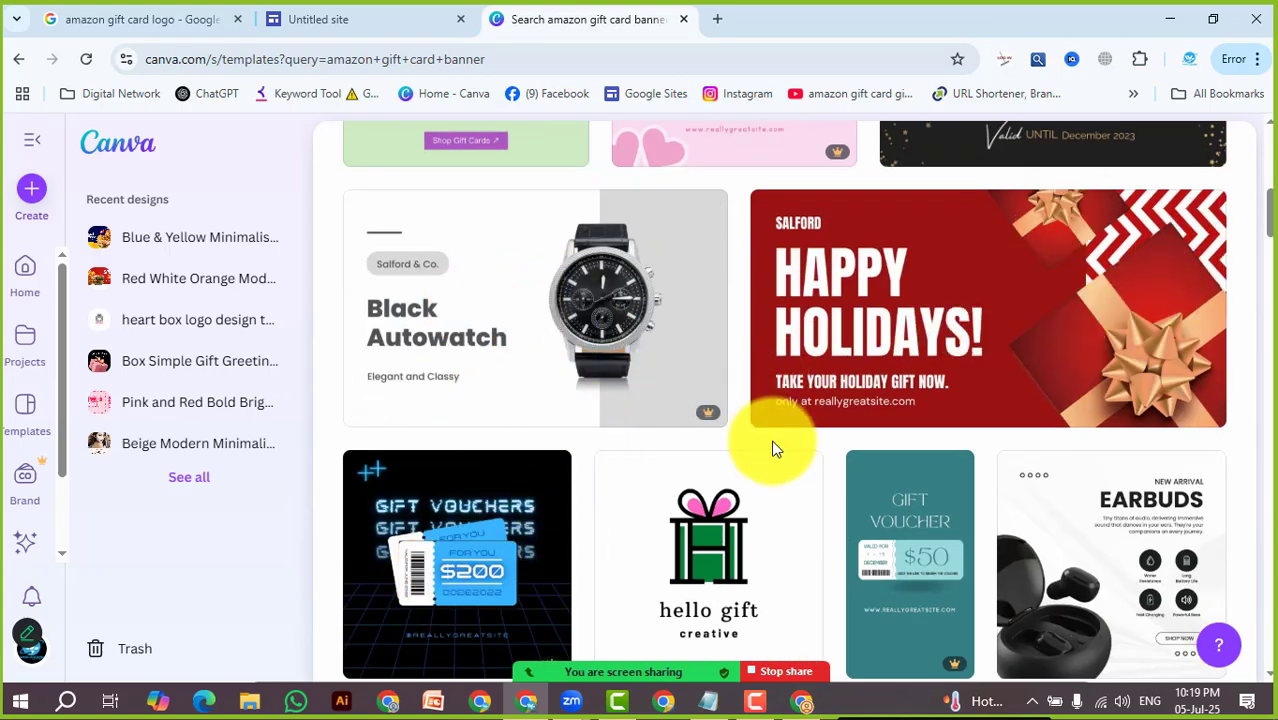
scroll(770, 449, "down", 3)
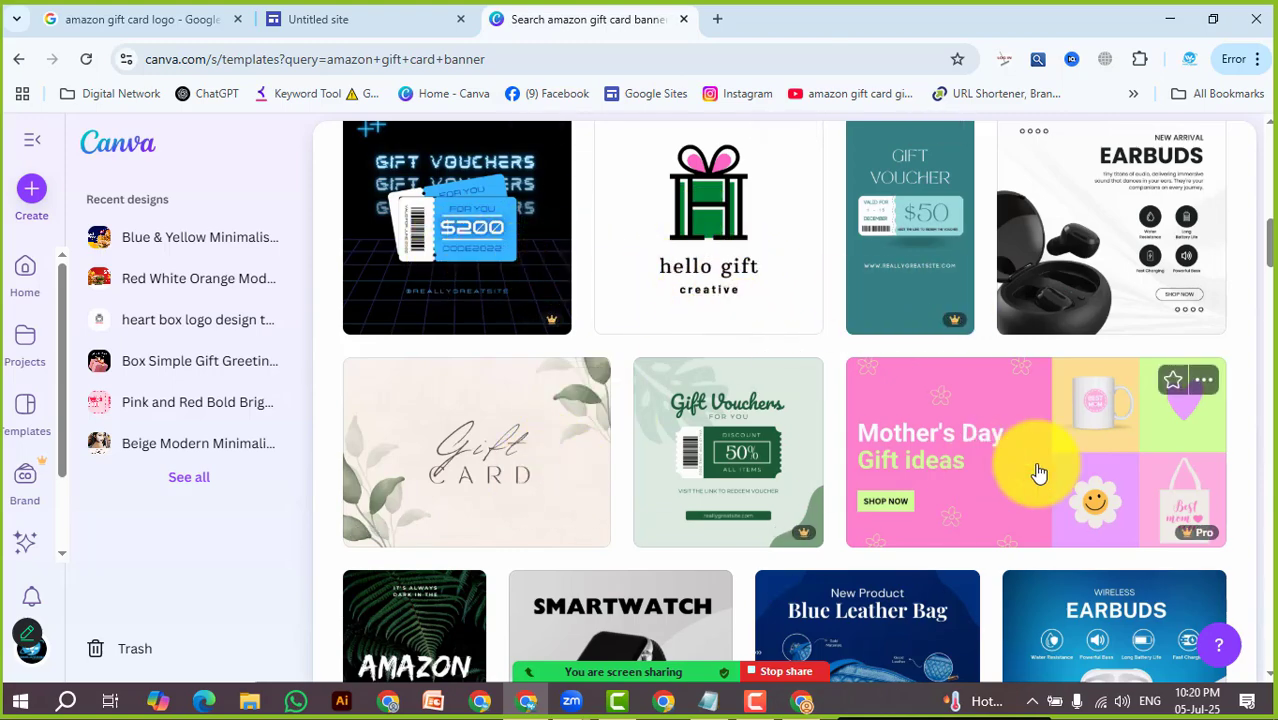
scroll(1030, 465, "down", 3)
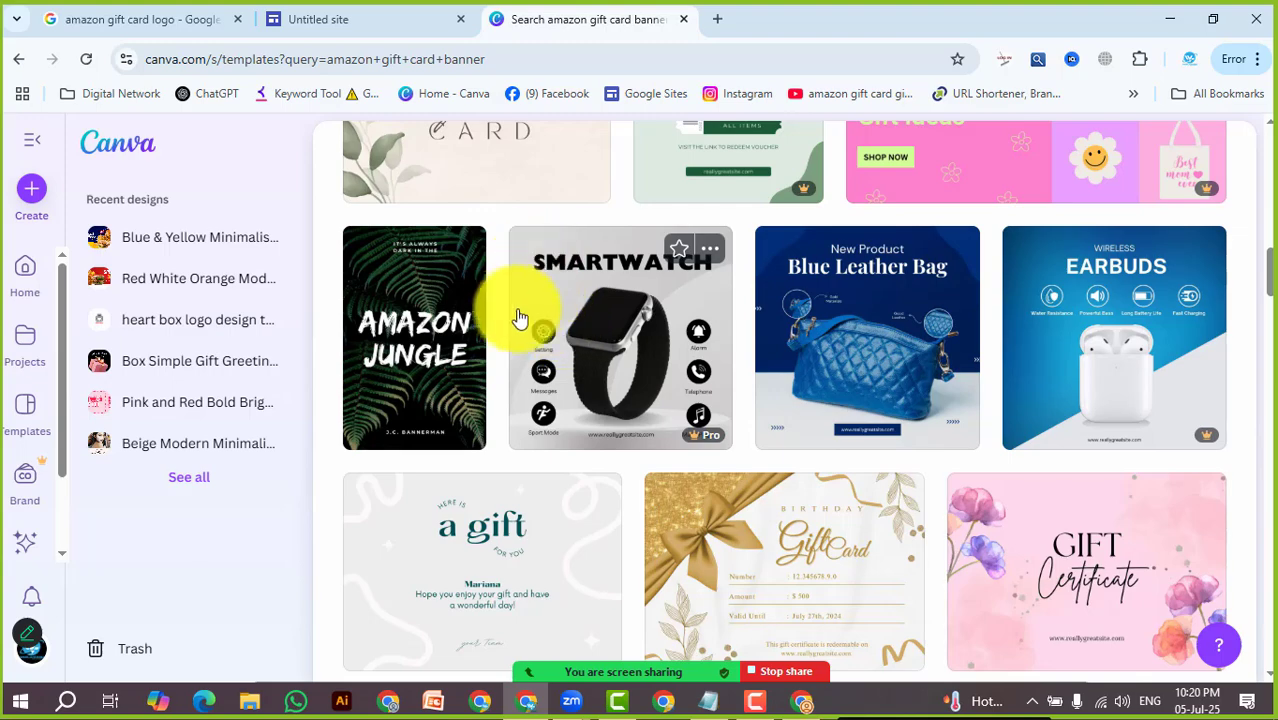
scroll(548, 402, "down", 3)
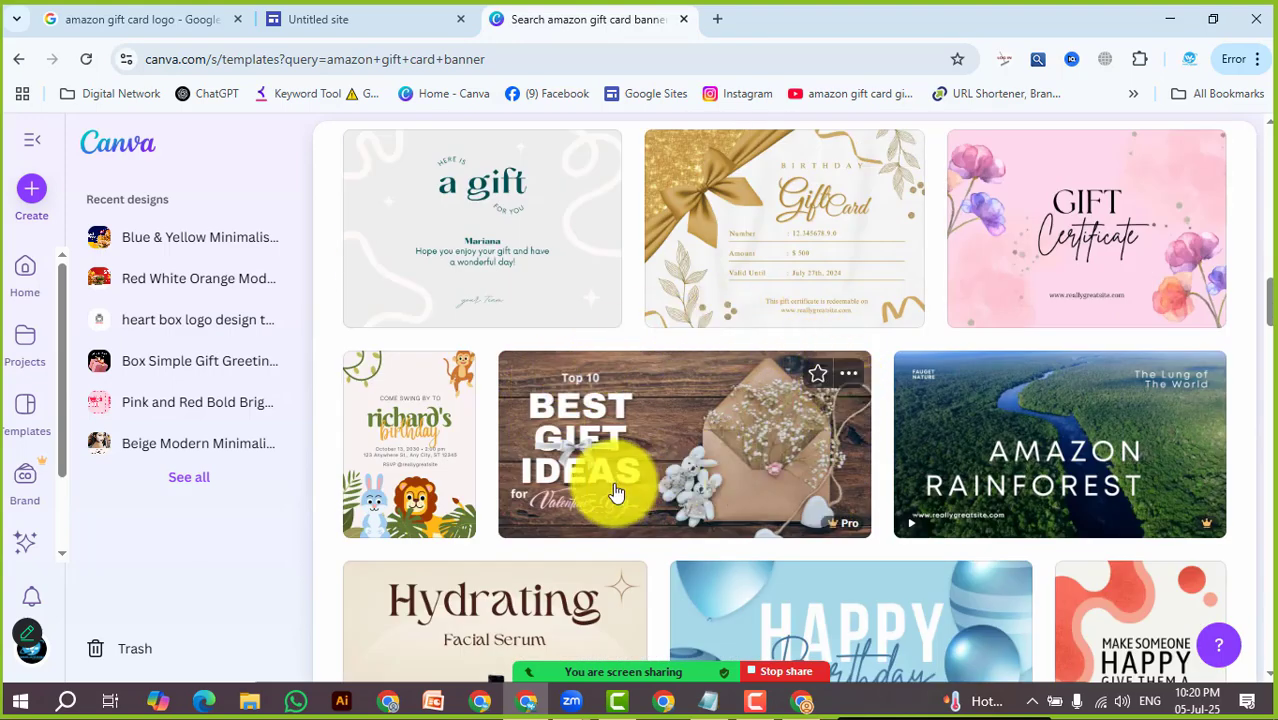
scroll(475, 470, "down", 3)
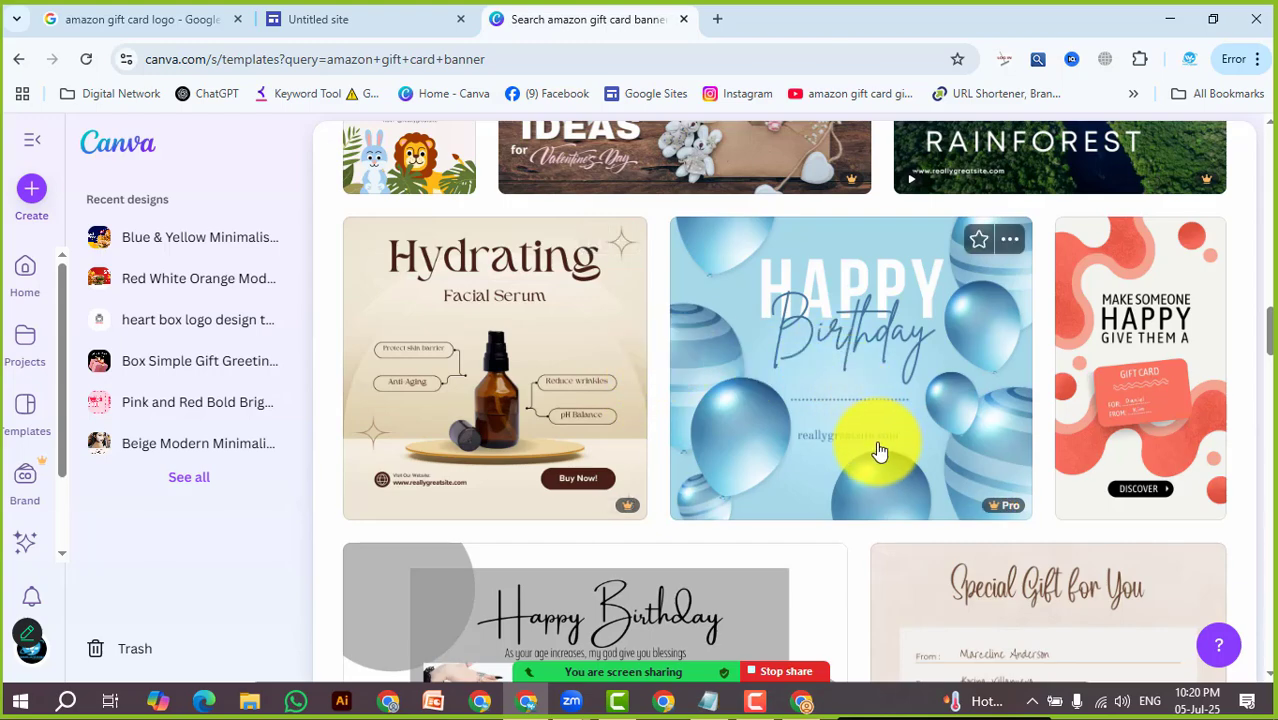
scroll(879, 452, "down", 3)
scroll(697, 388, "down", 3)
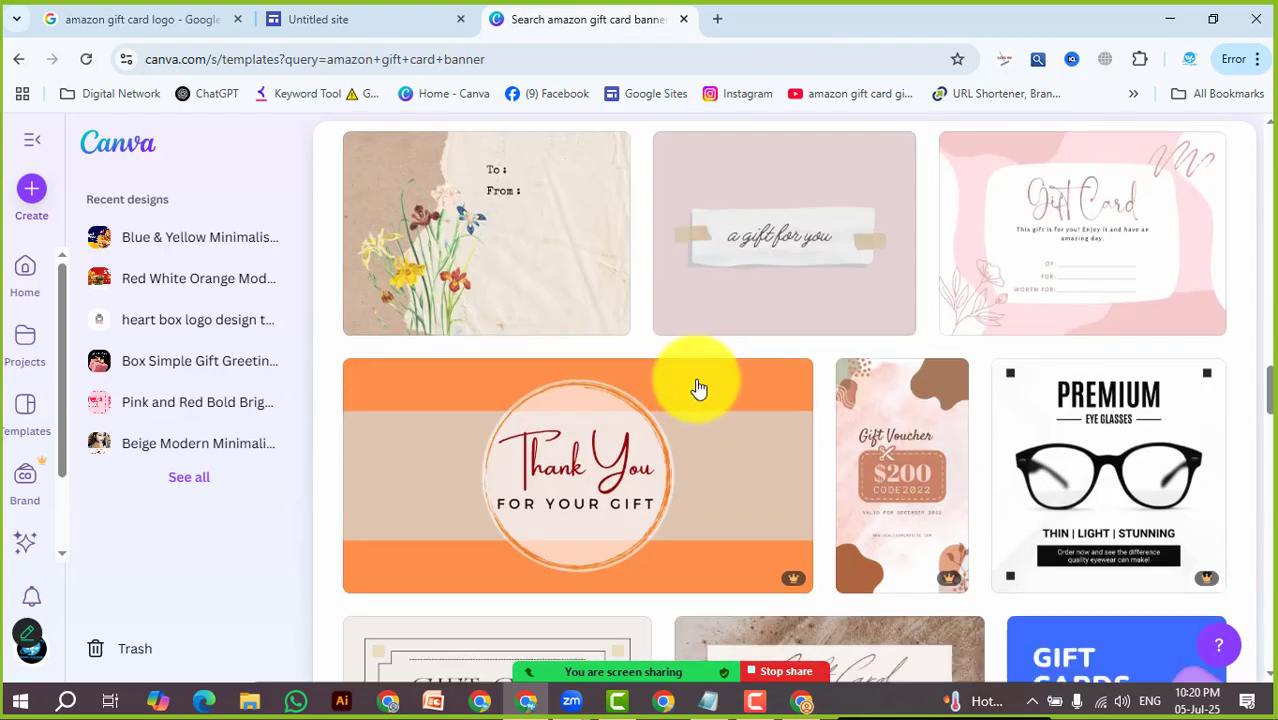
scroll(695, 410, "down", 3)
scroll(696, 425, "up", 3)
scroll(773, 390, "down", 3)
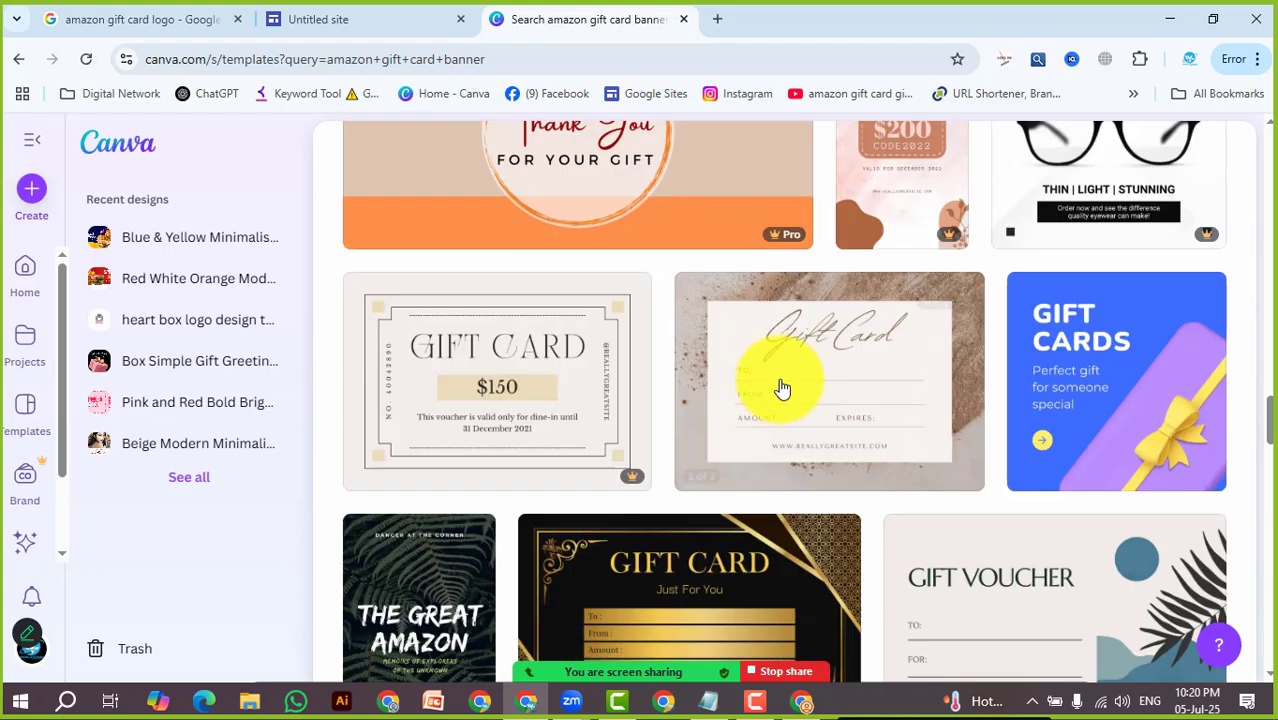
scroll(779, 385, "up", 3)
scroll(790, 382, "down", 3)
scroll(795, 378, "down", 3)
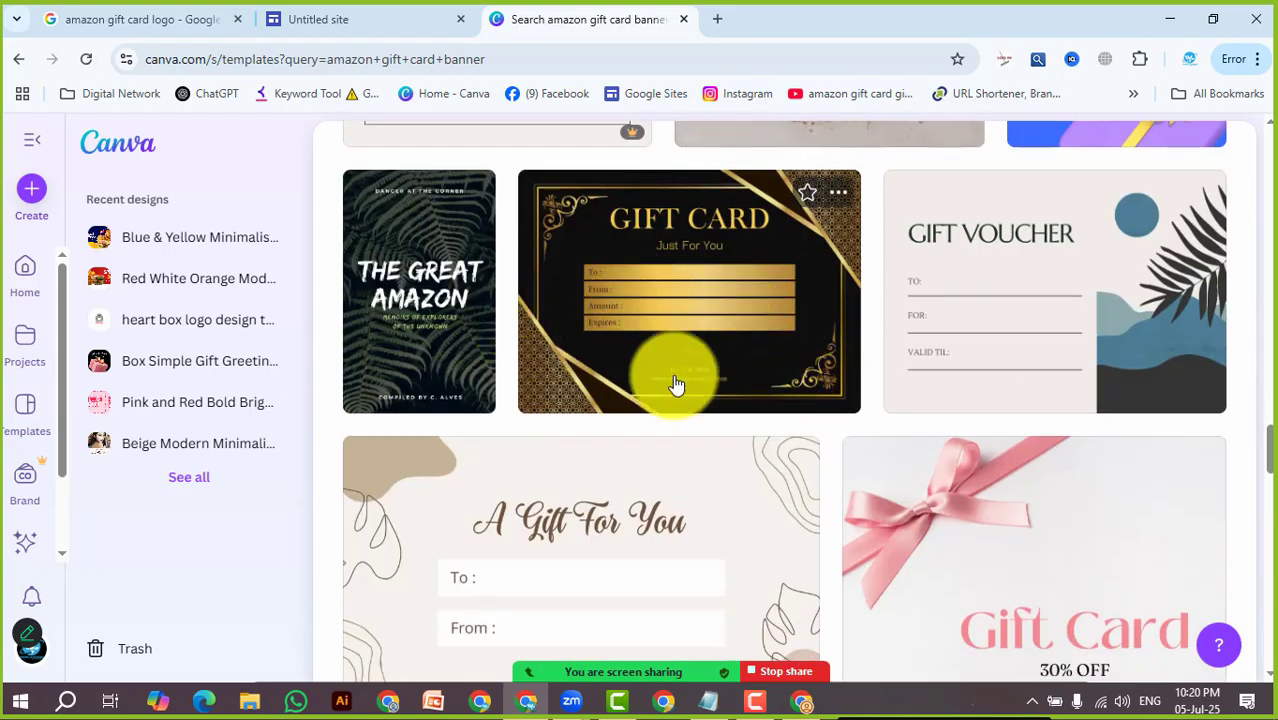
scroll(685, 414, "up", 3)
scroll(985, 410, "down", 3)
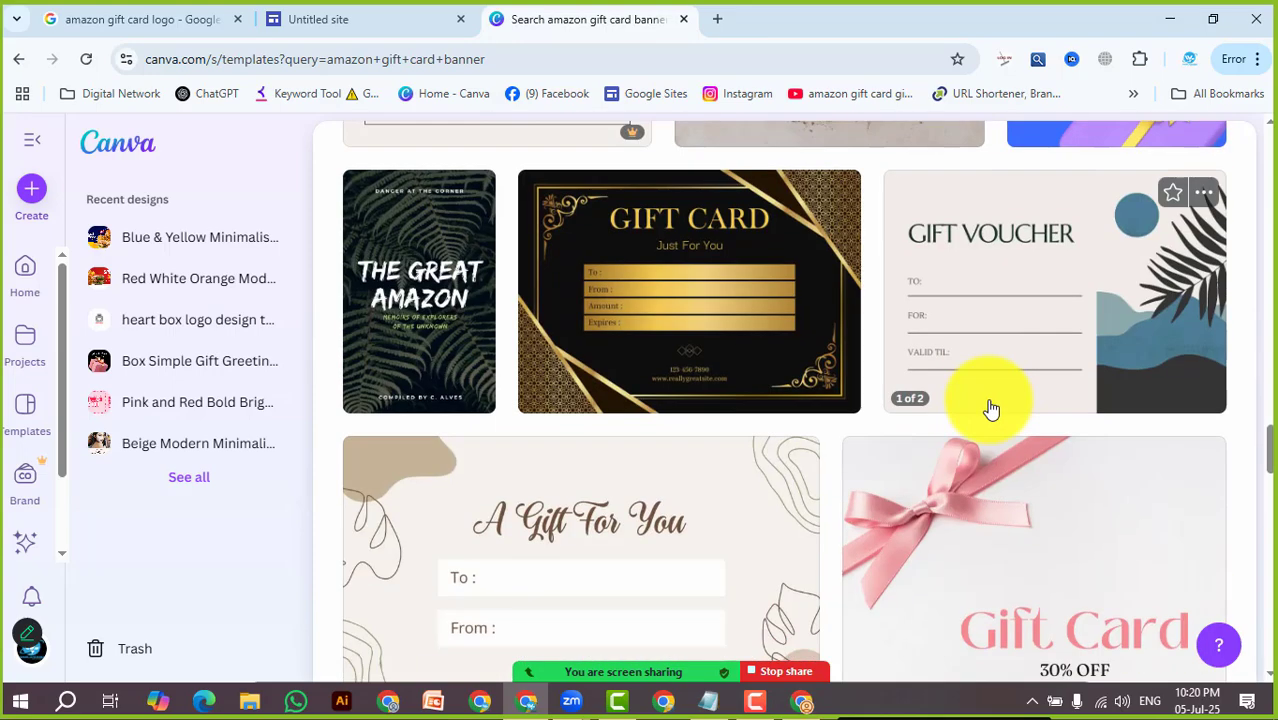
scroll(993, 420, "down", 3)
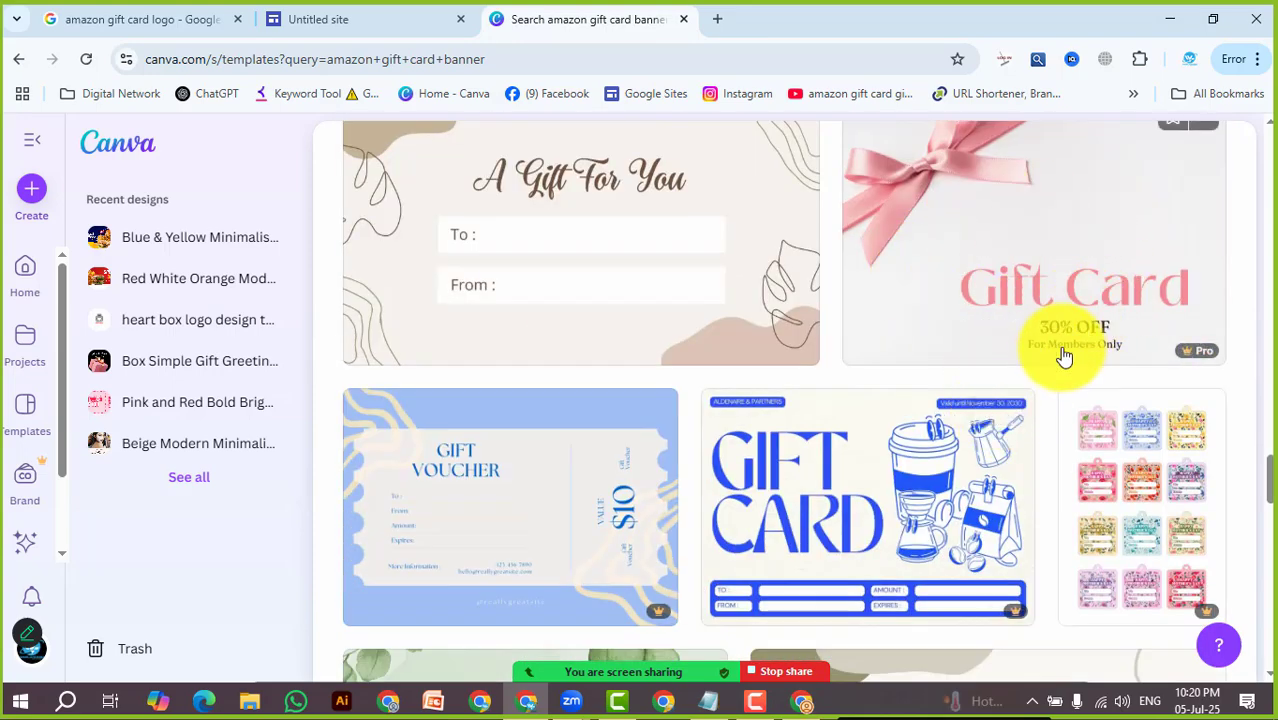
scroll(682, 484, "down", 3)
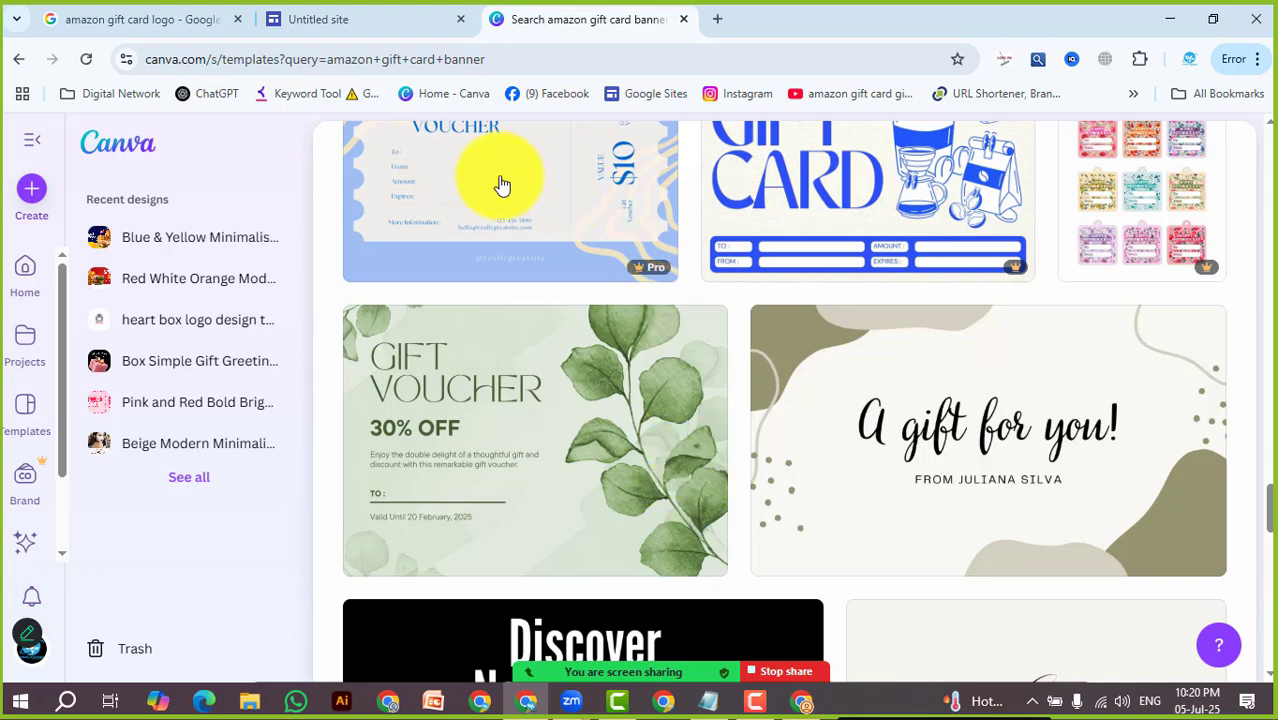
scroll(620, 460, "down", 3)
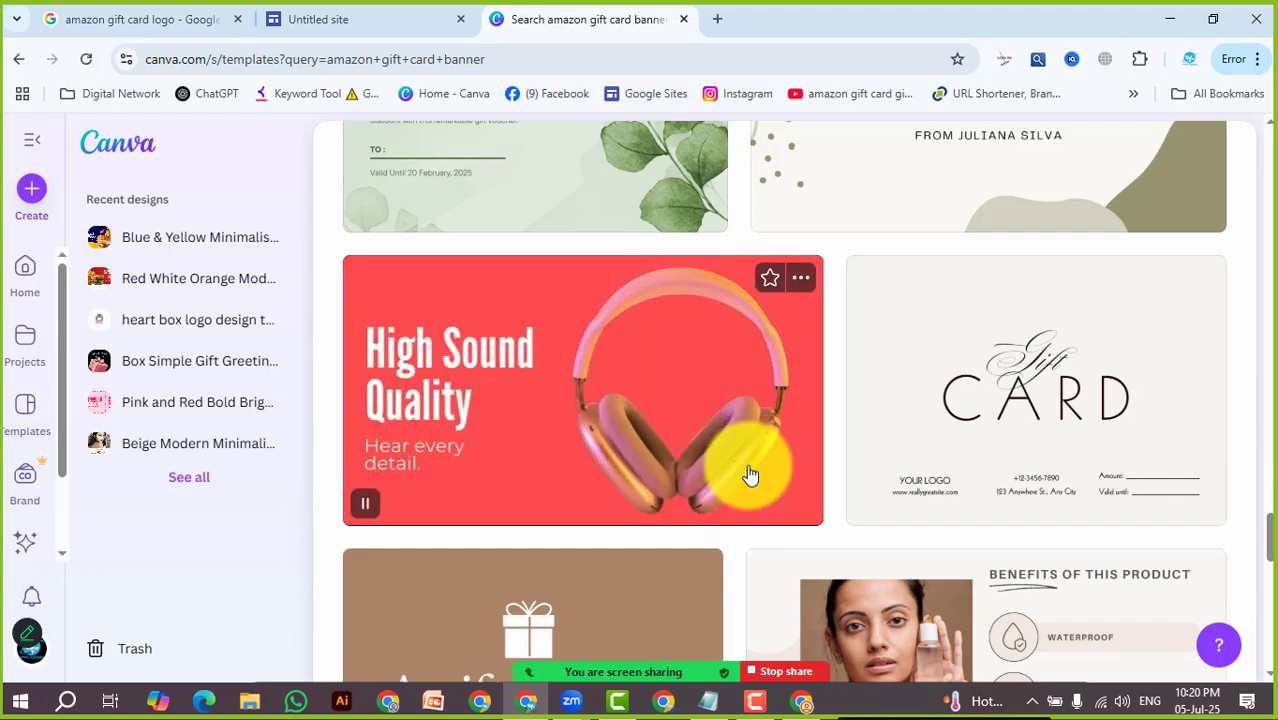
scroll(637, 535, "down", 3)
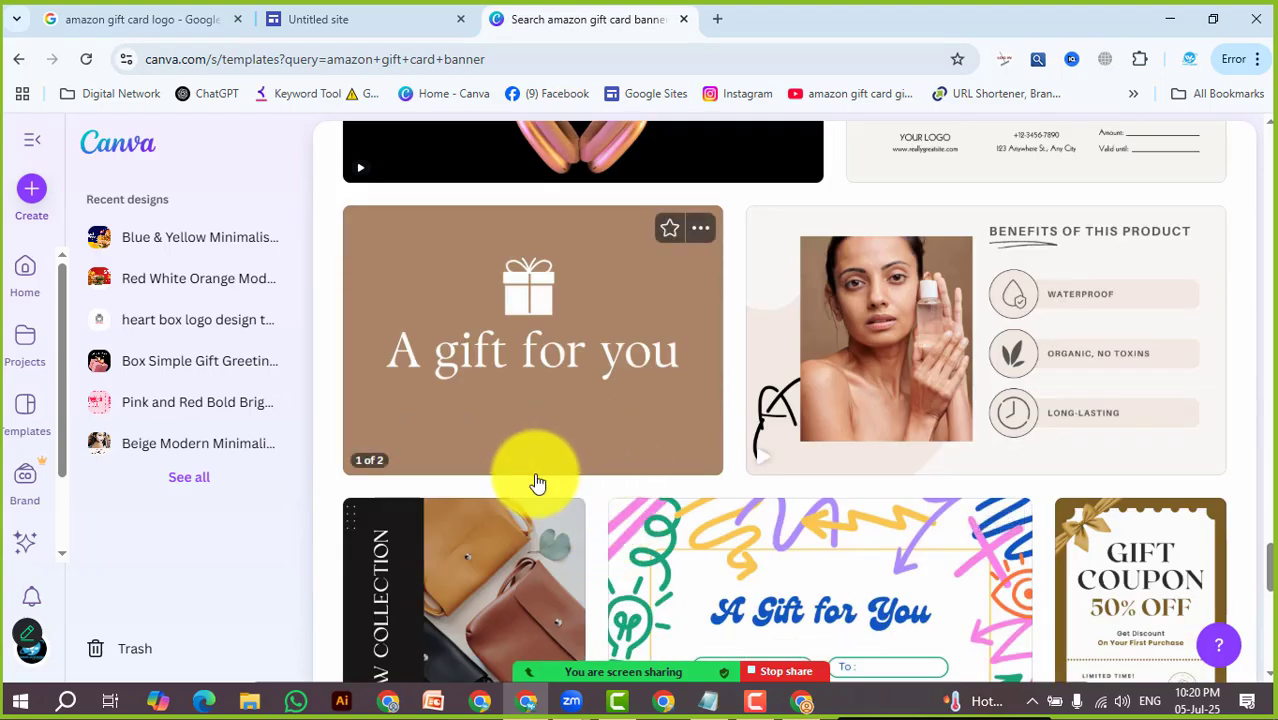
scroll(537, 483, "down", 3)
scroll(719, 496, "down", 3)
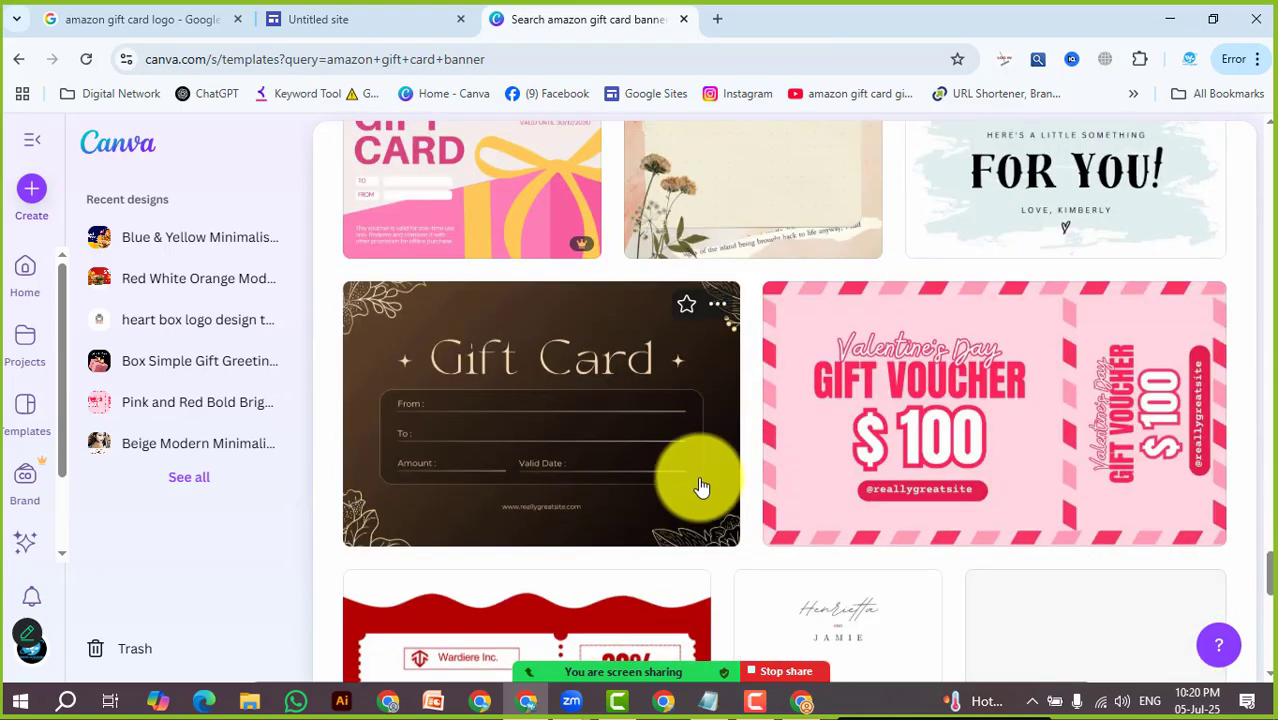
scroll(980, 480, "down", 3)
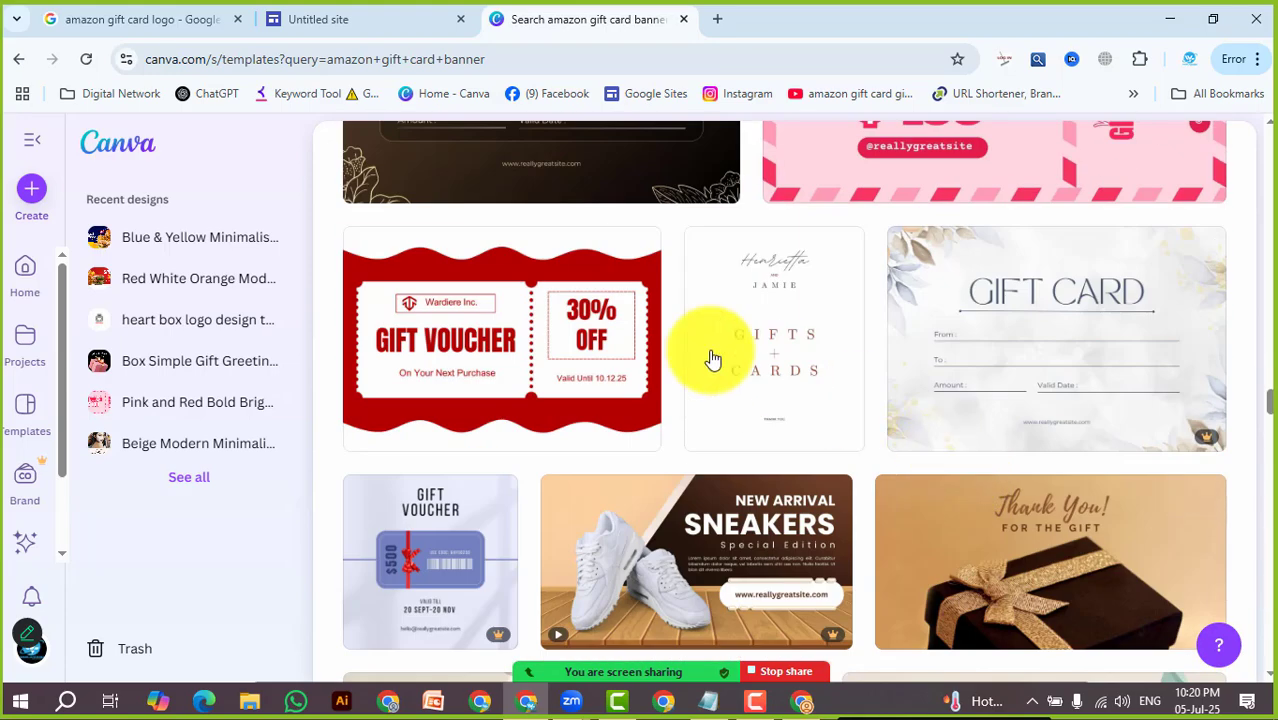
scroll(570, 420, "down", 3)
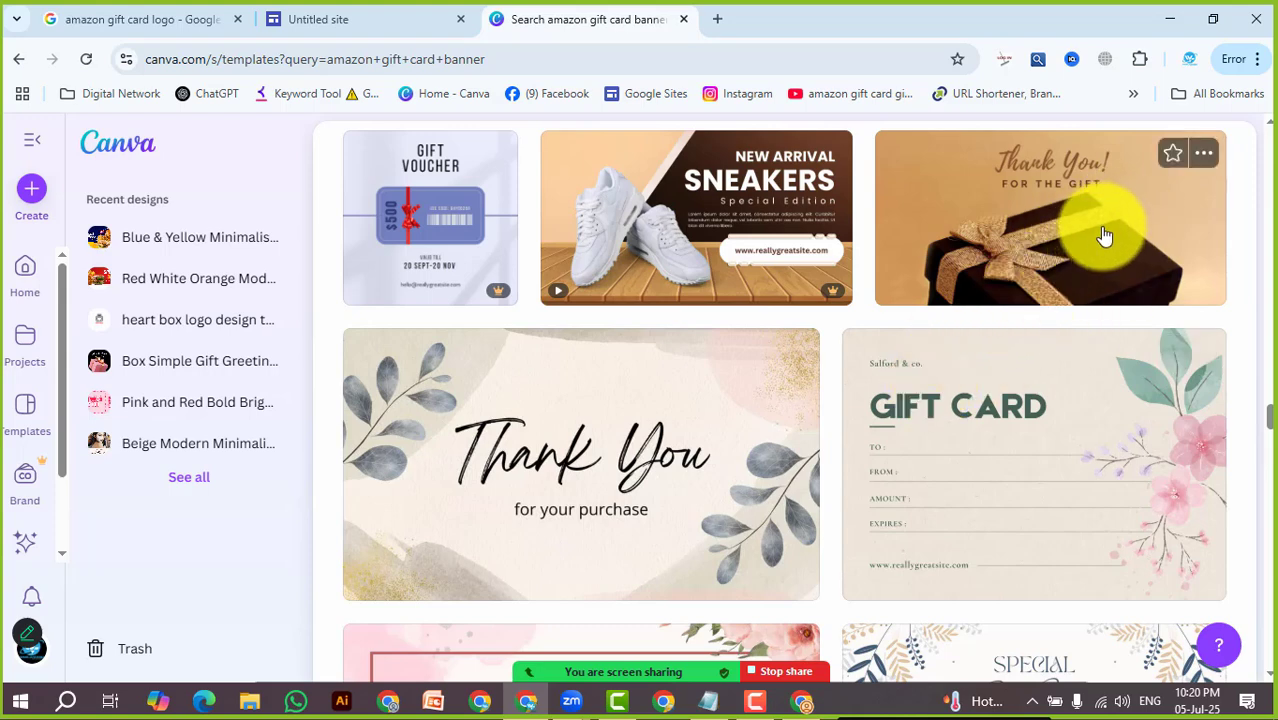
scroll(608, 533, "down", 3)
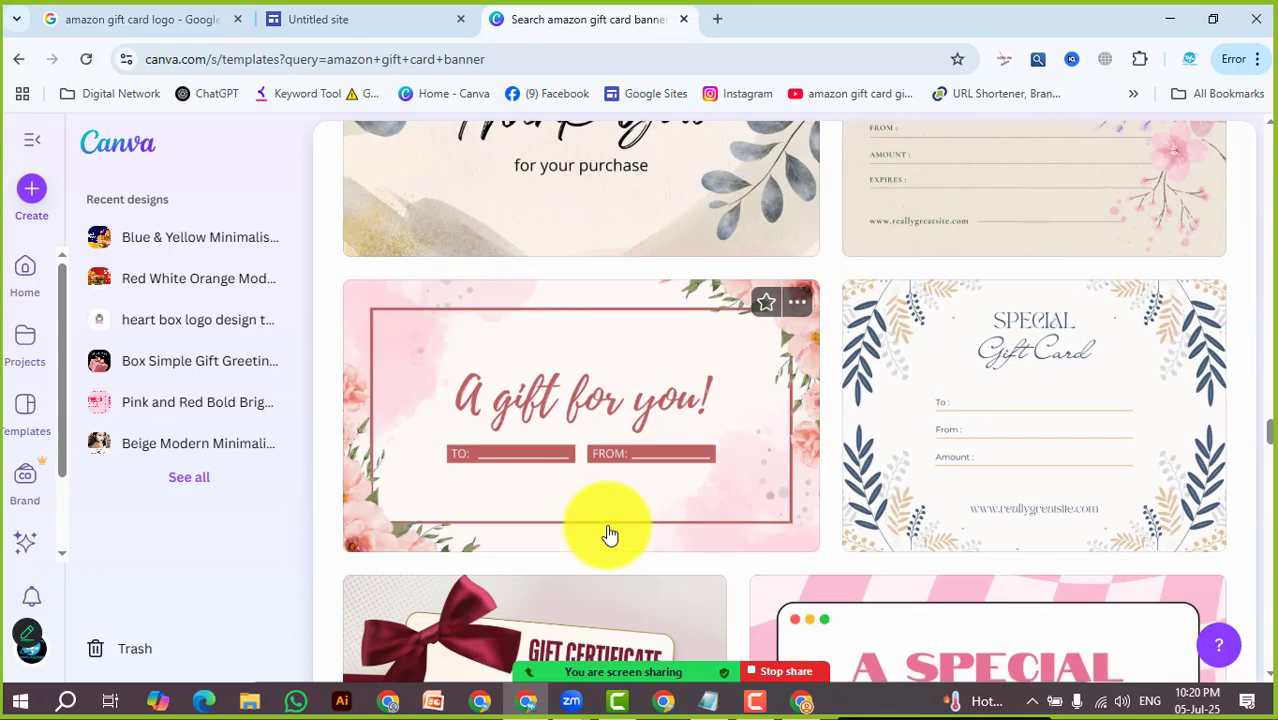
scroll(622, 400, "down", 3)
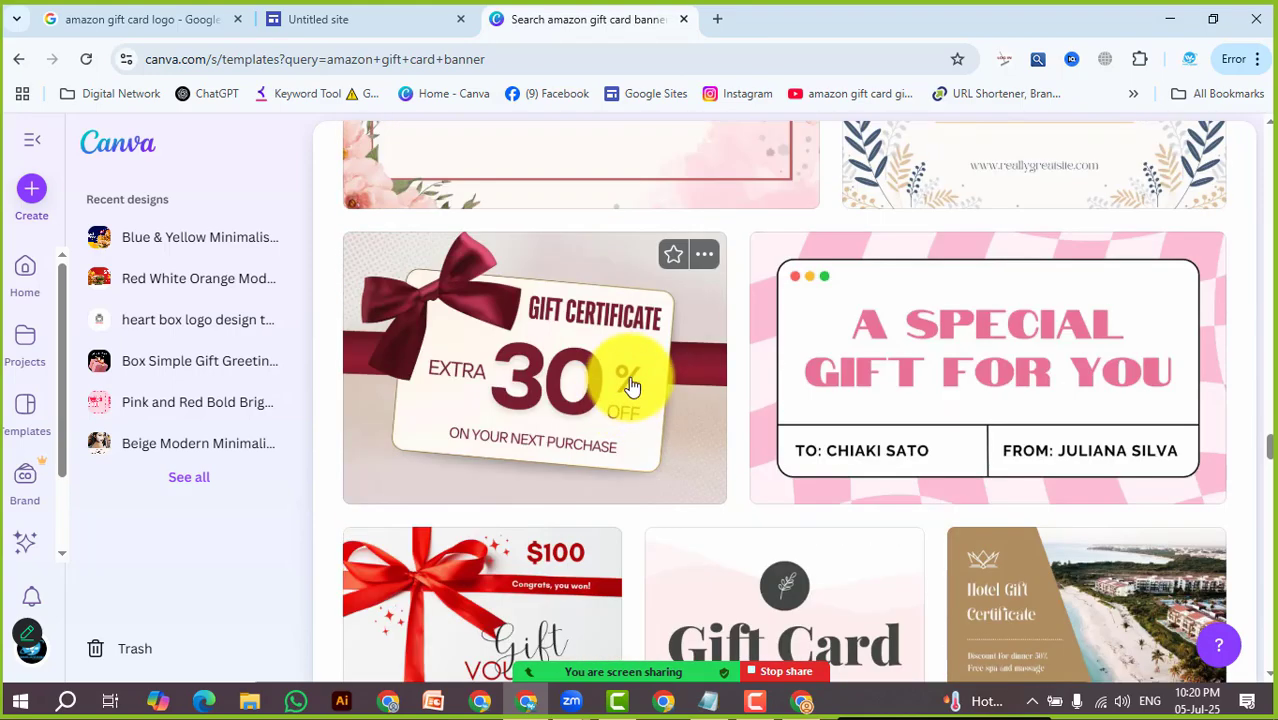
scroll(645, 418, "down", 3)
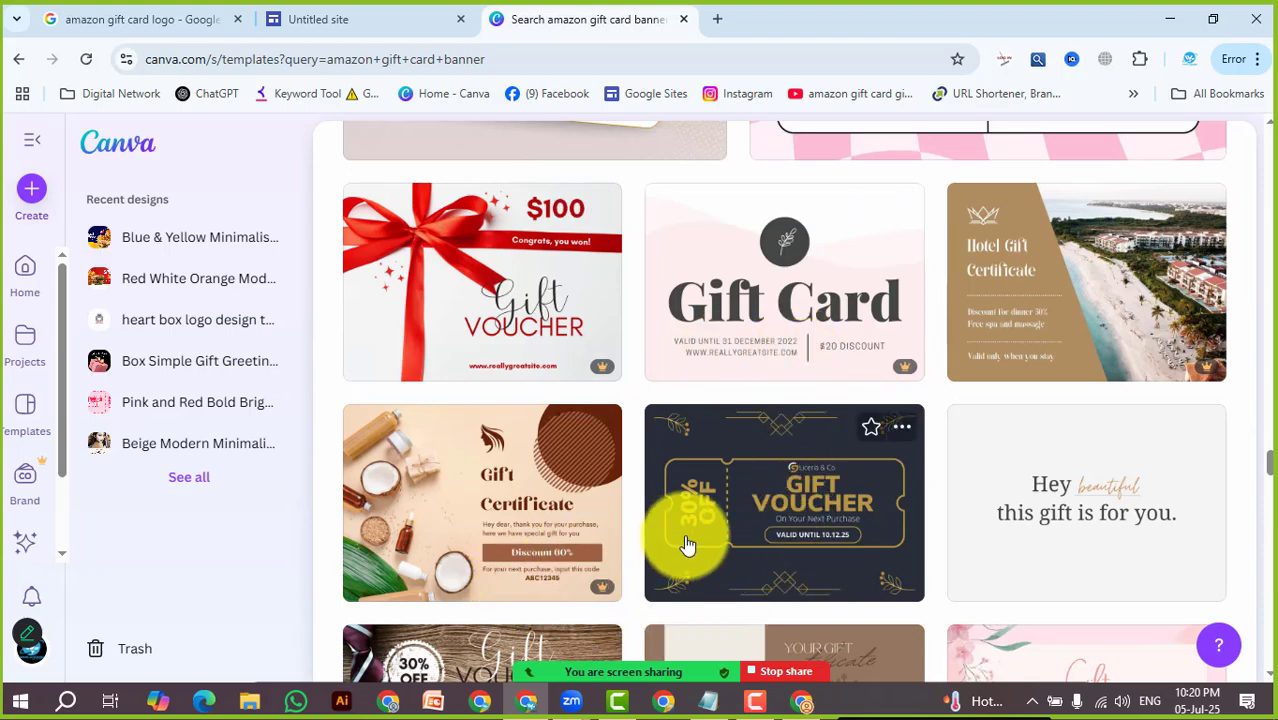
scroll(700, 535, "down", 3)
scroll(851, 517, "down", 3)
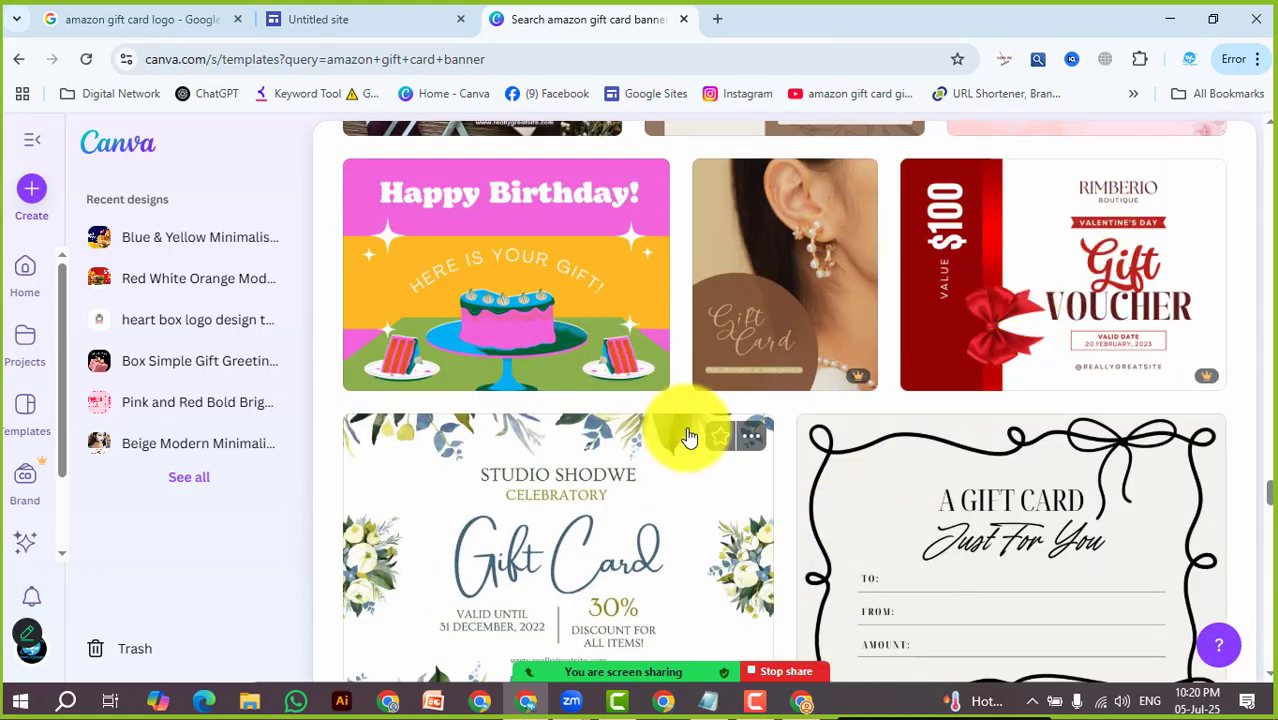
scroll(688, 437, "up", 3)
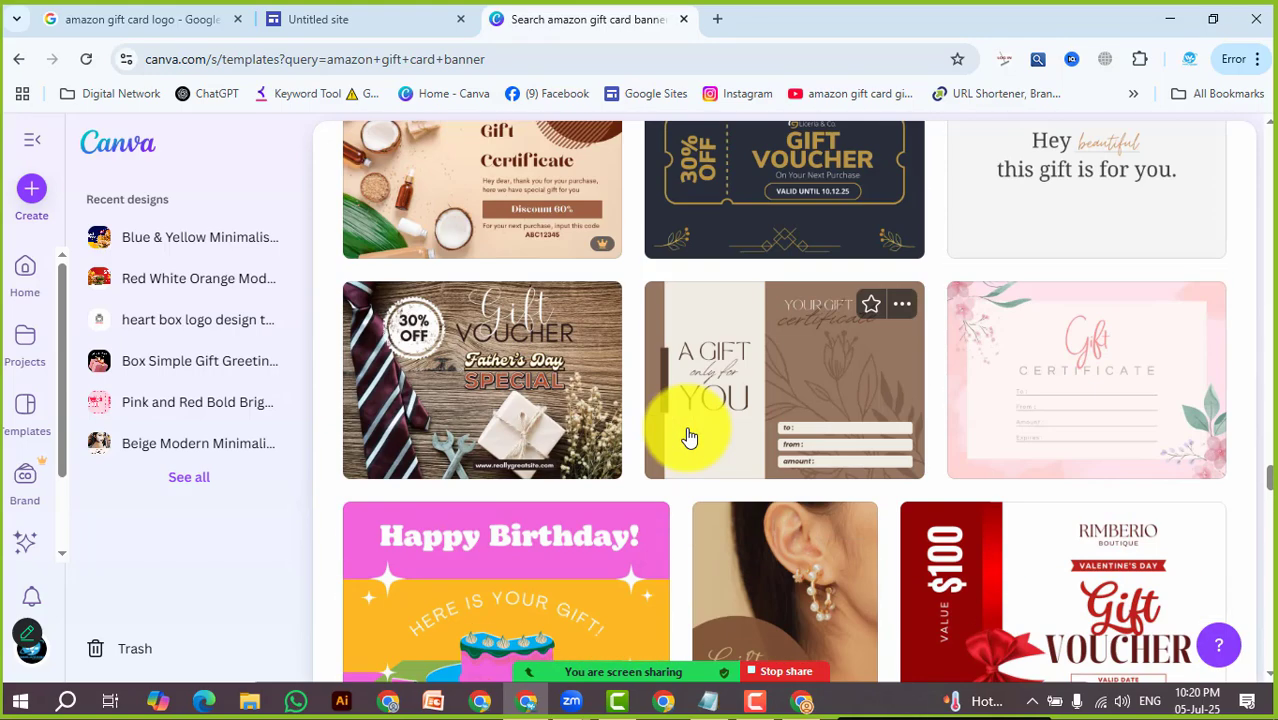
Preview the Brown Red Simple Gift Certificate template and look through the designs similar to it
scroll(685, 434, "up", 3)
scroll(600, 505, "up", 3)
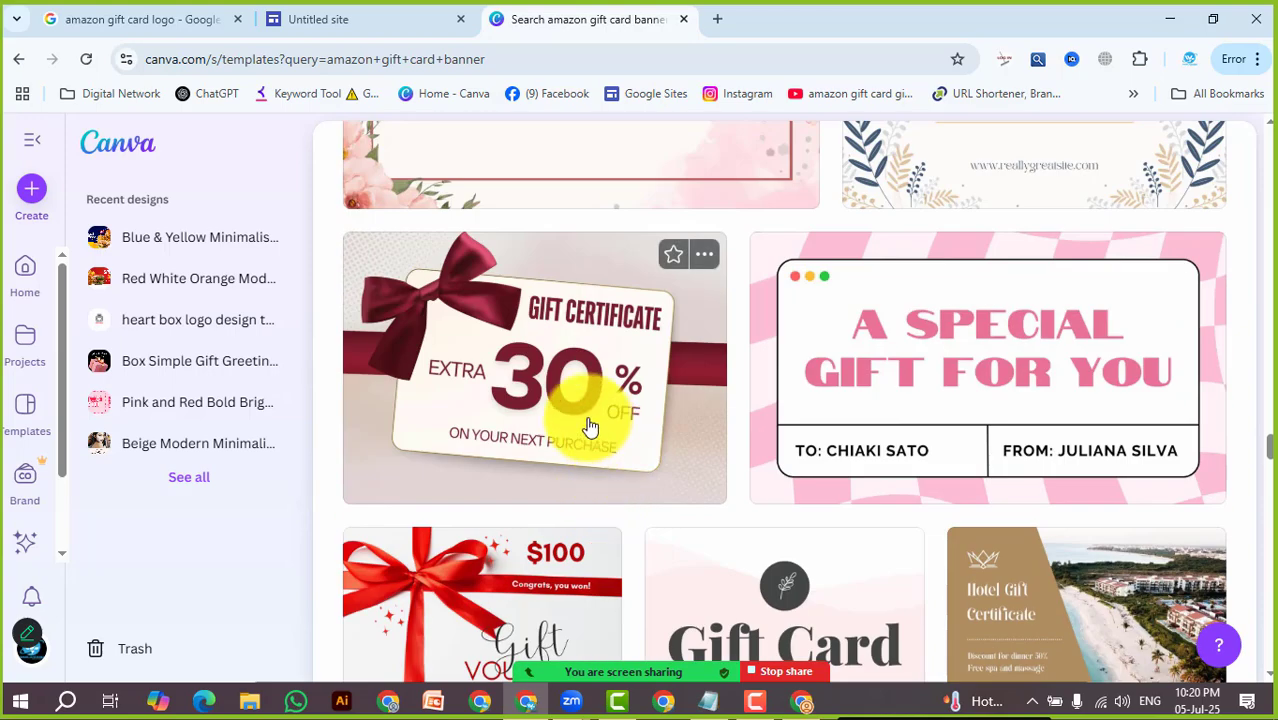
left_click(590, 428)
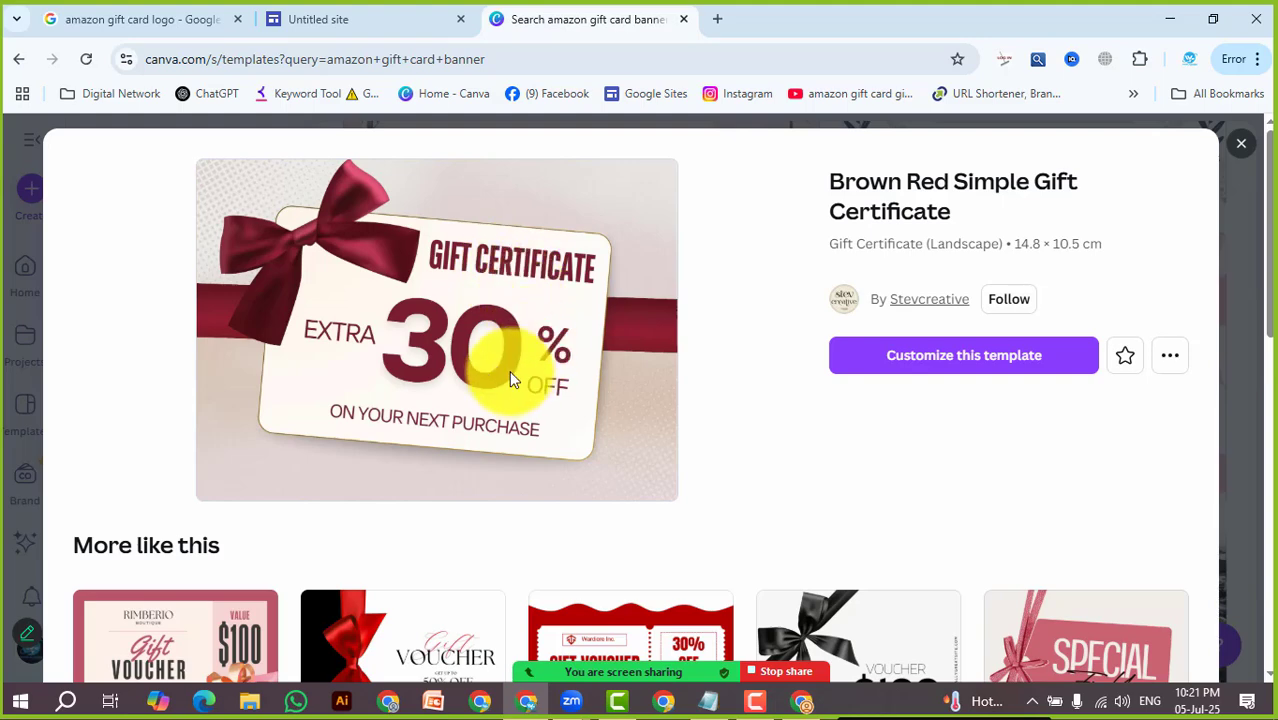
scroll(394, 525, "down", 4)
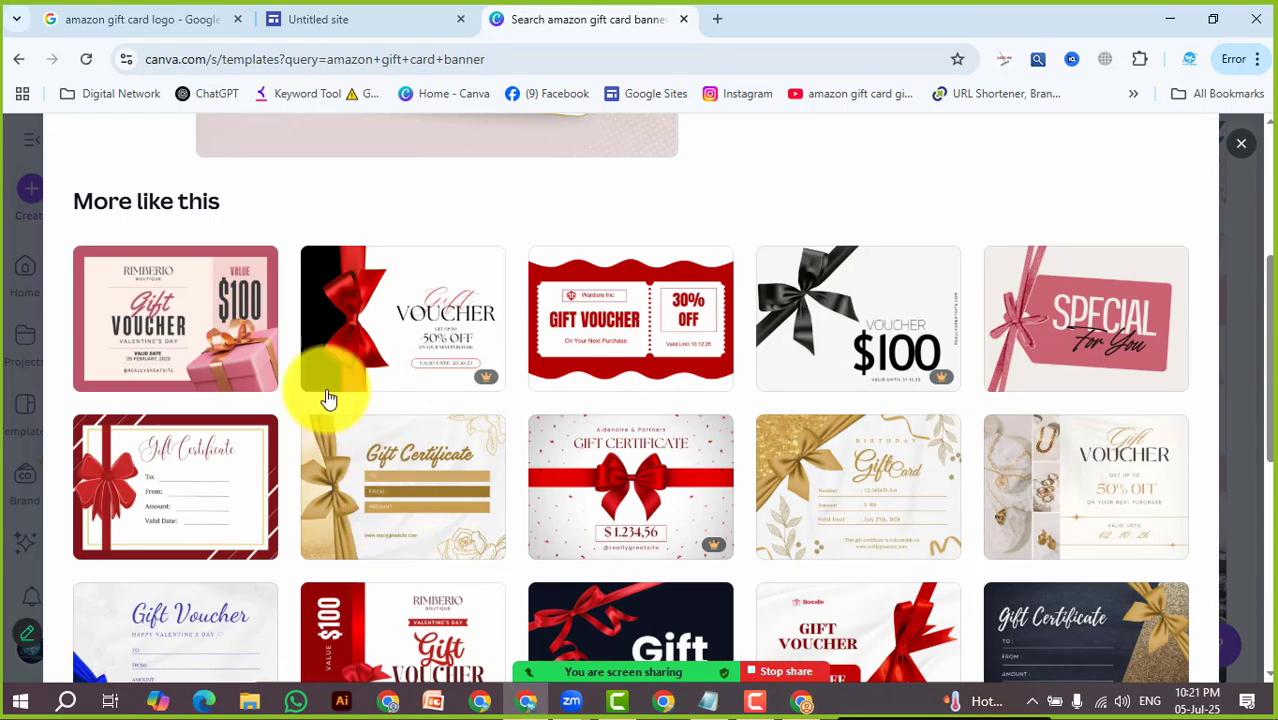
Preview the Pink Modern Valentine's Day Gift Certificate template and examine all the similar gift voucher designs
left_click(222, 334)
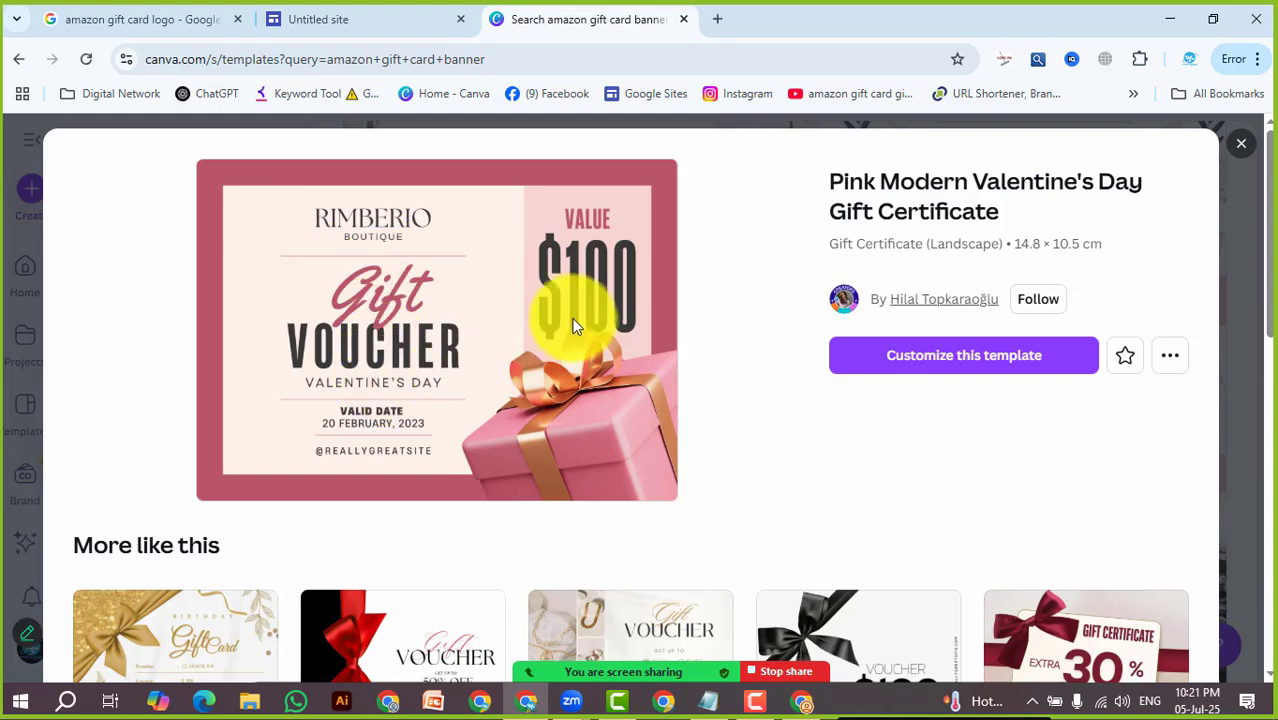
scroll(358, 474, "down", 4)
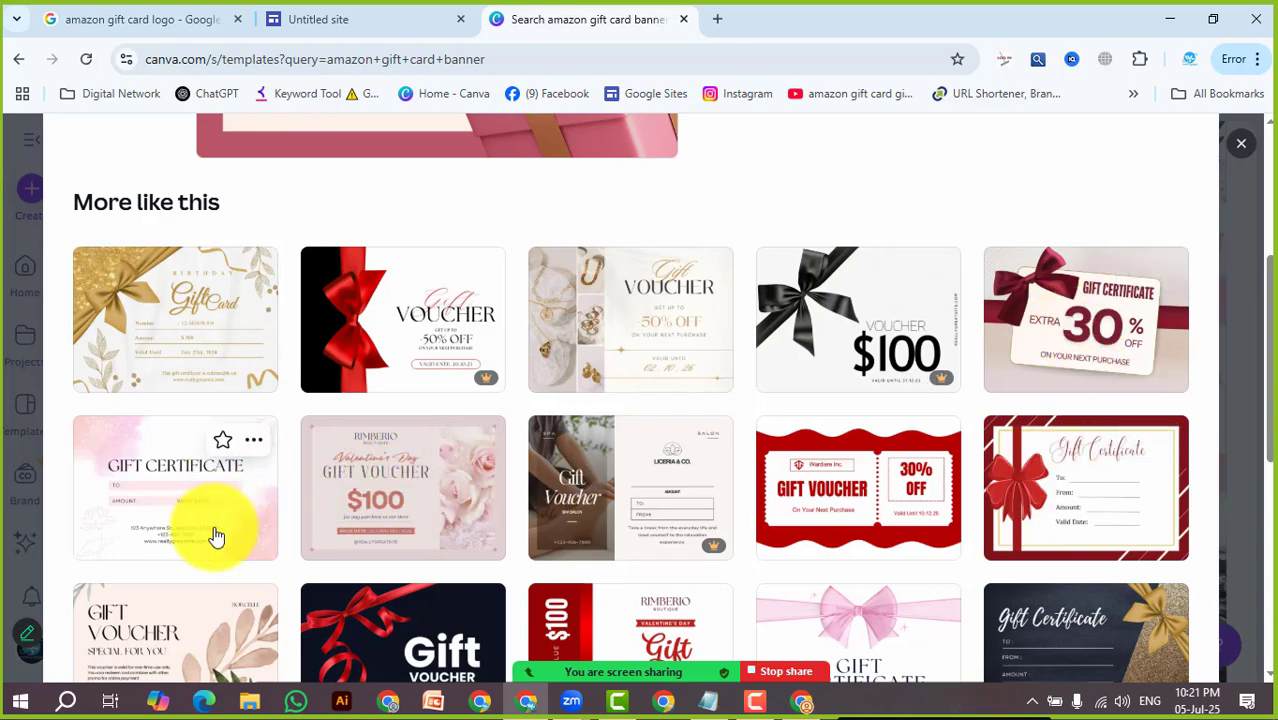
scroll(214, 530, "up", 4)
scroll(512, 446, "down", 9)
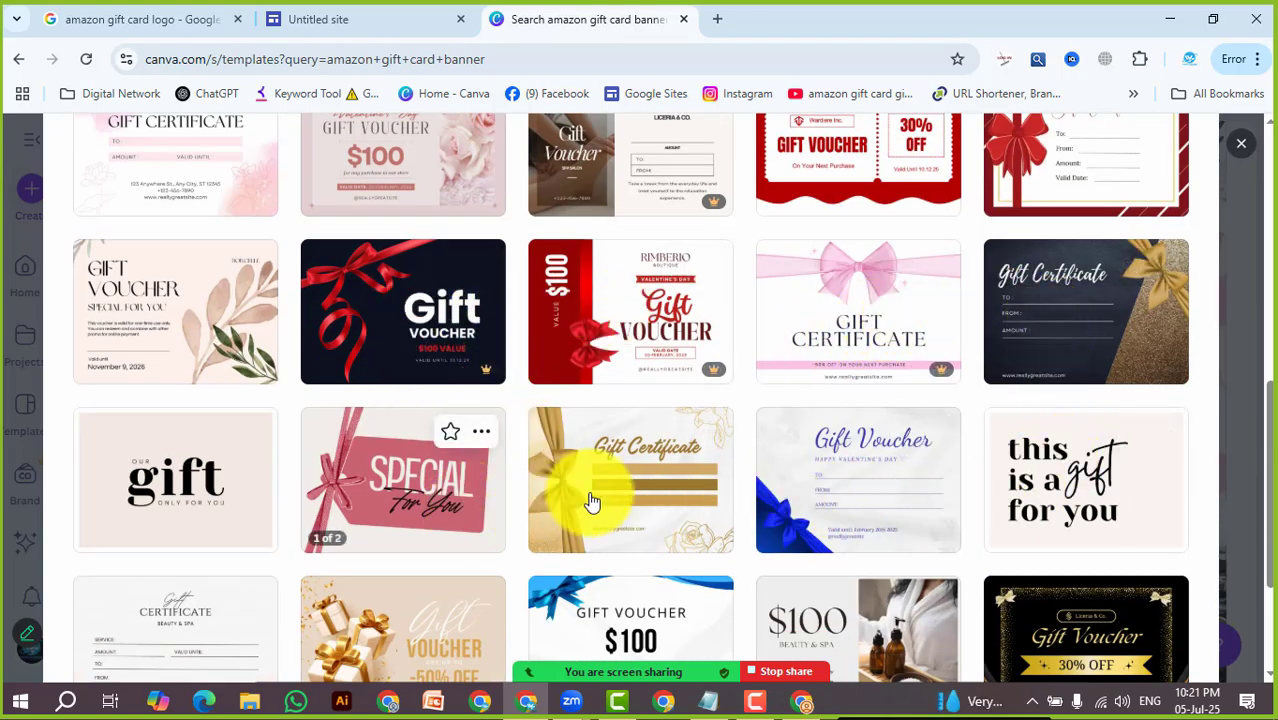
scroll(210, 515, "down", 2)
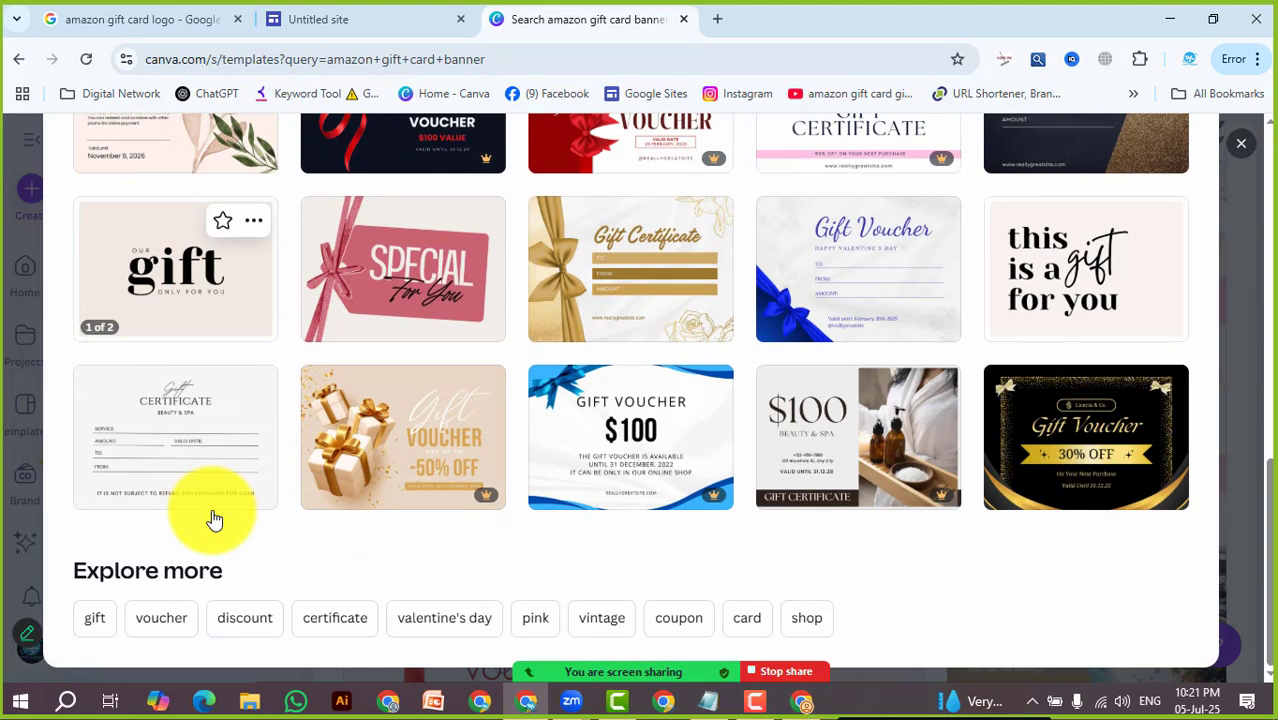
Preview the Blue and White Elegant Business Christmas Gift Certificate, dismiss the upgrade offer, and look through similar designs
left_click(628, 457)
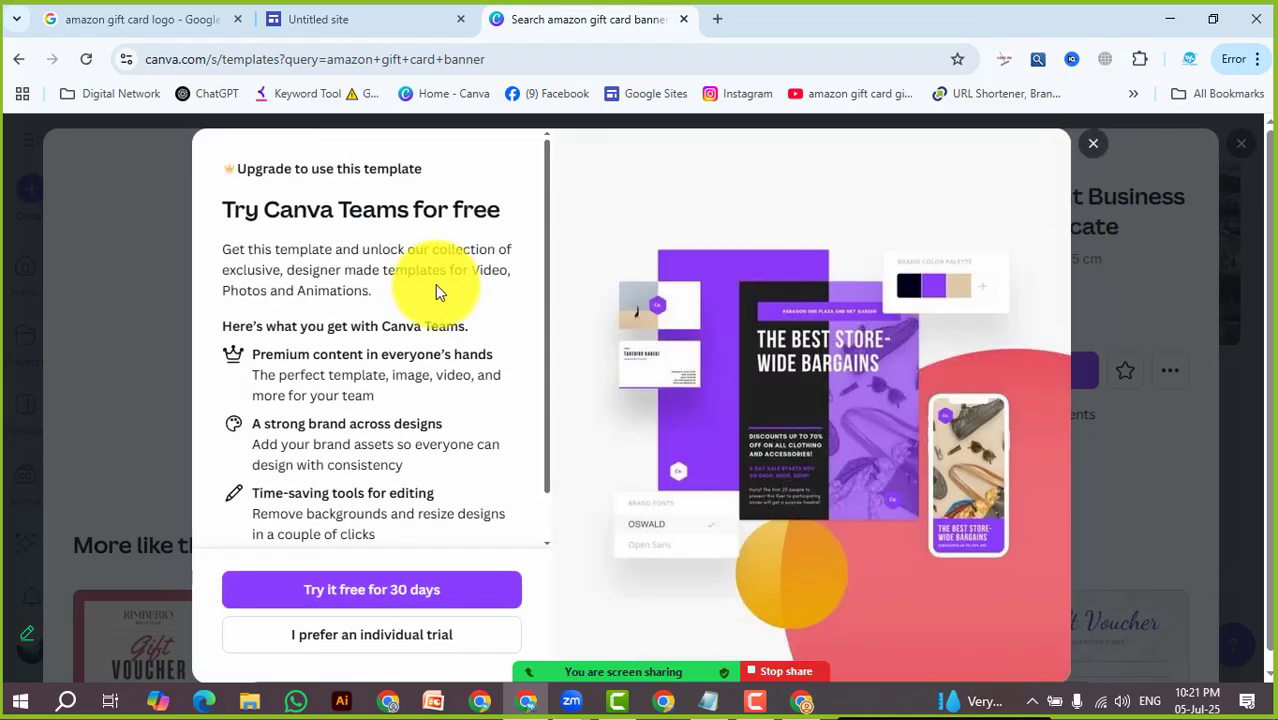
left_click(1104, 148)
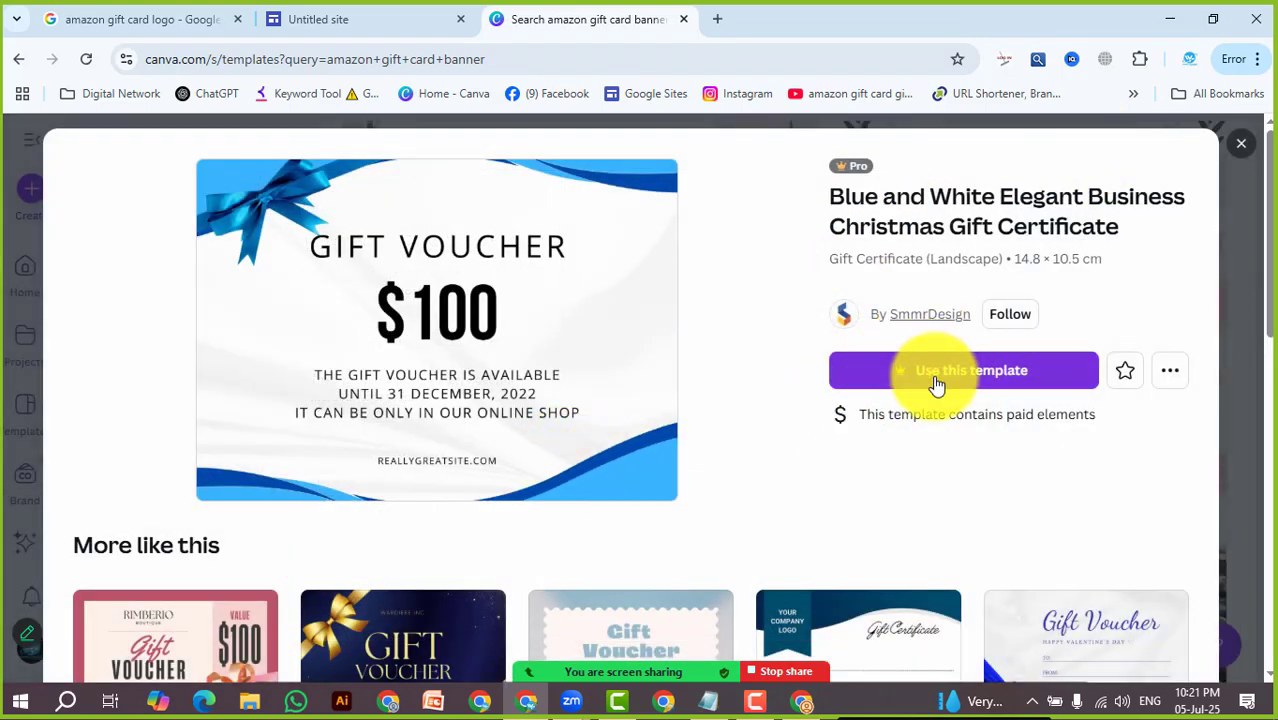
scroll(464, 462, "down", 3)
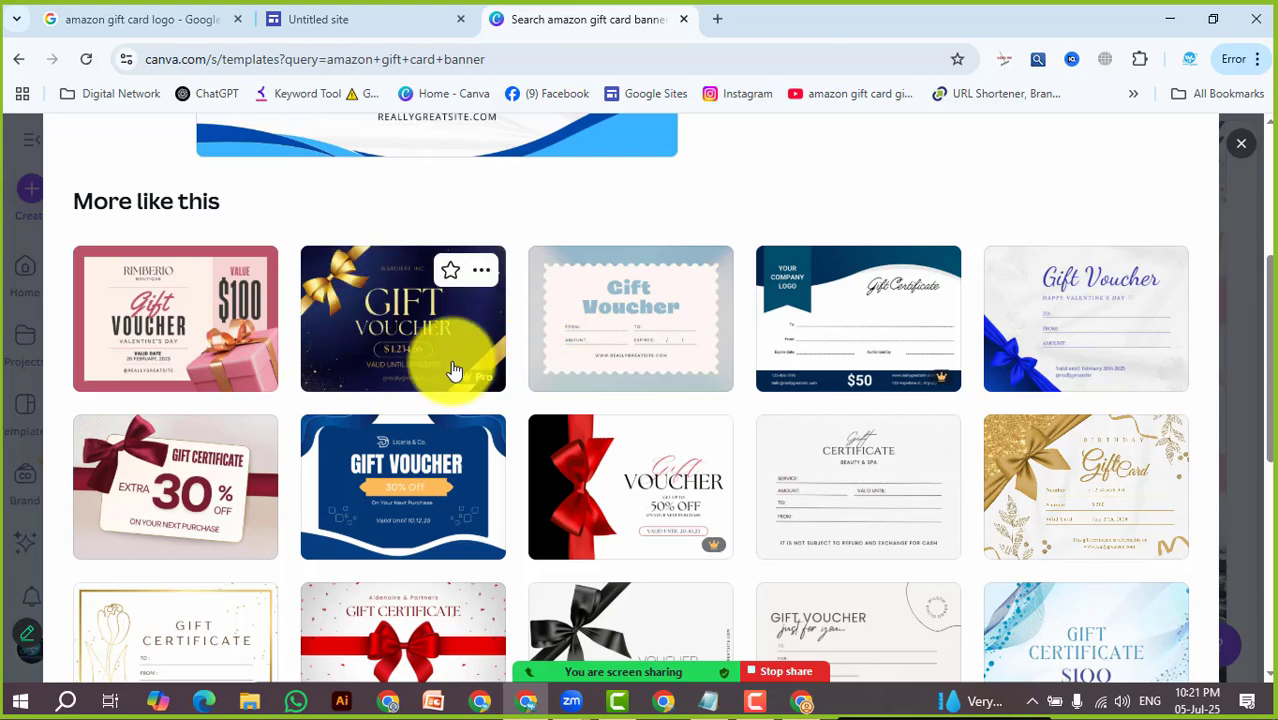
Open the Pink Modern Valentine's Day Gift Certificate template for customization in the design editor
left_click(168, 310)
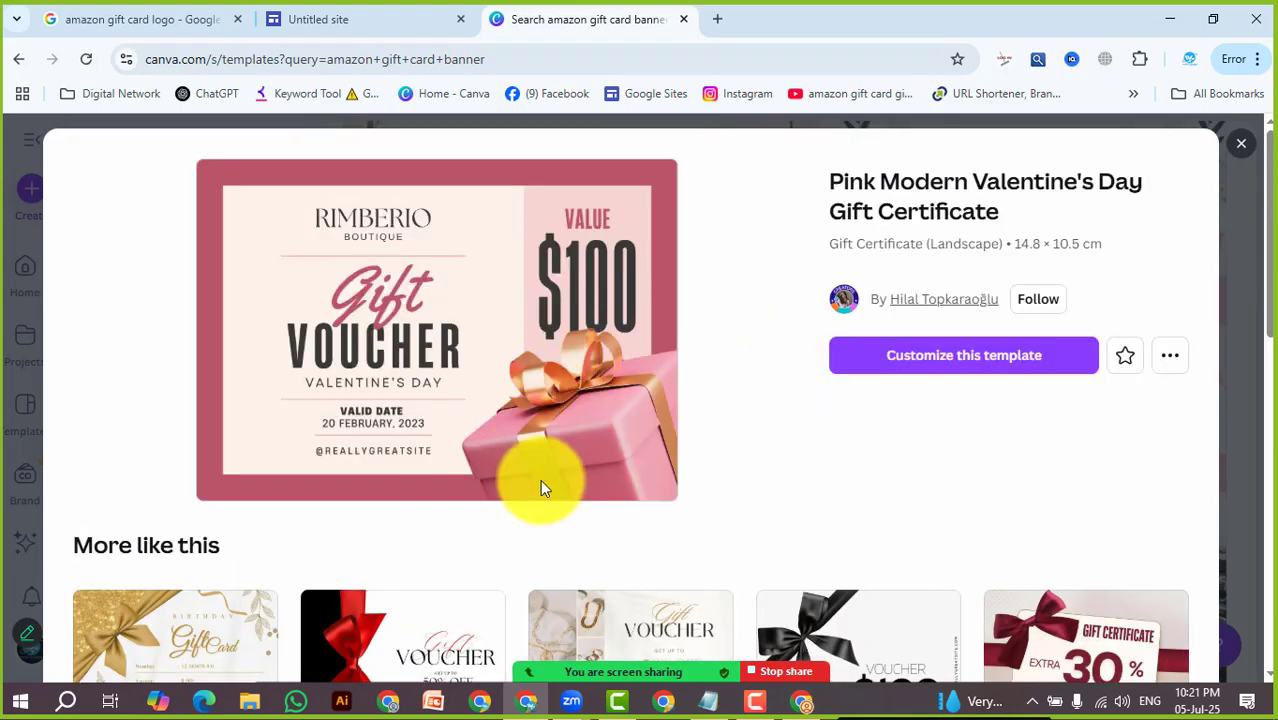
scroll(600, 420, "down", 3)
scroll(927, 428, "up", 3)
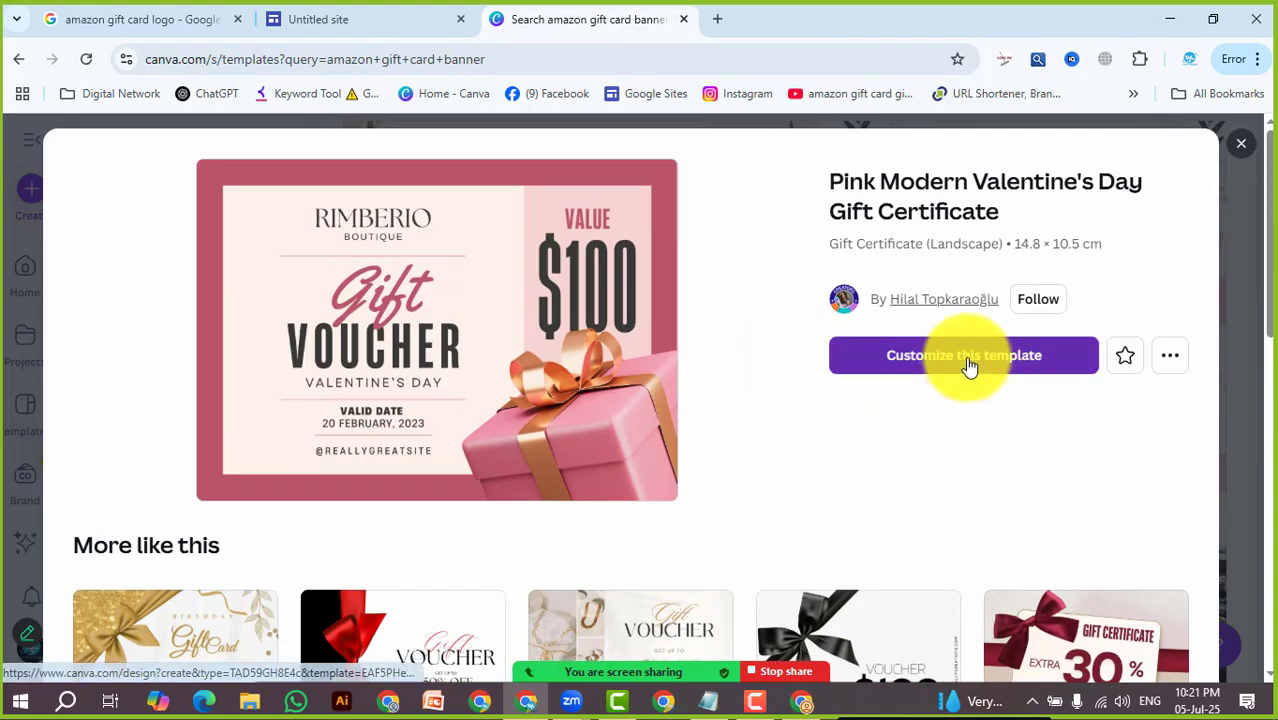
left_click(968, 362)
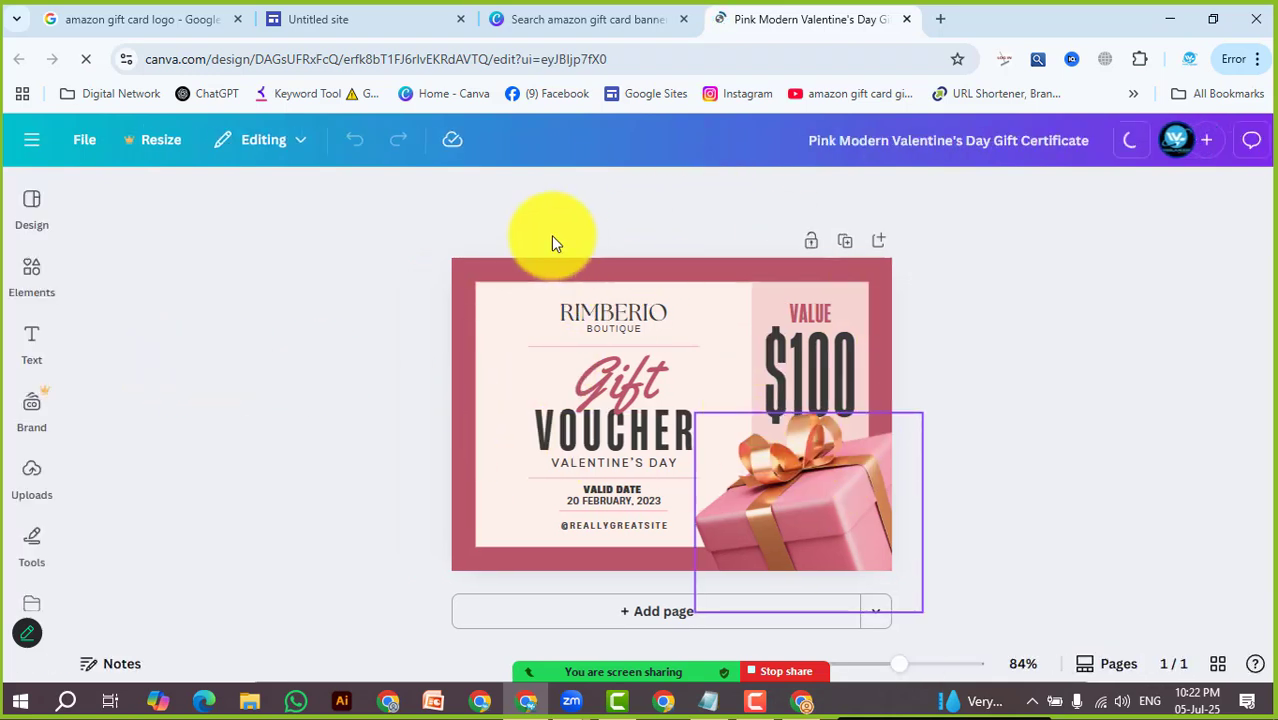
Check the page header in the Google Sites draft, return to the gift certificate design, and show its available templates
left_click(387, 8)
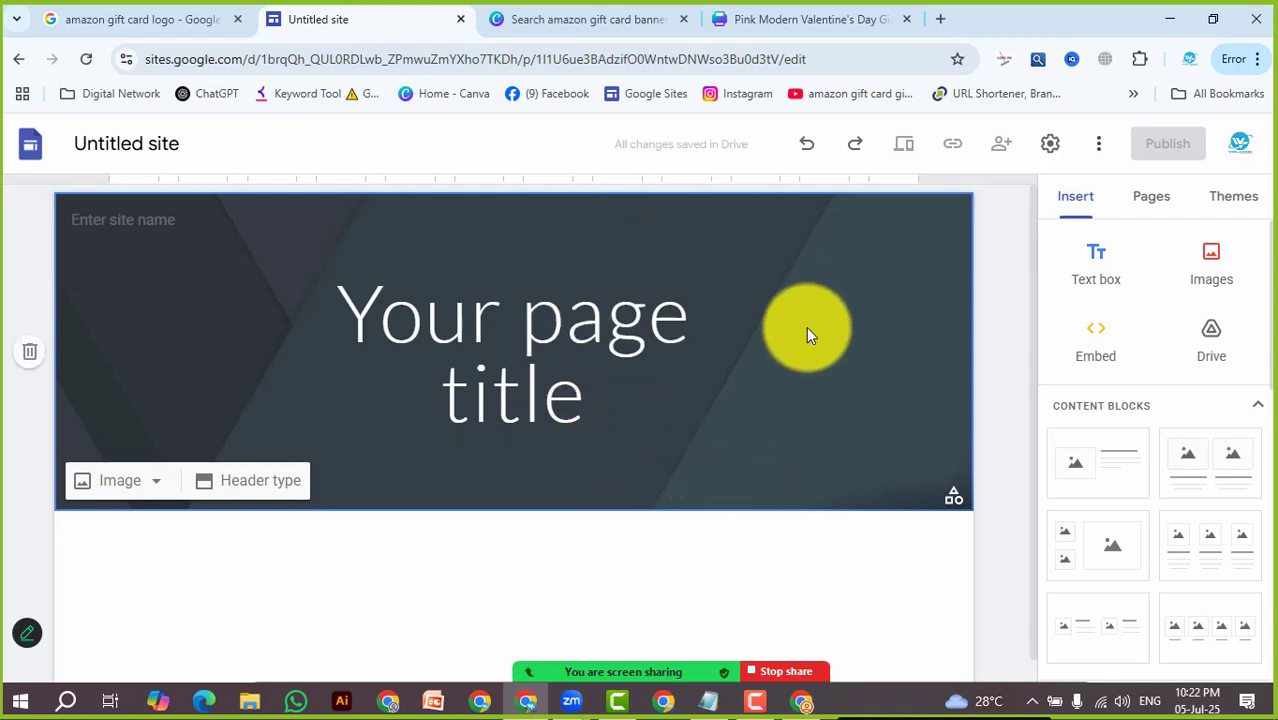
left_click(820, 18)
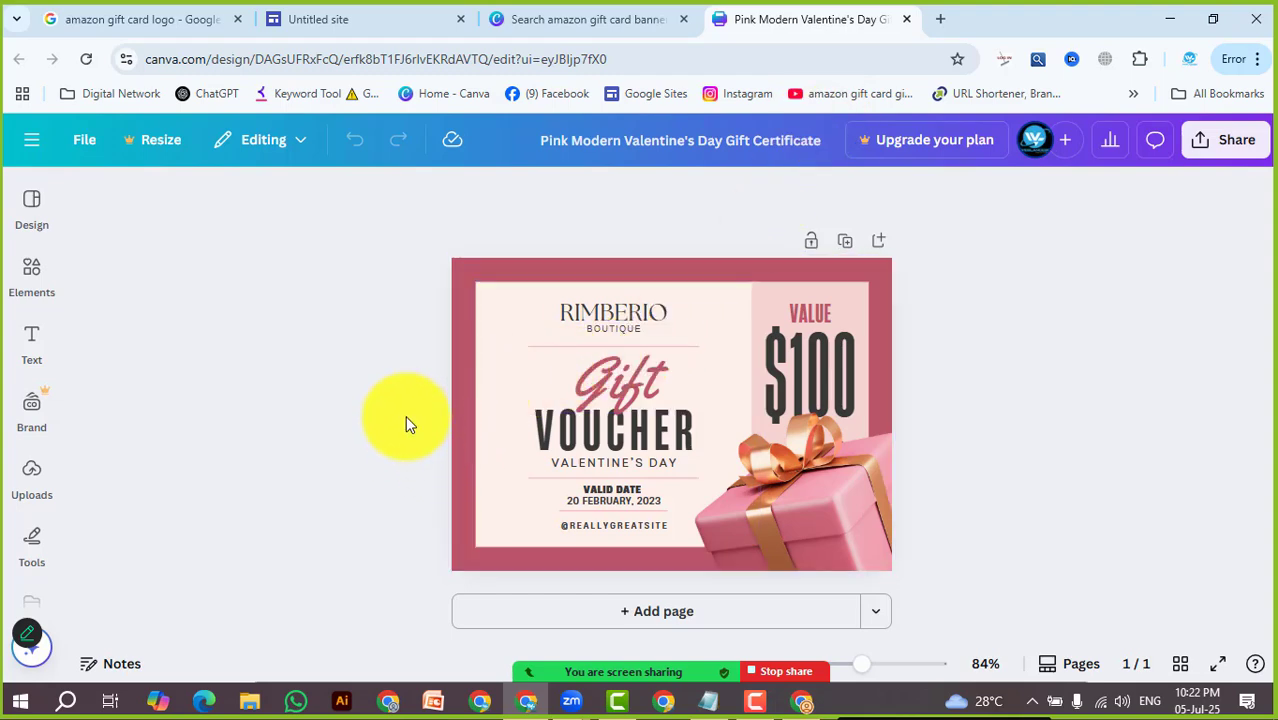
left_click(29, 208)
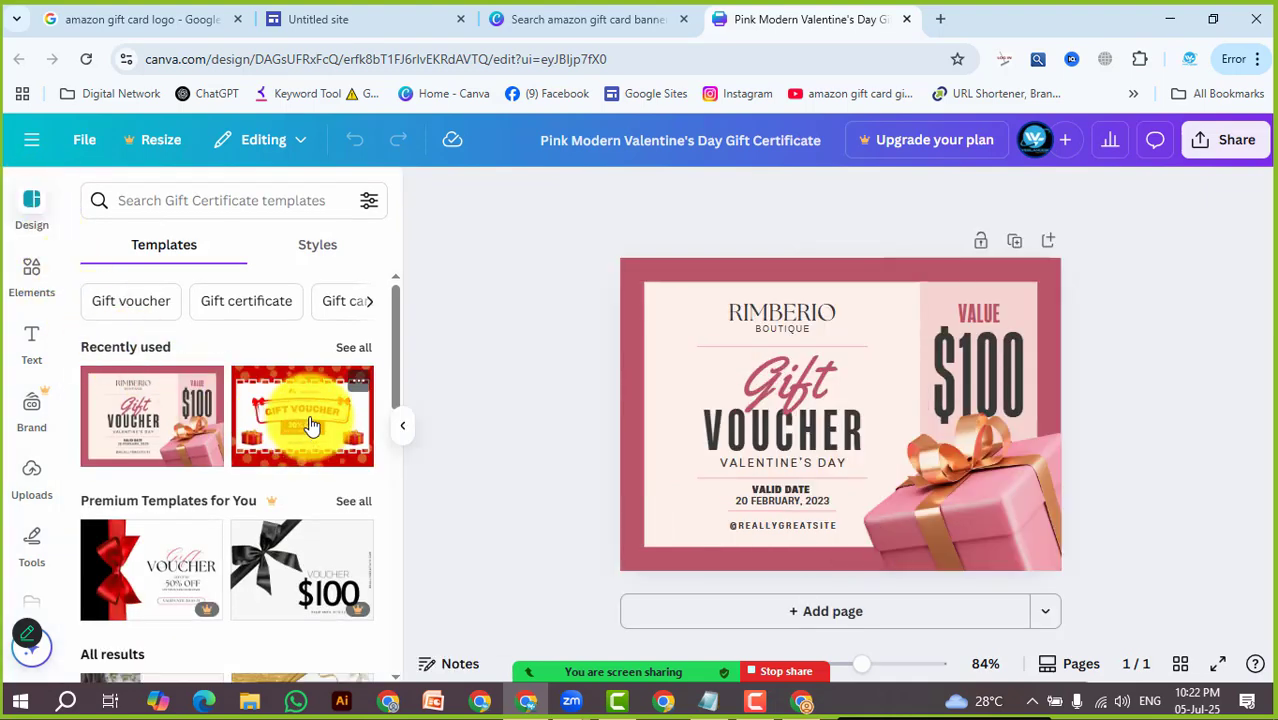
Examine the design elements on offer, from shapes, graphics and stickers to charts, tables, frames, grids and mockups
left_click(43, 278)
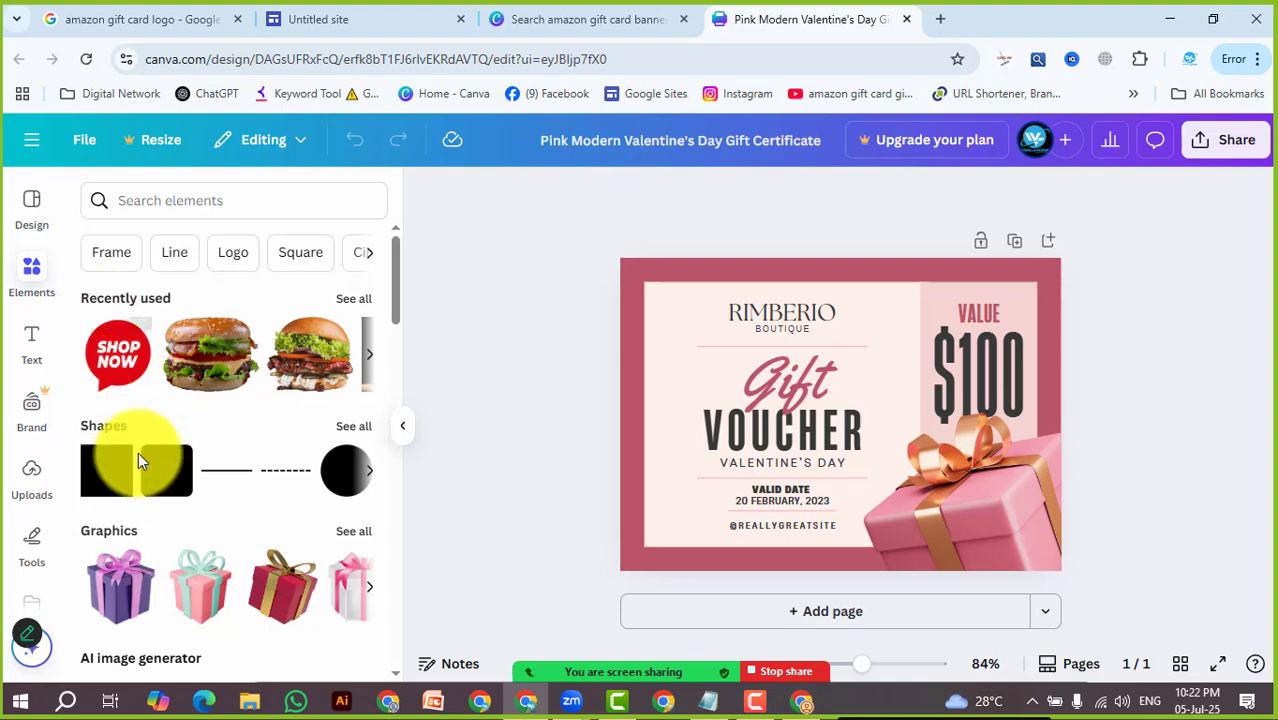
scroll(113, 456, "down", 7)
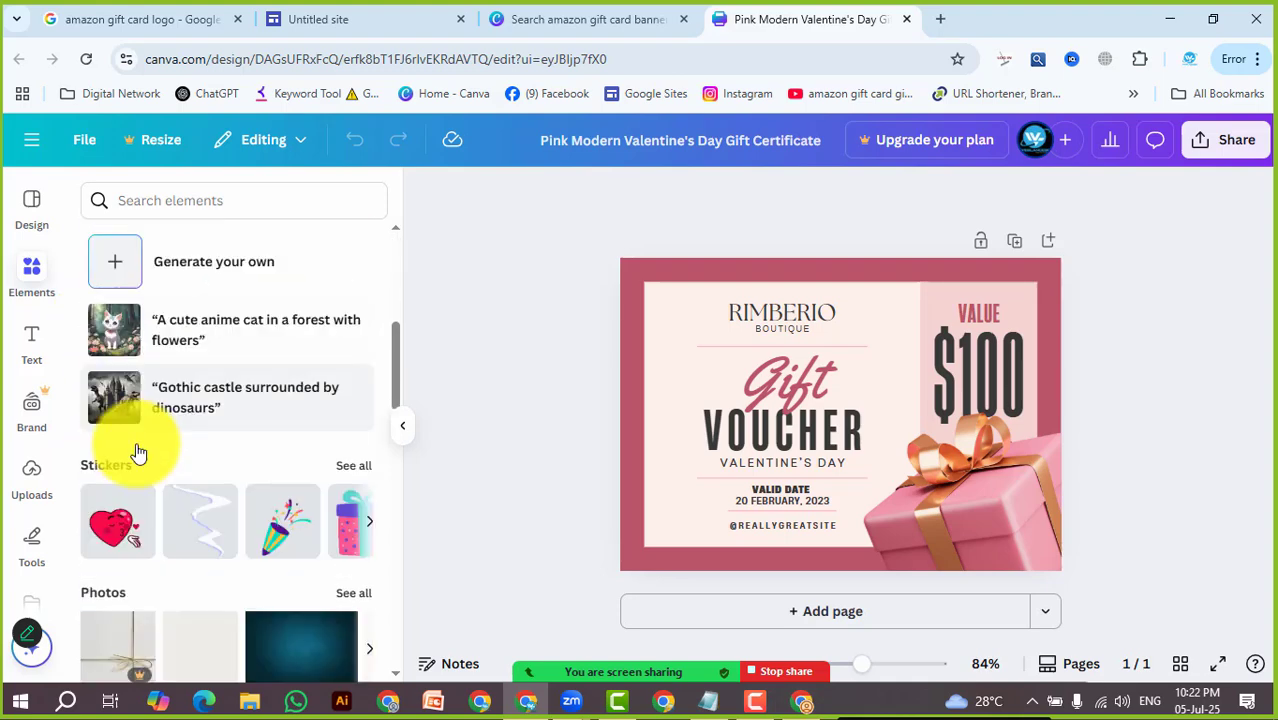
scroll(111, 518, "down", 9)
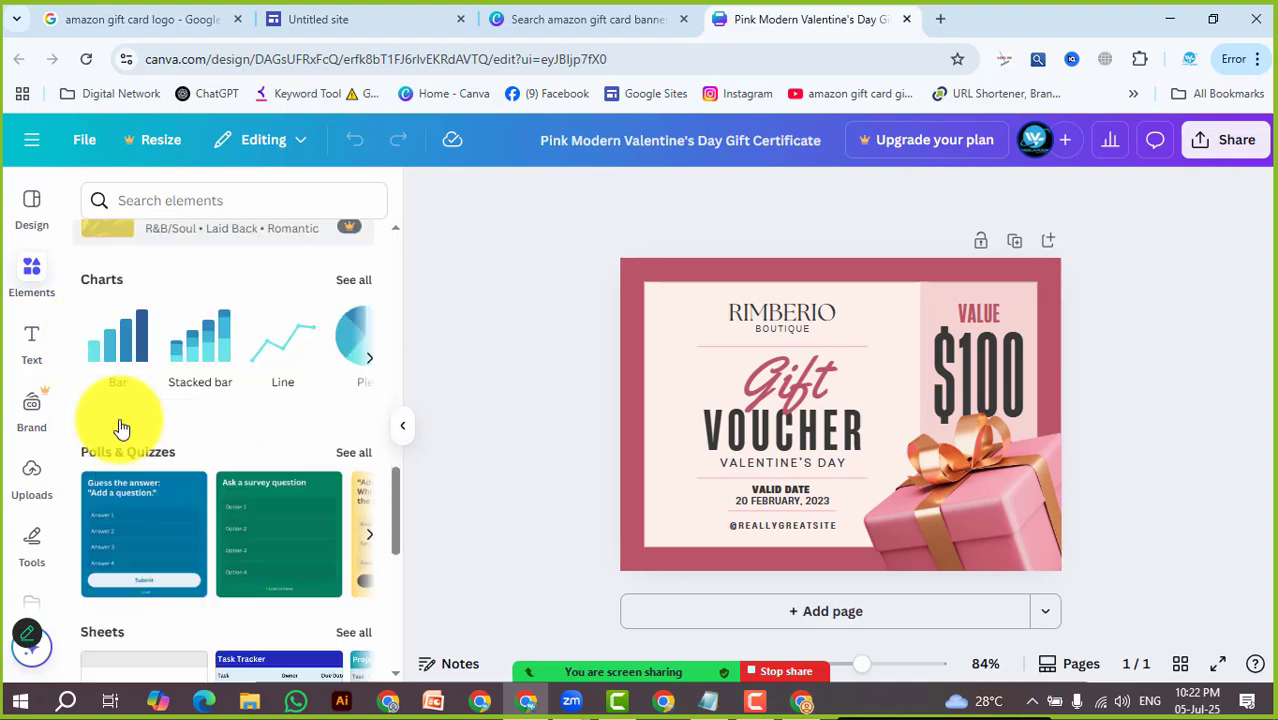
scroll(120, 409, "down", 2)
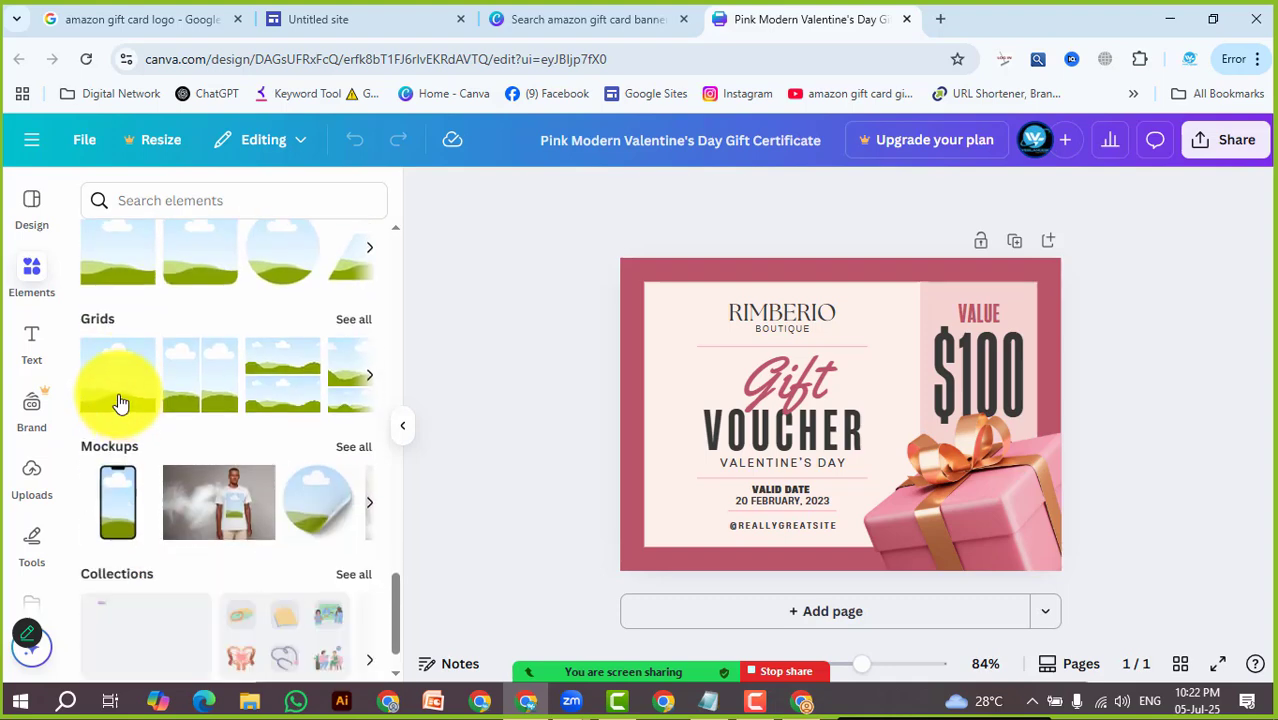
scroll(157, 520, "down", 1)
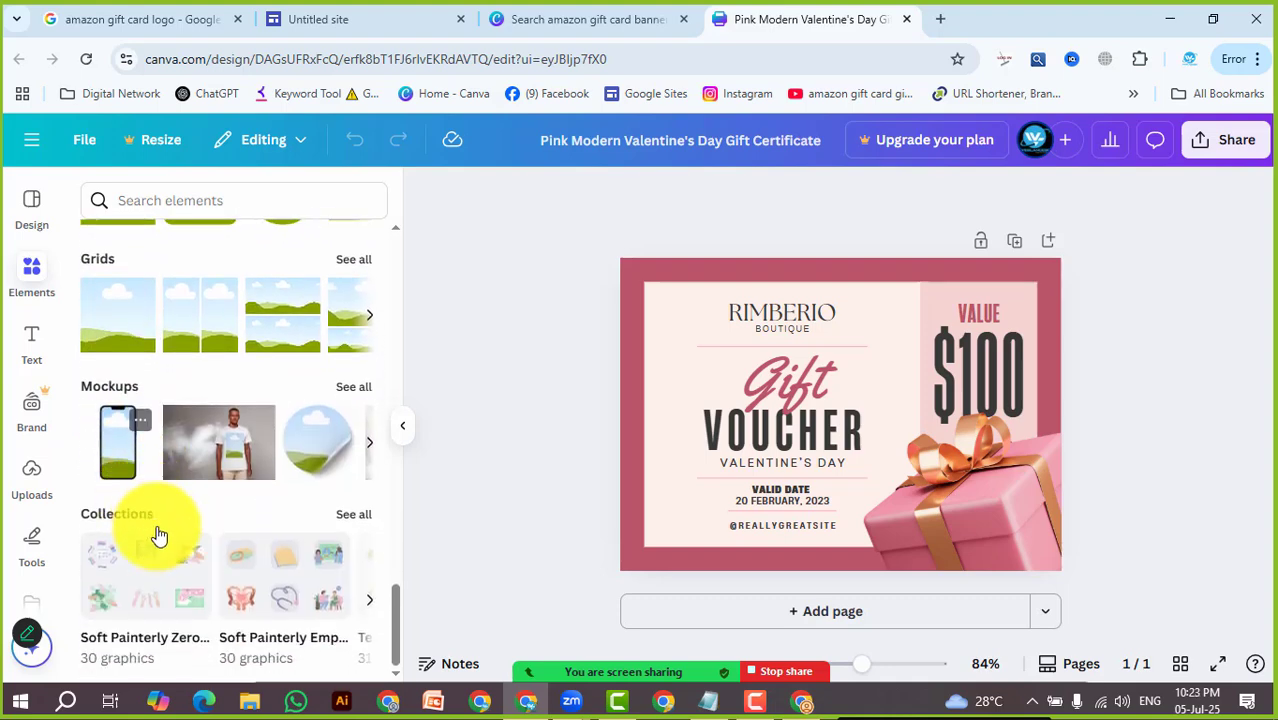
scroll(195, 437, "up", 3)
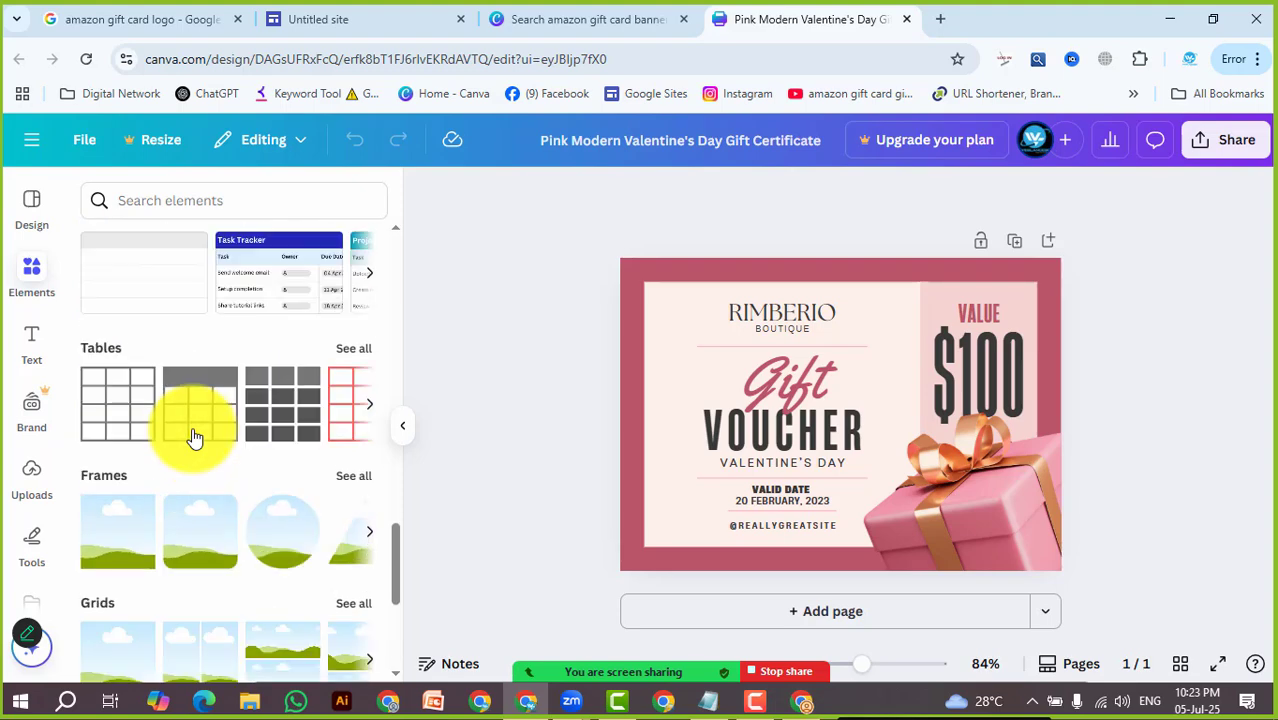
scroll(194, 421, "up", 3)
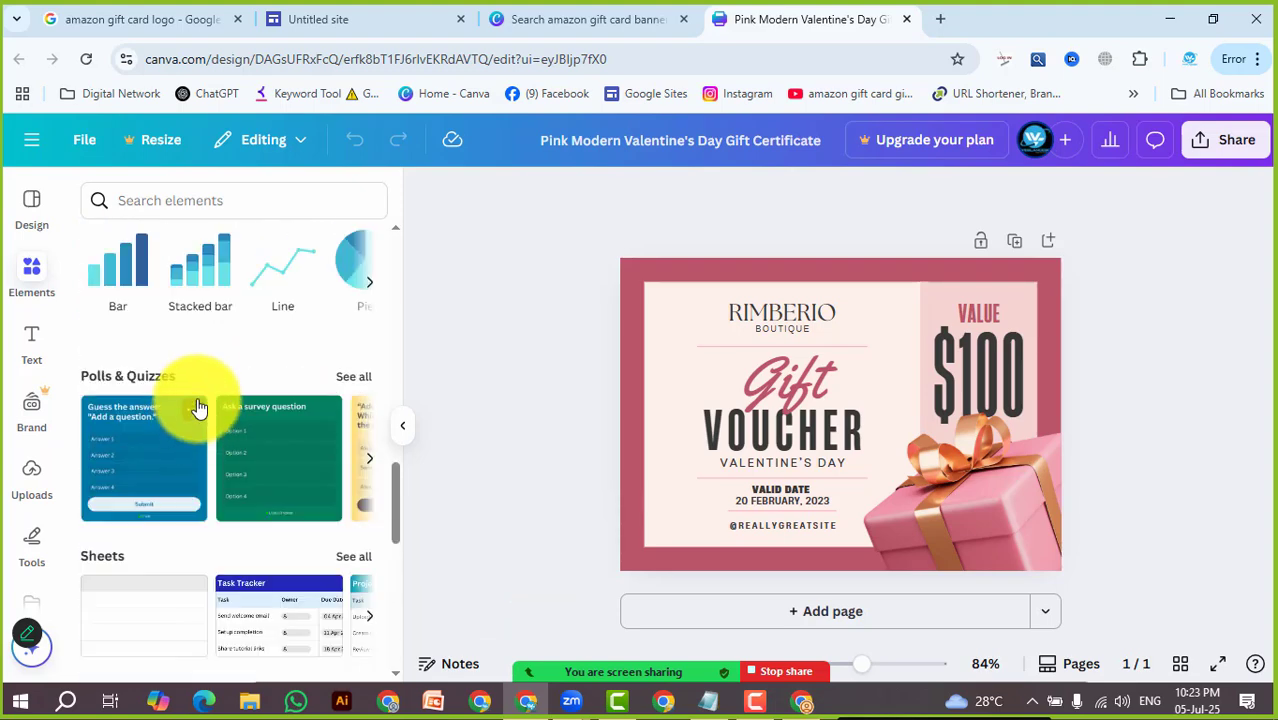
scroll(199, 408, "up", 5)
Examine the text options, including the default text styles and the font combinations
left_click(32, 345)
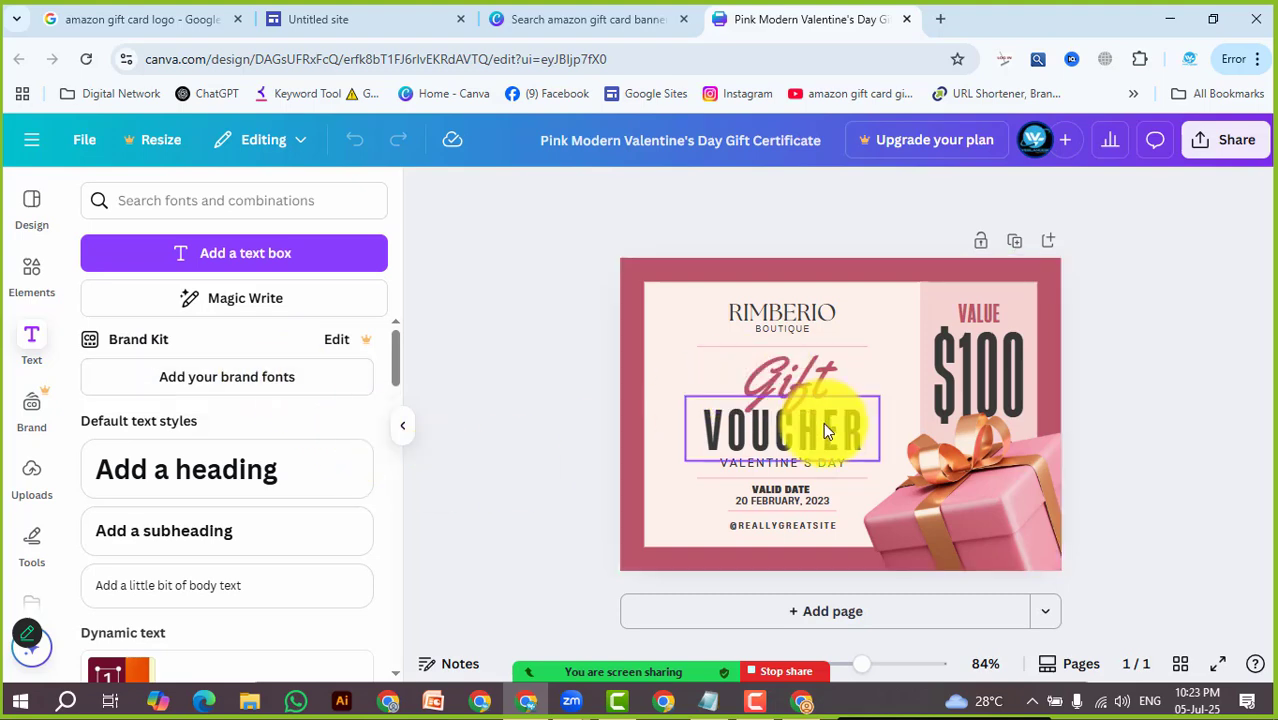
scroll(190, 468, "down", 3)
scroll(191, 468, "down", 4)
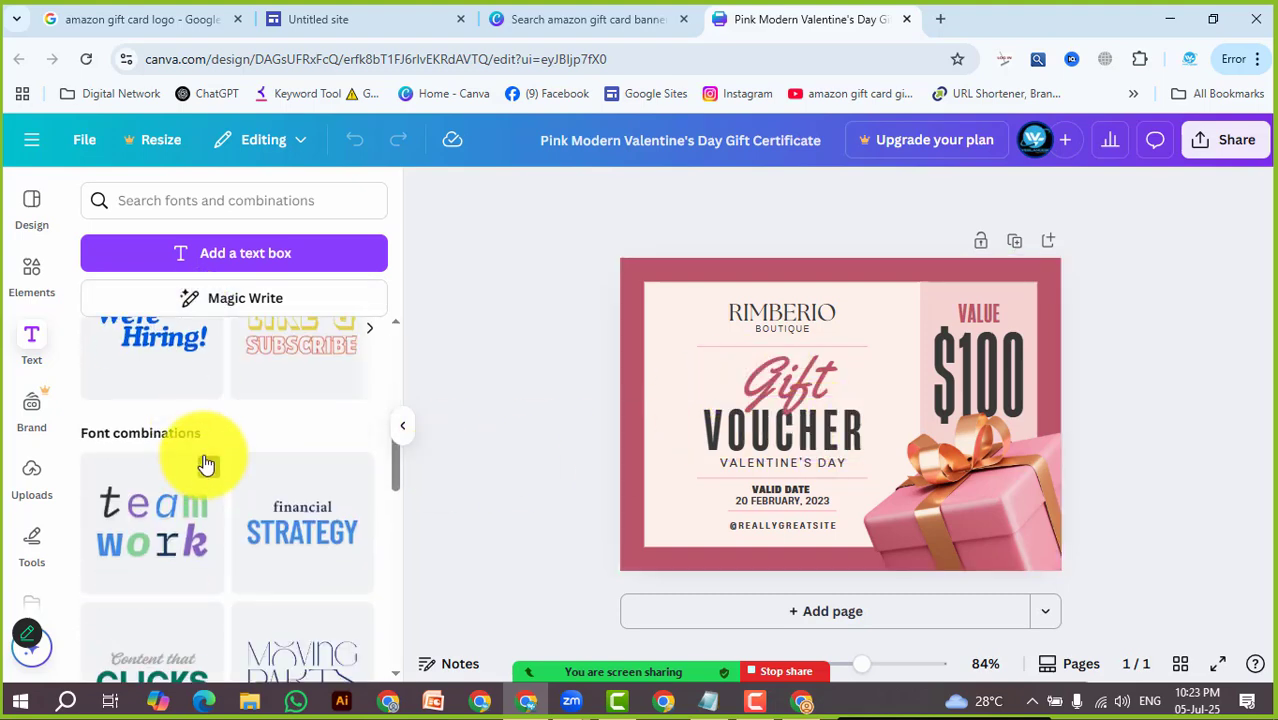
scroll(315, 543, "down", 3)
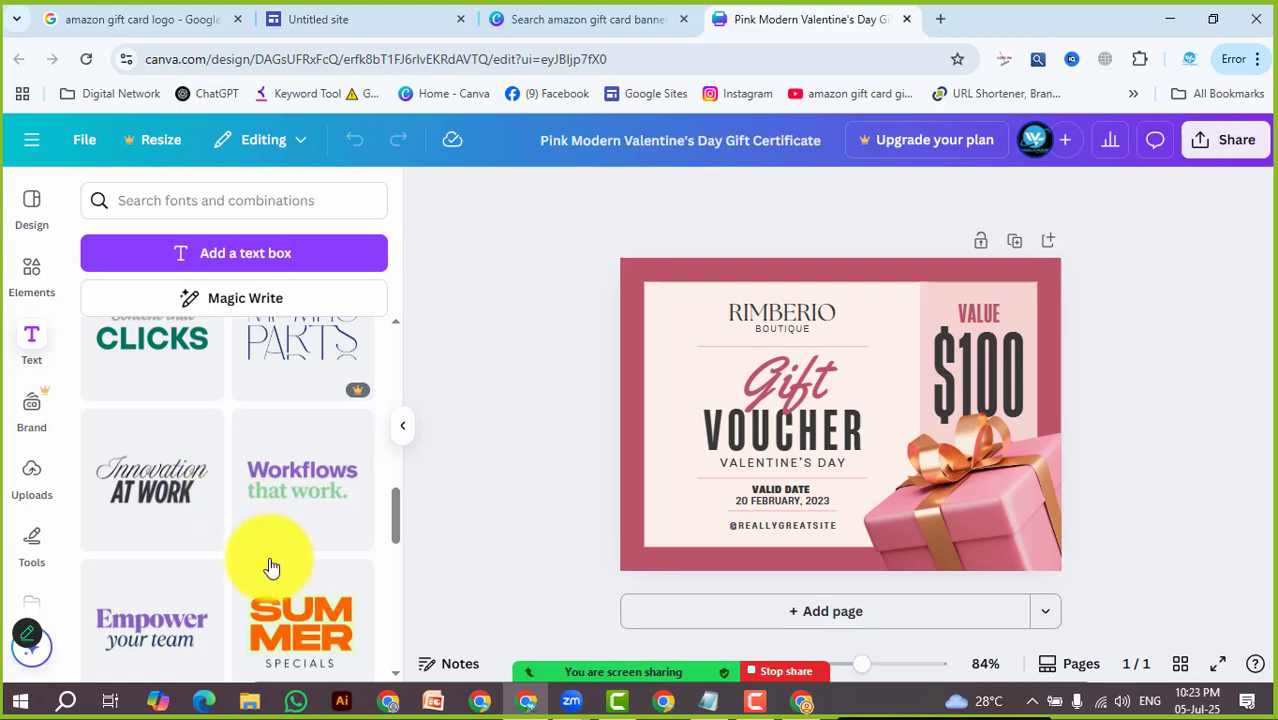
scroll(300, 550, "down", 3)
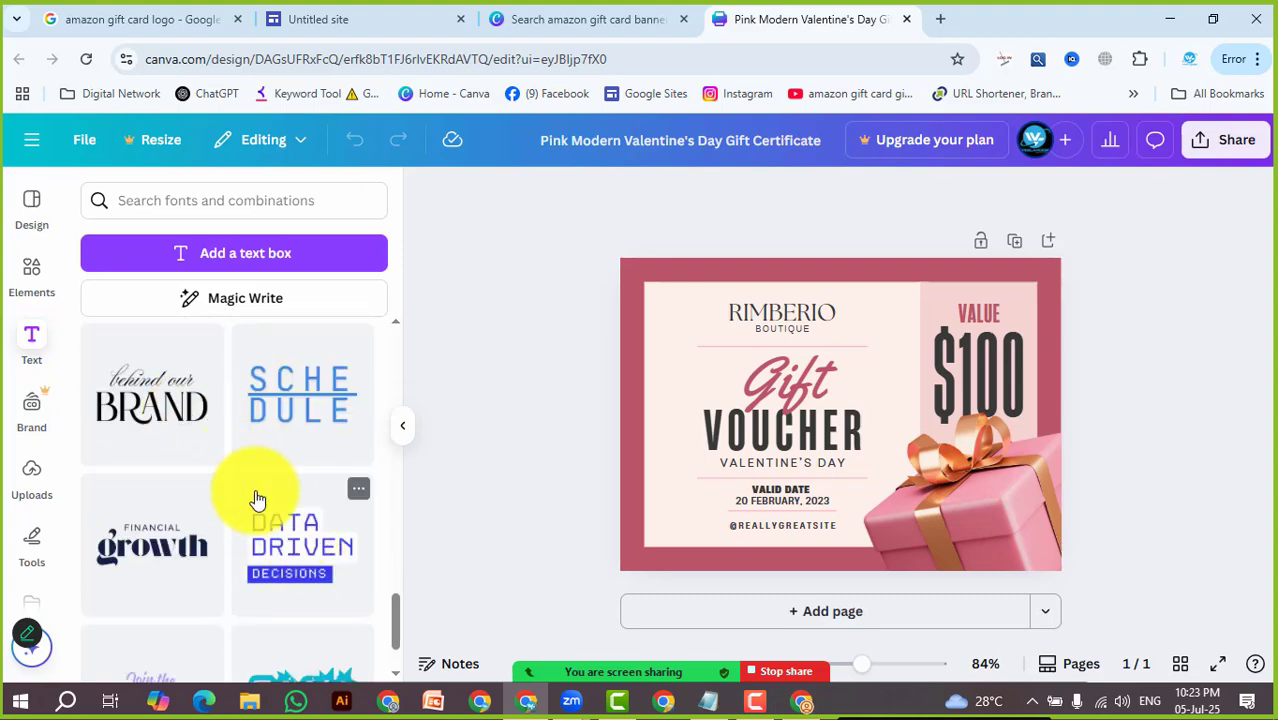
scroll(256, 497, "down", 5)
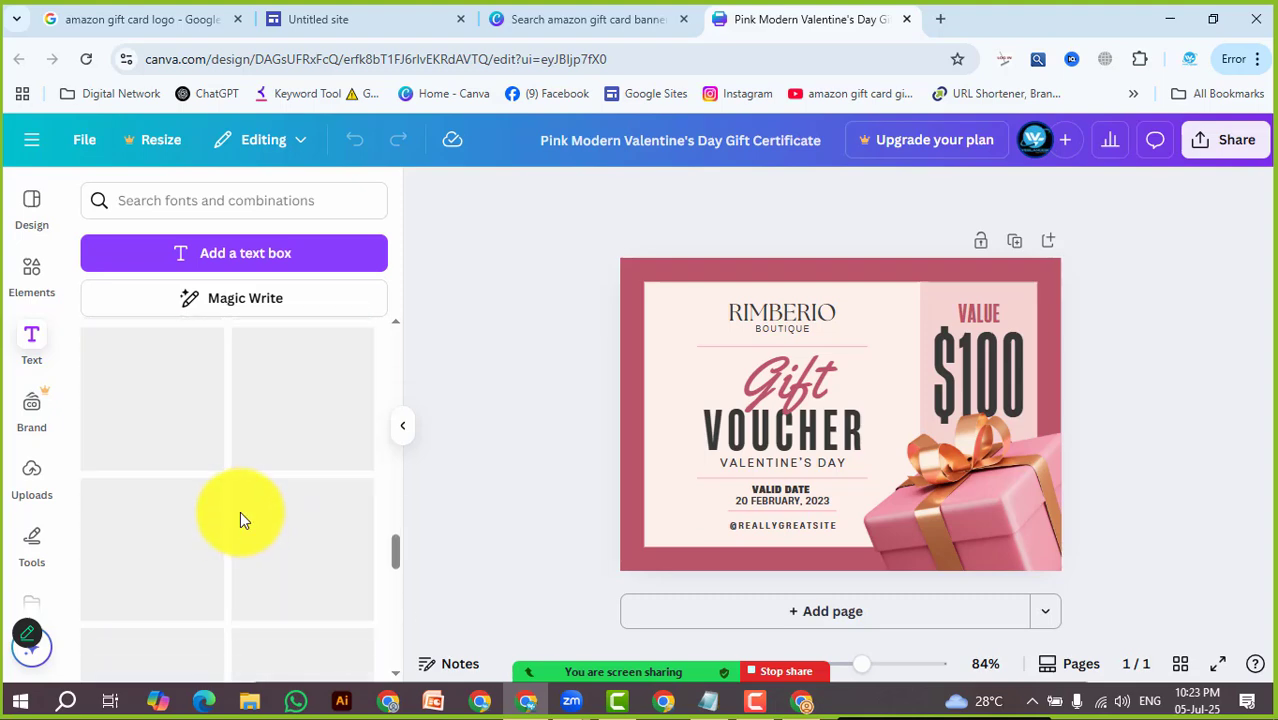
scroll(240, 511, "up", 3)
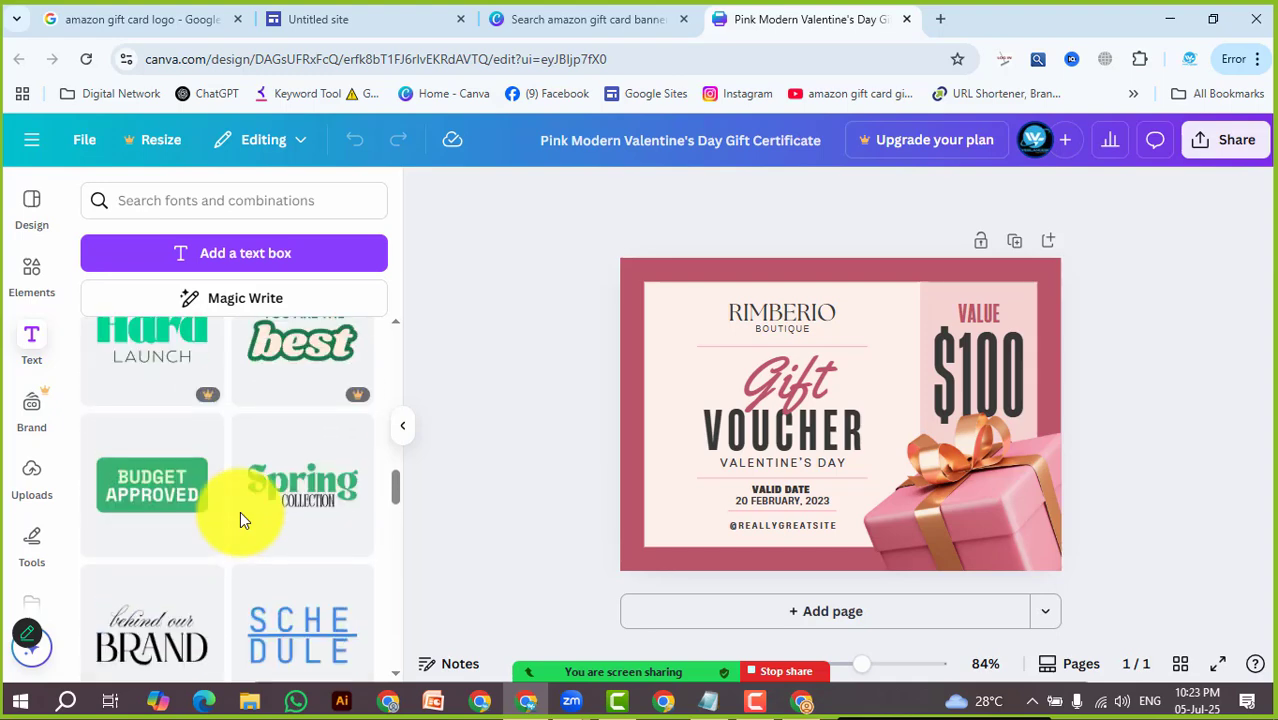
Look over the brand options and show the uploaded images available for the design
left_click(33, 412)
scroll(277, 551, "down", 2)
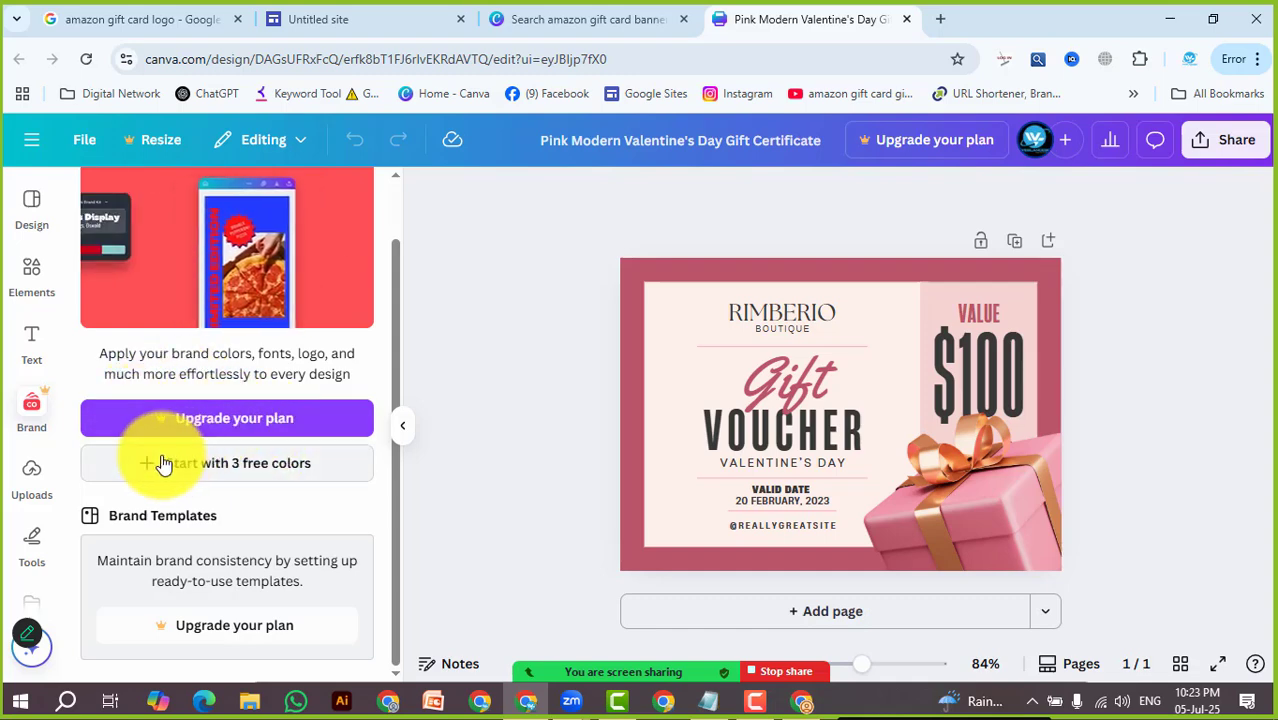
left_click(44, 477)
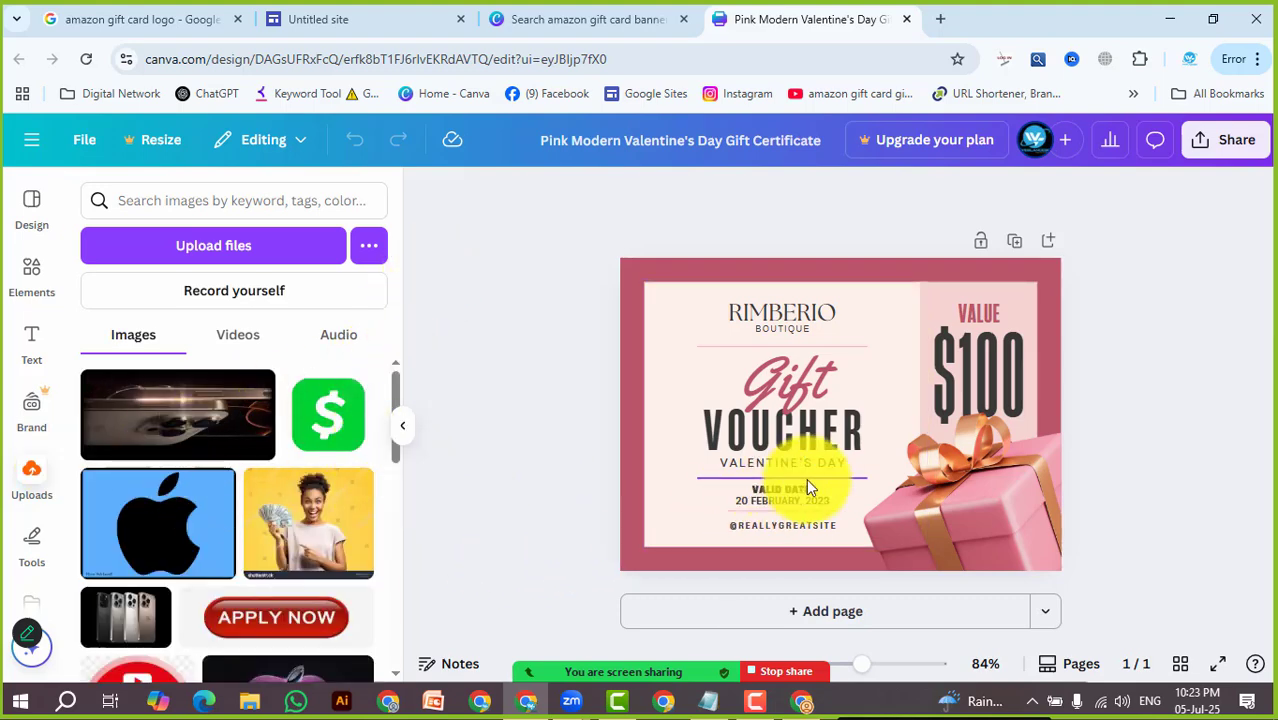
Add a second page to the design, cover it with the uploaded photo of four iPhones, and select the placed photo
left_click(816, 616)
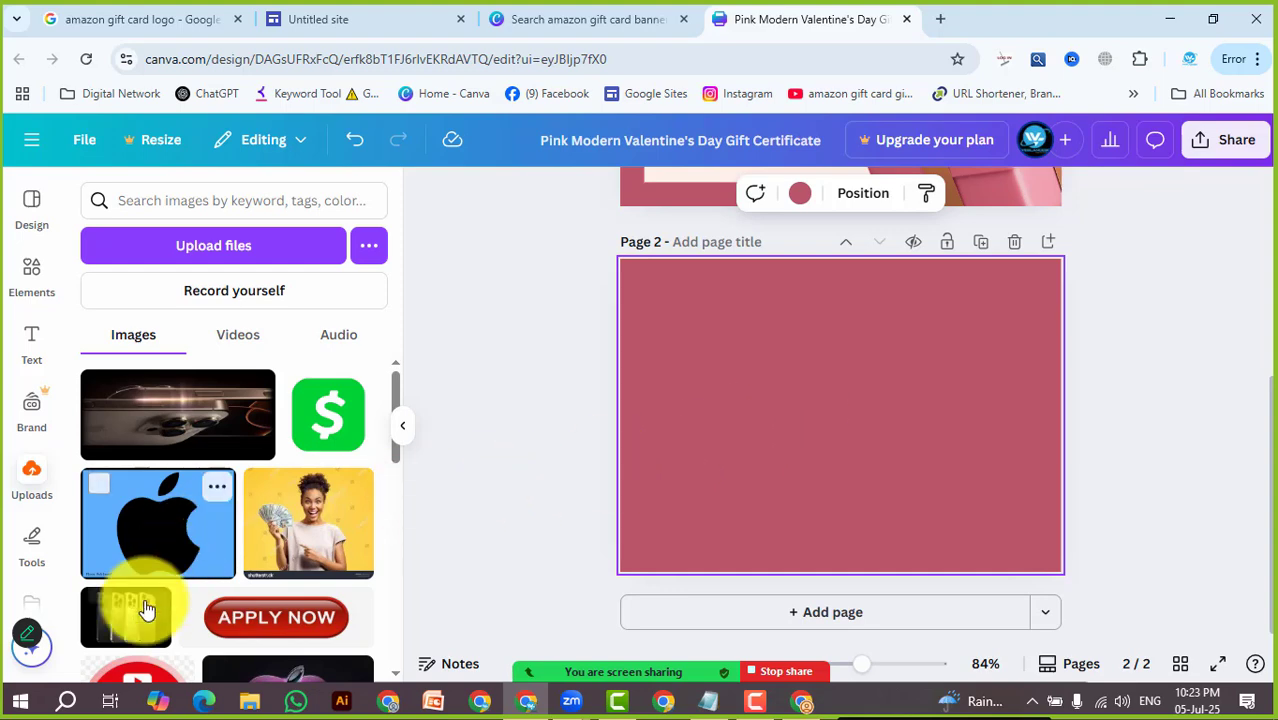
left_click_drag(137, 608, 758, 268)
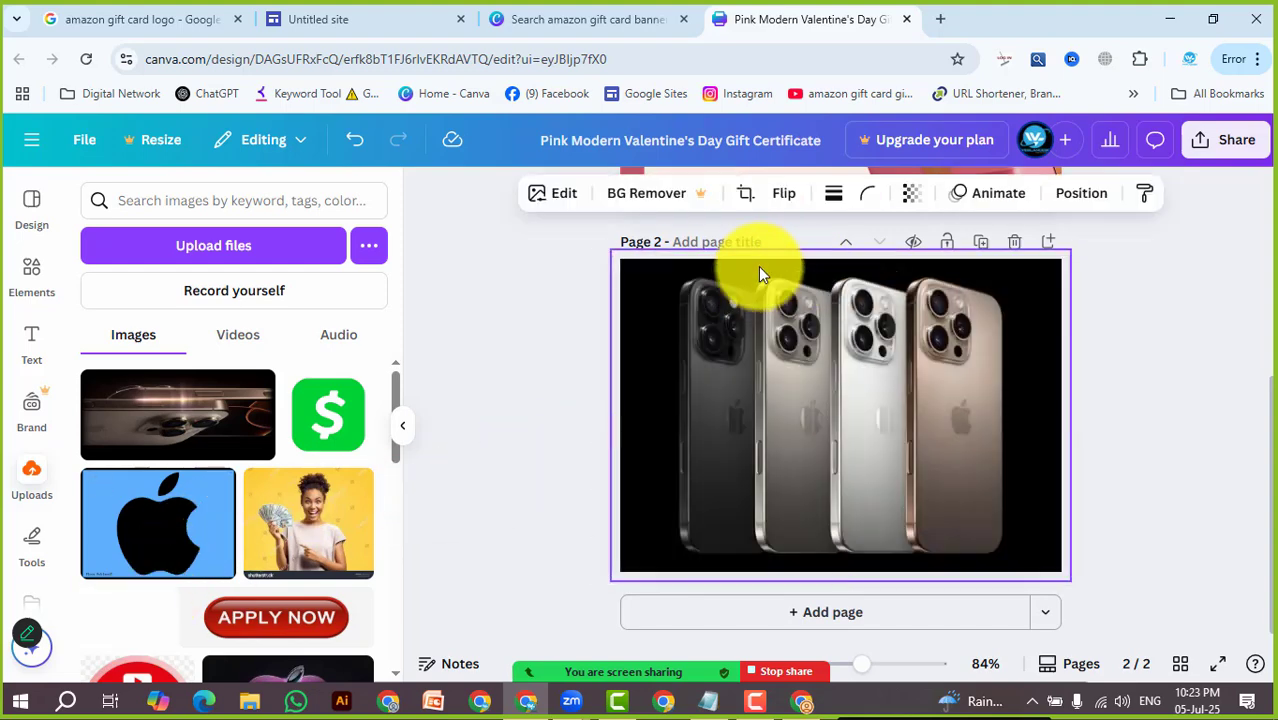
left_click(1149, 413)
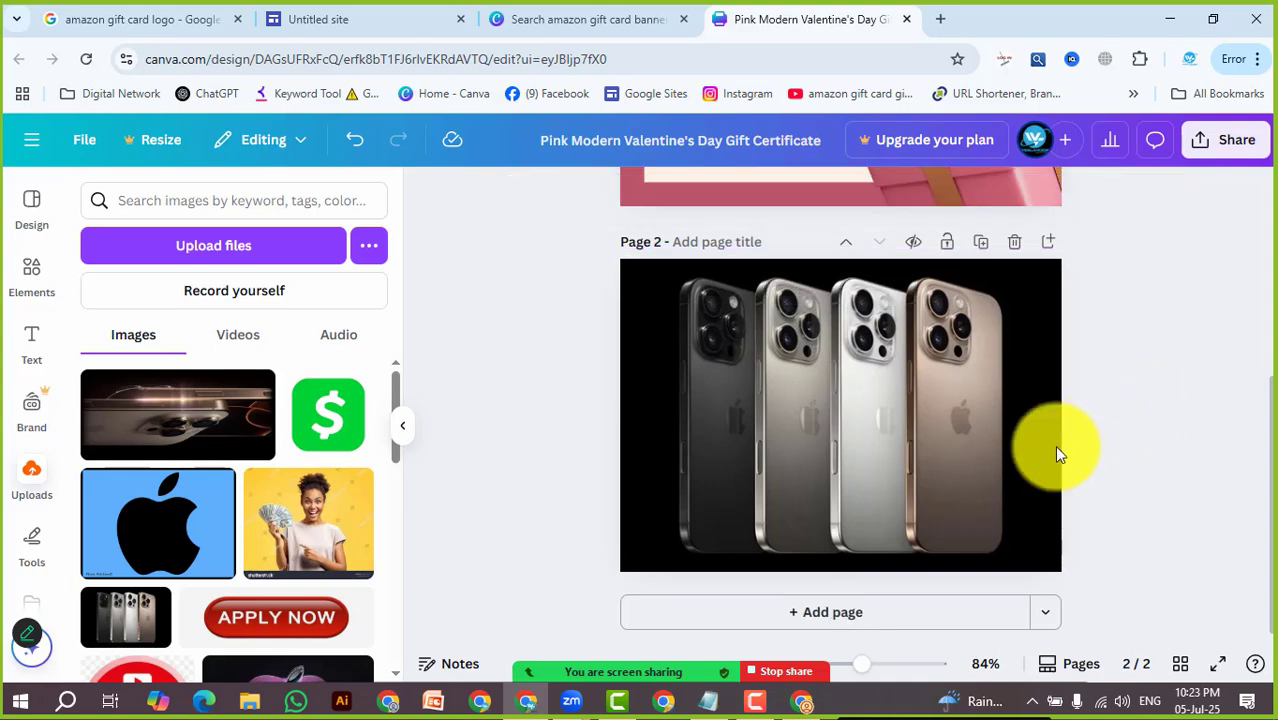
left_click(883, 400)
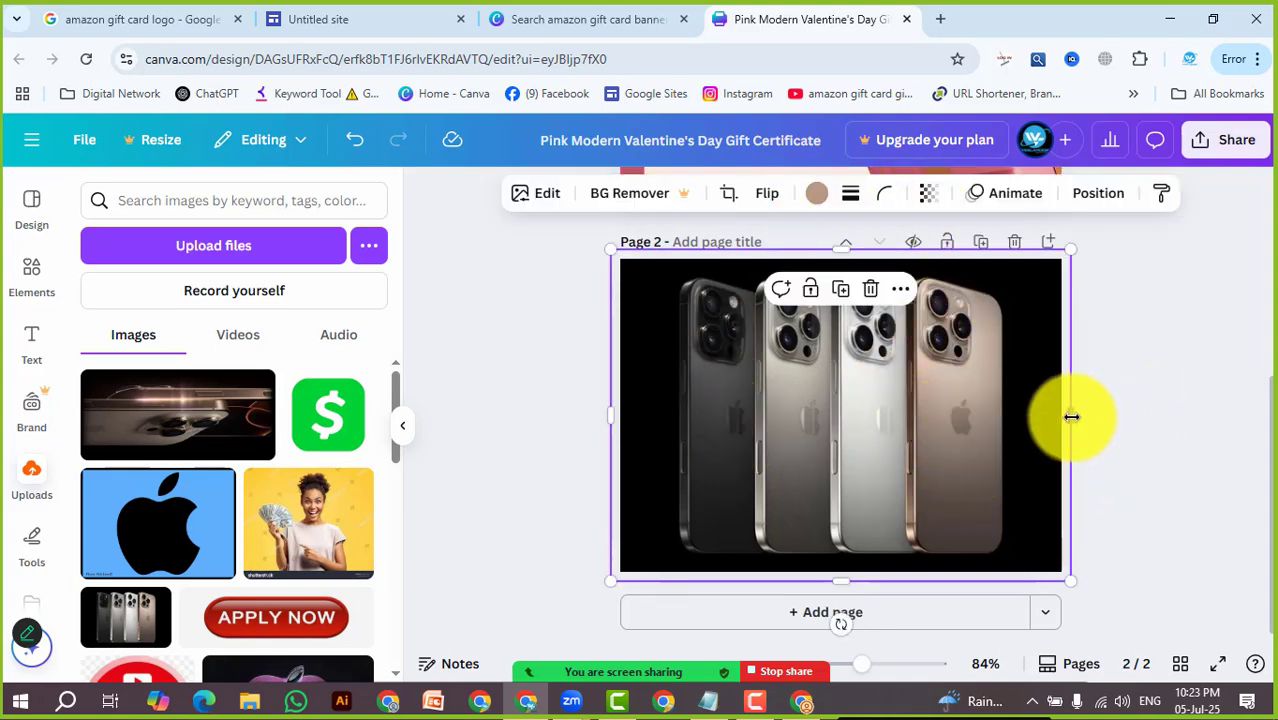
Crop the four-iPhone photo to the page's edge and replace it on page 2 with the uploaded close-up photo of a phone's cameras
left_click_drag(1071, 416, 1064, 425)
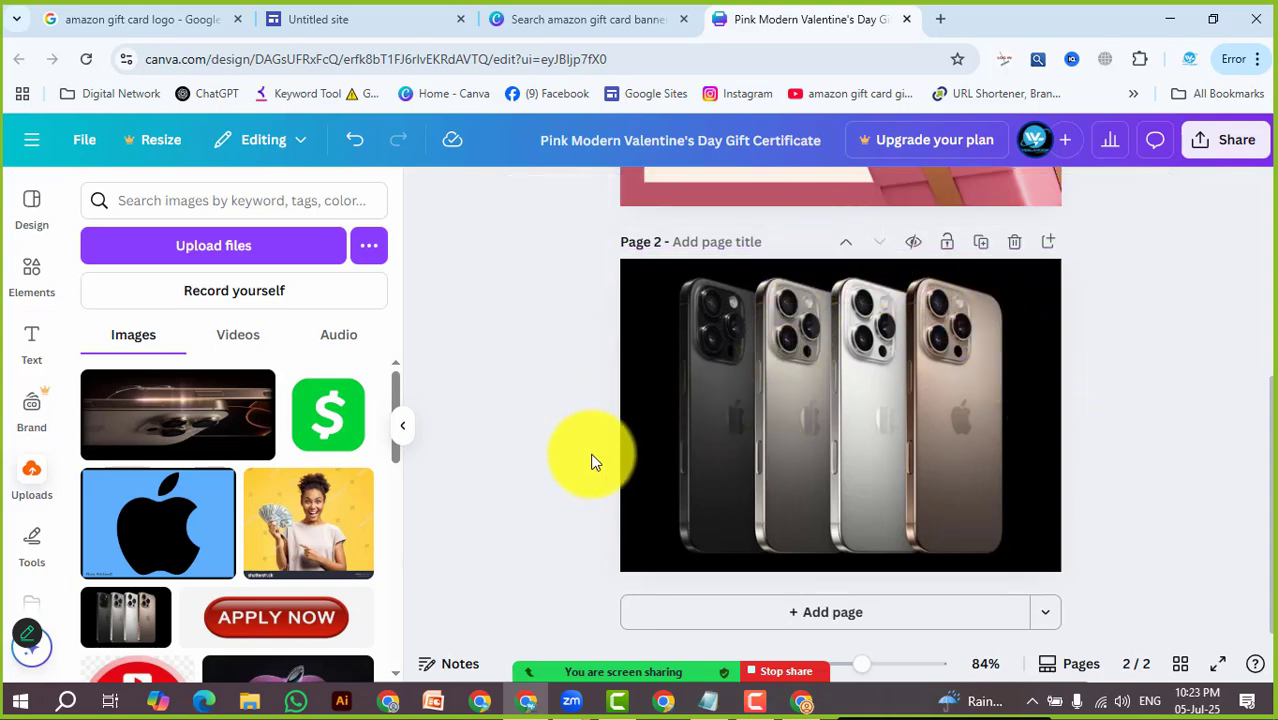
mouse_move(177, 557)
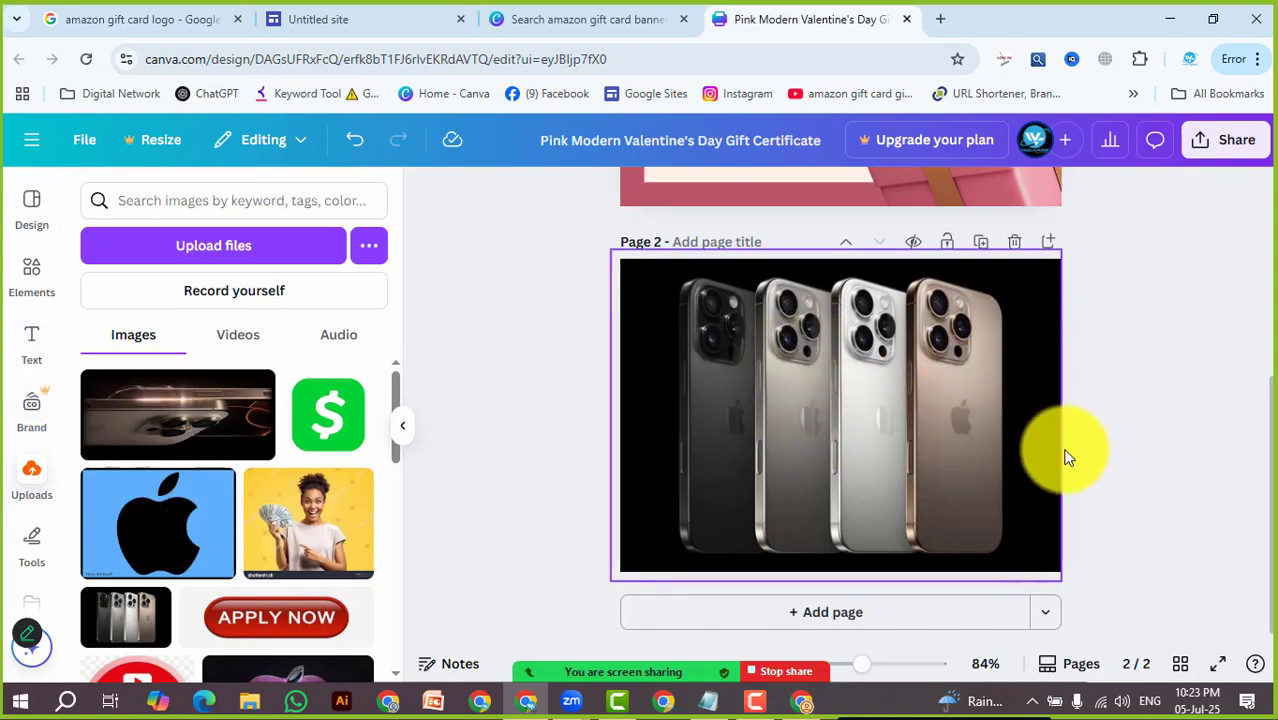
left_click_drag(110, 413, 622, 311)
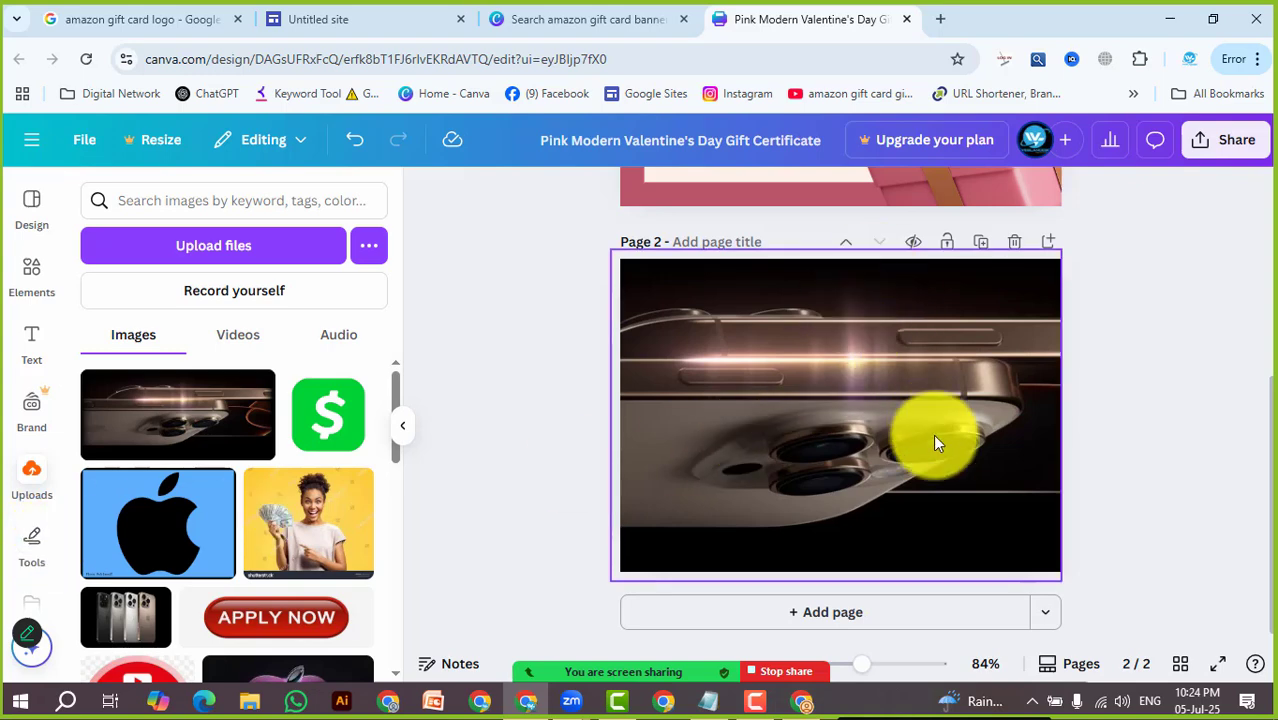
Scribble over the photo on page 2 with the red pen and erase the strokes
left_click(31, 545)
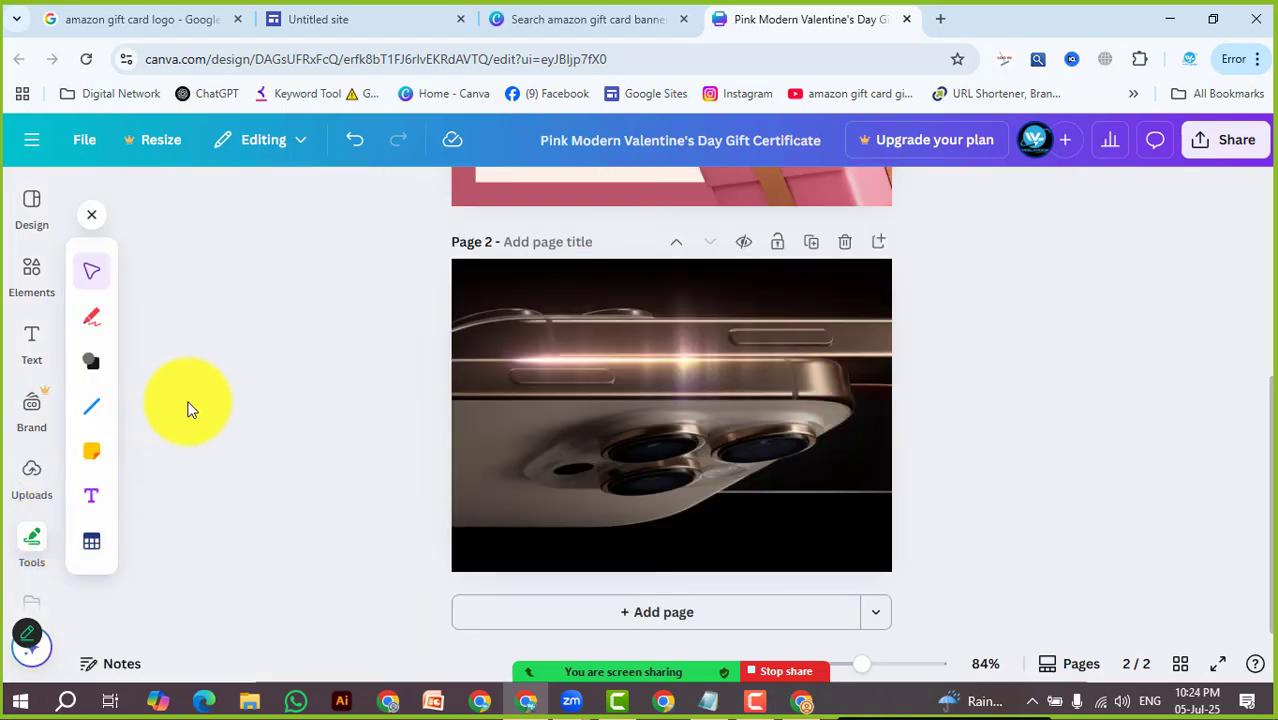
left_click(91, 317)
mouse_move(600, 320)
left_mouse_down()
mouse_move(619, 435)
mouse_move(554, 405)
mouse_move(582, 378)
left_mouse_up()
mouse_move(668, 416)
left_mouse_down()
mouse_move(765, 340)
mouse_move(695, 351)
mouse_move(883, 458)
mouse_move(736, 413)
mouse_move(709, 348)
mouse_move(649, 320)
mouse_move(643, 366)
mouse_move(678, 446)
mouse_move(615, 340)
mouse_move(632, 324)
mouse_move(707, 400)
mouse_move(545, 440)
mouse_move(664, 314)
mouse_move(779, 433)
mouse_move(769, 368)
mouse_move(827, 458)
mouse_move(810, 406)
mouse_move(822, 372)
mouse_move(667, 414)
mouse_move(632, 407)
left_mouse_up()
left_click(140, 421)
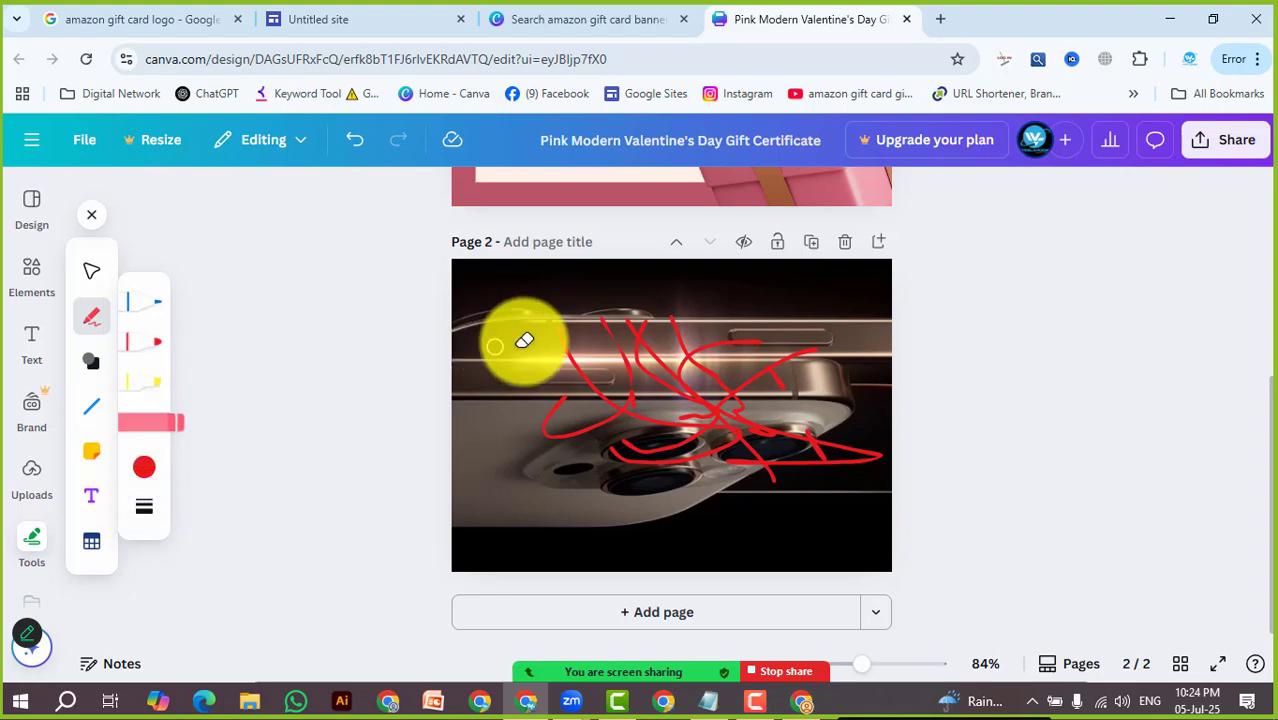
mouse_move(513, 342)
left_mouse_down()
mouse_move(615, 384)
mouse_move(910, 426)
mouse_move(924, 374)
mouse_move(782, 460)
mouse_move(784, 374)
mouse_move(836, 451)
left_mouse_up()
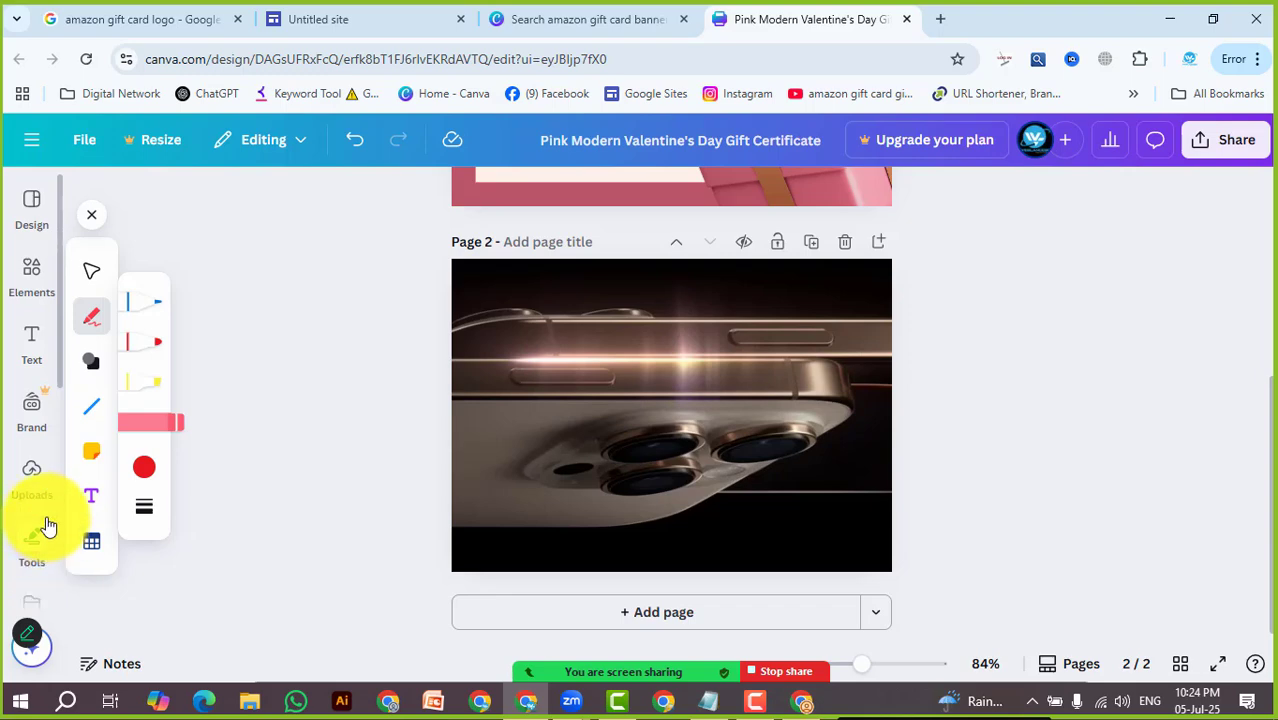
Browse the saved projects, comparing all projects with those shared by others
scroll(40, 510, "down", 3)
left_click(33, 290)
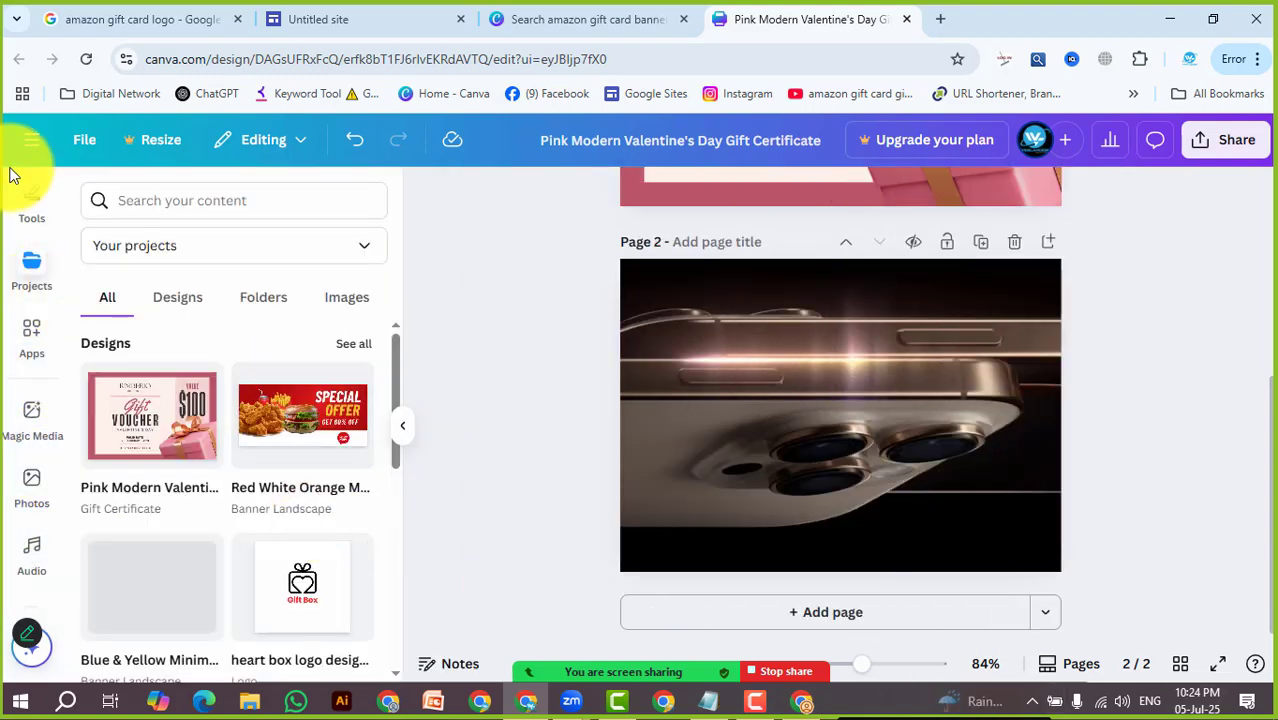
left_click(236, 248)
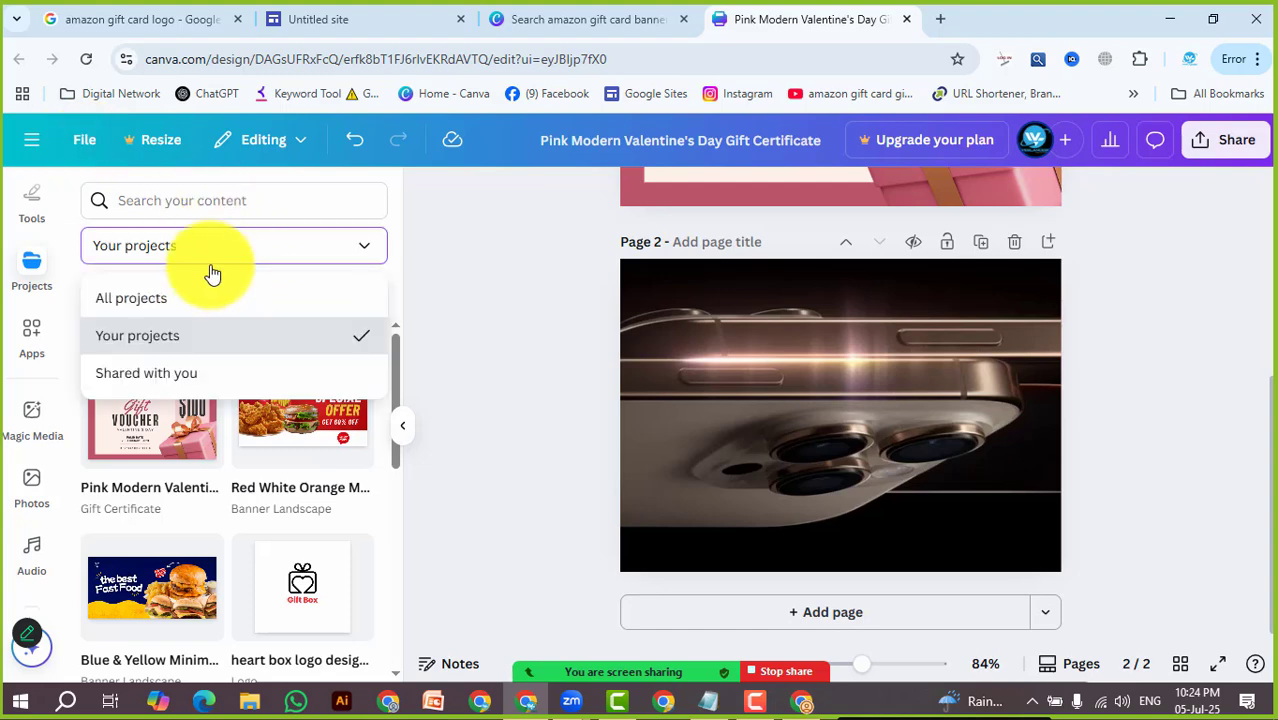
left_click(222, 298)
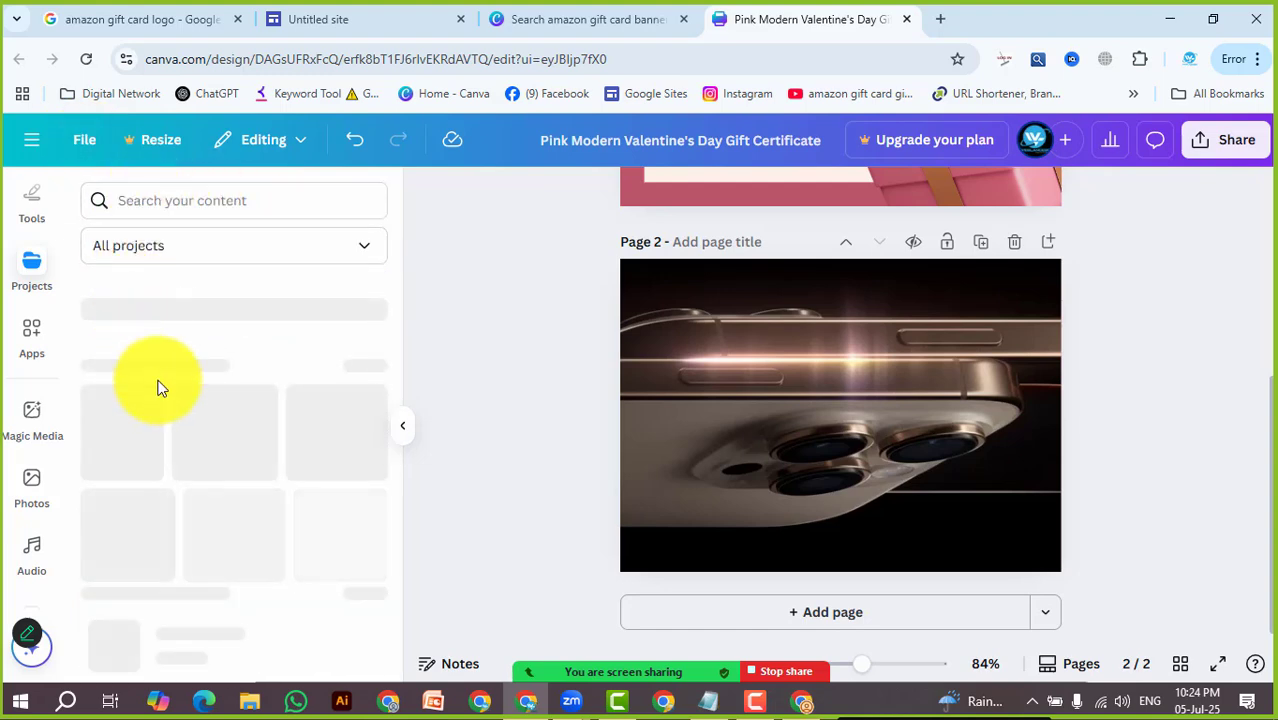
left_click(282, 248)
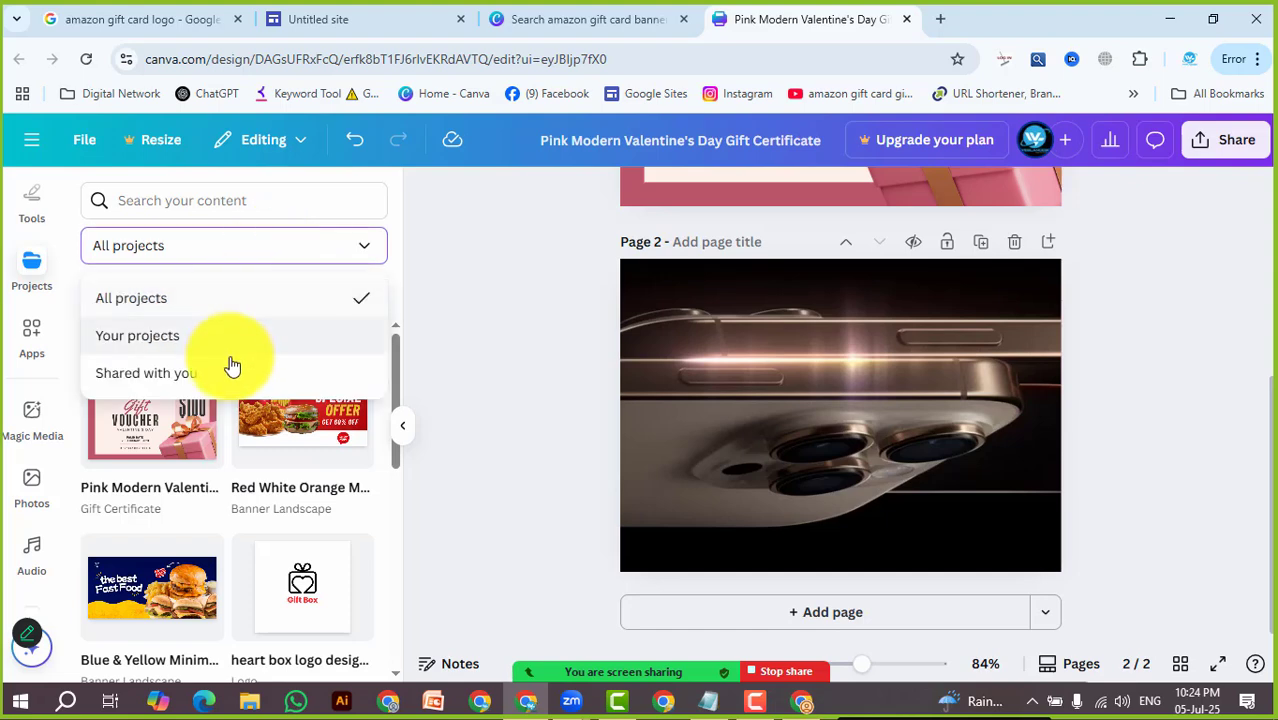
left_click(228, 368)
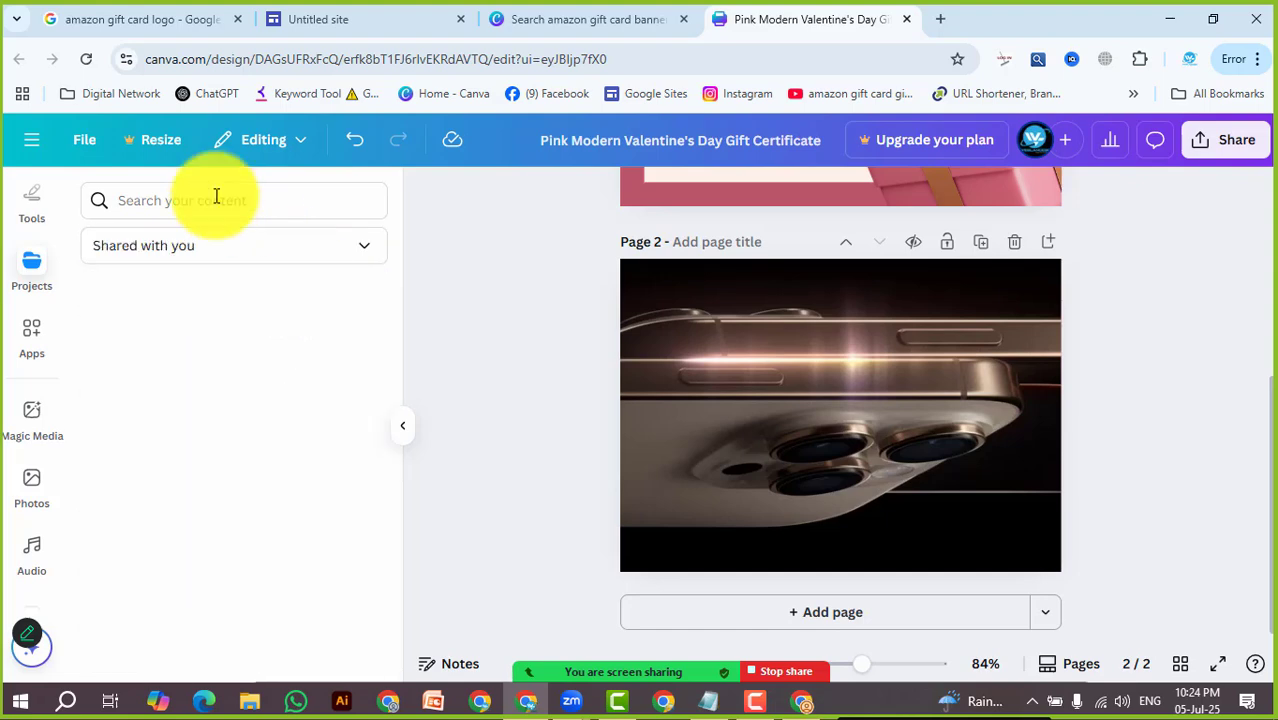
left_click(277, 249)
left_click(196, 305)
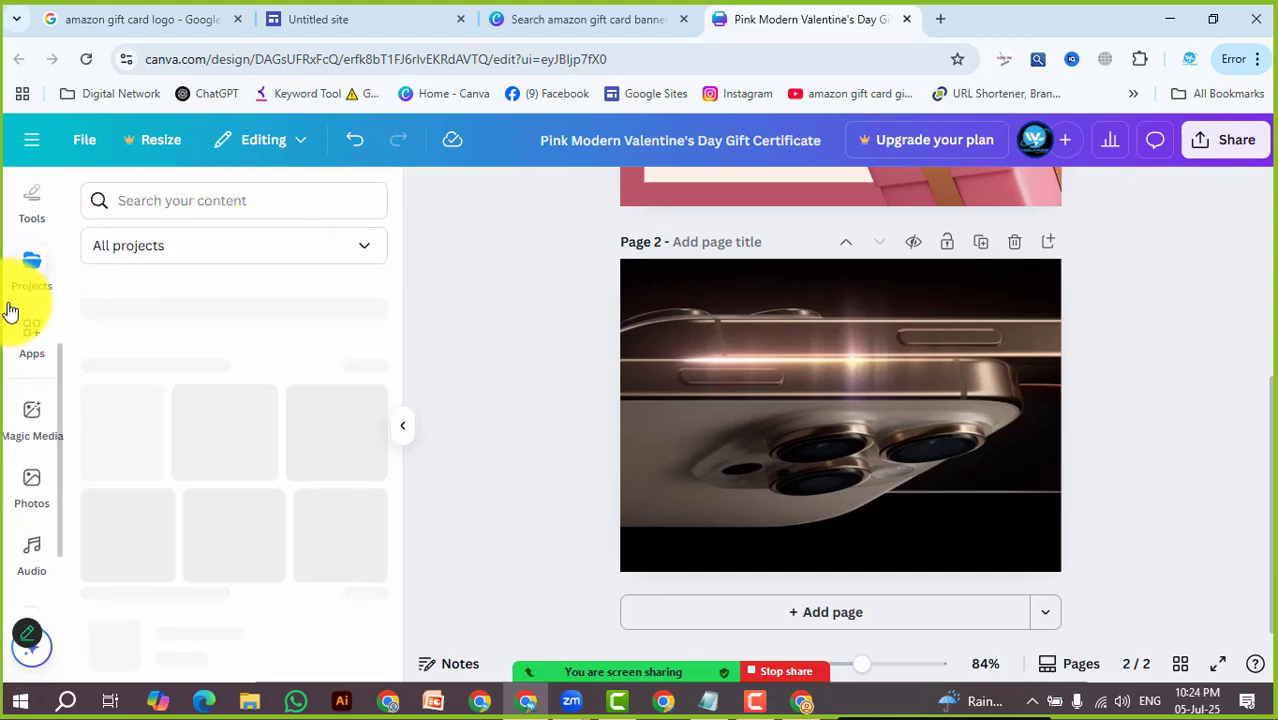
Look over the apps, Magic Media, photos, audio, videos and charts, and browse the gift certificate templates
left_click(40, 354)
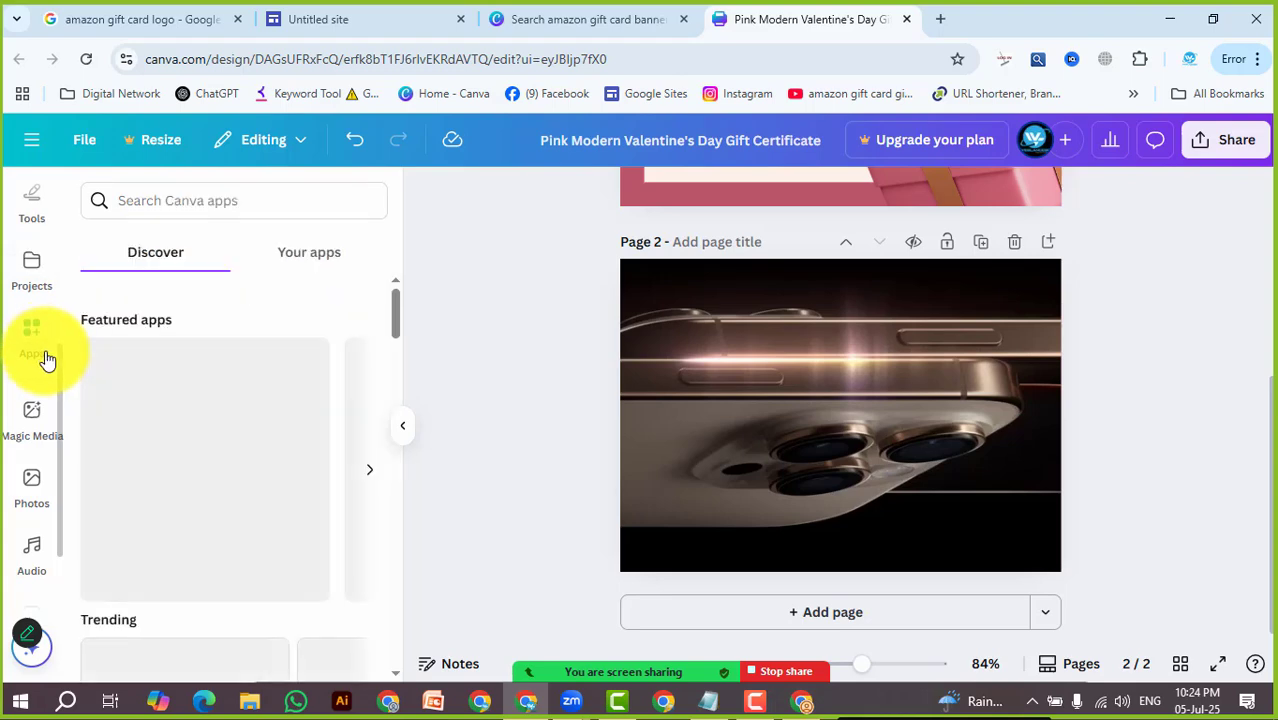
left_click(311, 255)
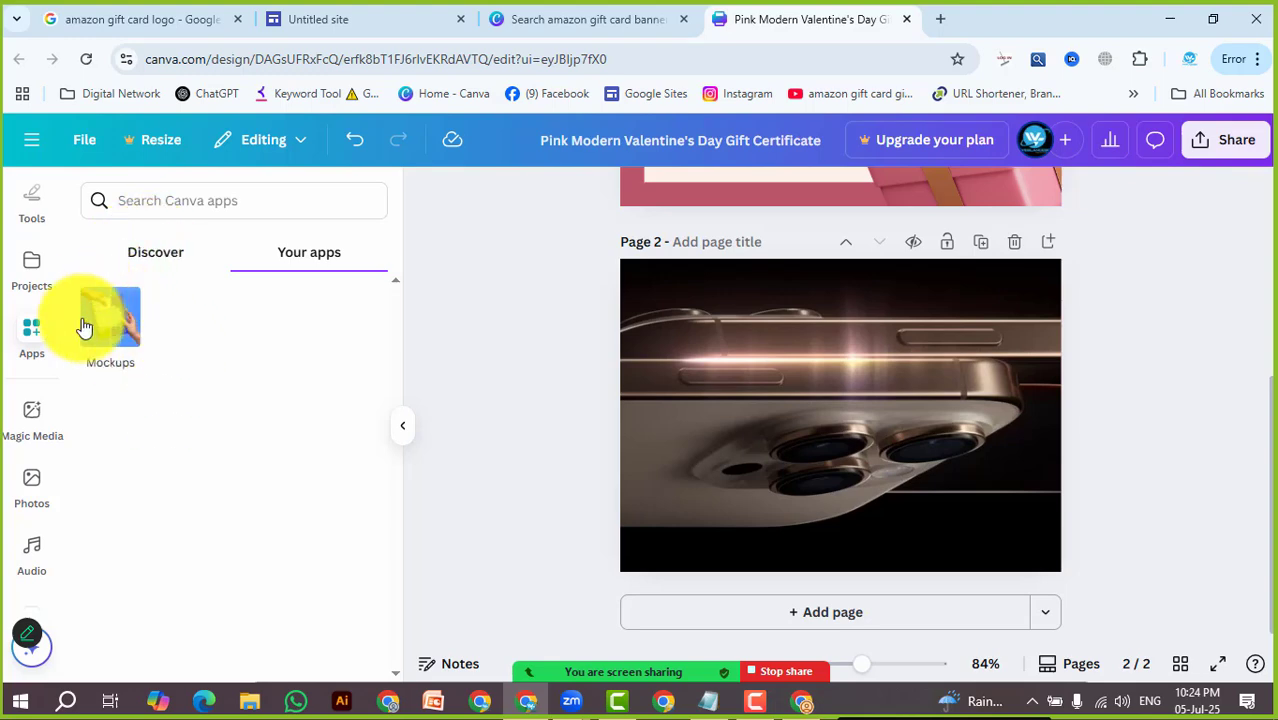
left_click(54, 430)
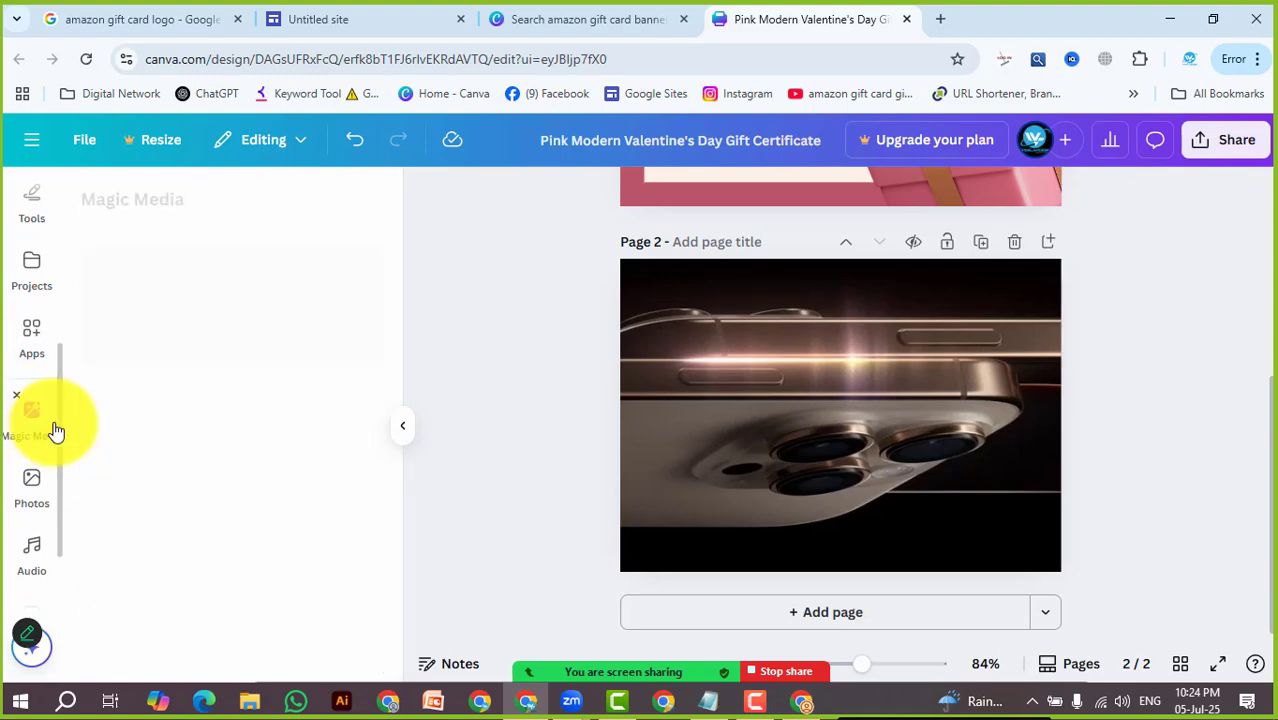
left_click(25, 490)
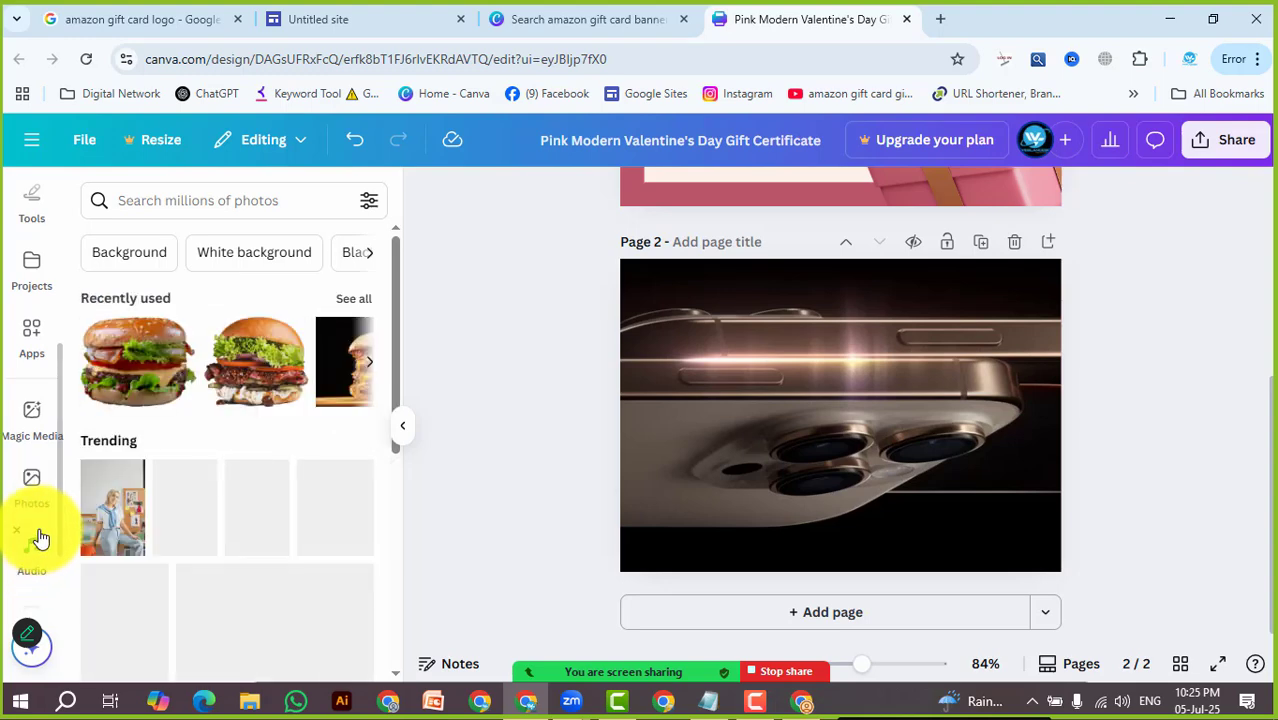
left_click(36, 535)
scroll(36, 533, "down", 1)
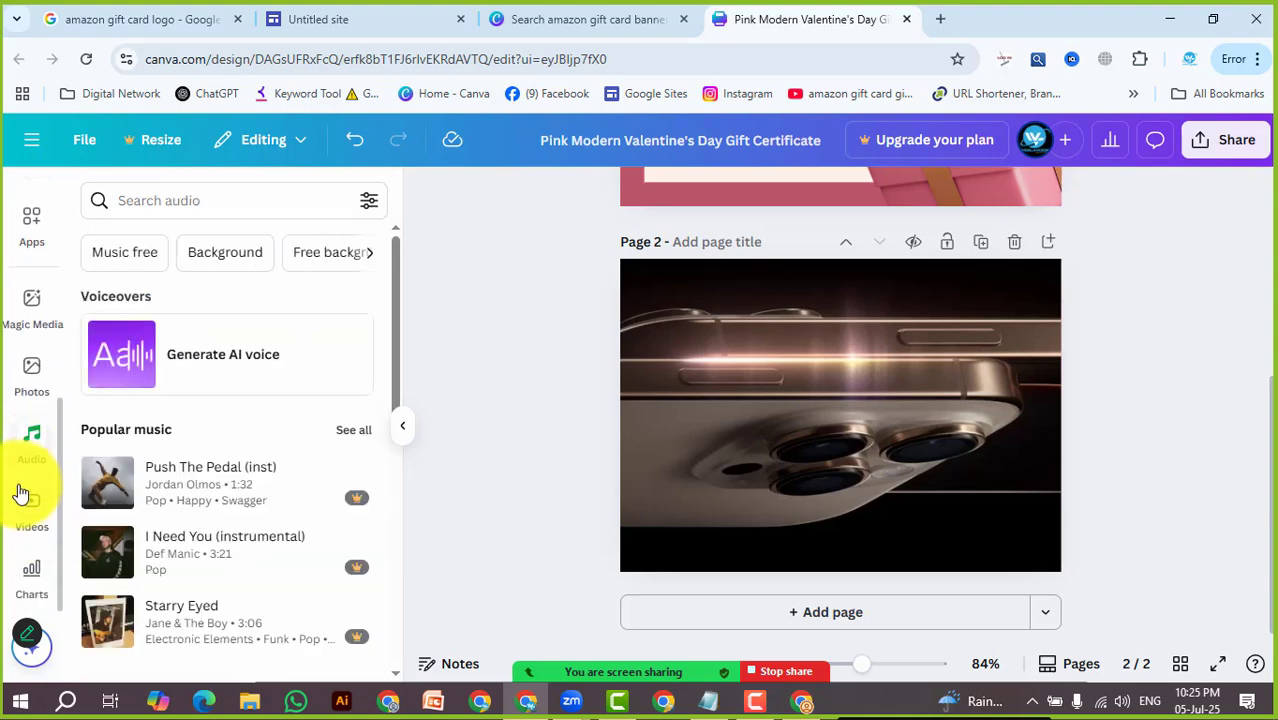
left_click(38, 497)
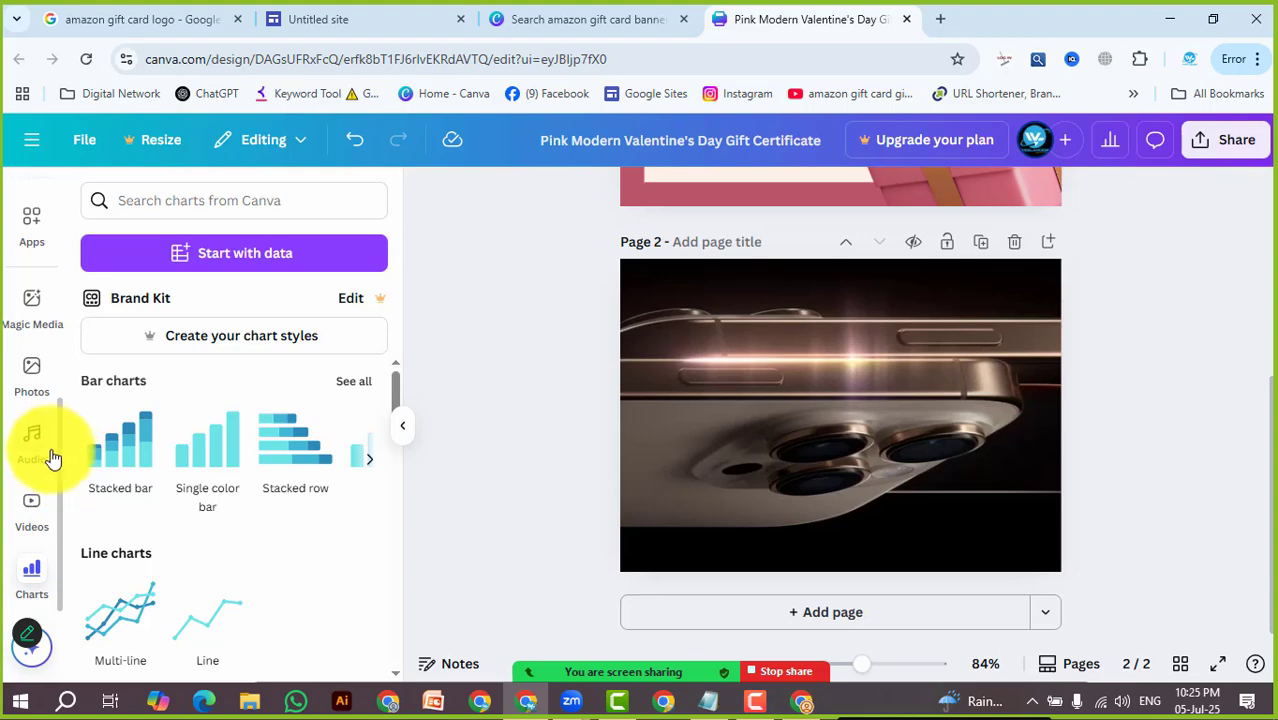
scroll(57, 500, "up", 5)
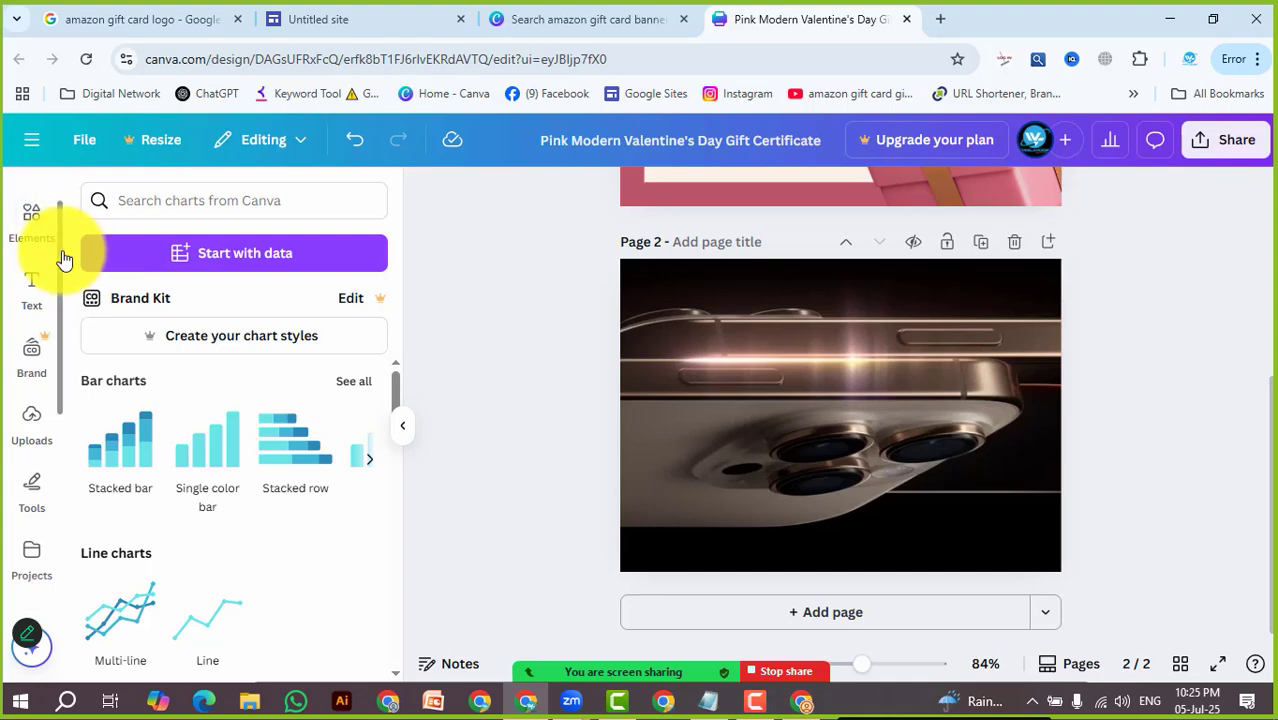
scroll(50, 230, "up", 1)
left_click(31, 222)
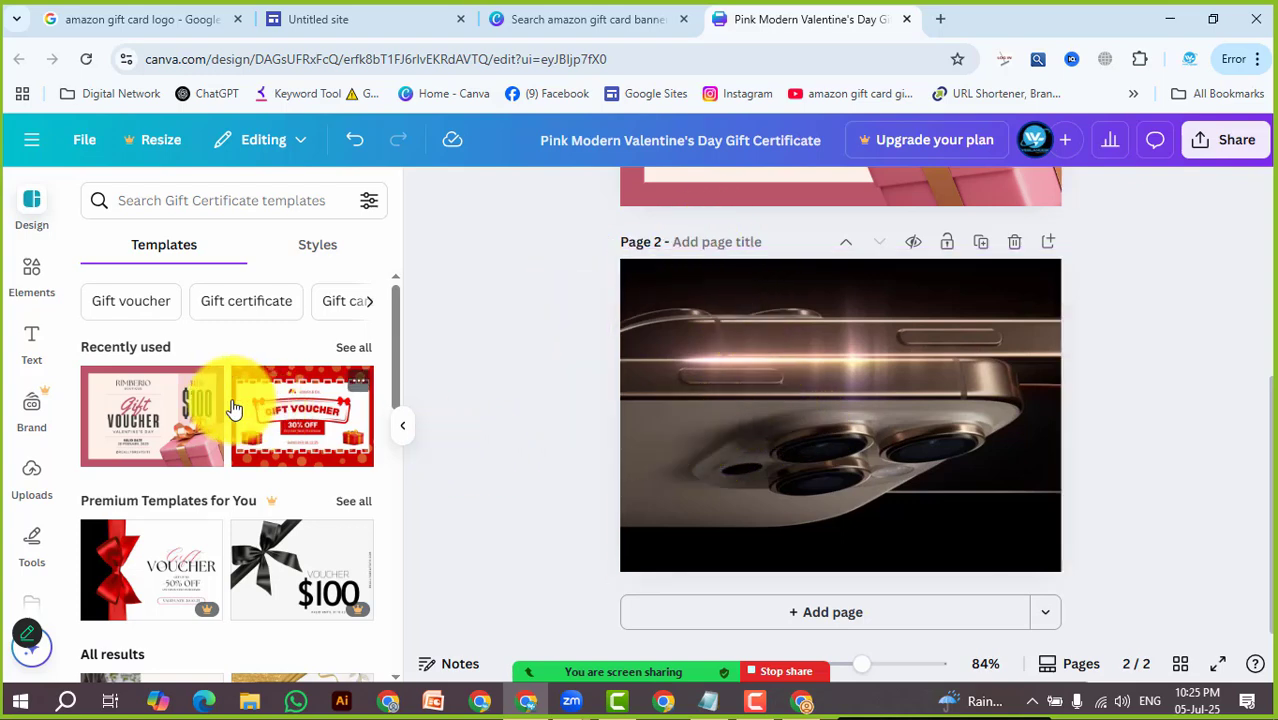
scroll(191, 474, "down", 3)
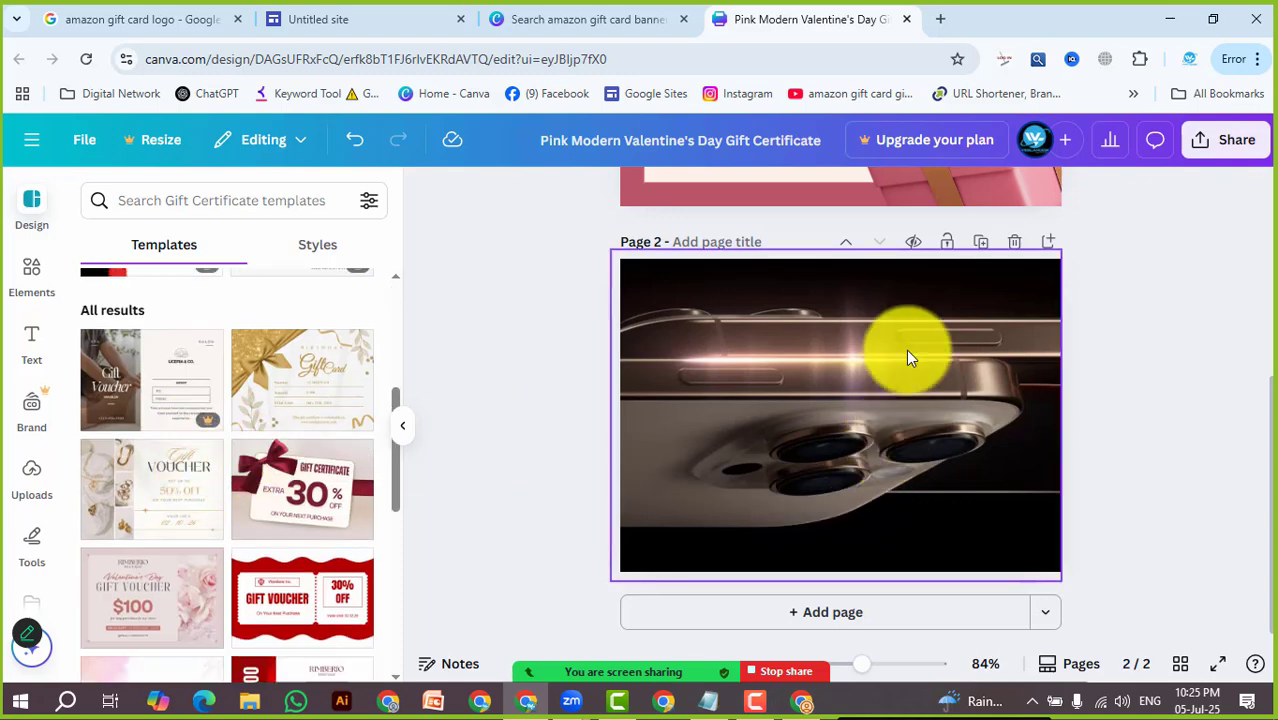
Delete page 2 from the design
left_click(896, 325)
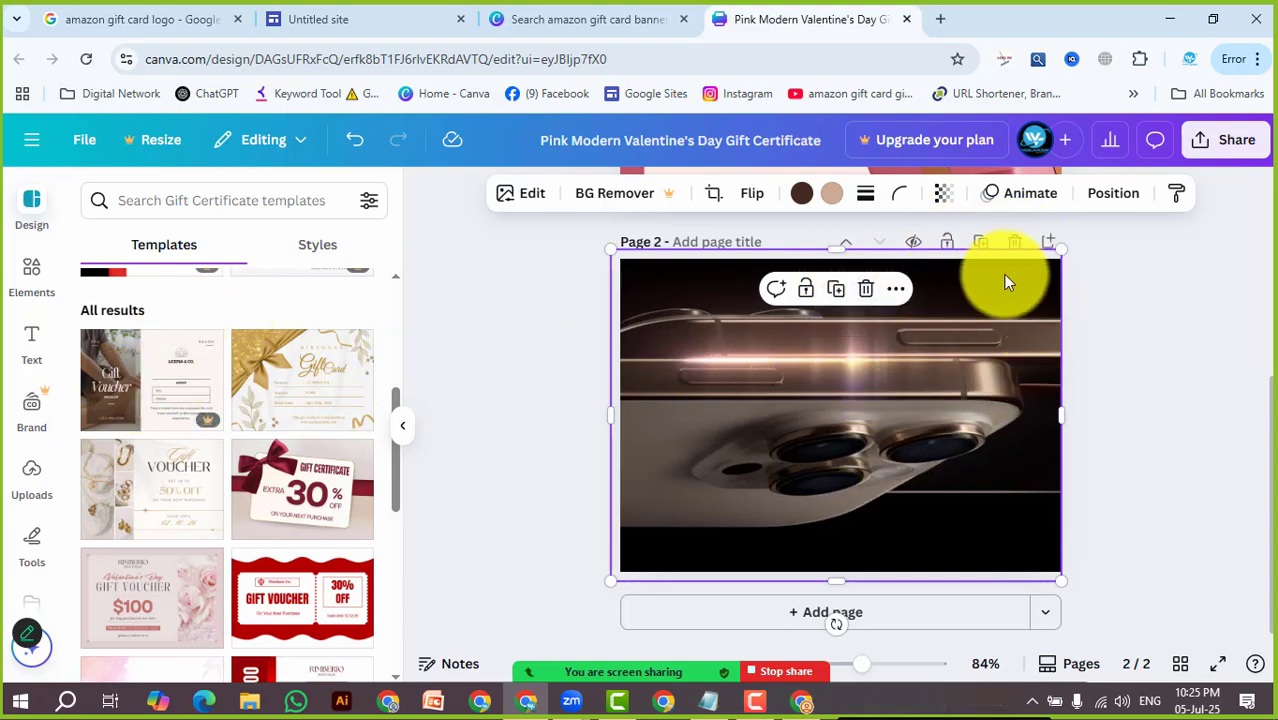
left_click(1021, 249)
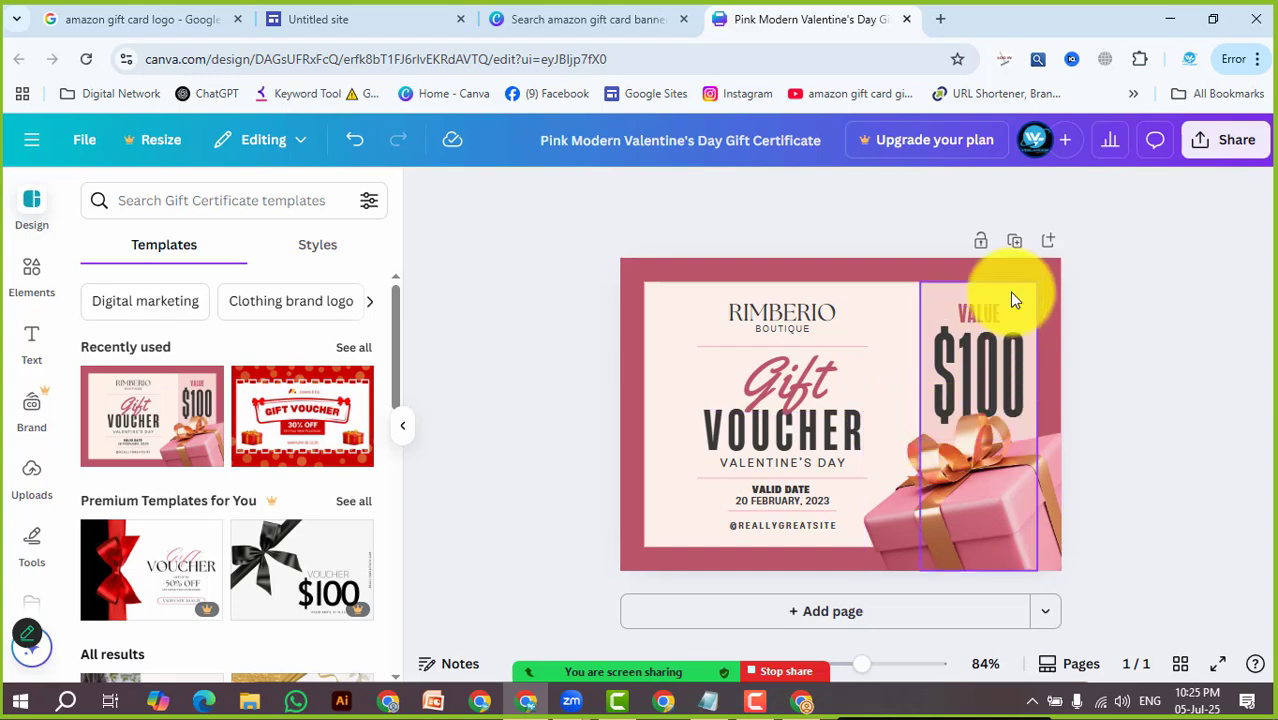
Delete the VALENTINE'S DAY line below the VOUCHER title
left_click(770, 318)
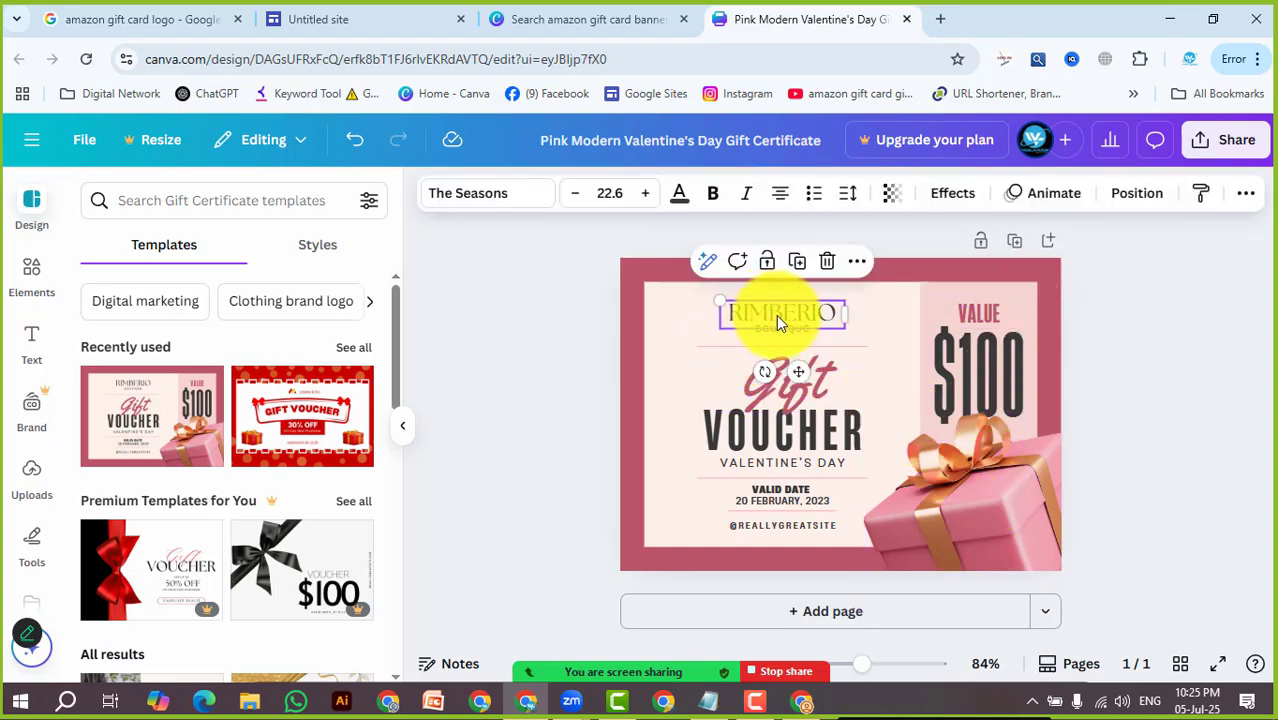
left_click(790, 462)
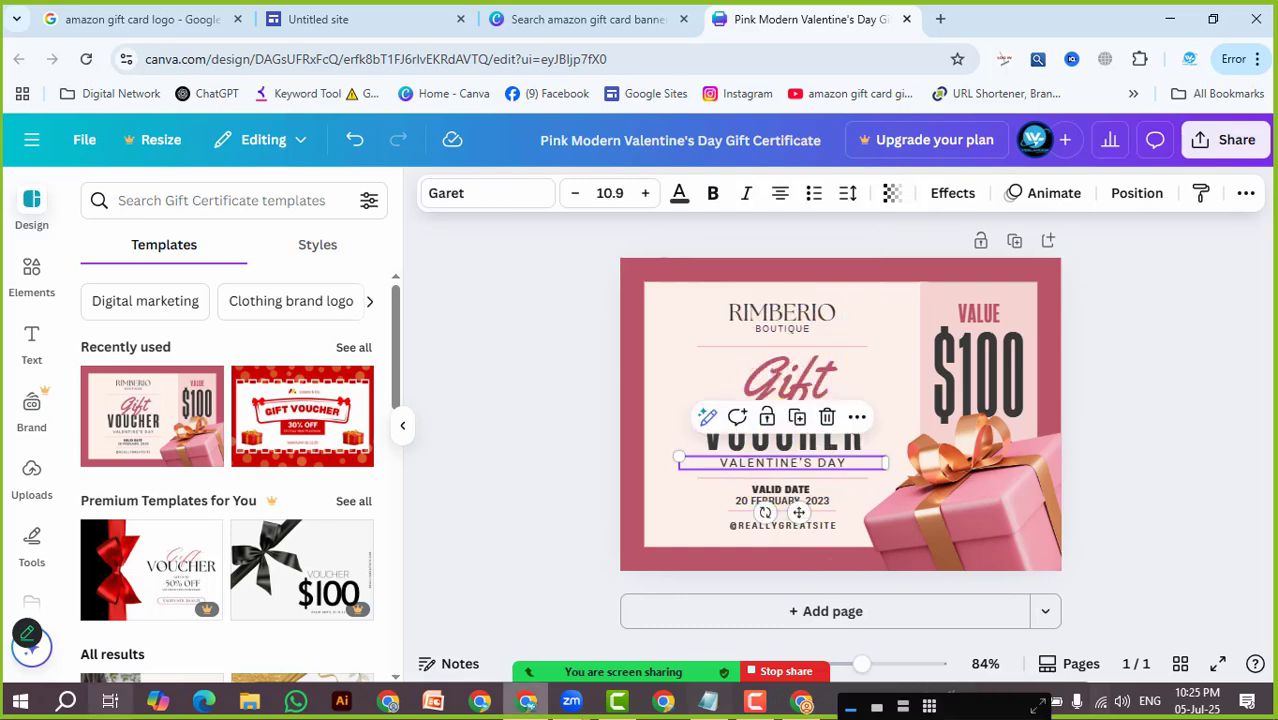
key("Delete")
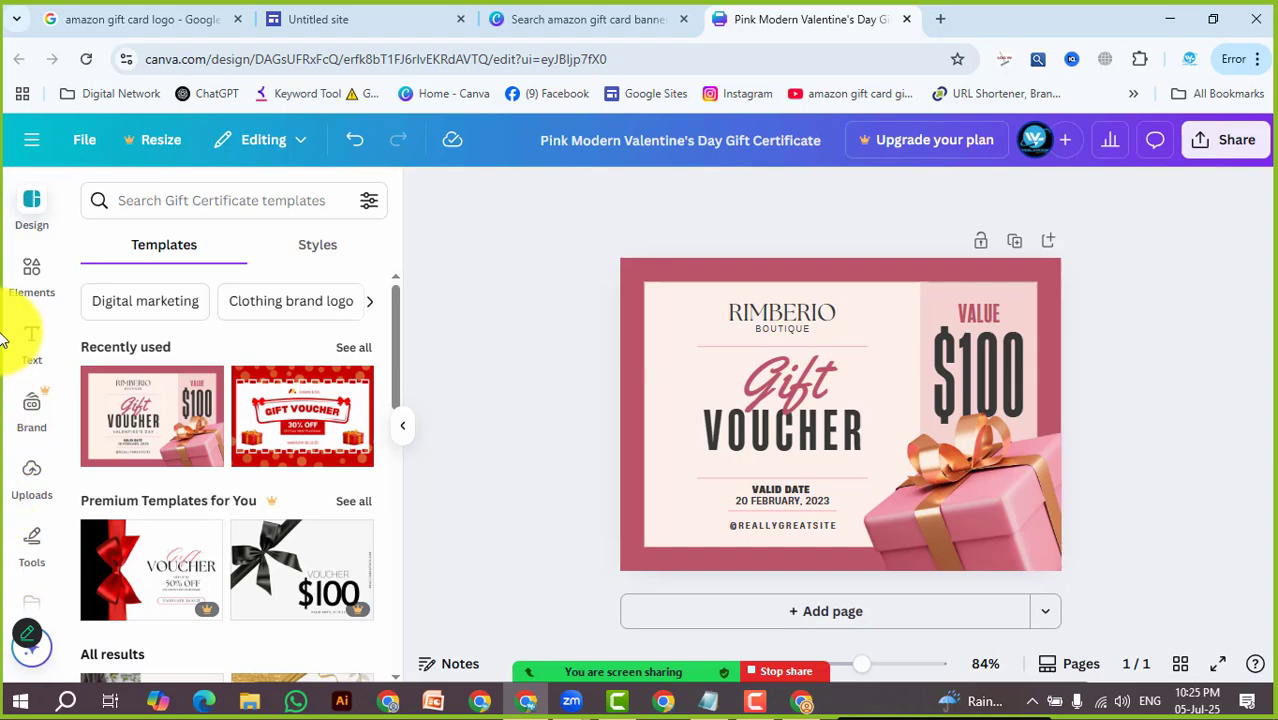
Set the voucher's valid date to 20 February, 2026
left_click(769, 491)
left_click(763, 505)
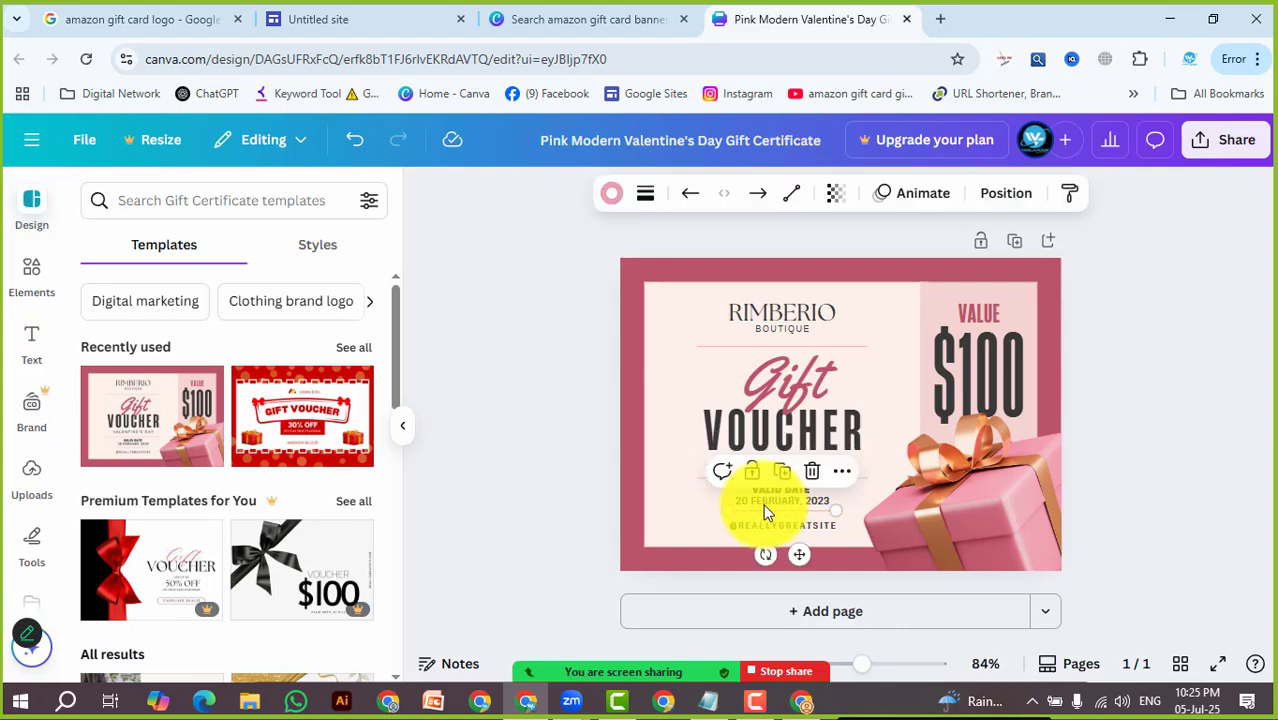
left_click(822, 500)
left_click(822, 497)
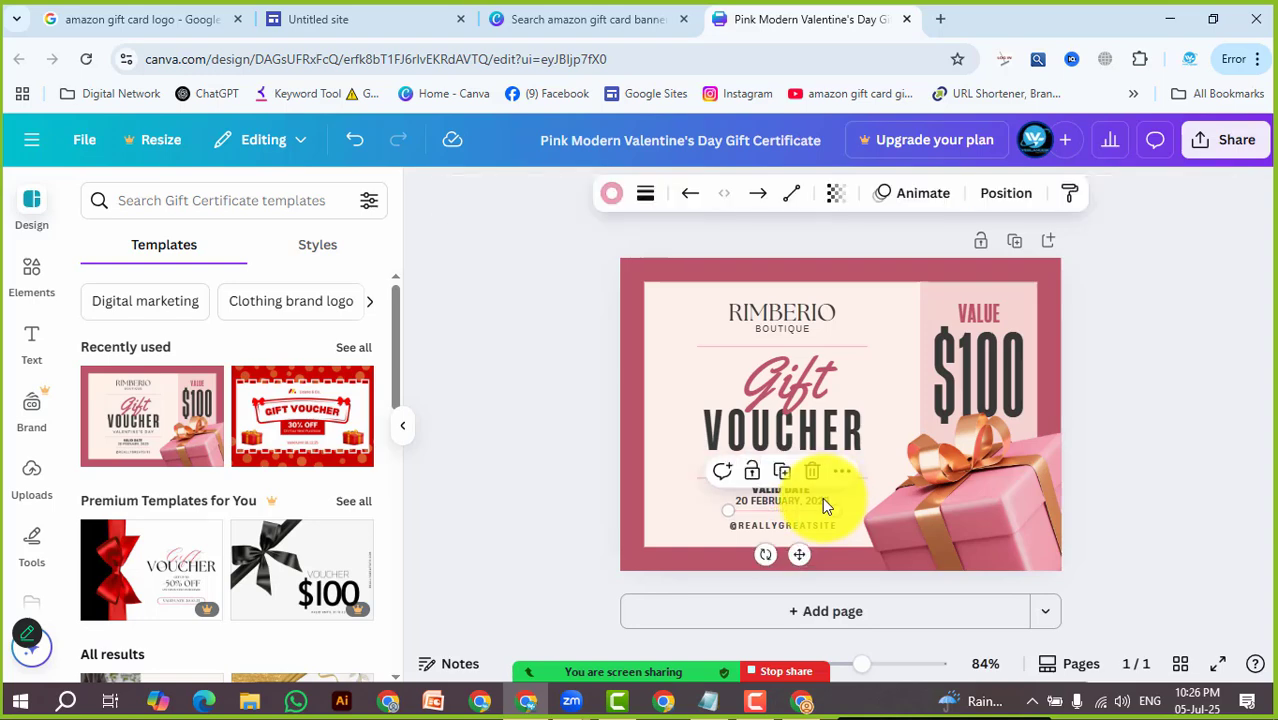
left_click(822, 497)
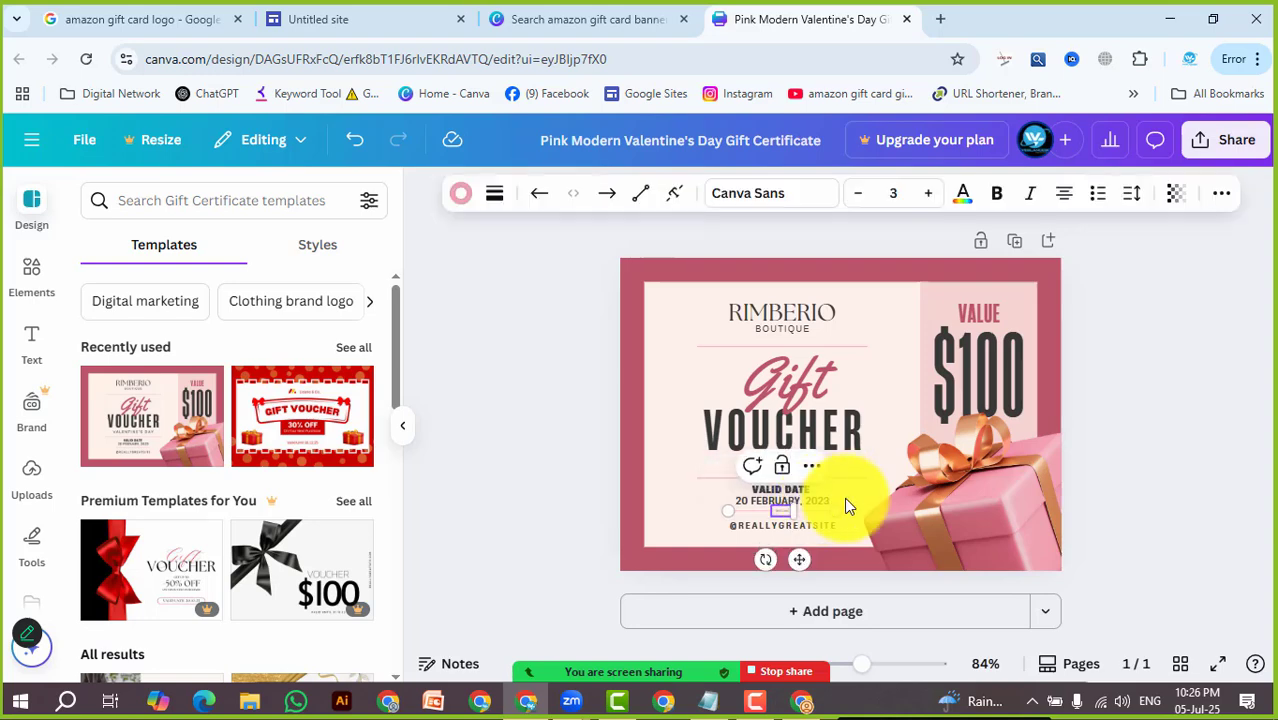
left_click(842, 501)
left_click(841, 498)
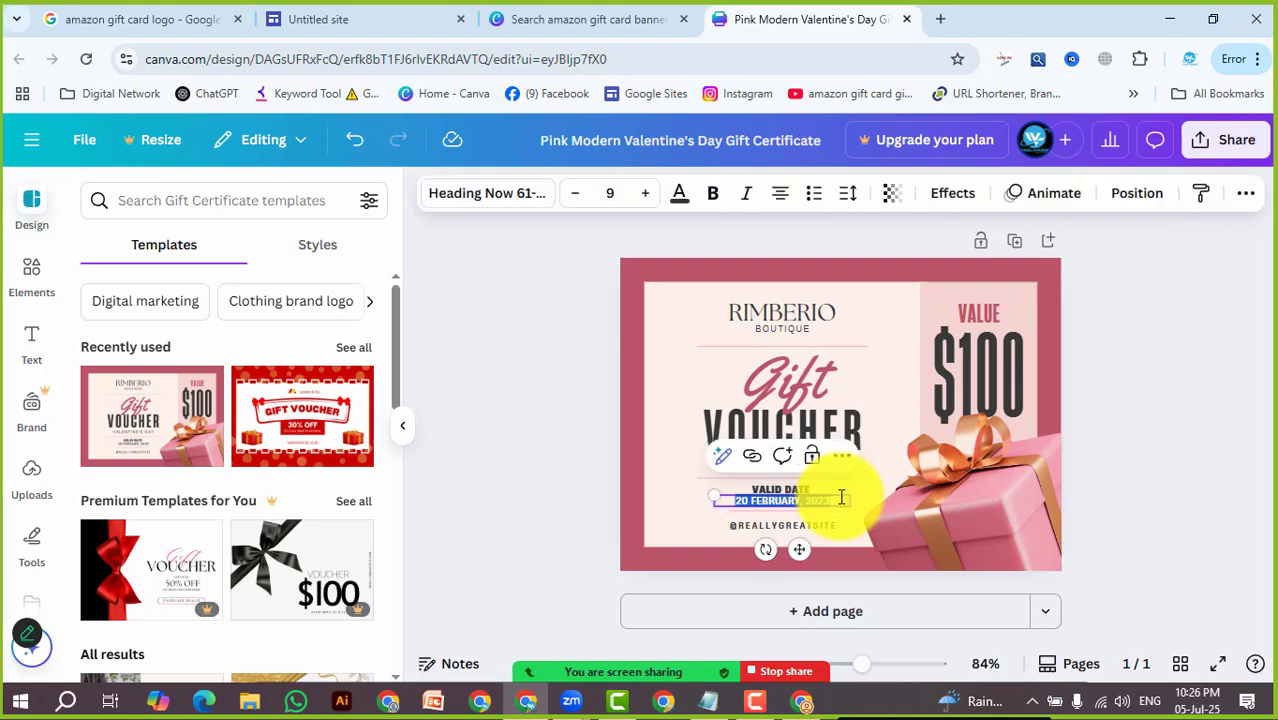
left_click(783, 524)
left_click(791, 528)
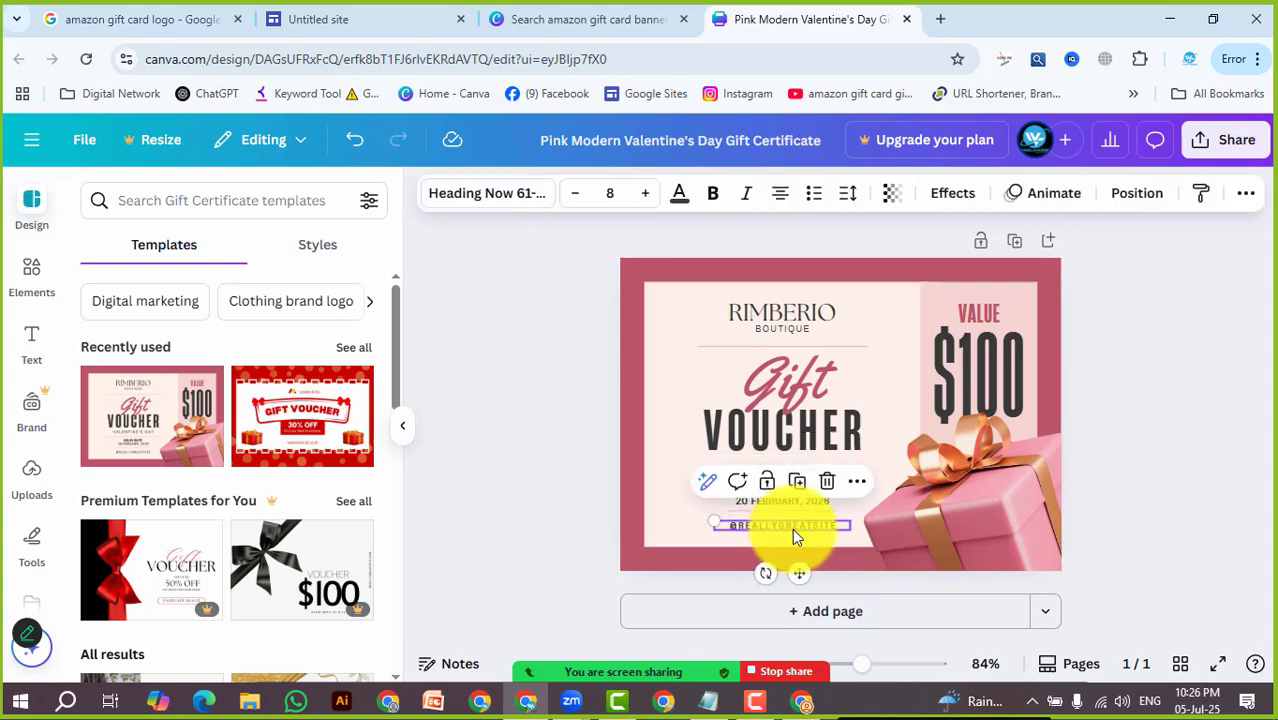
key("Delete")
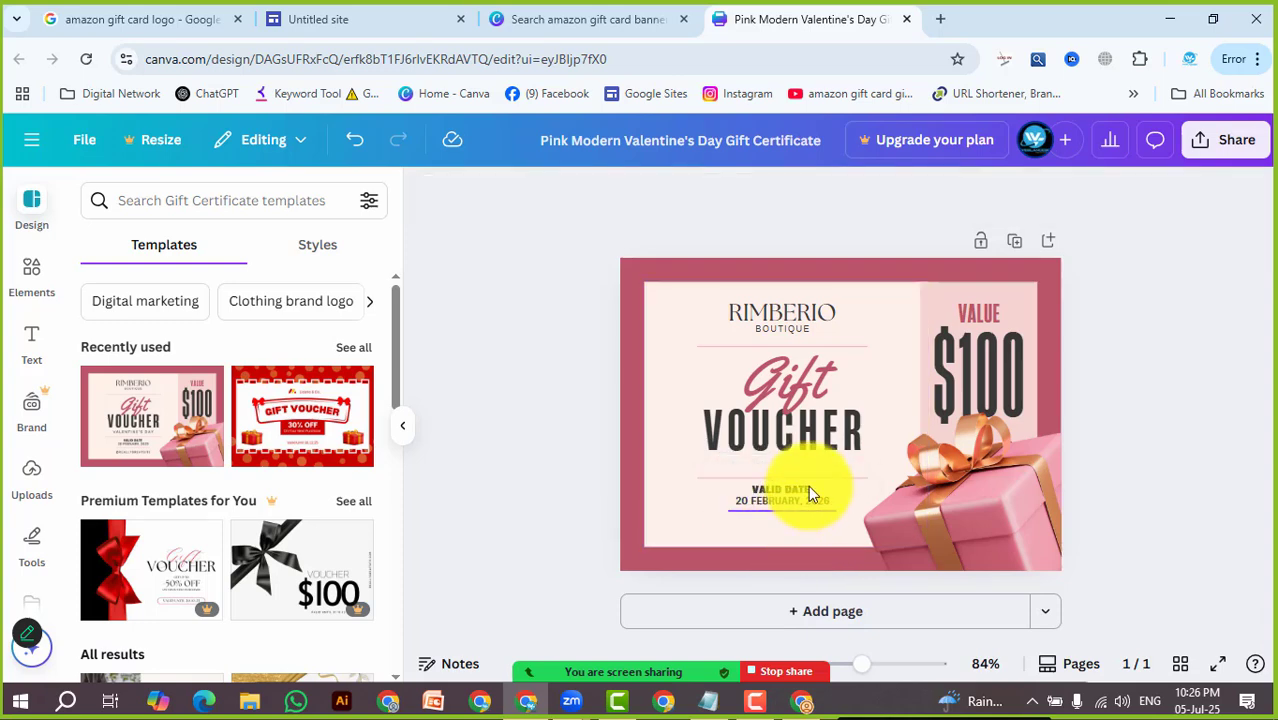
Delete the RIMBERIO and BOUTIQUE lines above the voucher title and undo the last deletion
left_click(783, 316)
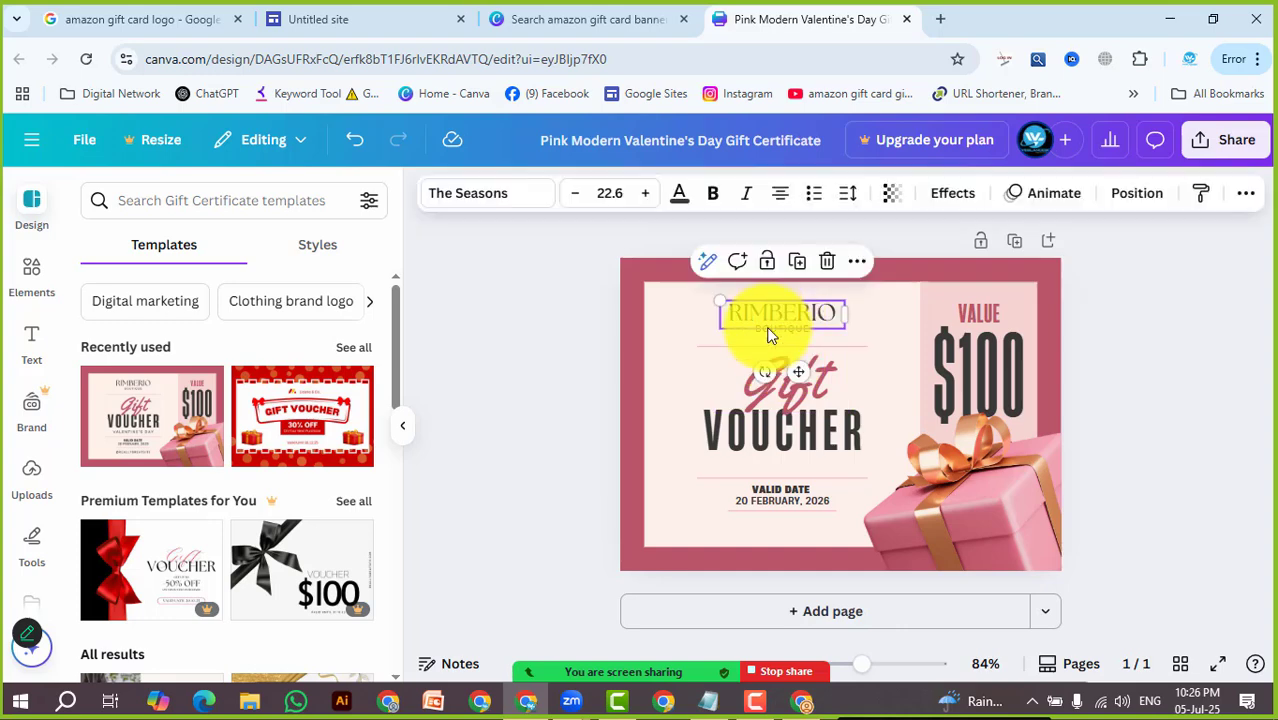
key("Delete")
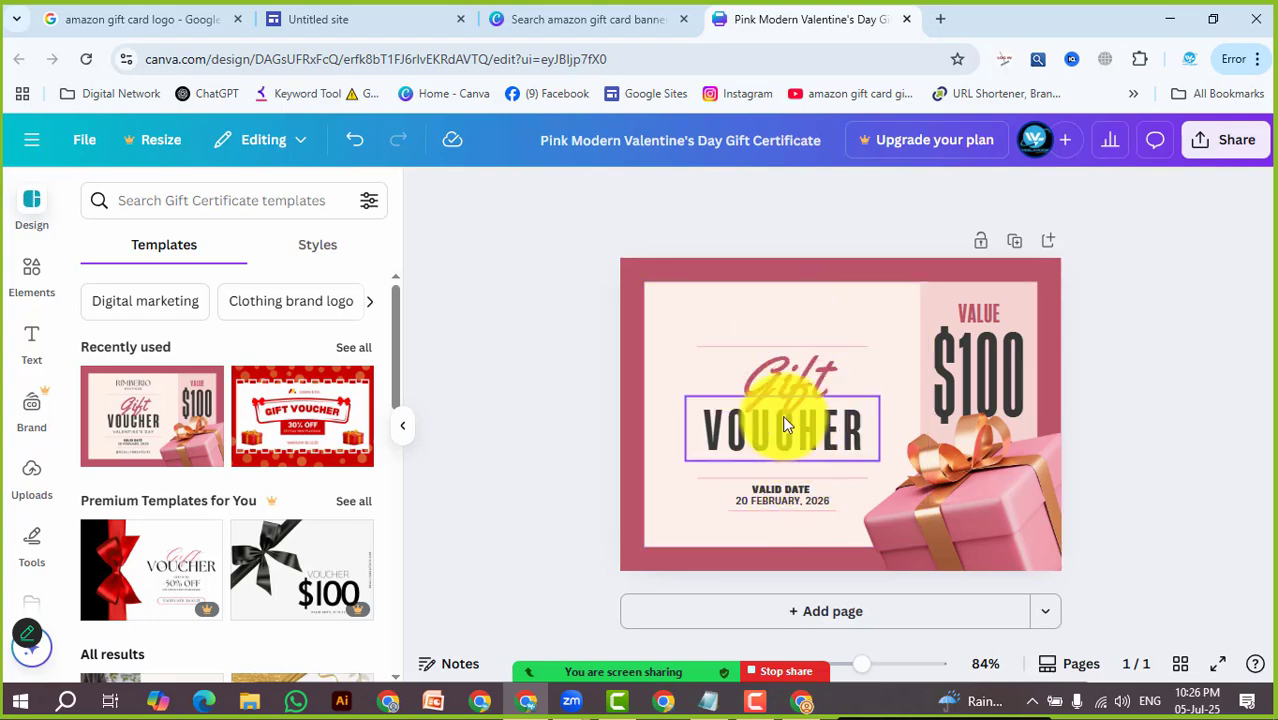
left_click(749, 332)
key("ctrl+z")
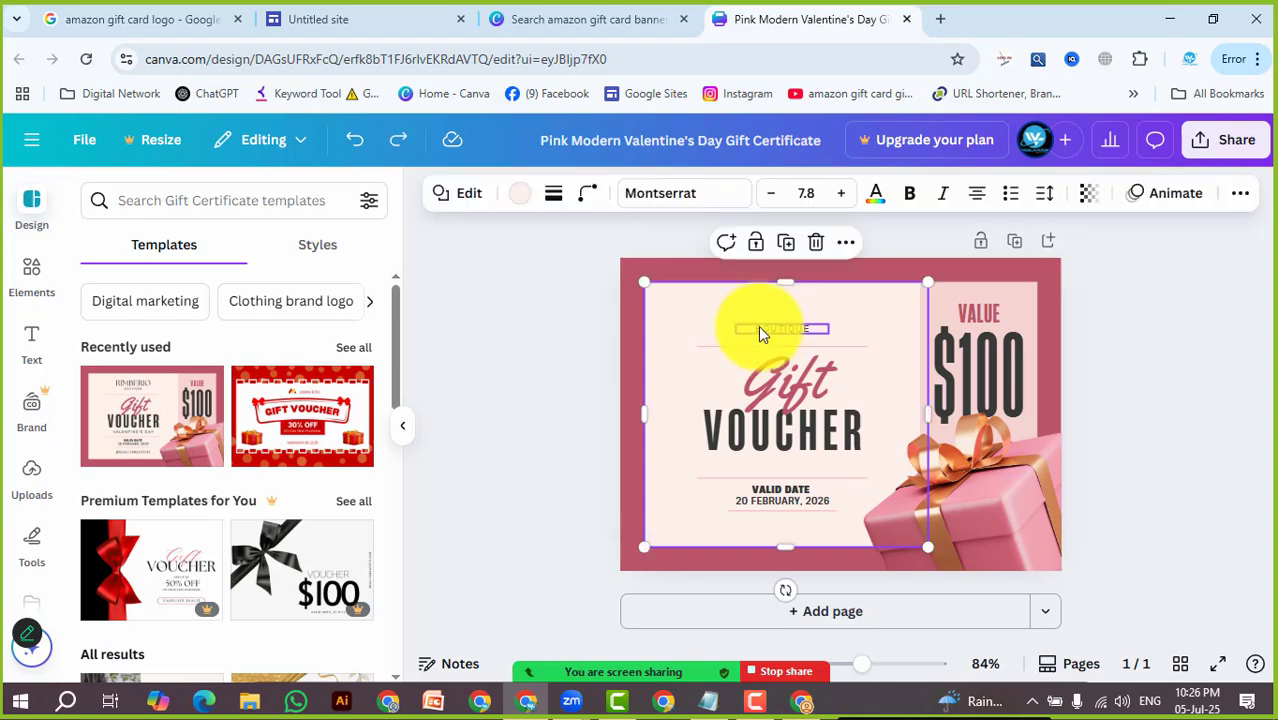
Restore the deleted RIMBERIO line above the voucher title and replace its text with AMAZON GIFT CARD
key("ctrl+z")
left_click(759, 309)
double_click(759, 309)
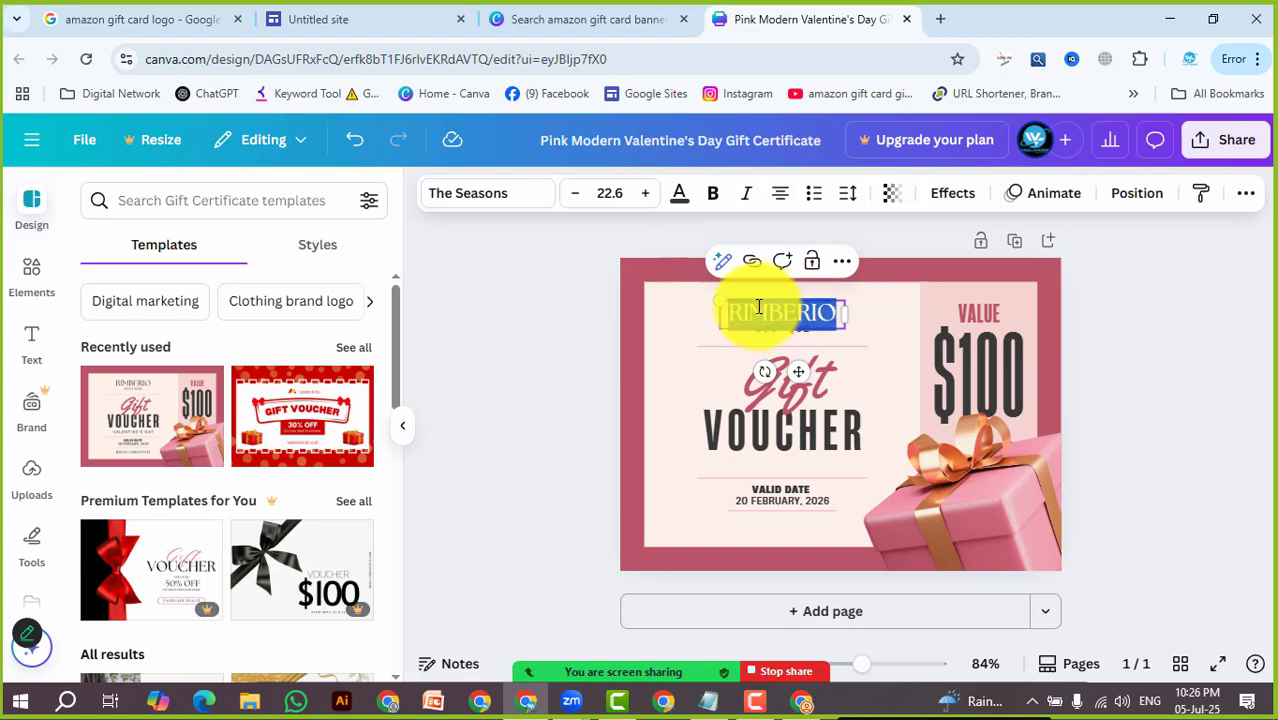
type("AMAZ")
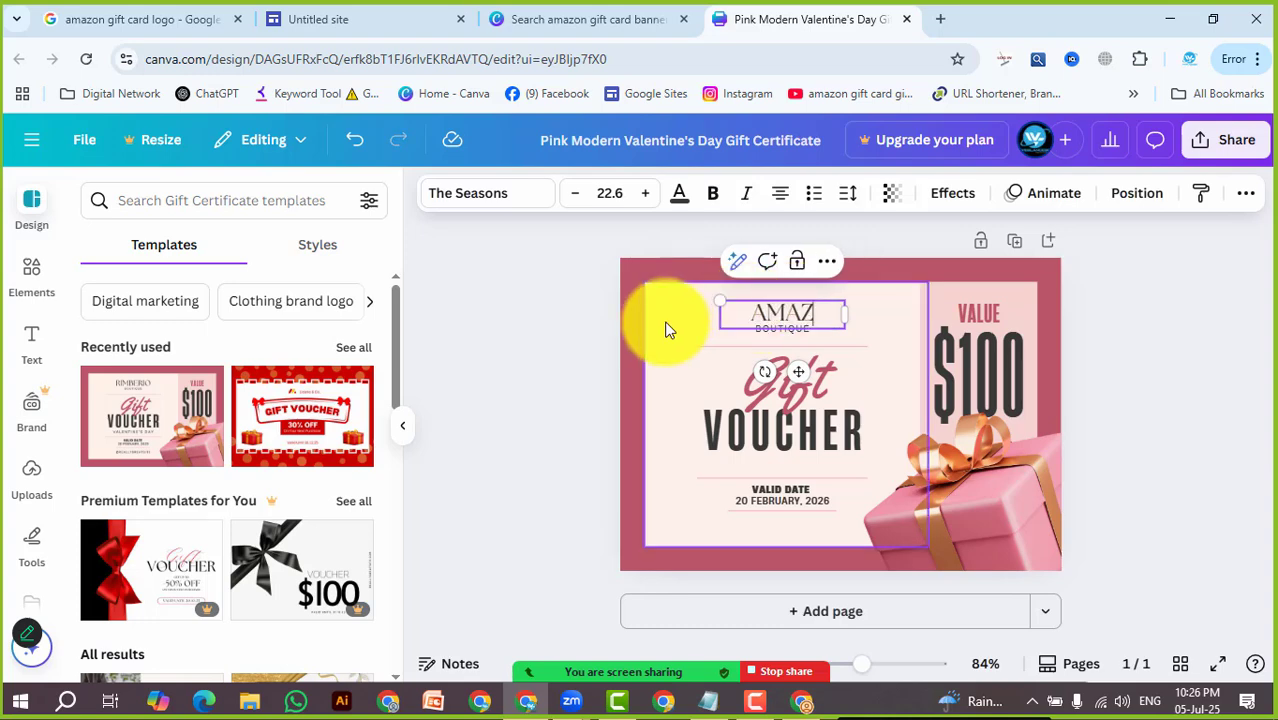
type("ON GIFT")
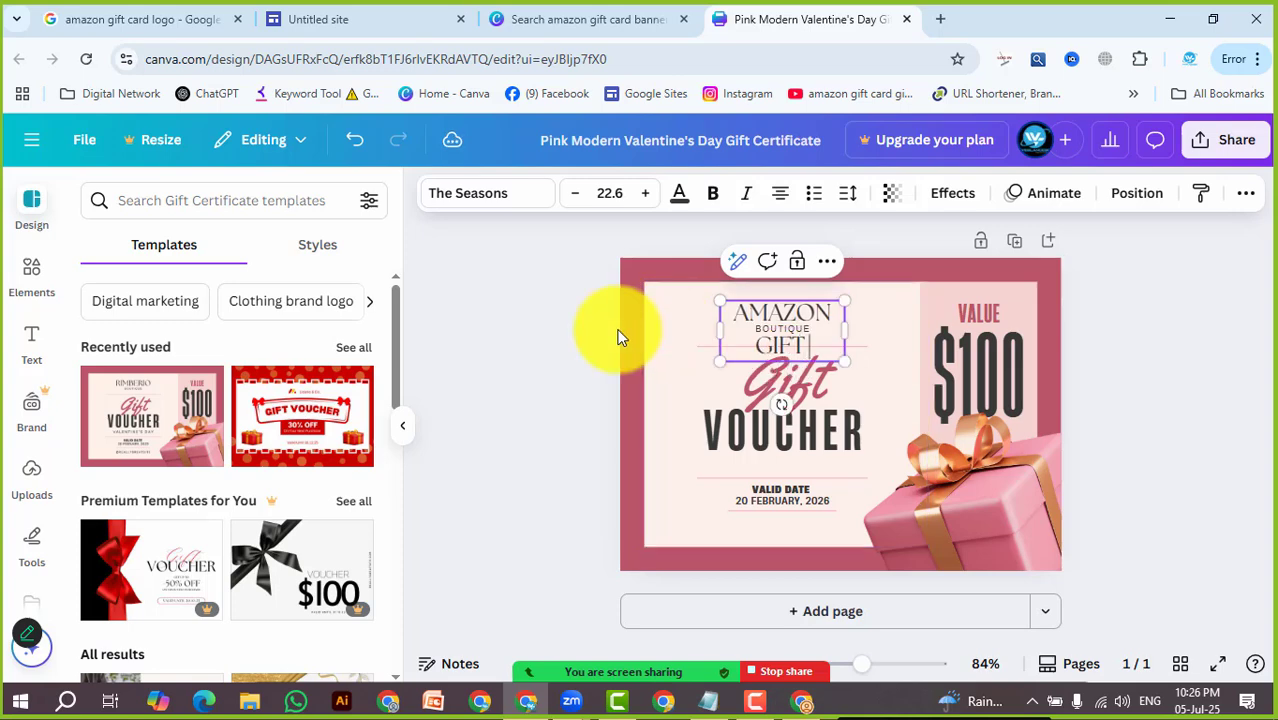
type(" CARD")
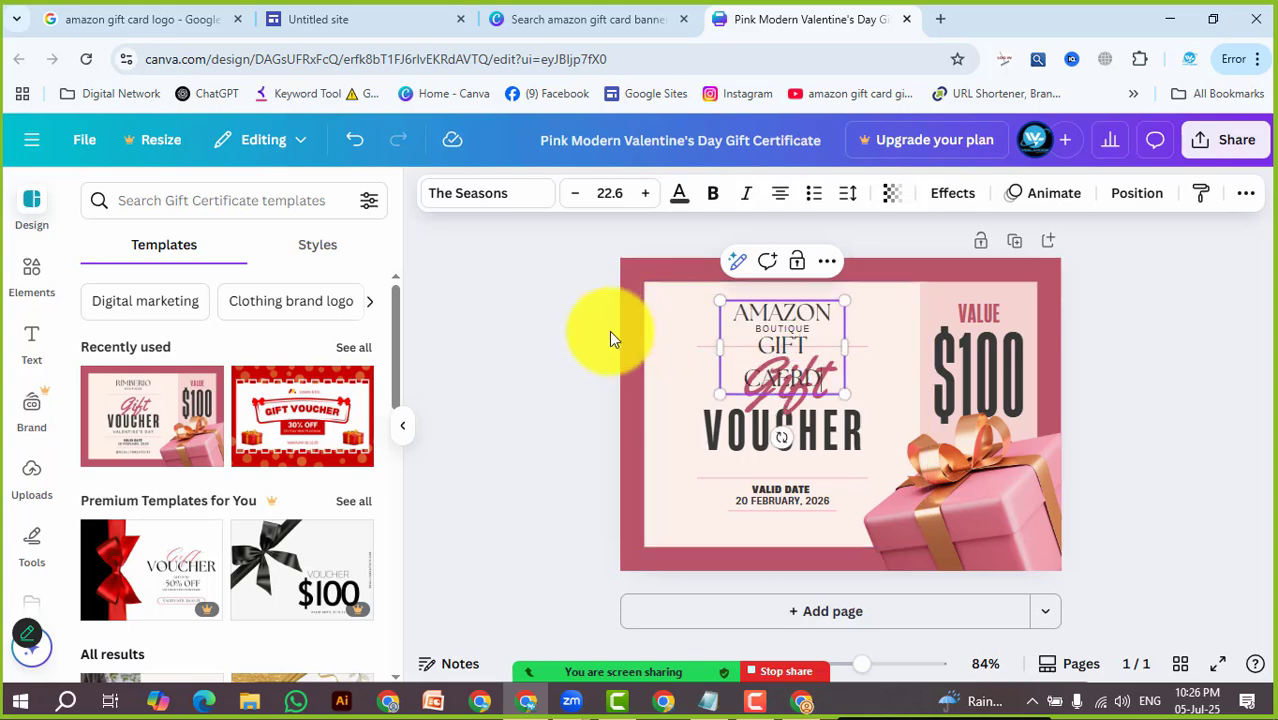
Widen the AMAZON GIFT CARD text box to fit one line and delete the overlapping BOUTIQUE line
left_click(790, 373)
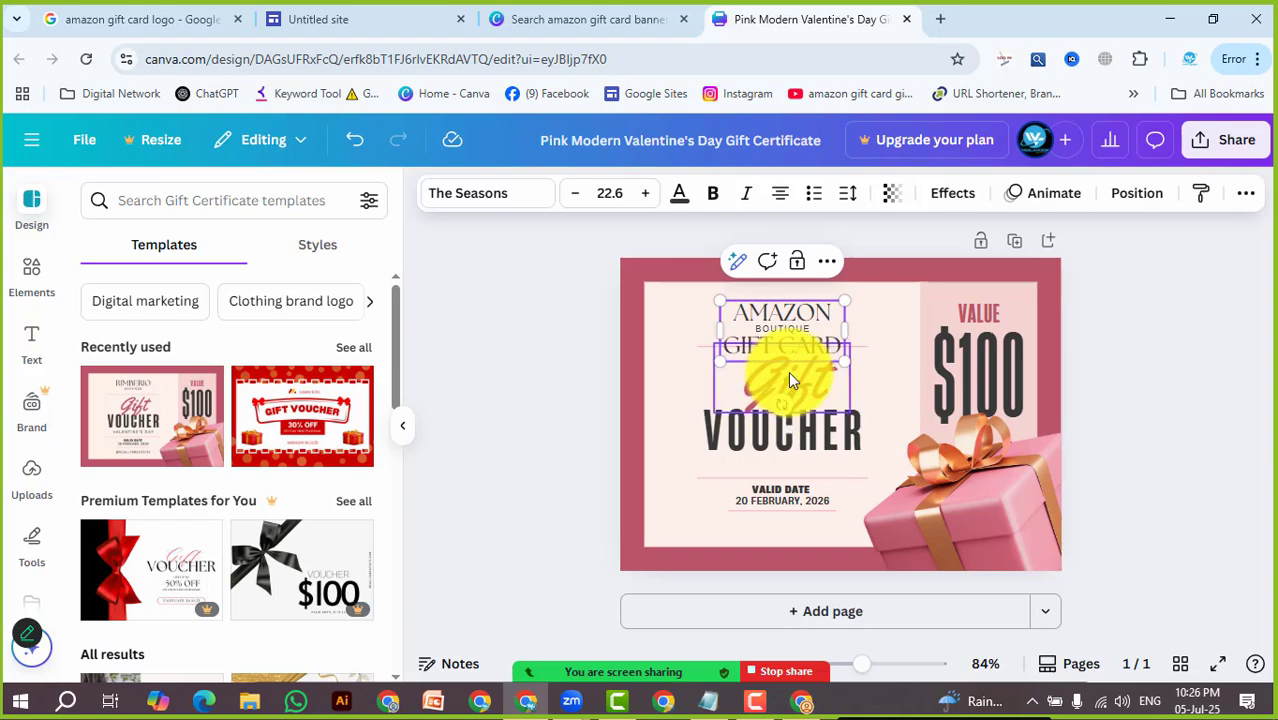
left_click_drag(847, 327, 885, 338)
left_click(855, 353)
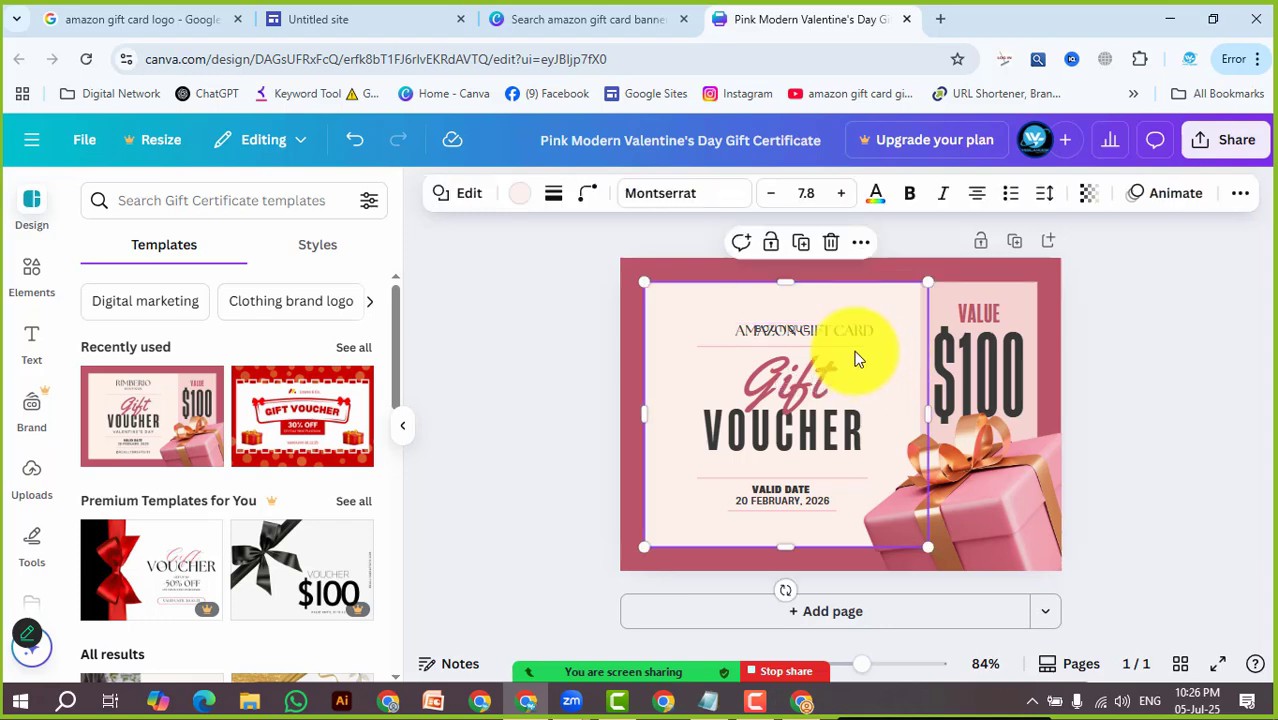
left_click(826, 332)
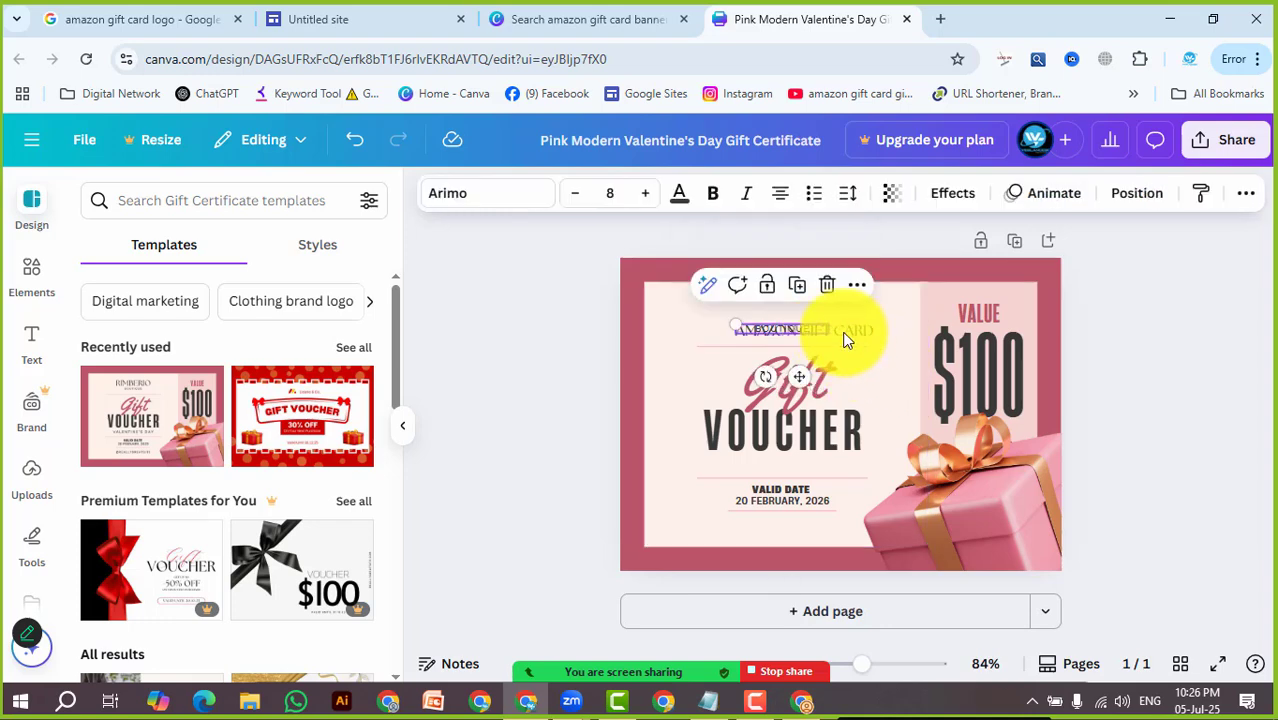
key("Delete")
Make the AMAZON GIFT CARD heading bold, enlarge it to size 18.8 and centre it just above the upper divider line
left_click_drag(783, 338, 756, 331)
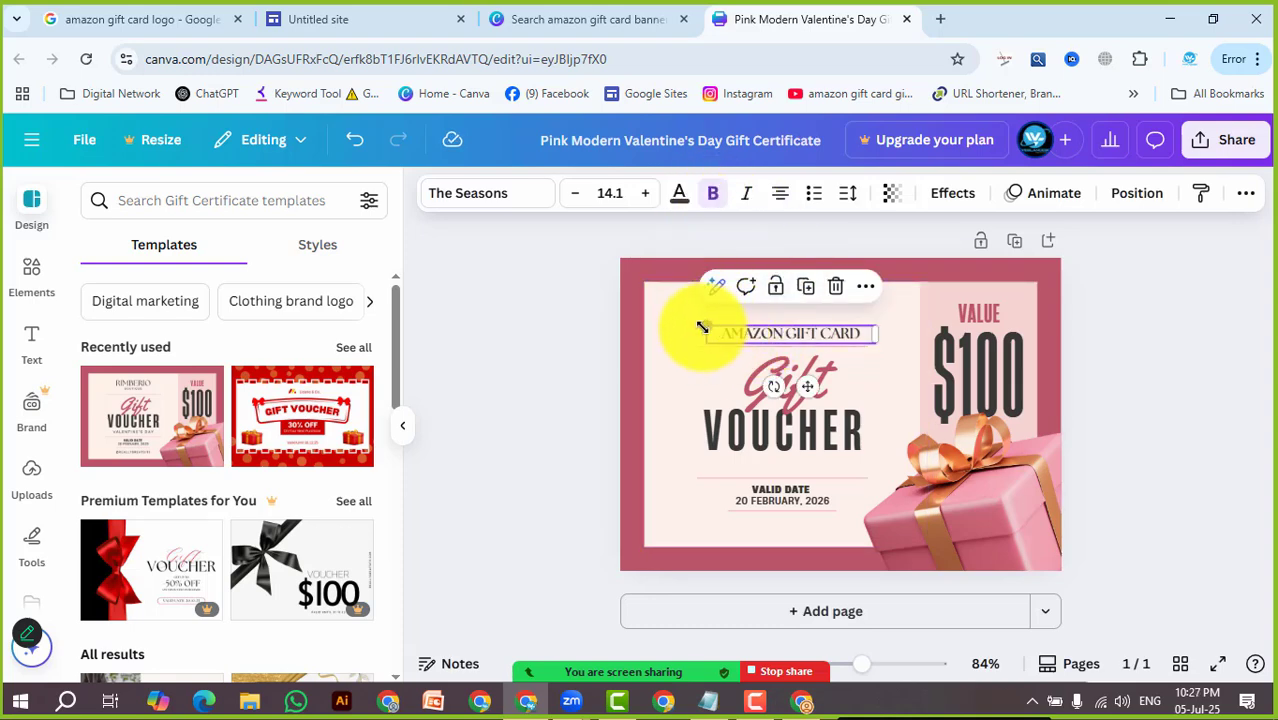
left_click_drag(702, 327, 651, 321)
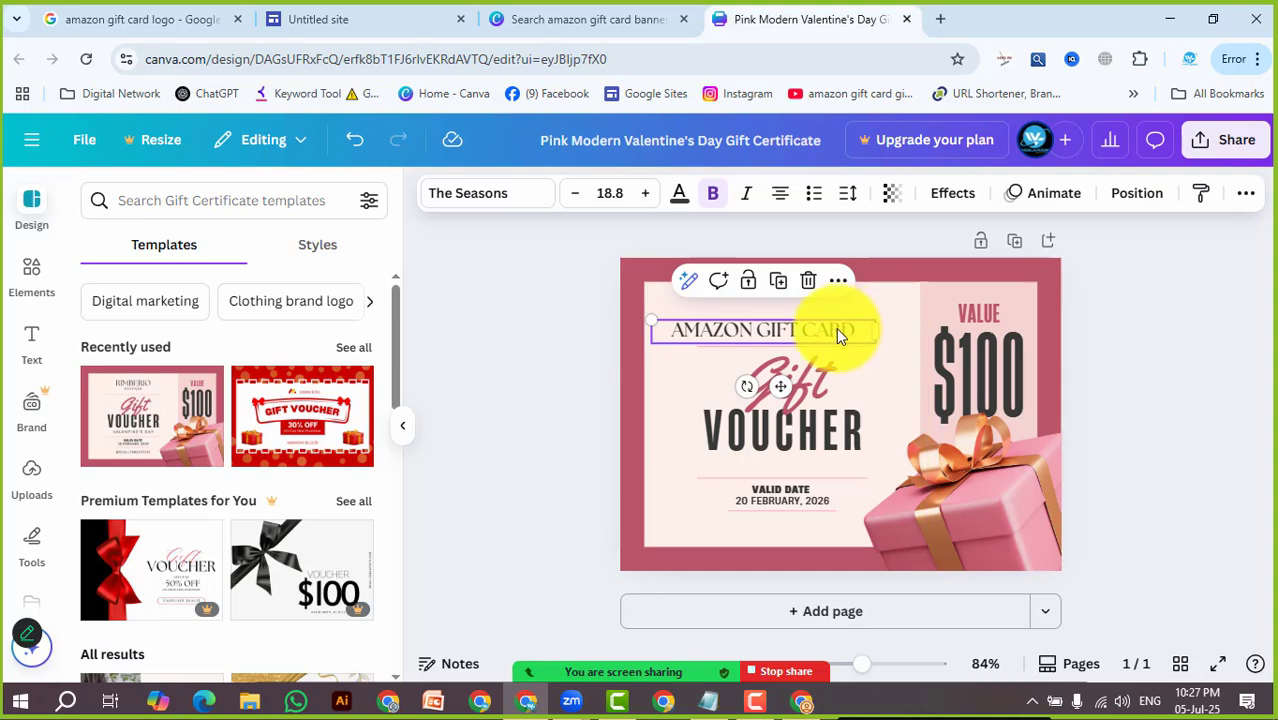
left_click_drag(838, 334, 860, 334)
left_click(1157, 340)
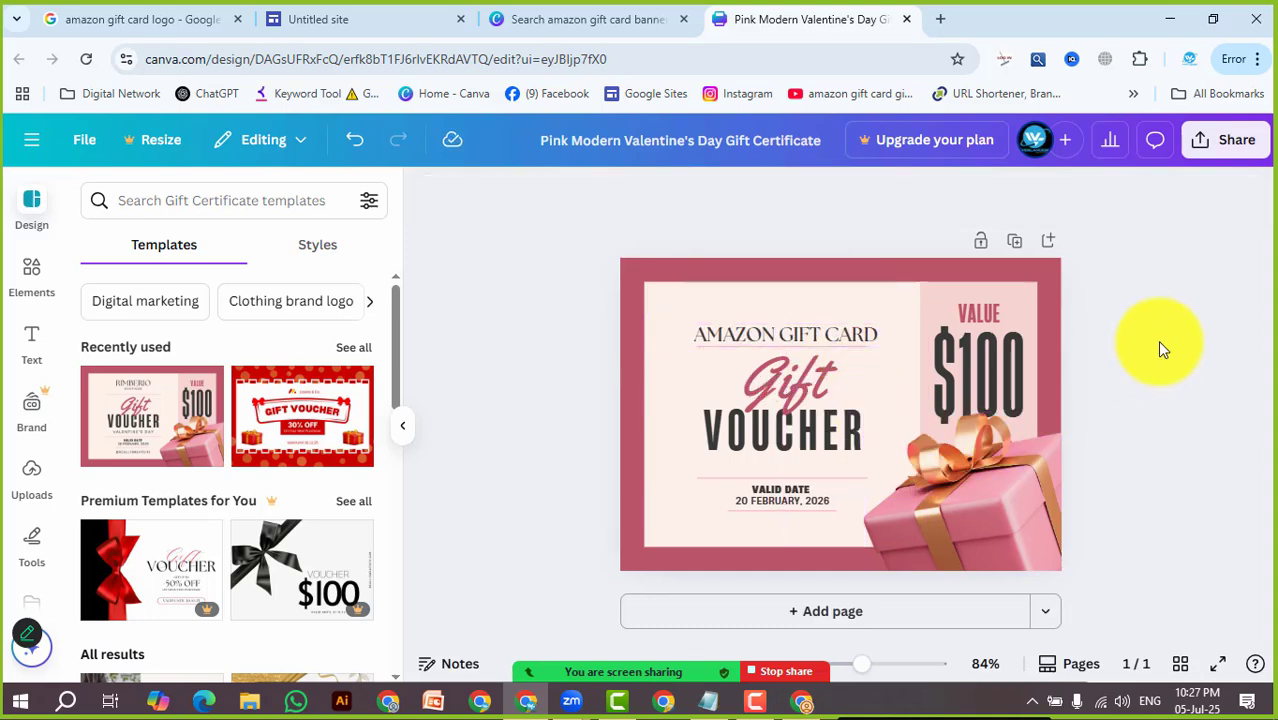
left_click(777, 328)
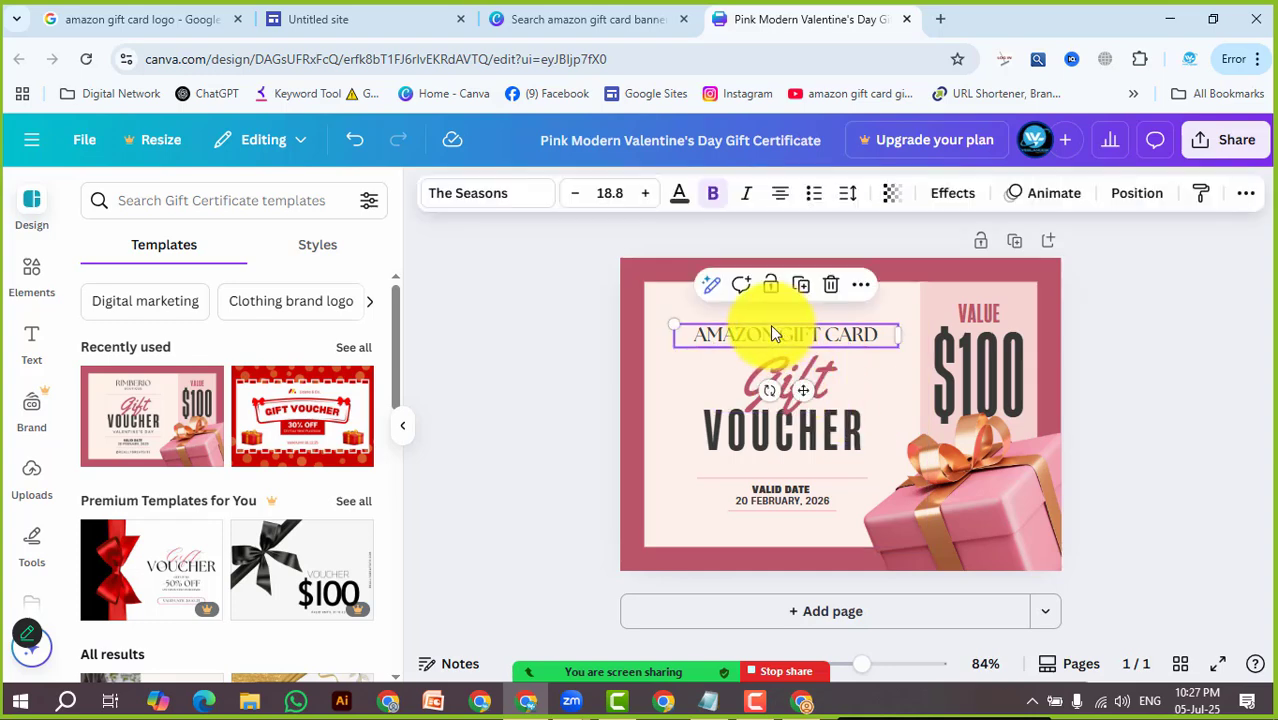
left_click_drag(770, 333, 768, 332)
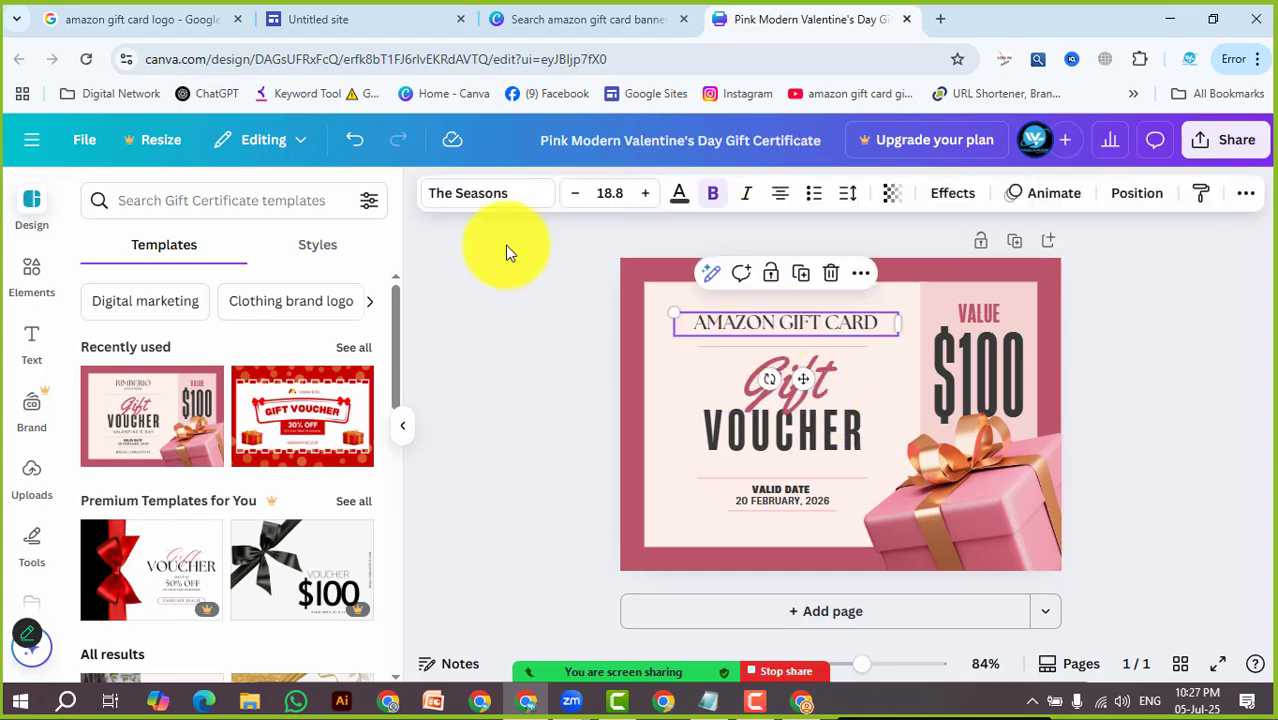
left_click(1116, 350)
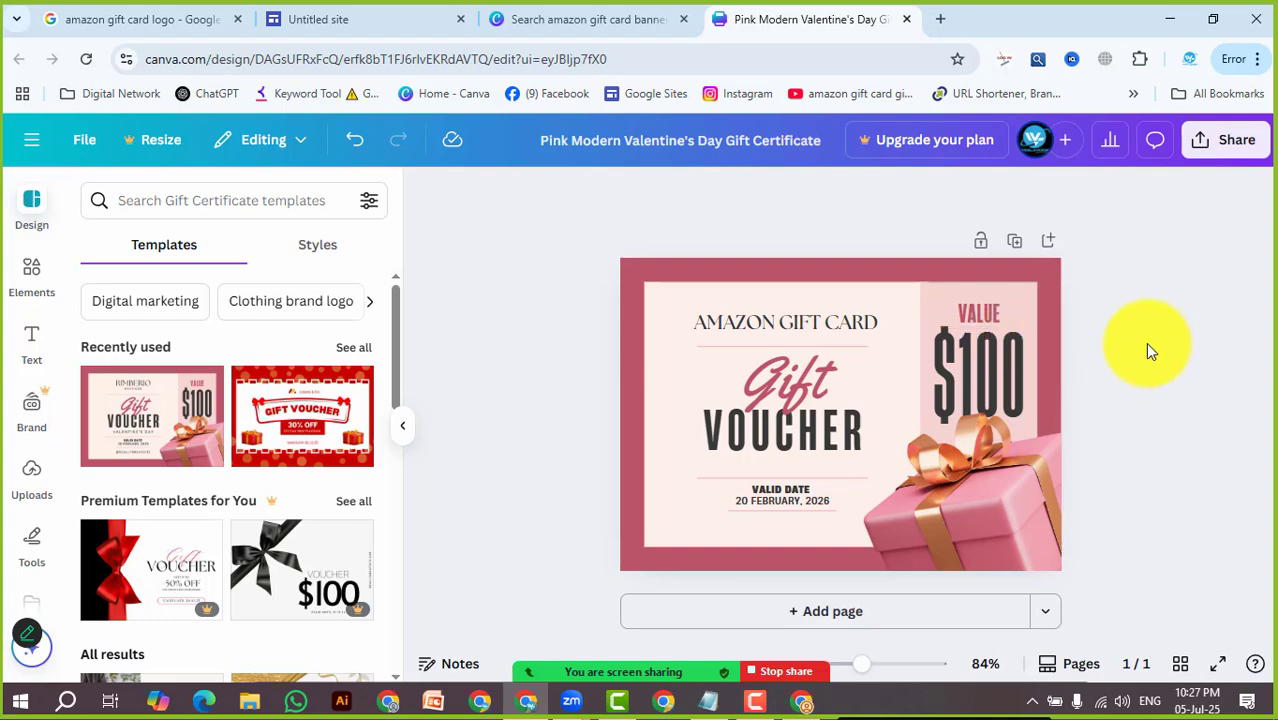
Download the voucher design as a PNG, view the downloaded image and put the image viewer away
left_click(1233, 145)
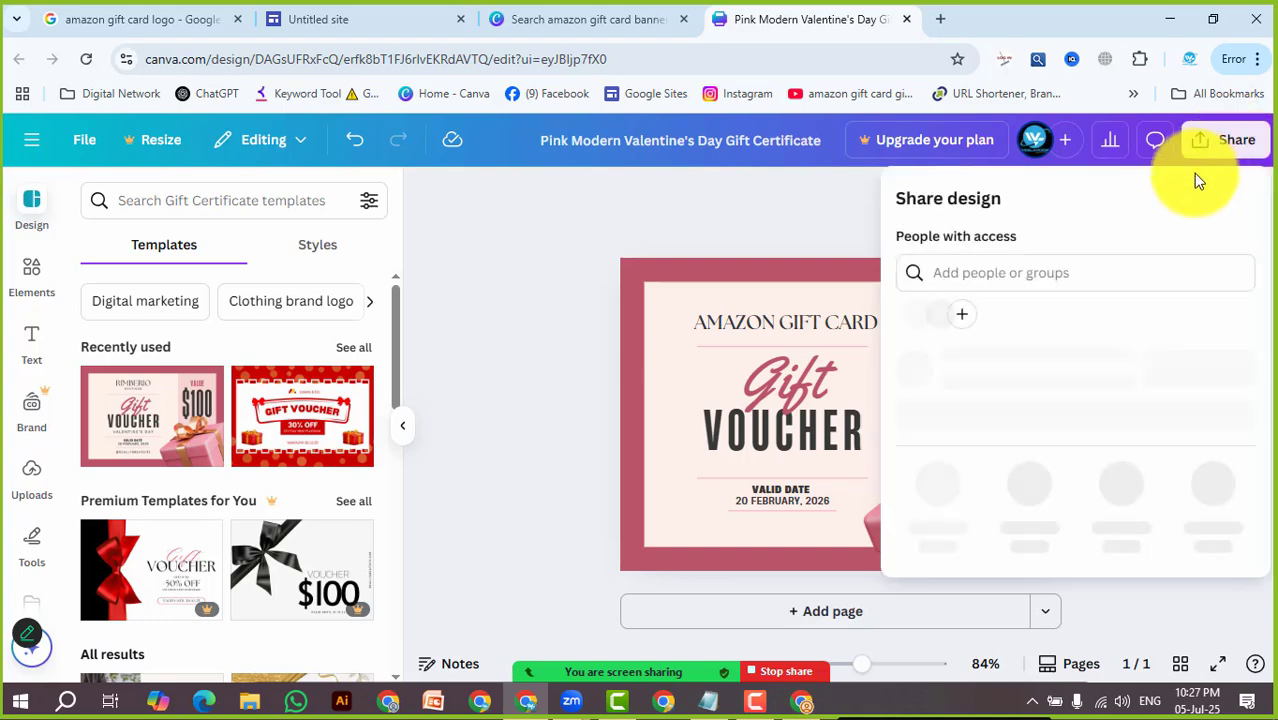
left_click(944, 531)
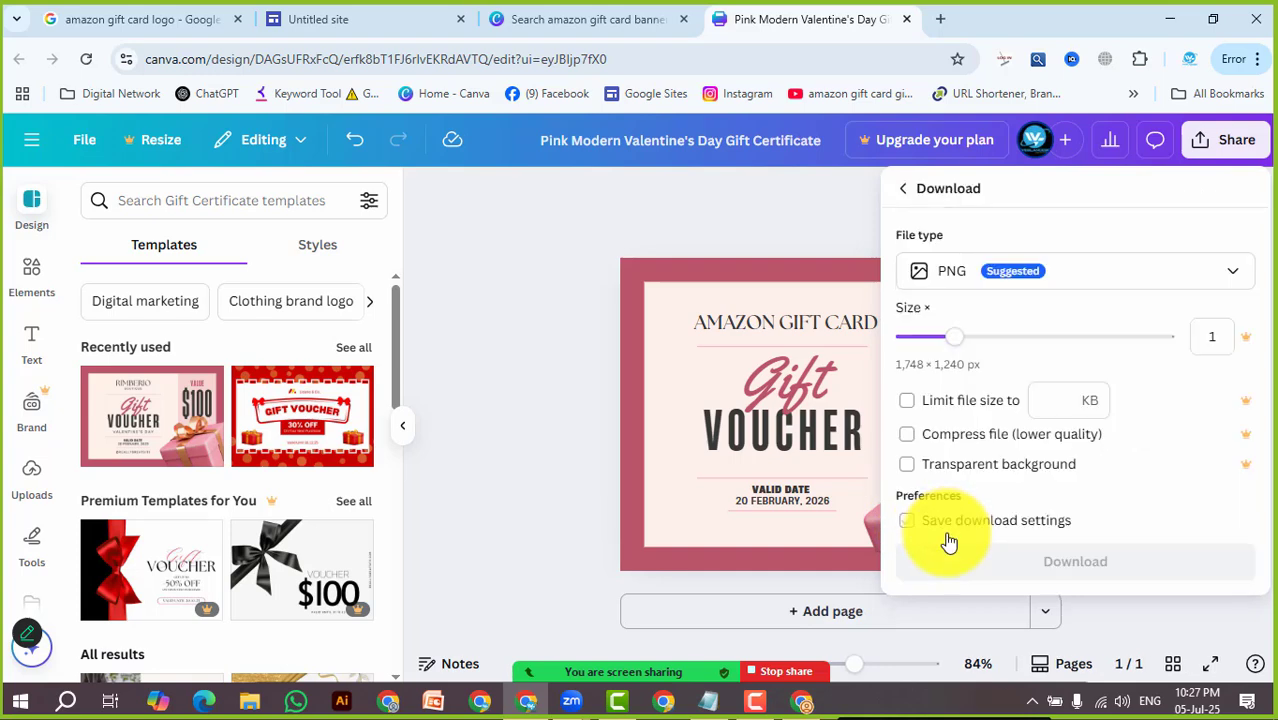
left_click(958, 560)
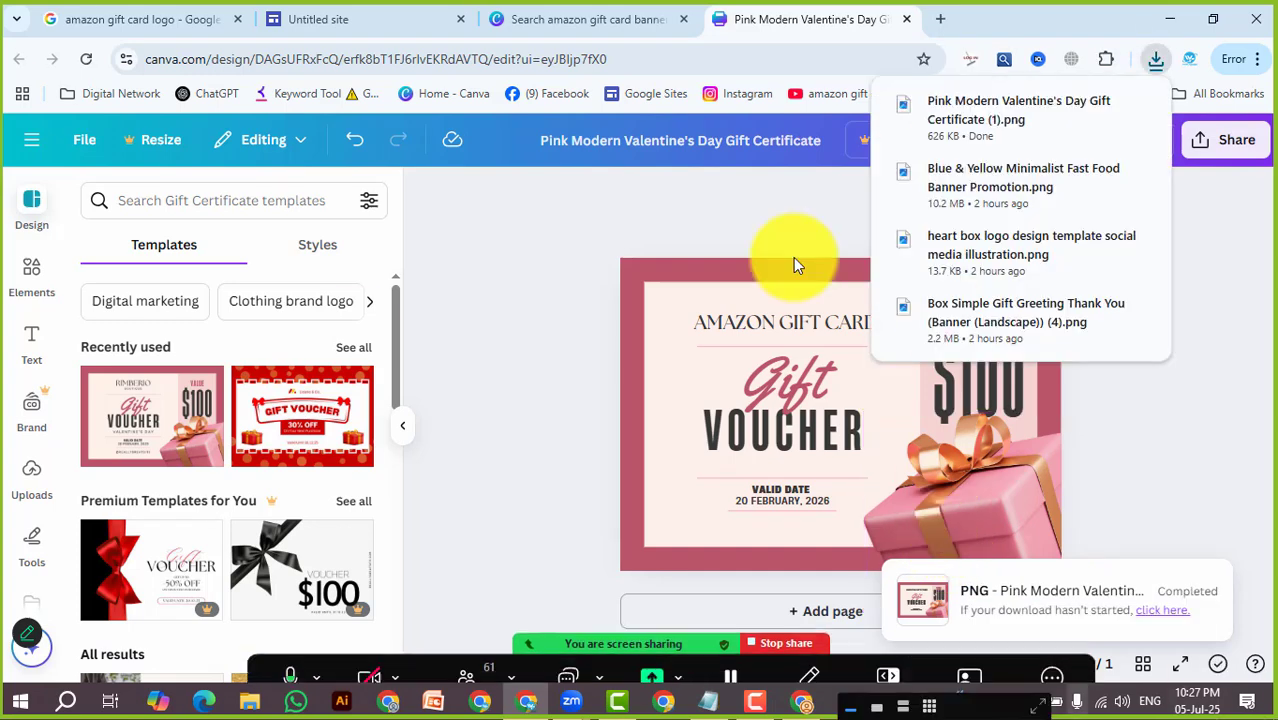
mouse_move(1138, 118)
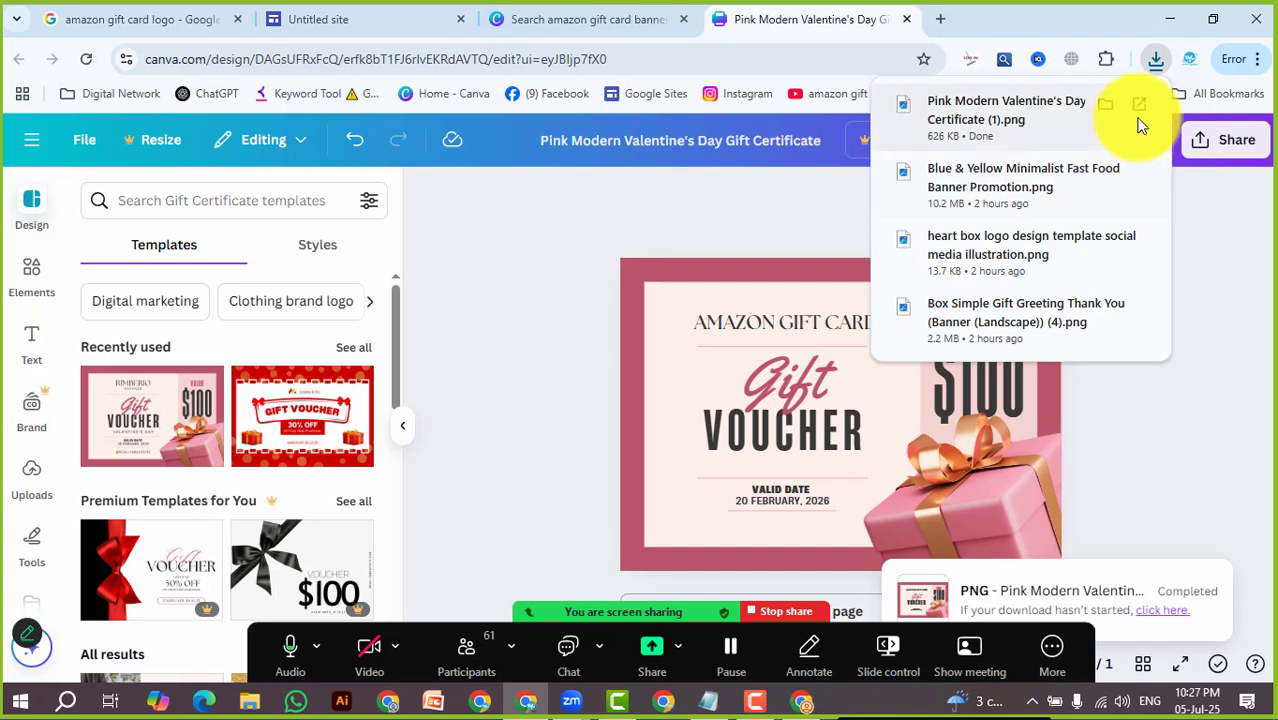
left_click(990, 150)
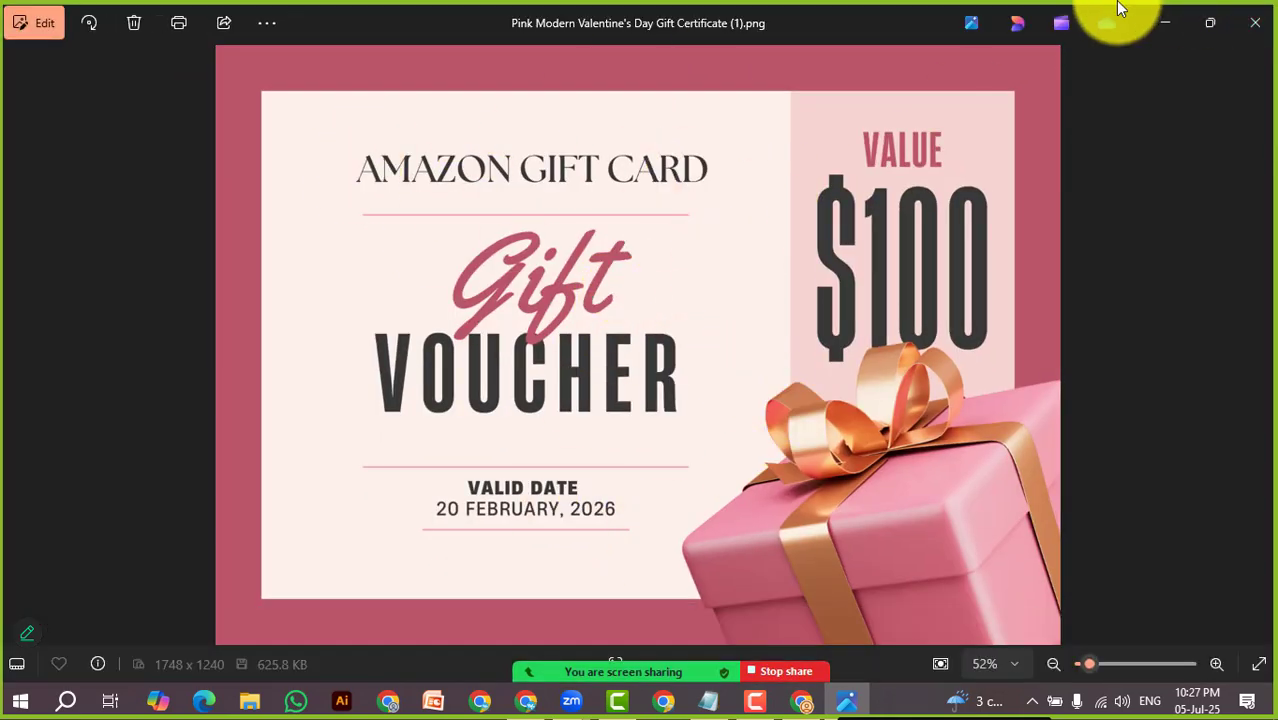
left_click(1160, 16)
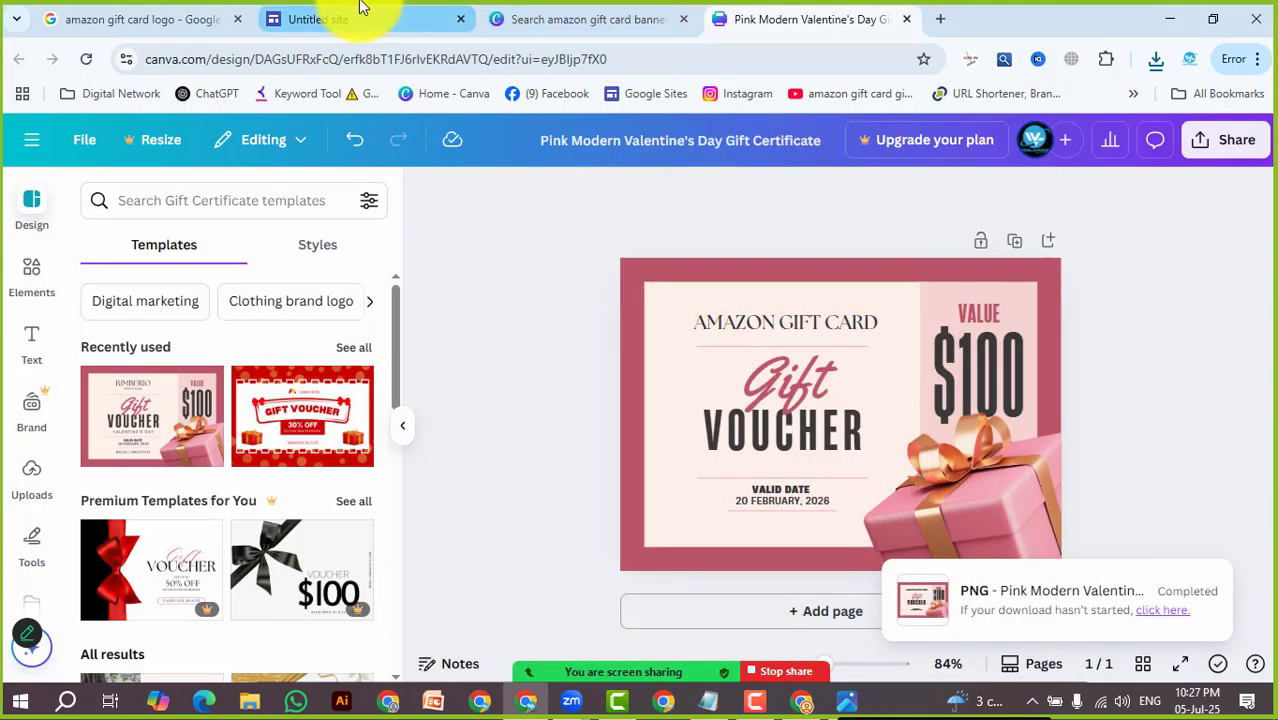
Switch to the untitled Google Sites page and upload Pink Modern Valentine's Day Gift Certificate (1) as the header image
left_click(340, 19)
left_click(116, 481)
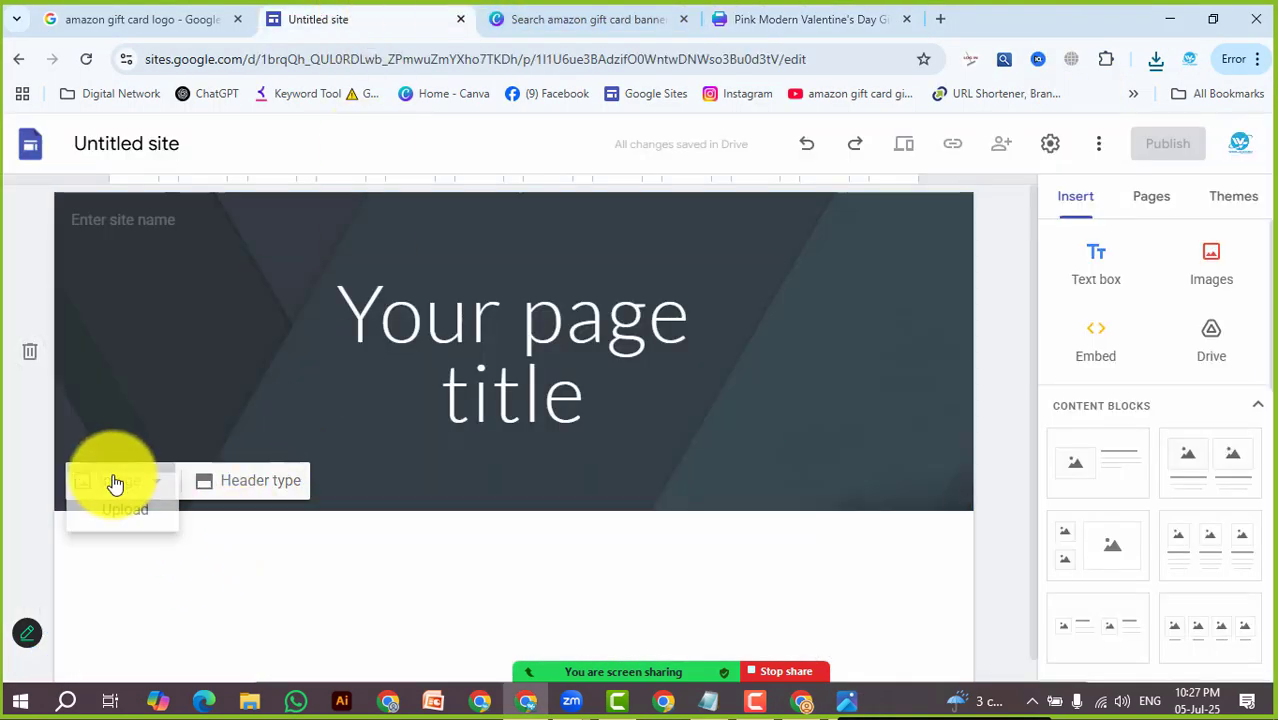
left_click(122, 538)
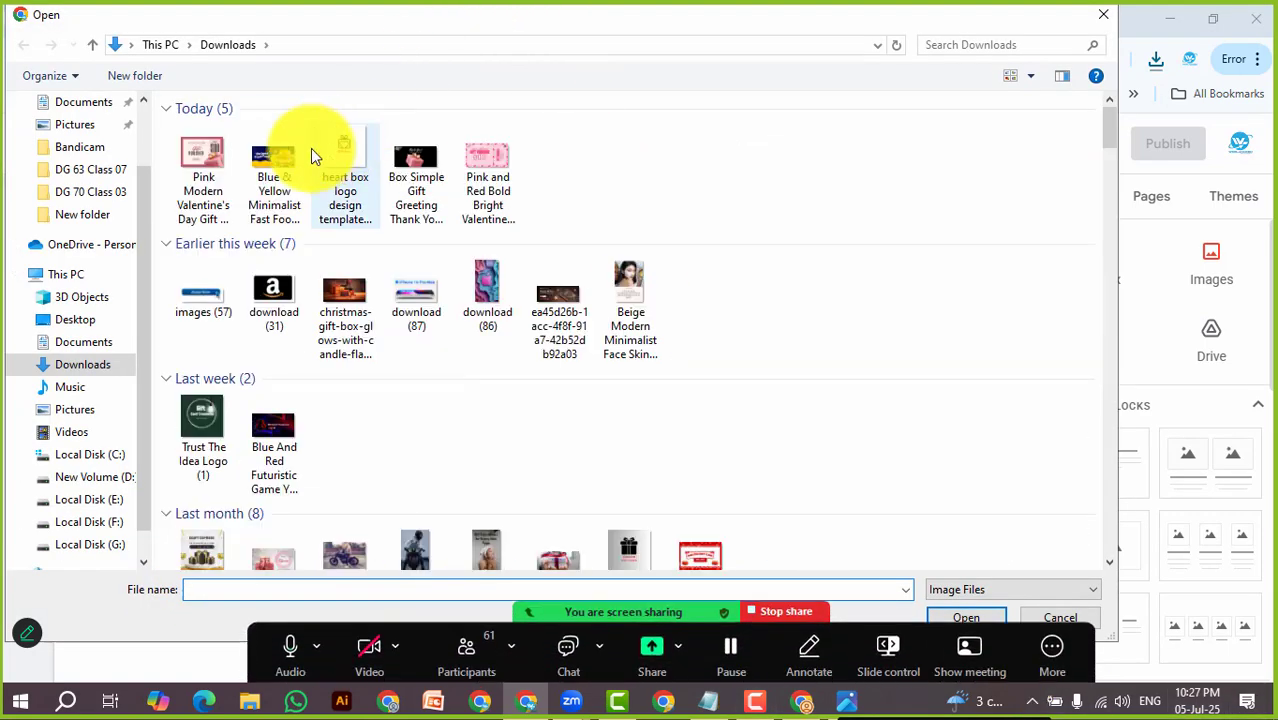
left_click(203, 150)
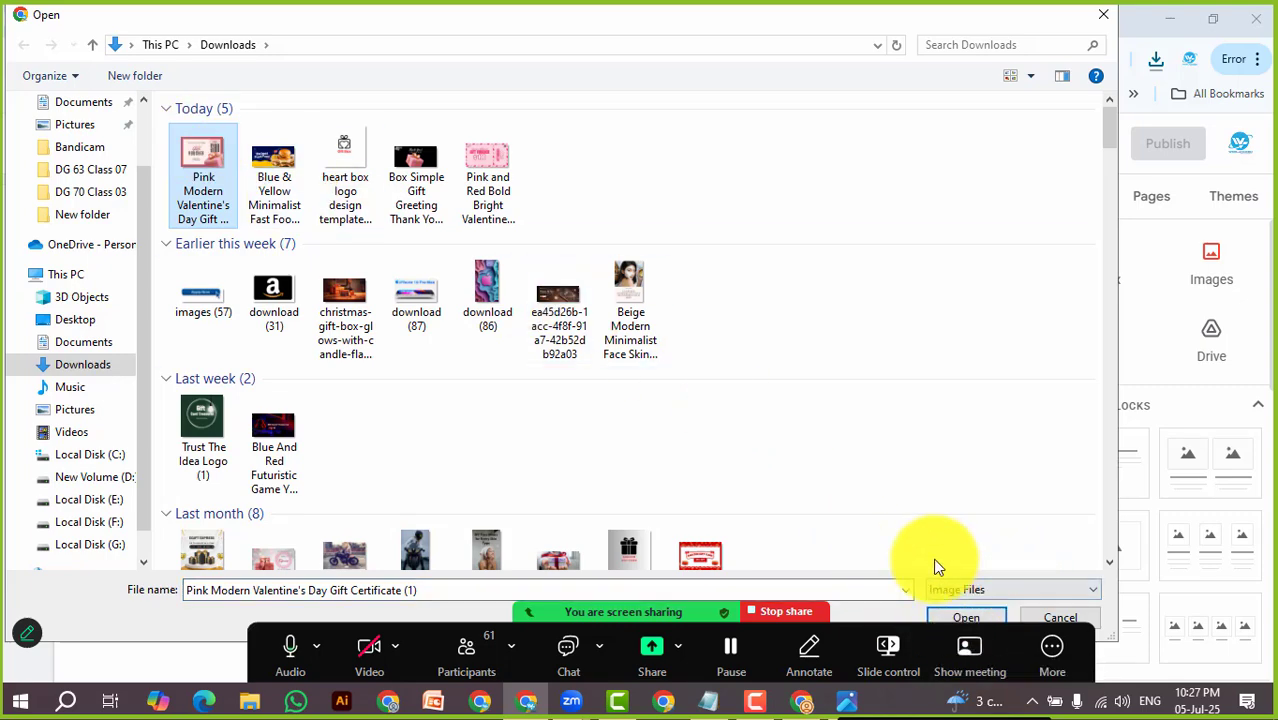
left_click(960, 616)
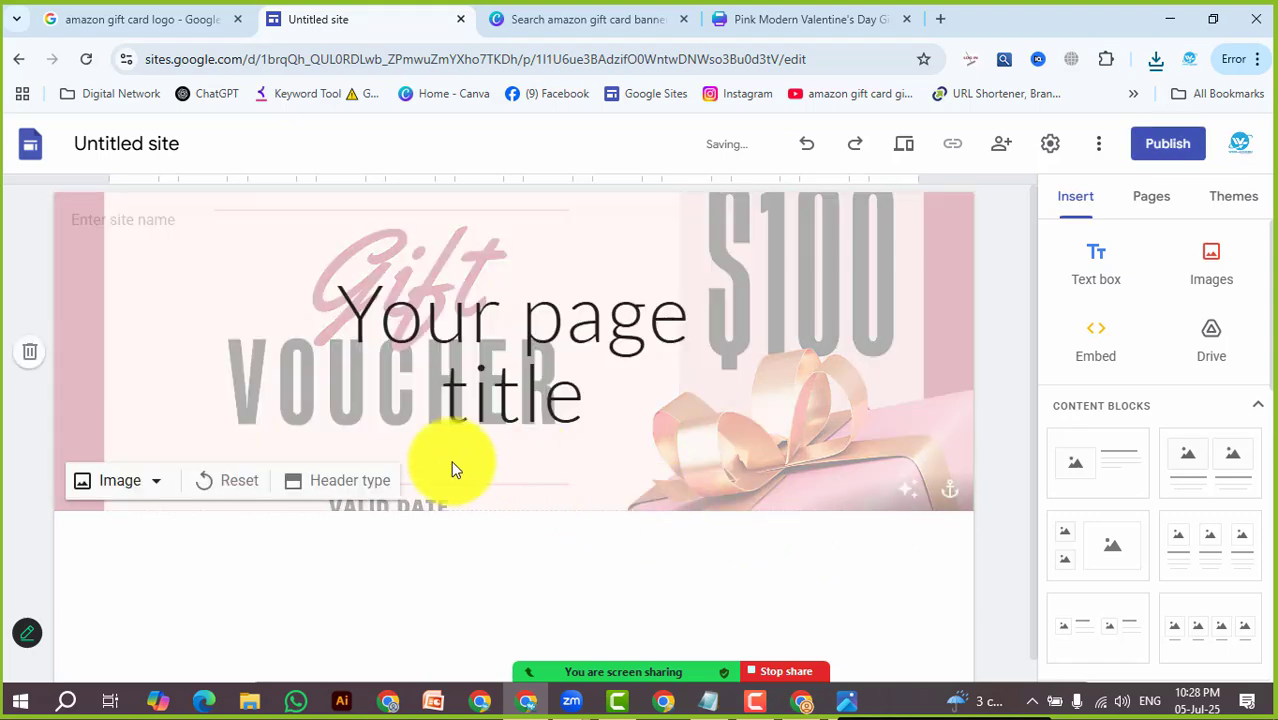
Enlarge the page header to show the voucher image at full height and turn off the image's readability adjustment
left_click(334, 486)
left_click(262, 484)
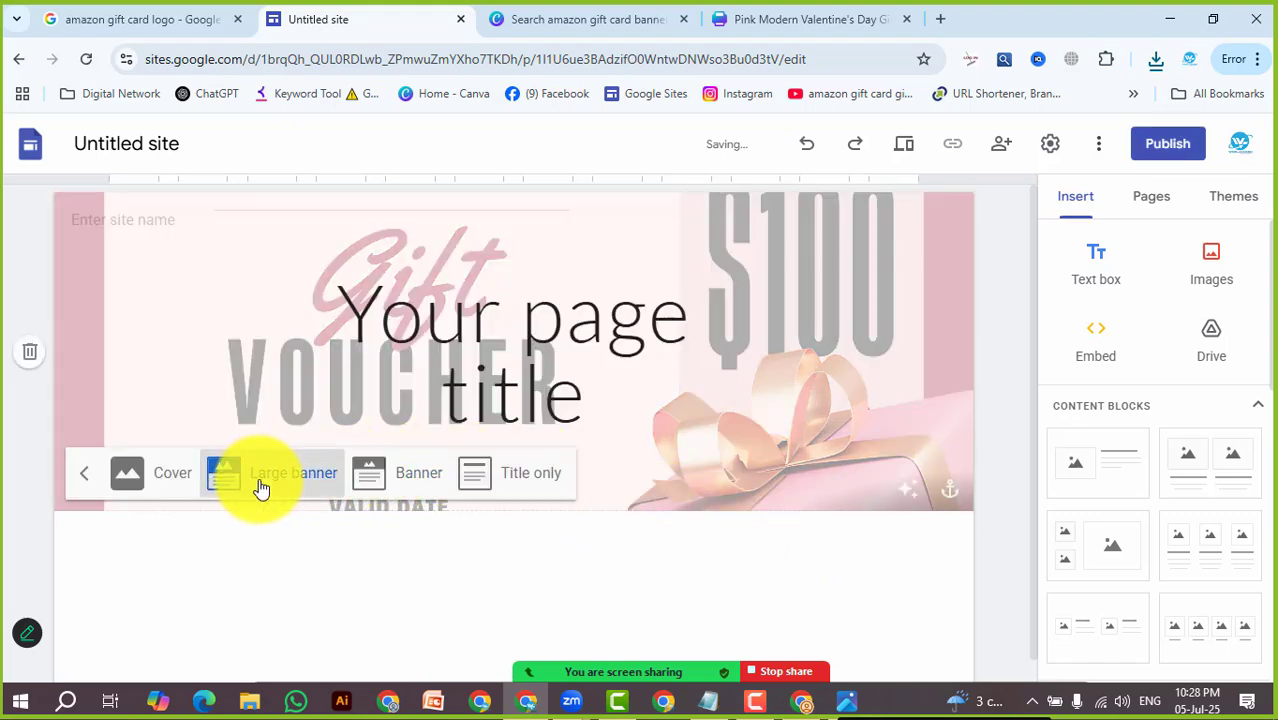
left_click(898, 603)
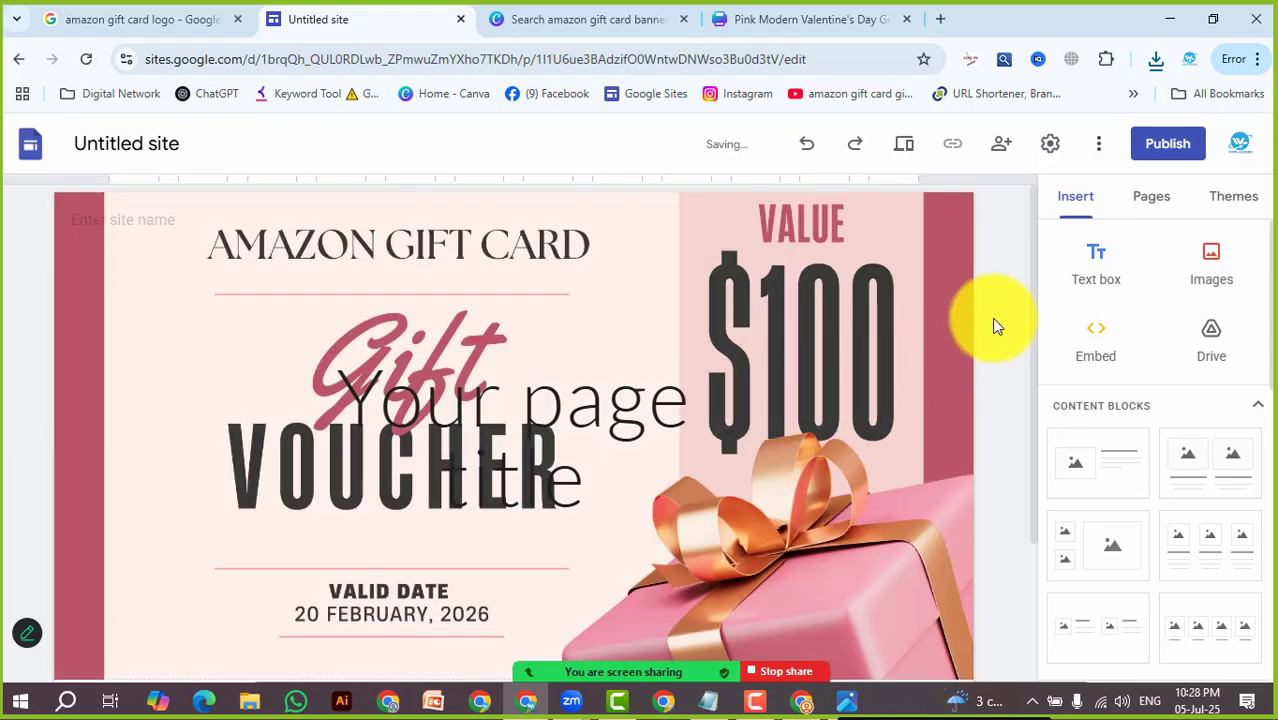
Delete the page title placeholder from the header and check the voucher banner from top to bottom
left_click(528, 394)
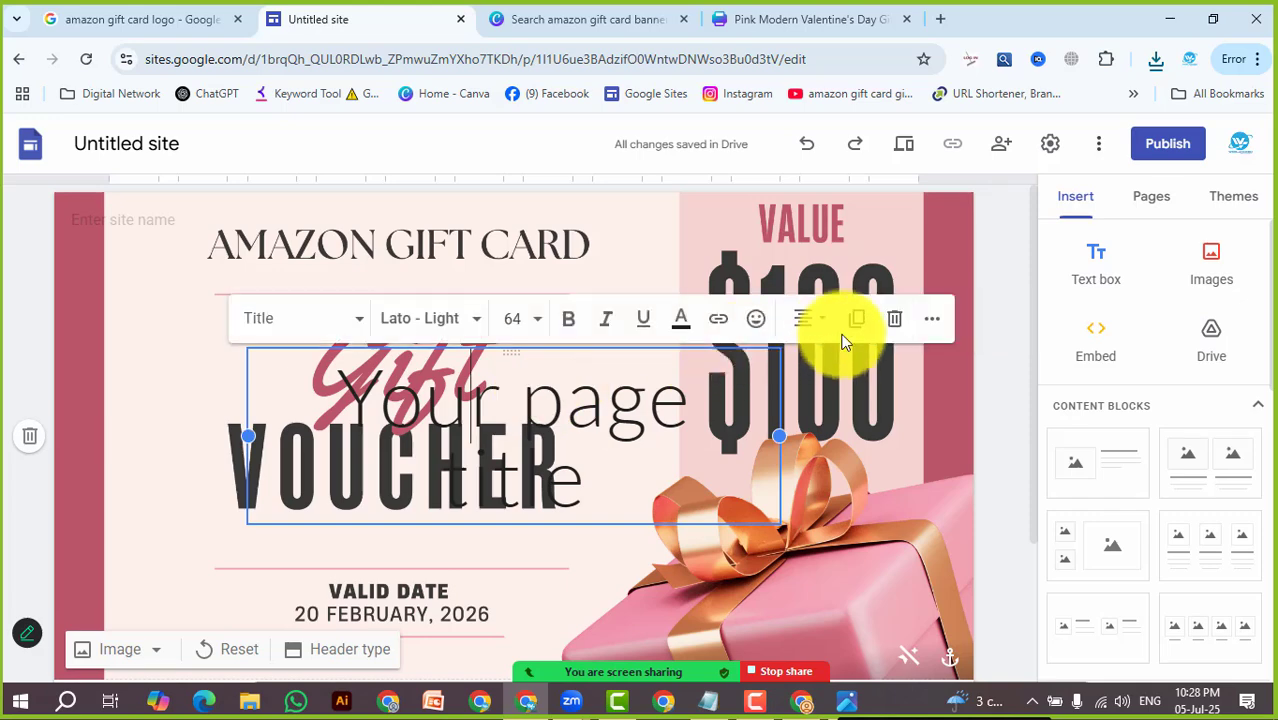
left_click(893, 320)
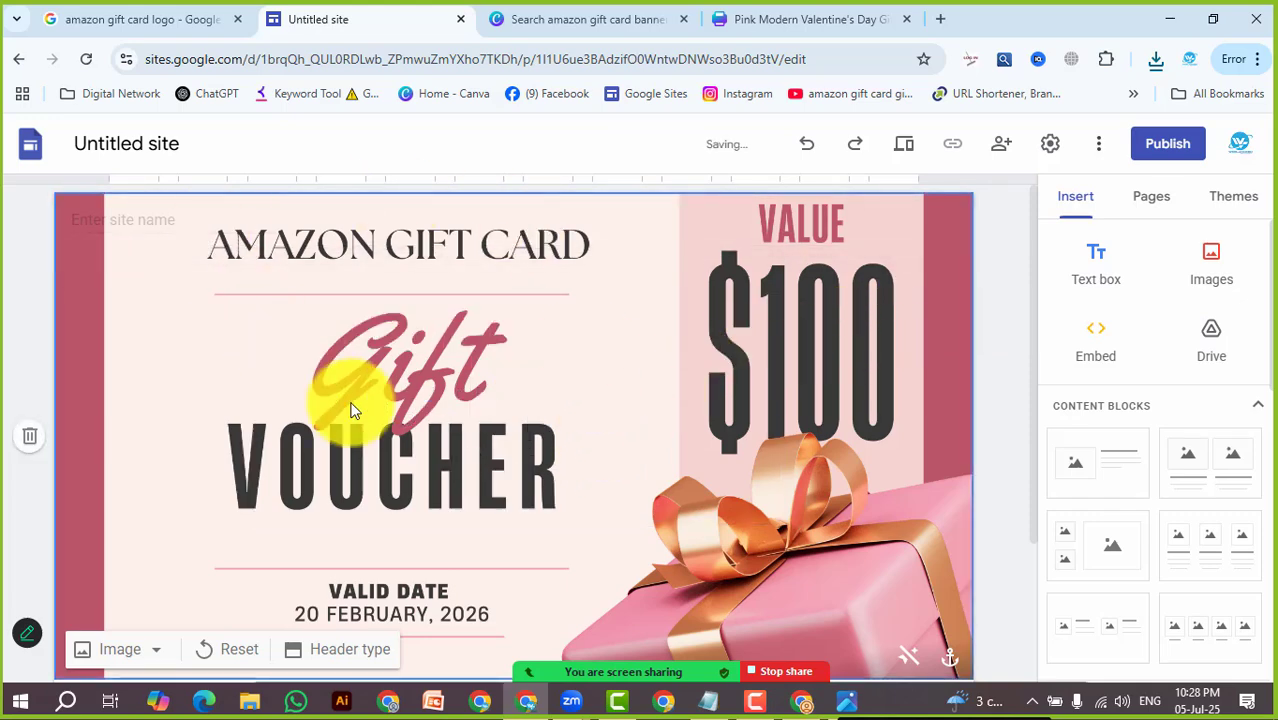
scroll(456, 428, "down", 2)
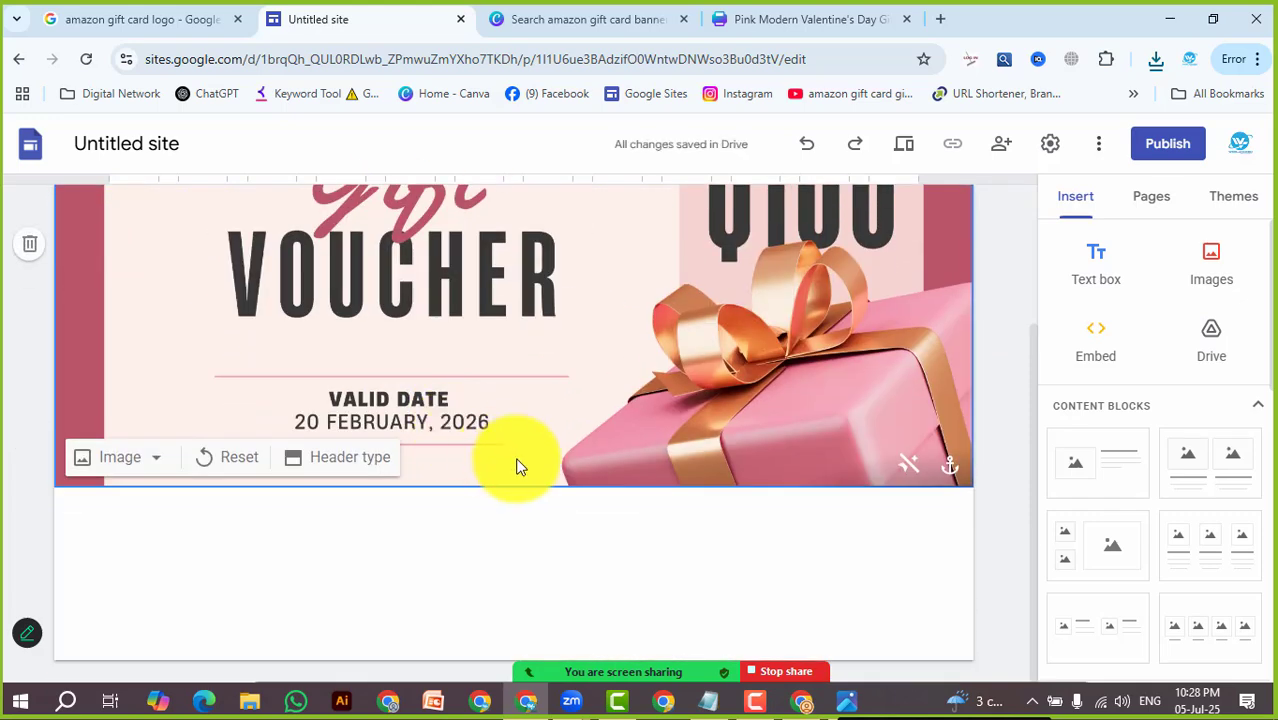
scroll(518, 466, "up", 2)
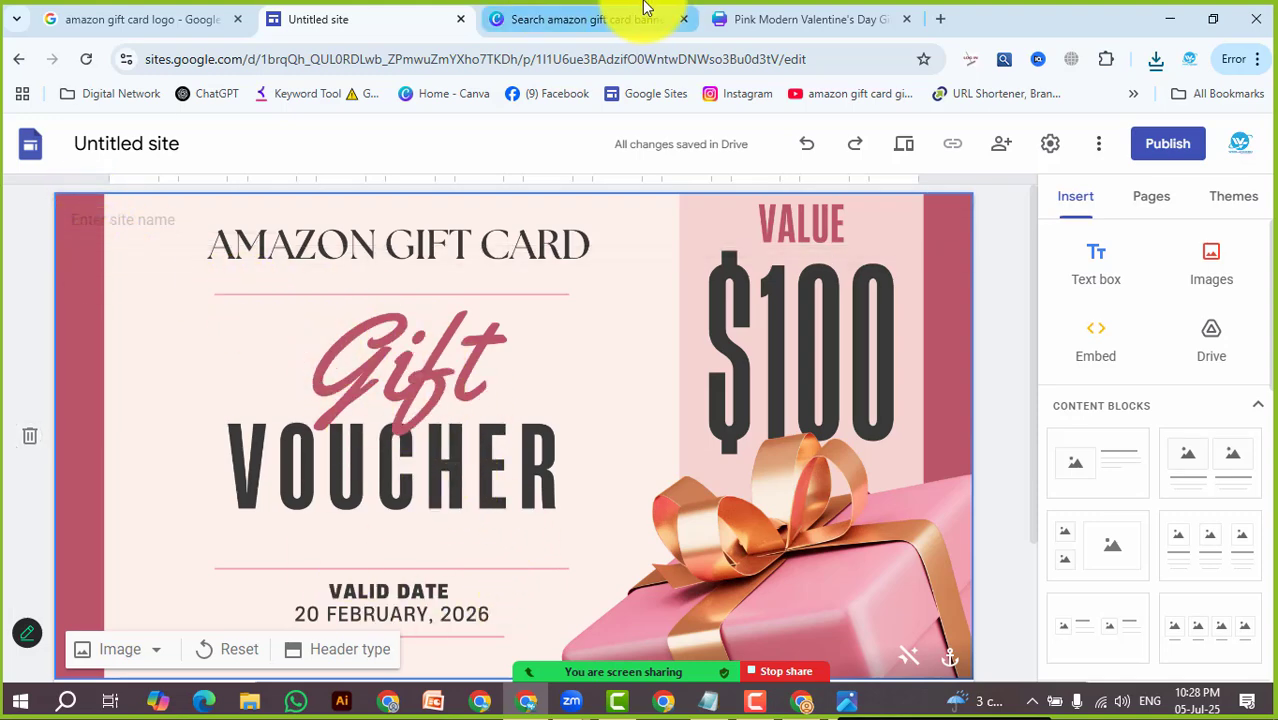
Switch back to the Canva template search, close the voucher preview, search for "amazon gift card logo" and browse the designs
left_click(640, 18)
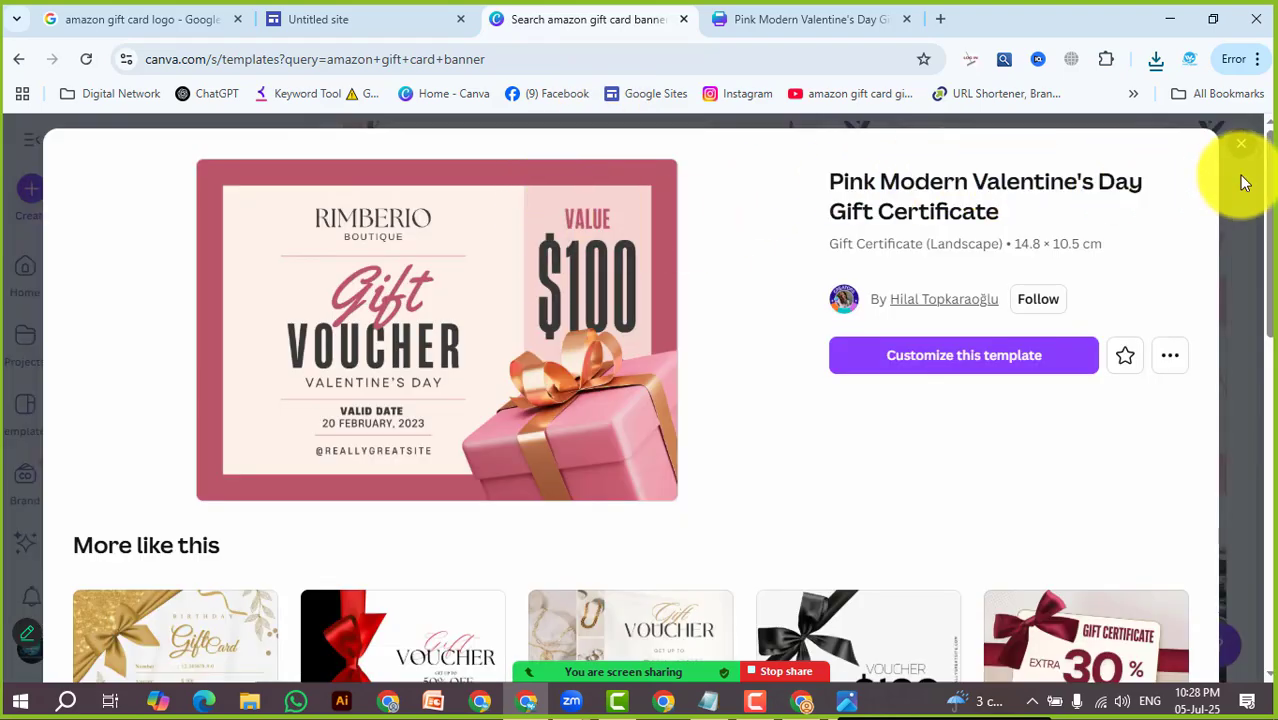
left_click(1242, 150)
scroll(610, 304, "up", 9)
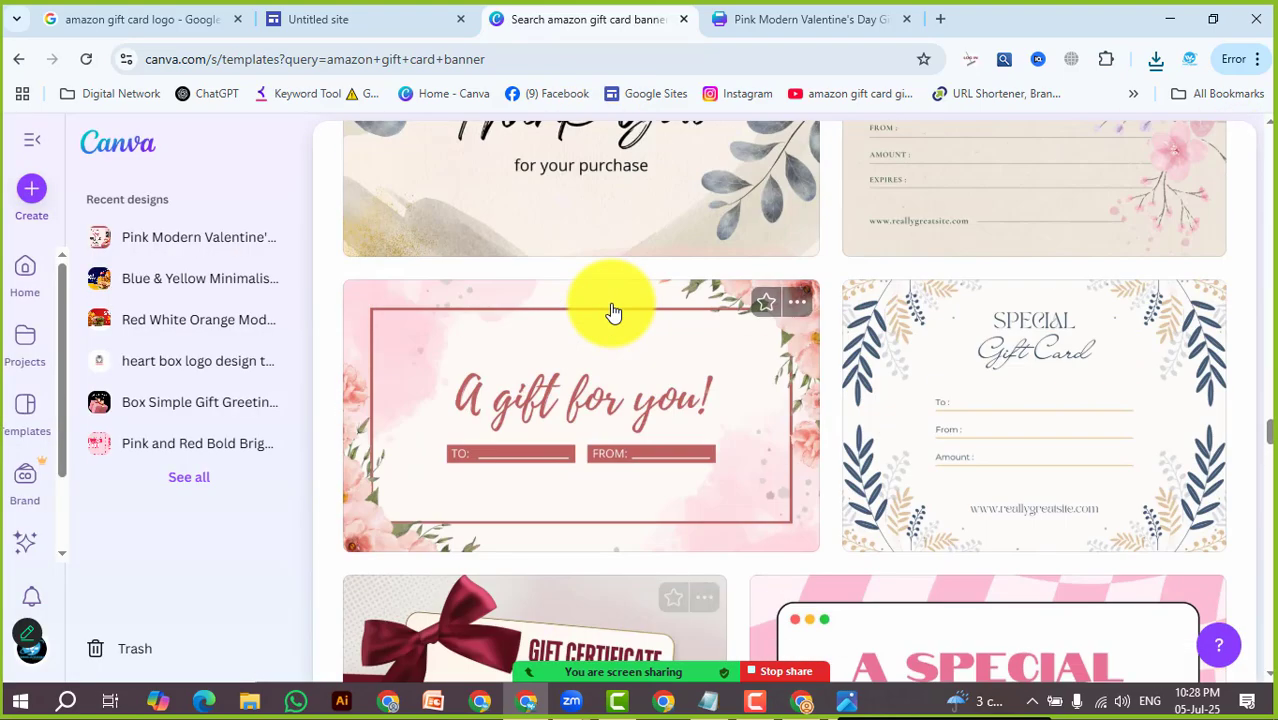
scroll(621, 314, "up", 3)
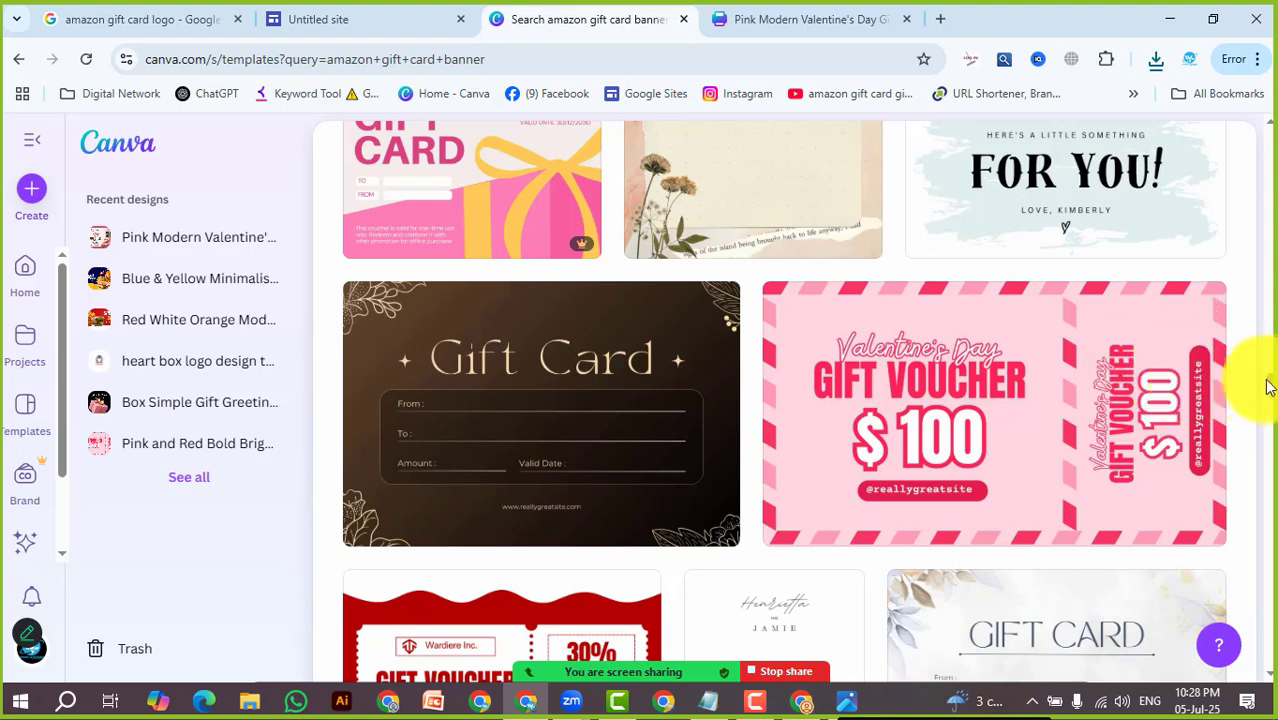
left_click_drag(1270, 385, 1268, 128)
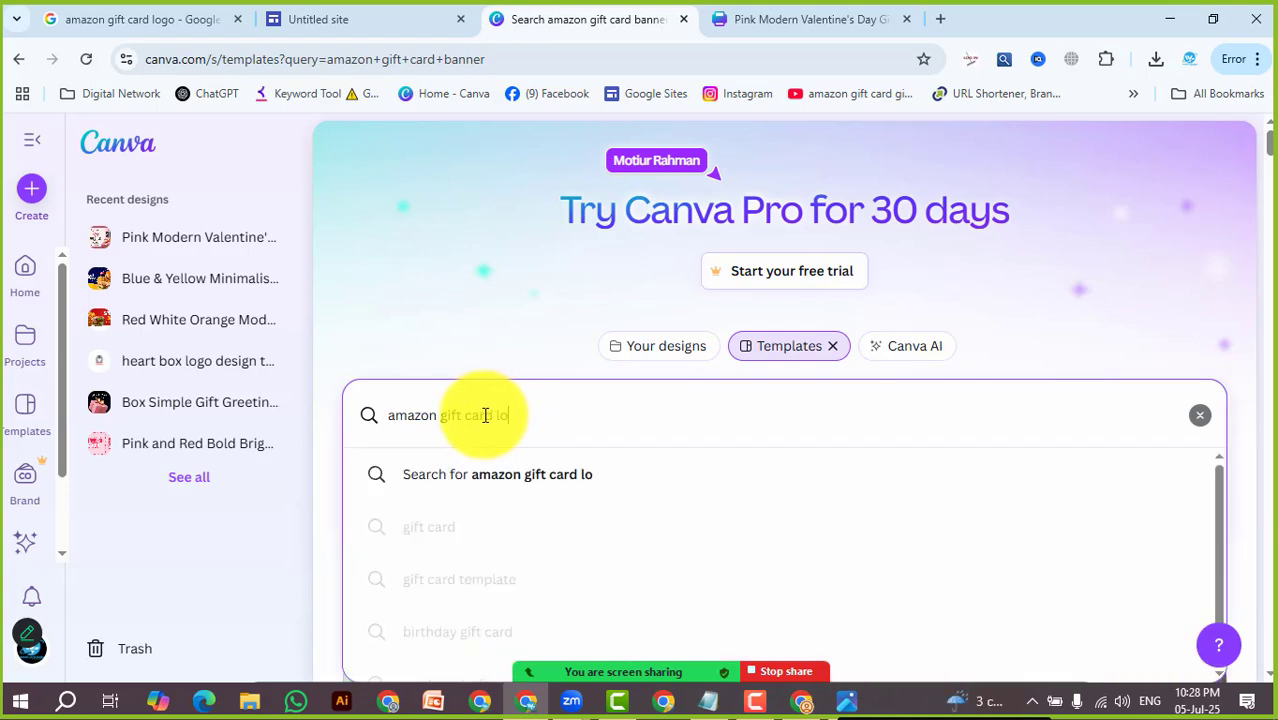
key("Return")
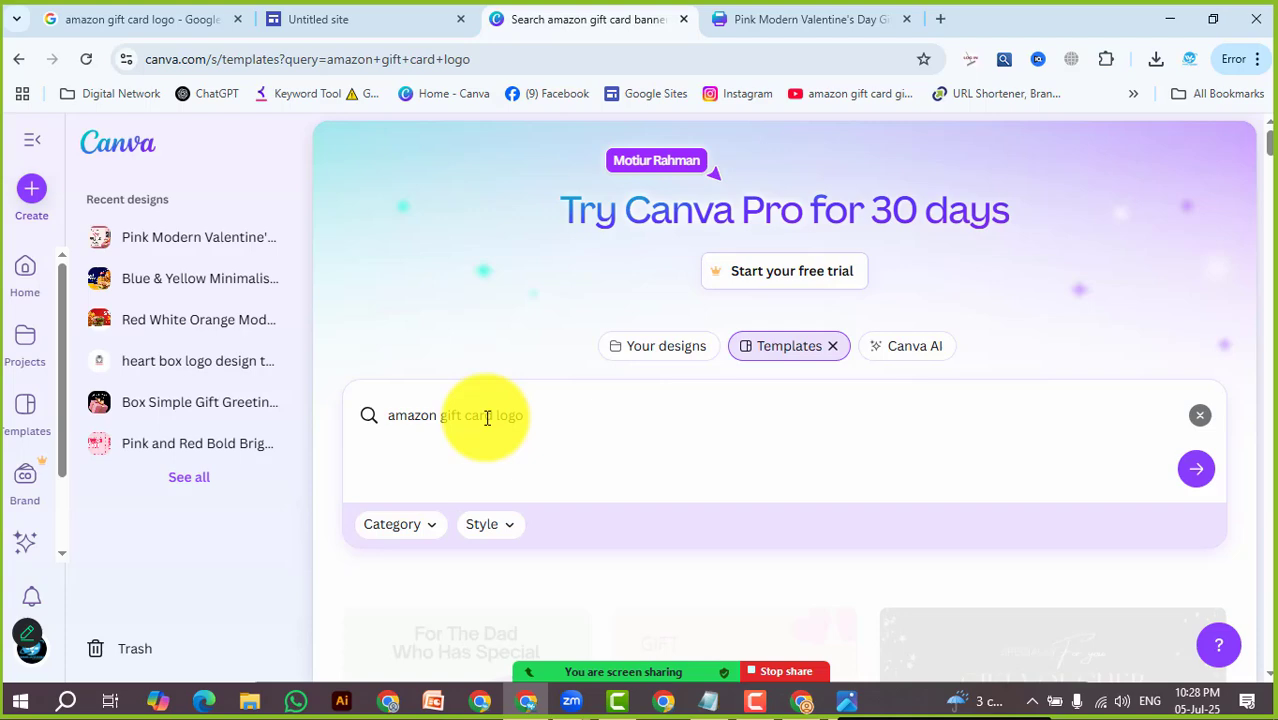
scroll(516, 458, "down", 6)
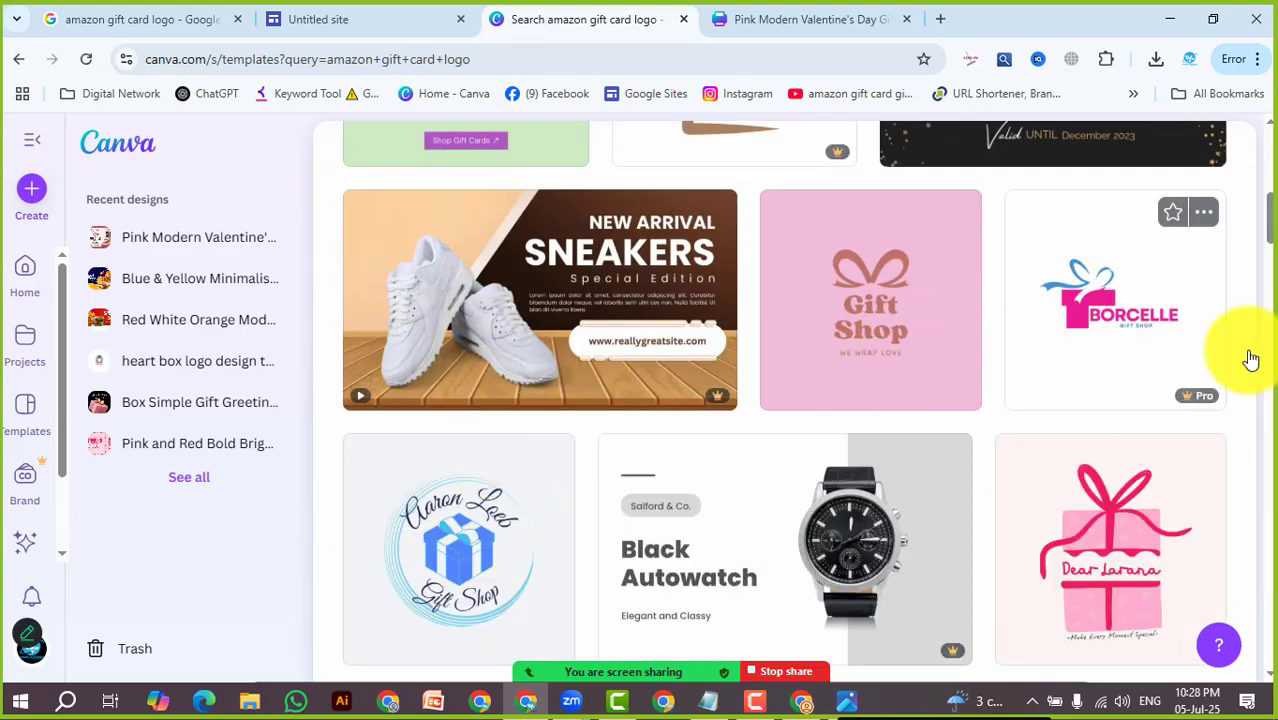
Browse the "amazon gift card logo" template results for a suitable gift box logo design
scroll(822, 442, "down", 3)
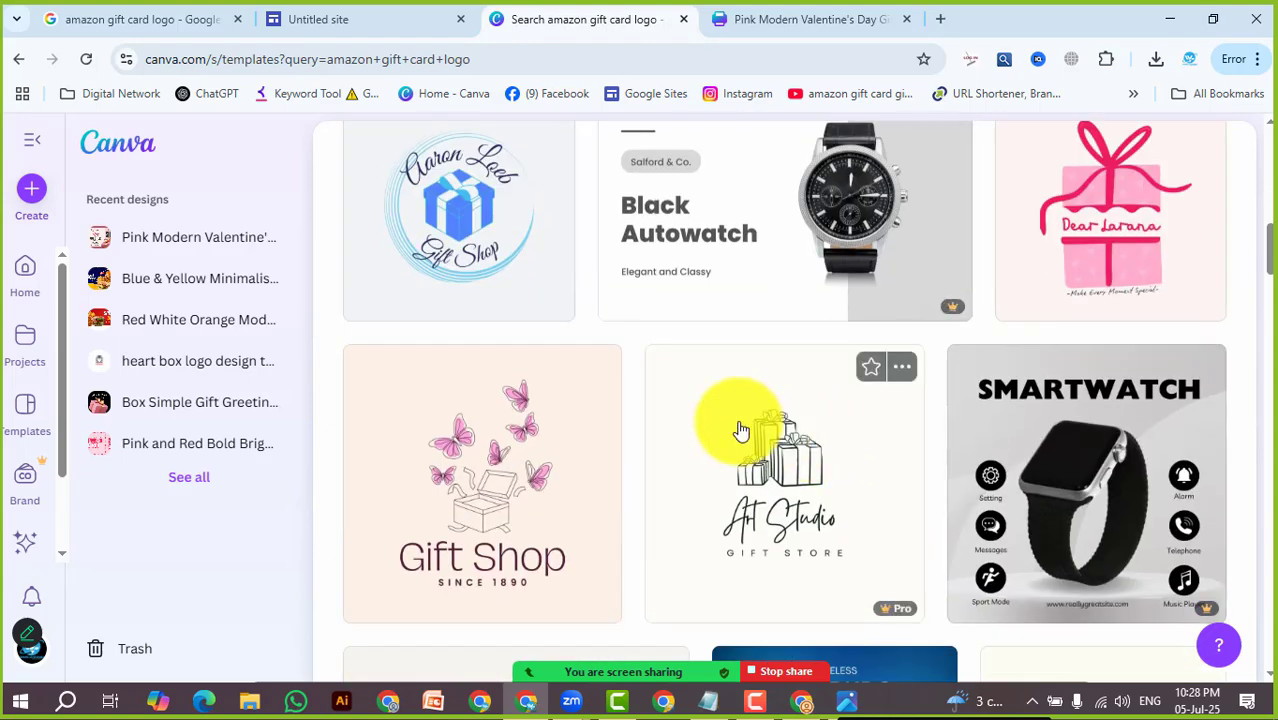
scroll(605, 513, "down", 6)
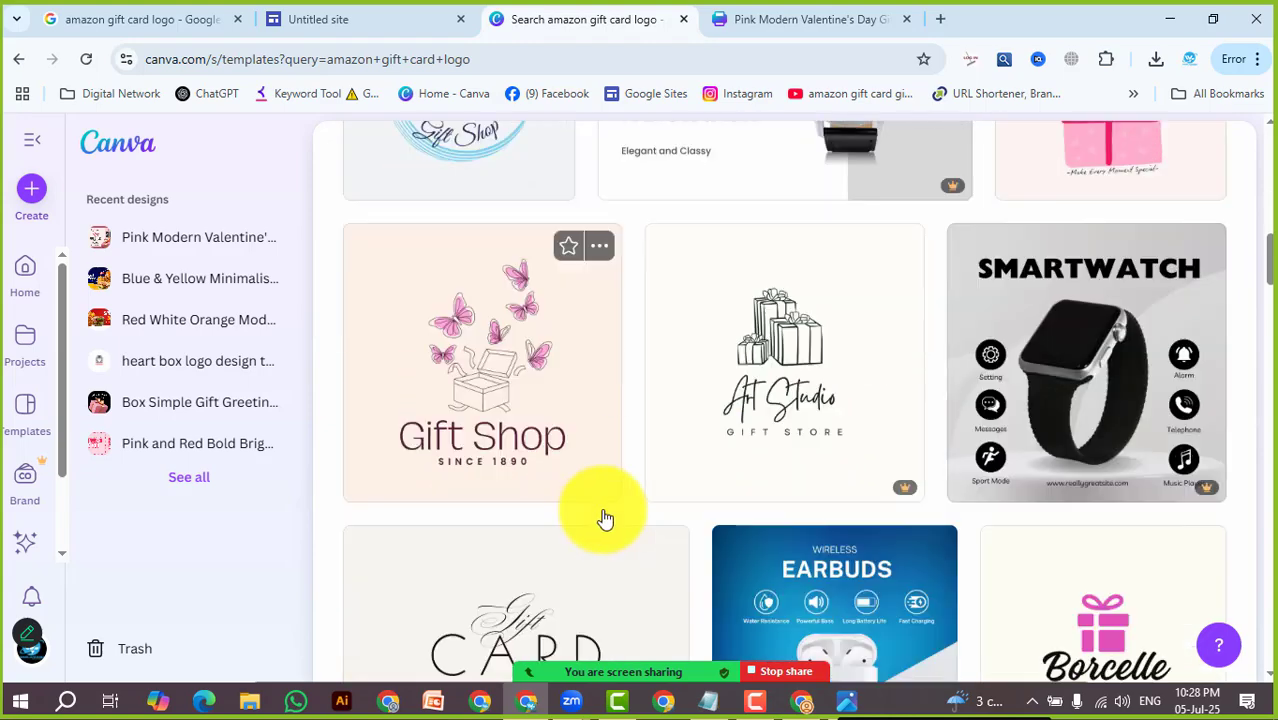
scroll(565, 455, "down", 3)
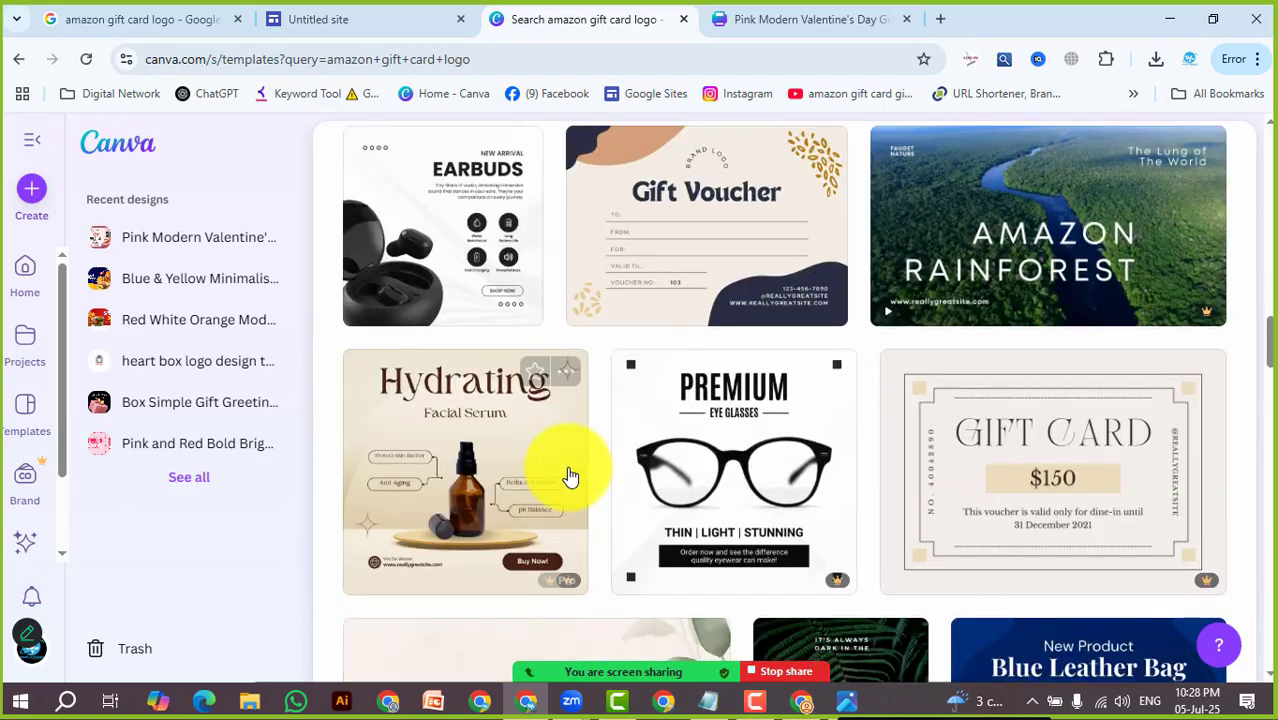
scroll(730, 438, "down", 3)
scroll(835, 432, "down", 9)
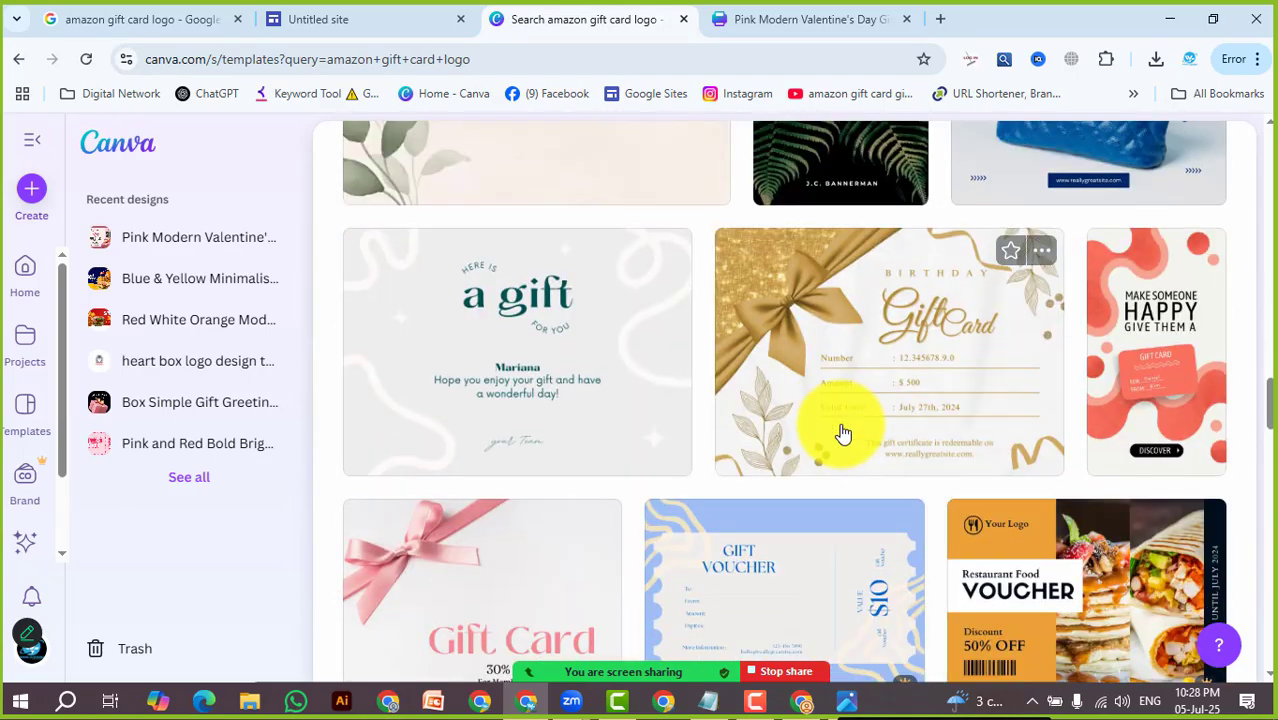
scroll(829, 437, "up", 9)
scroll(830, 437, "down", 2)
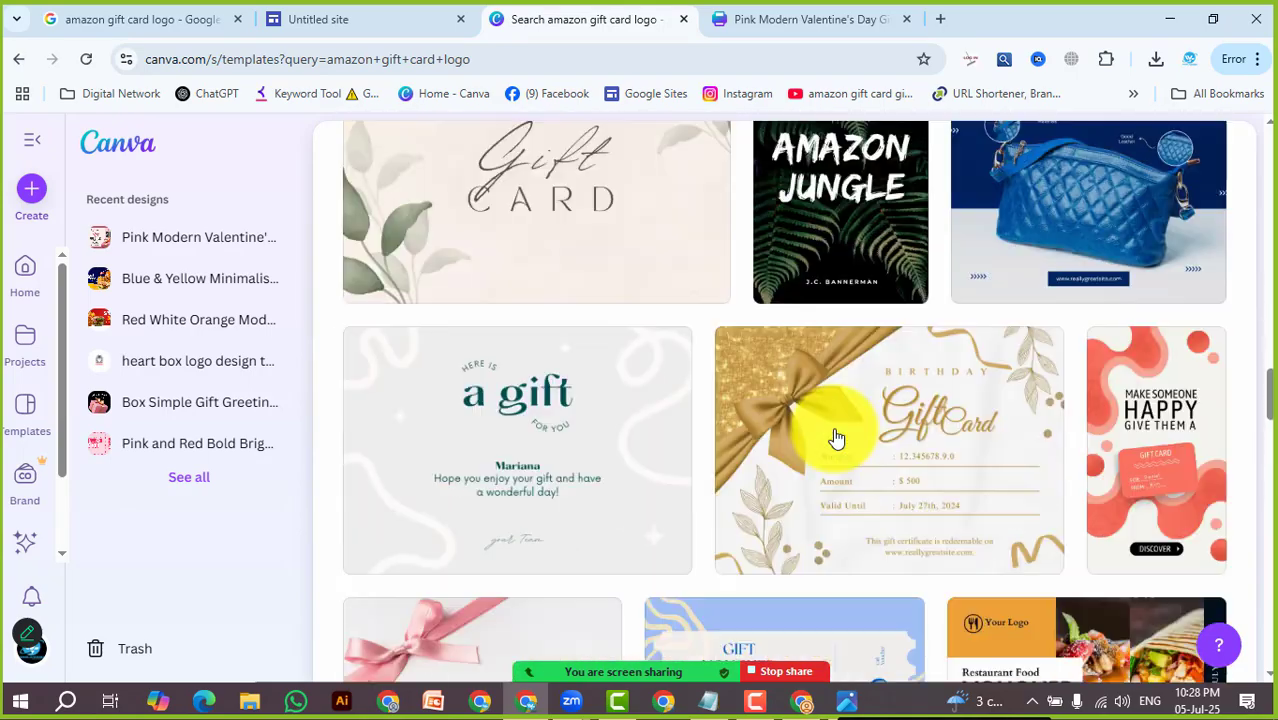
scroll(836, 434, "up", 5)
scroll(835, 438, "down", 8)
scroll(835, 438, "up", 6)
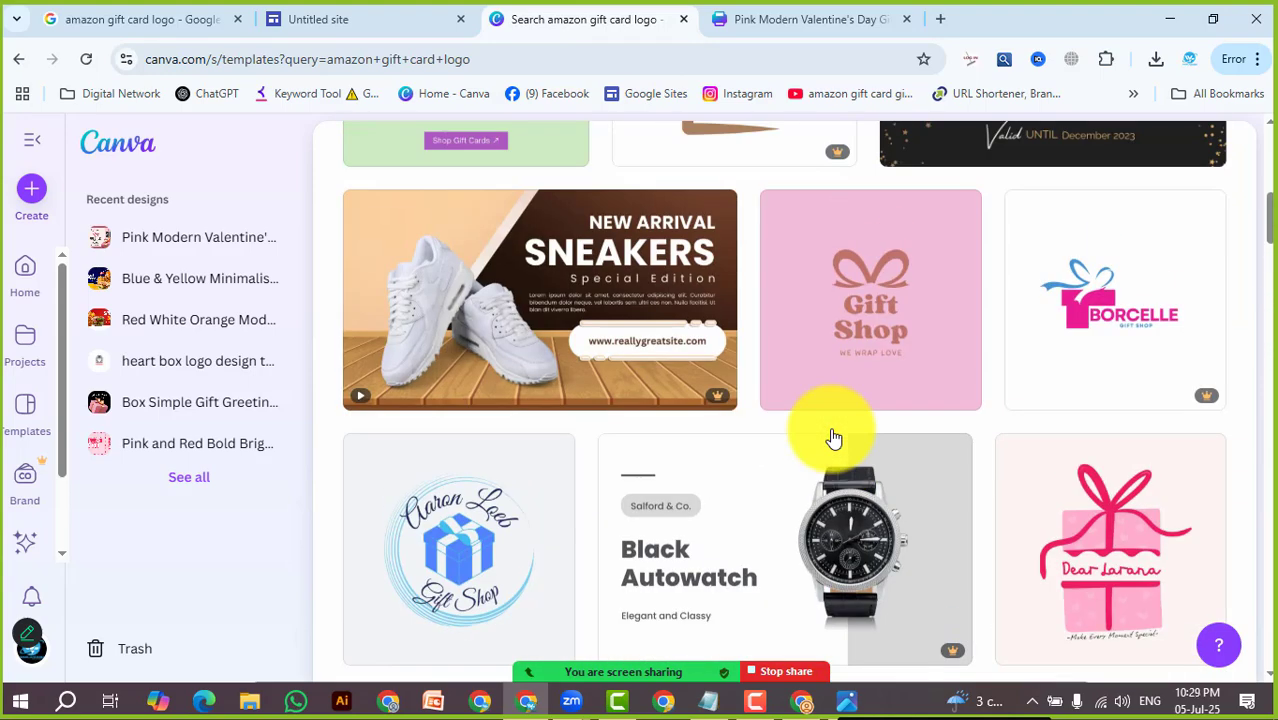
scroll(834, 438, "down", 3)
scroll(833, 436, "up", 6)
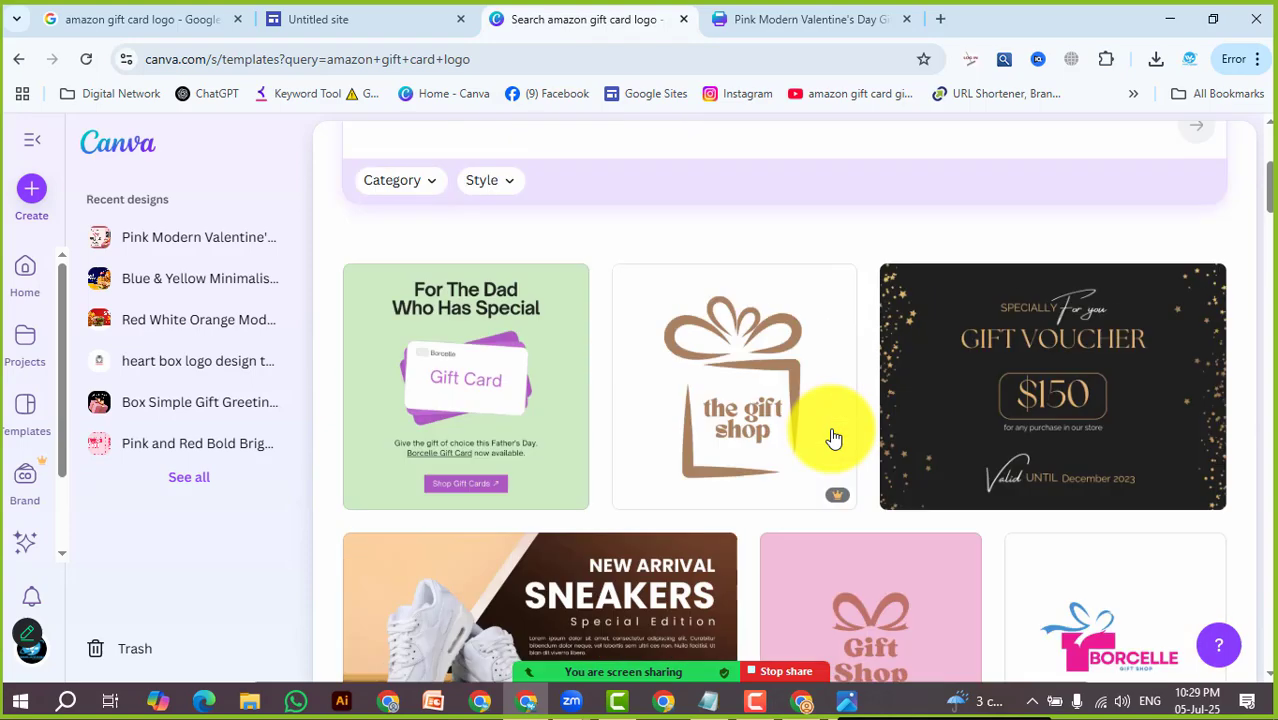
scroll(788, 531, "down", 3)
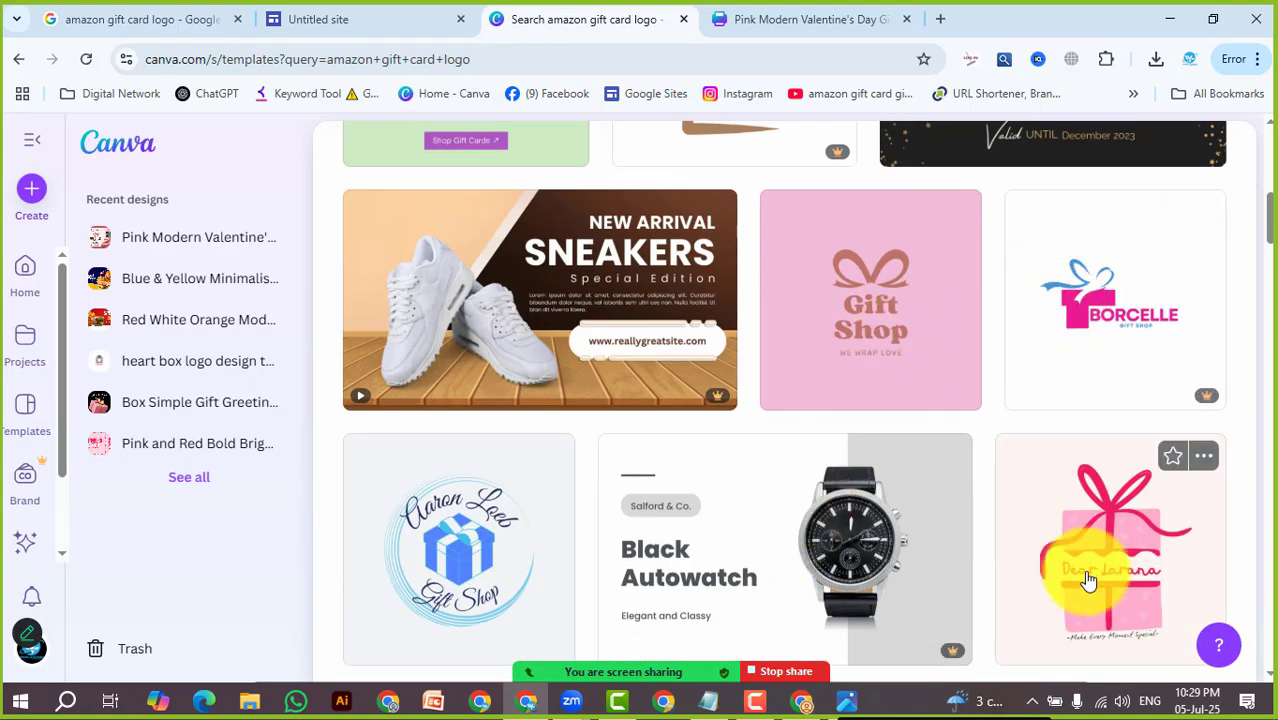
scroll(941, 536, "down", 3)
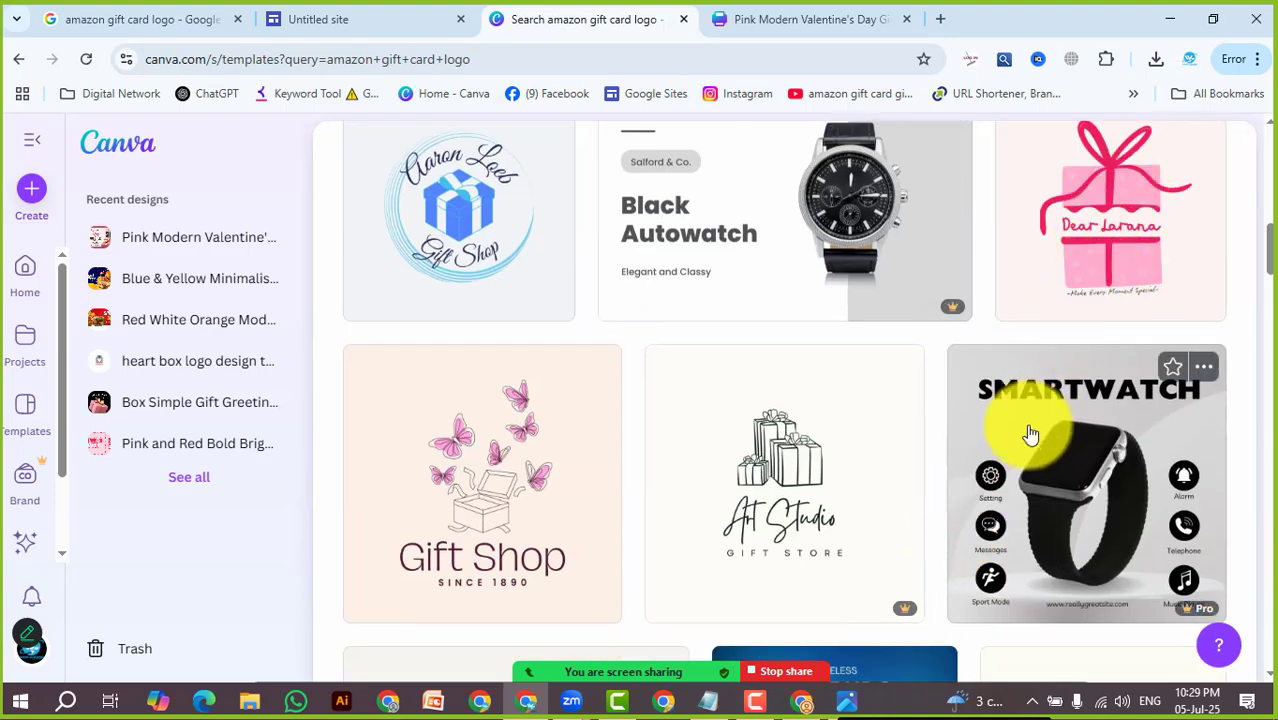
scroll(851, 465, "down", 1)
scroll(851, 465, "down", 3)
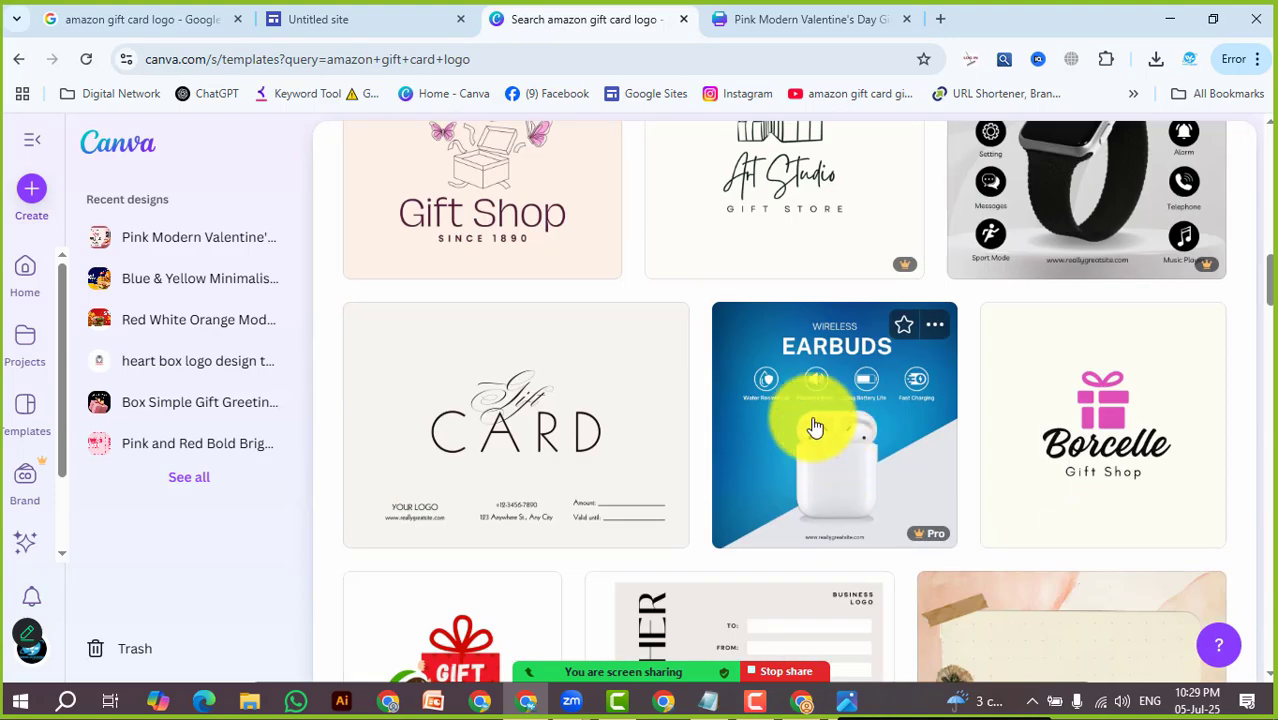
Preview the Pink White Simple Illustrative Gift Shop Logo, browse its similar designs and start customizing the Red and Cream Playful Gift Shop Logo
left_click(1116, 465)
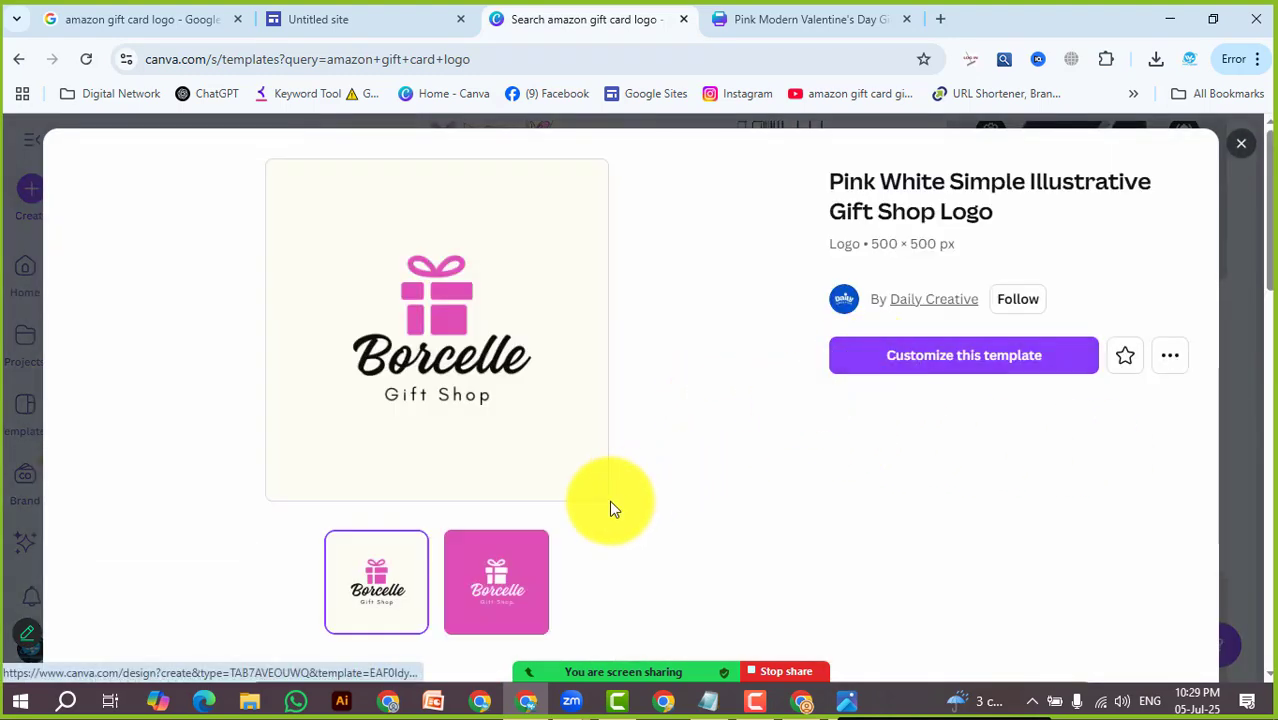
scroll(600, 515, "down", 5)
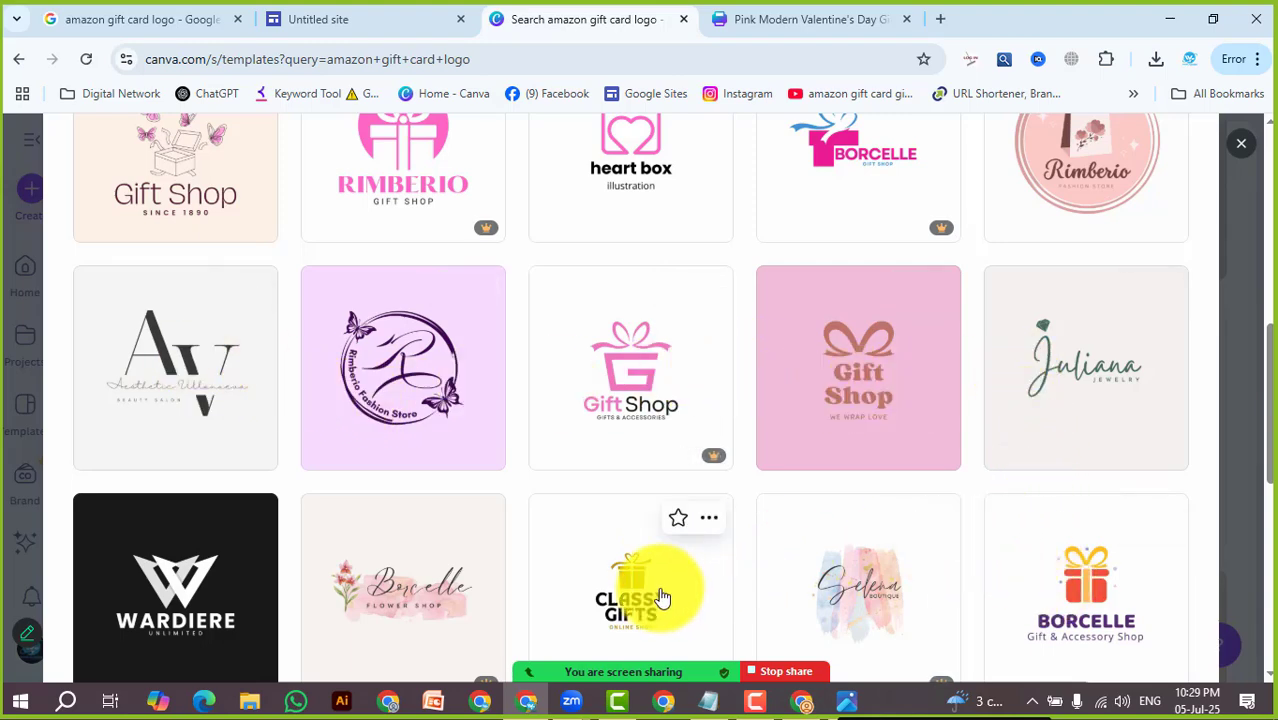
scroll(665, 545, "up", 3)
scroll(670, 510, "down", 6)
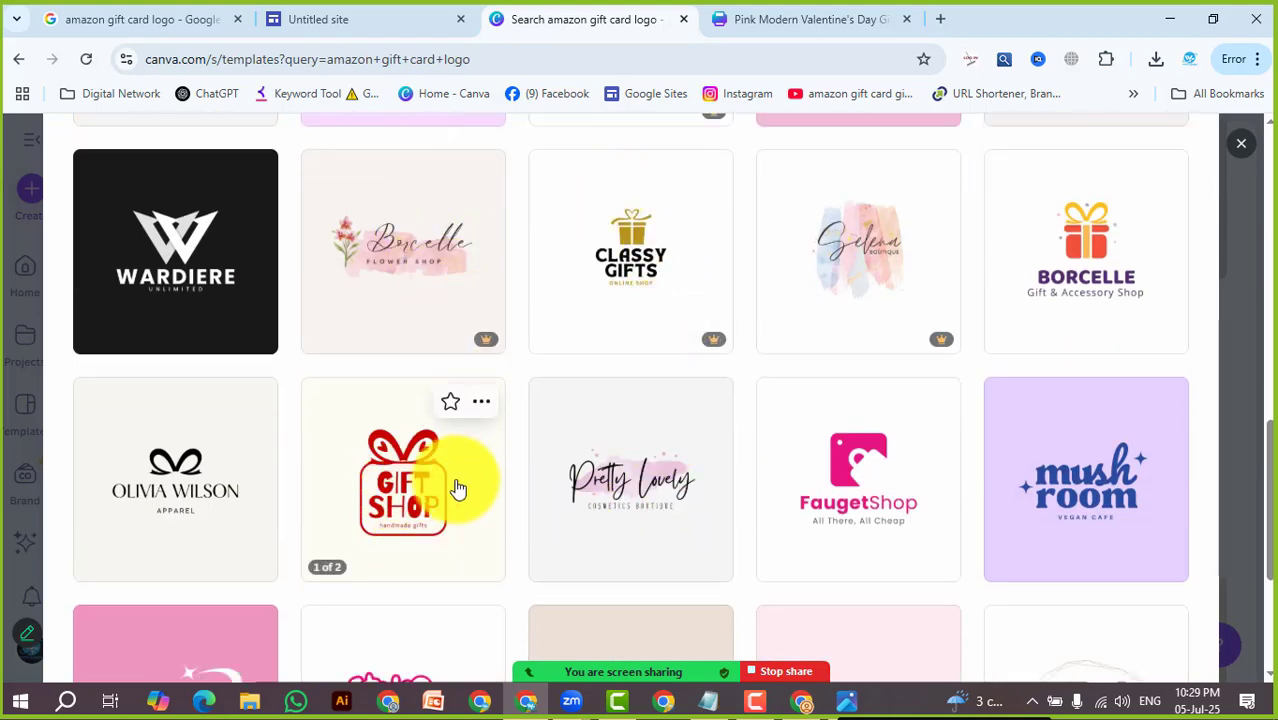
left_click(385, 495)
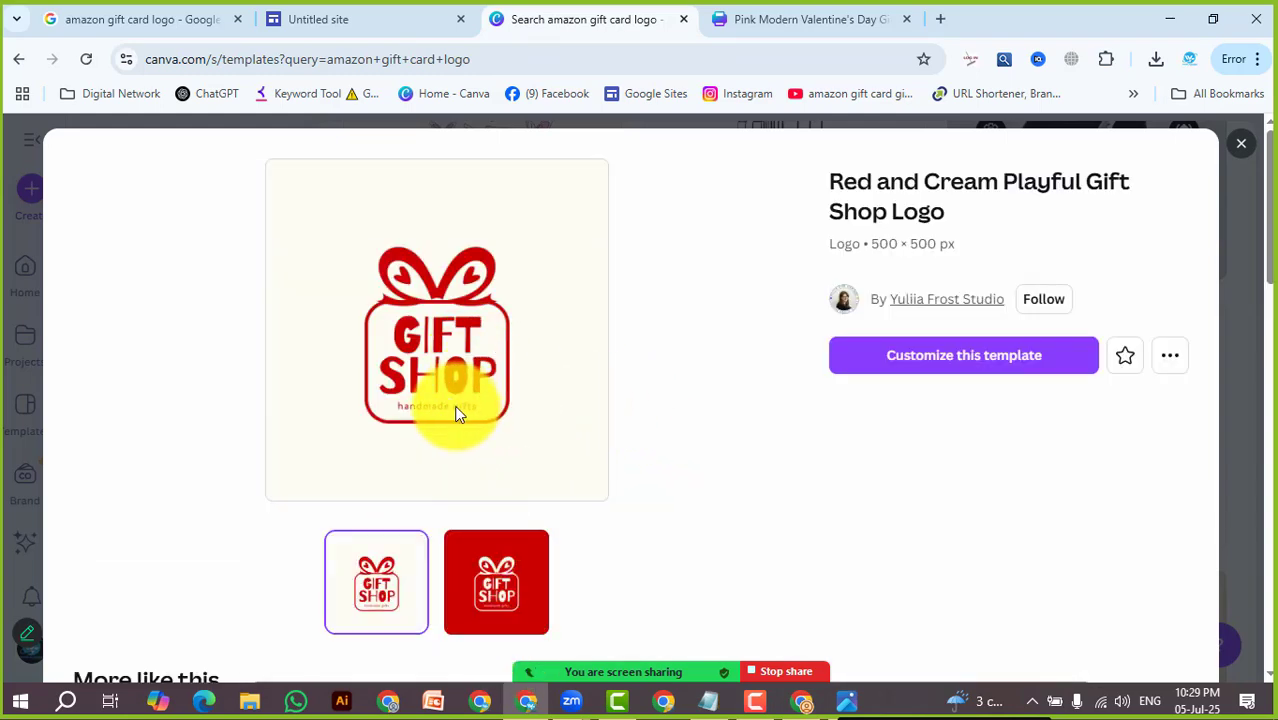
left_click(924, 362)
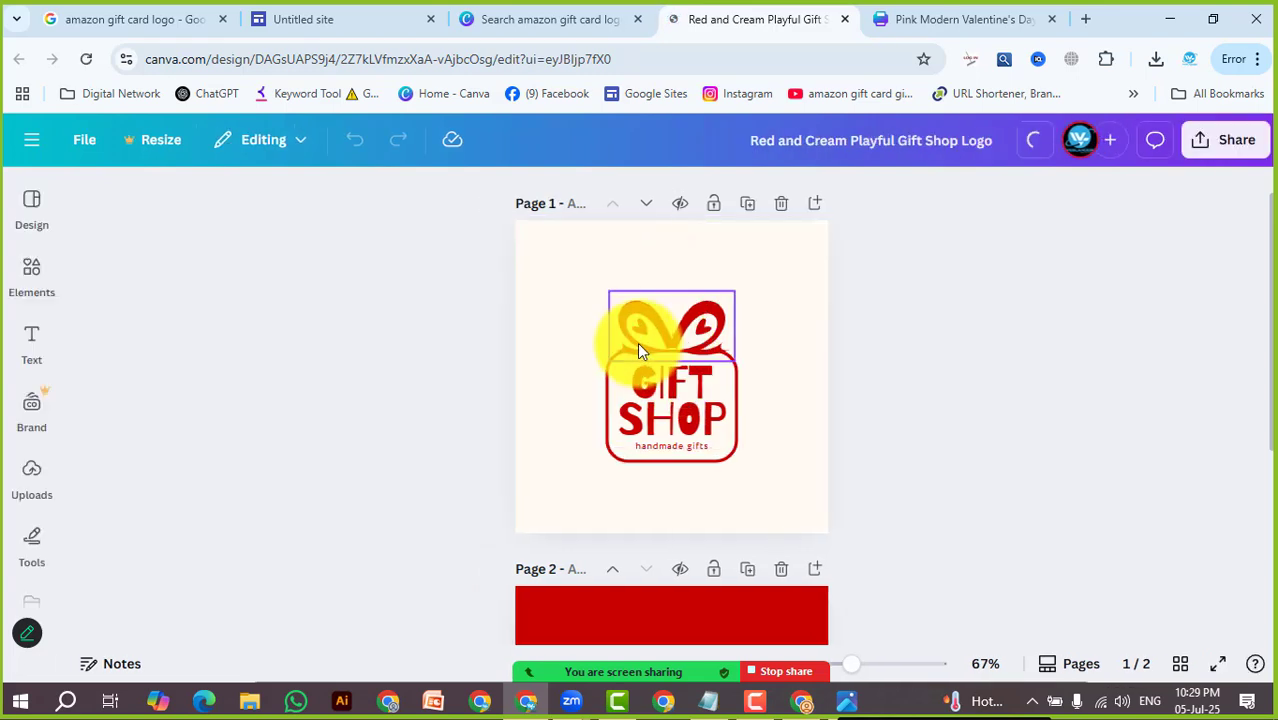
Search the design elements for "gift box" and show all matching graphics
left_click(26, 262)
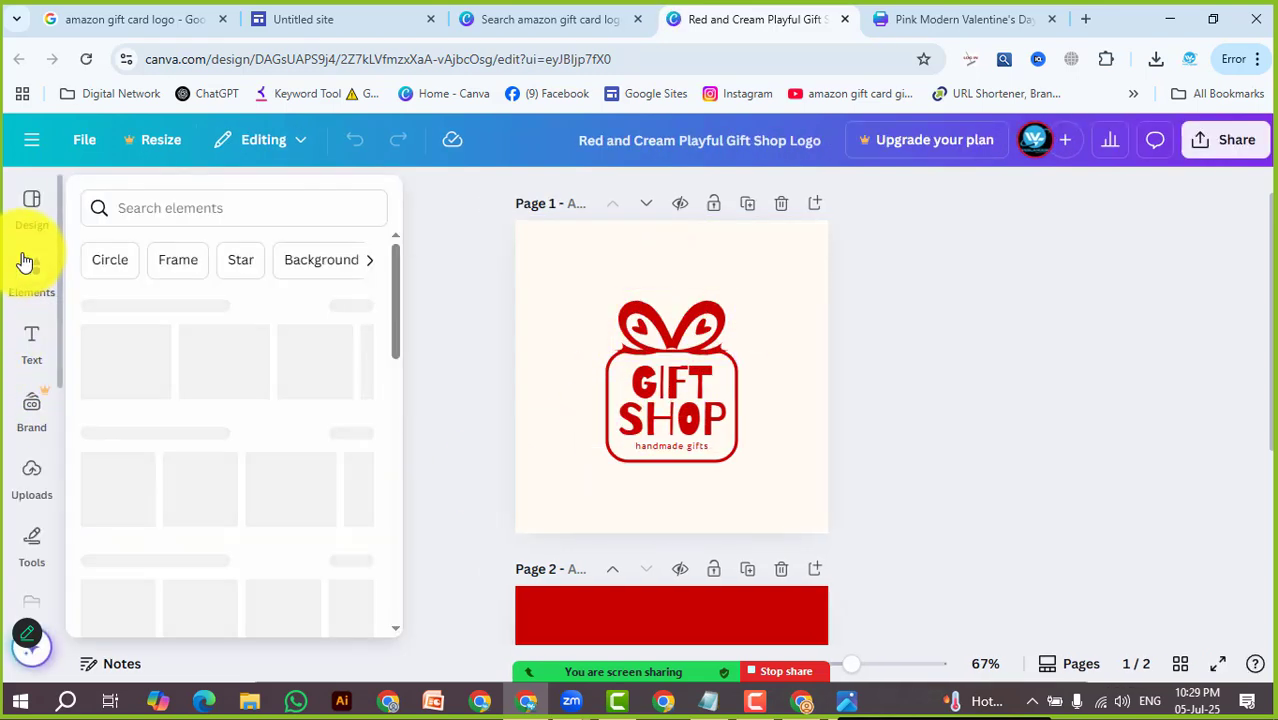
left_click(170, 201)
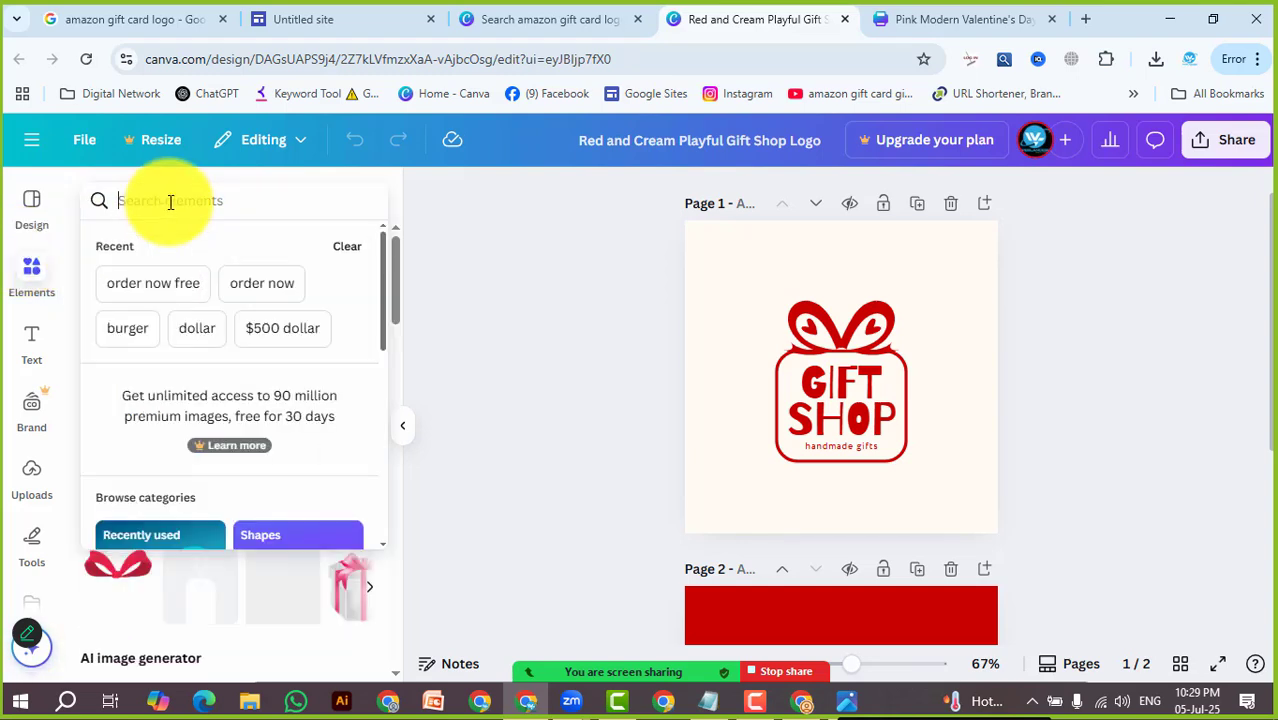
type("gift")
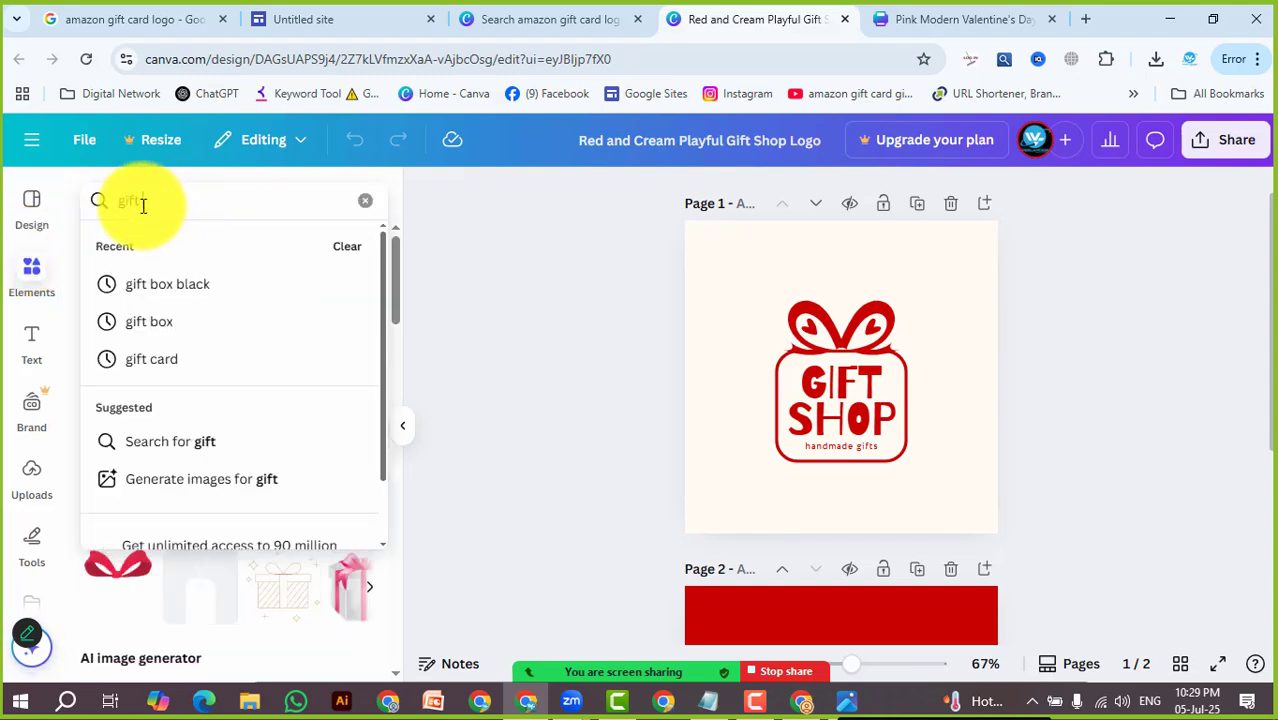
left_click(157, 322)
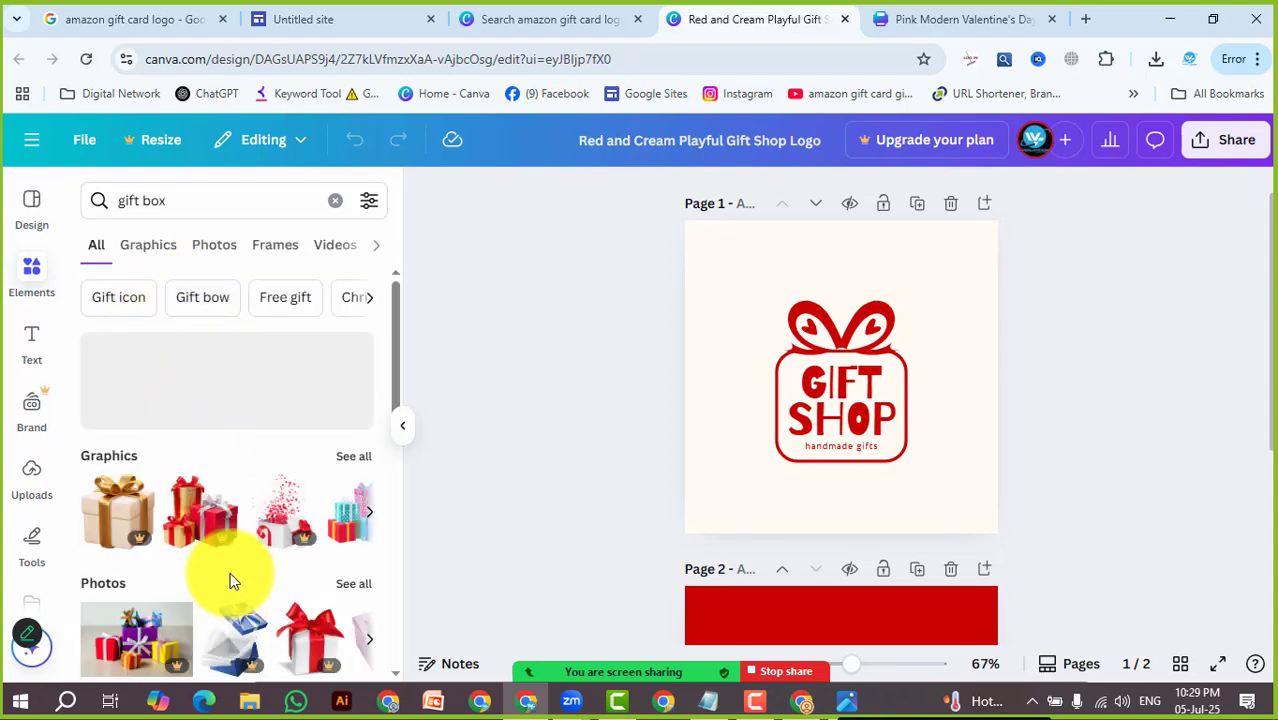
left_click(366, 458)
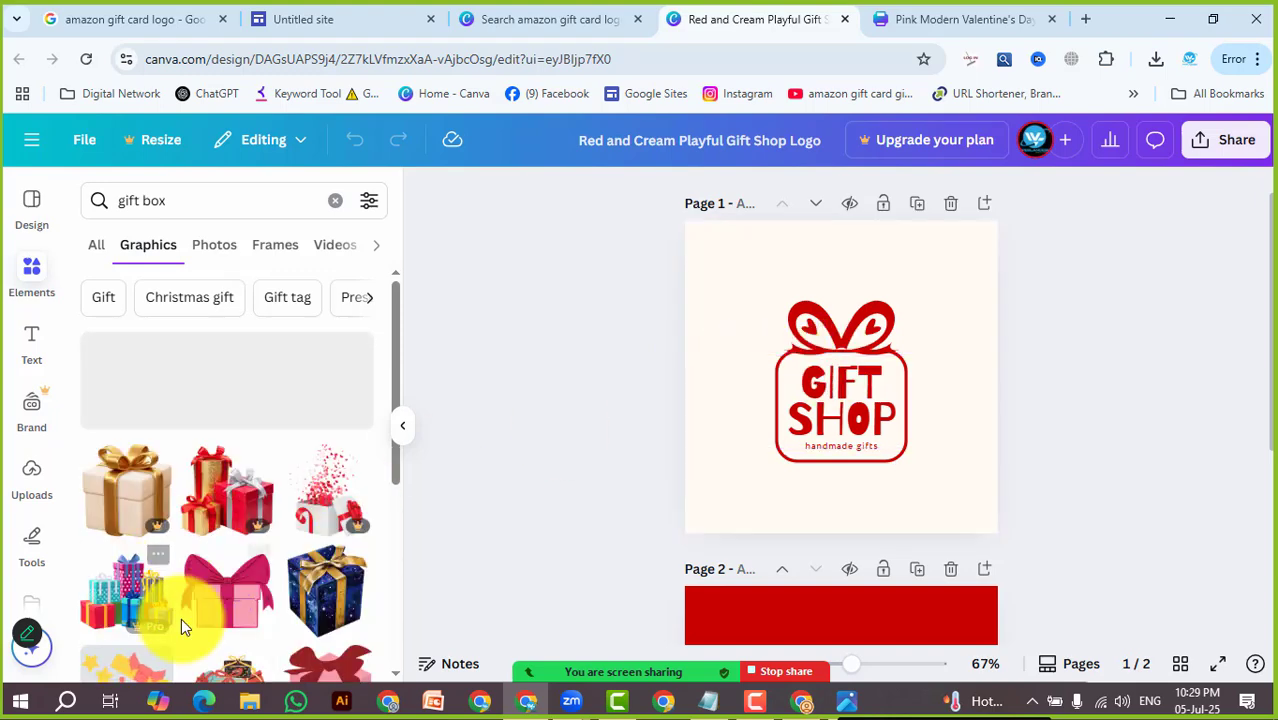
Find the dark green gift box with the brown bow among the graphics and add it to page 1 of the logo
scroll(180, 621, "down", 5)
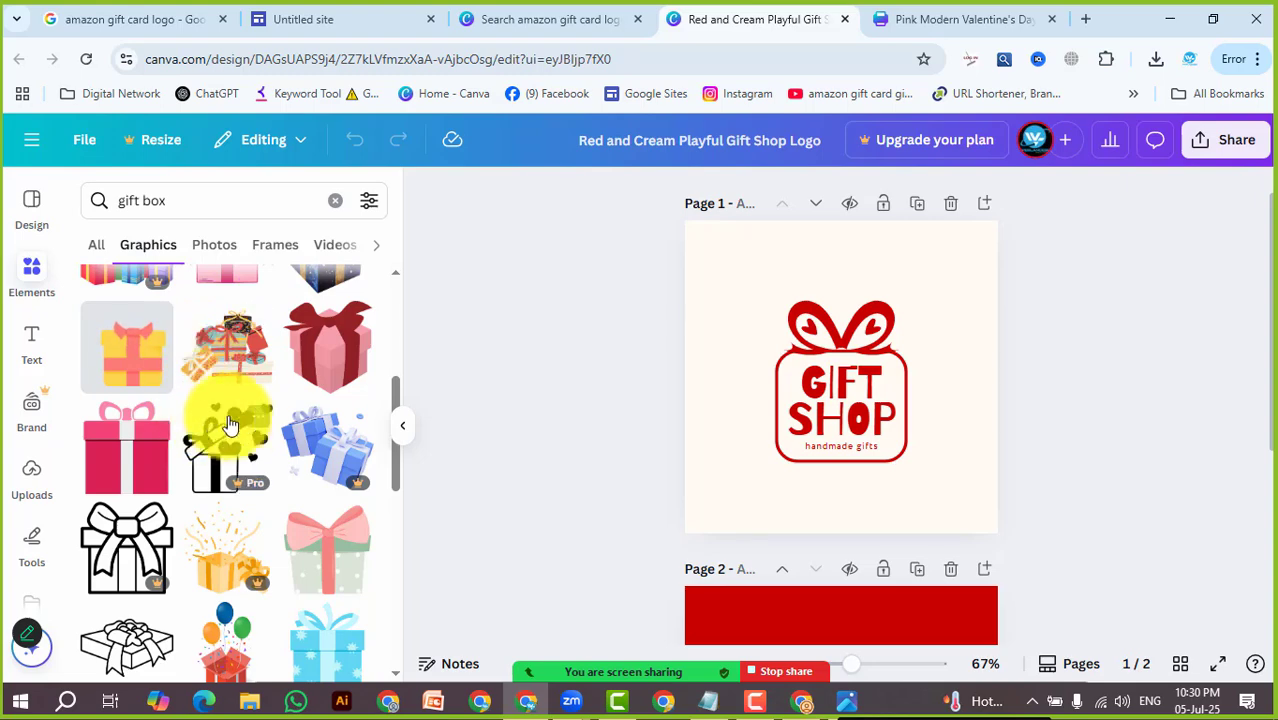
scroll(230, 575, "down", 1)
scroll(230, 575, "down", 3)
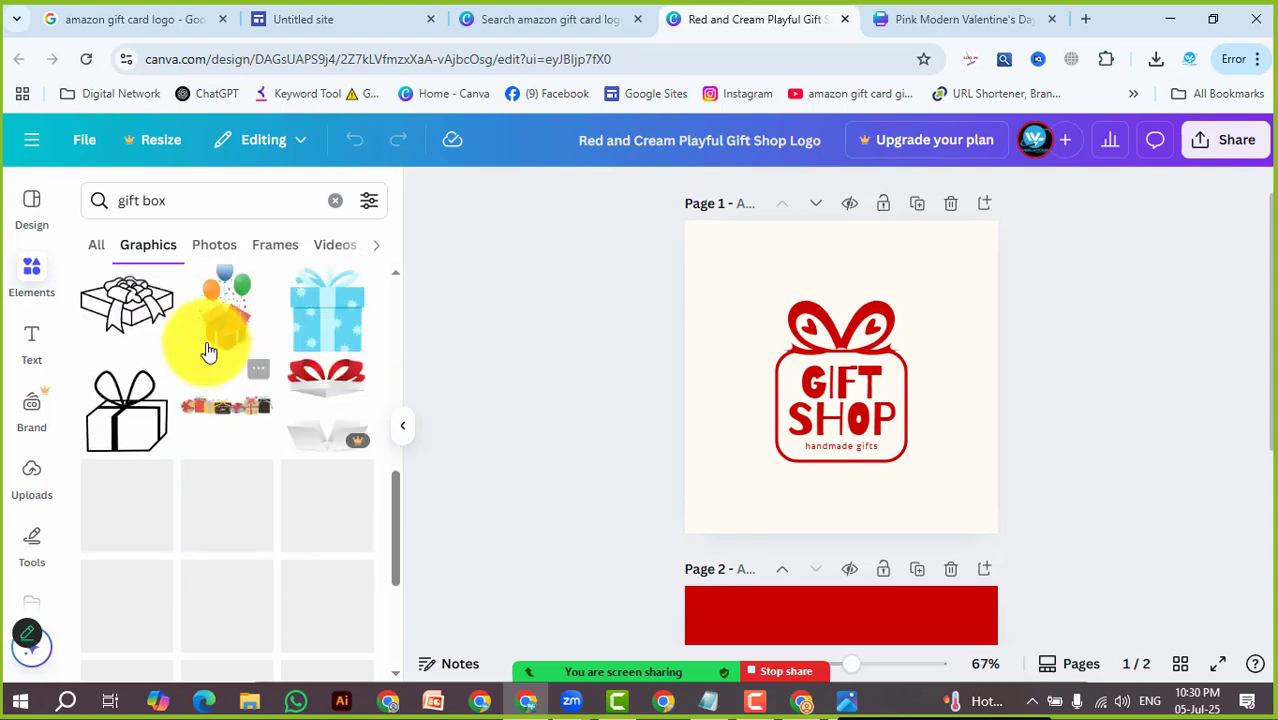
scroll(143, 540, "down", 3)
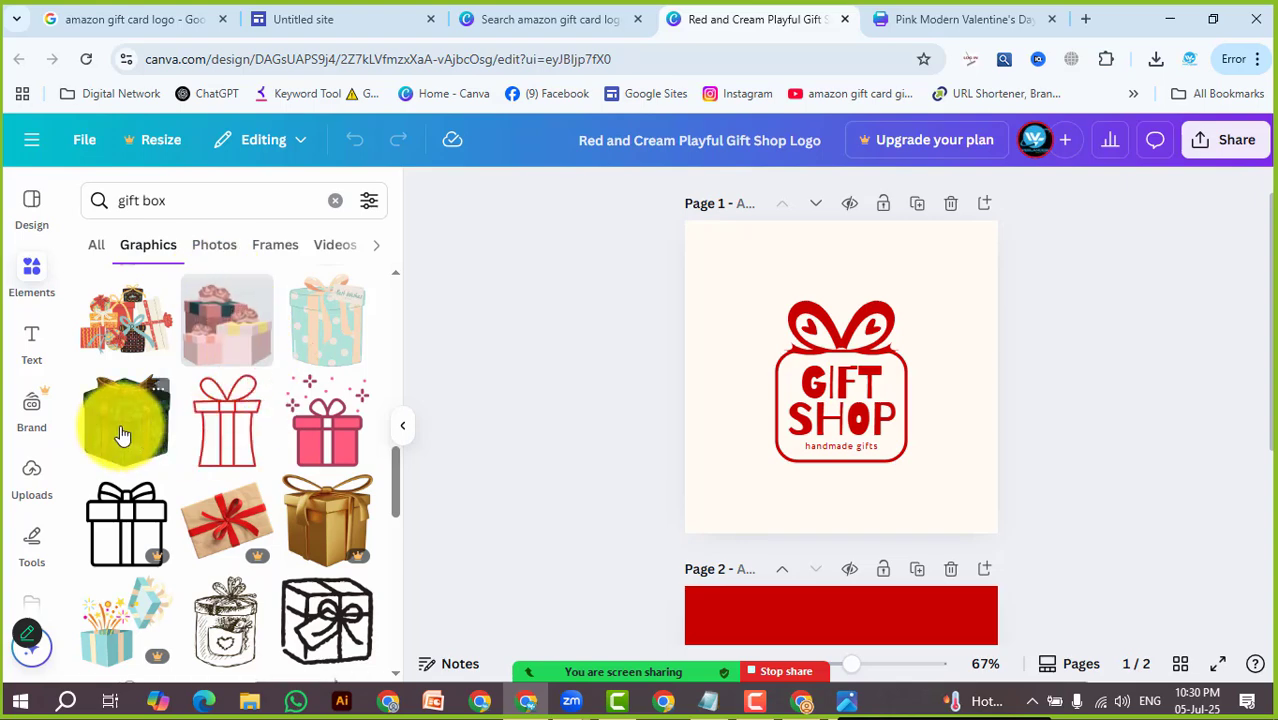
left_click_drag(120, 435, 730, 402)
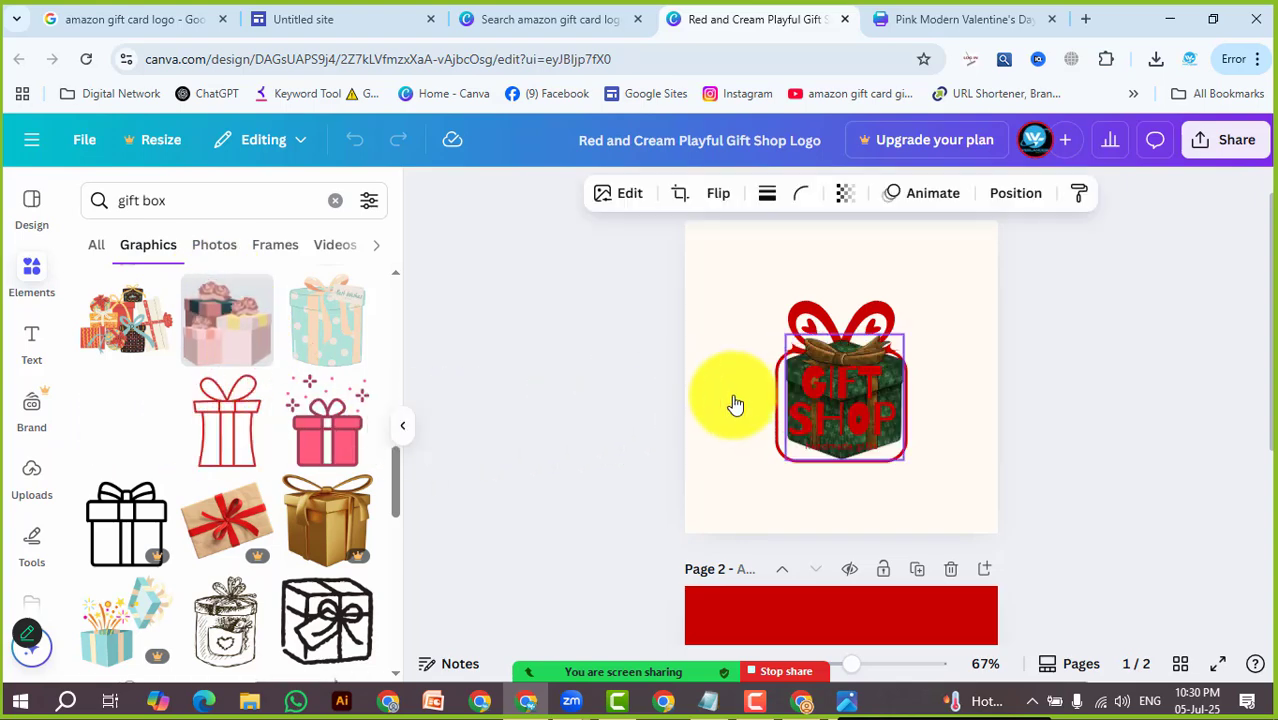
left_click(904, 497)
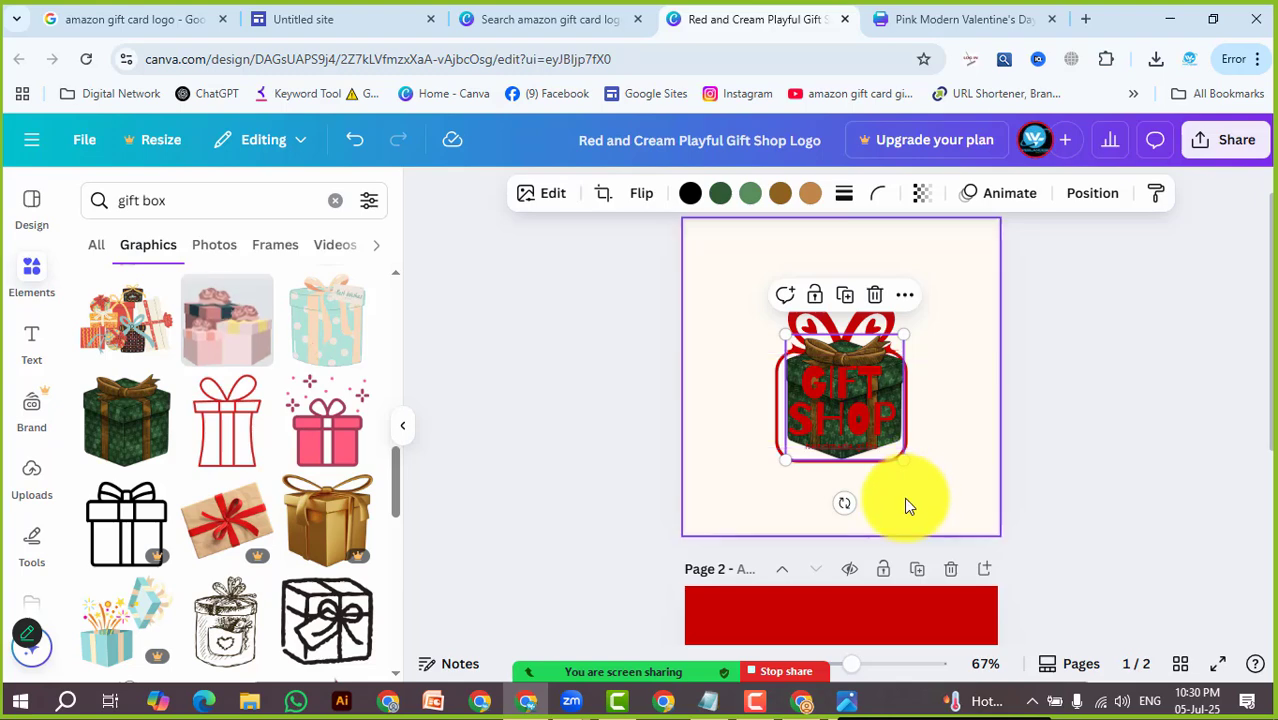
Delete the "GIFT SHOP" text from page 1 and move the green gift box to the lower-right part of the page
left_click(848, 322)
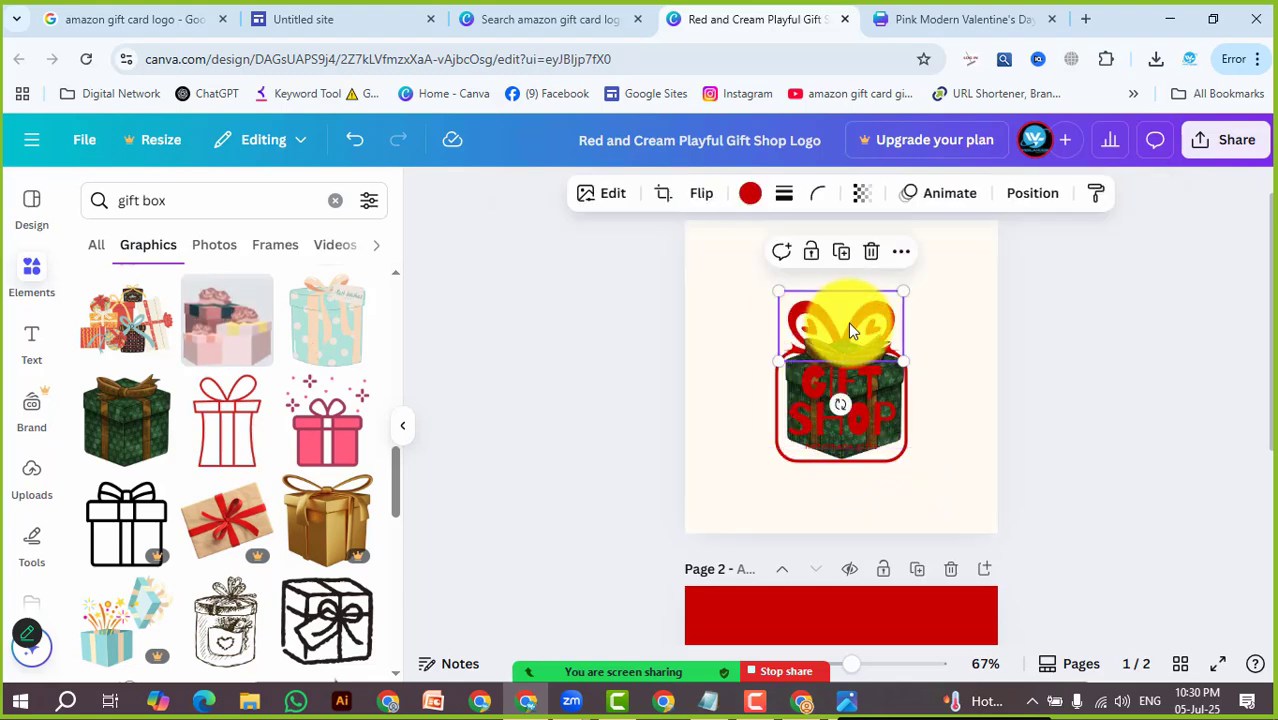
left_click(904, 465)
left_click(874, 379)
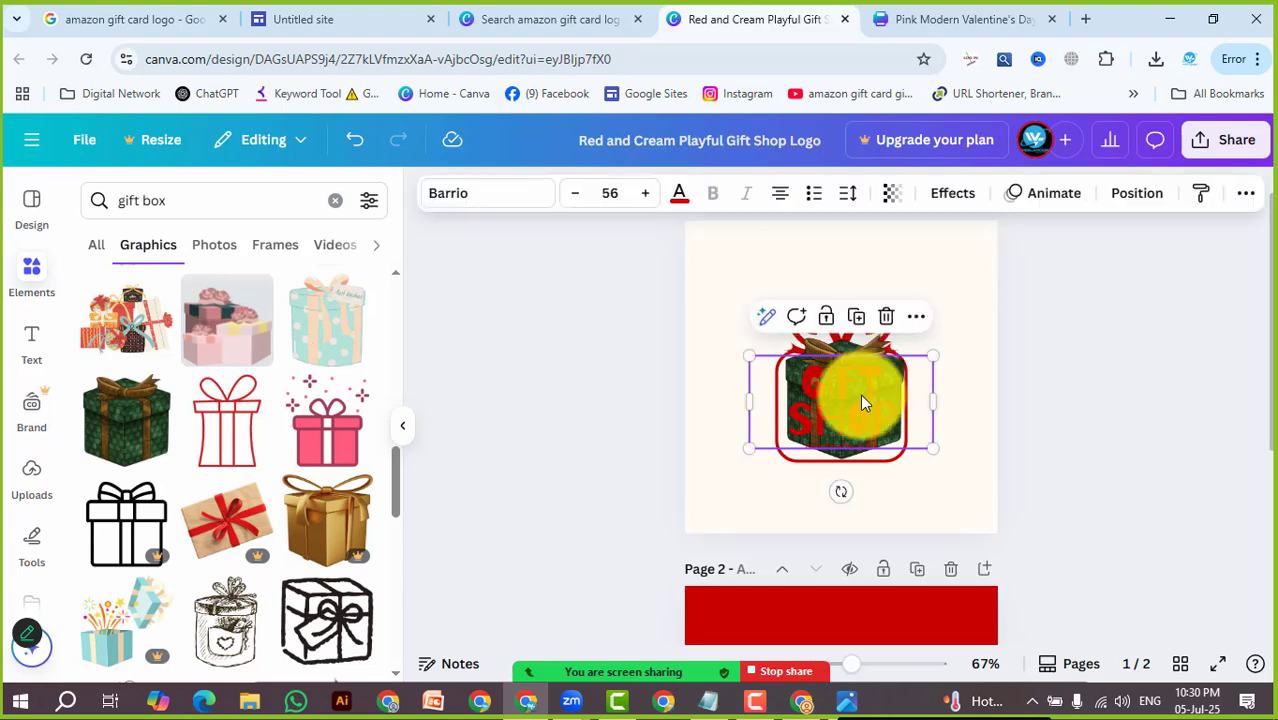
key("Delete")
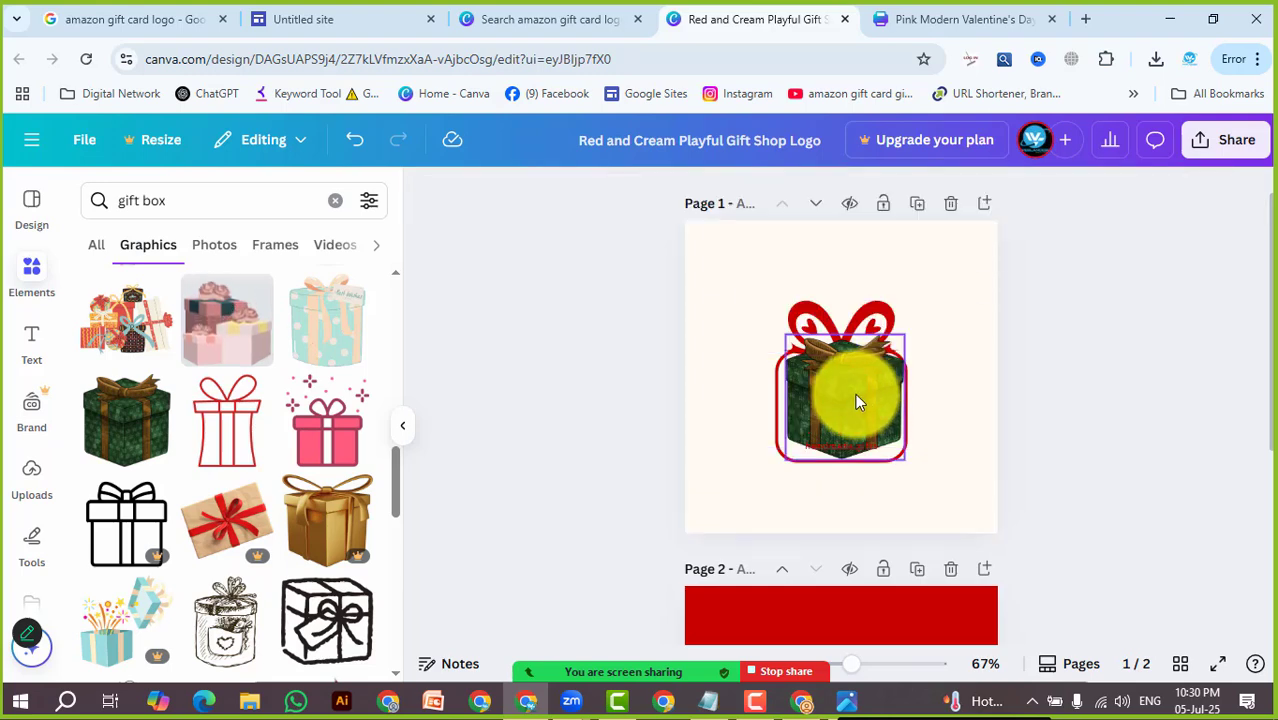
left_click(855, 393)
left_click_drag(855, 393, 920, 524)
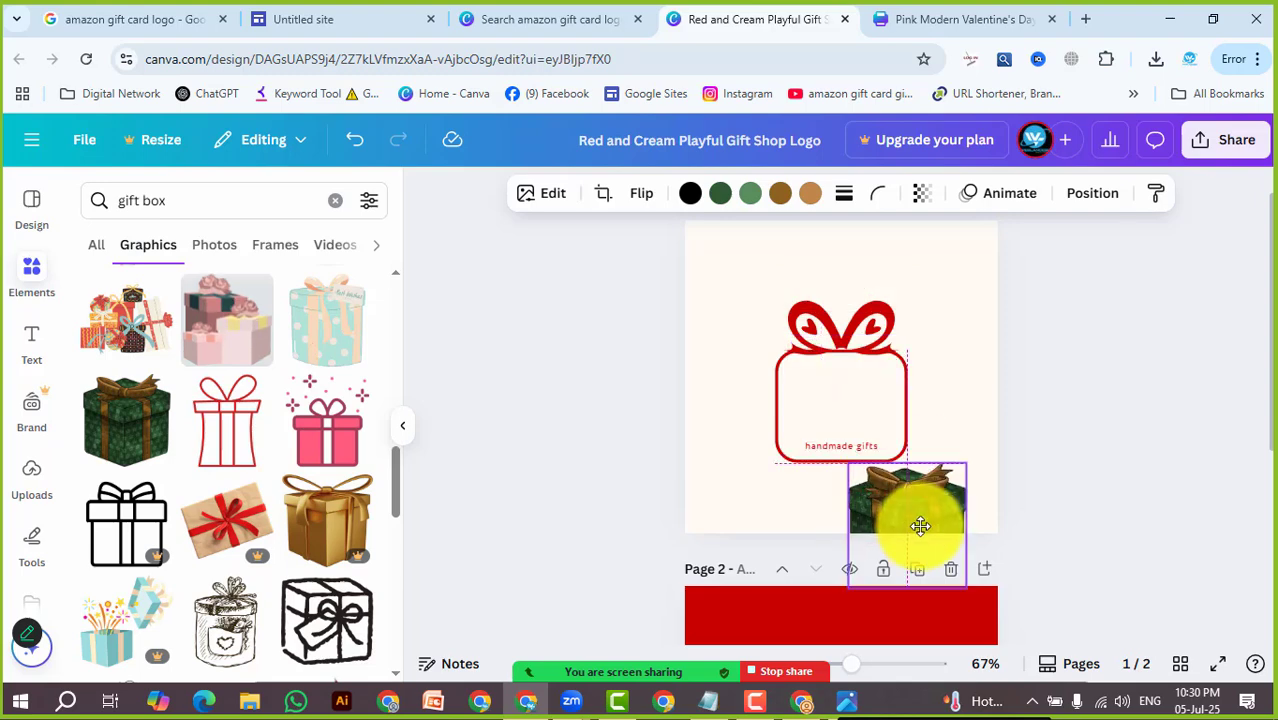
Delete the red bow, the rounded red box outline and the two small hearts from page 1
left_click(858, 354)
key("Delete")
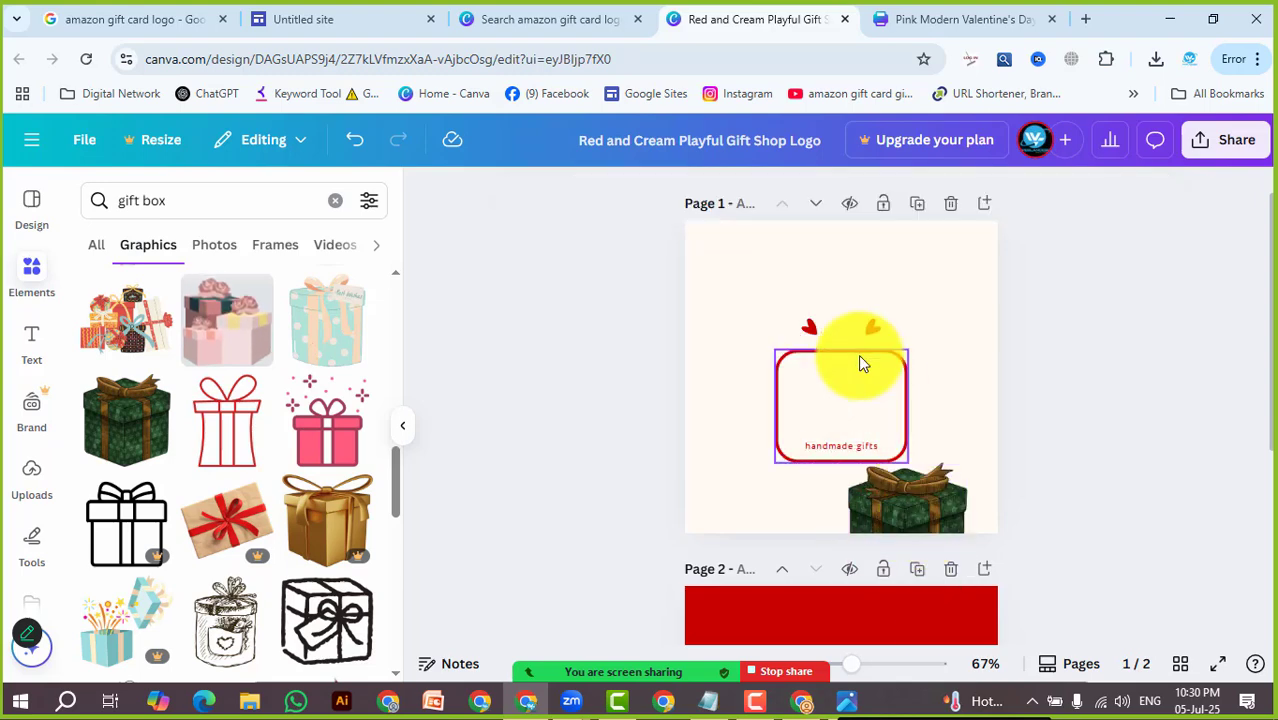
left_click(854, 352)
key("Delete")
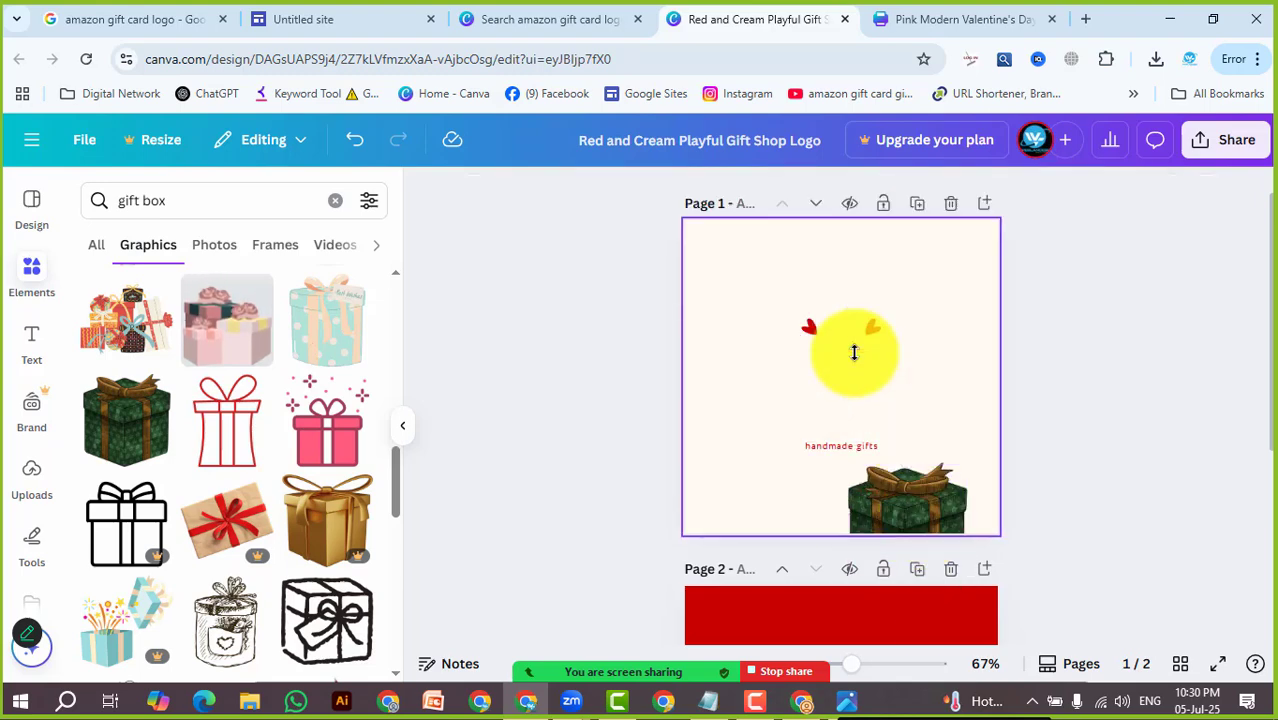
mouse_move(854, 352)
left_mouse_down()
mouse_move(901, 349)
mouse_move(857, 332)
left_mouse_up()
left_click(789, 327)
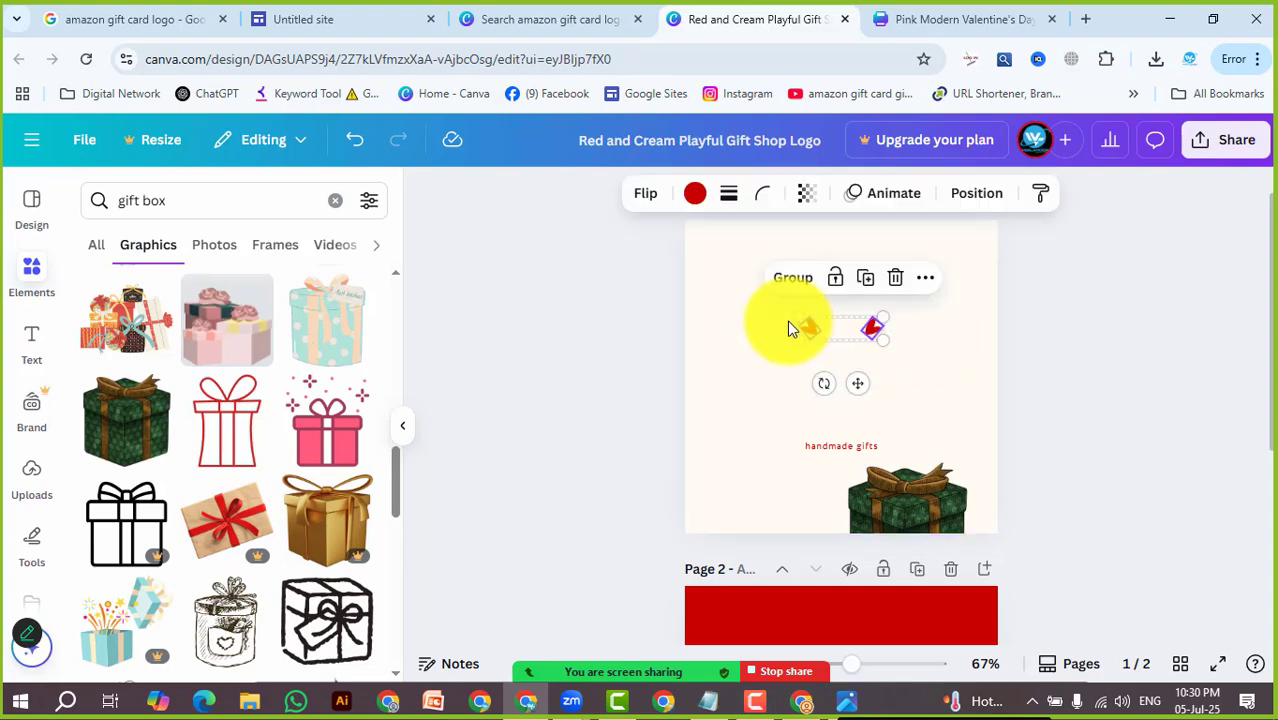
key("Delete")
Delete the "handmade gifts" text and move the green gift box to the centre of page 1
left_click(866, 487)
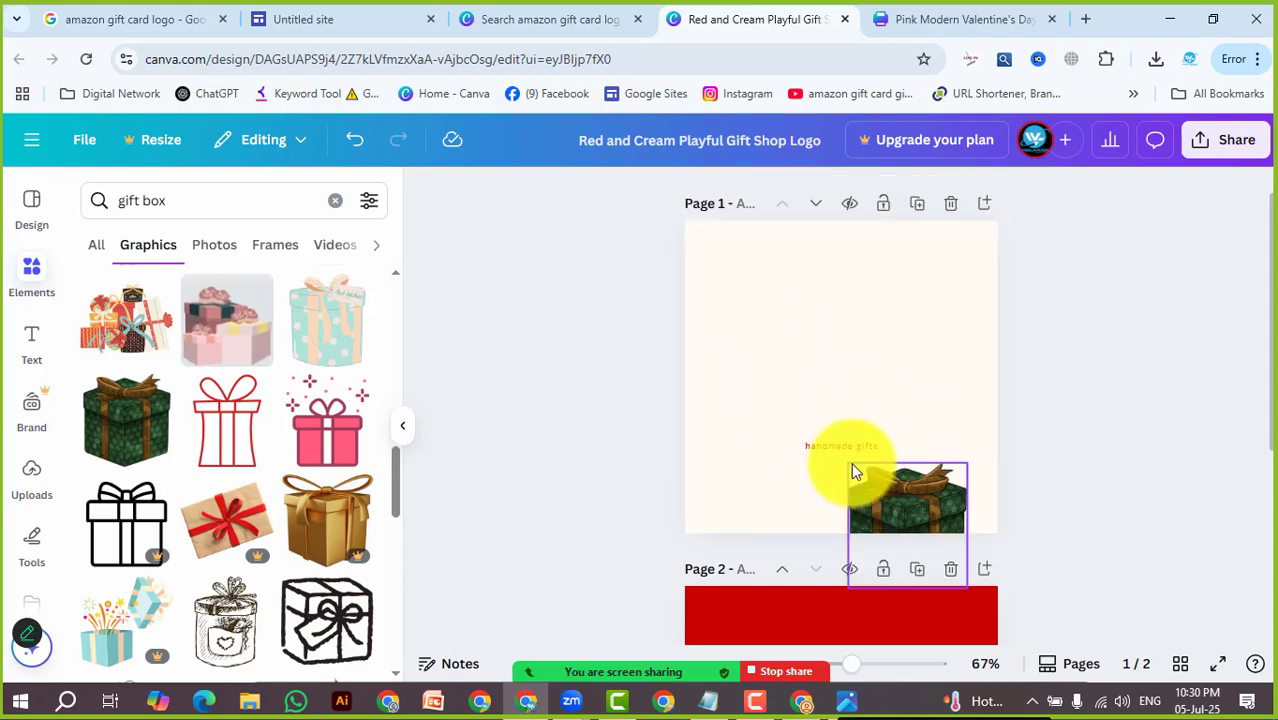
left_click(843, 450)
key("Delete")
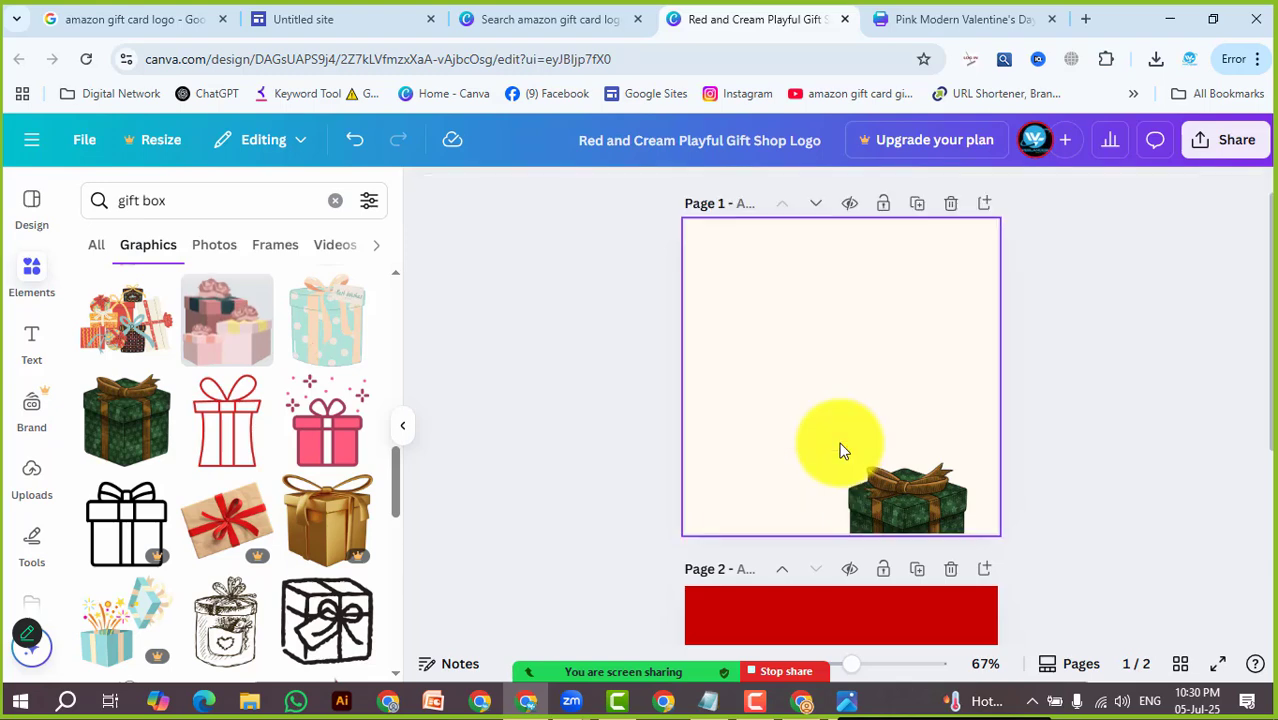
left_click_drag(936, 477, 866, 324)
left_click(961, 530)
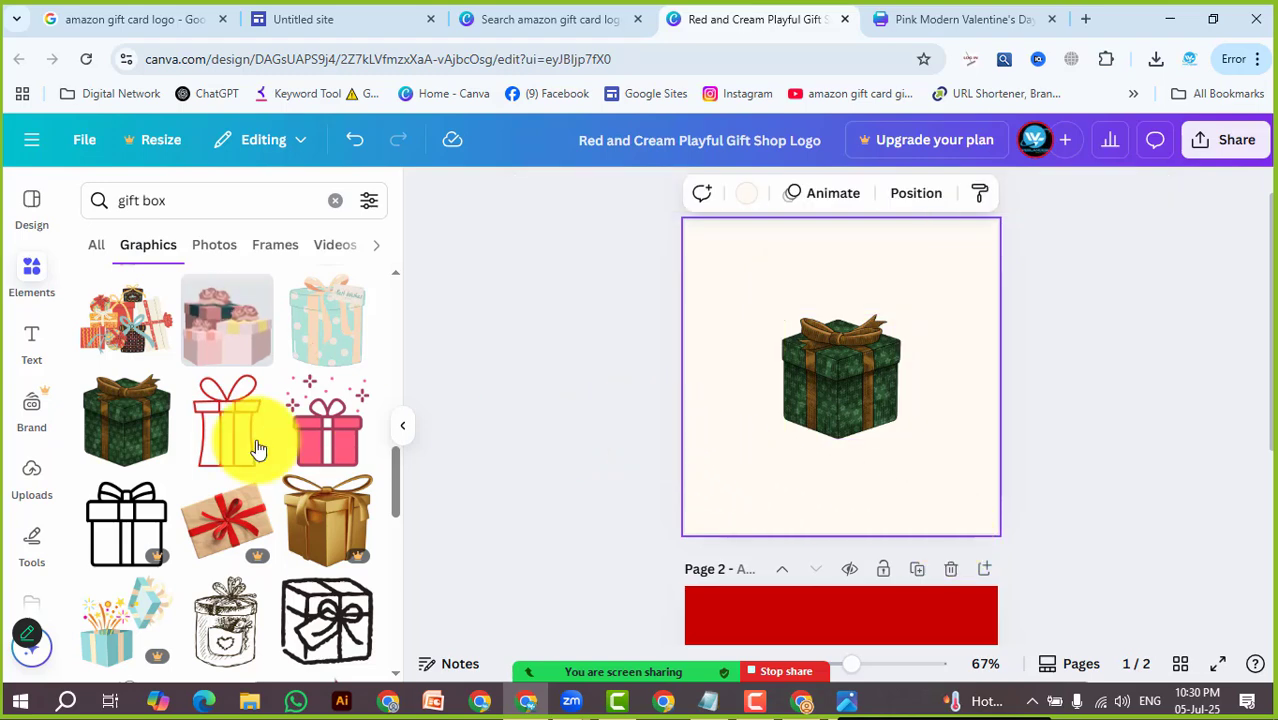
Browse the gift box graphics results for an alternative gift box for the logo
scroll(305, 490, "down", 3)
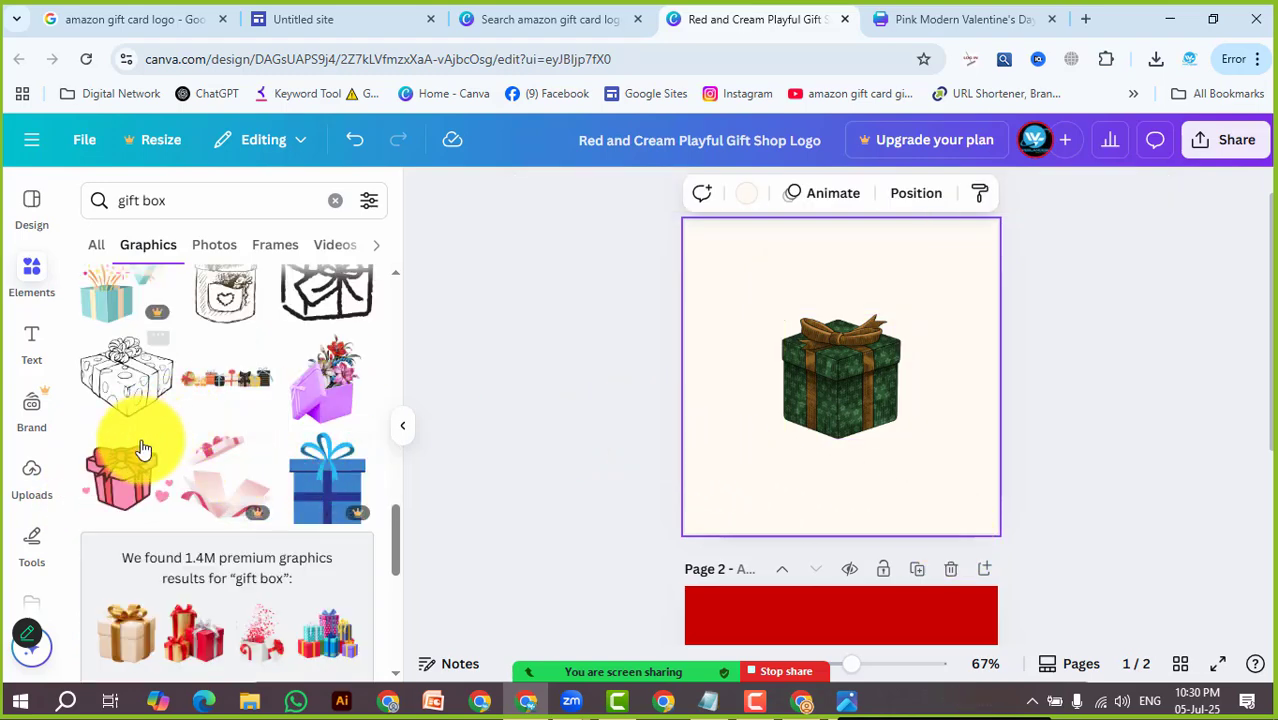
scroll(185, 470, "down", 6)
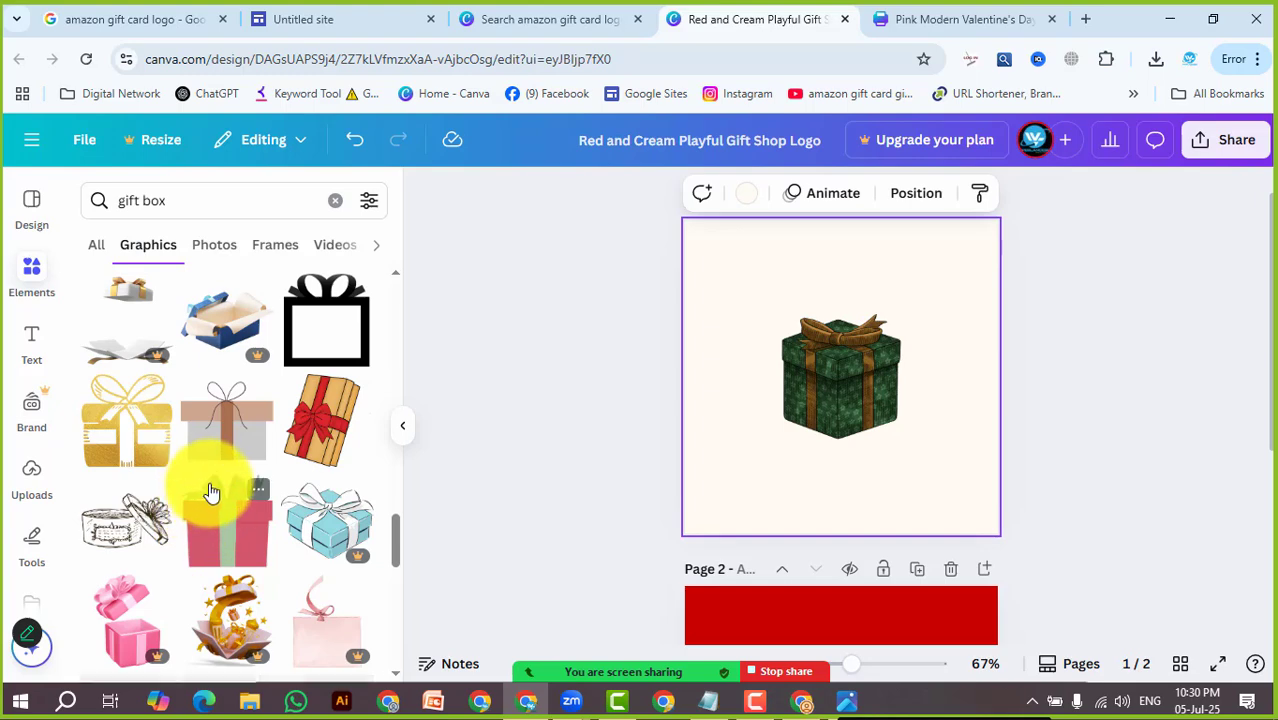
scroll(205, 490, "down", 3)
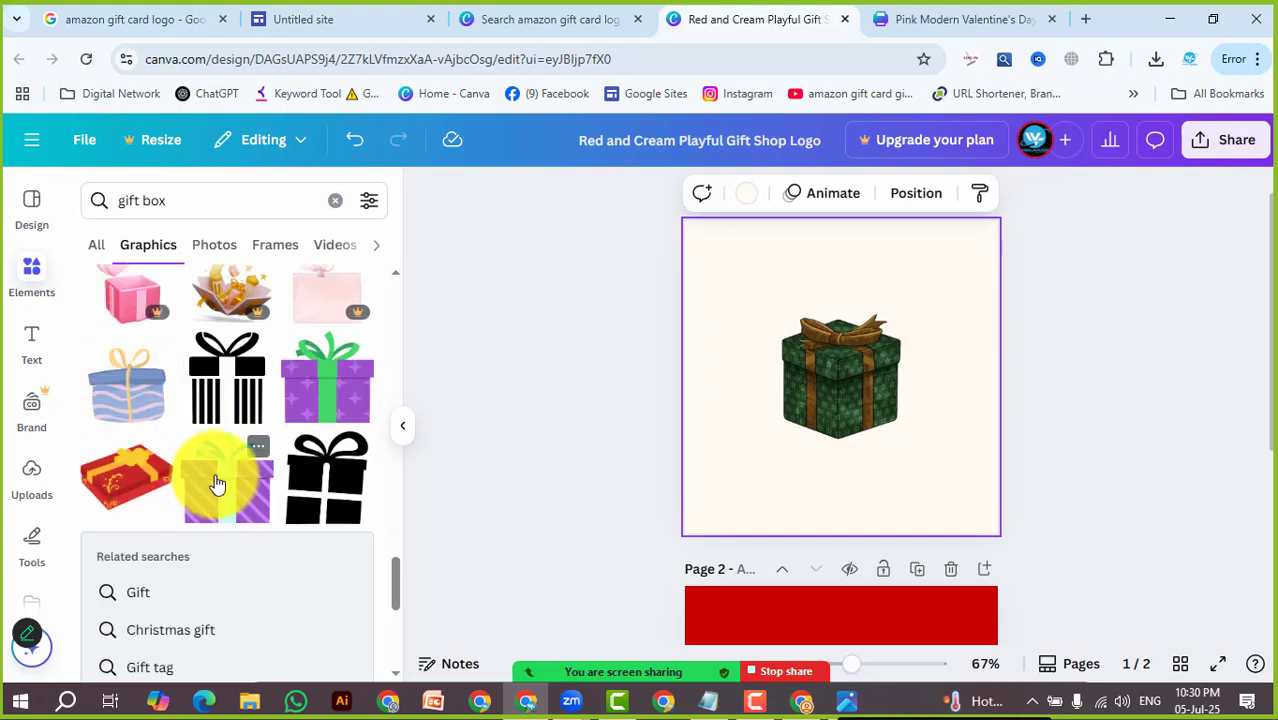
left_click_drag(258, 484, 790, 445)
left_click(844, 353)
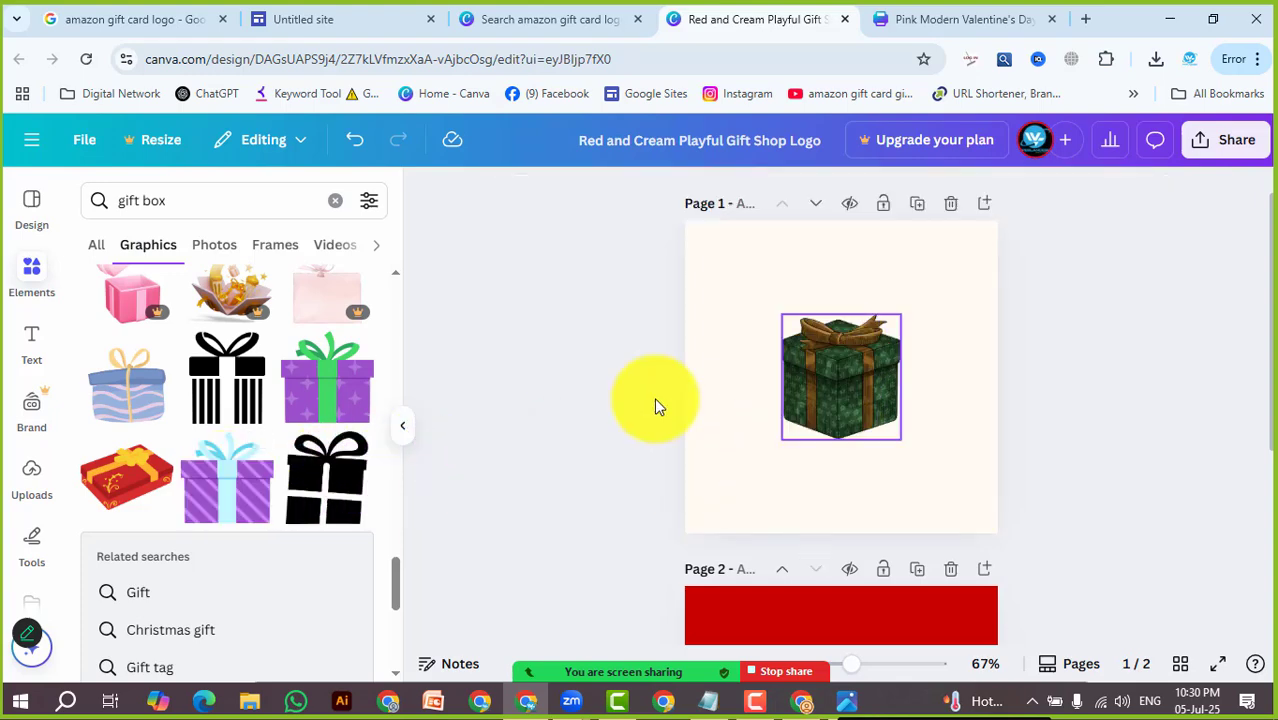
scroll(230, 520, "down", 3)
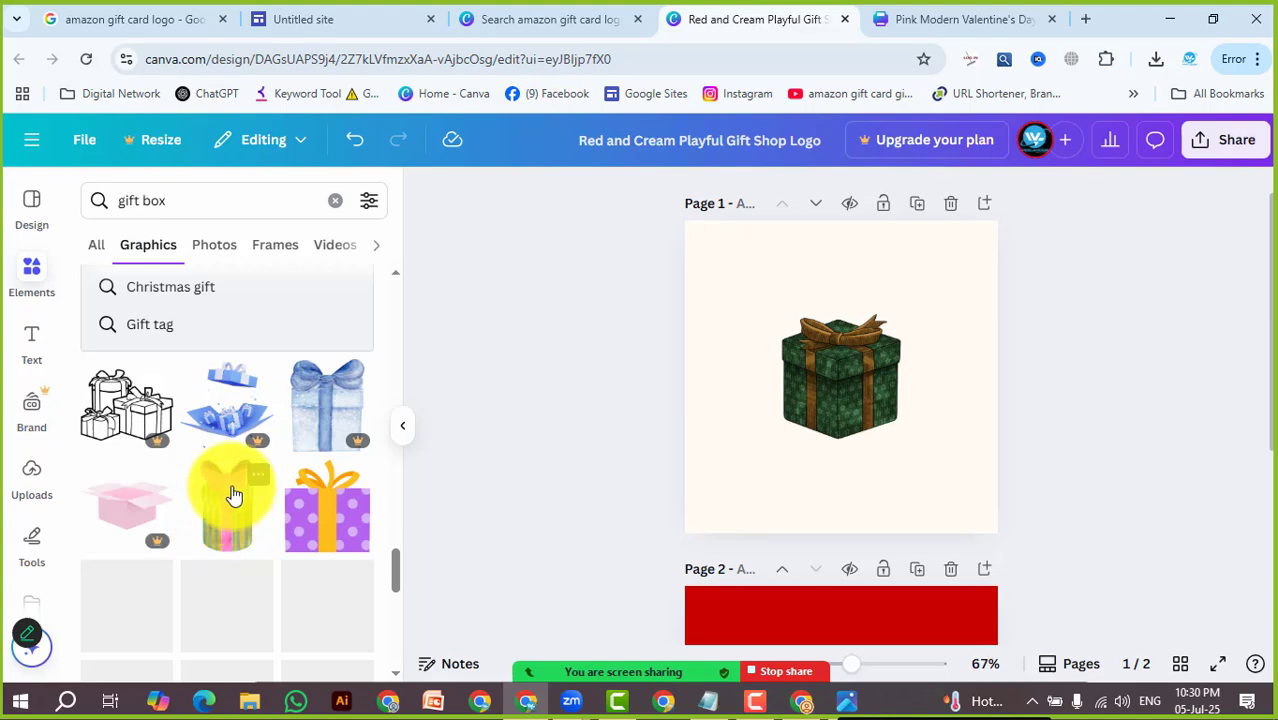
scroll(200, 495, "down", 3)
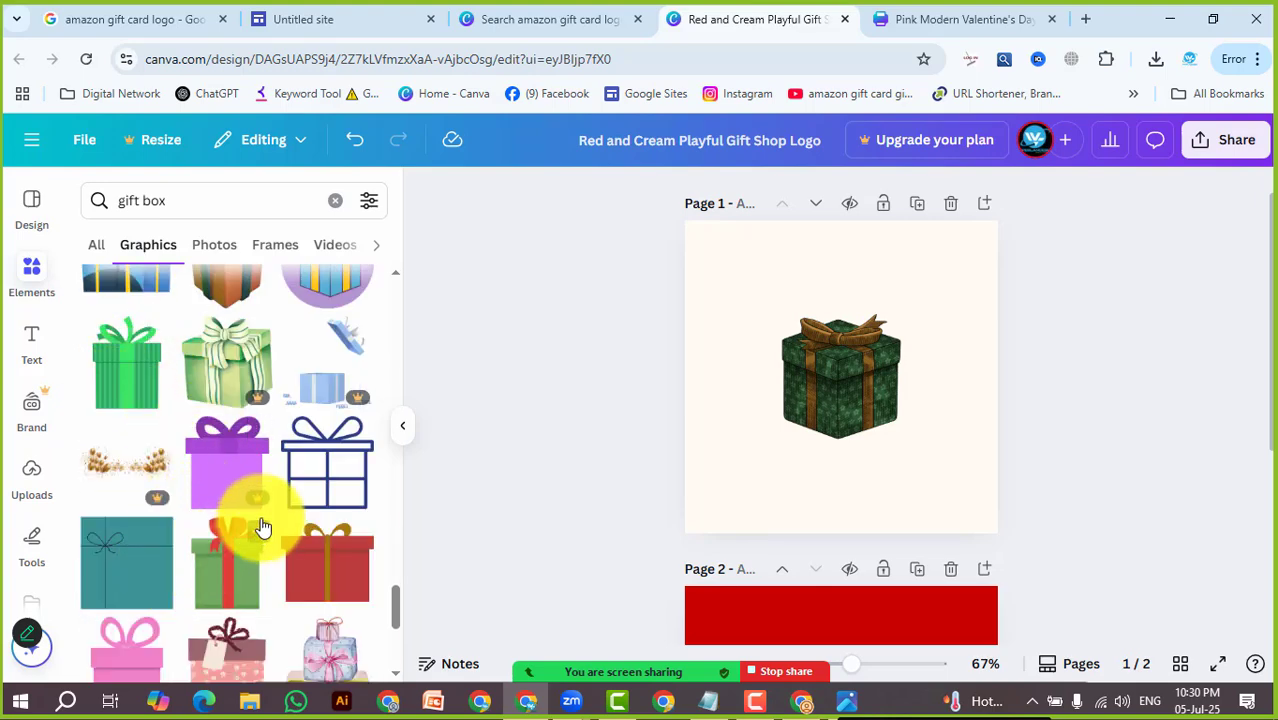
scroll(288, 598, "down", 3)
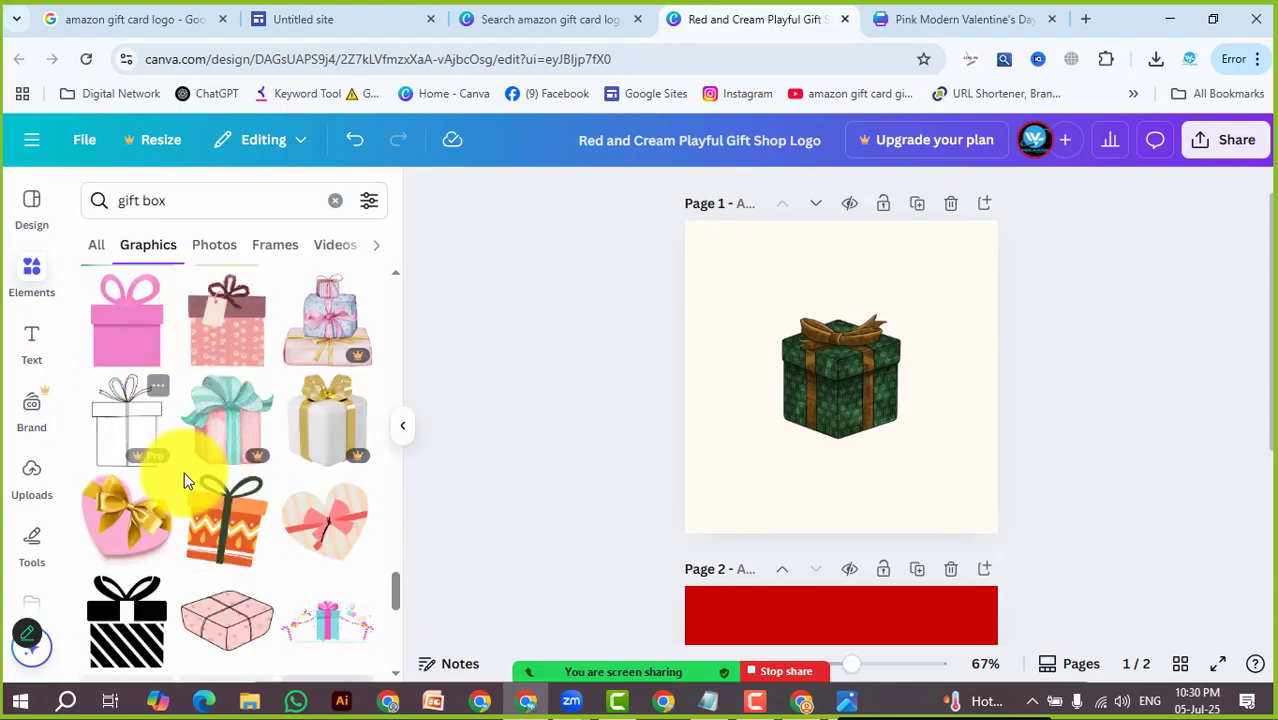
scroll(290, 547, "down", 3)
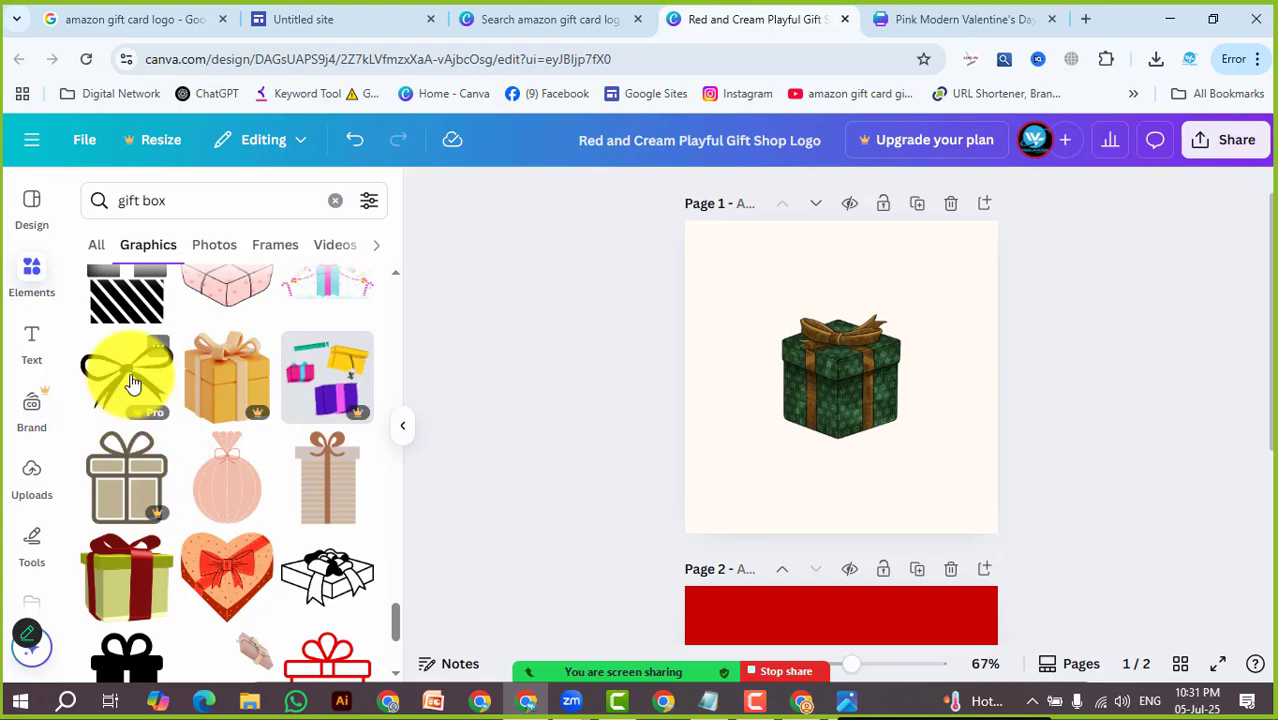
scroll(225, 465, "down", 2)
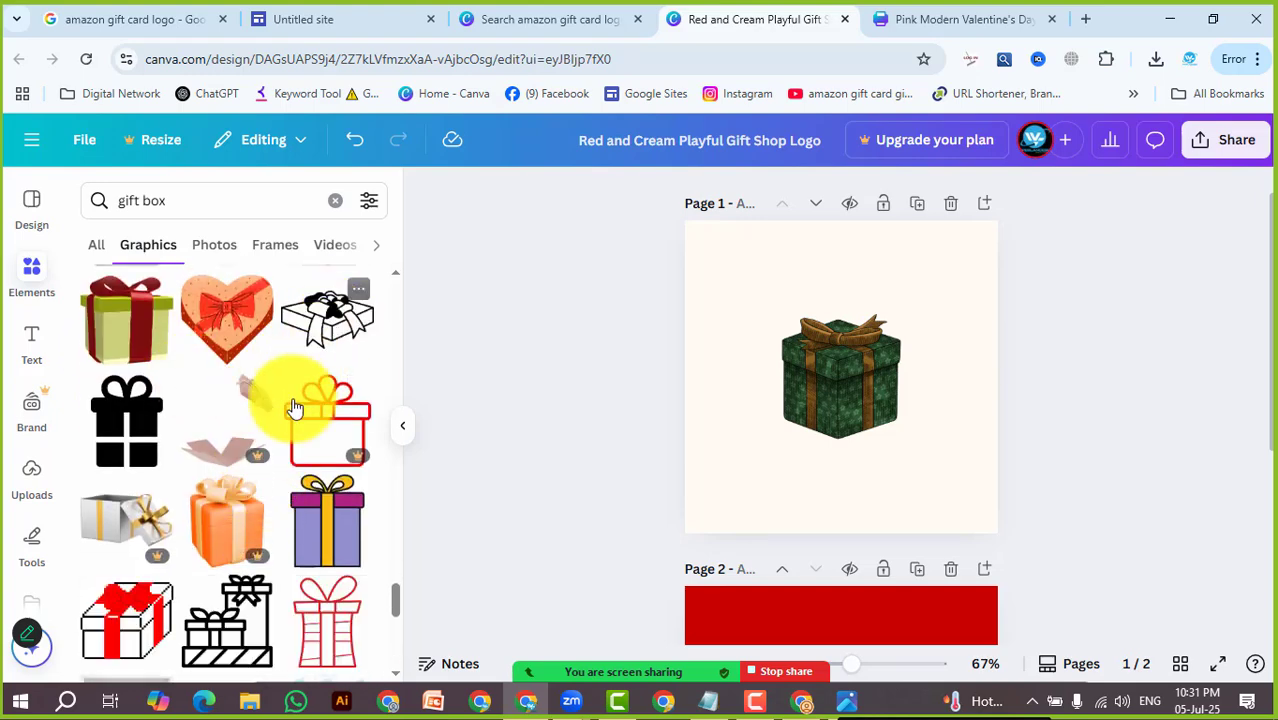
scroll(272, 502, "down", 3)
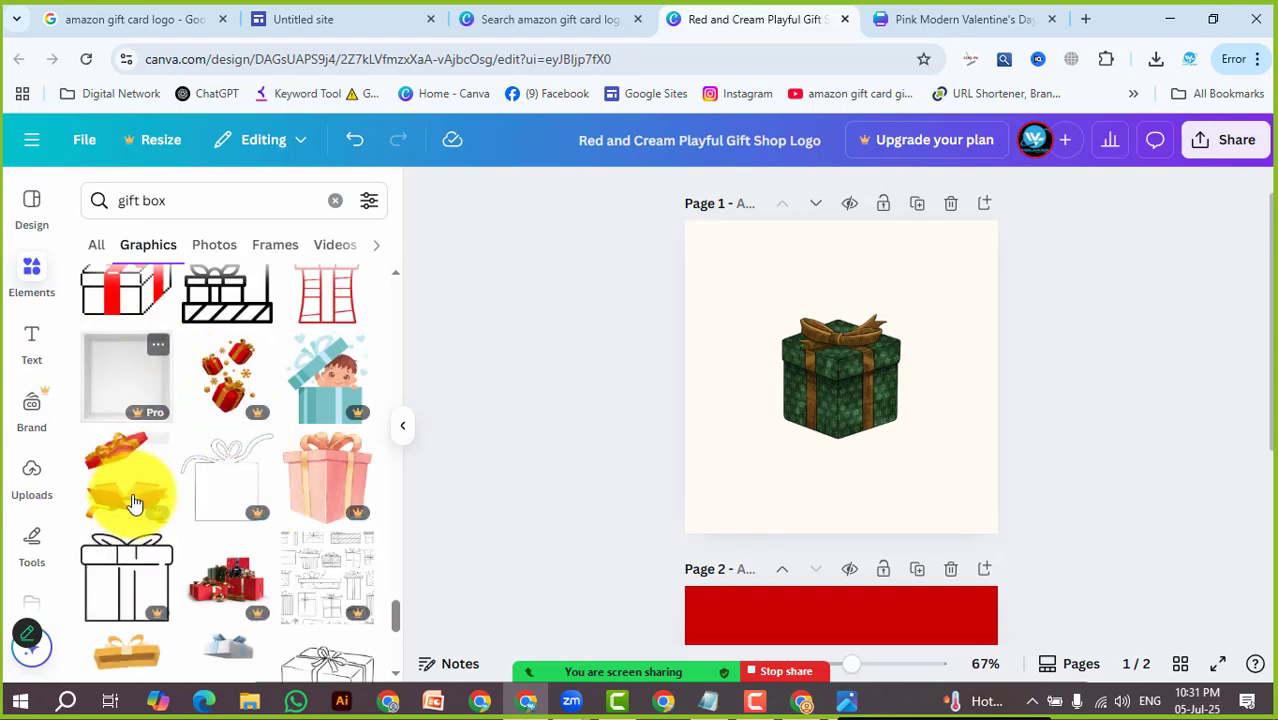
scroll(250, 550, "down", 5)
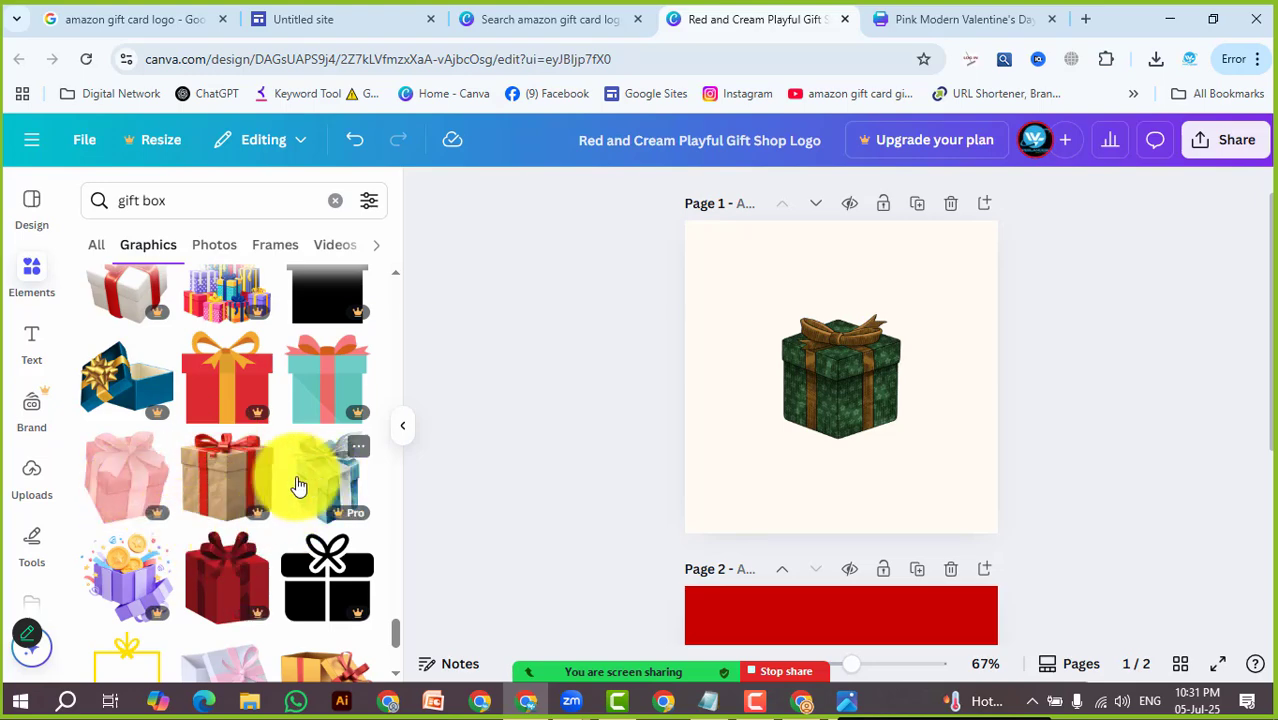
scroll(268, 498, "down", 10)
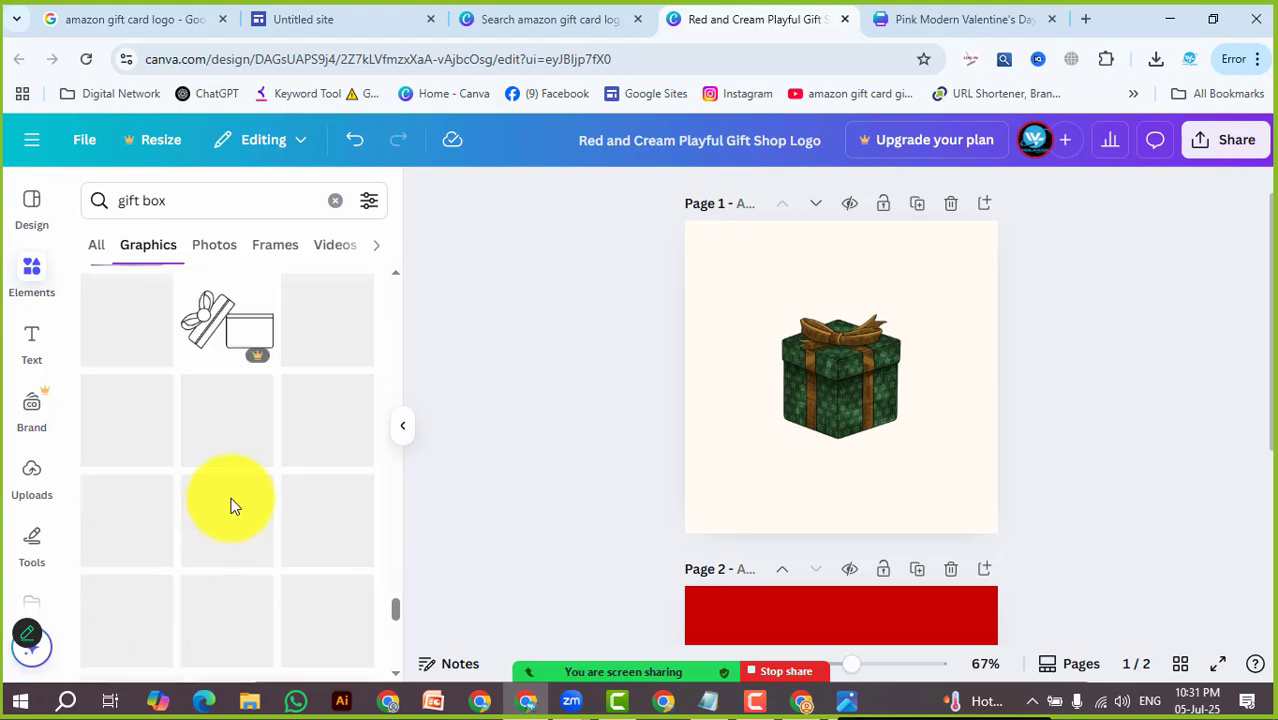
scroll(234, 502, "up", 3)
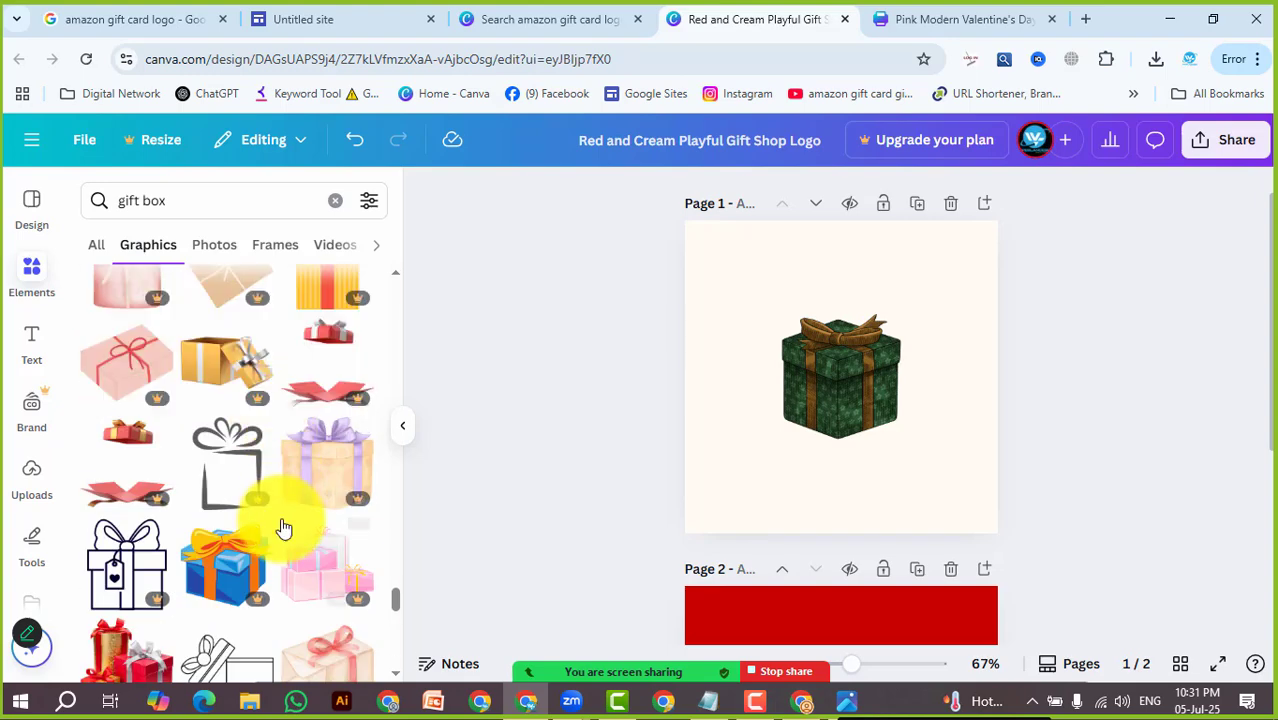
scroll(282, 528, "down", 3)
scroll(259, 517, "down", 1)
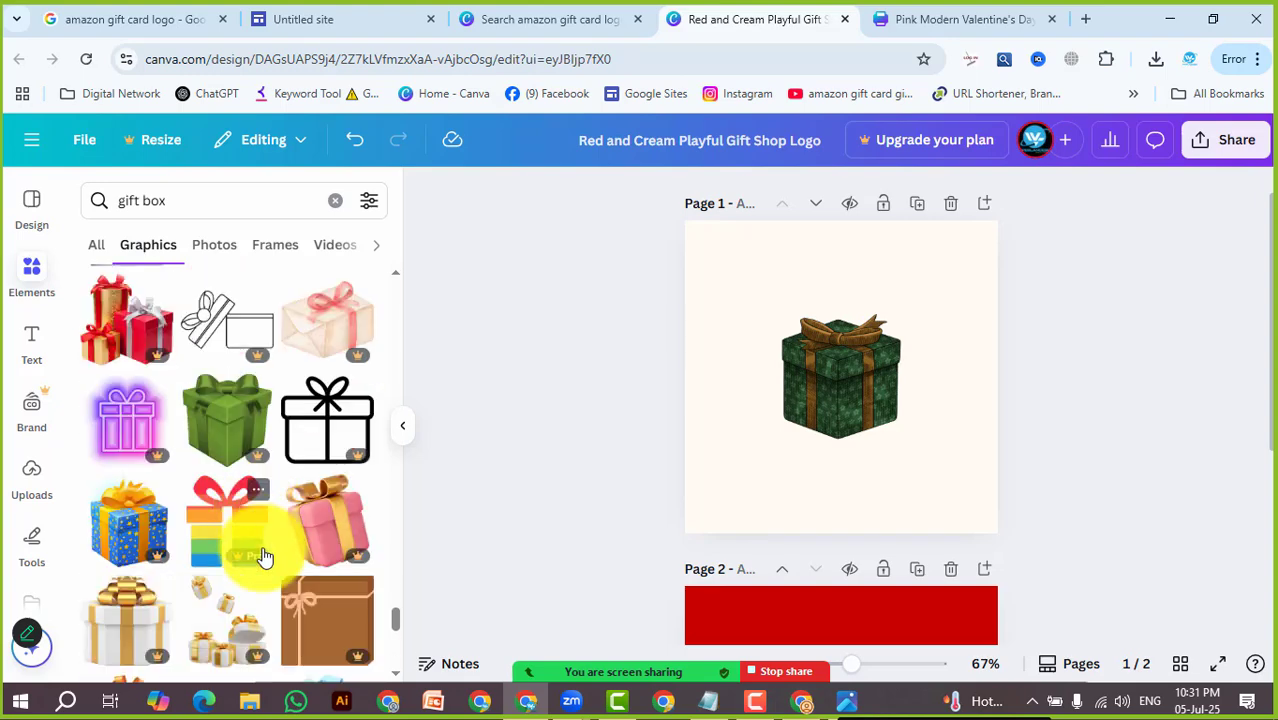
scroll(230, 578, "down", 5)
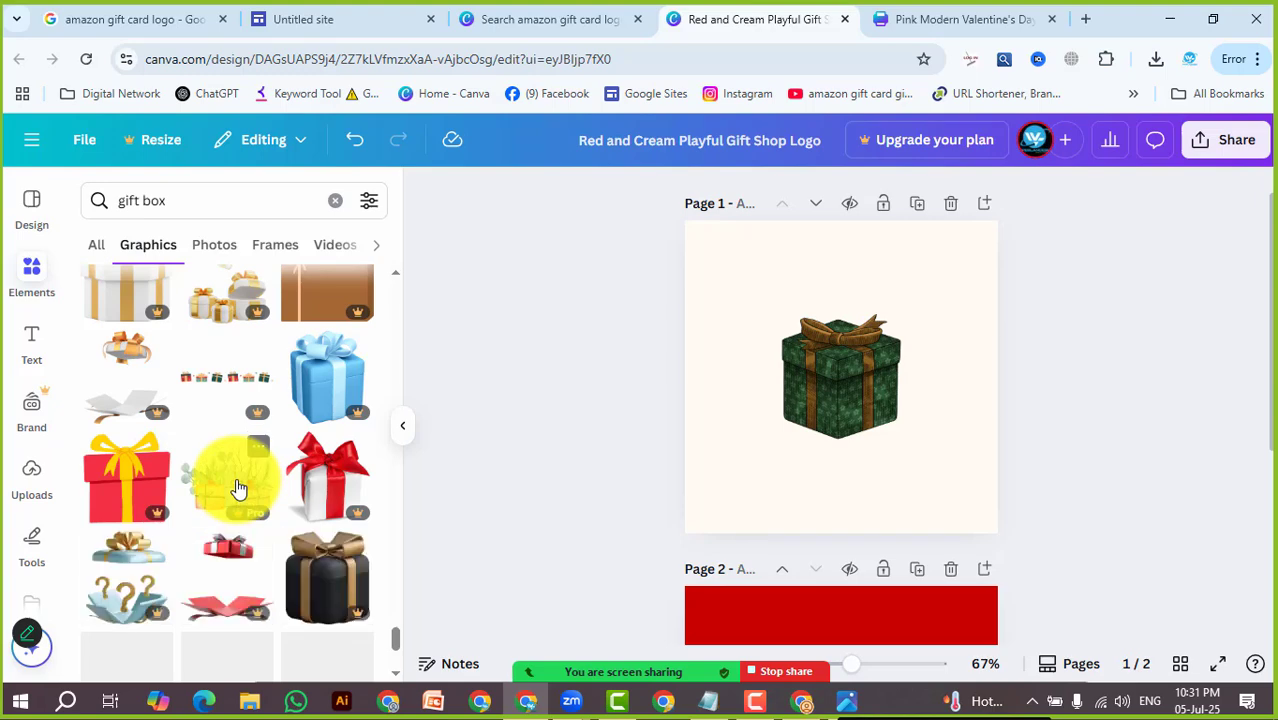
scroll(212, 436, "down", 2)
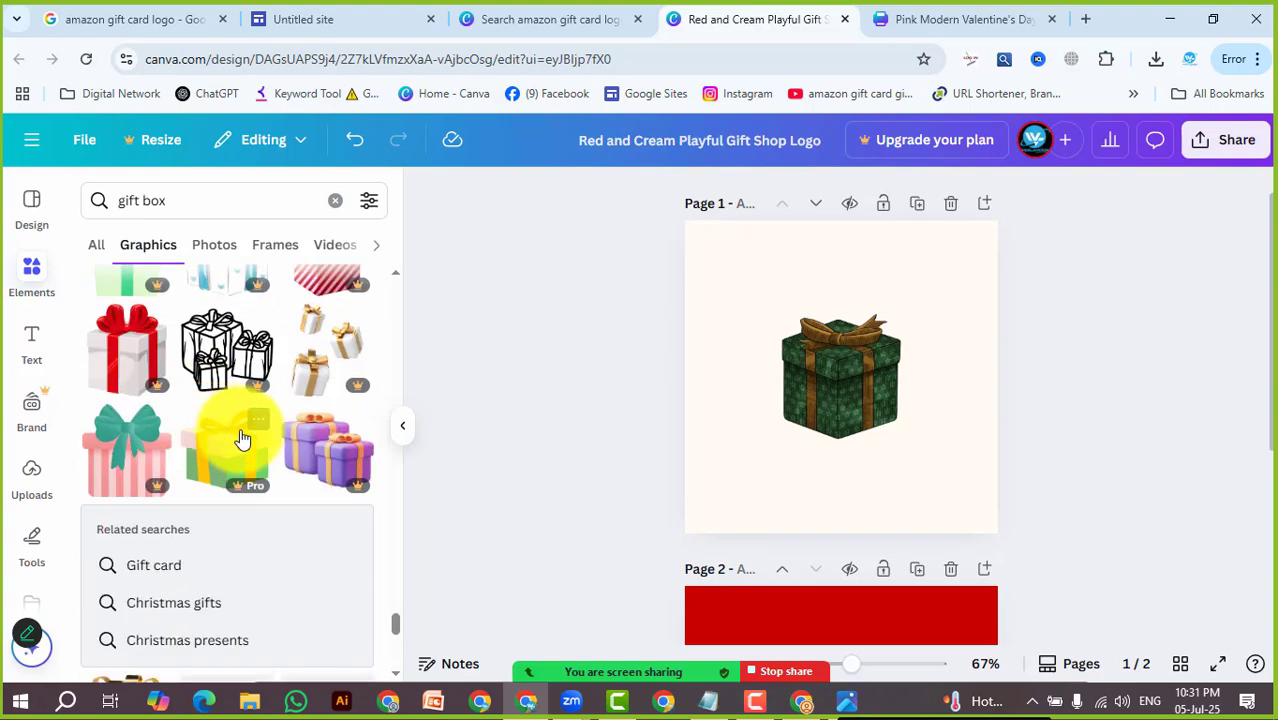
scroll(242, 449, "down", 3)
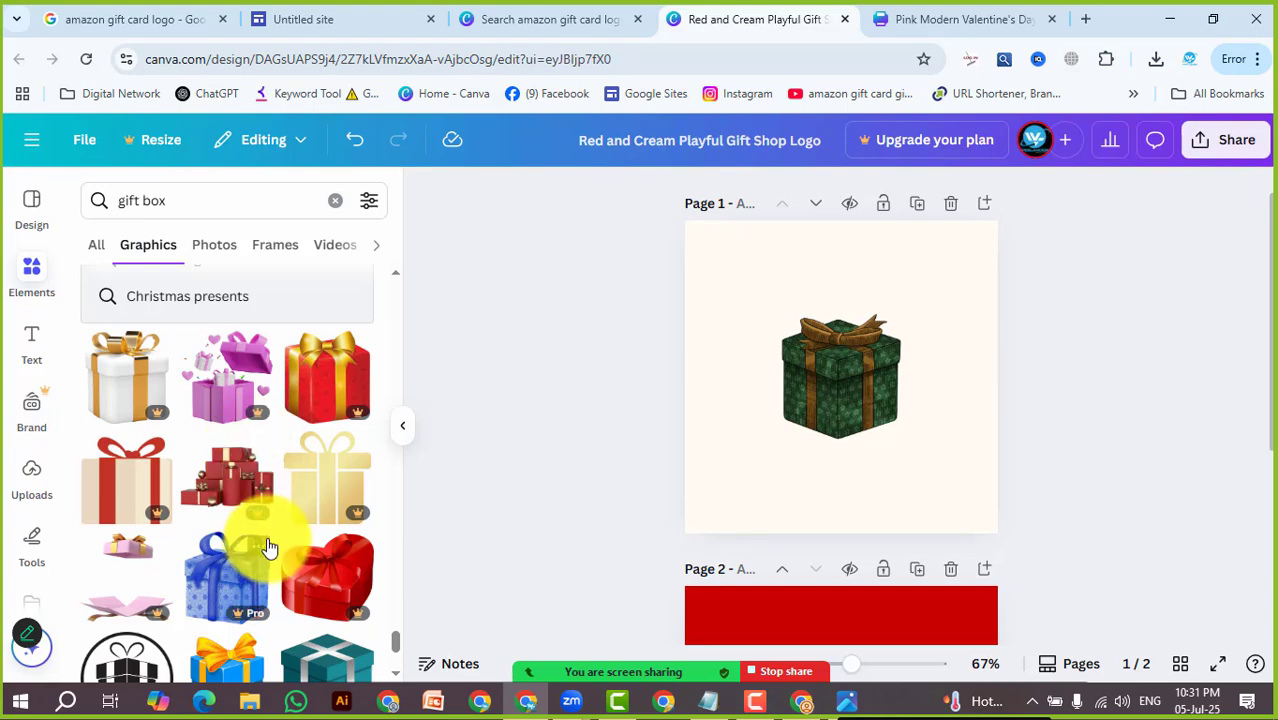
scroll(240, 530, "down", 3)
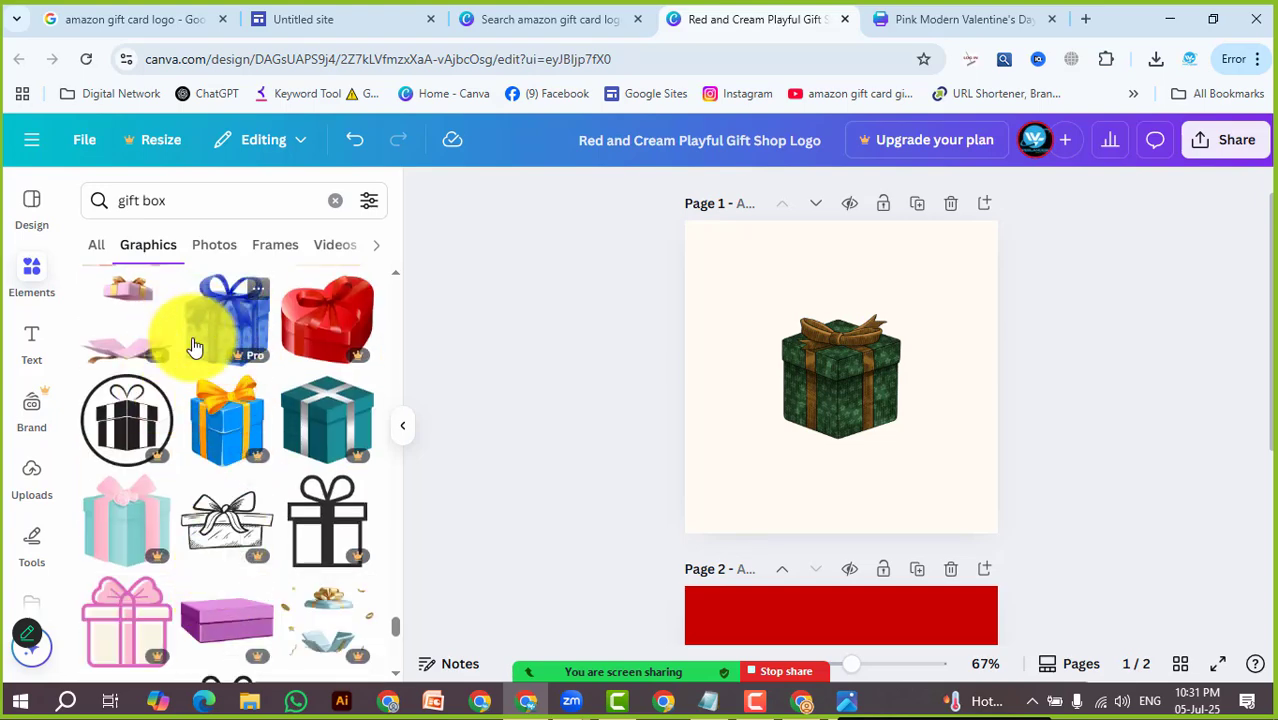
scroll(165, 542, "down", 5)
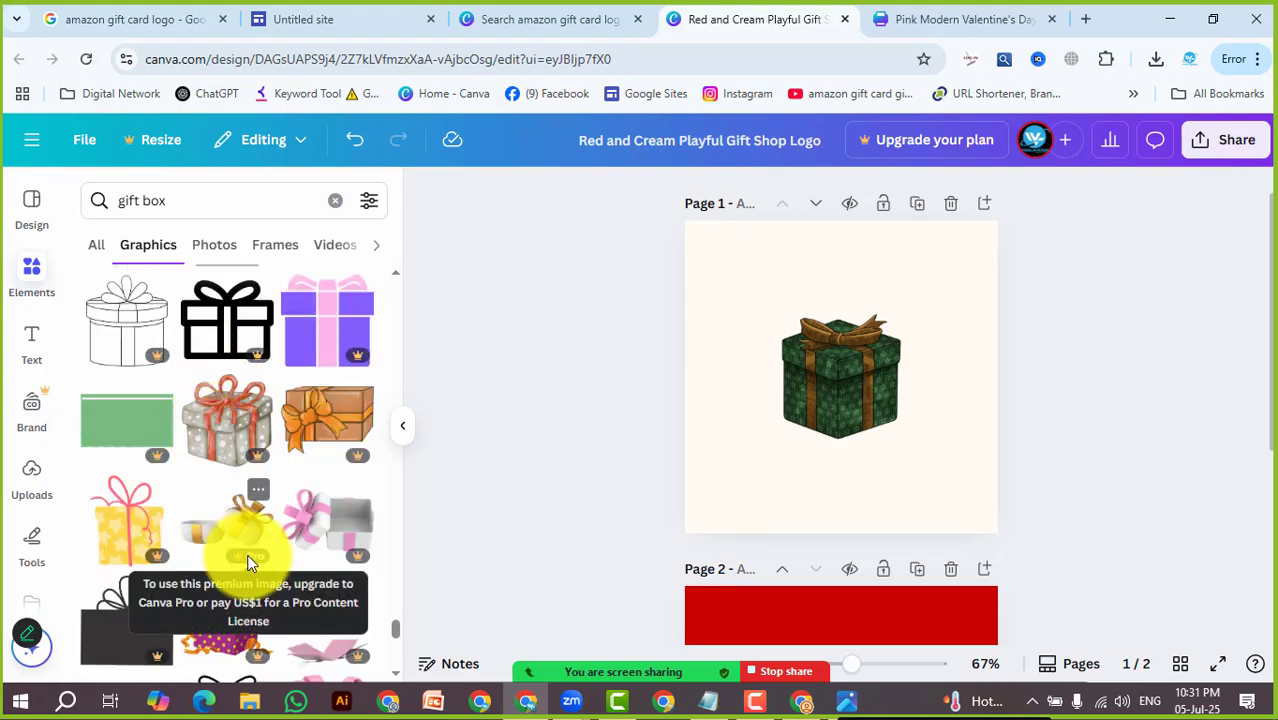
scroll(247, 554, "down", 3)
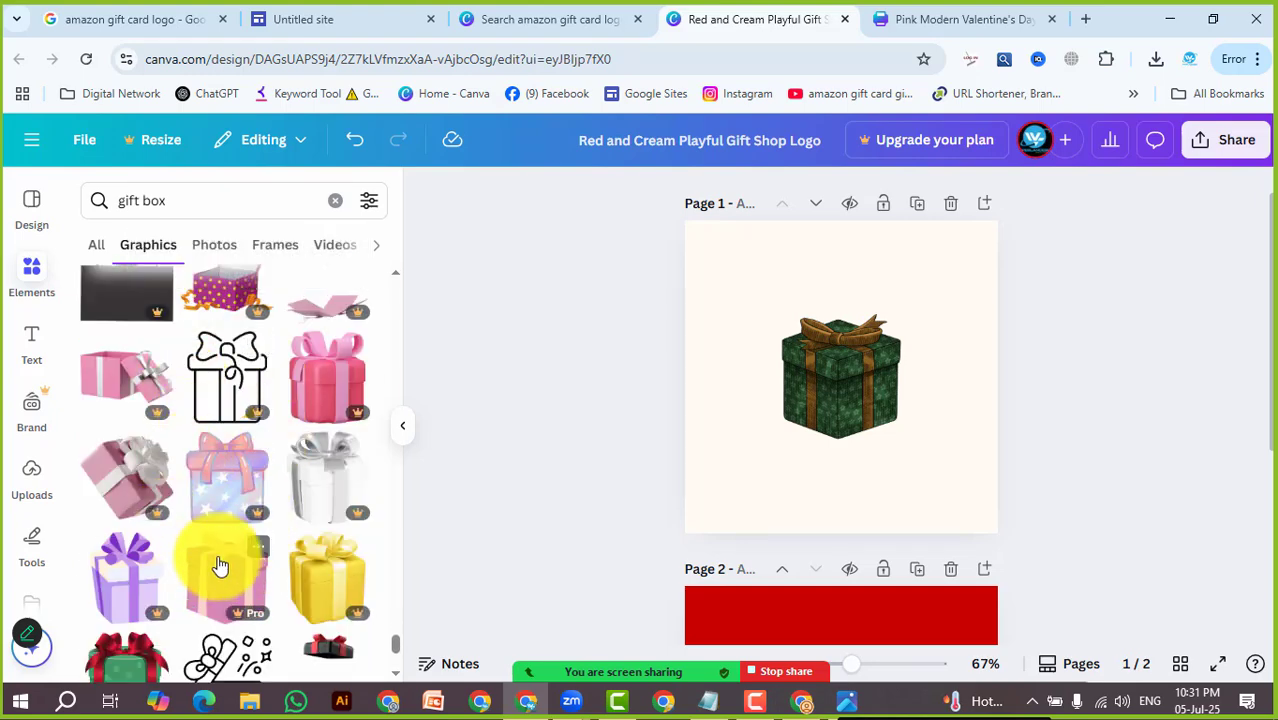
scroll(228, 516, "down", 3)
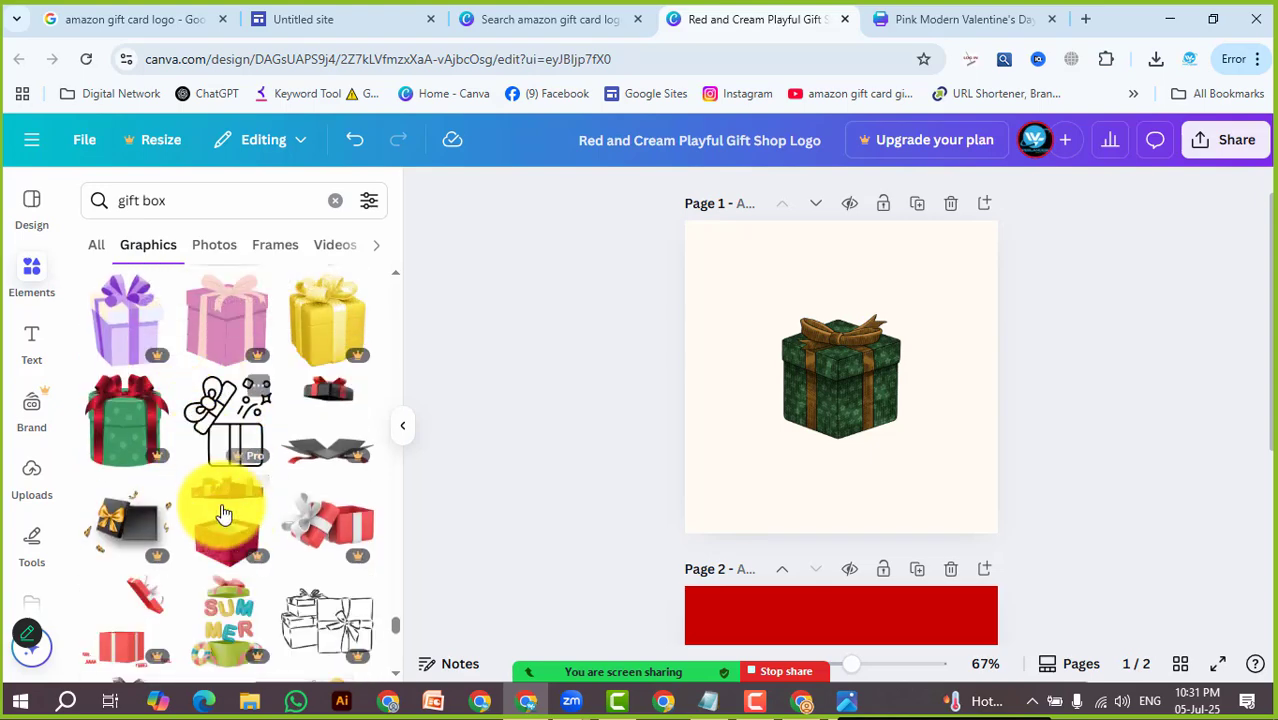
scroll(143, 528, "down", 3)
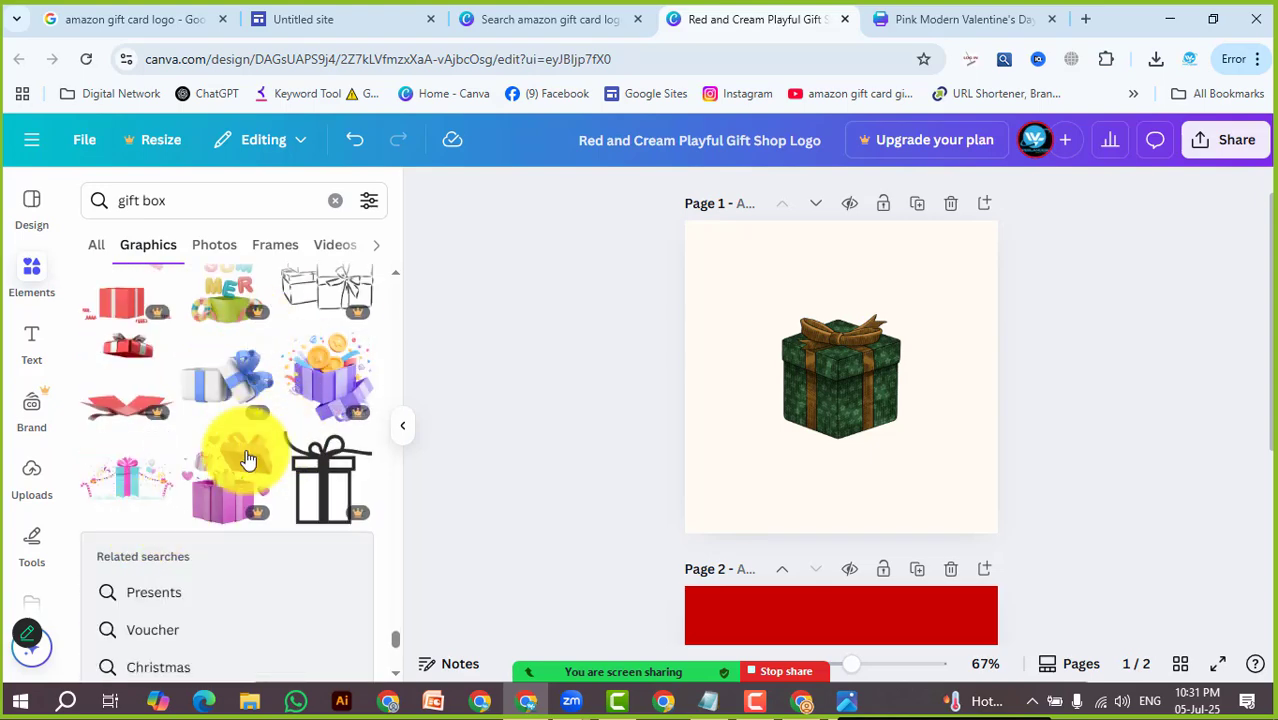
scroll(220, 470, "down", 5)
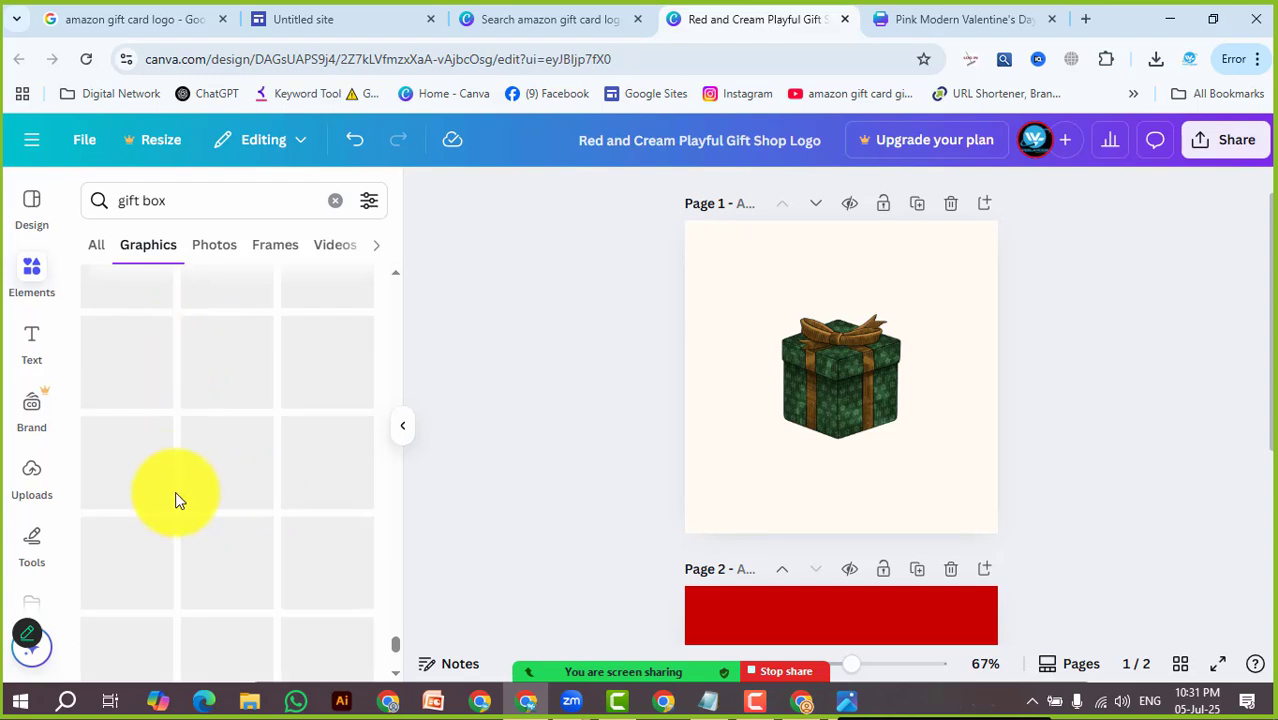
Delete the red page 2 so that only the green gift box page remains
left_click(855, 398)
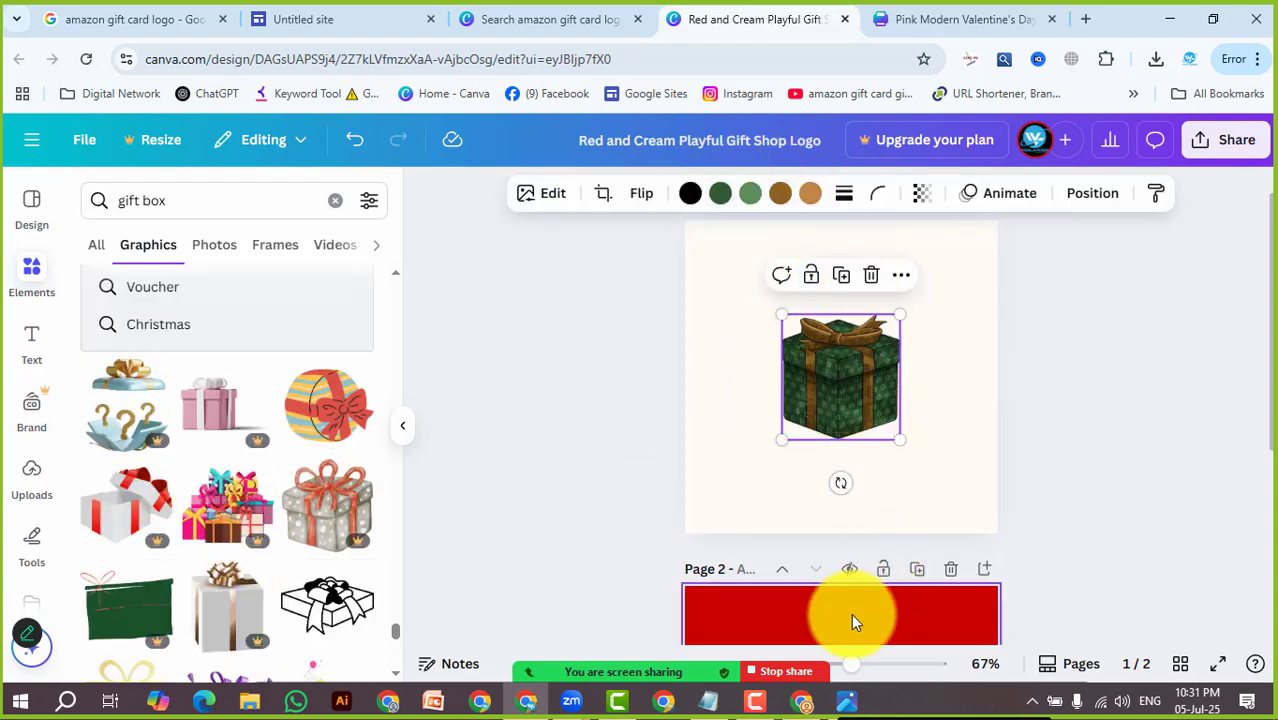
left_click(952, 570)
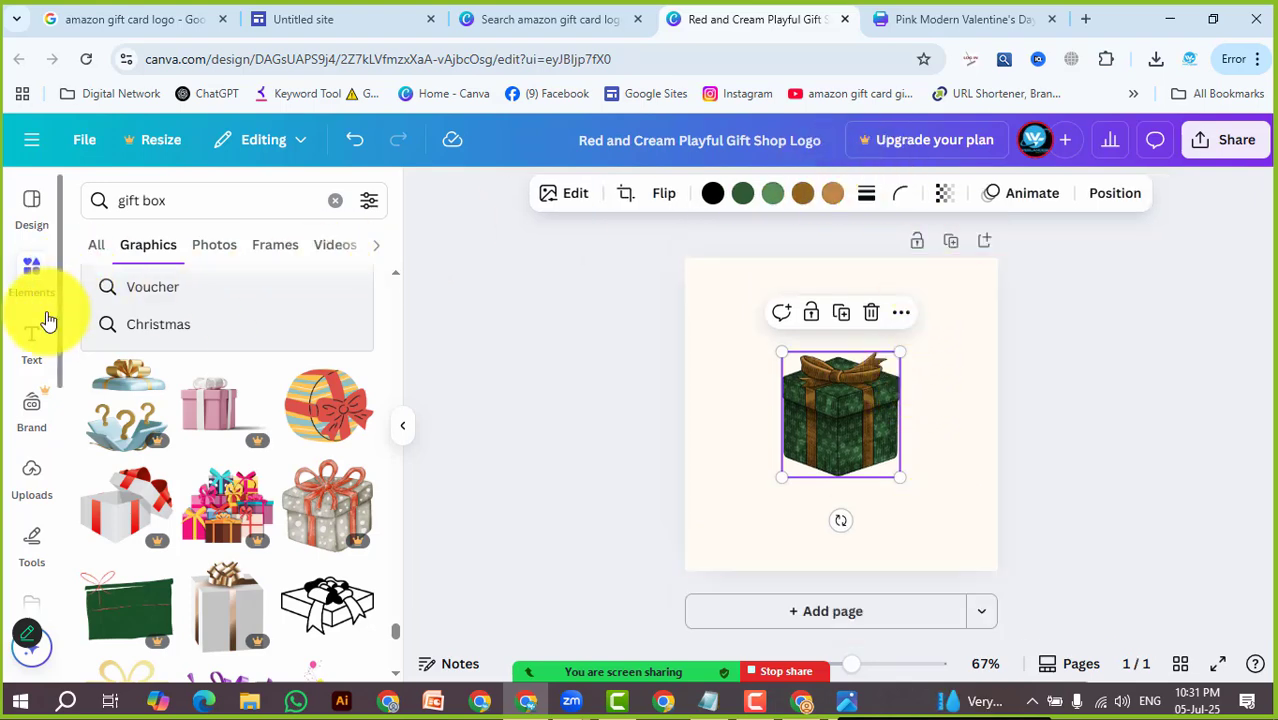
Add a heading reading "GIFT Shop" to the gift box page
left_click(32, 343)
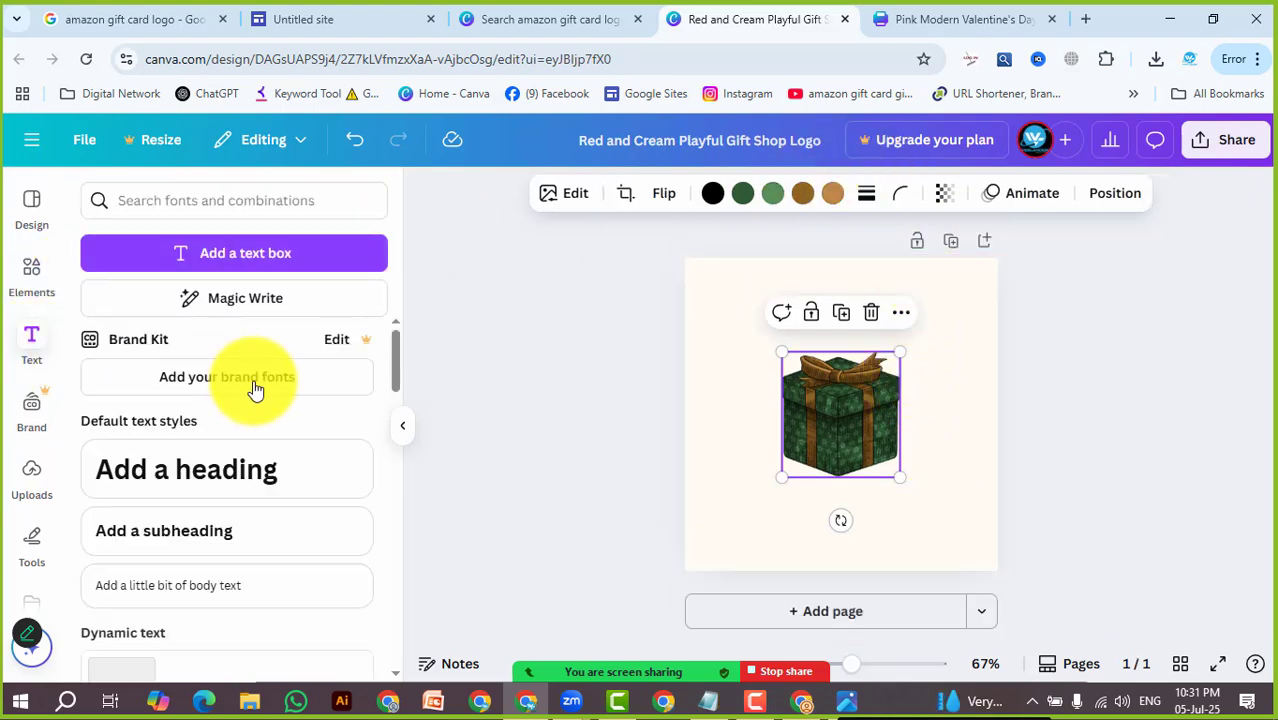
left_click(180, 462)
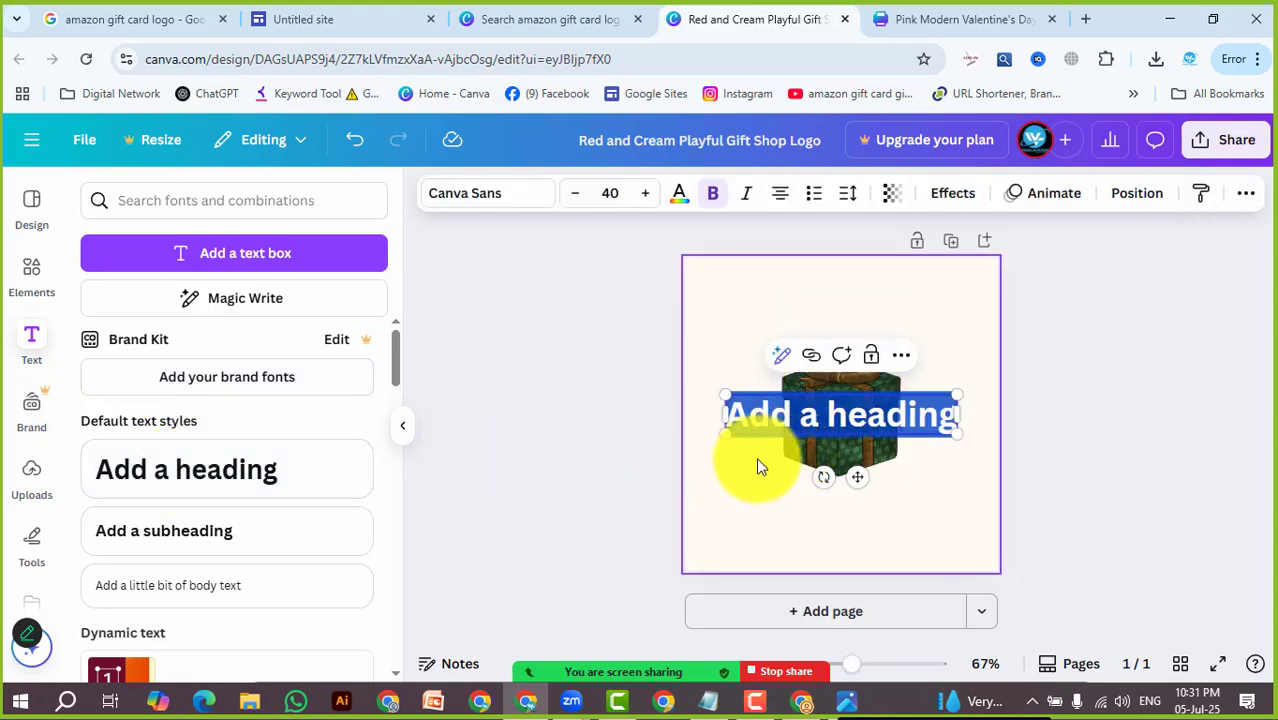
type("GIFt Sh")
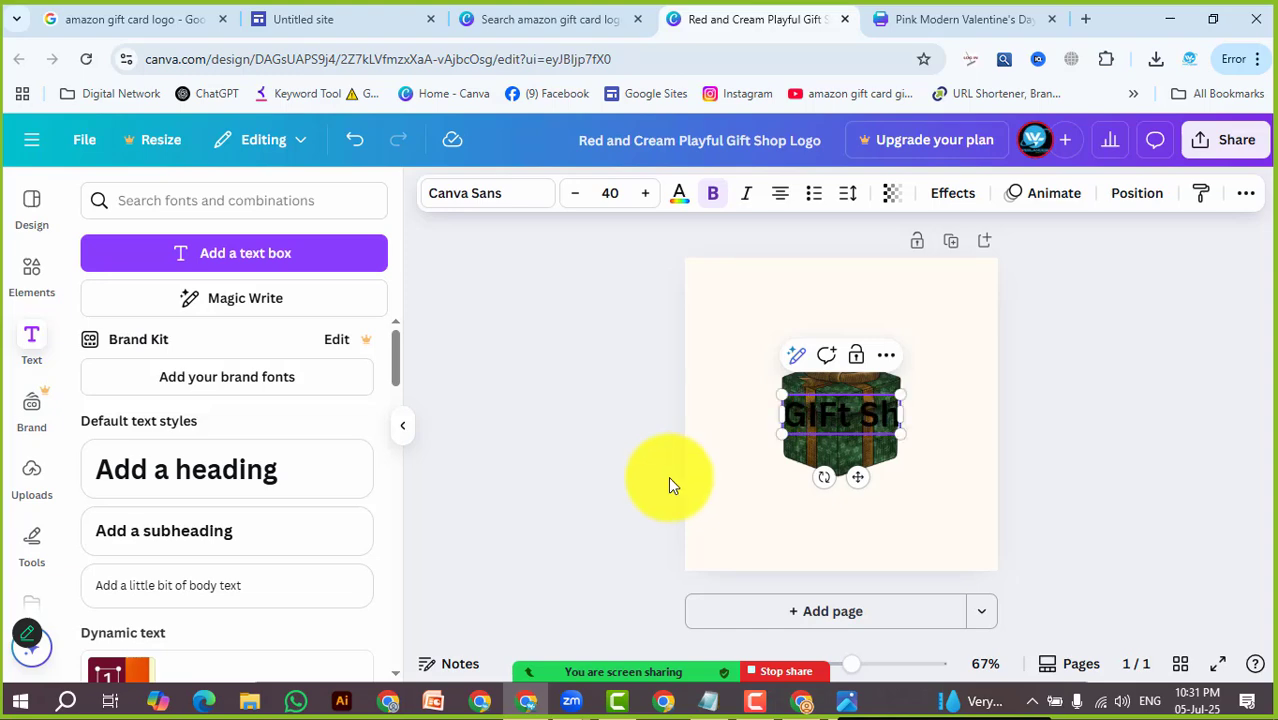
type("op")
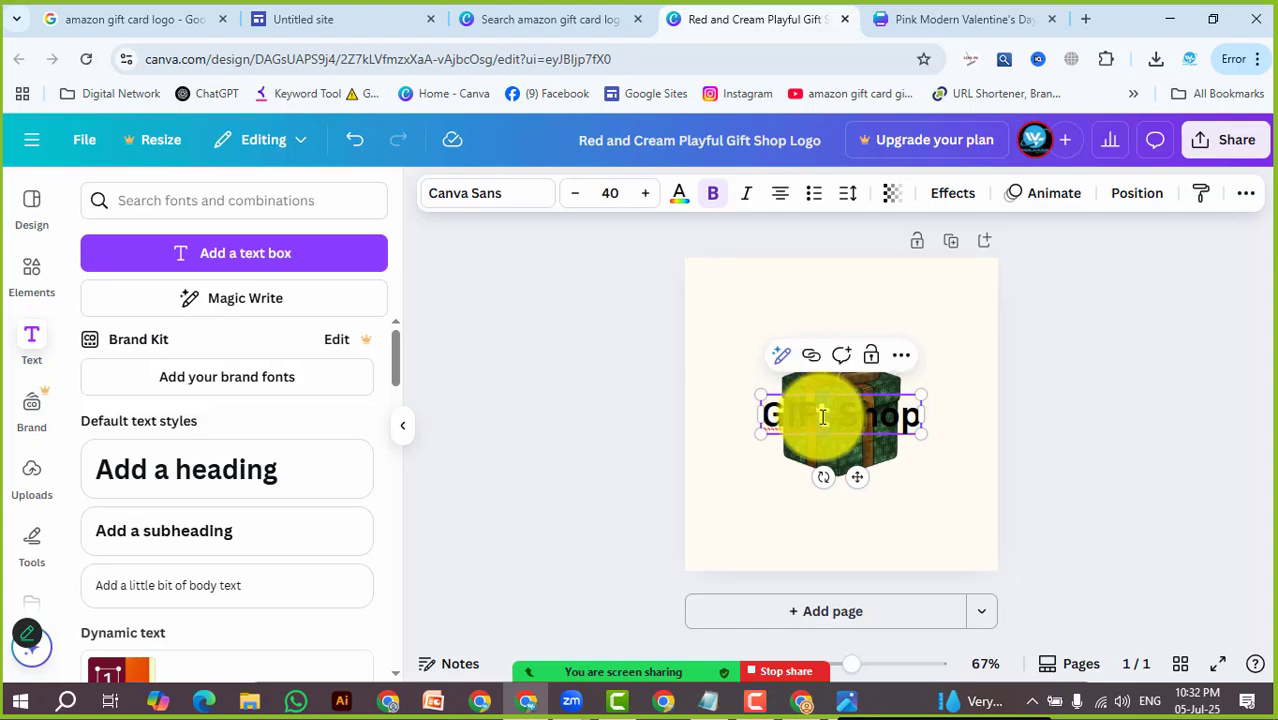
type("T")
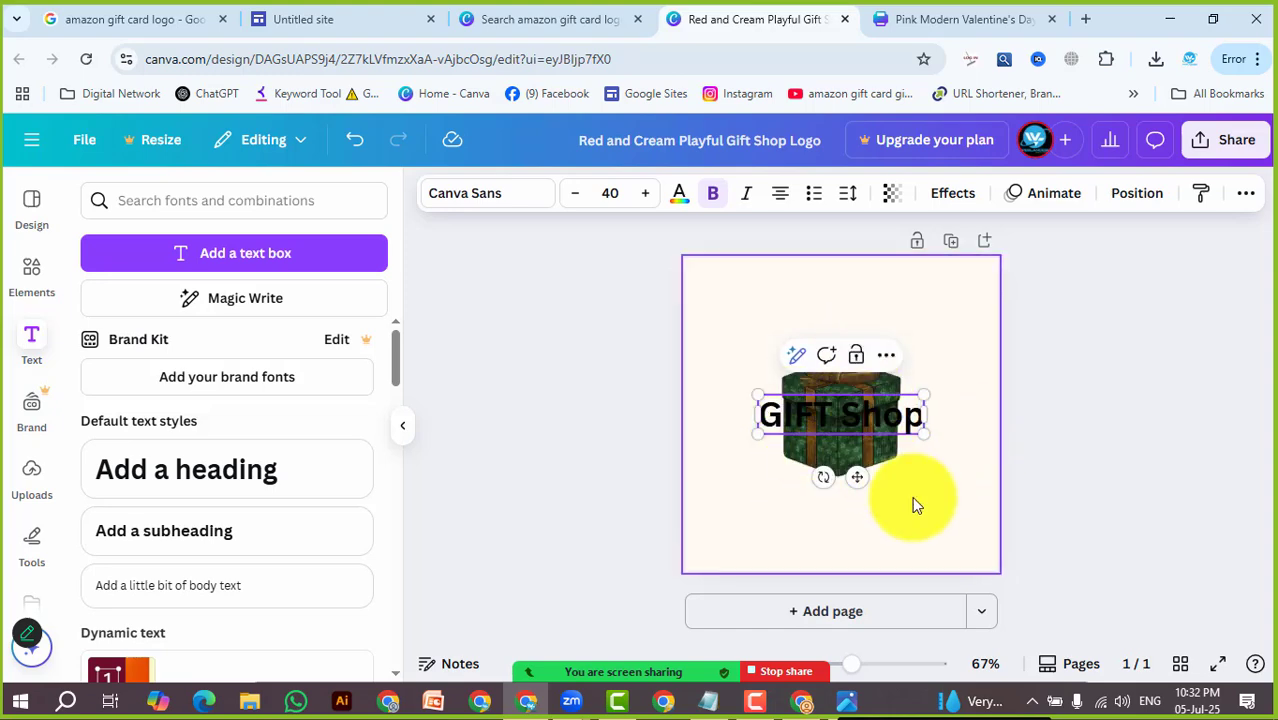
Change the "GIFT Shop" heading's text color to the bright red from the default solid colors
left_click(823, 390)
left_click(826, 408)
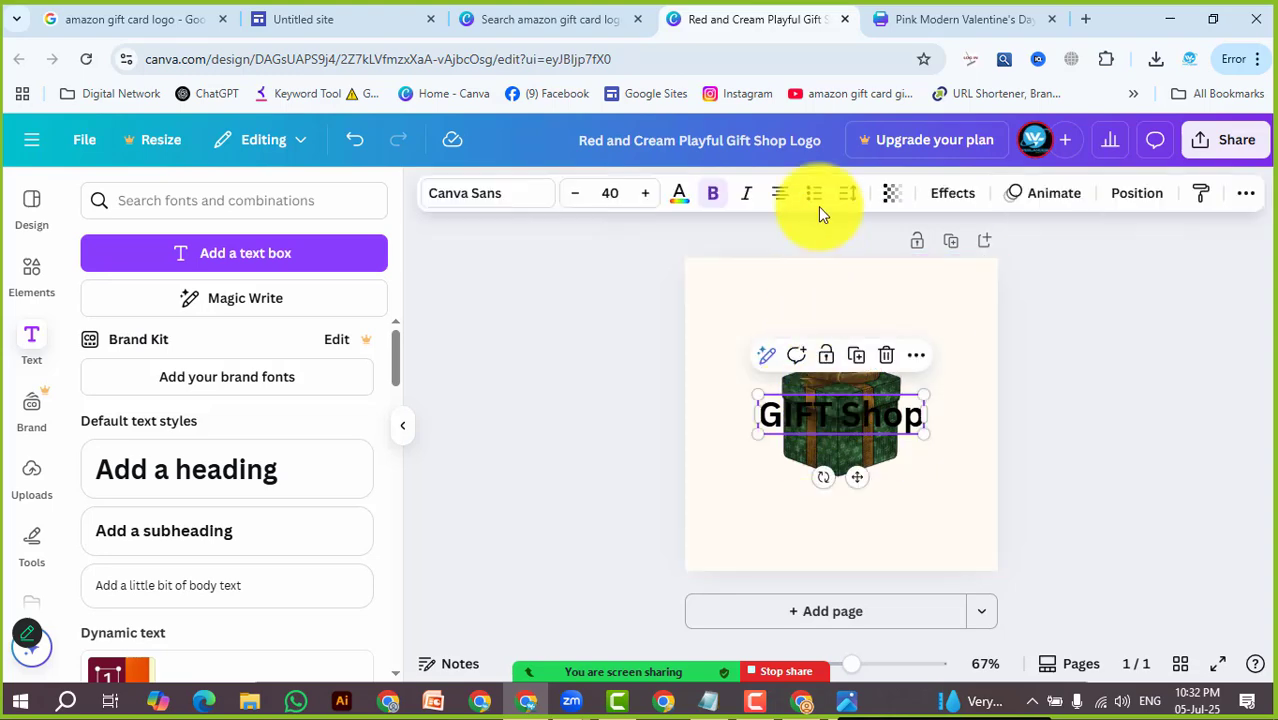
left_click(679, 195)
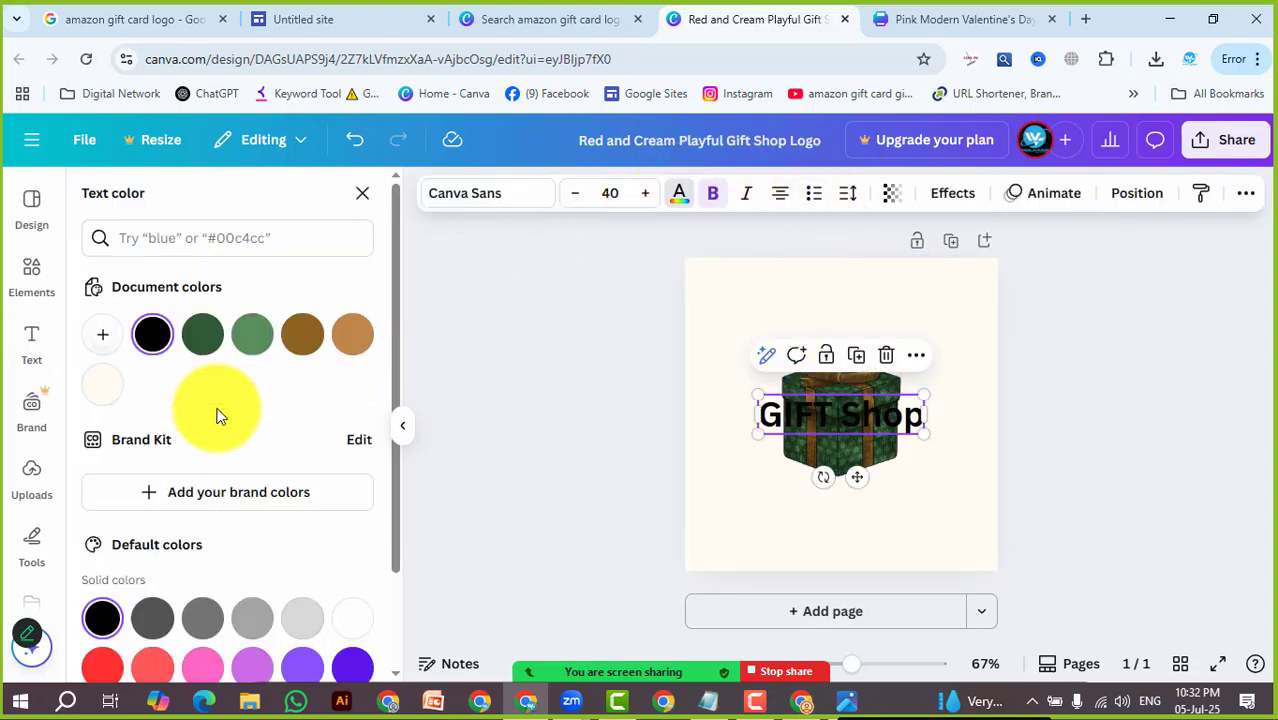
left_click(103, 667)
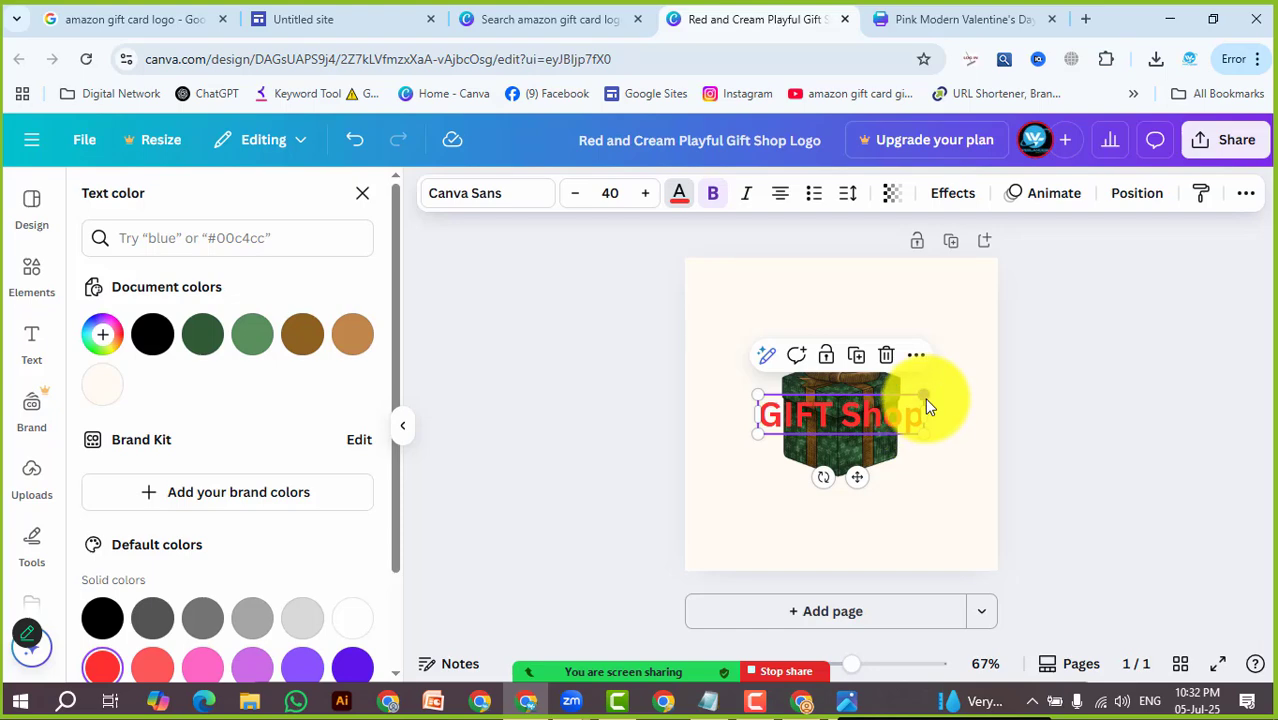
Shrink the "GIFT Shop" heading to size 28.5, matching the gift box's width, and place it directly beneath the box
left_click_drag(925, 398, 864, 494)
left_click(893, 432)
left_click(905, 485)
left_click(941, 442)
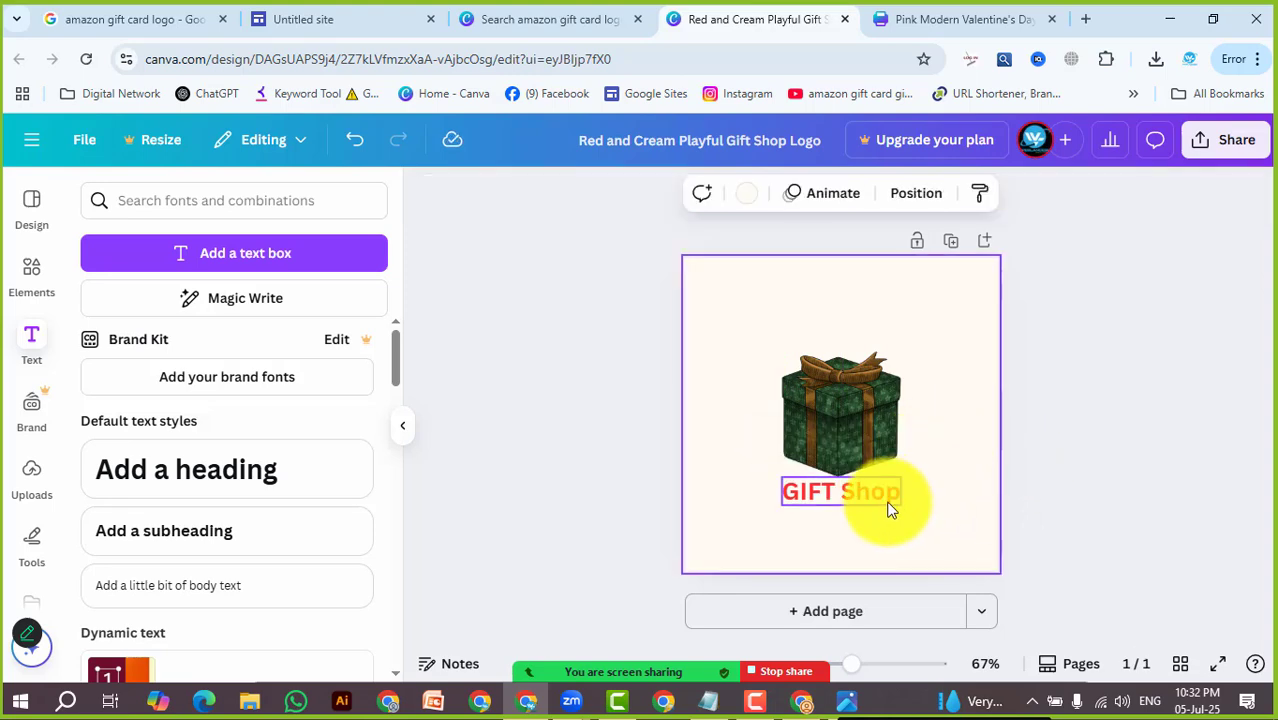
Change the word "Shop" to "SHOP" in the heading beneath the gift box
left_click(887, 502)
left_click_drag(842, 491, 910, 493)
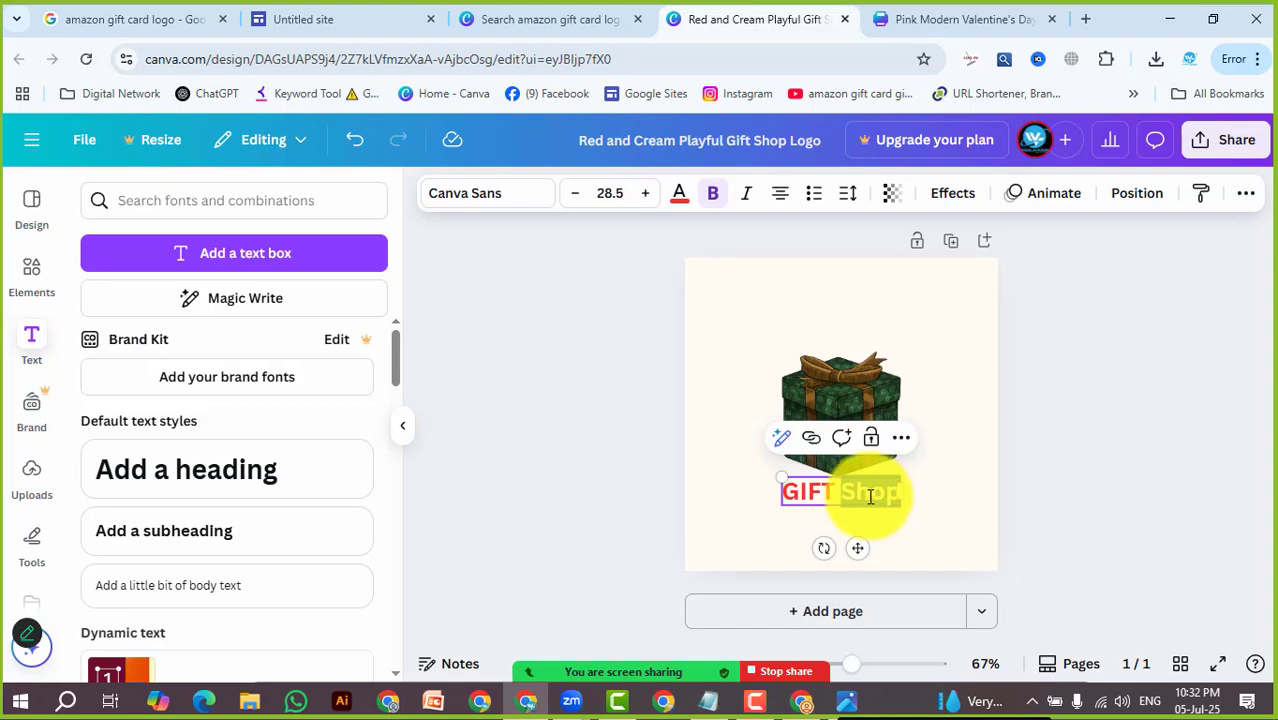
type("SHOP")
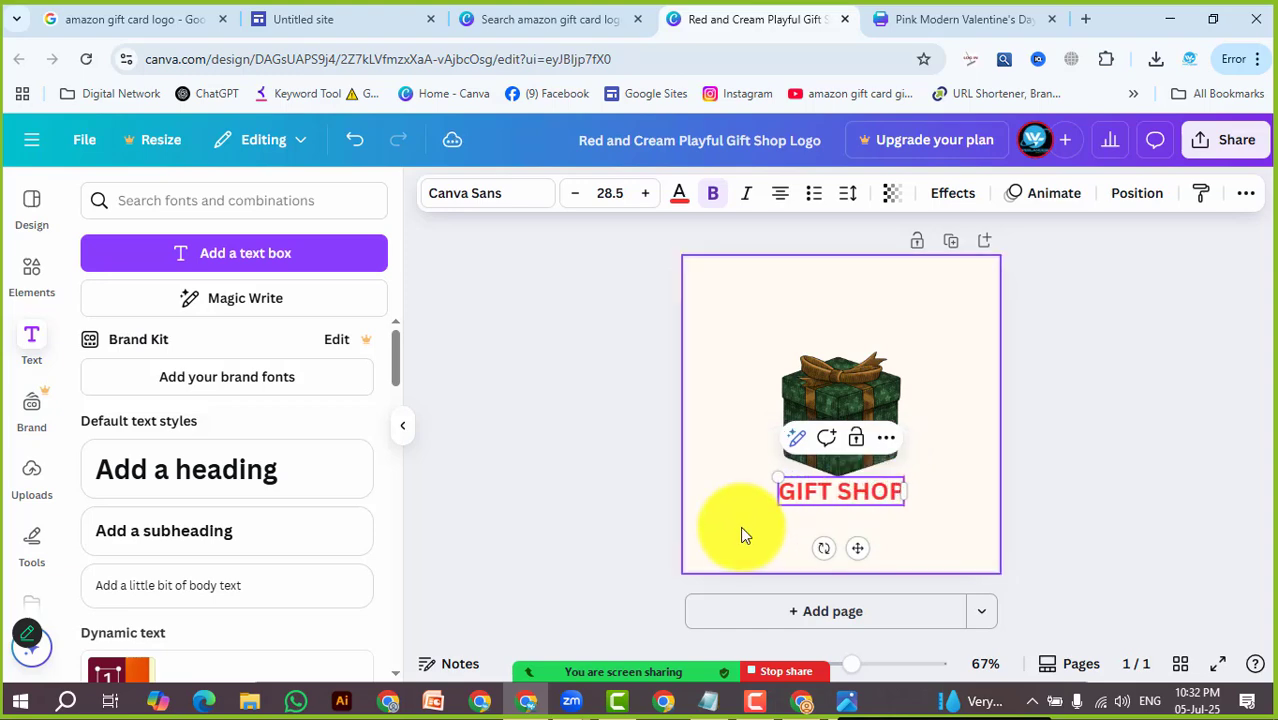
left_click(935, 416)
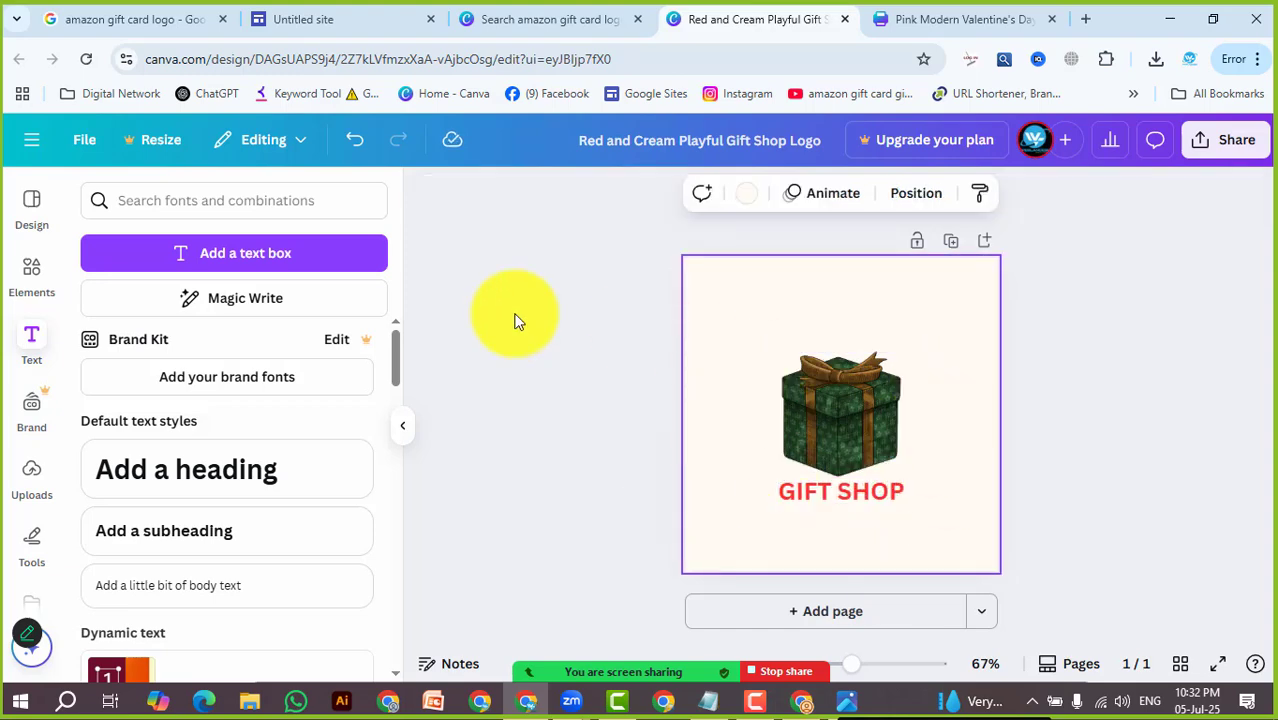
Try green, brown and light gray page backgrounds, and settle on the gray-to-white gradient from the default gradients
left_click(785, 247)
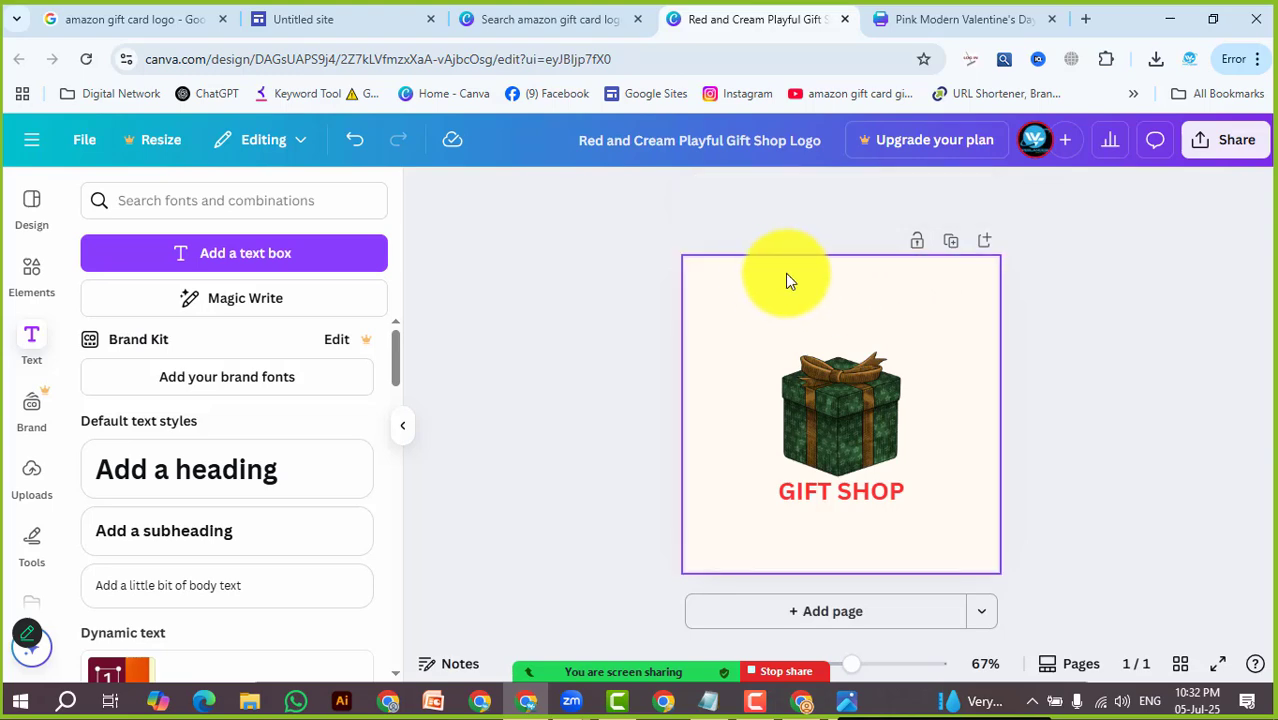
left_click(793, 279)
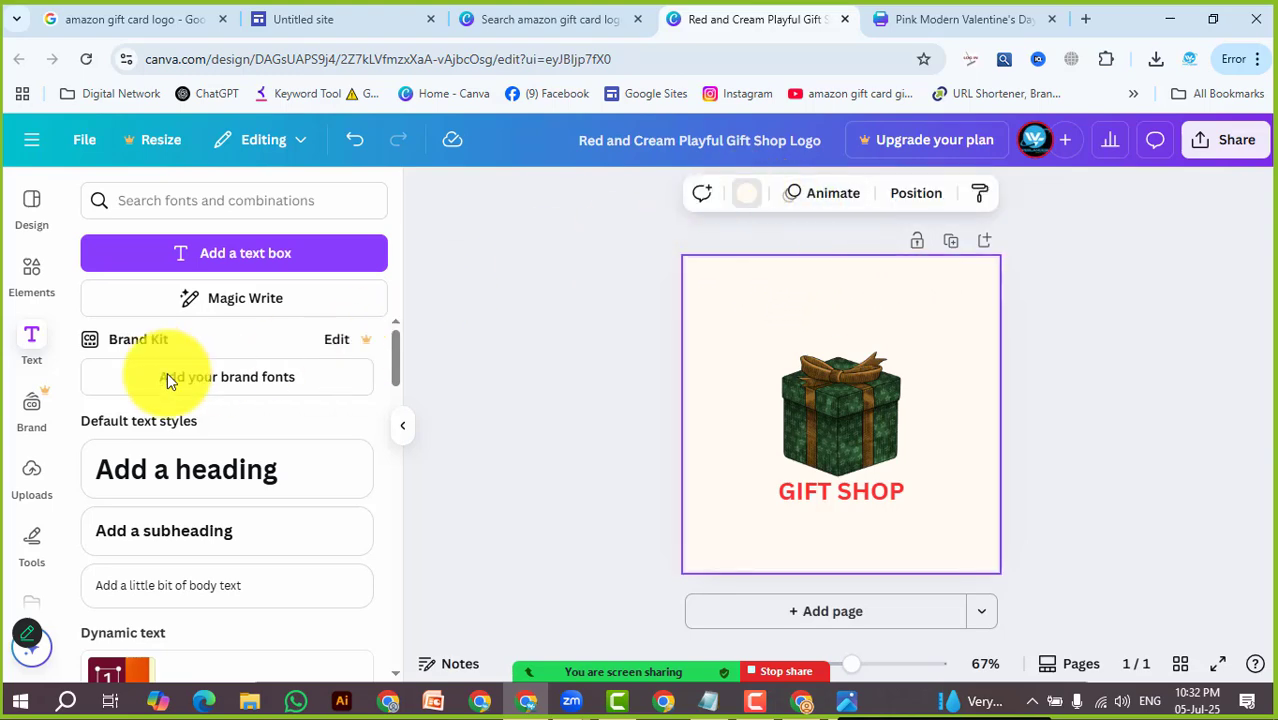
left_click(253, 337)
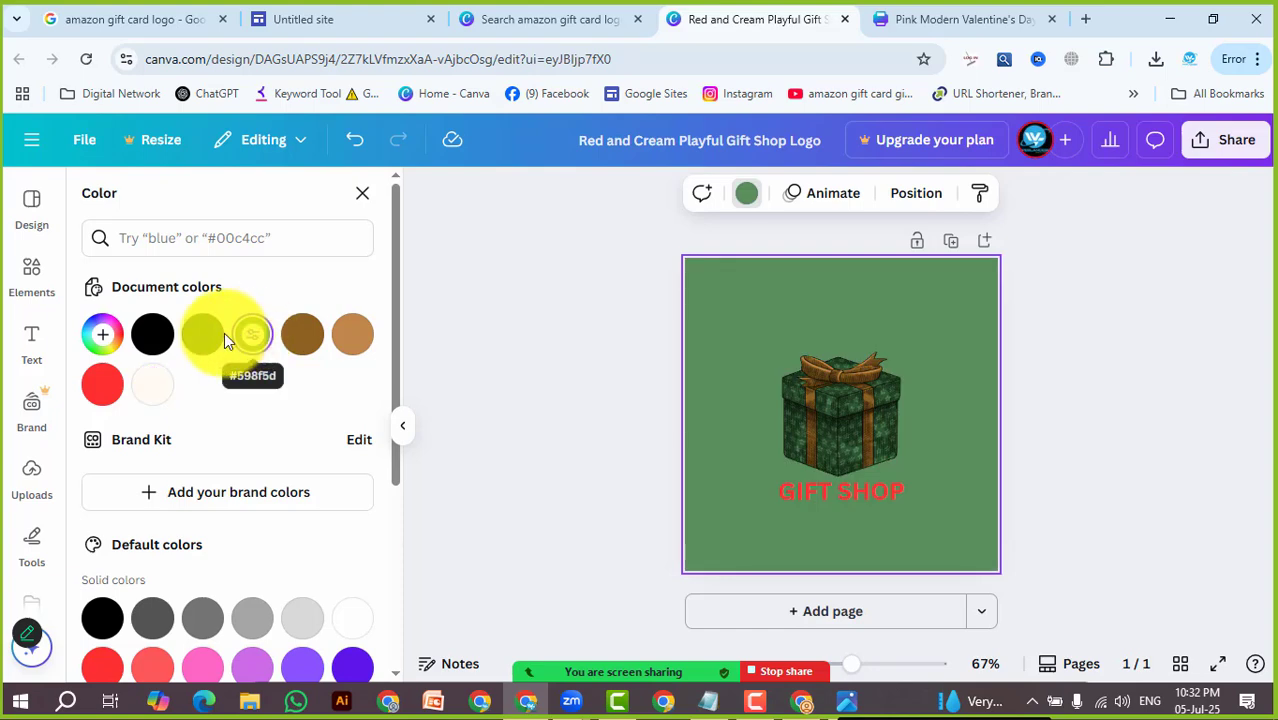
left_click(351, 340)
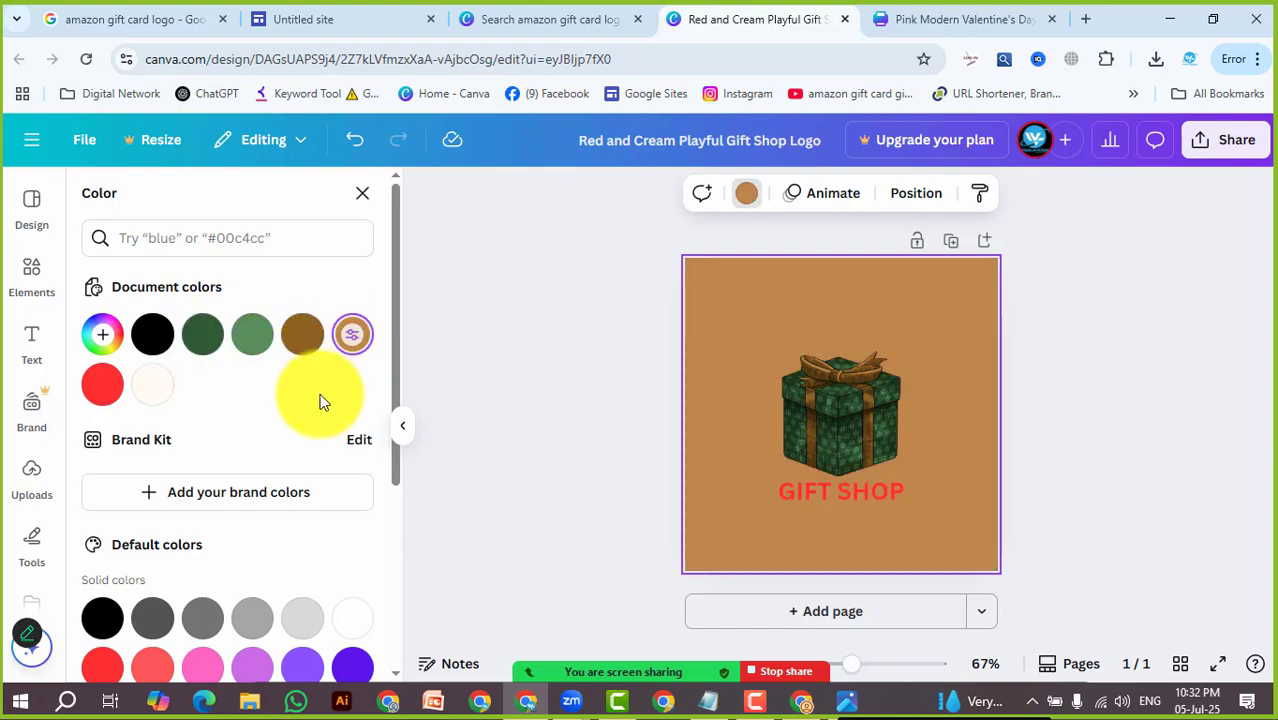
left_click(303, 615)
scroll(260, 440, "down", 3)
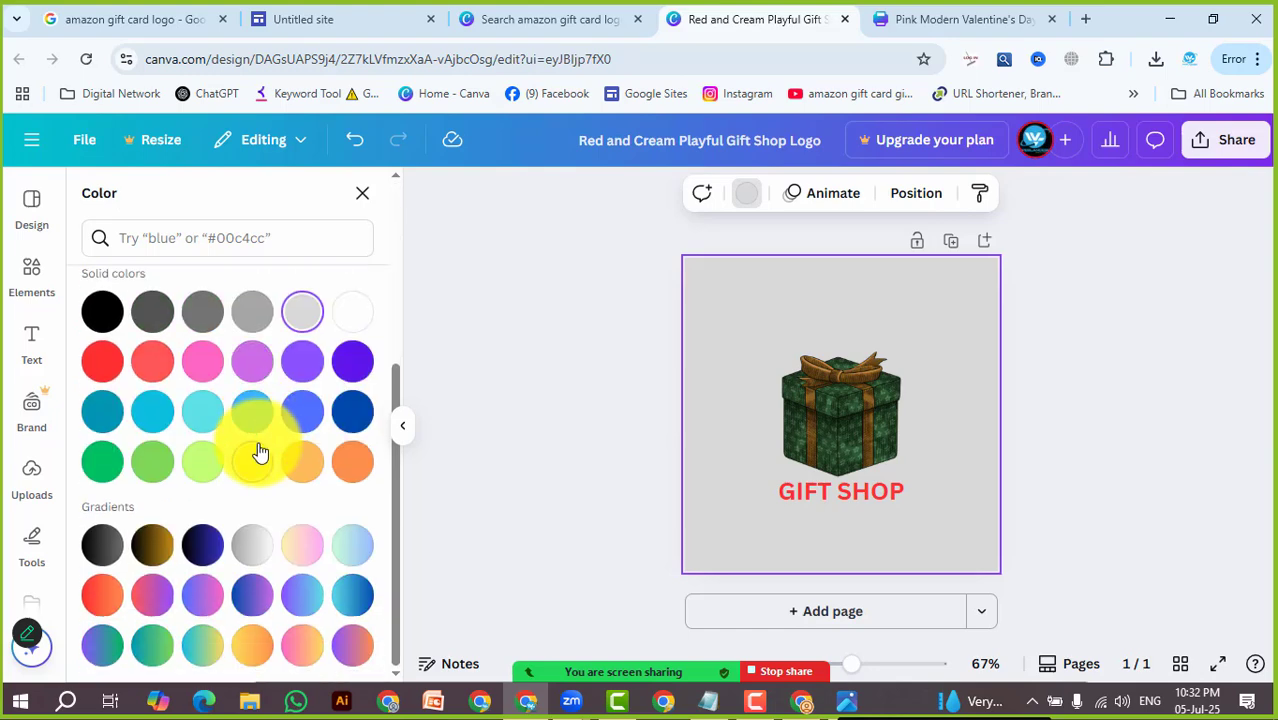
left_click(258, 546)
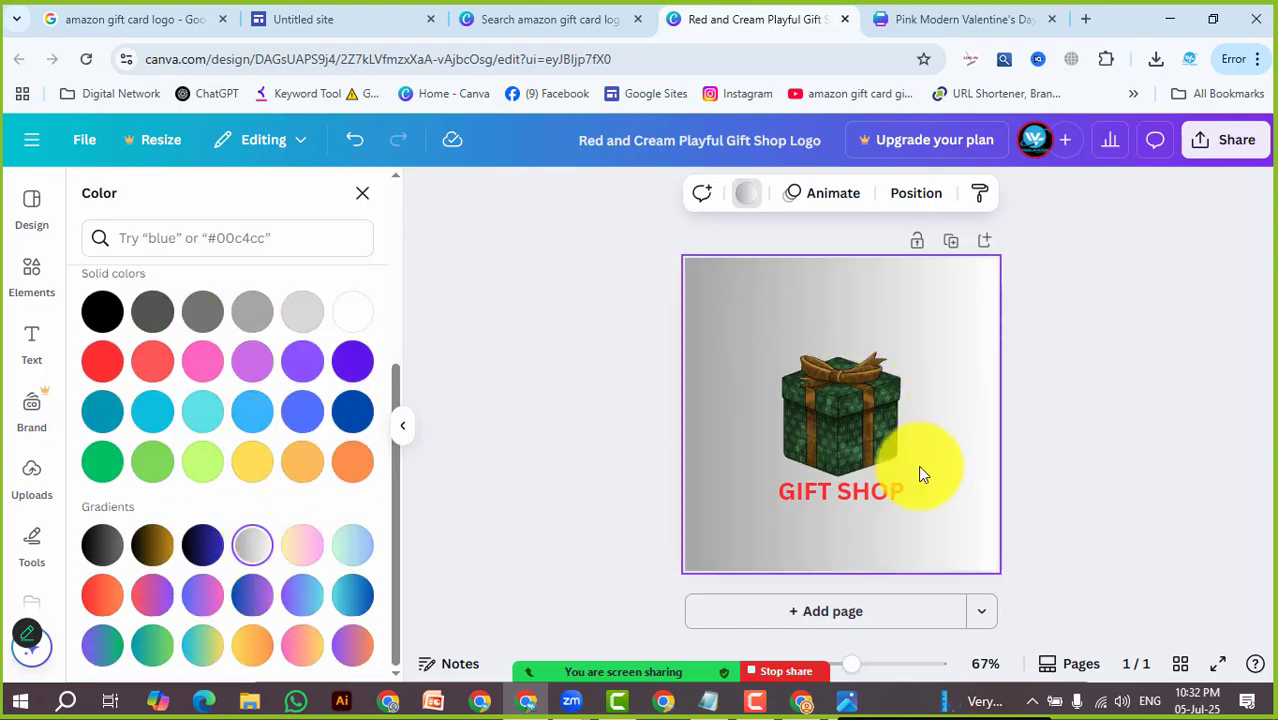
left_click(851, 416)
left_click(1096, 386)
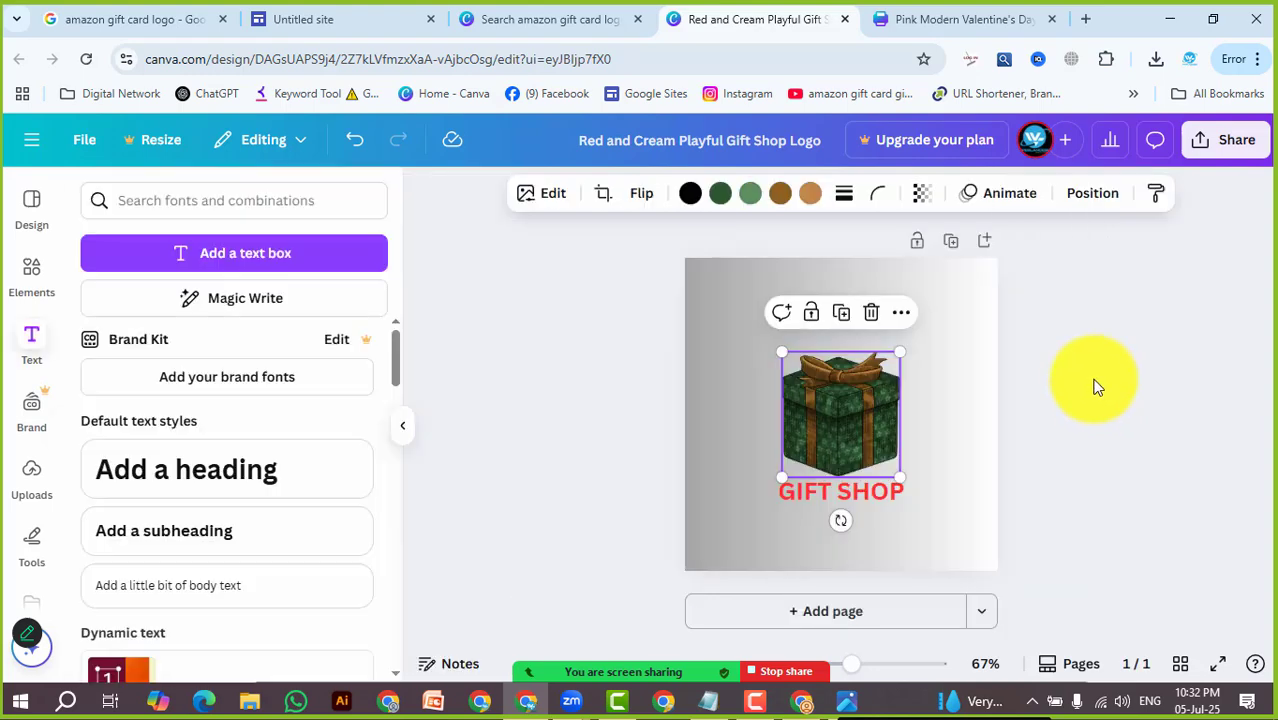
Download the green gift box logo as a PNG at 500 × 500 px
left_click(1203, 145)
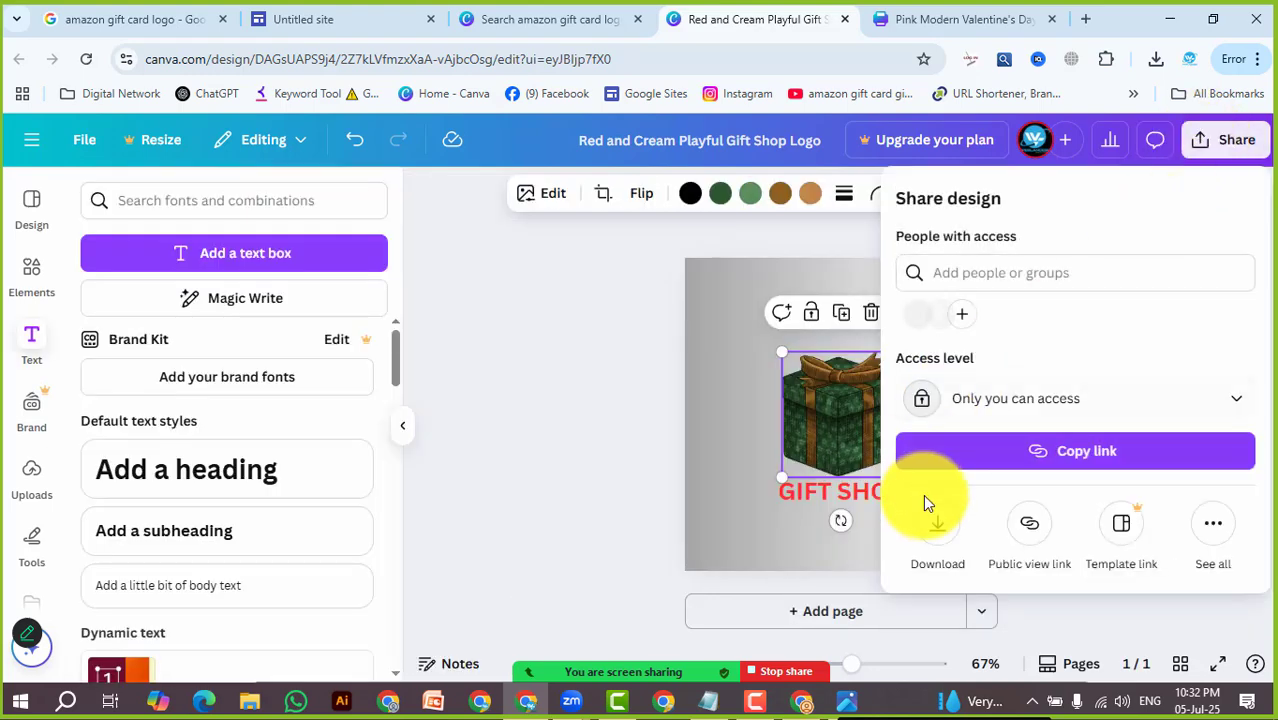
left_click(937, 545)
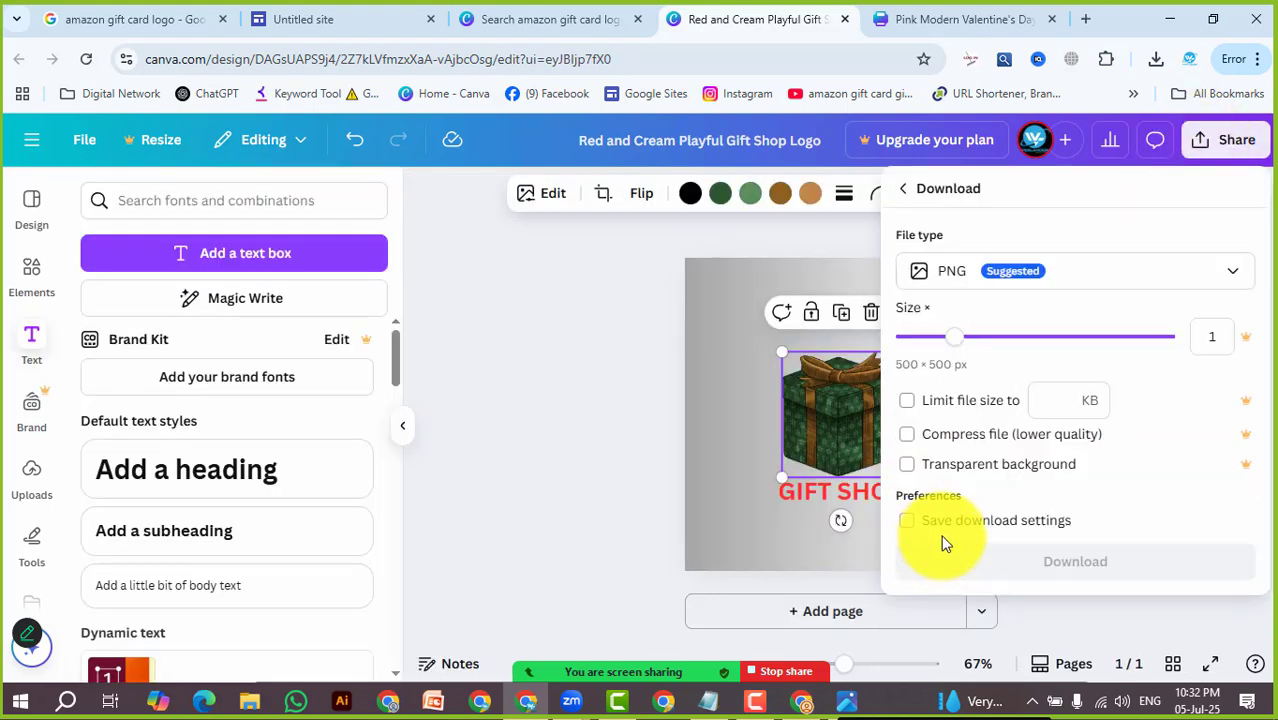
left_click(984, 562)
Open a fresh copy of the Red and Cream Playful Gift Shop Logo template and delete the "handmade gifts" tagline on page 1
left_click(548, 20)
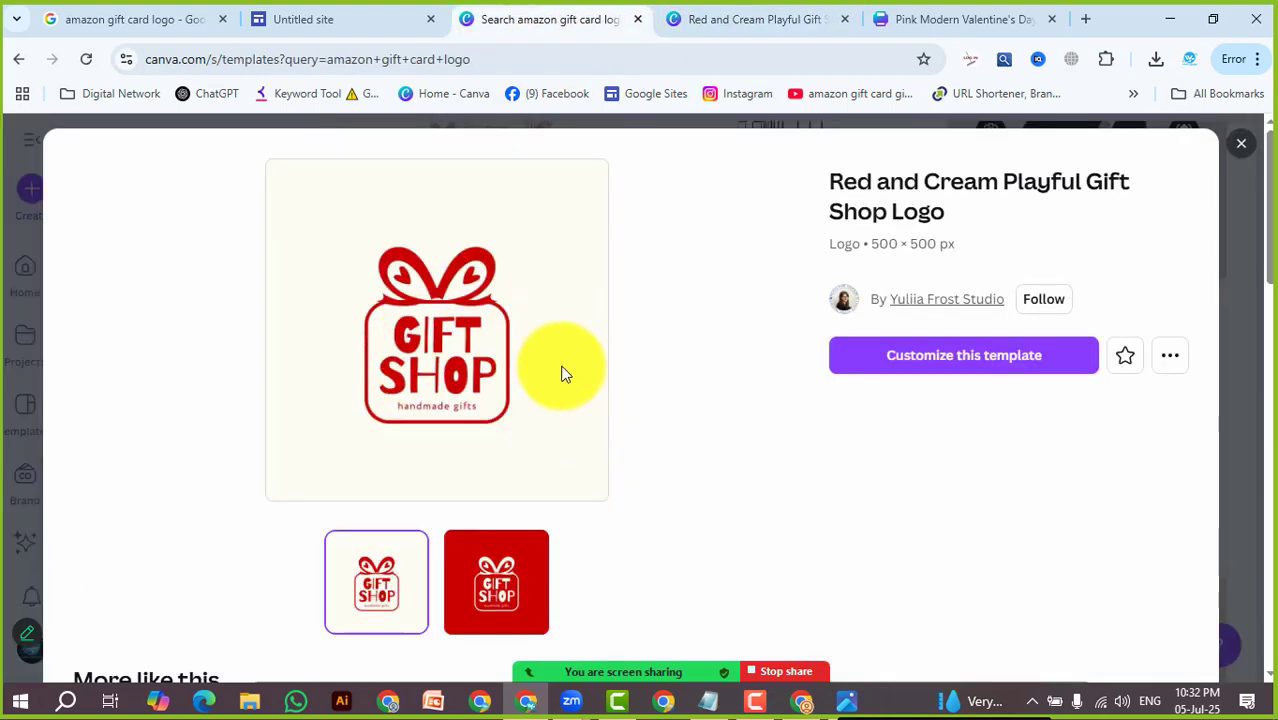
left_click(1004, 355)
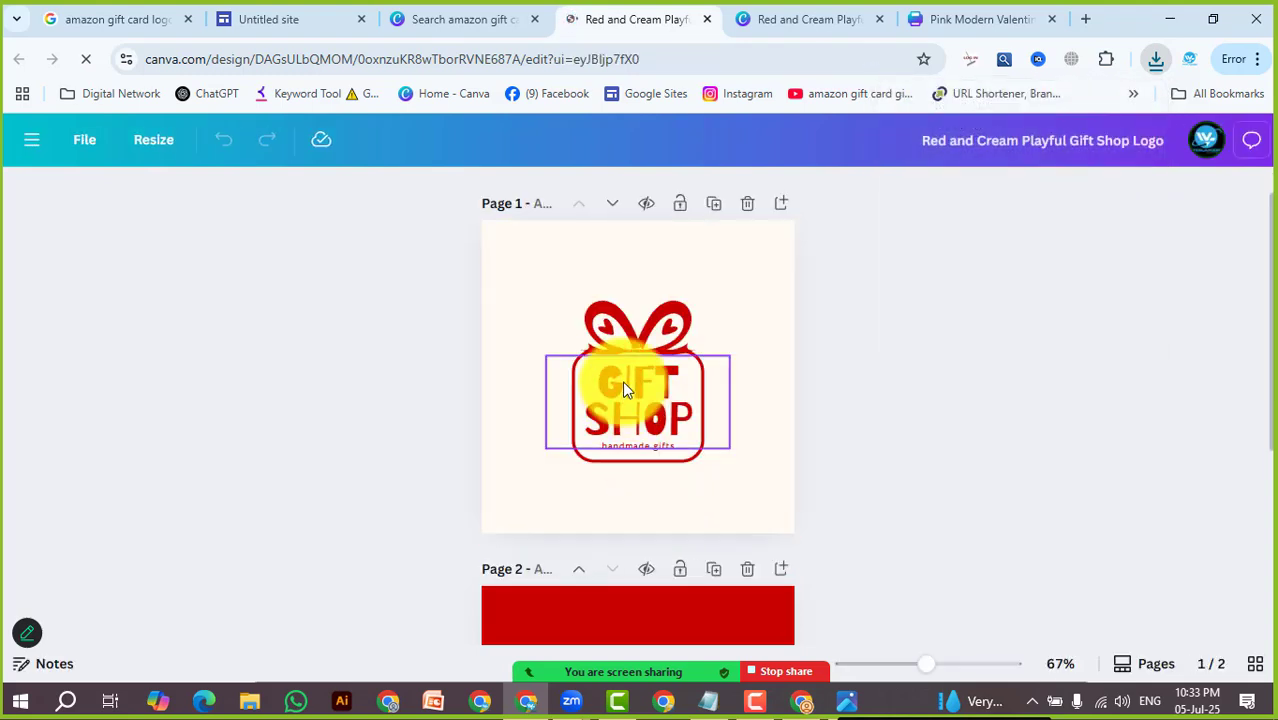
left_click(632, 430)
left_click(634, 455)
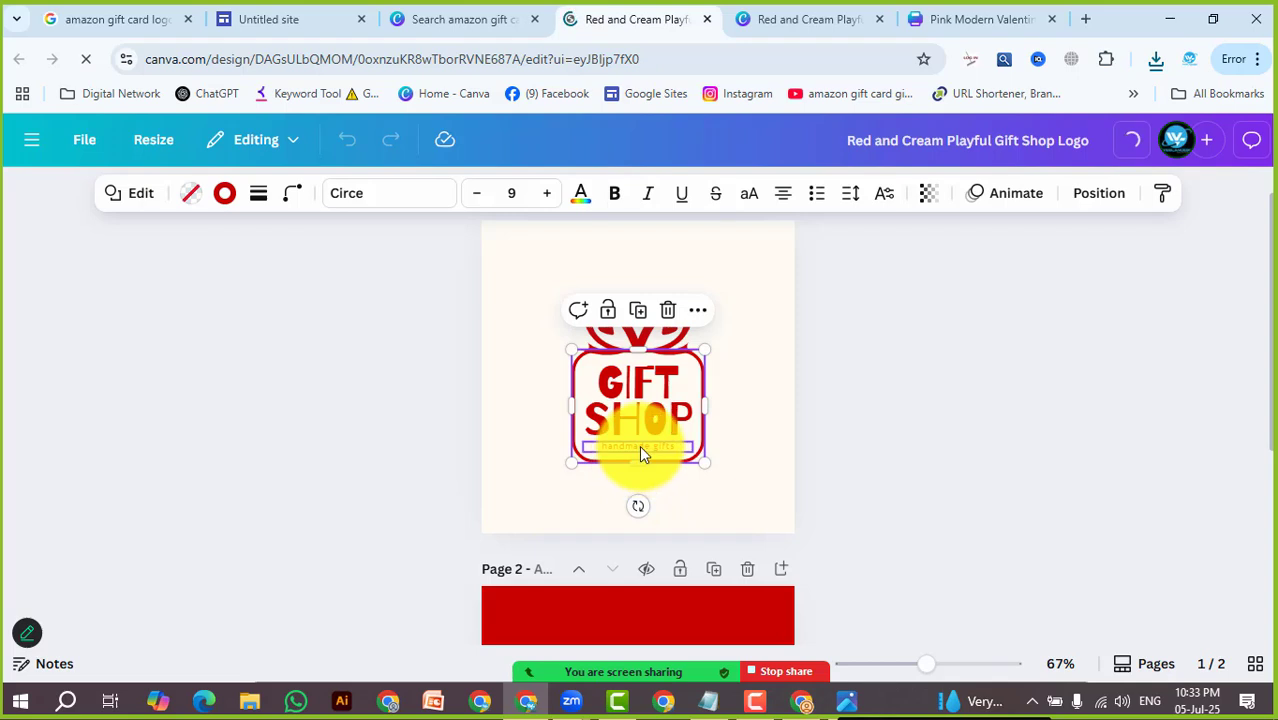
left_click(640, 446)
key("Delete")
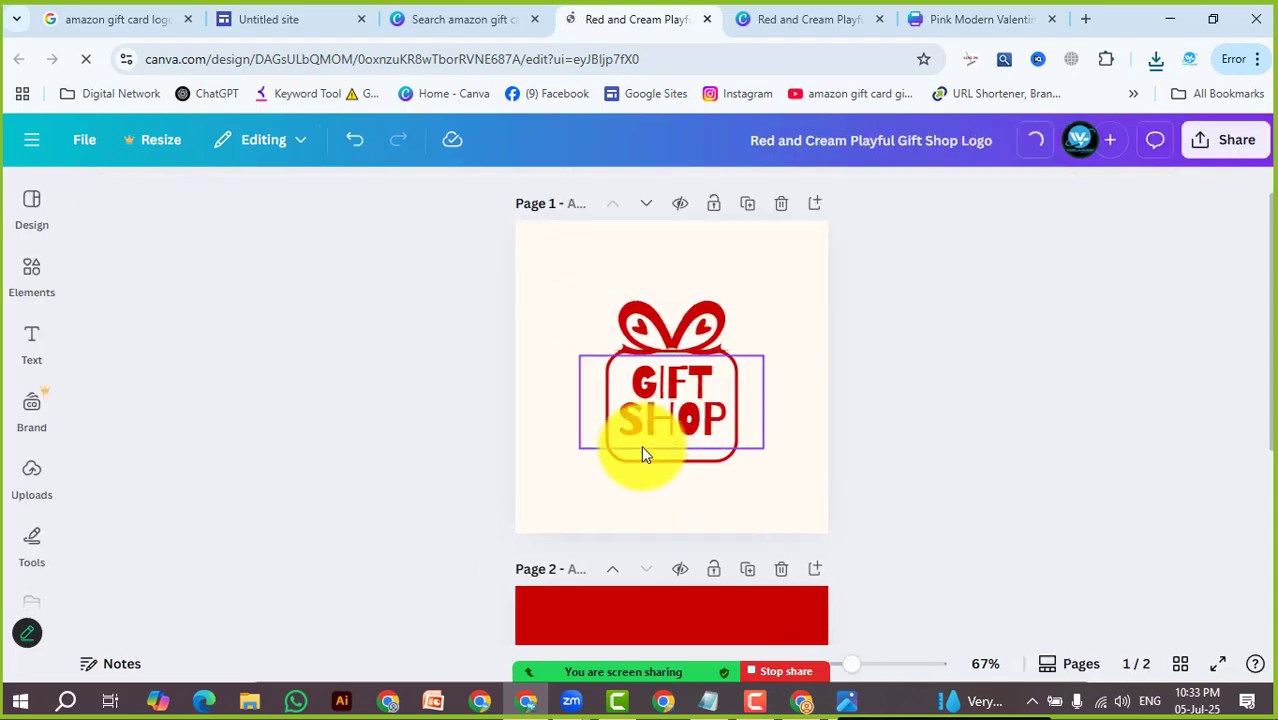
left_click(805, 483)
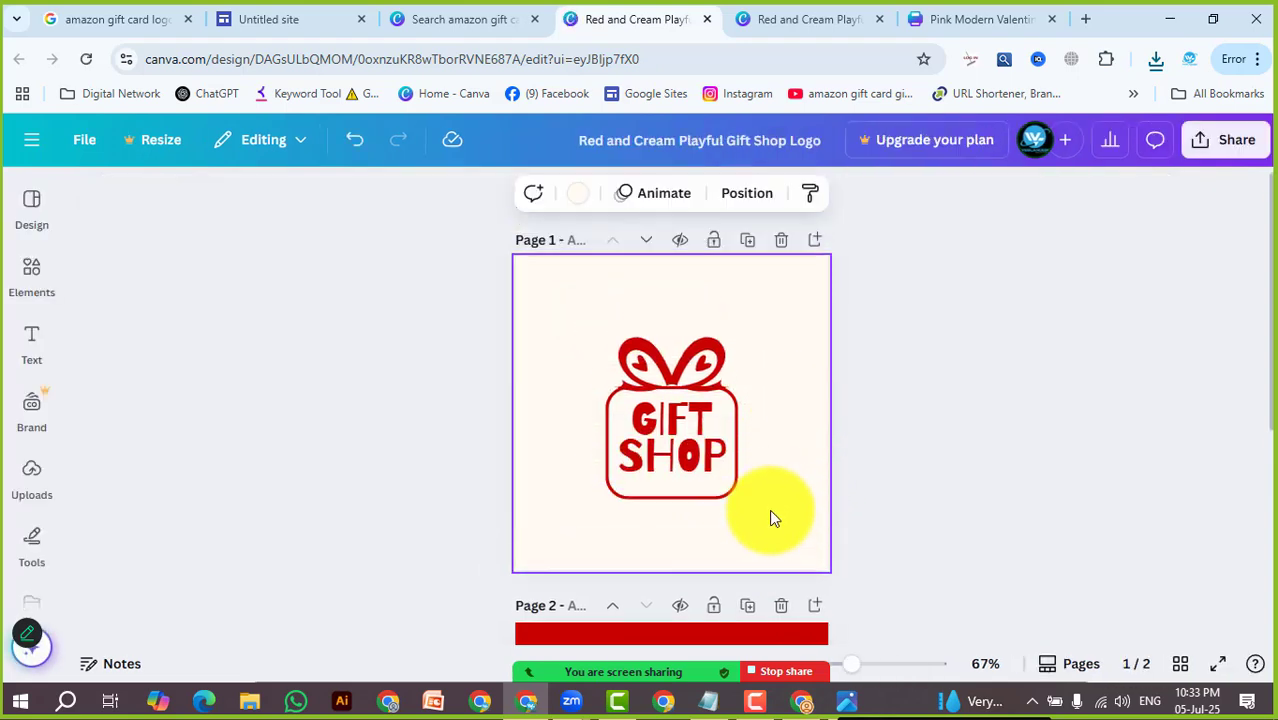
Delete the red page 2 from the new logo copy
scroll(769, 509, "down", 3)
left_click(612, 392)
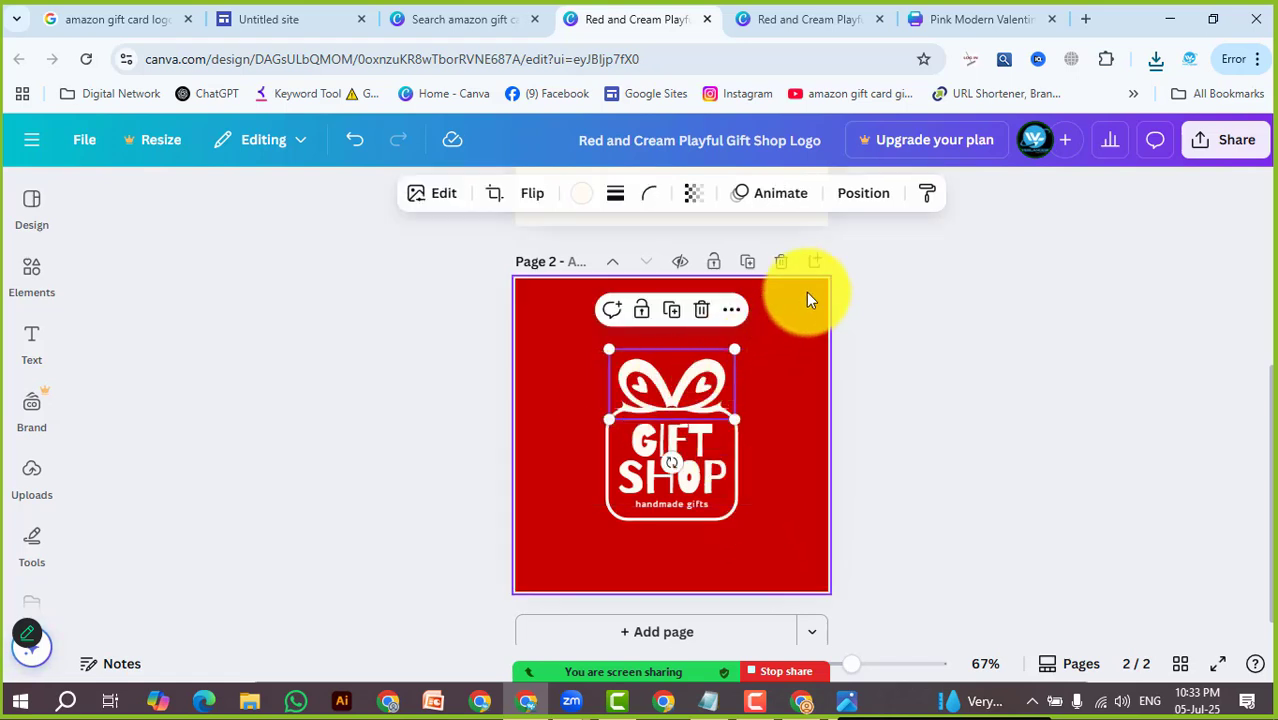
left_click(781, 262)
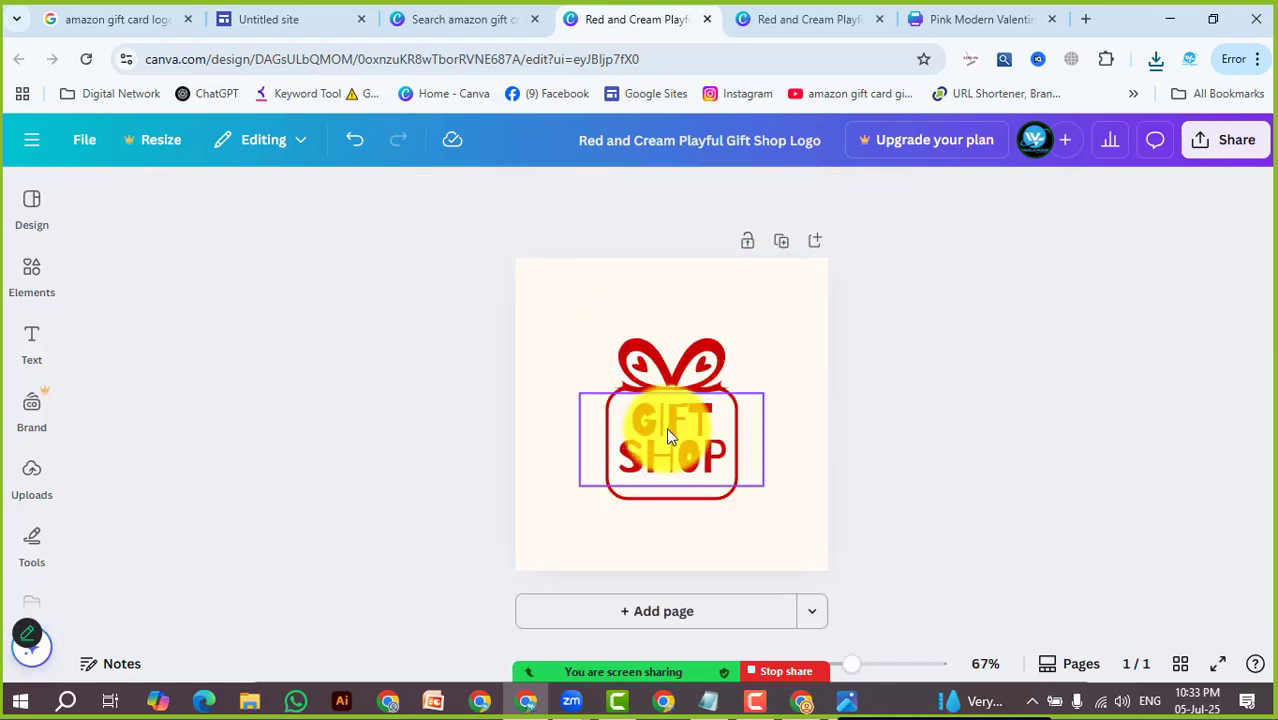
Download the red and cream "GIFT SHOP" logo as a PNG at 500 × 500 px
left_click(1204, 158)
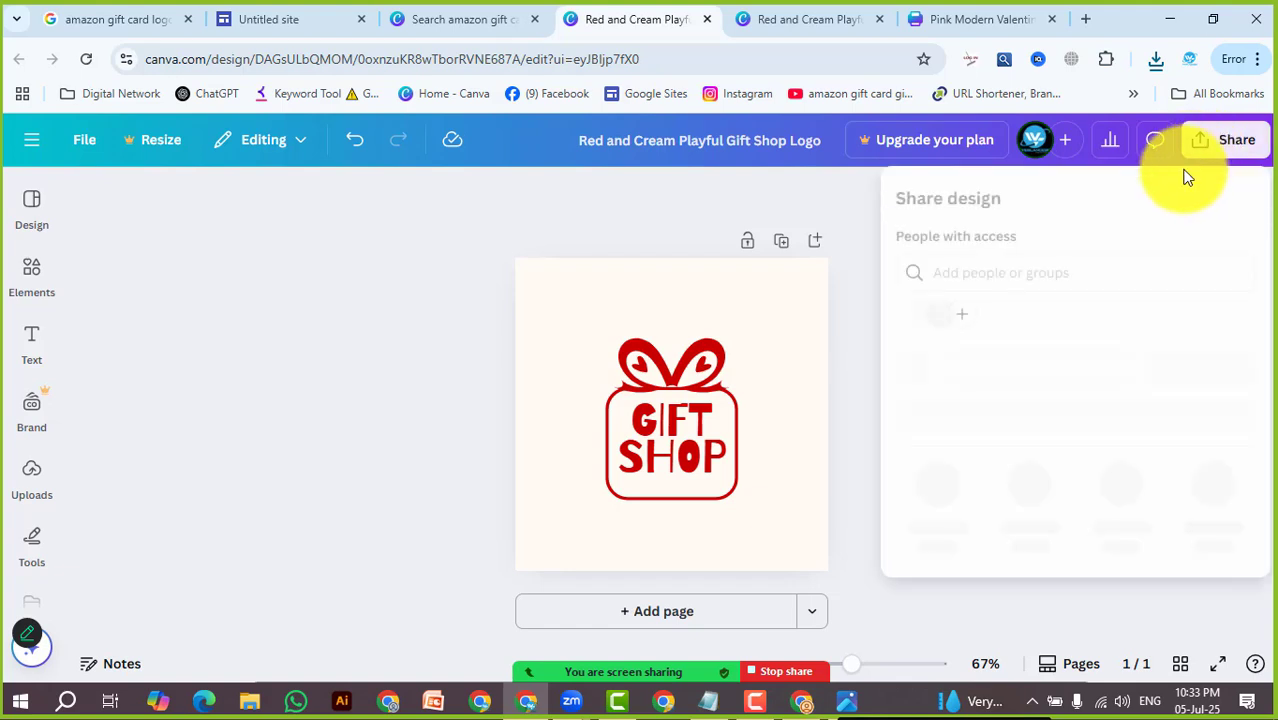
left_click(945, 543)
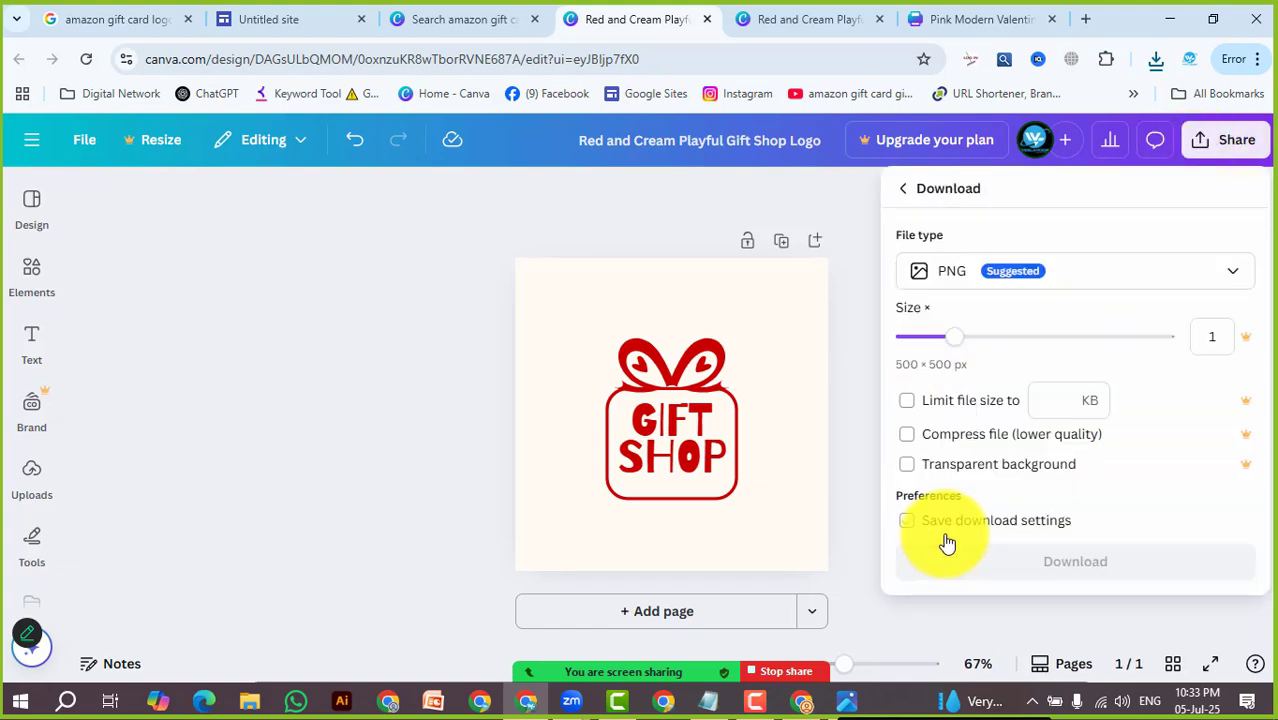
left_click(962, 562)
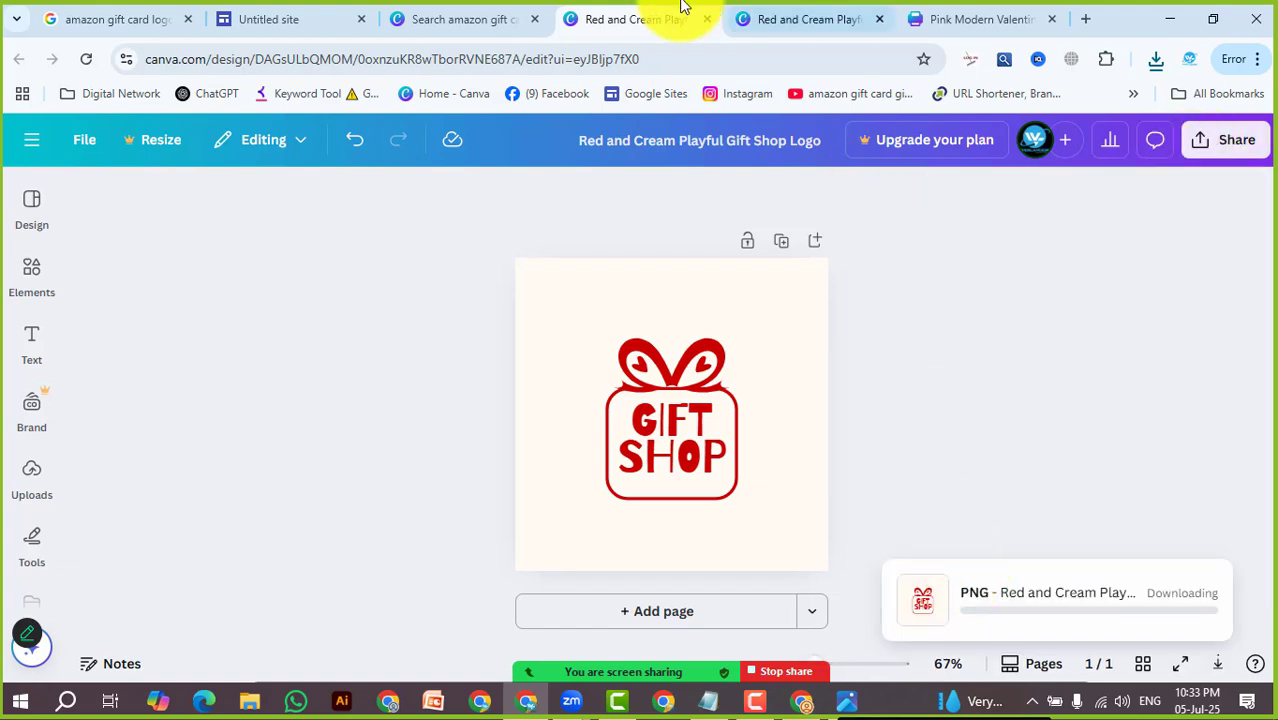
Switch to the Google Sites editor and upload the newly downloaded red gift shop logo from Downloads as the site logo
left_click(336, 10)
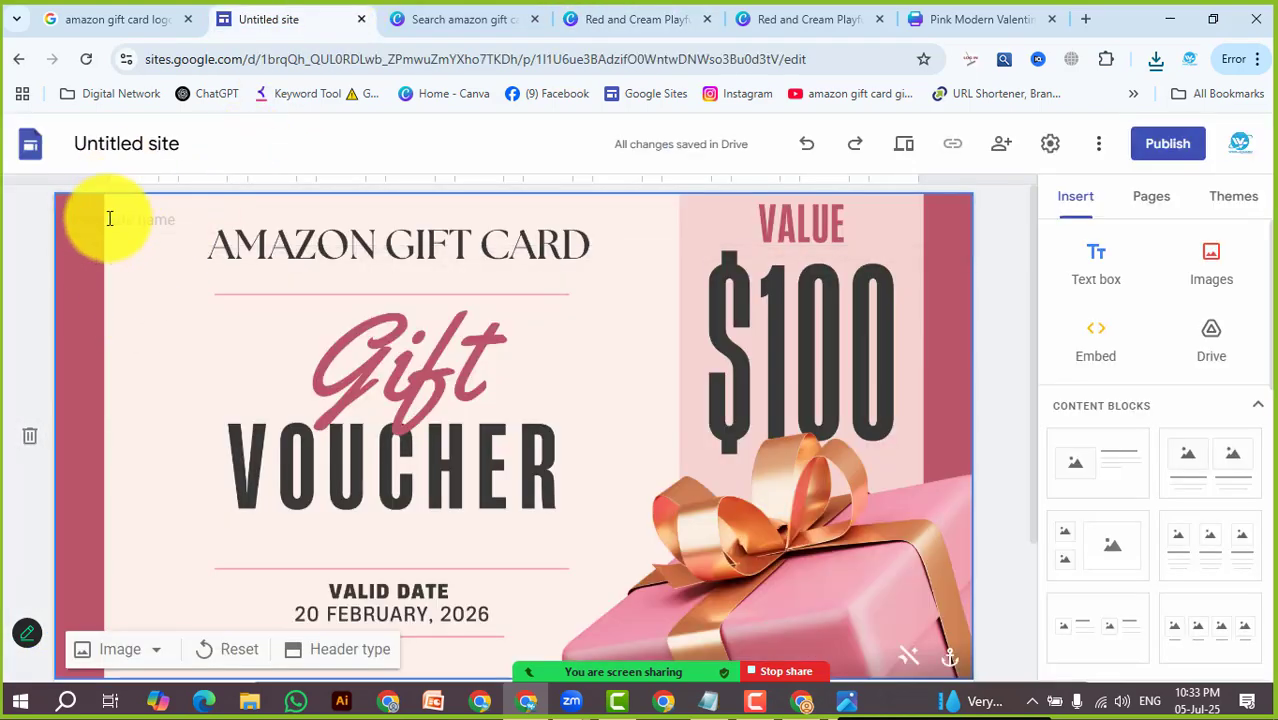
left_click(127, 270)
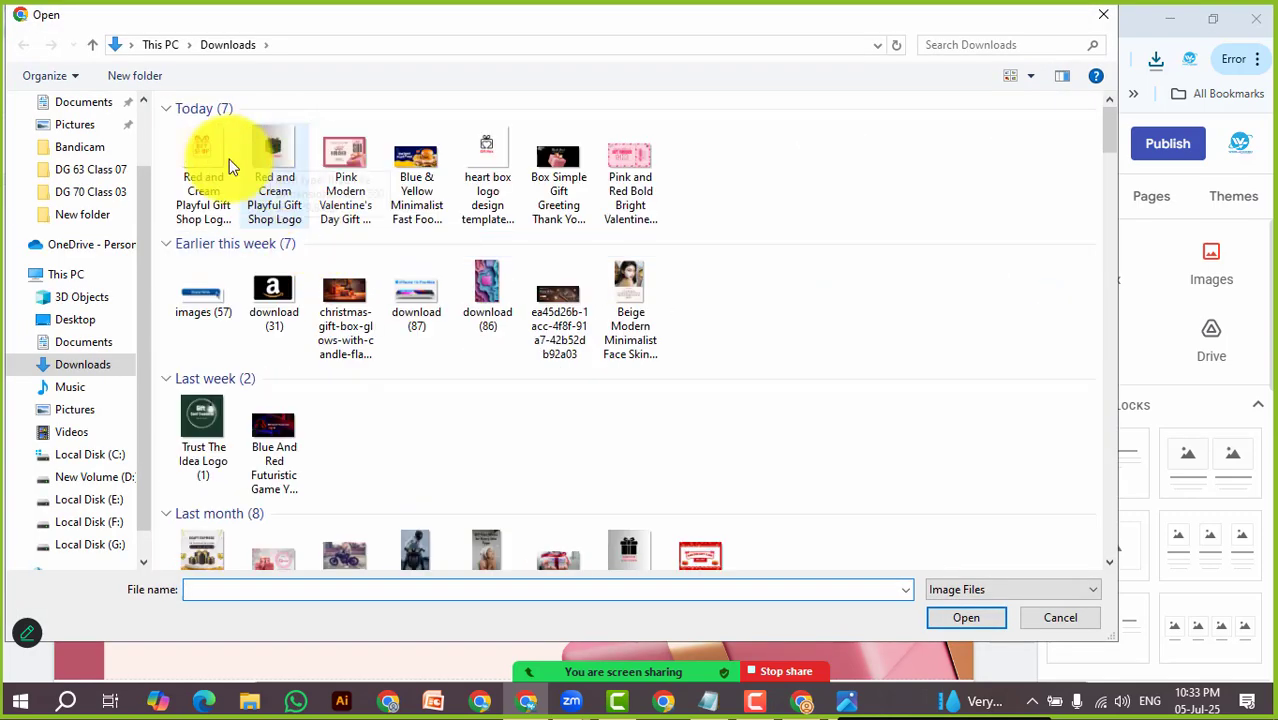
left_click(228, 165)
left_click(945, 615)
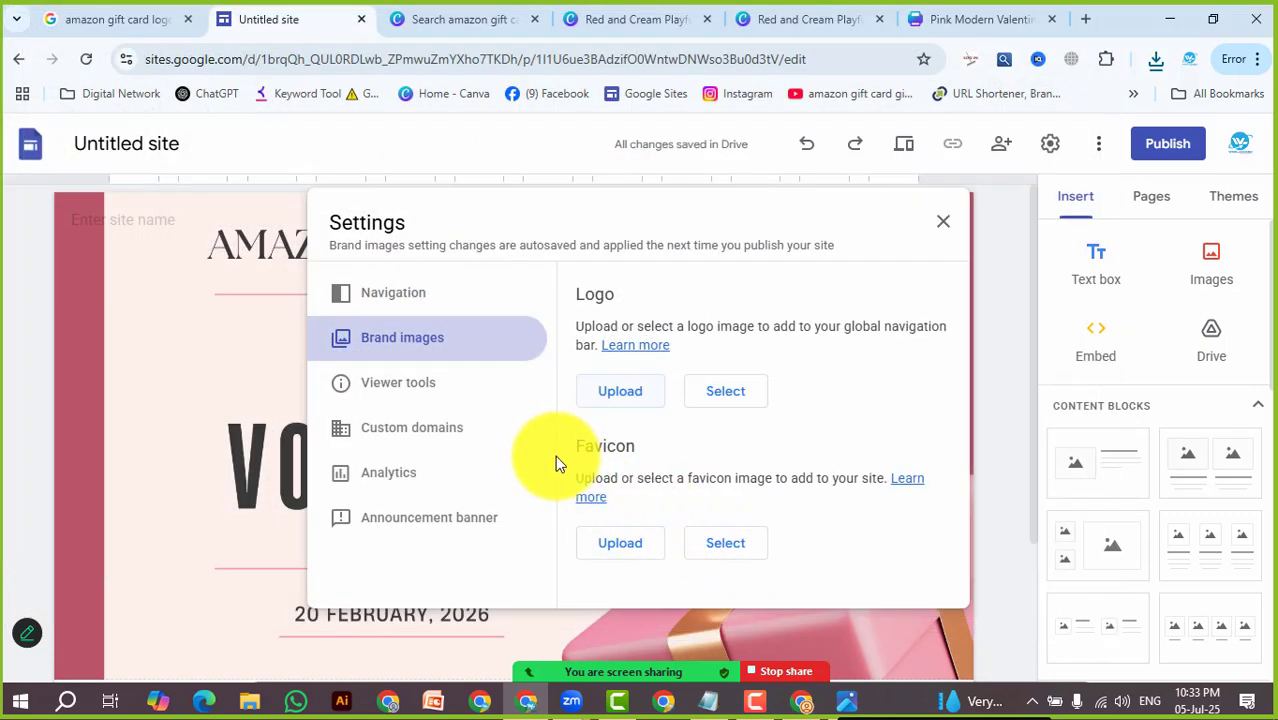
Upload the same red gift shop logo file as the site's favicon and close the settings
scroll(632, 447, "down", 2)
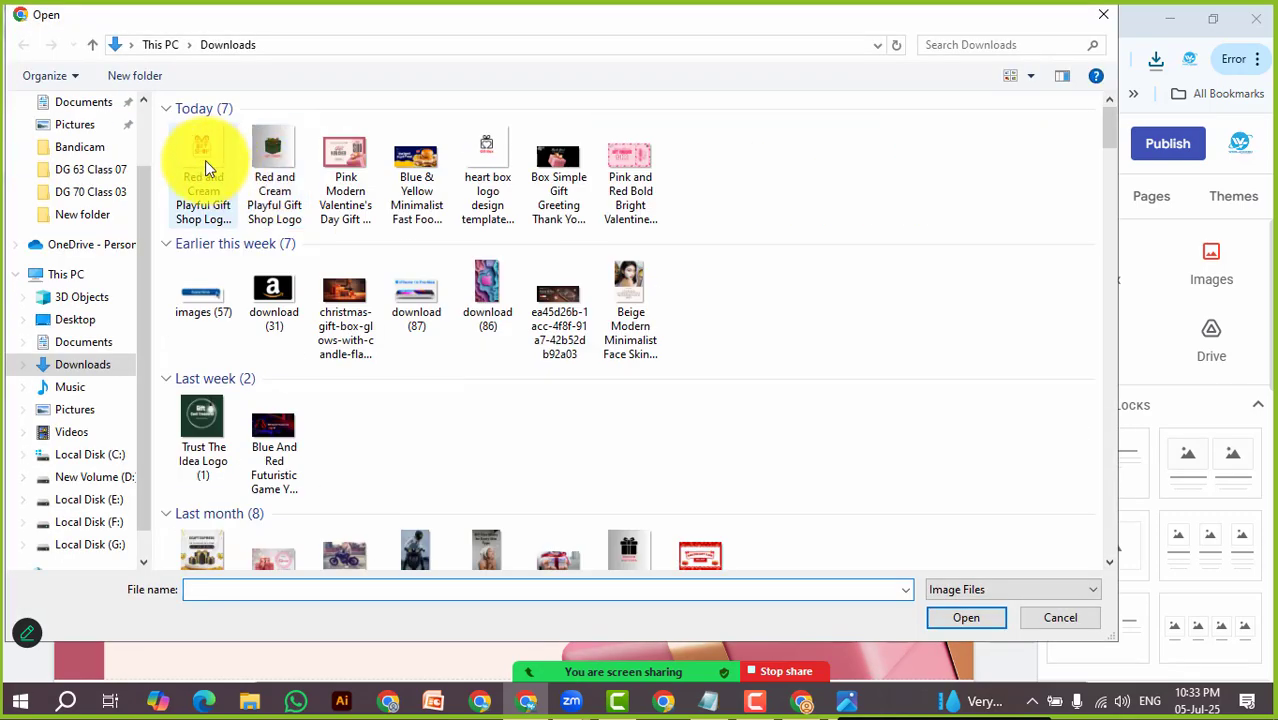
left_click(203, 160)
left_click(958, 617)
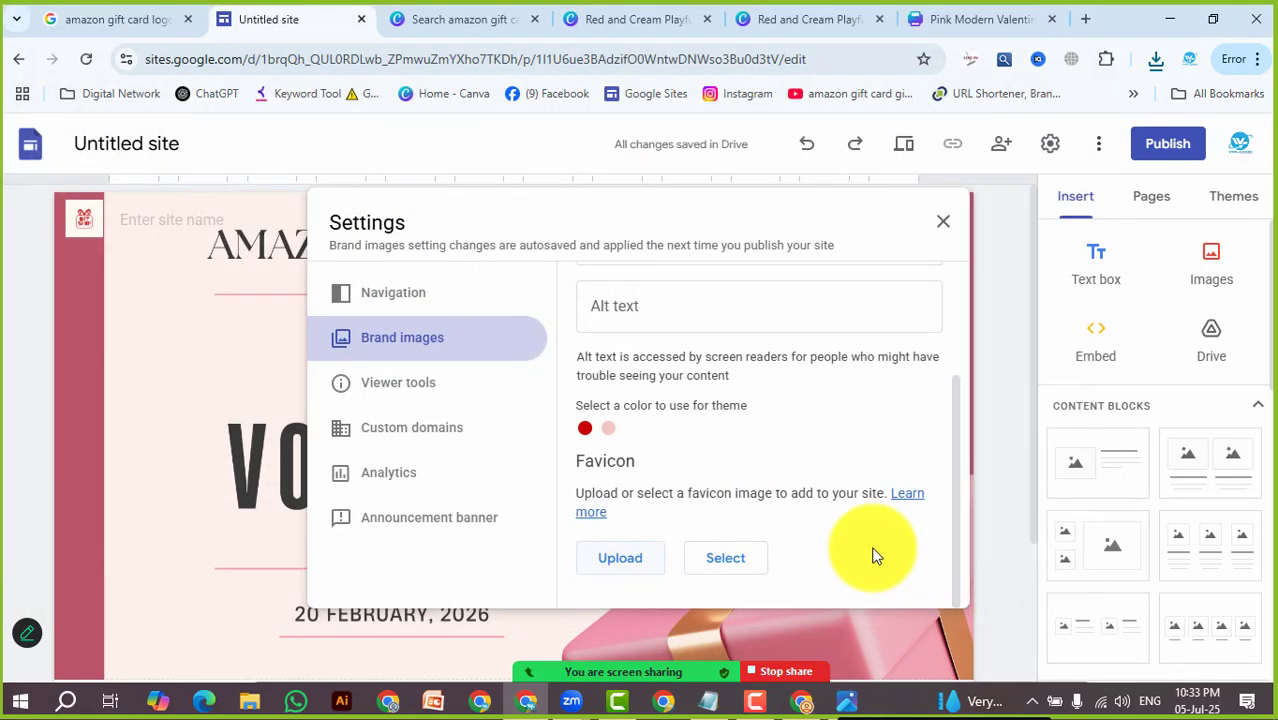
left_click(940, 224)
scroll(480, 450, "down", 2)
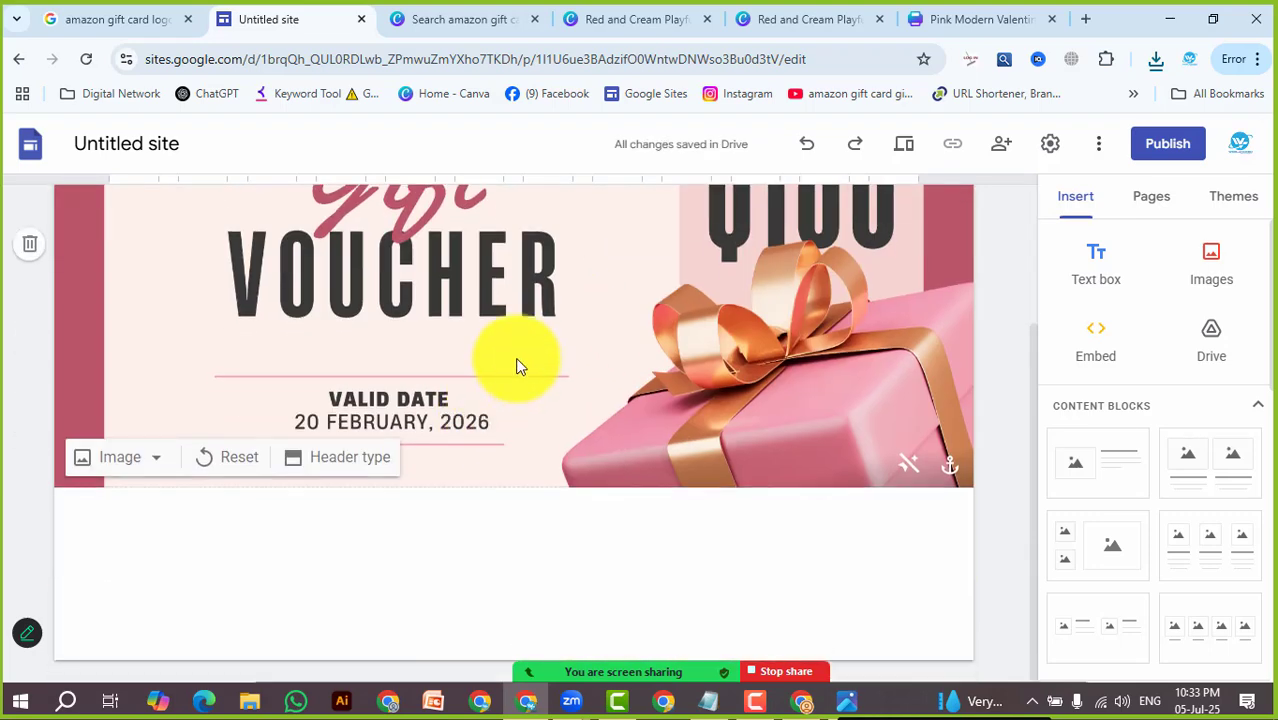
scroll(477, 404, "up", 1)
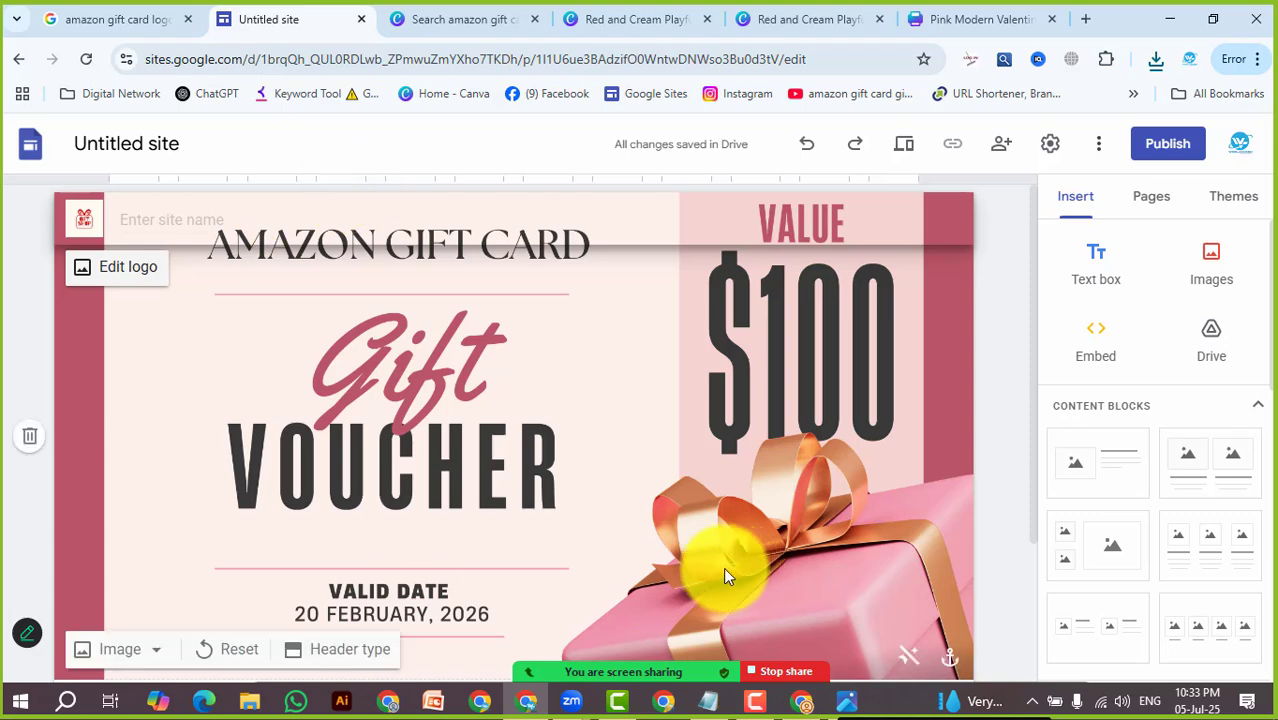
scroll(610, 490, "down", 2)
scroll(752, 440, "up", 2)
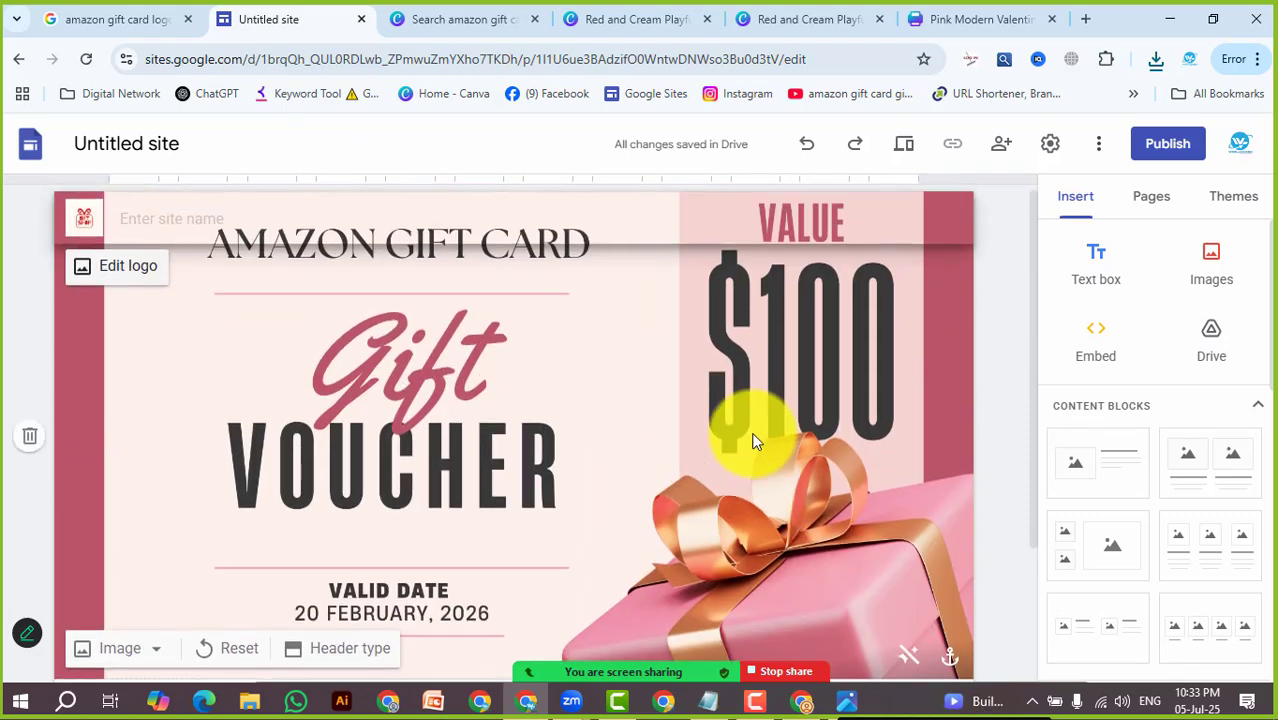
scroll(748, 440, "down", 2)
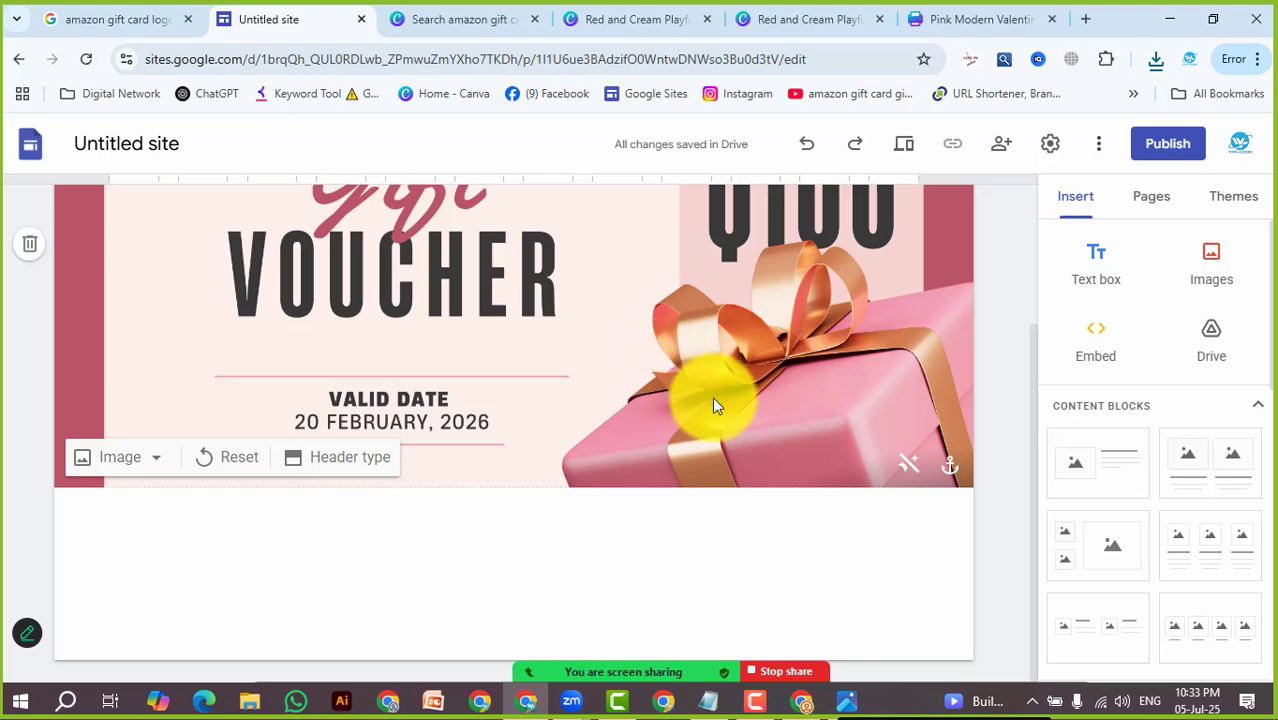
scroll(714, 400, "up", 2)
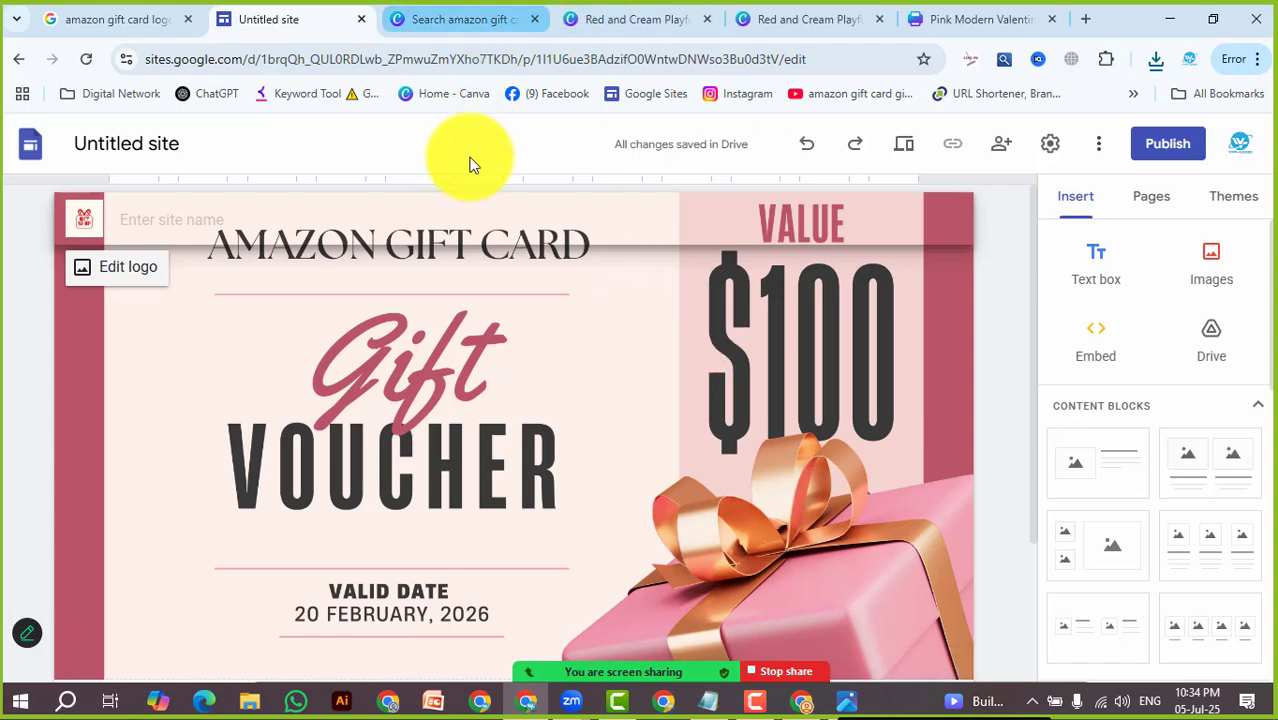
Switch to the Canva template search and close the Red and Cream Playful Gift Shop Logo preview
left_click(440, 18)
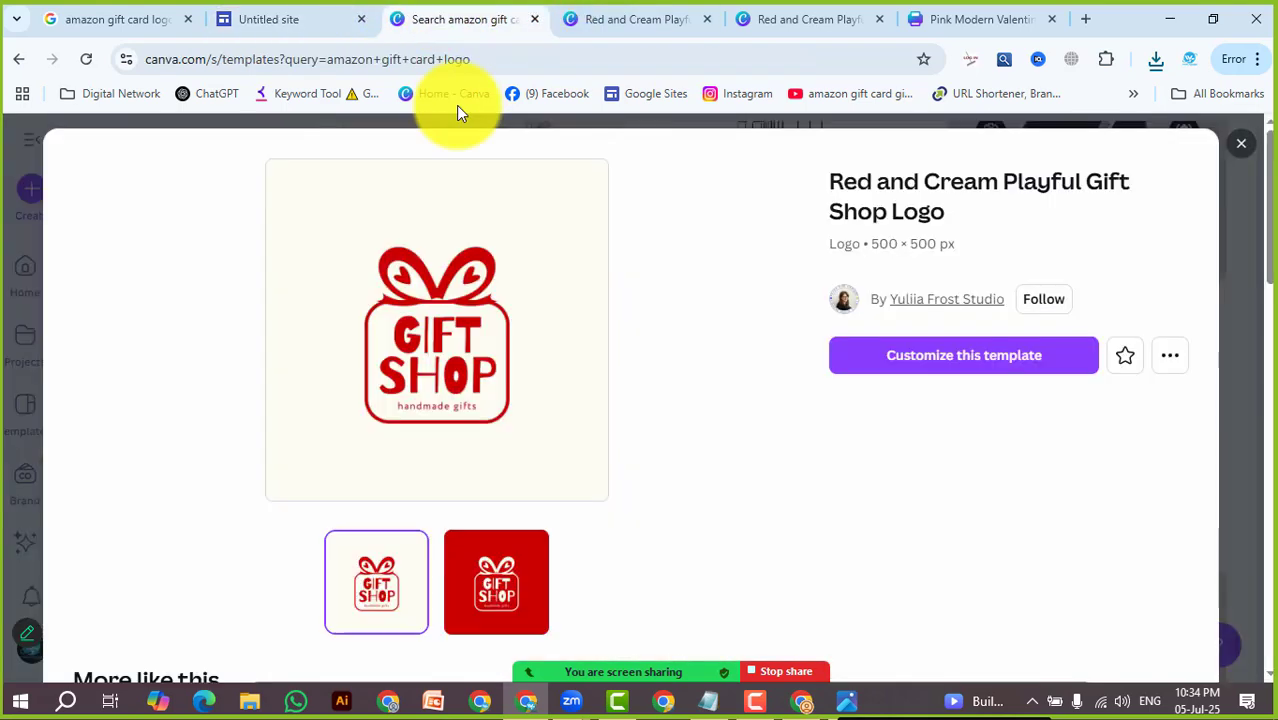
left_click(1240, 145)
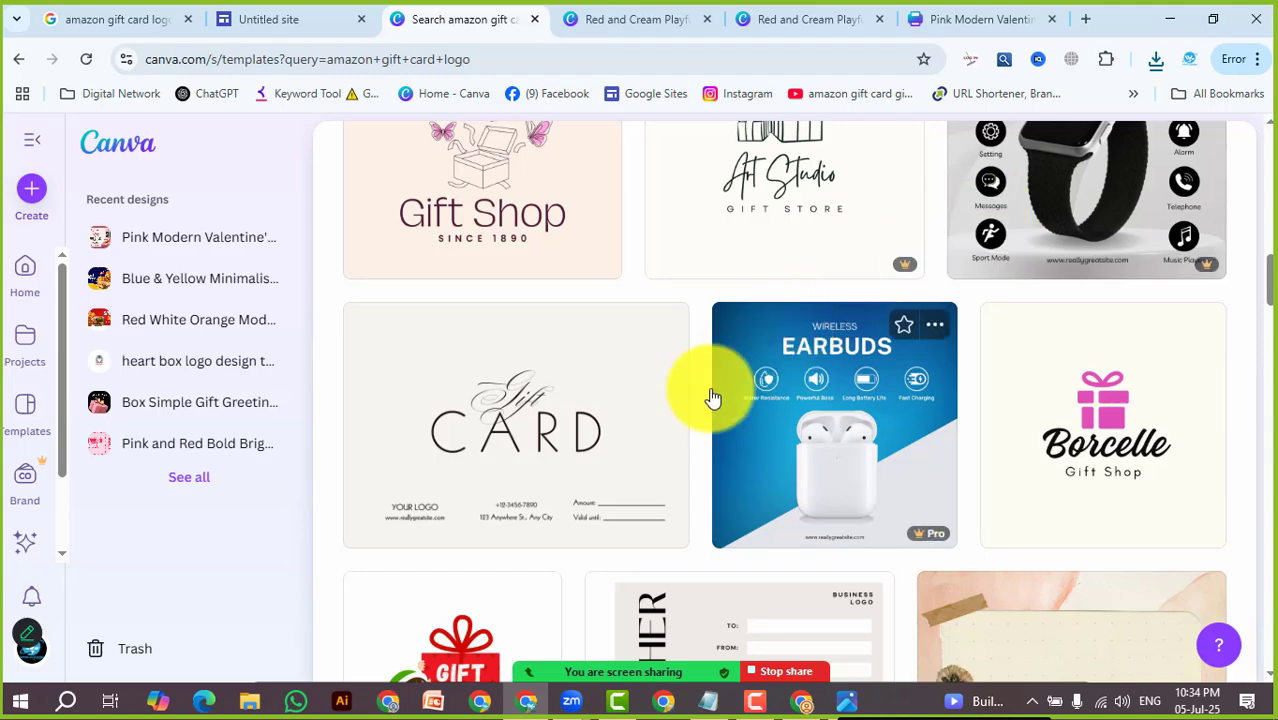
scroll(593, 476, "up", 3)
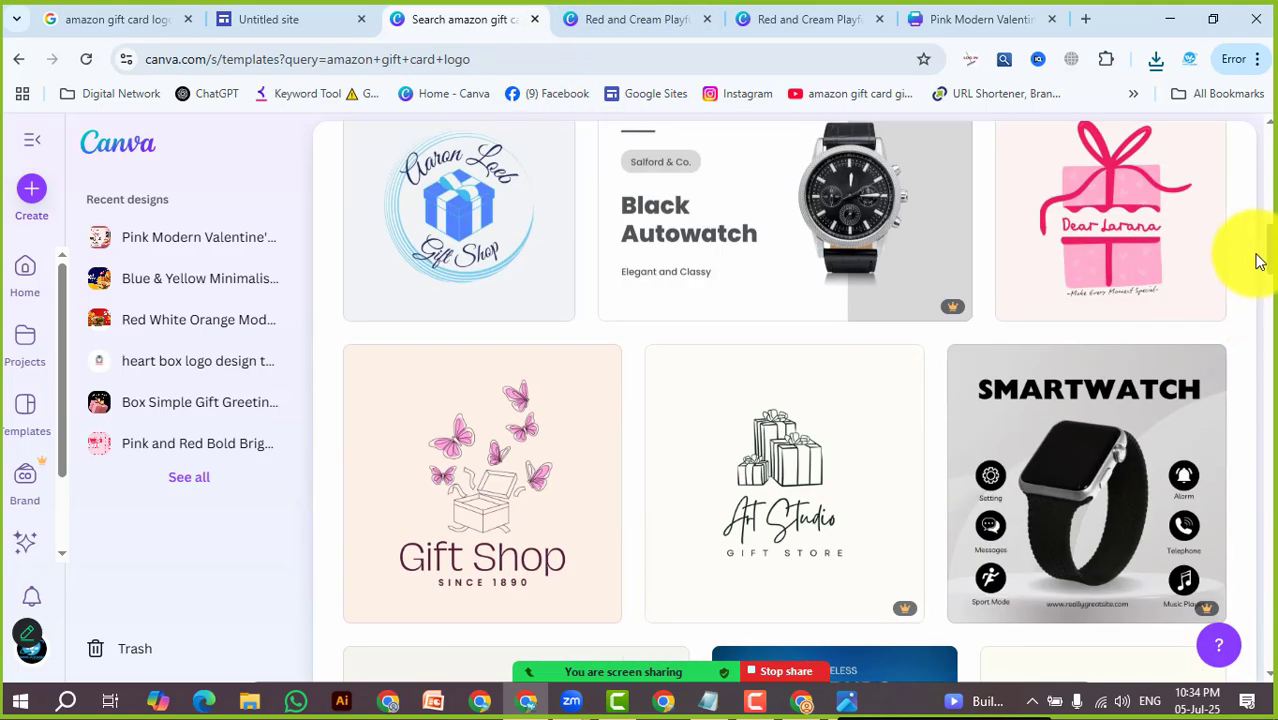
left_click_drag(1266, 258, 1270, 143)
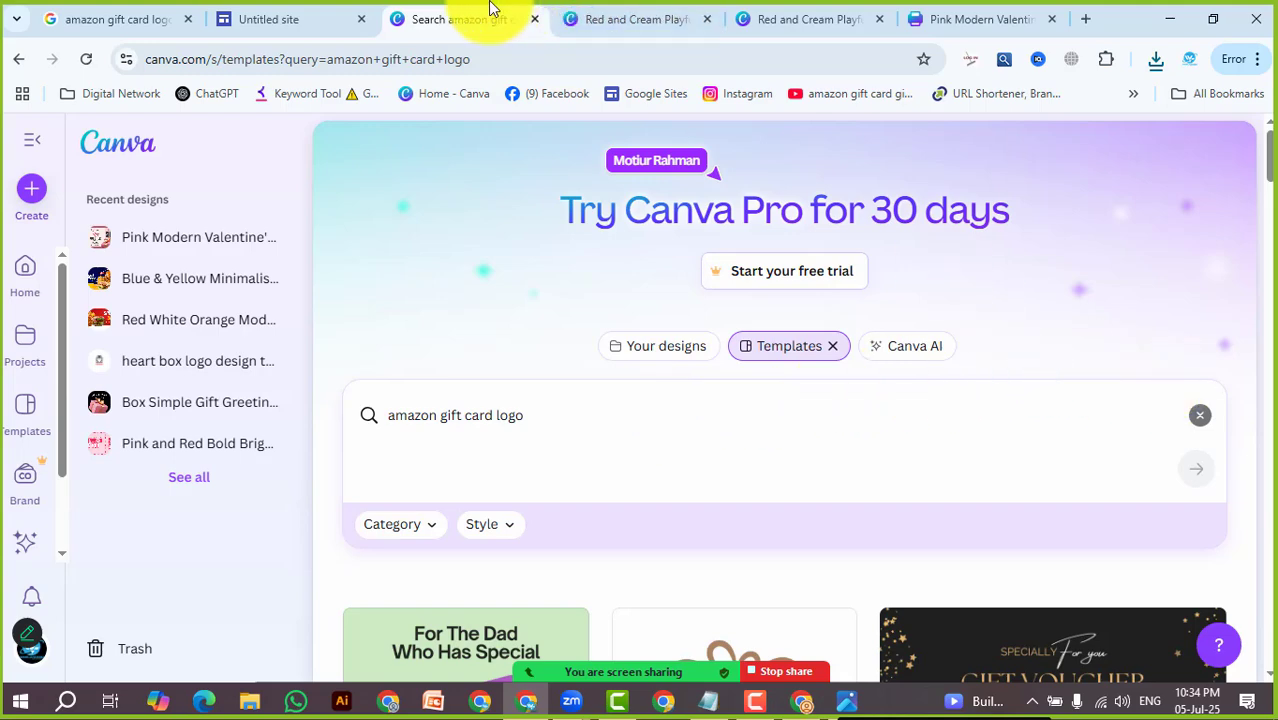
Check the finished GIFT SHOP logo design, then return to the template search and clear the "amazon gift card logo" query
left_click(582, 12)
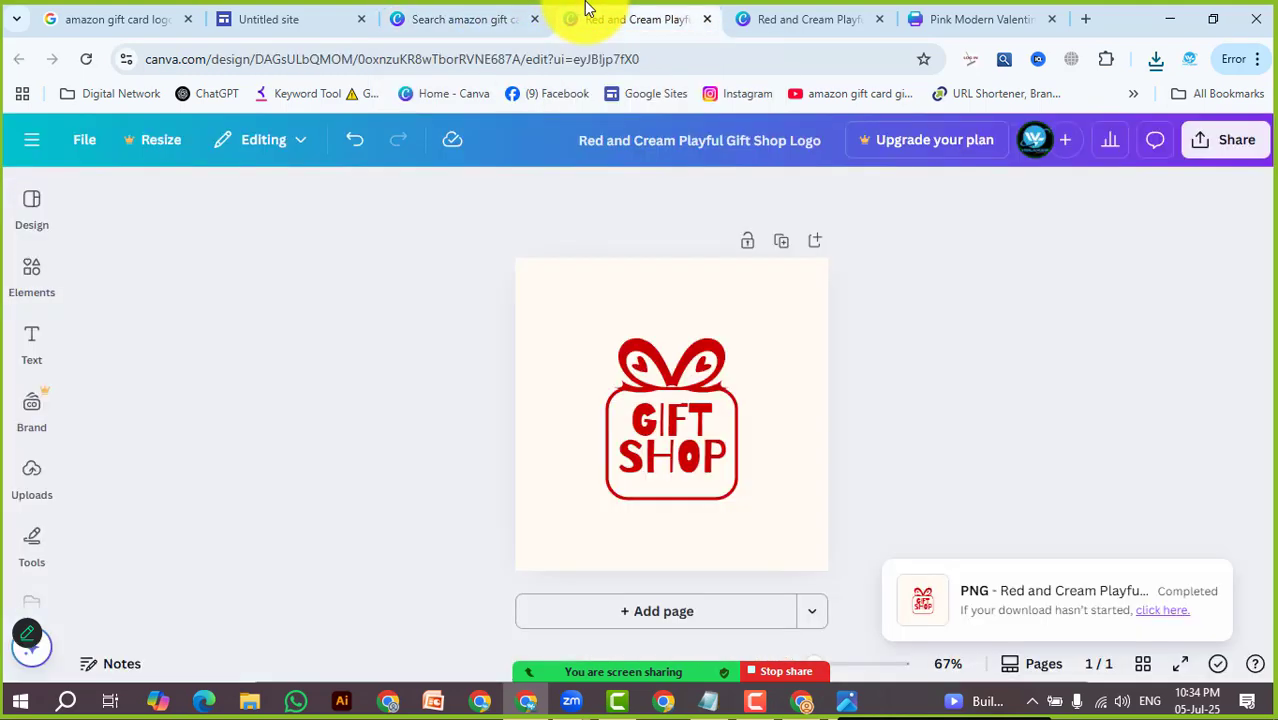
left_click(395, 10)
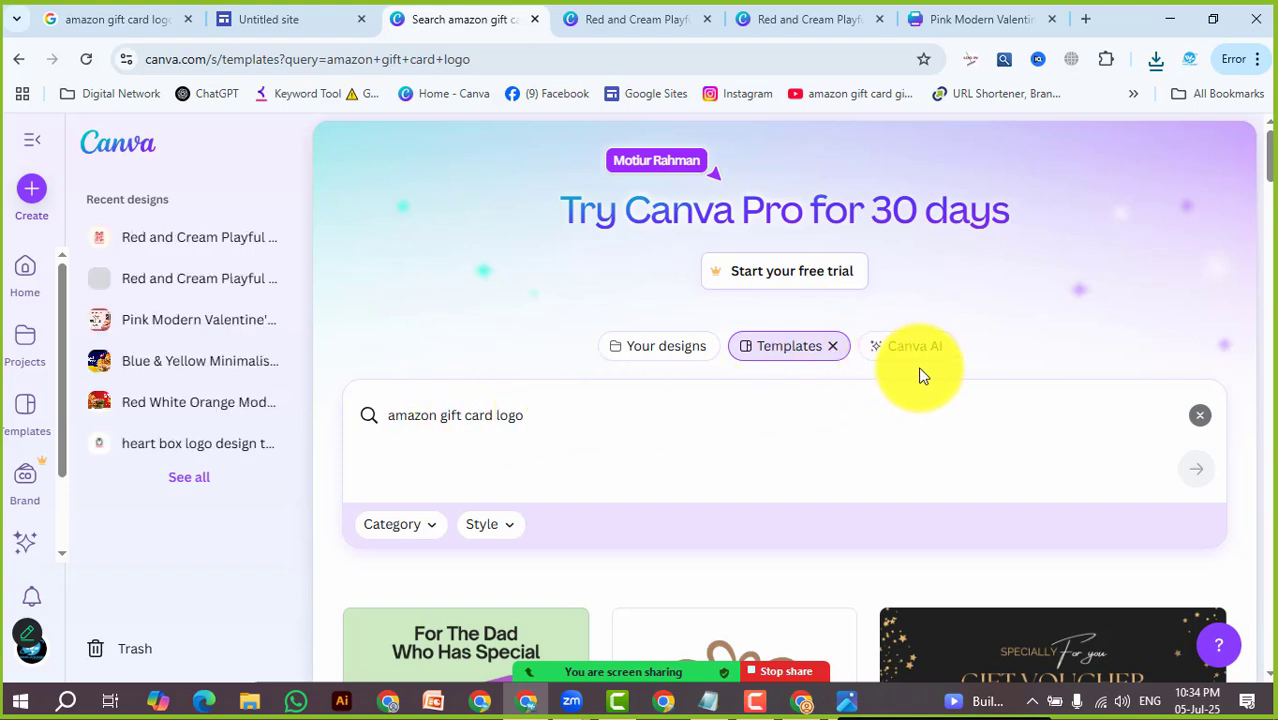
left_click(1208, 423)
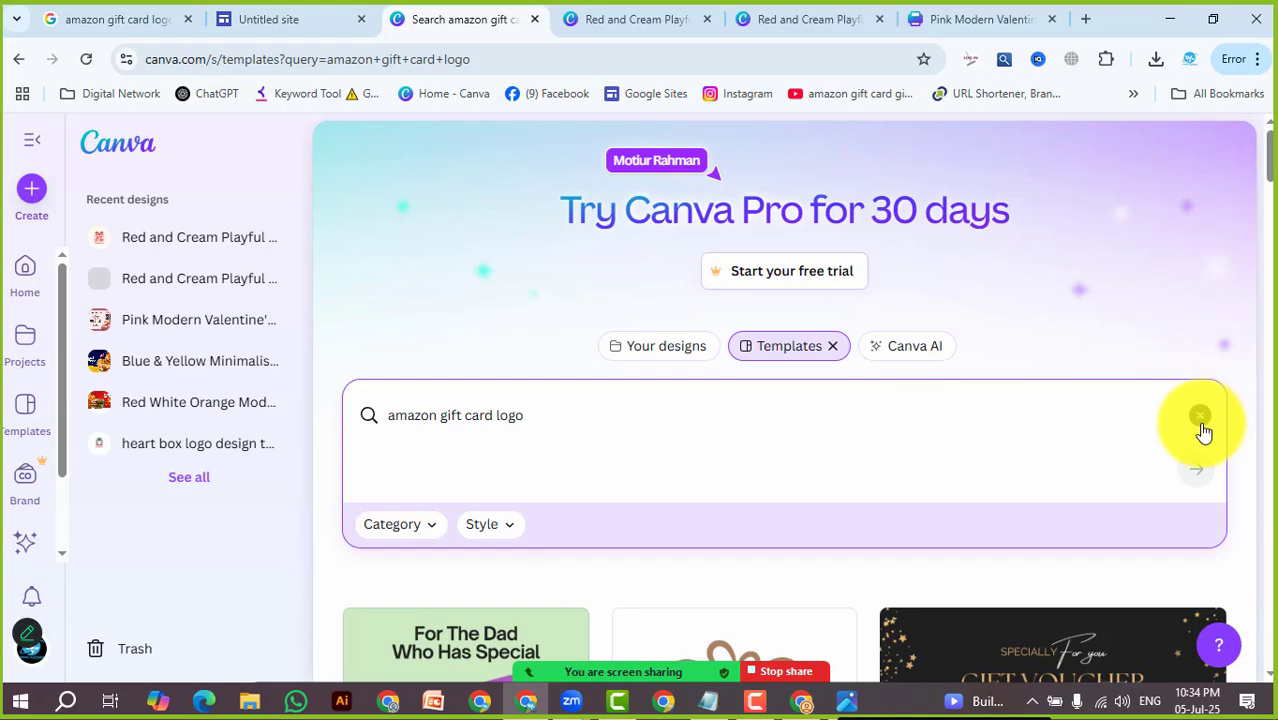
left_click(1201, 422)
Look through the suggested Canva templates for a design that suits the gift card page
scroll(660, 550, "down", 3)
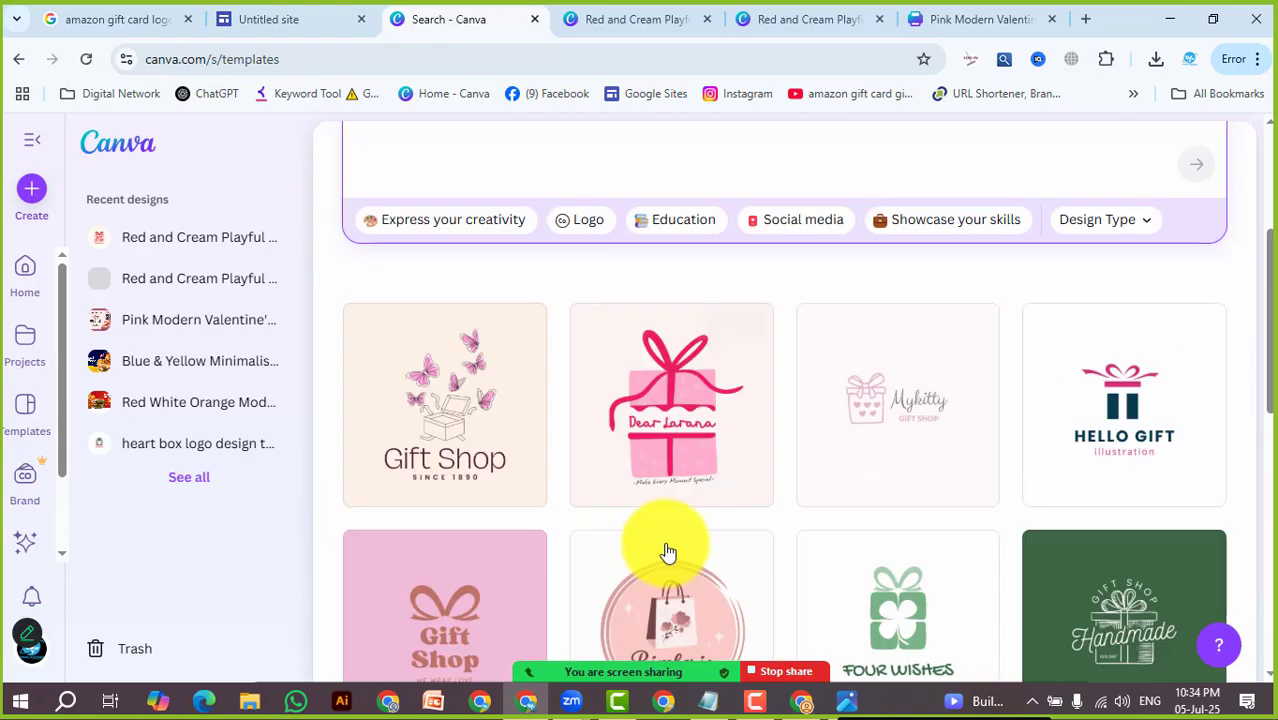
scroll(668, 553, "down", 1)
scroll(688, 527, "up", 3)
scroll(685, 515, "down", 6)
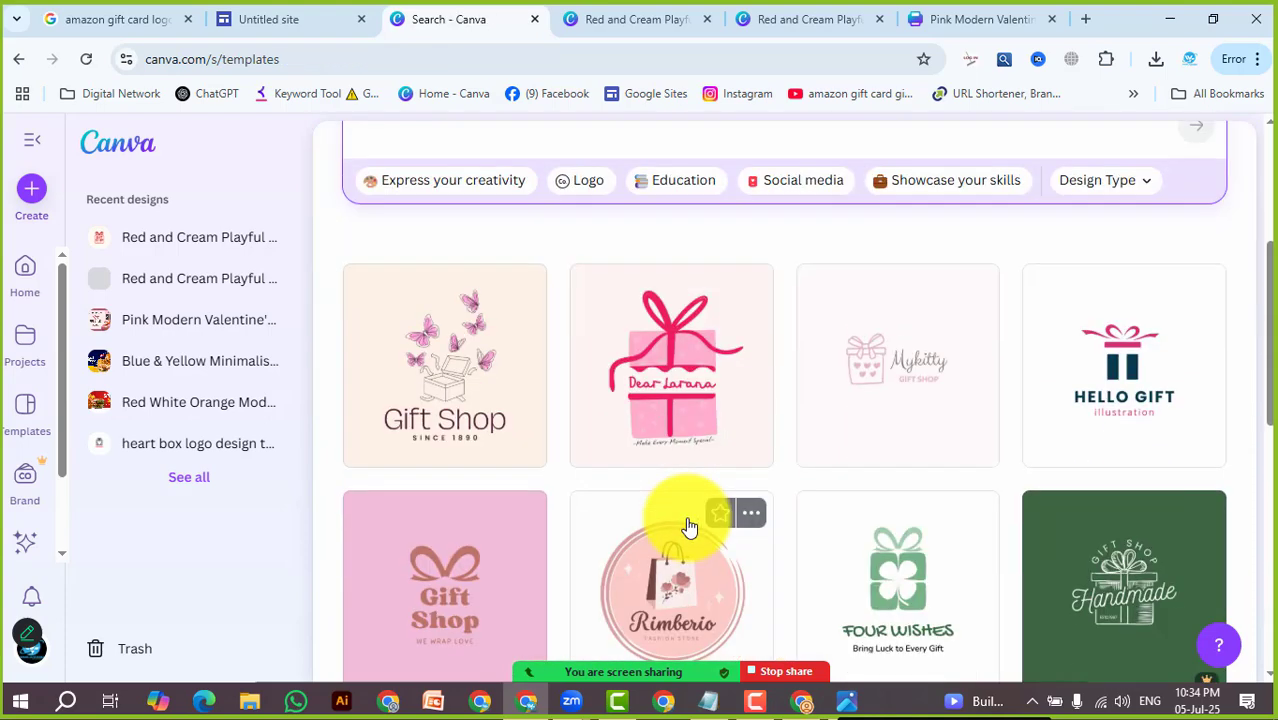
scroll(405, 628, "down", 4)
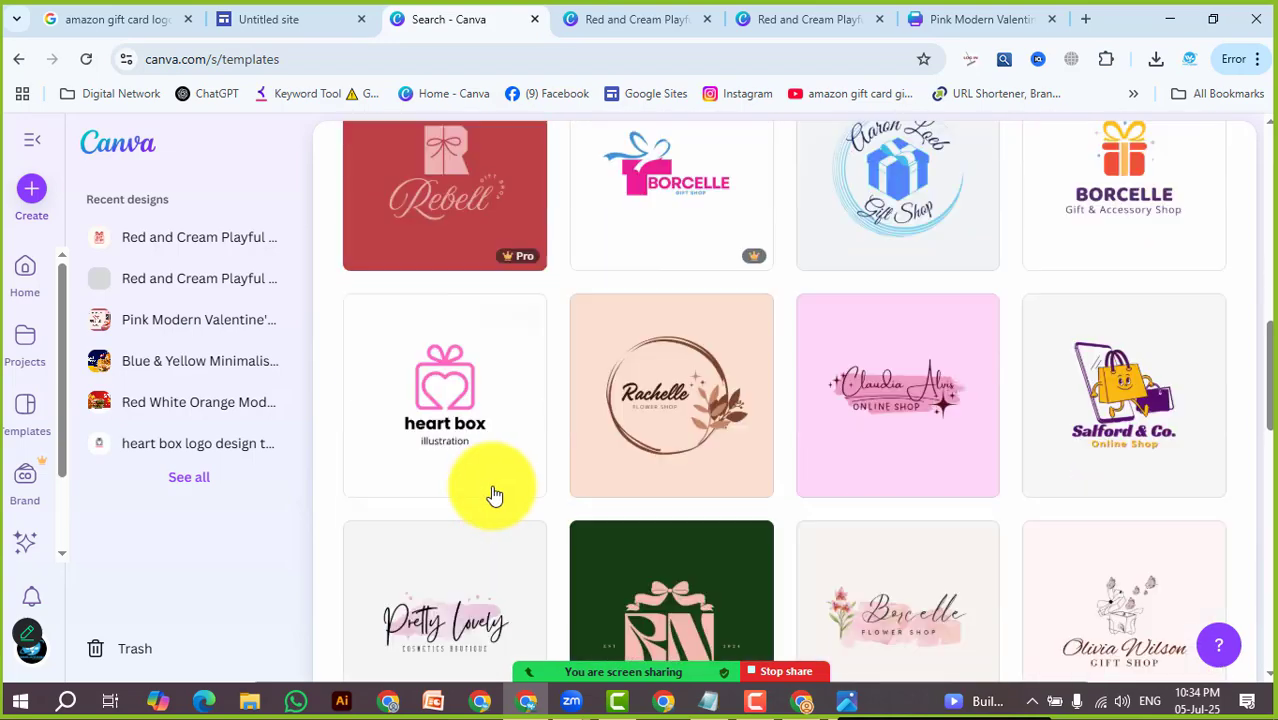
scroll(650, 542, "up", 4)
scroll(642, 572, "down", 2)
scroll(611, 551, "up", 5)
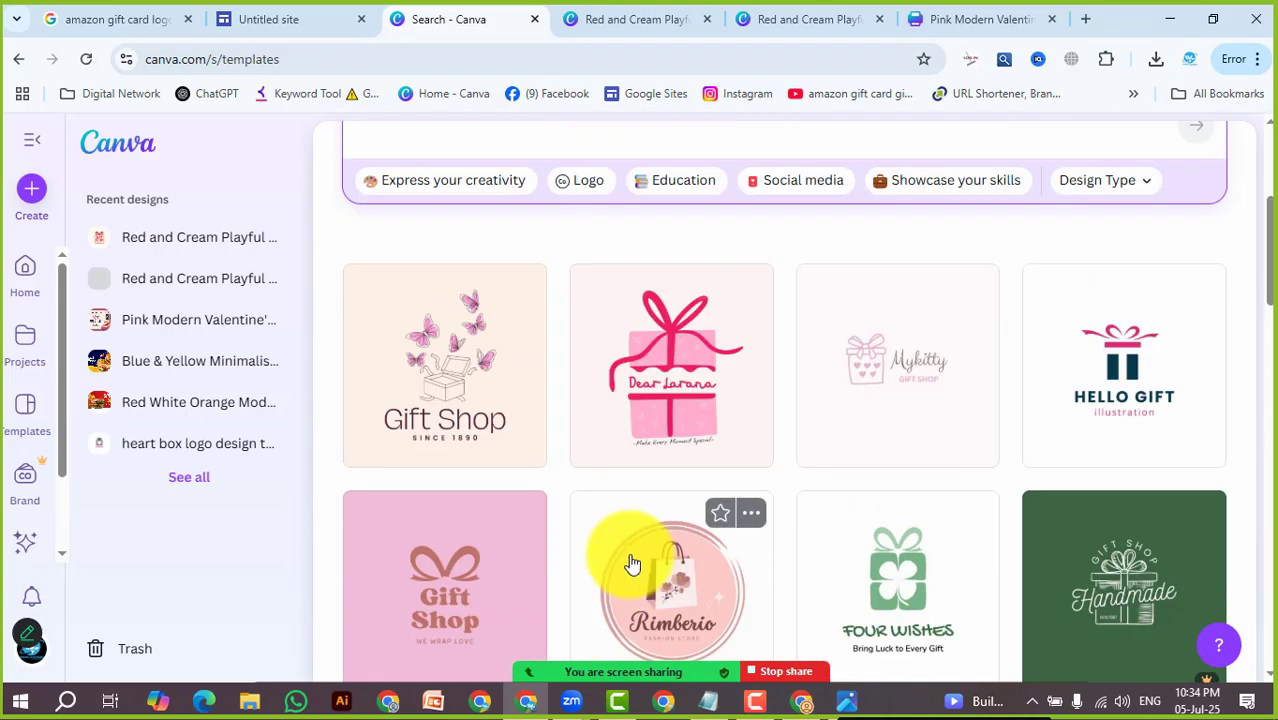
scroll(571, 434, "up", 3)
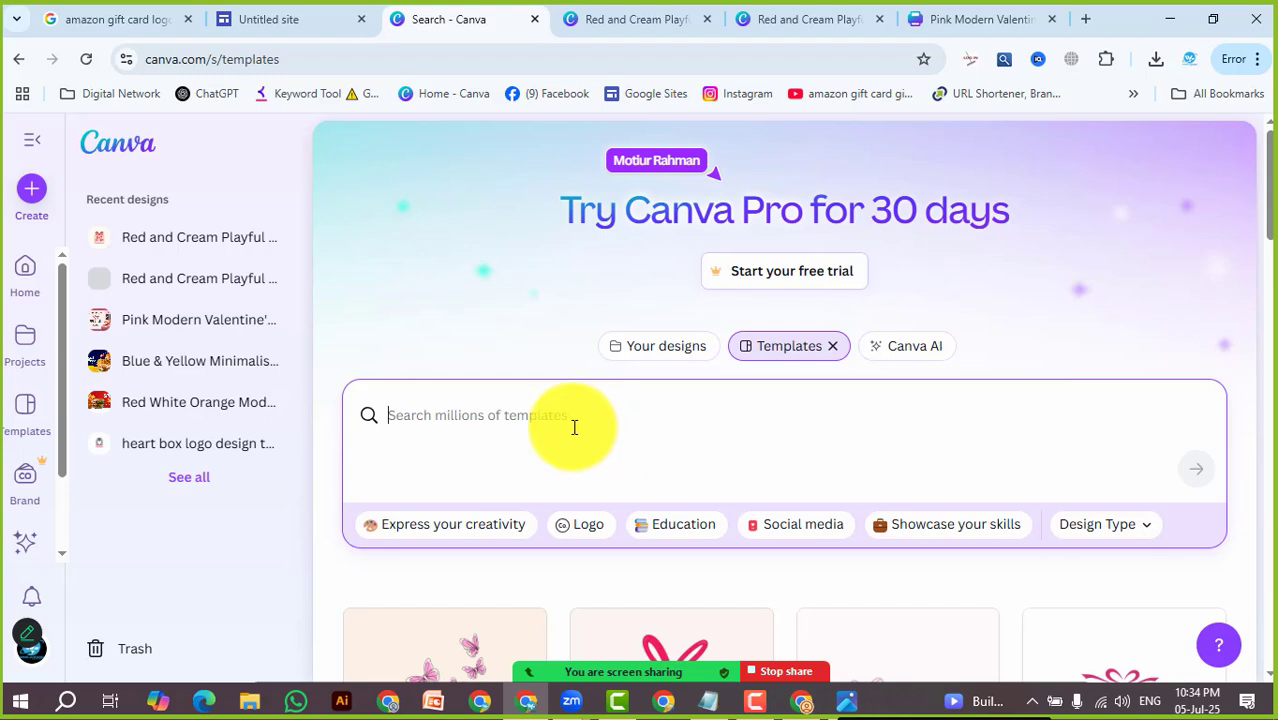
Search the template library for "pizza banner"
type("pi")
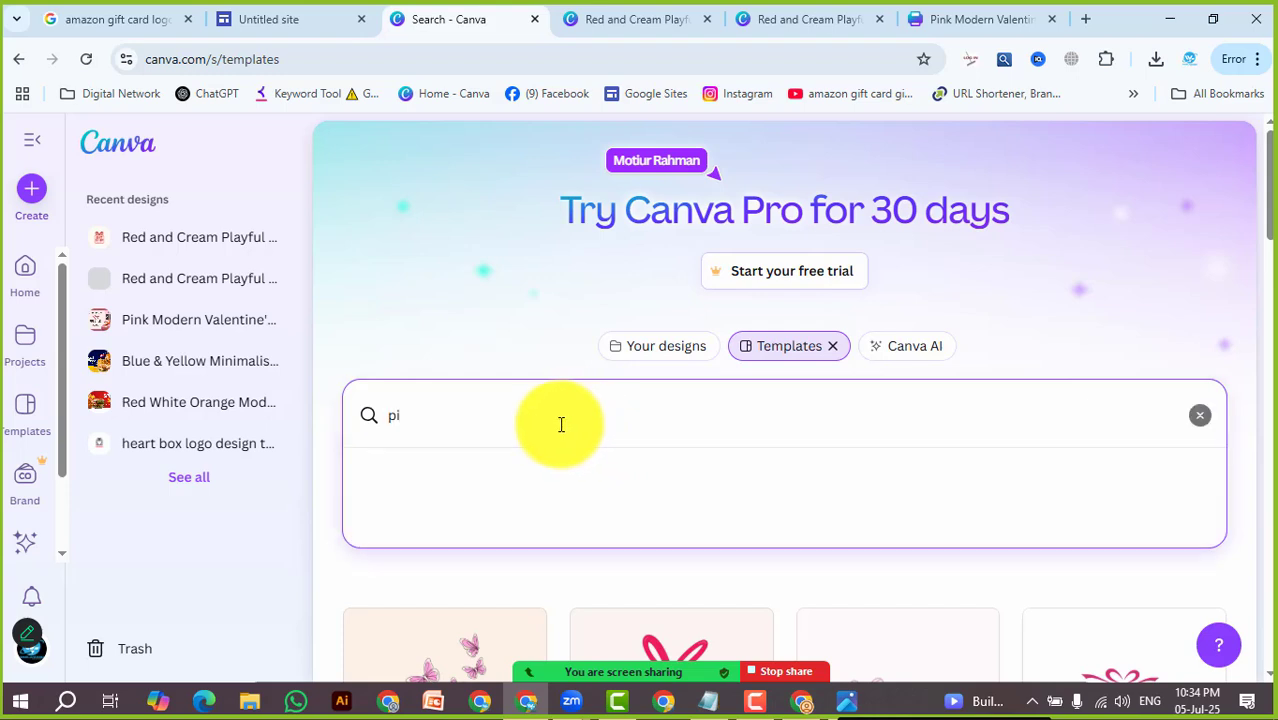
type("zza")
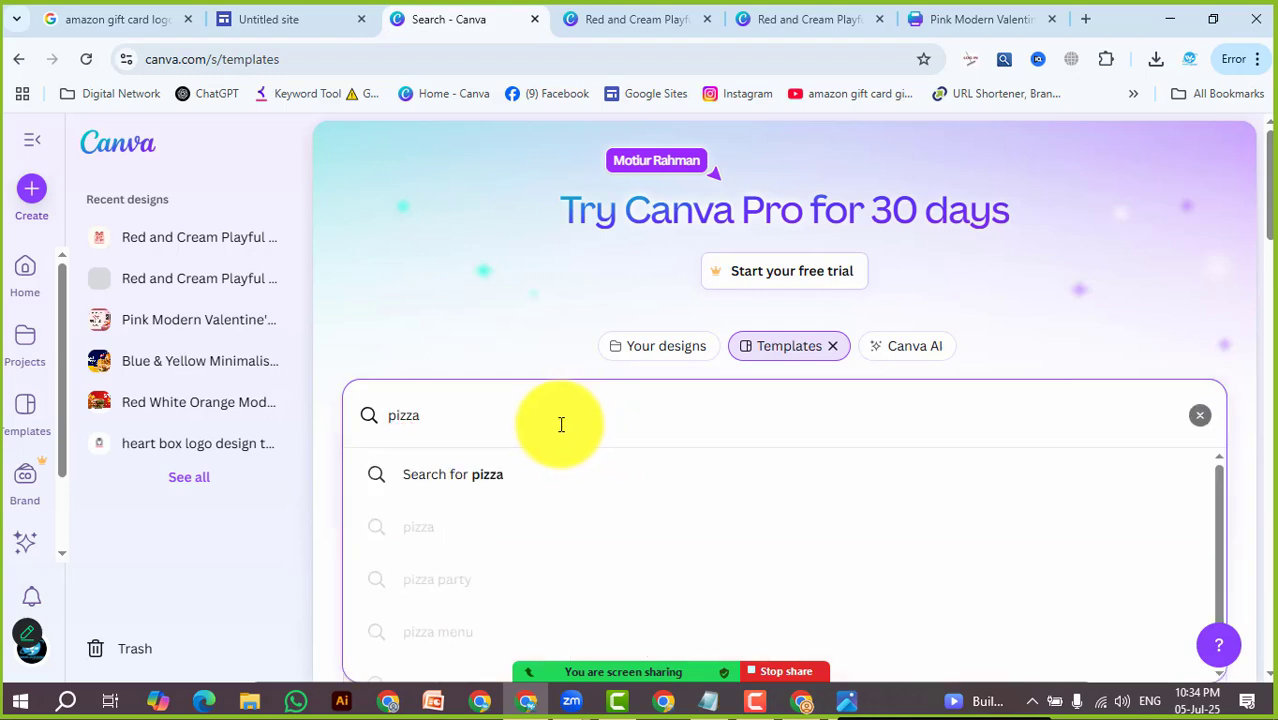
type(" banner")
key("Return")
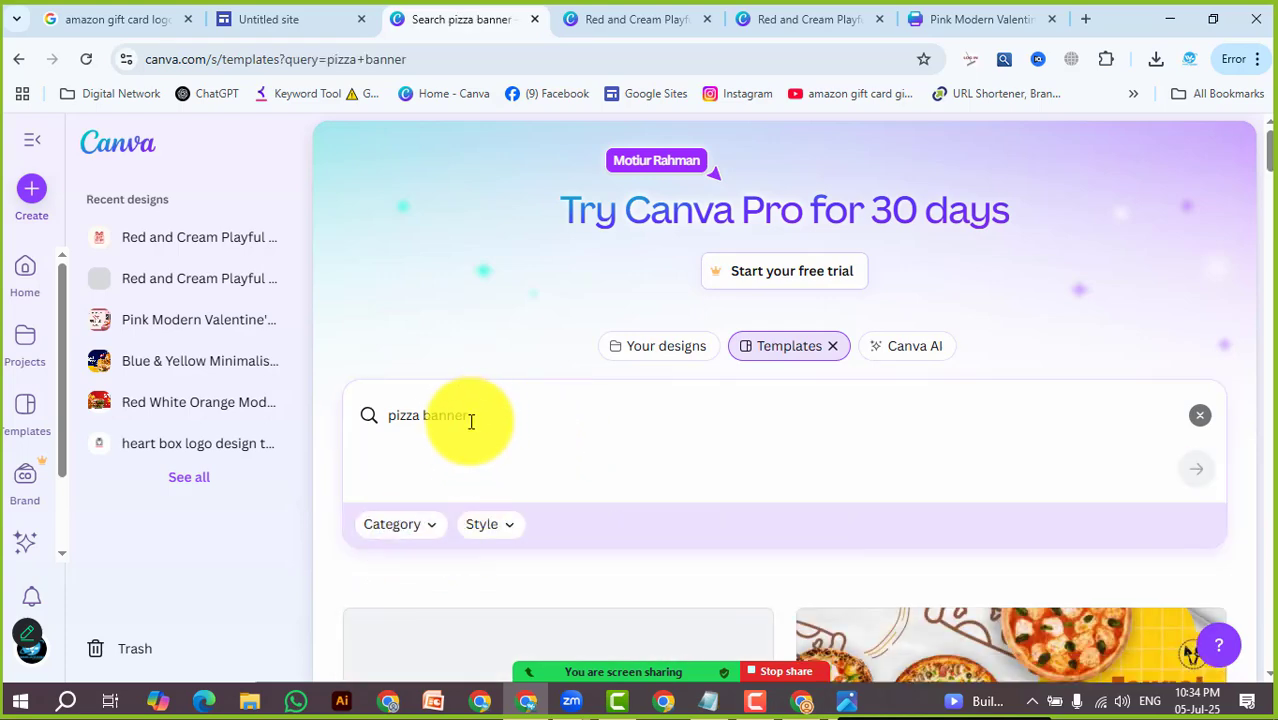
Browse the pizza banner templates to find a suitable landscape design
scroll(485, 391, "down", 3)
scroll(742, 421, "down", 3)
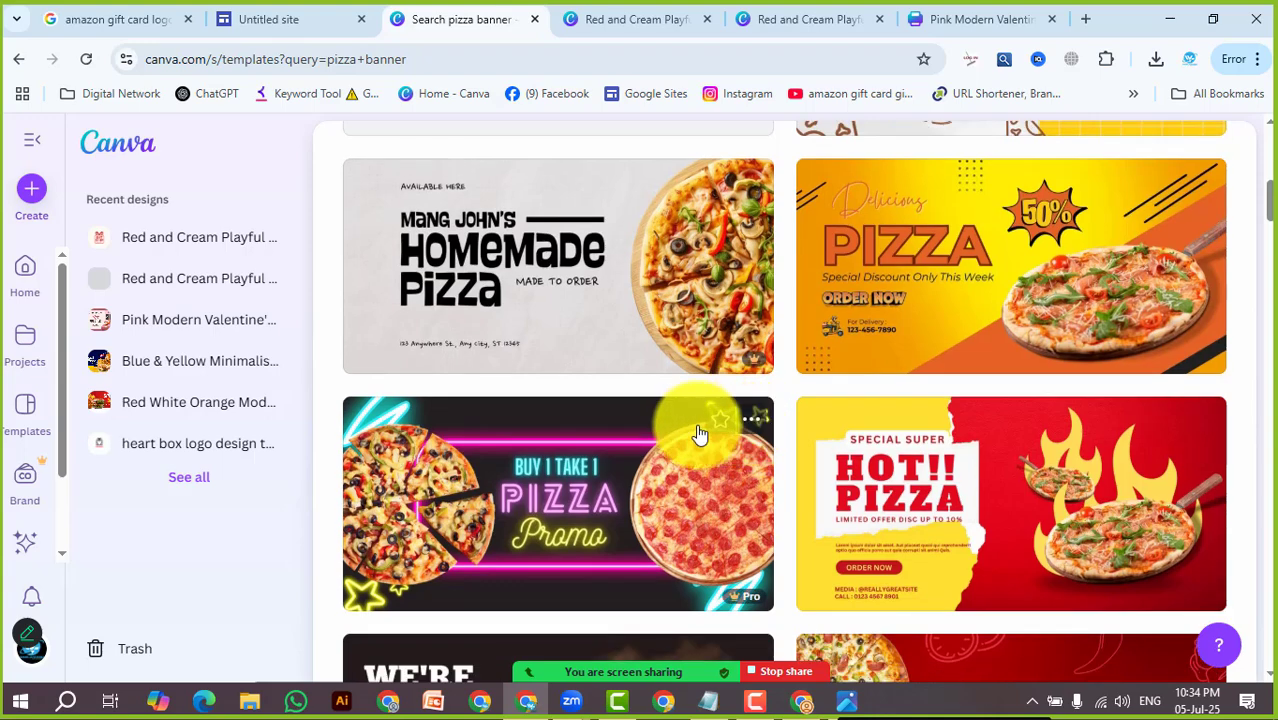
scroll(703, 435, "down", 5)
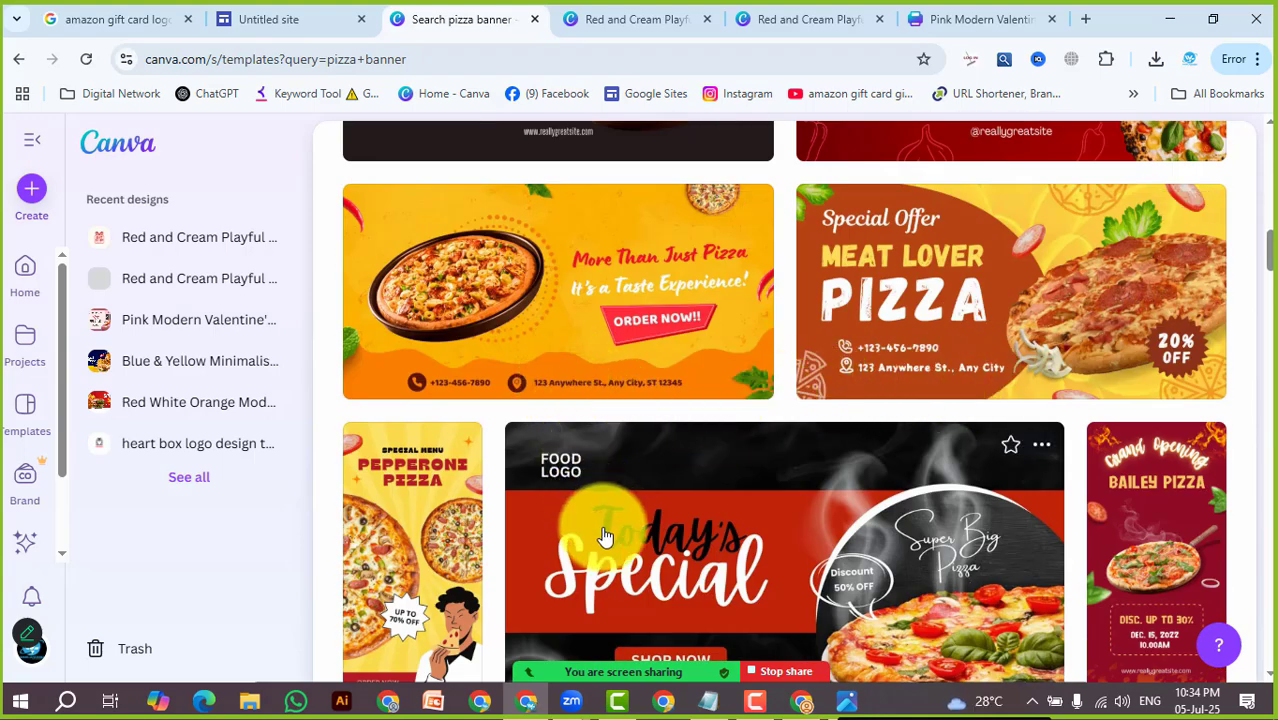
scroll(610, 440, "down", 5)
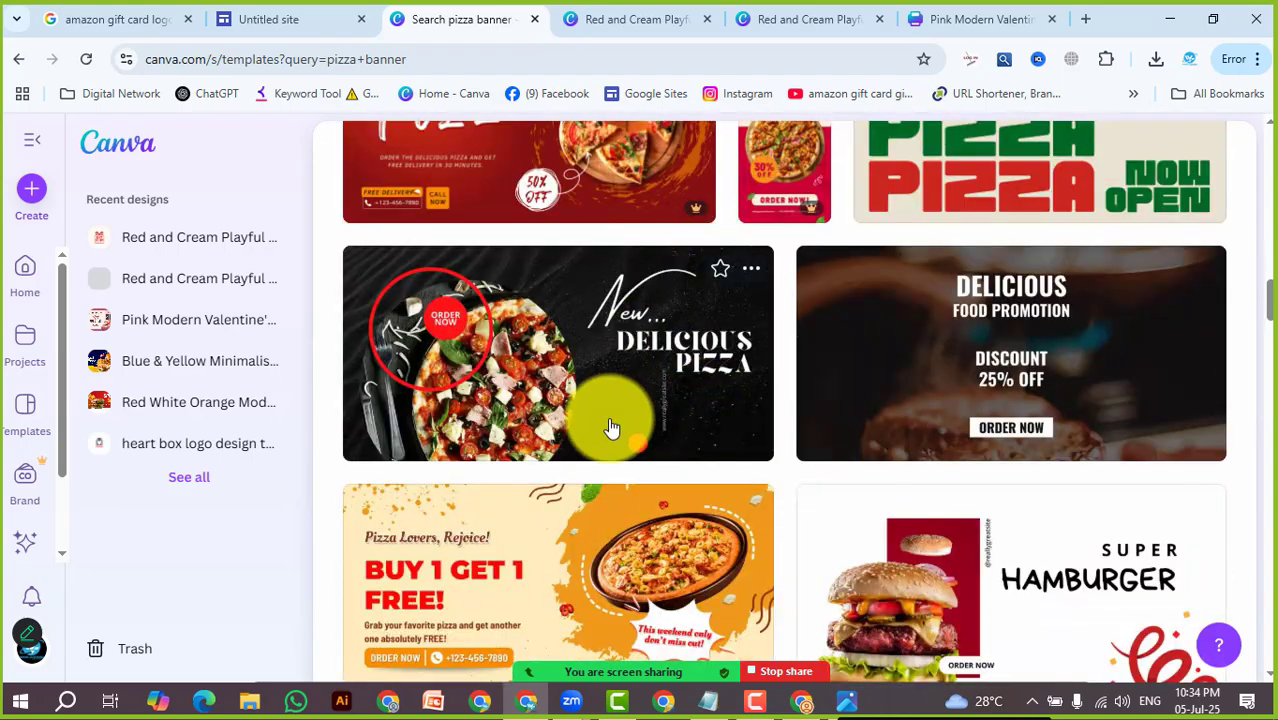
scroll(615, 428, "up", 5)
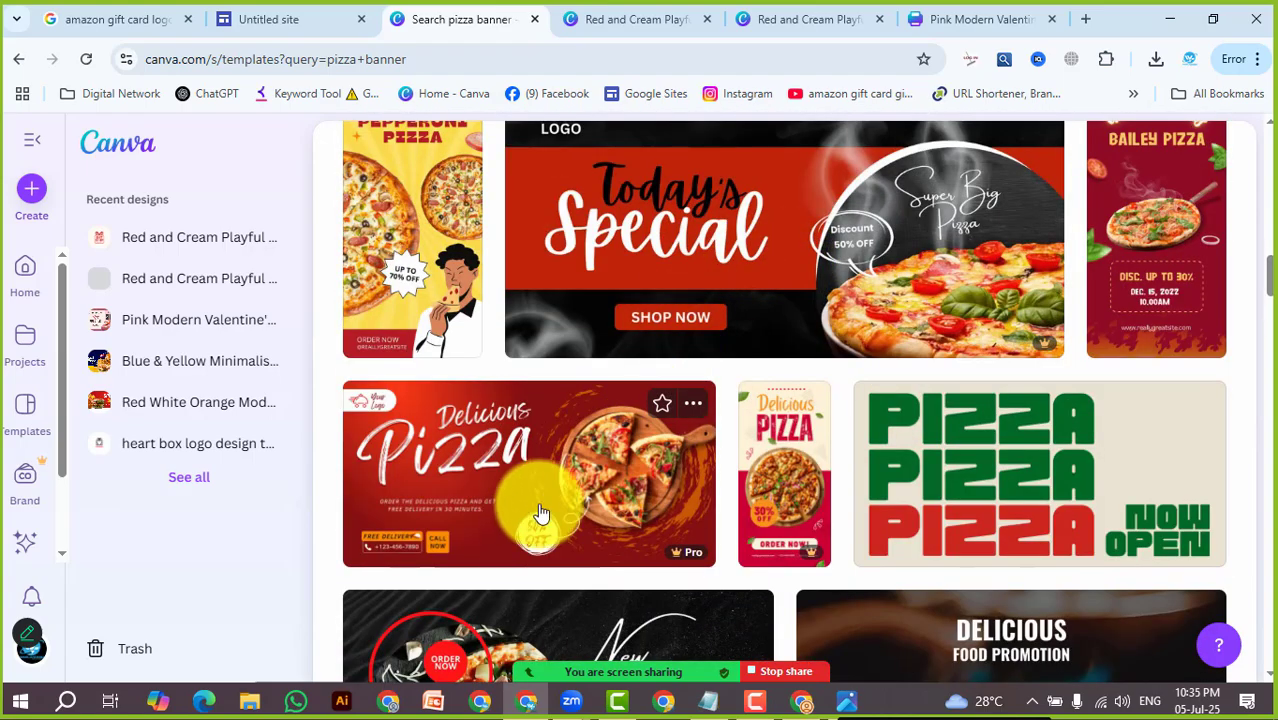
scroll(545, 505, "down", 3)
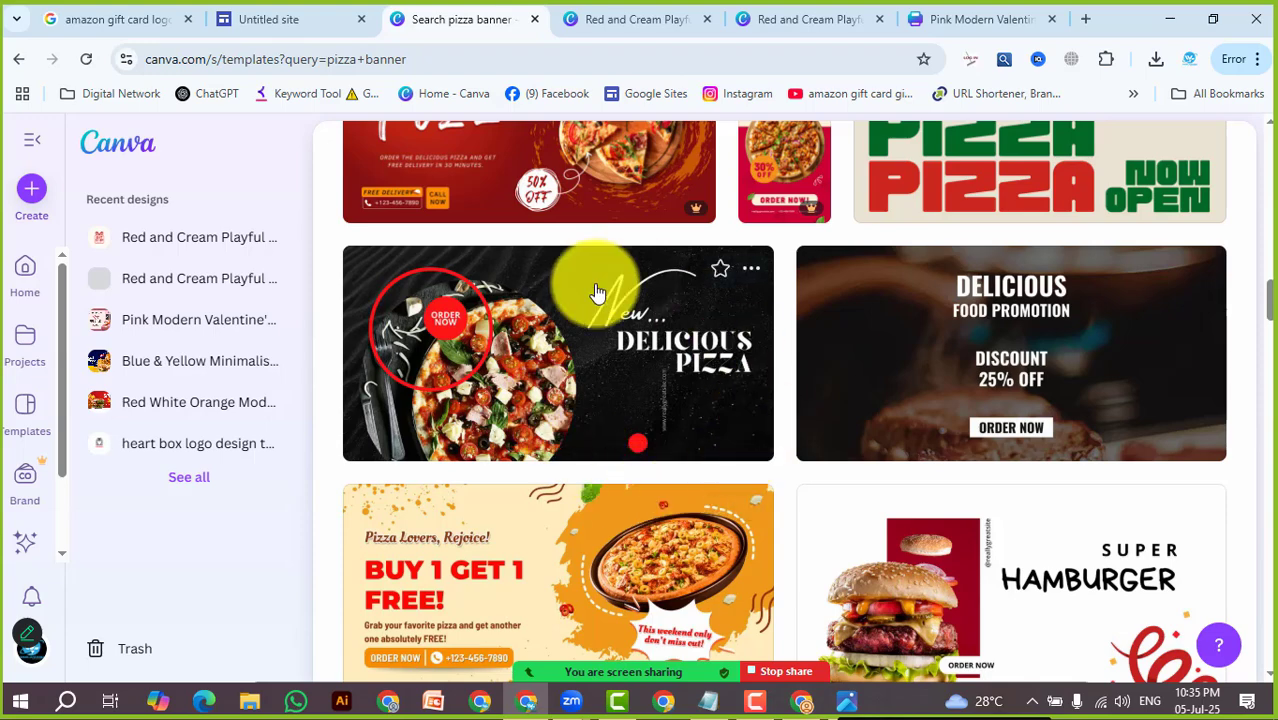
scroll(533, 420, "down", 3)
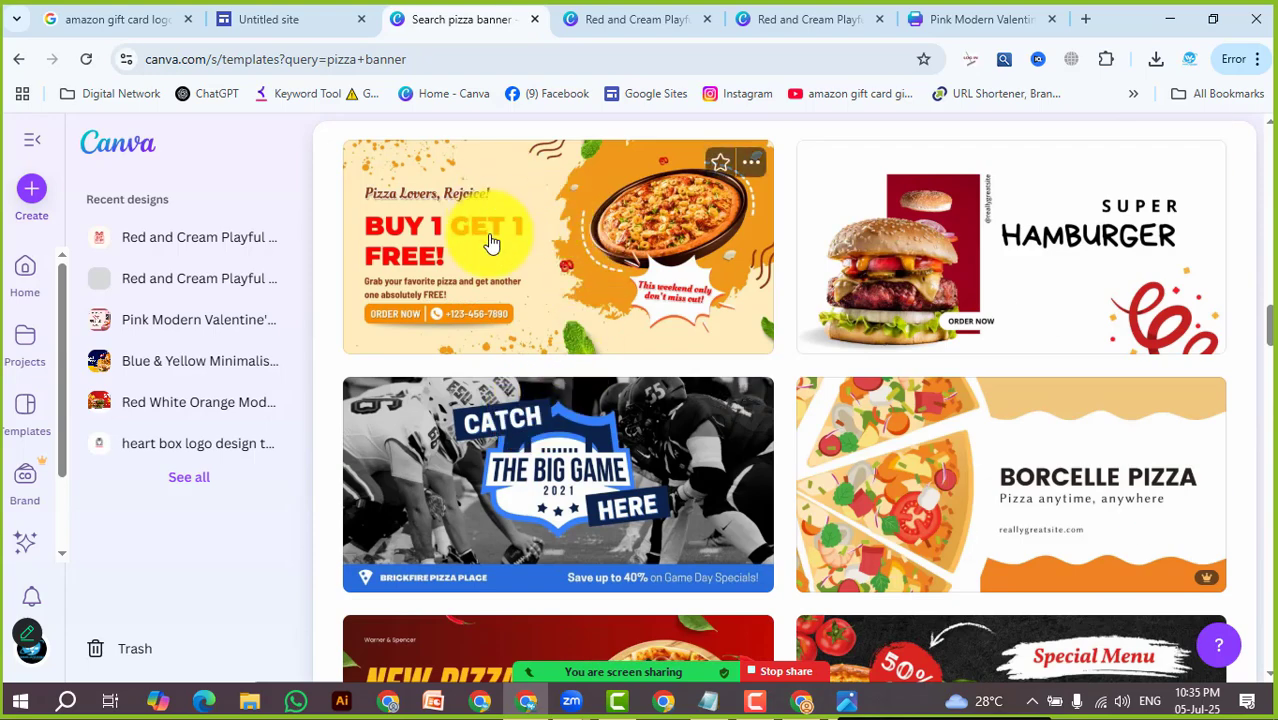
scroll(565, 497, "down", 3)
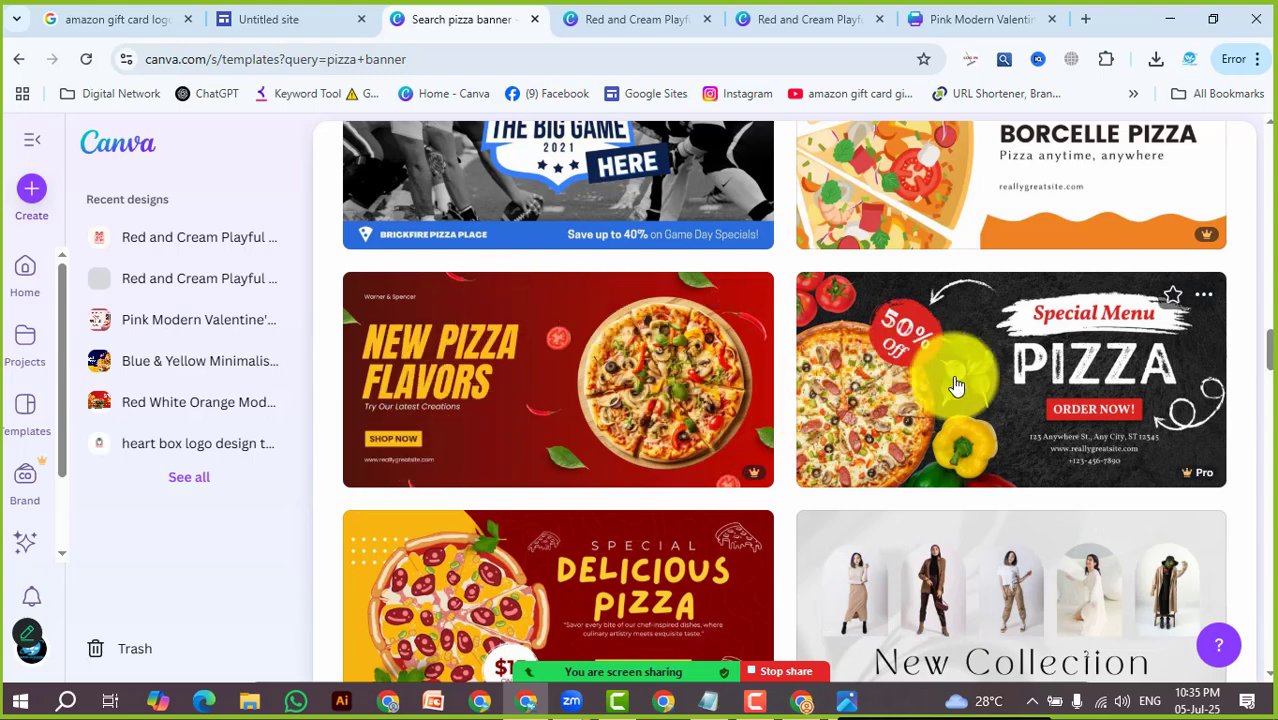
scroll(627, 472, "down", 3)
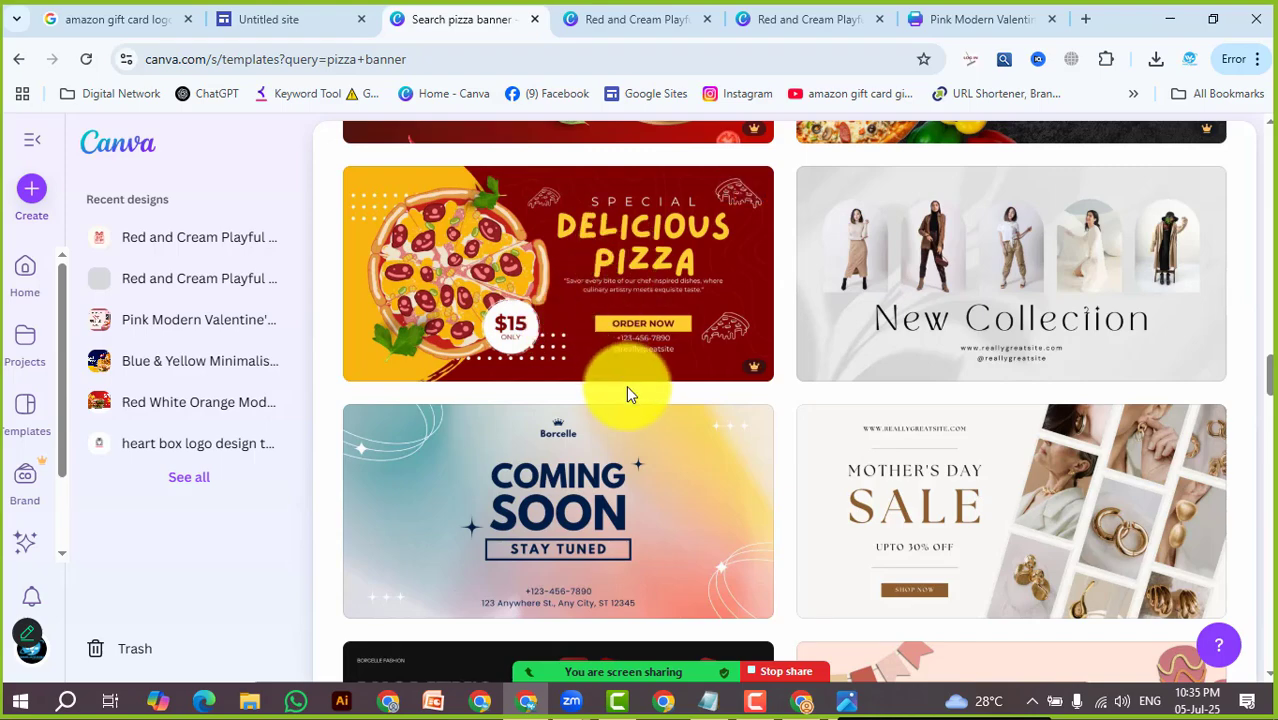
scroll(630, 391, "down", 3)
scroll(712, 412, "down", 3)
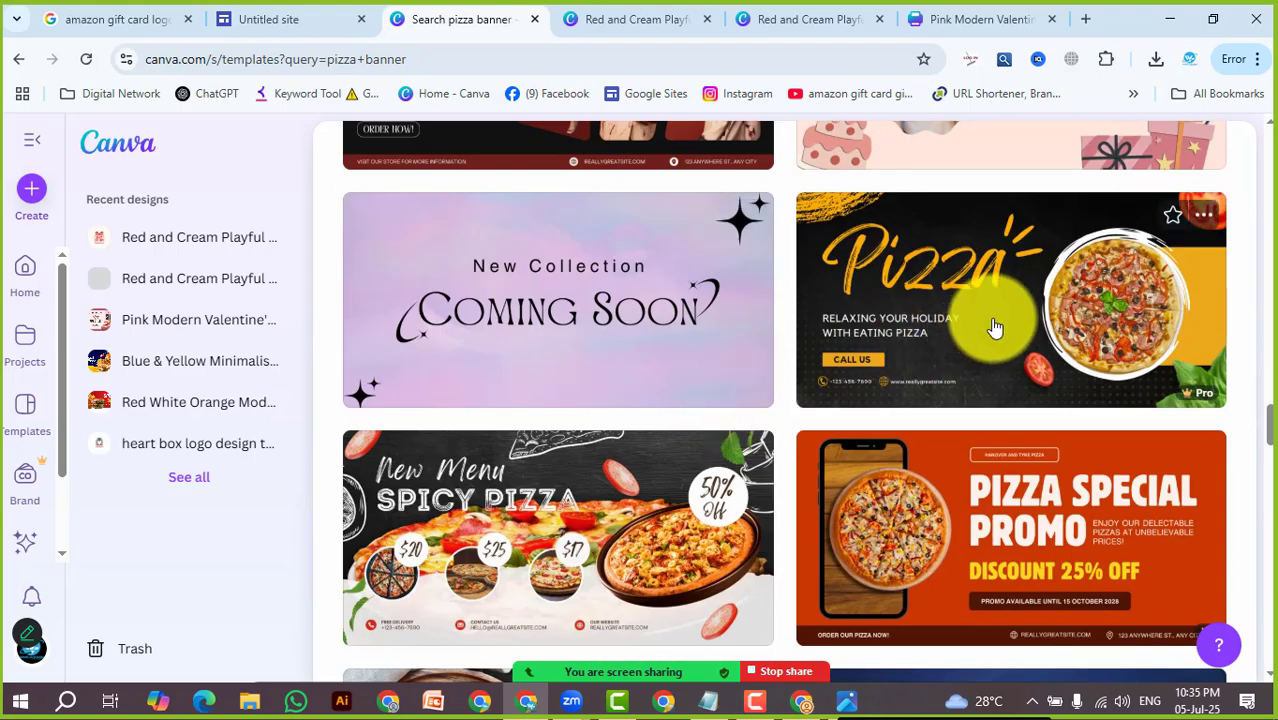
scroll(607, 480, "down", 3)
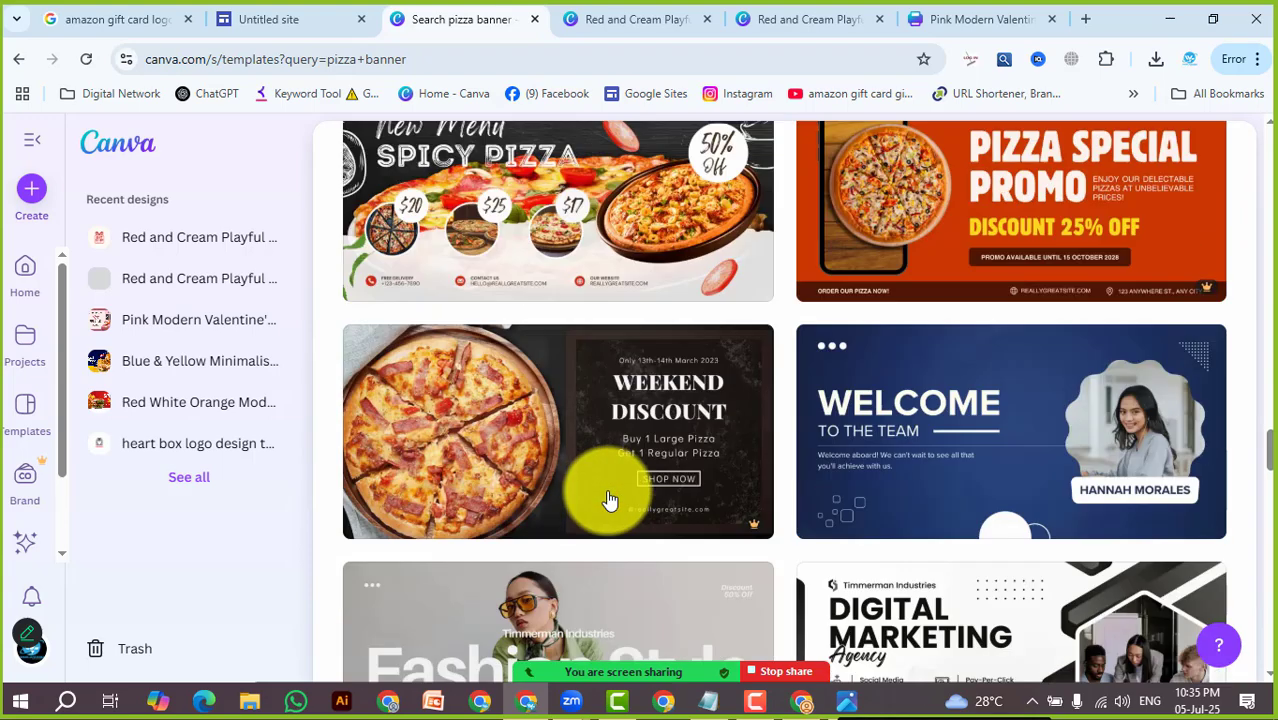
Open the Red and White Modern New Spicy Pizza Food Menu Banner template for customizing
left_click(524, 243)
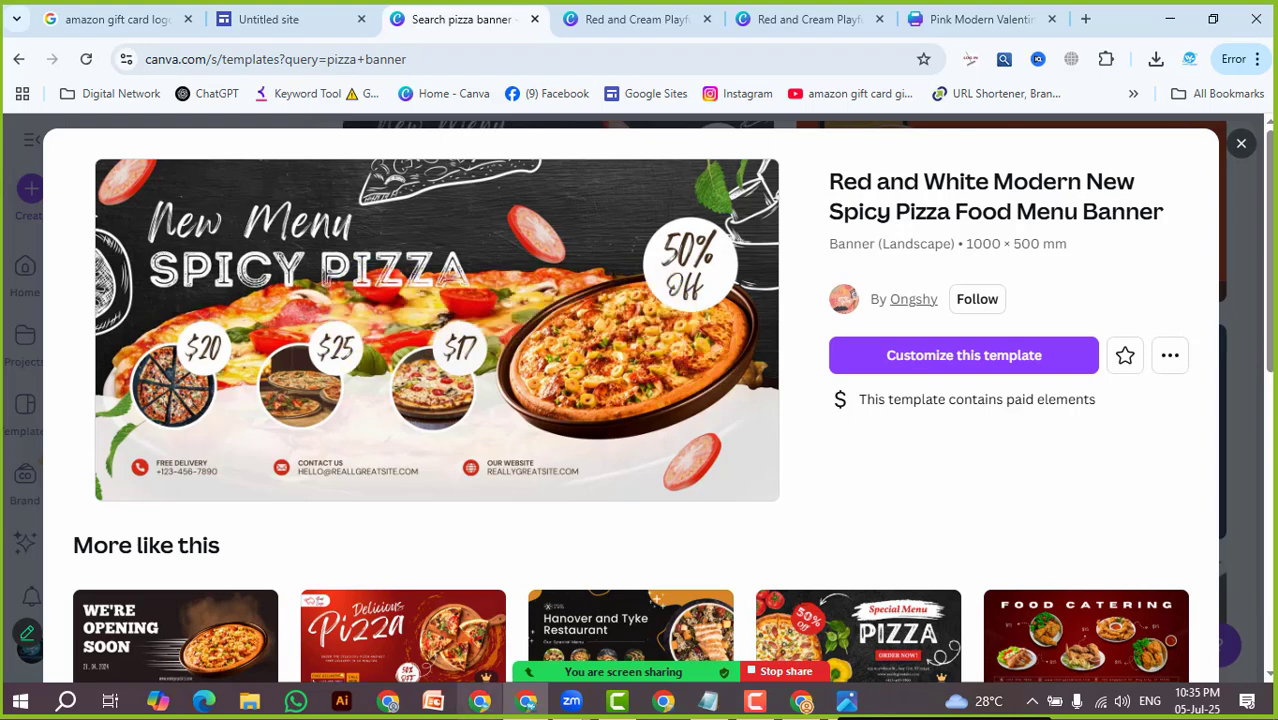
scroll(727, 440, "down", 3)
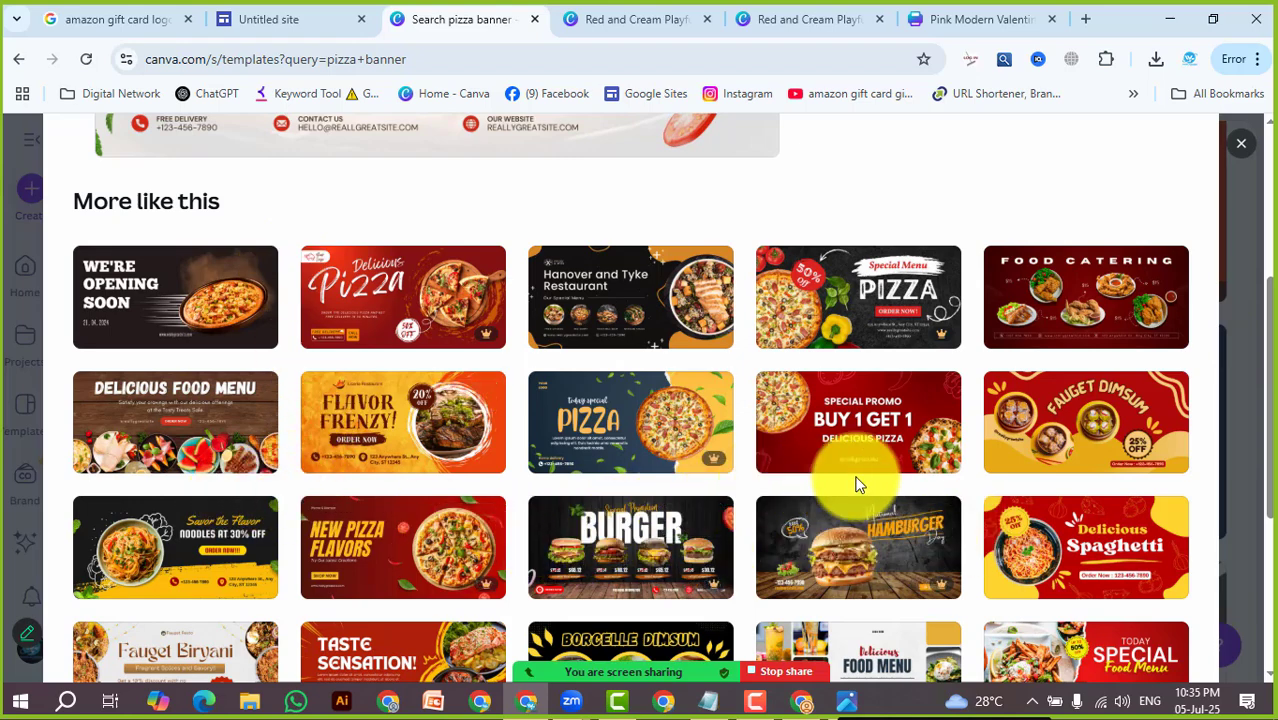
scroll(857, 485, "up", 3)
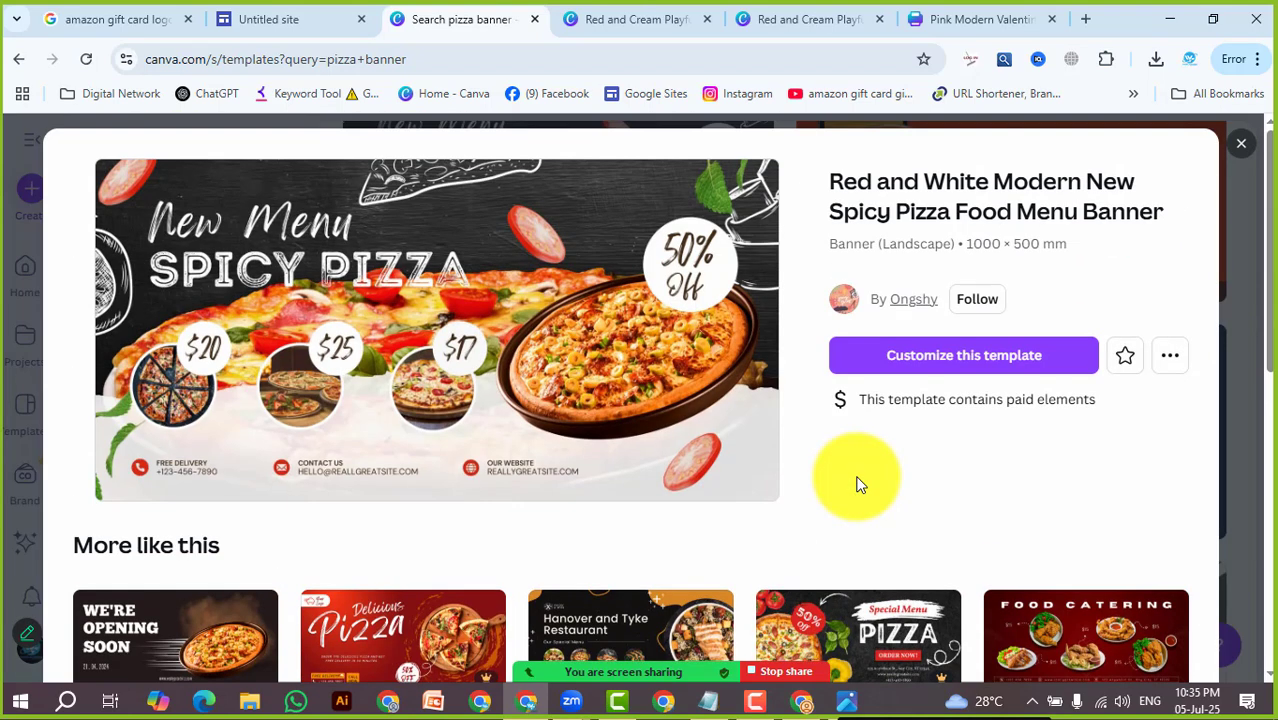
left_click(909, 358)
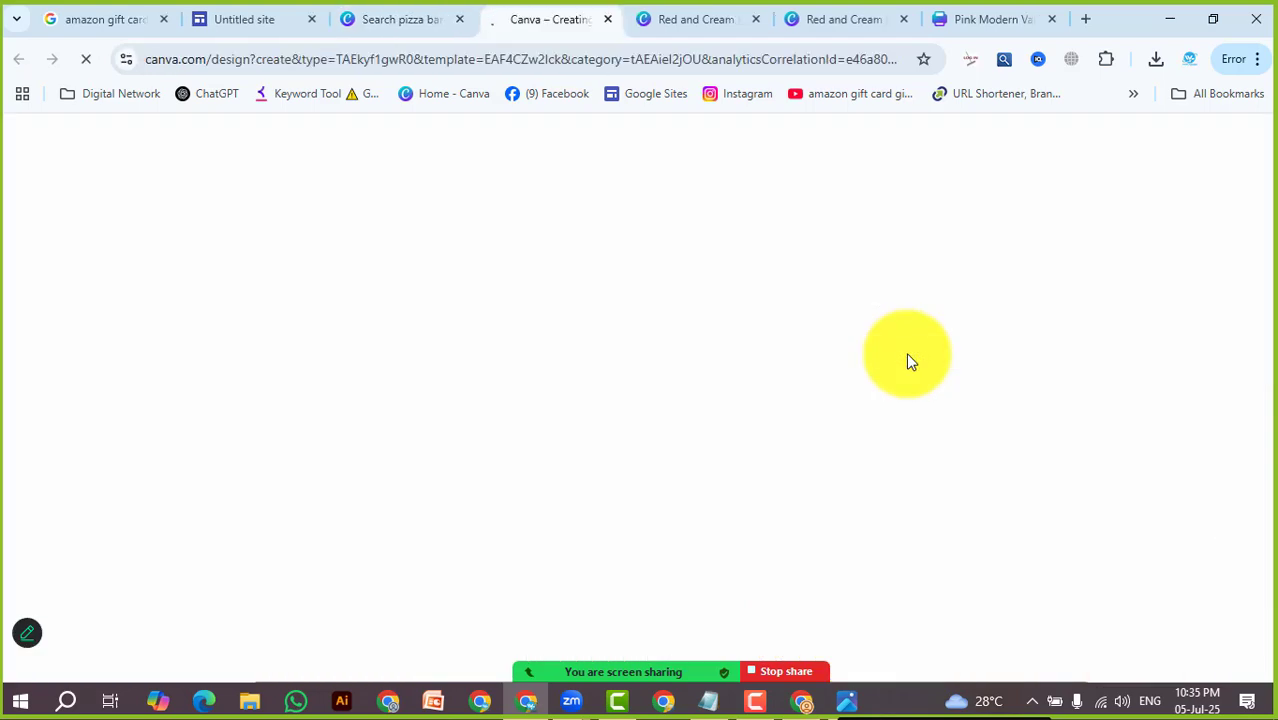
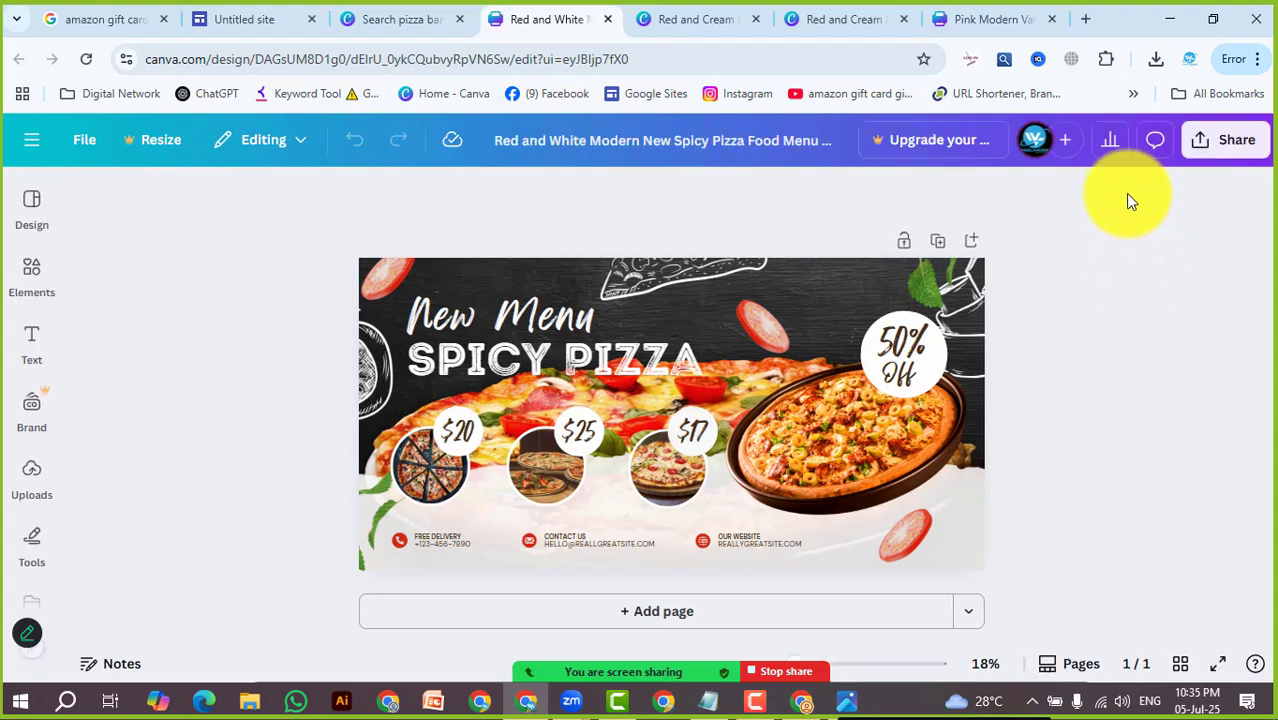
Try to download the pizza banner as a PNG at size 1
left_click(1226, 149)
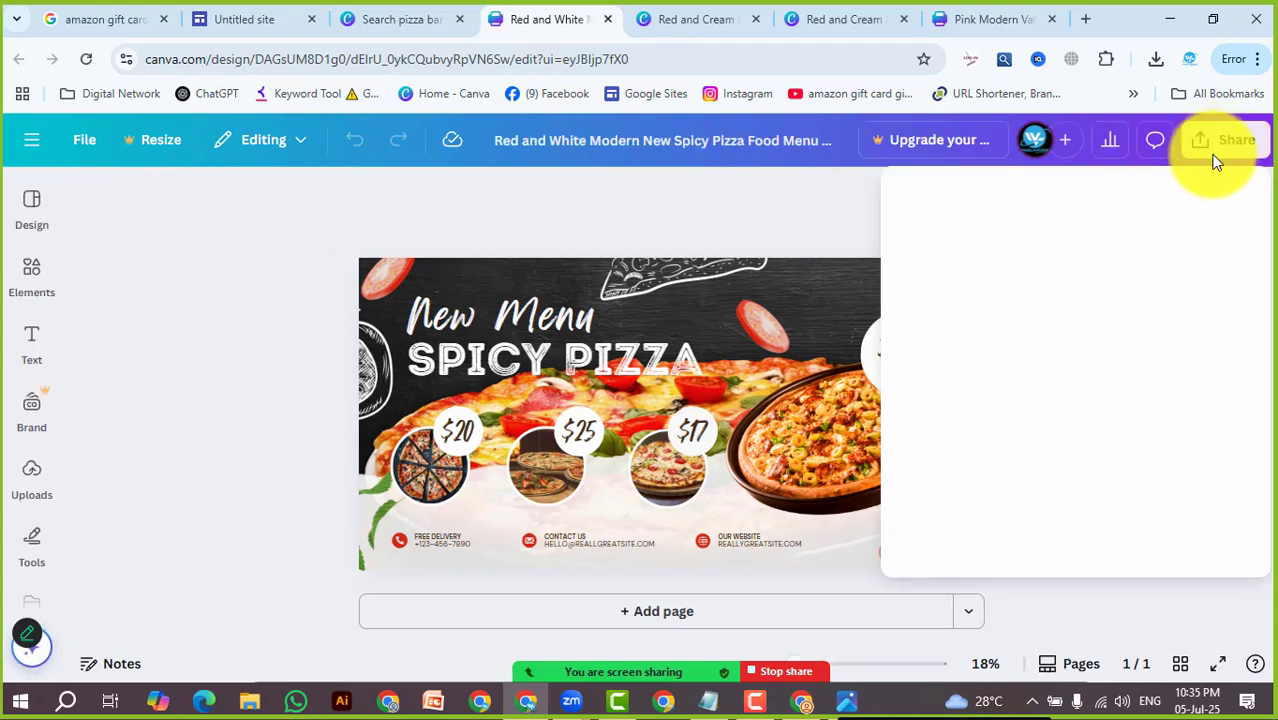
left_click(945, 528)
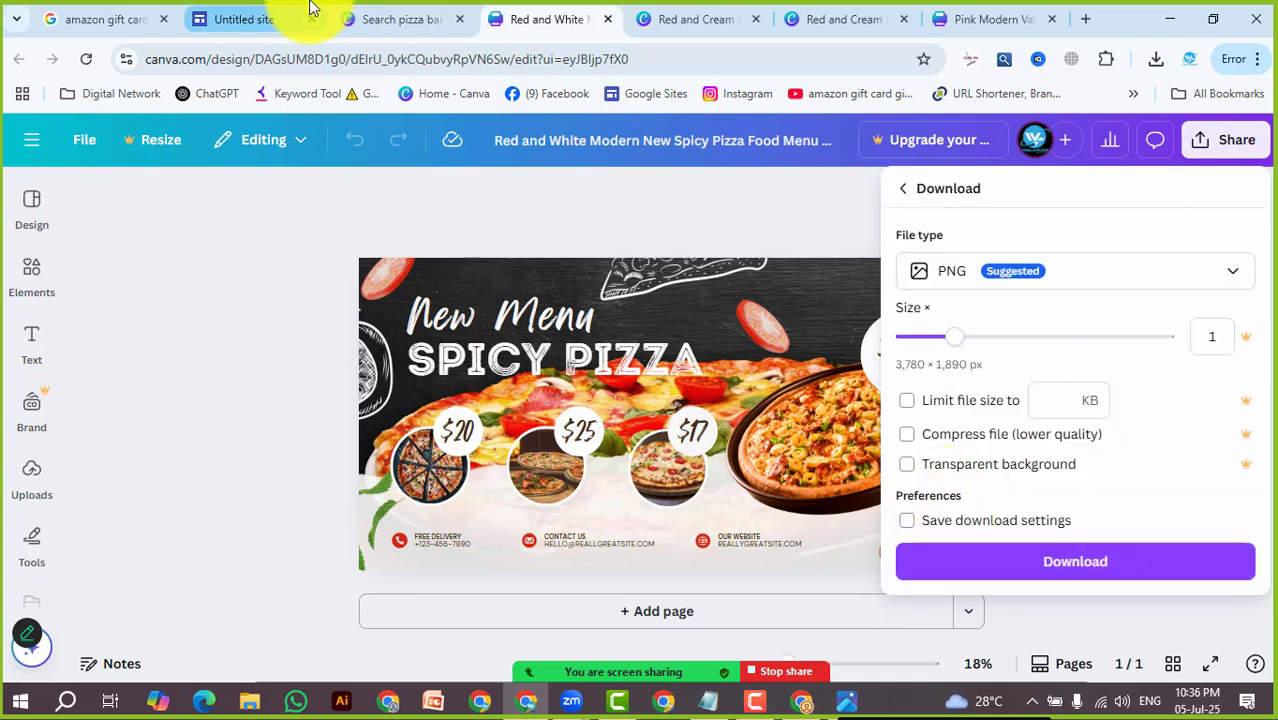
left_click(240, 19)
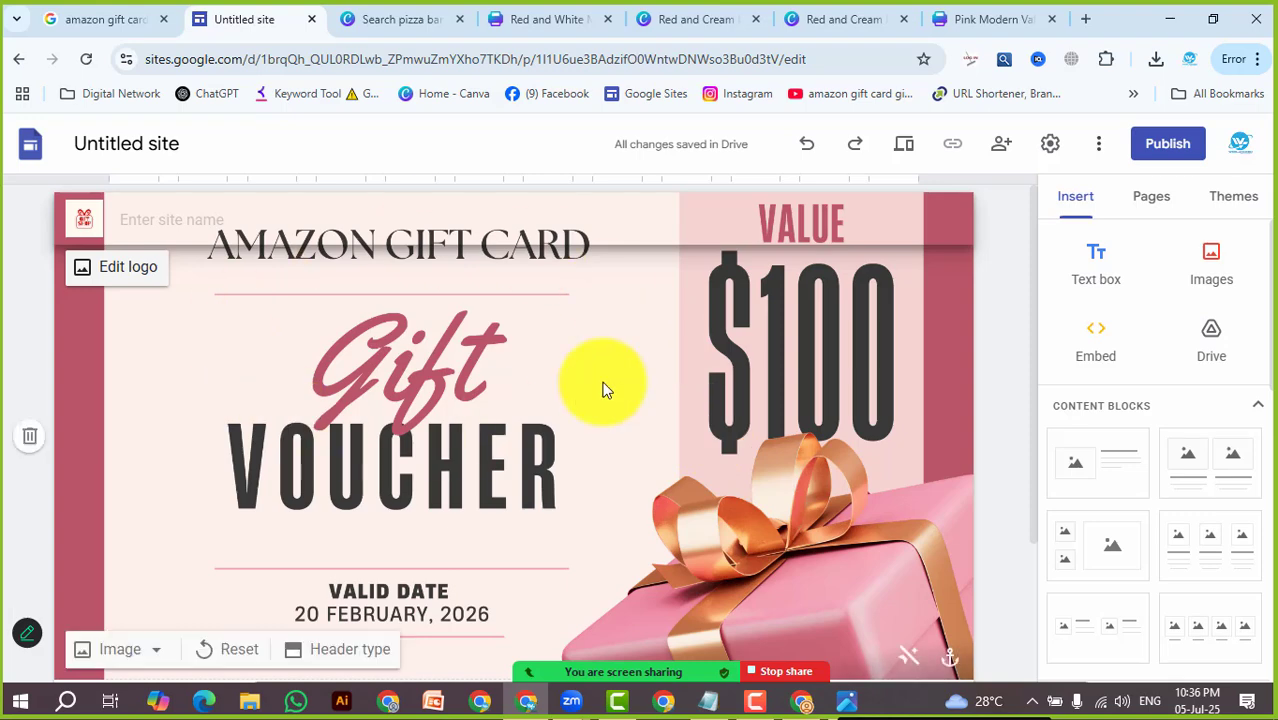
left_click(532, 18)
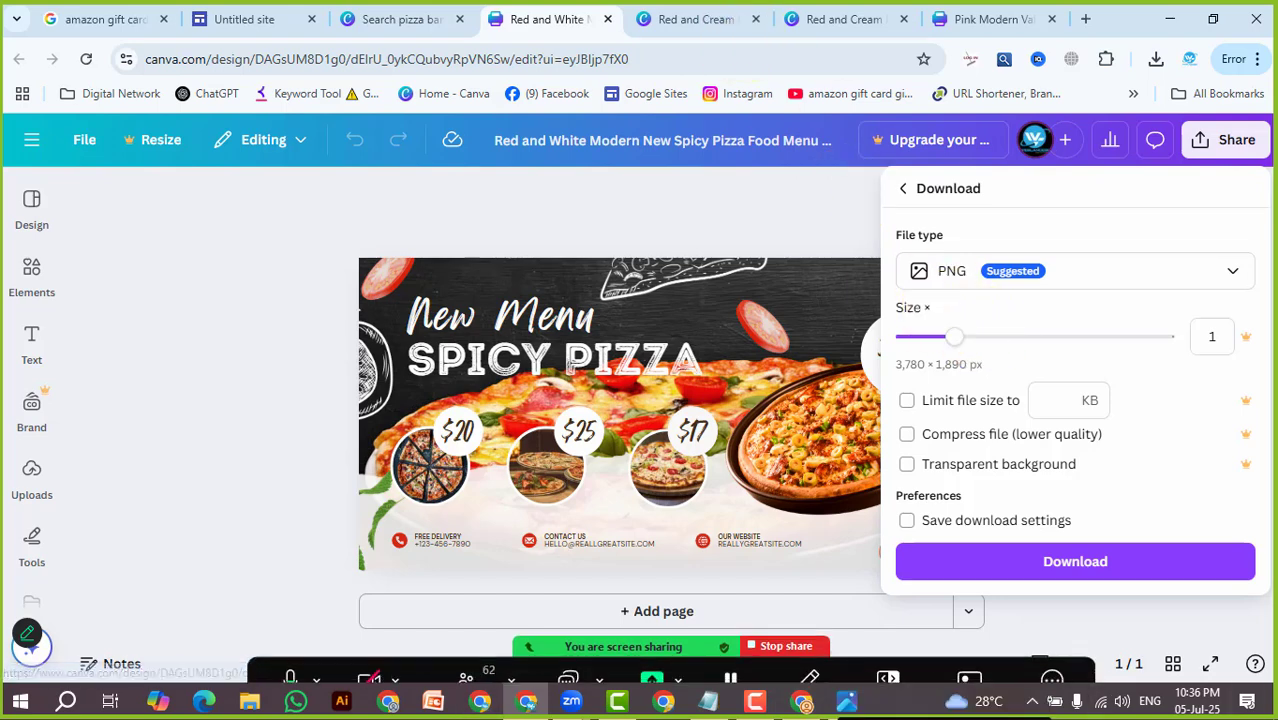
left_click(972, 556)
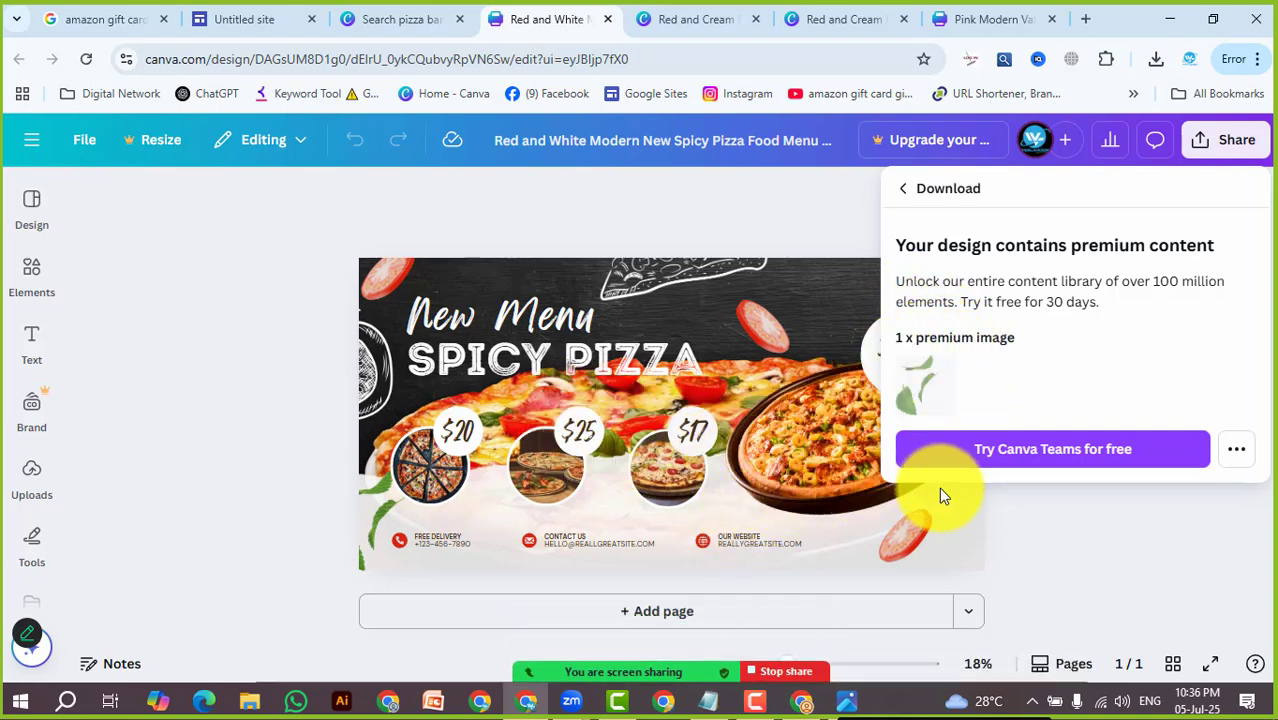
Delete the two green leaf images at the lower-left and upper-right corners of the banner
left_click(753, 282)
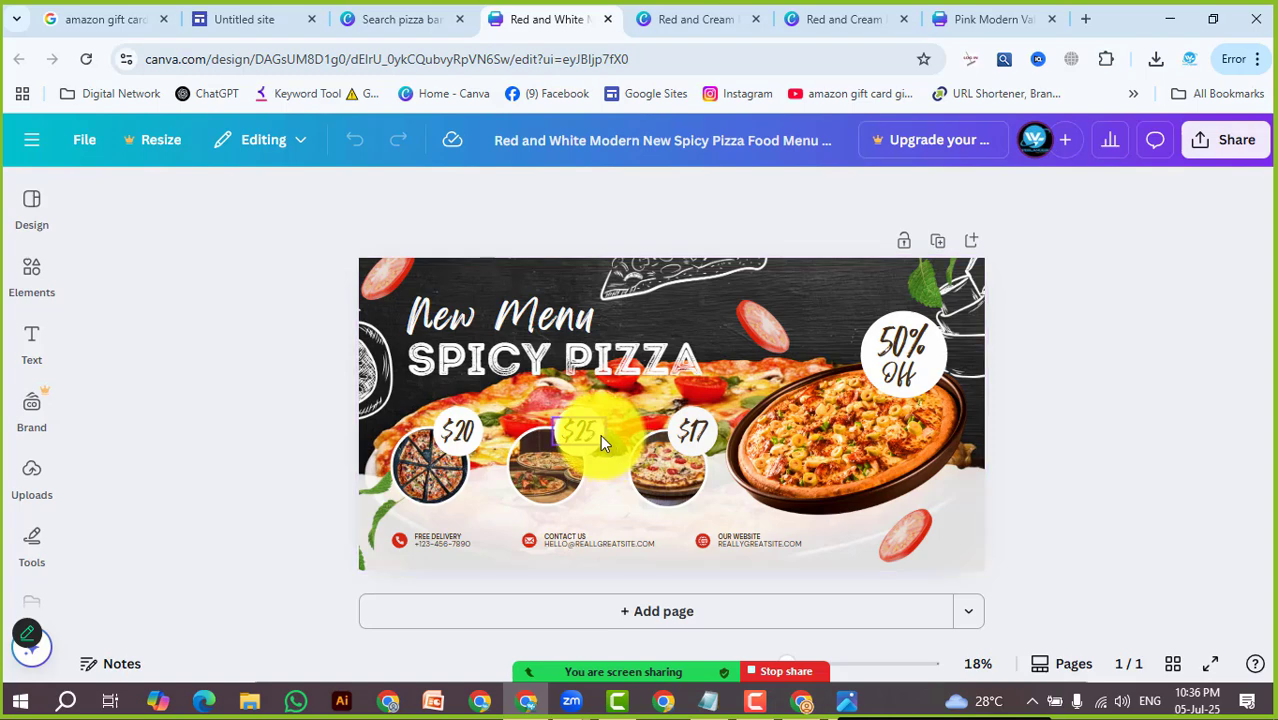
left_click(924, 296)
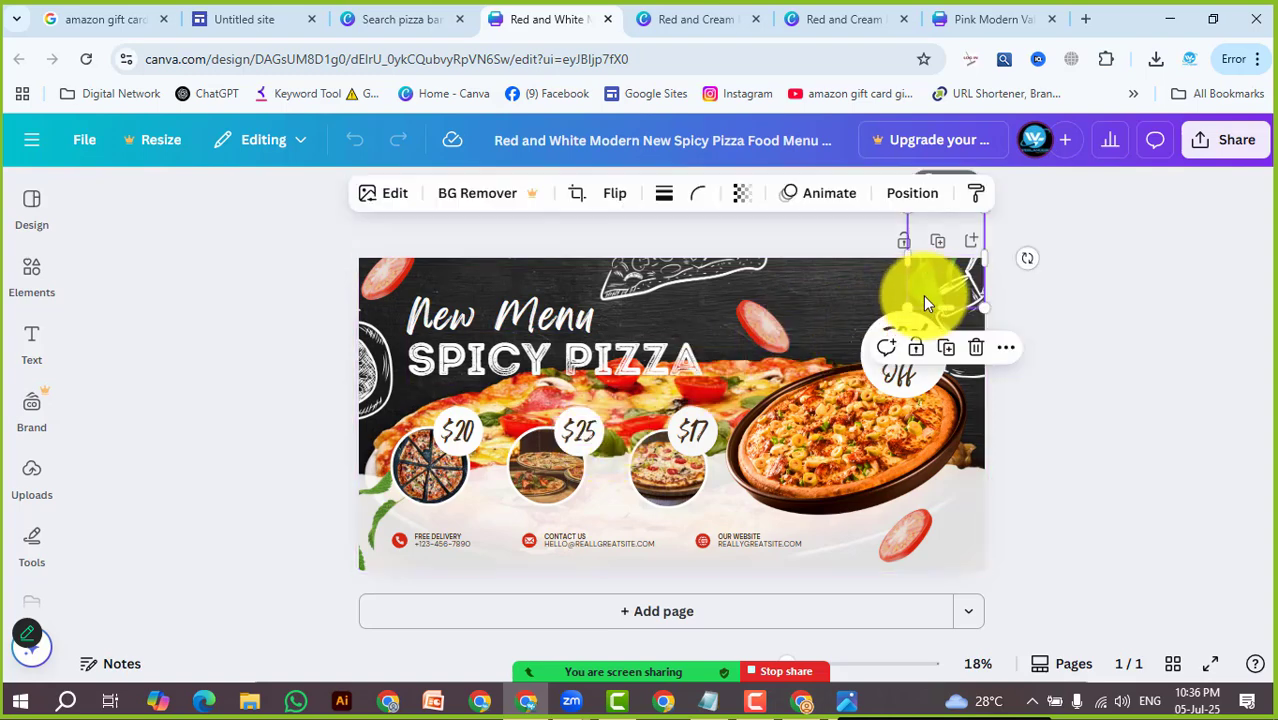
left_click(833, 281)
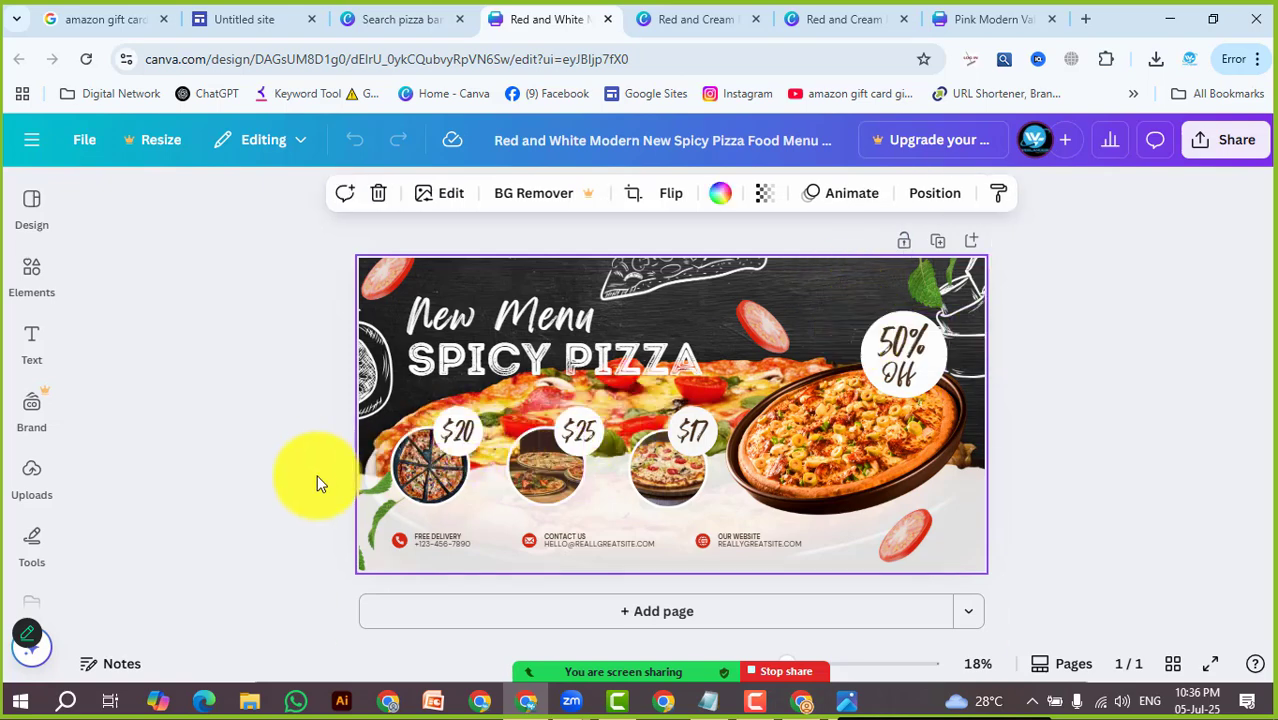
left_click(371, 509)
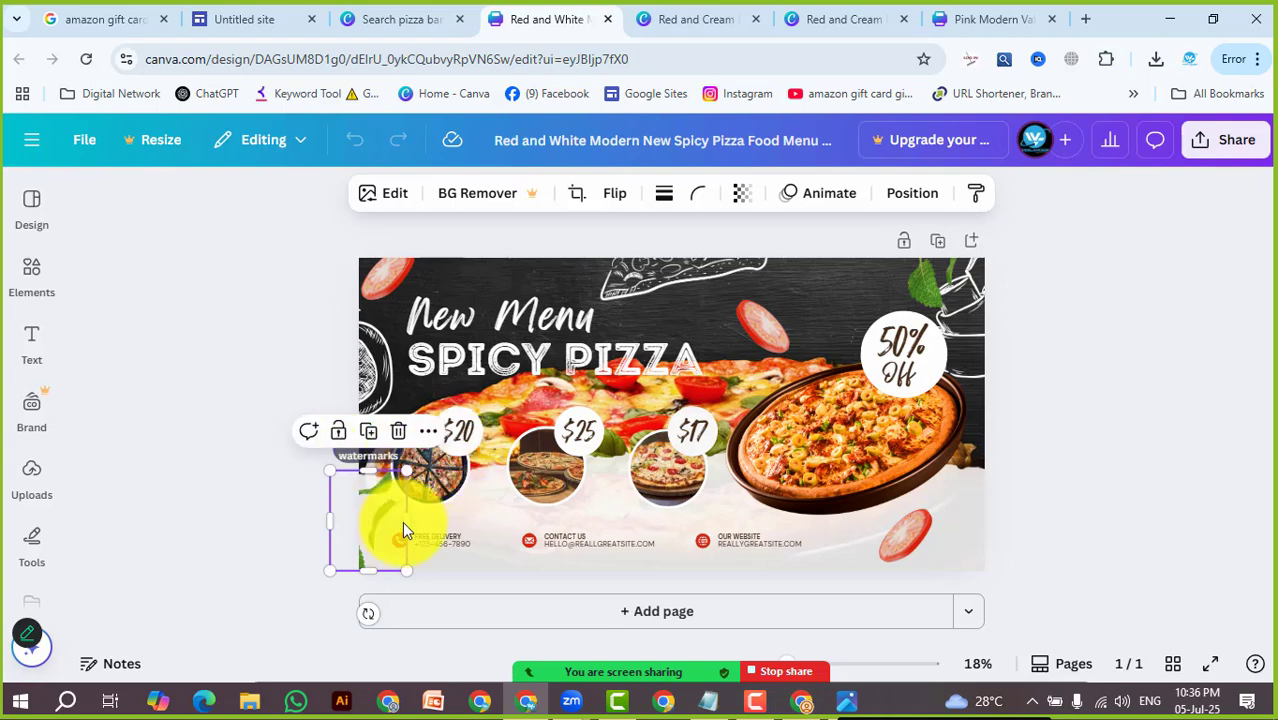
left_click(400, 441)
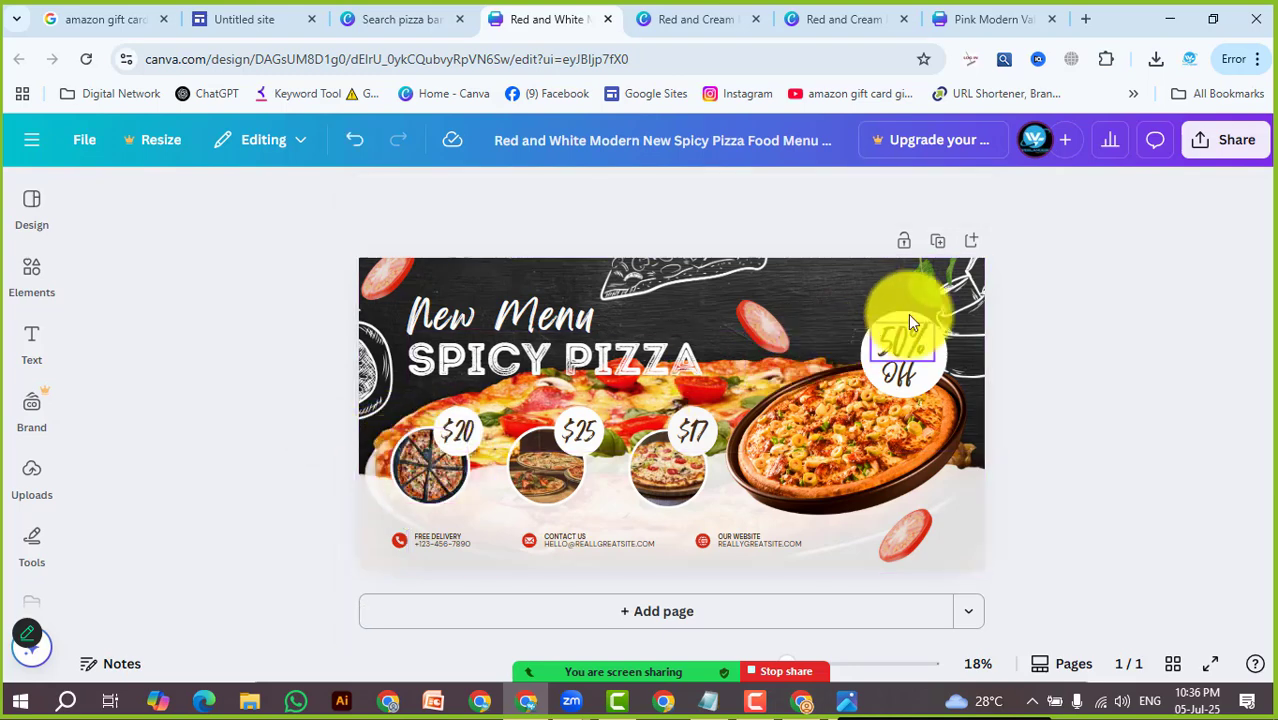
left_click(943, 274)
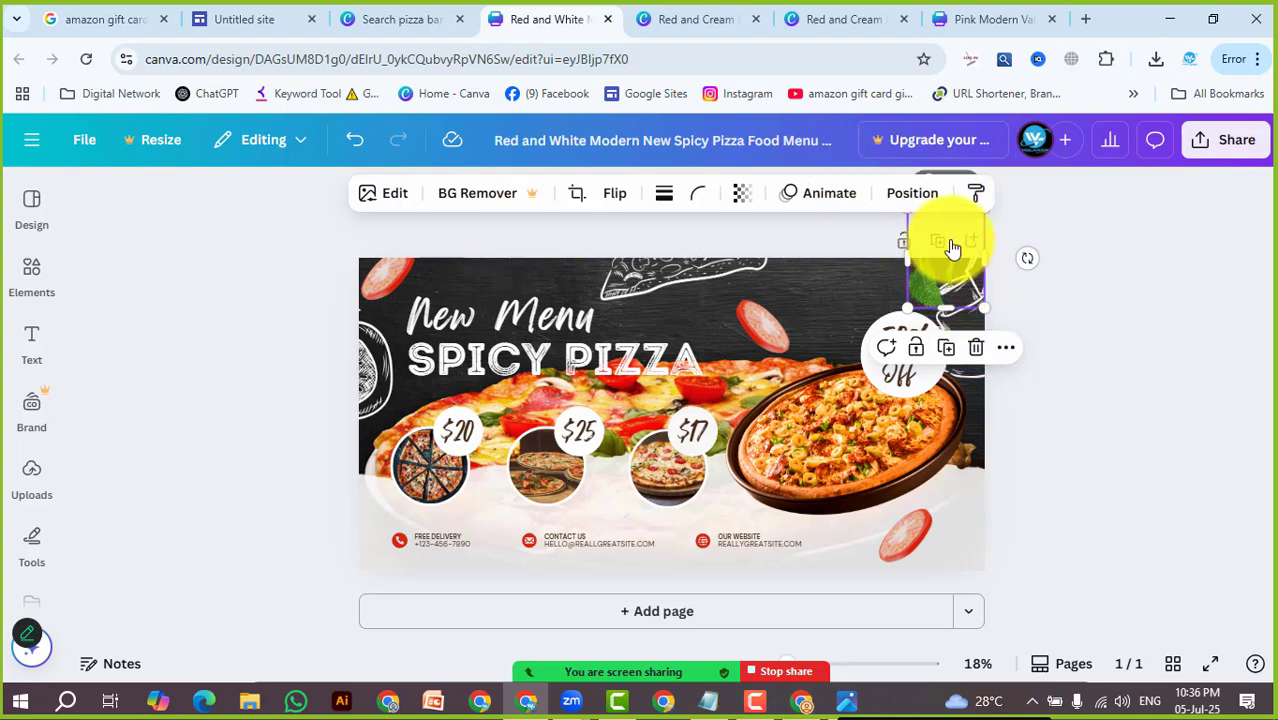
left_click(975, 348)
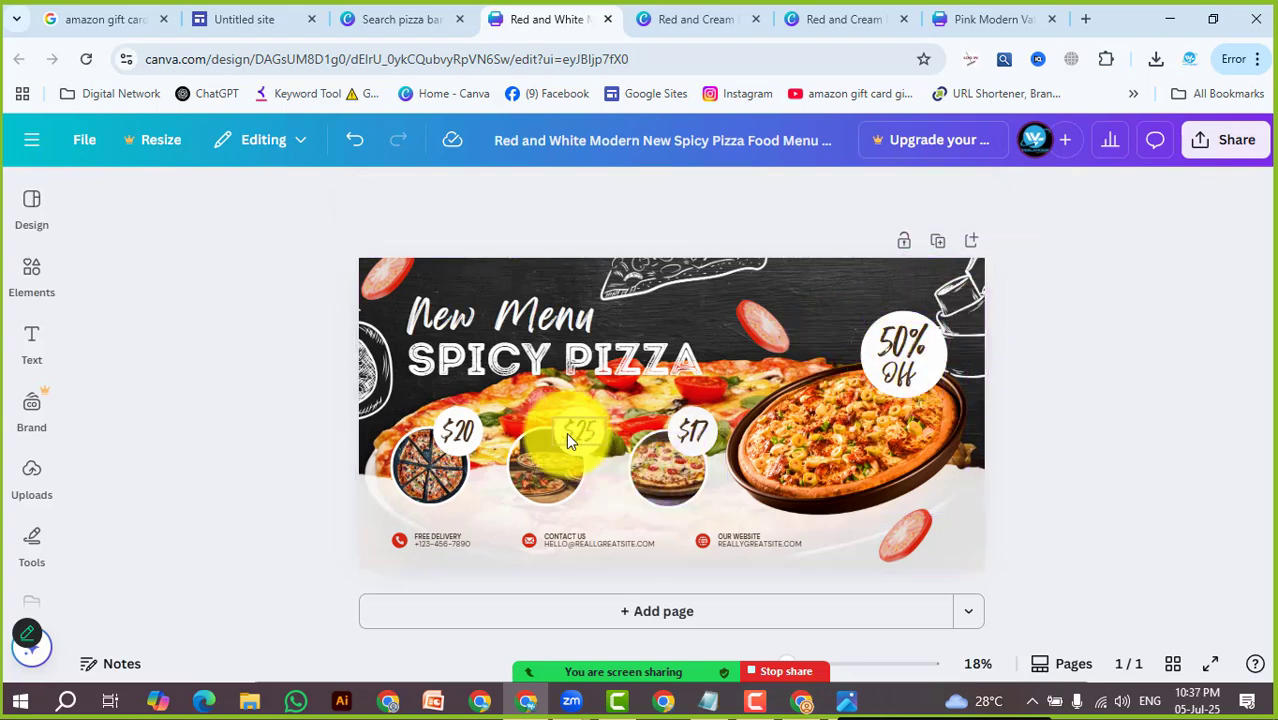
left_click(1205, 150)
left_click(936, 525)
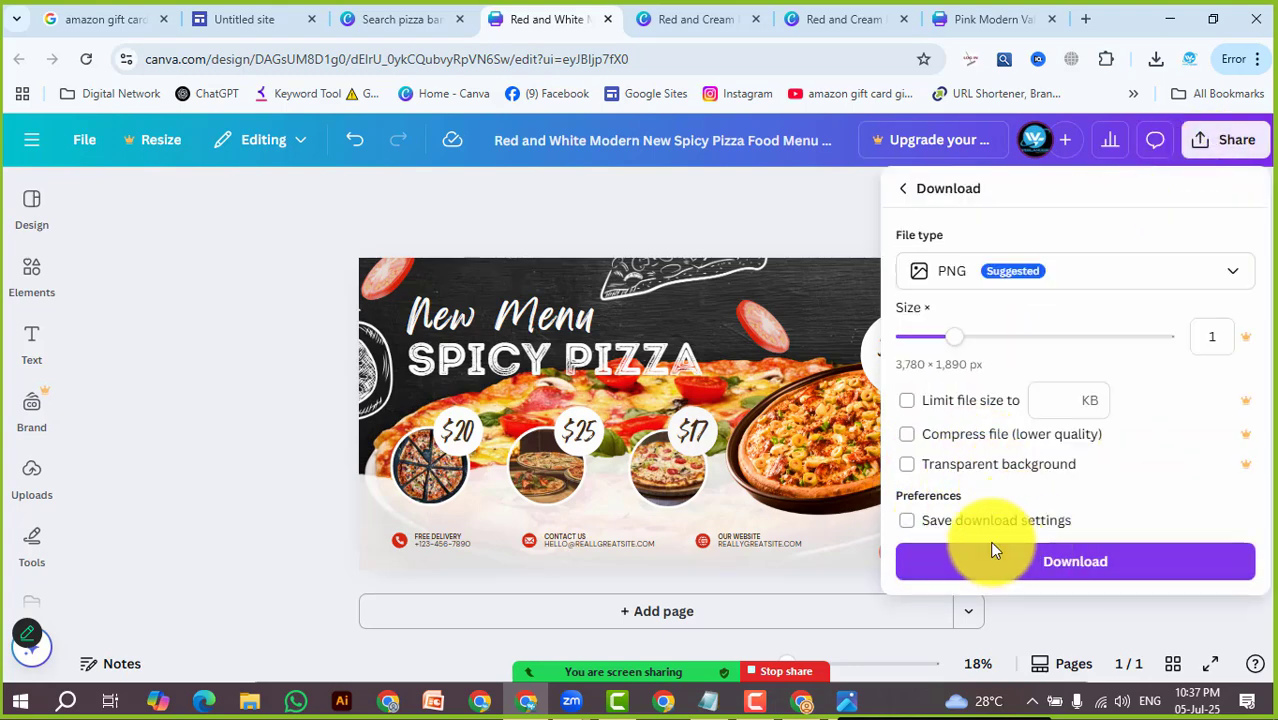
left_click(905, 193)
left_click(787, 206)
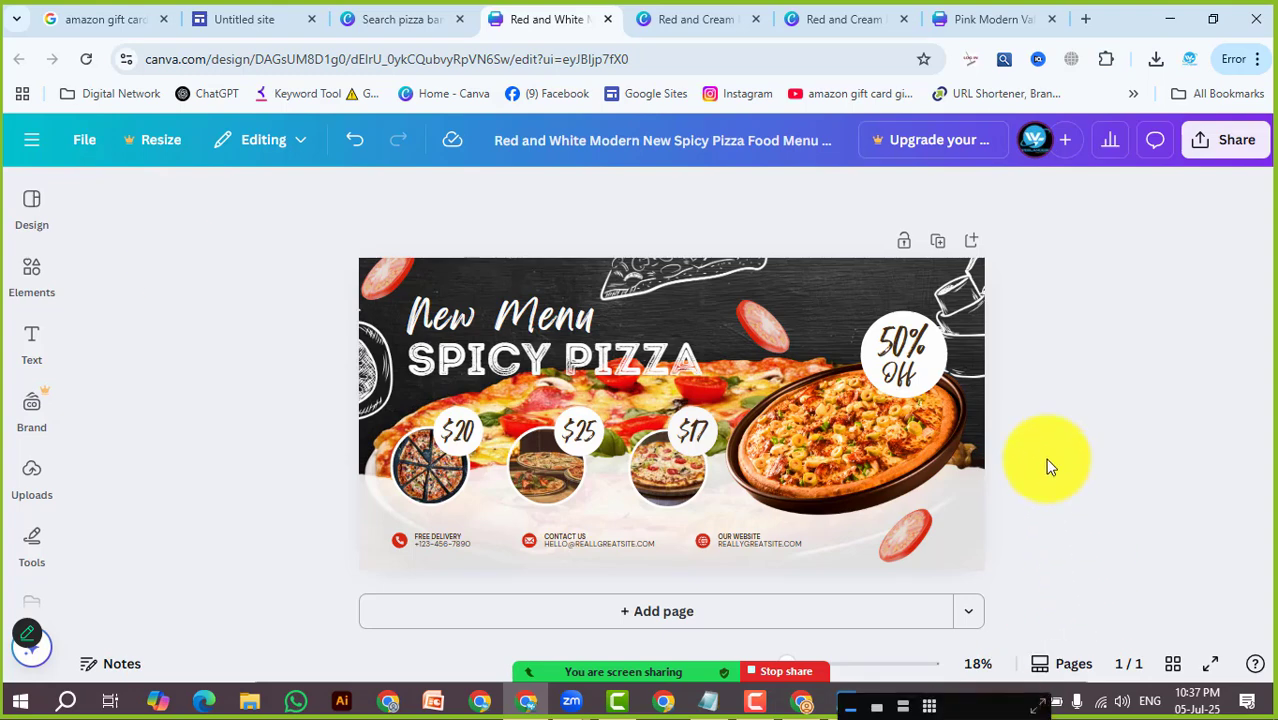
Delete the photo in the first small circular frame and search the photo elements for pizza
left_click(435, 483)
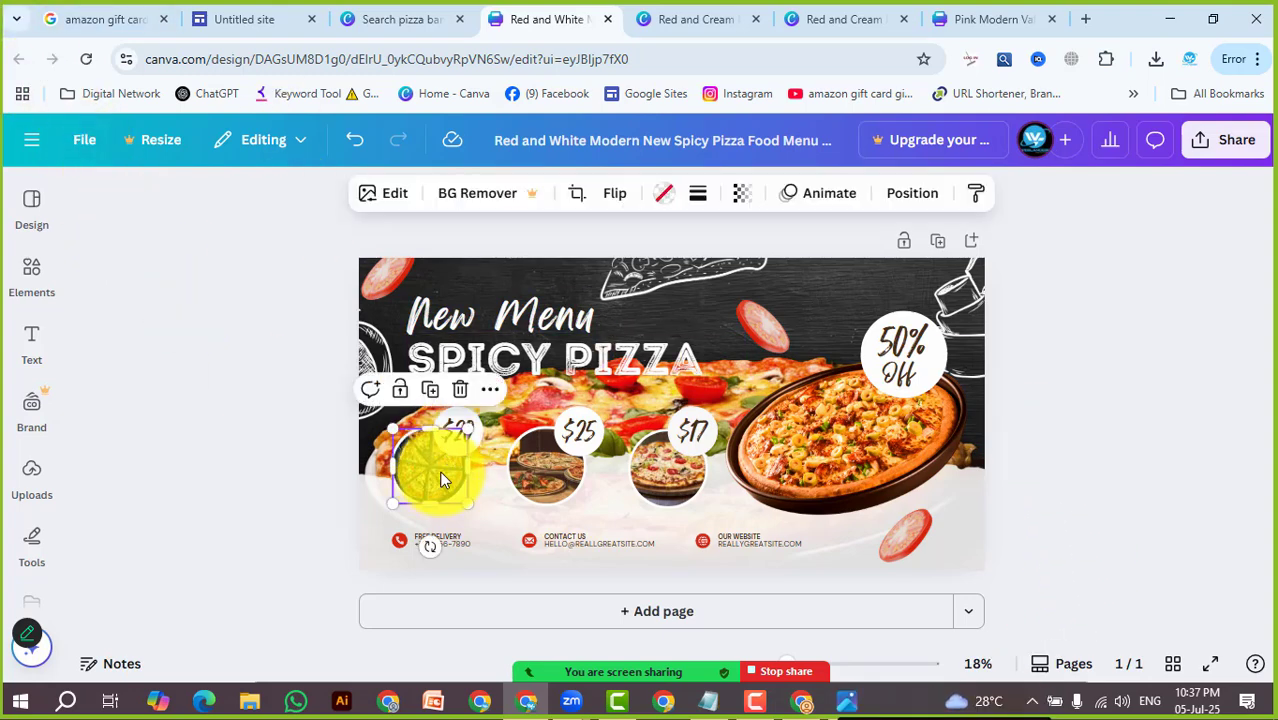
key("Delete")
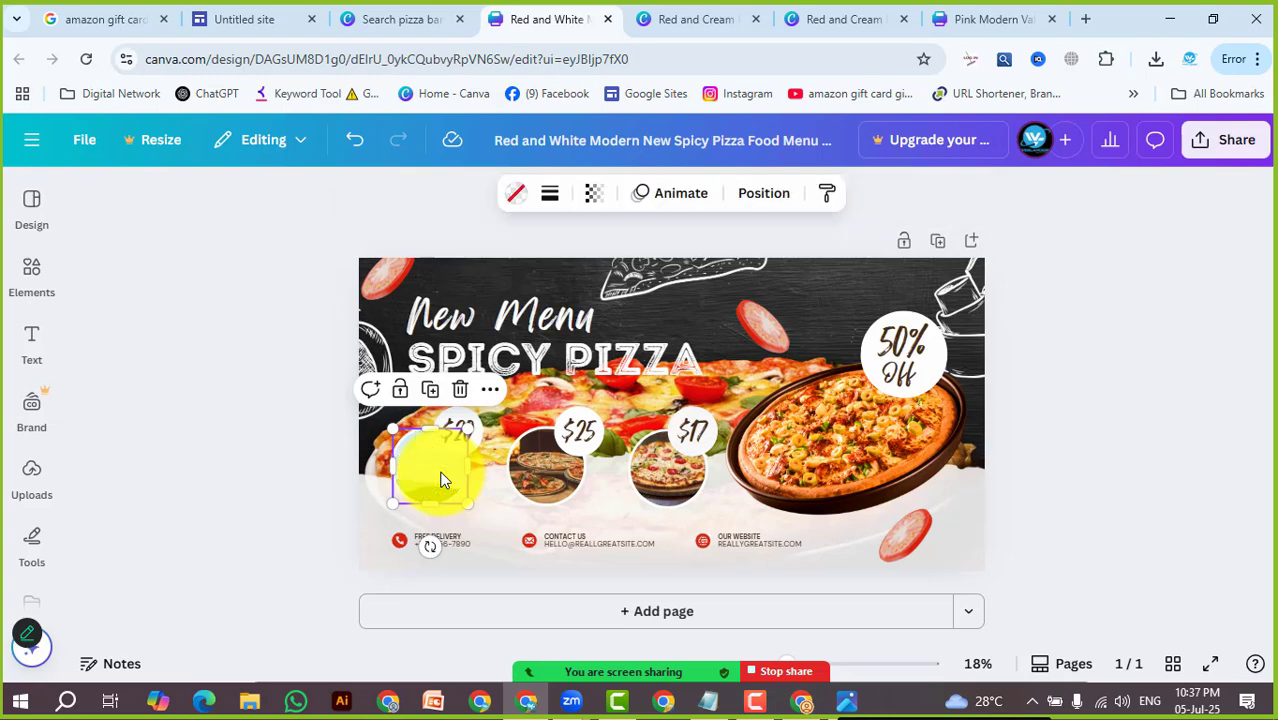
left_click(62, 264)
left_click(191, 200)
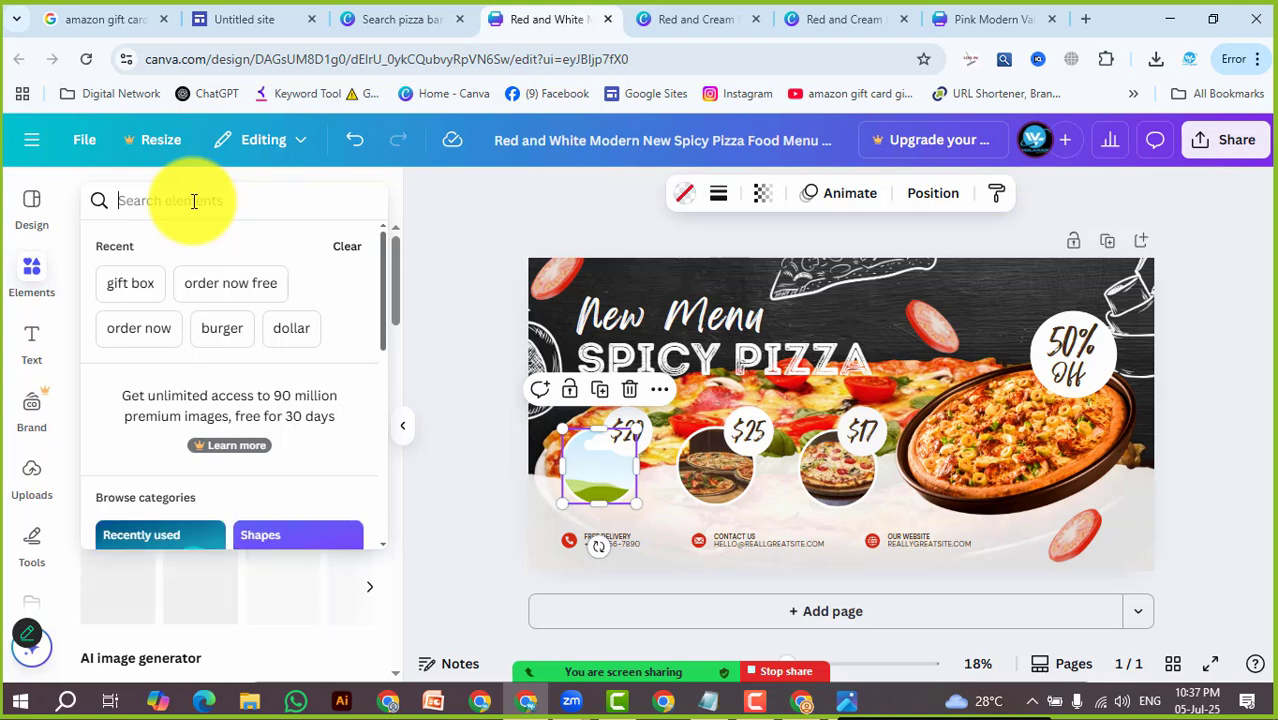
type("pizz")
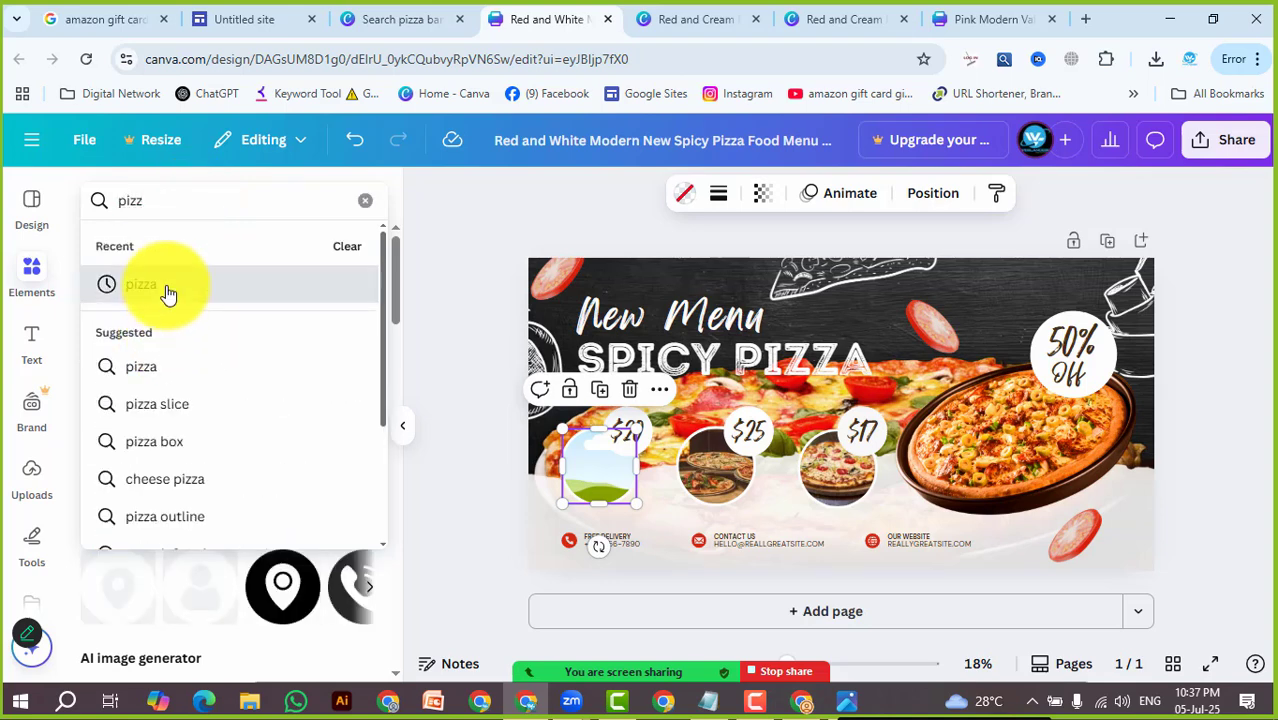
left_click(168, 290)
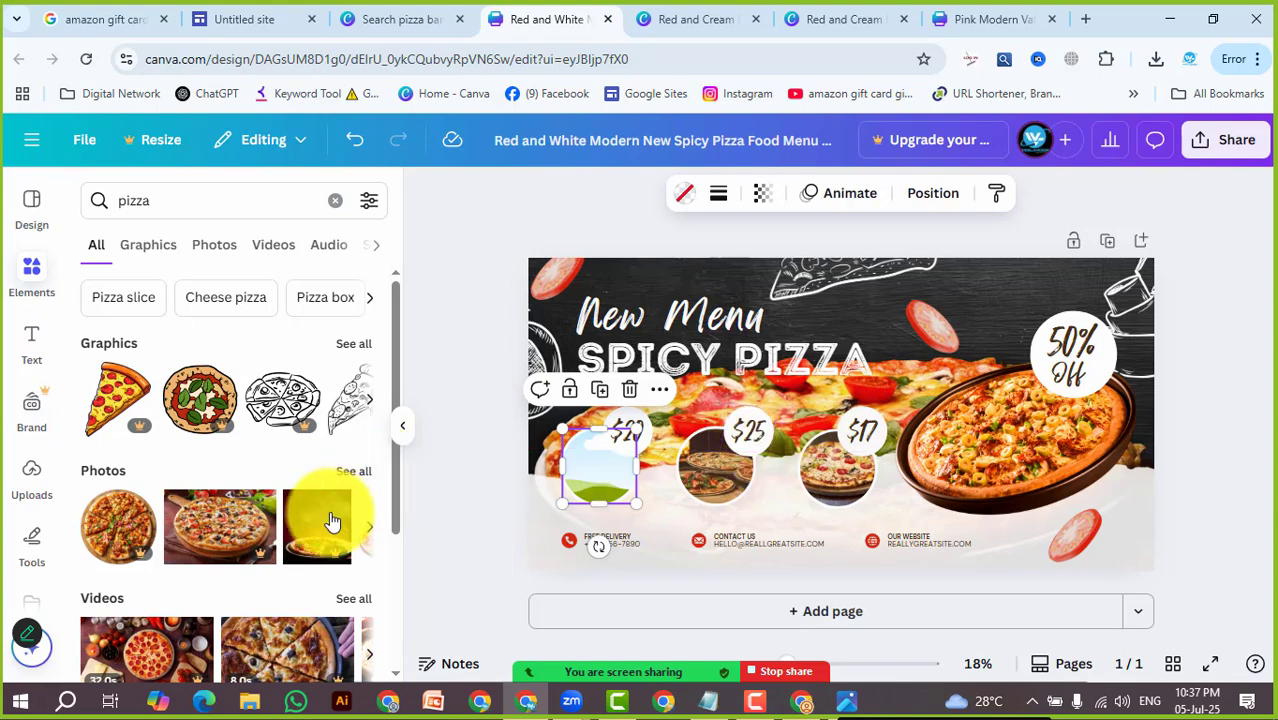
left_click(212, 245)
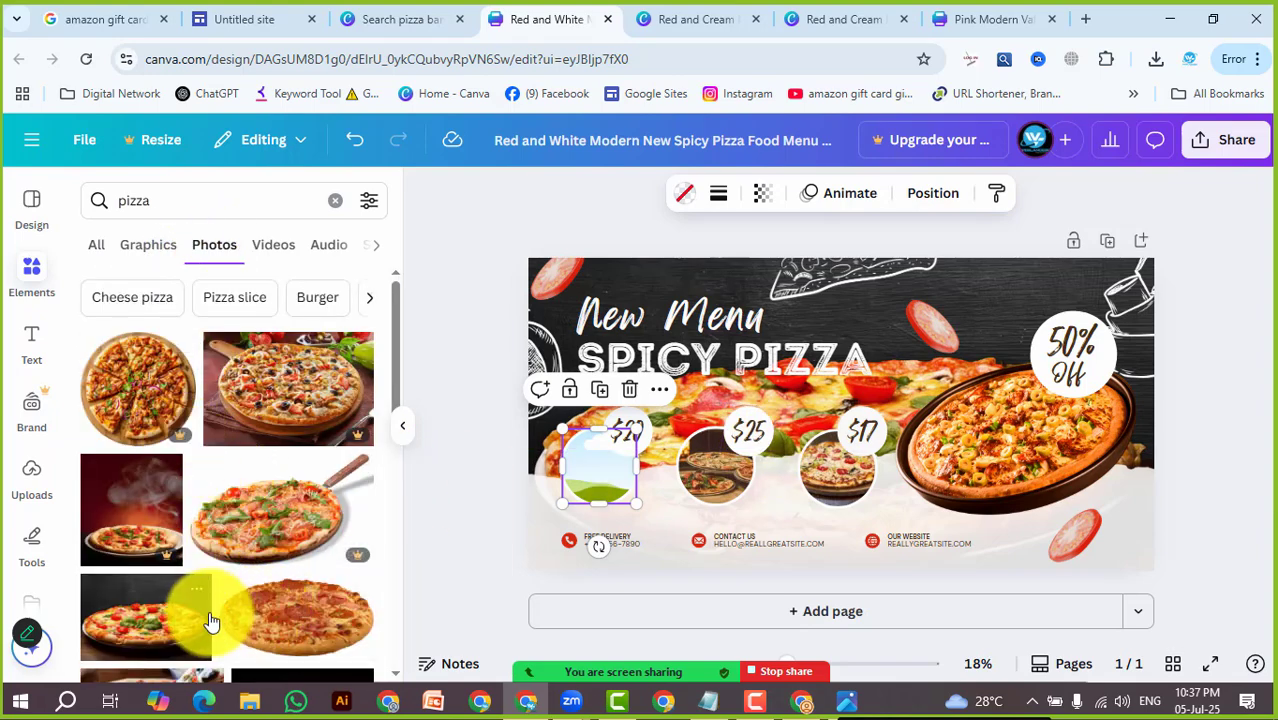
Fill the empty first circular frame with a free photo of a whole pizza on a light patterned surface
scroll(208, 613, "down", 5)
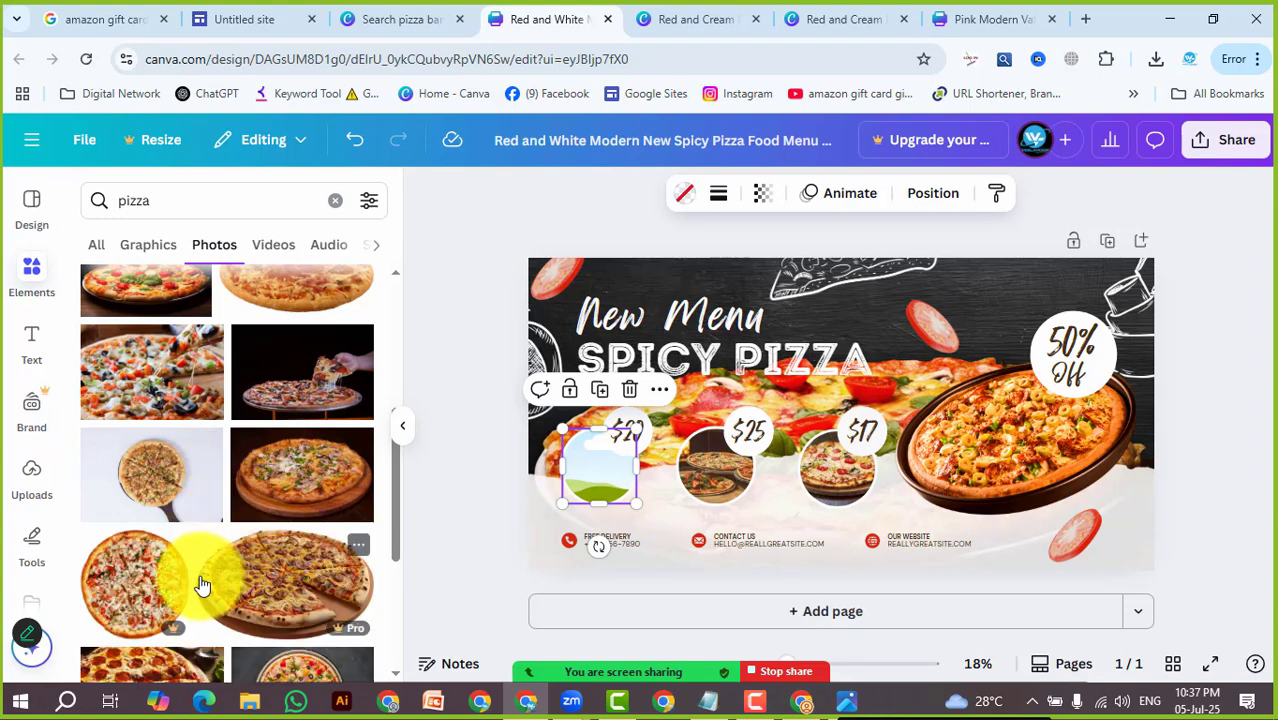
scroll(255, 545, "down", 3)
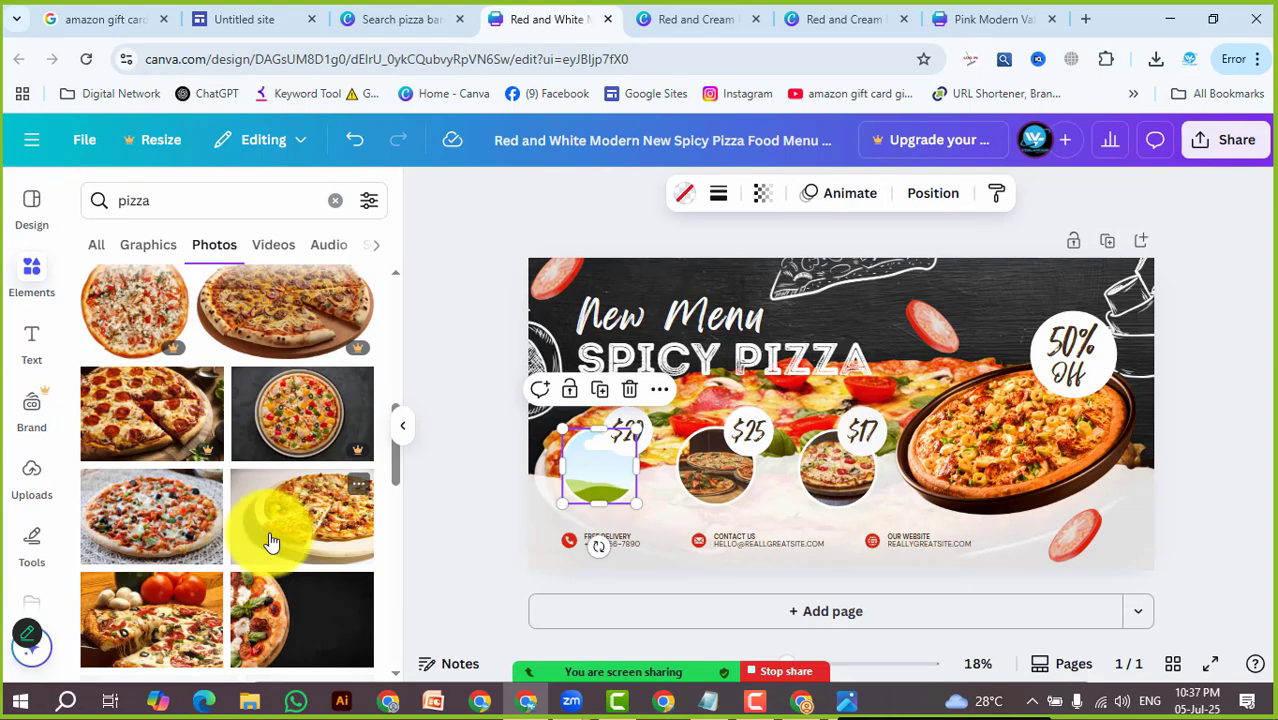
left_click_drag(187, 525, 623, 481)
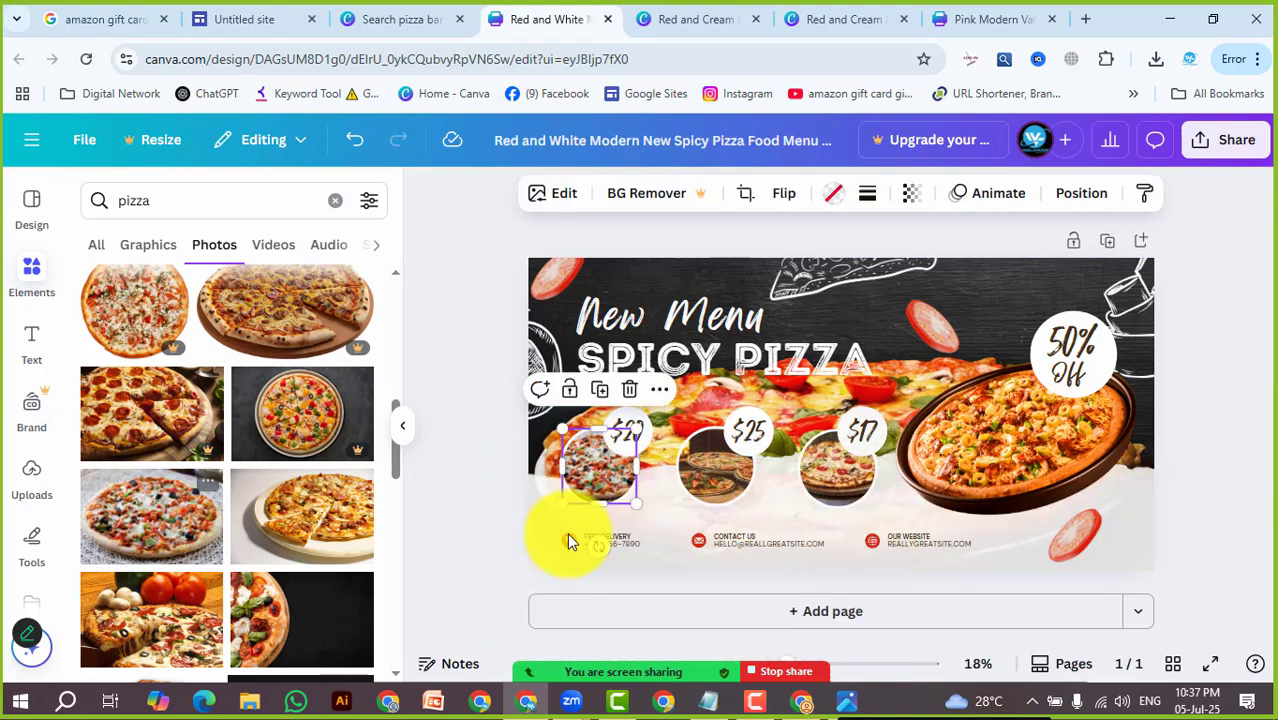
Replace the photo in the second circular frame with the free close-up of a pizza topped with black olives
left_click(731, 464)
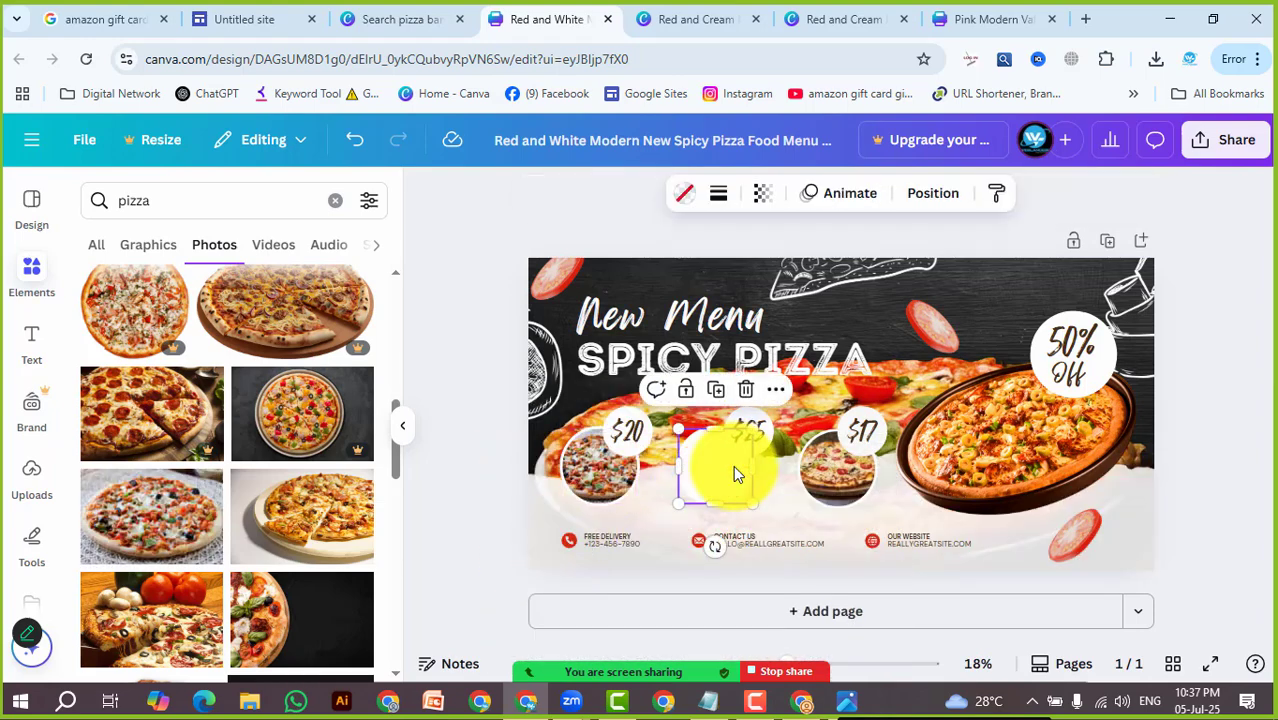
scroll(162, 567, "down", 3)
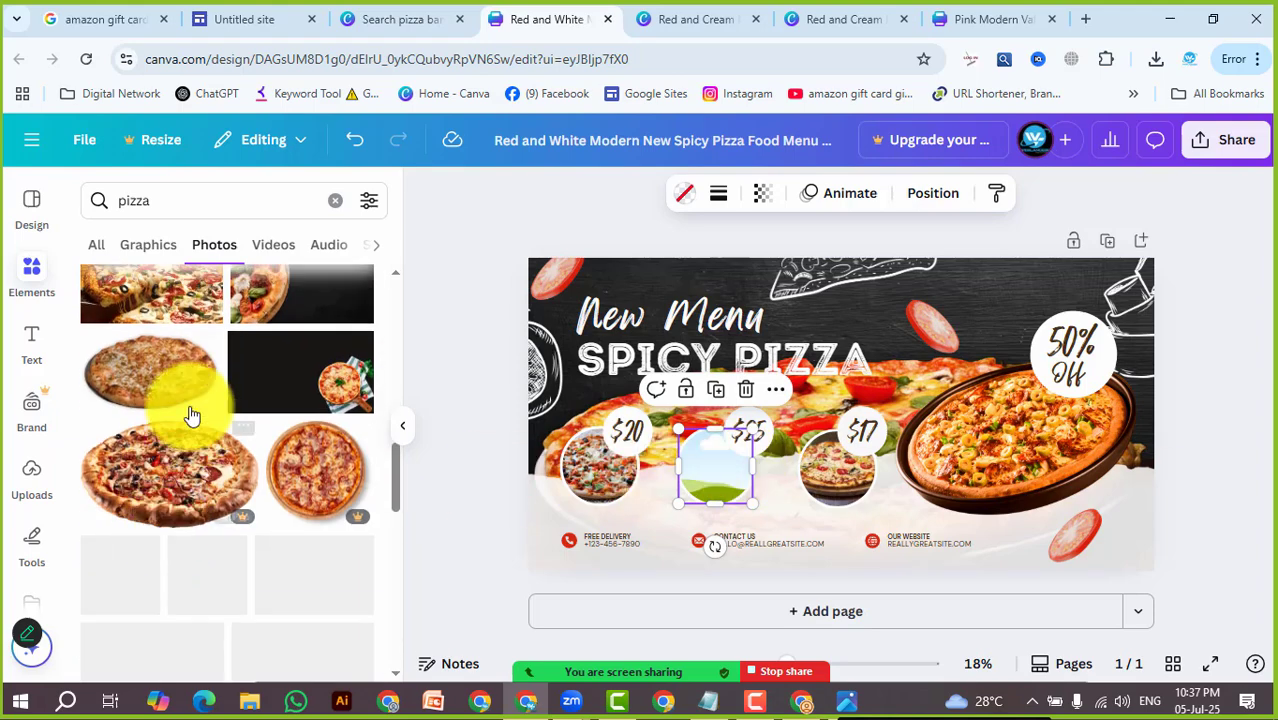
scroll(200, 603, "down", 3)
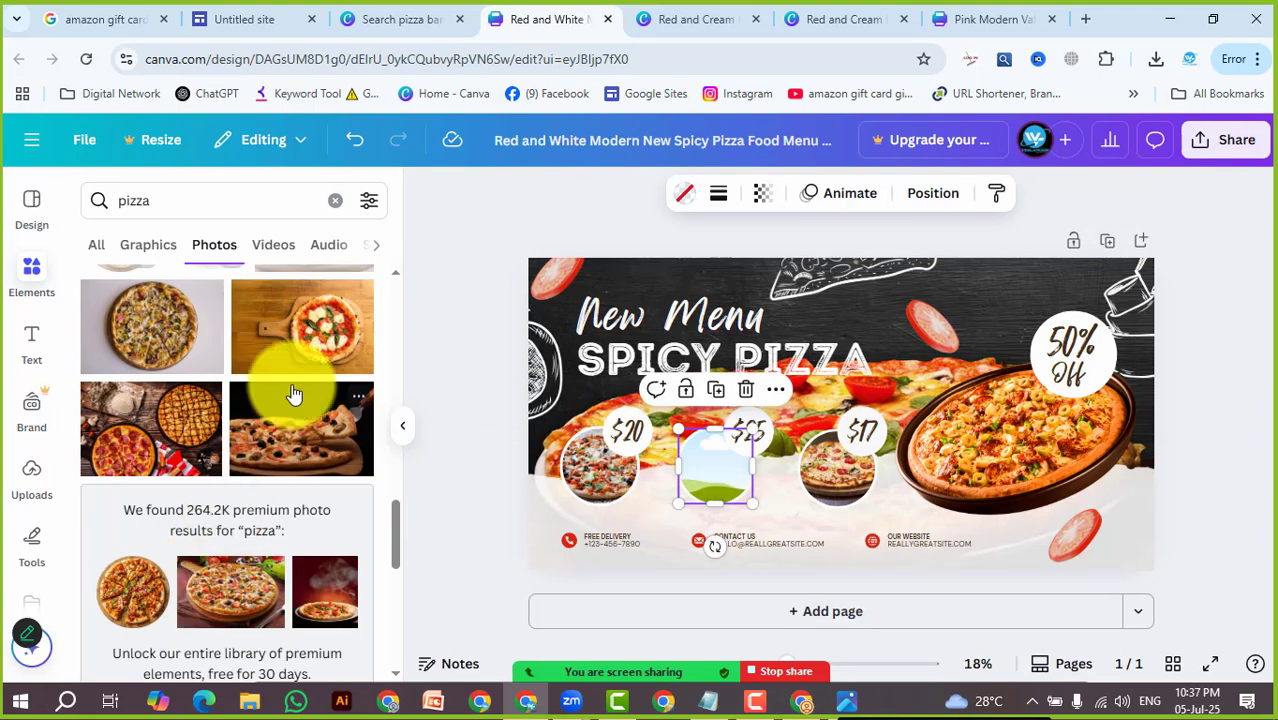
scroll(170, 574, "down", 3)
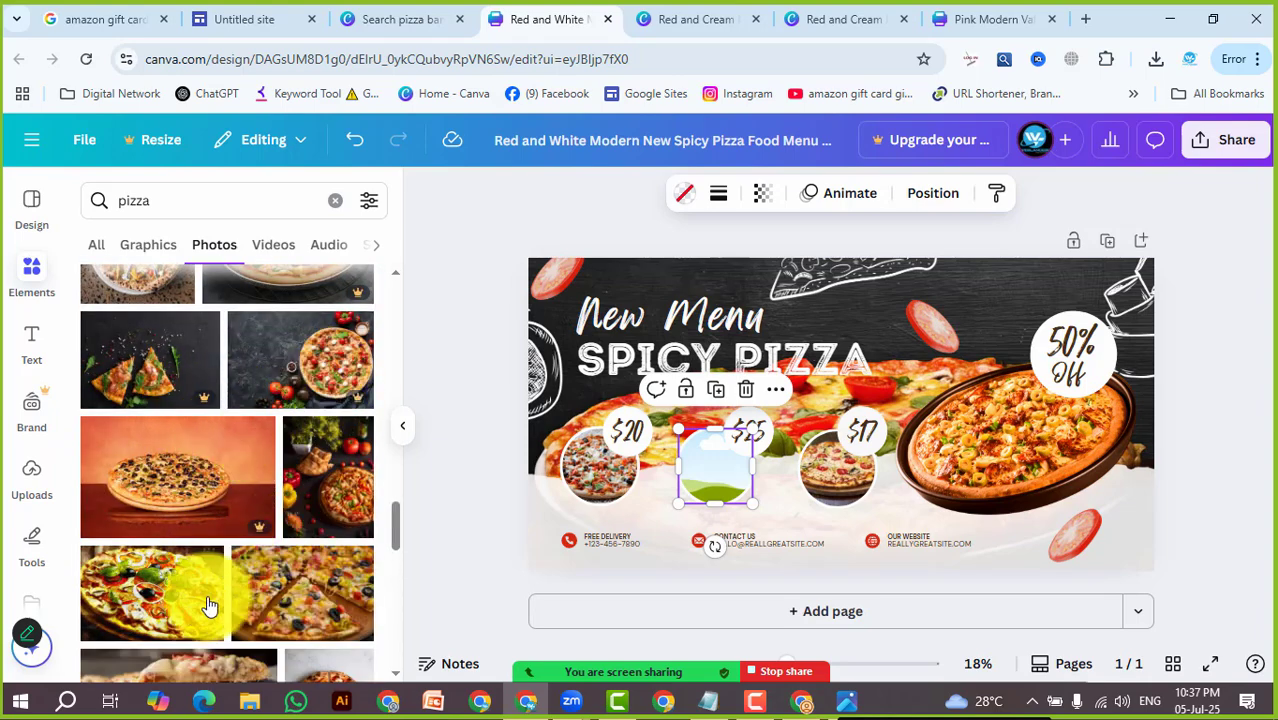
left_click_drag(188, 590, 717, 476)
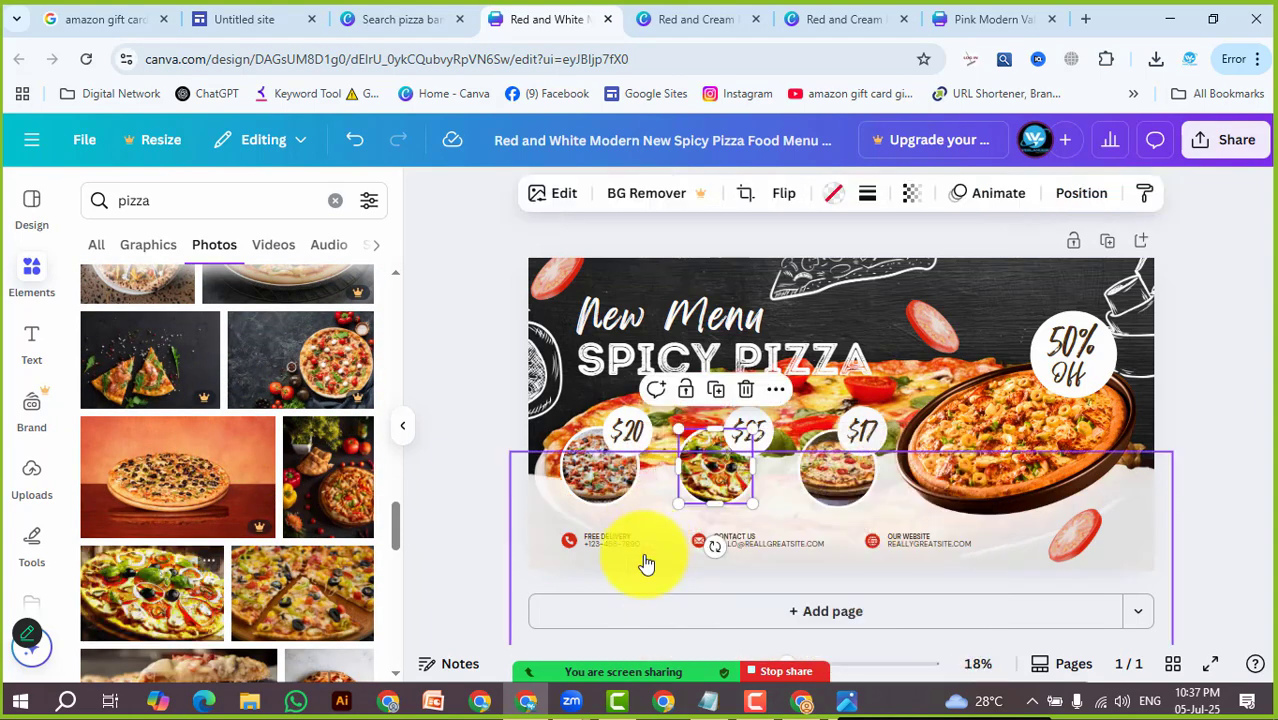
Replace the photo in the third circular frame with the free top-view photo of a cheese pizza on a wooden table
left_click(864, 471)
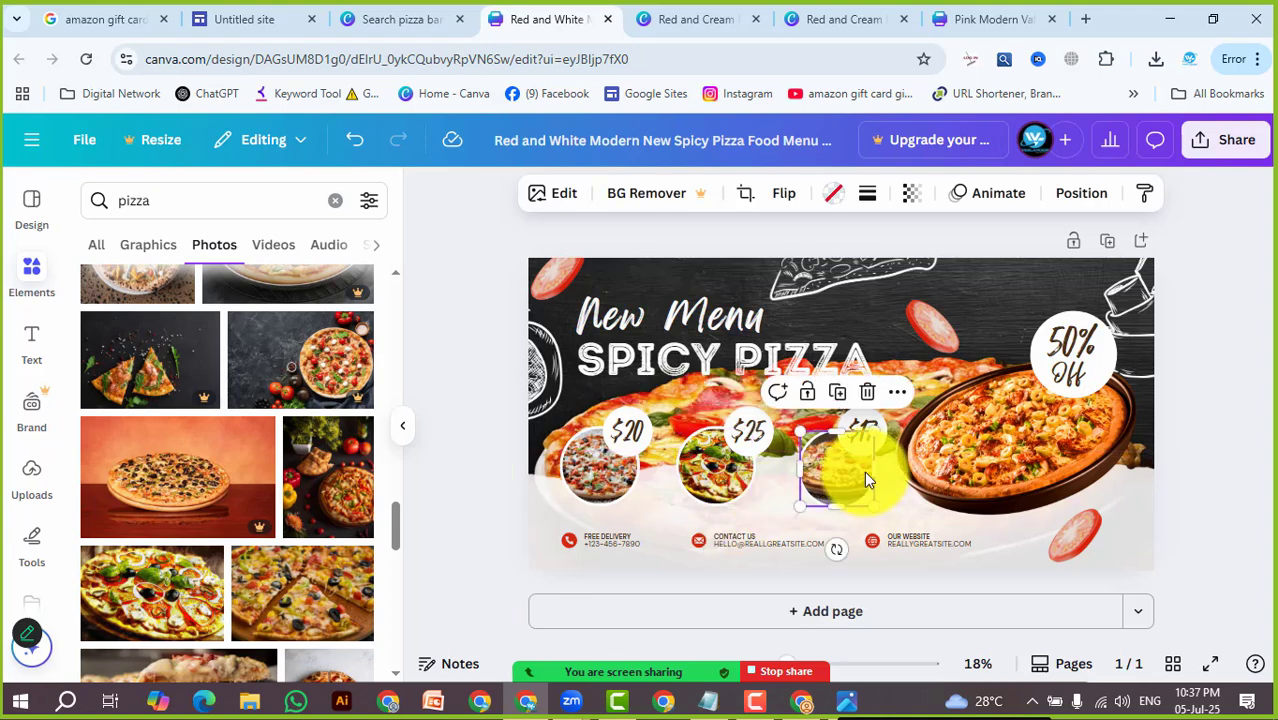
key("Delete")
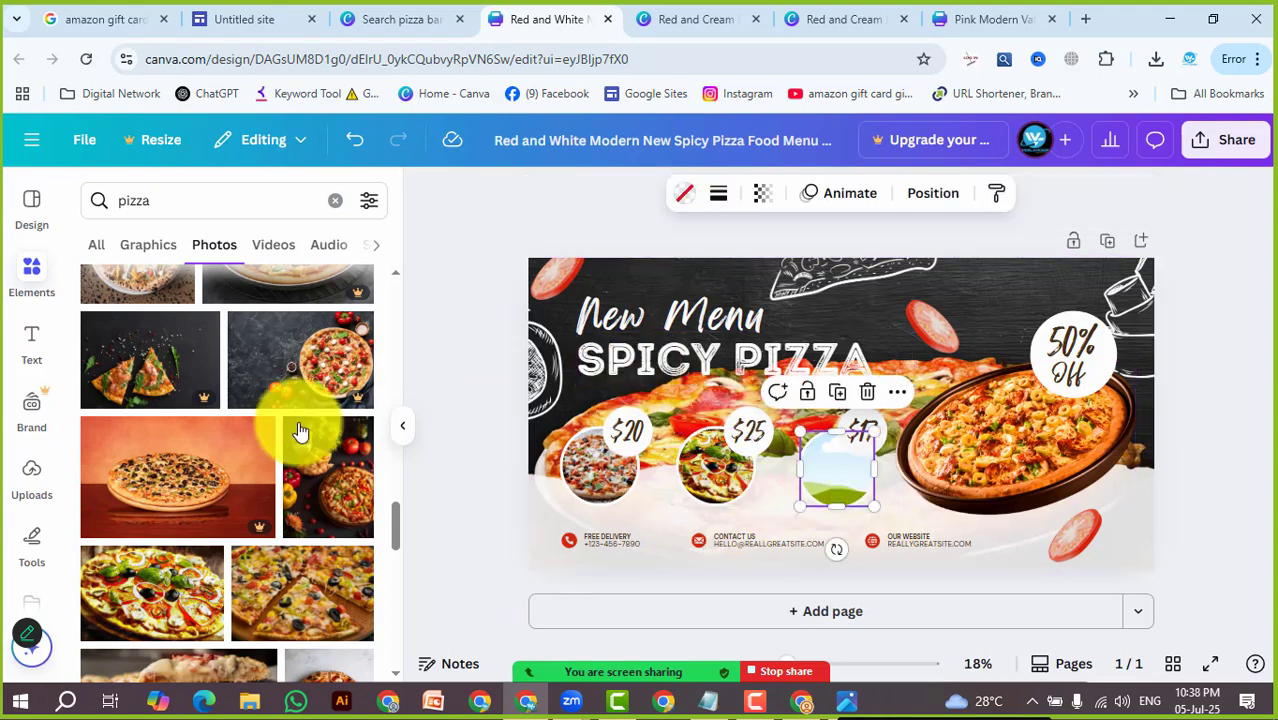
scroll(282, 438, "down", 2)
scroll(262, 490, "down", 5)
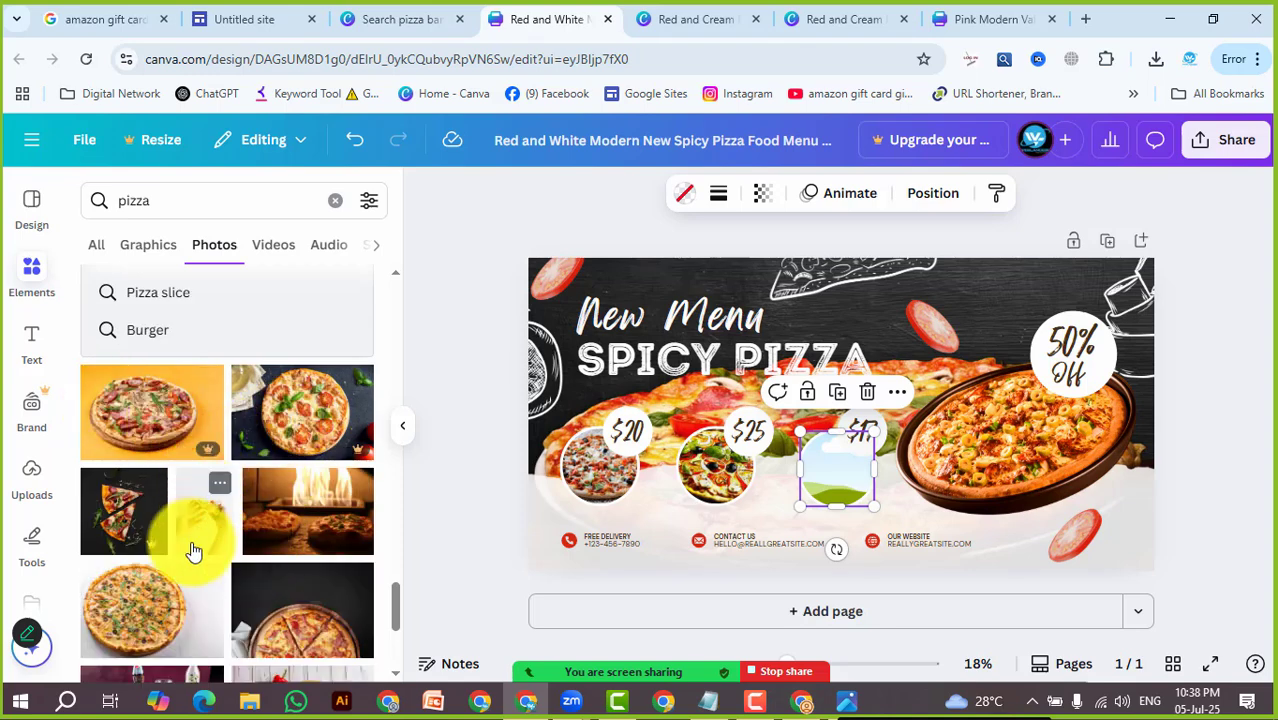
scroll(194, 542, "down", 3)
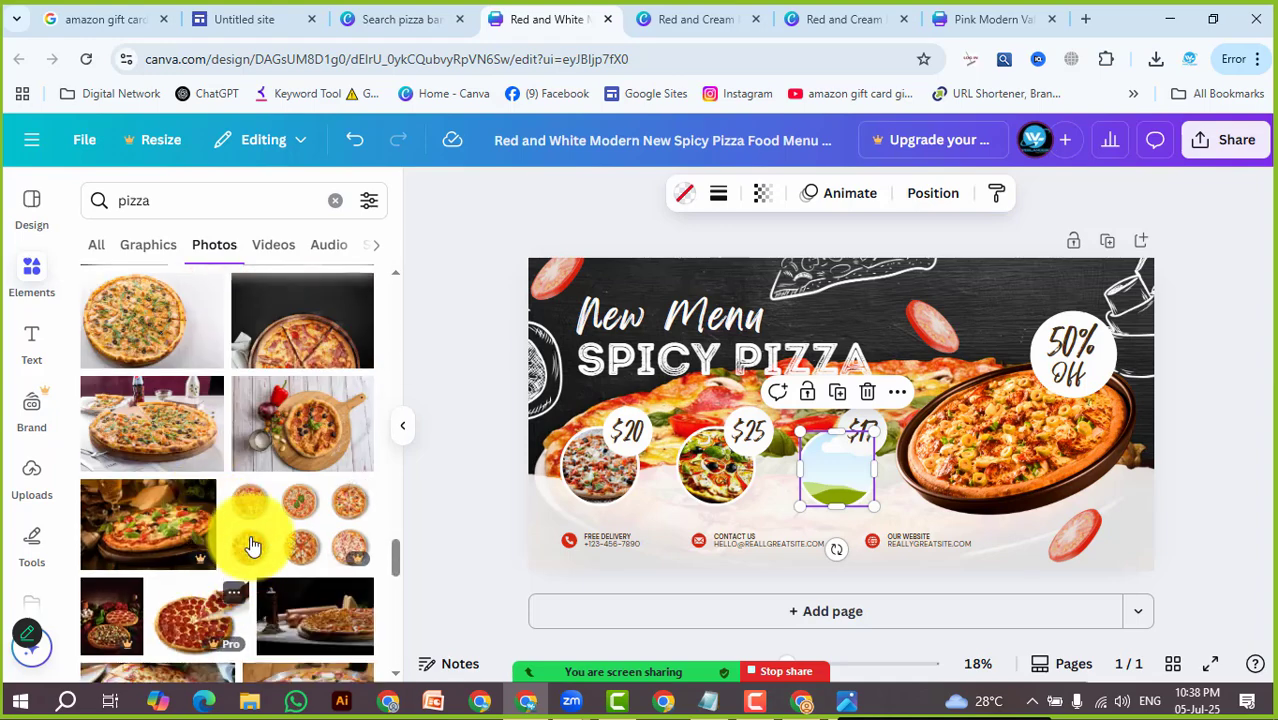
scroll(225, 525, "down", 3)
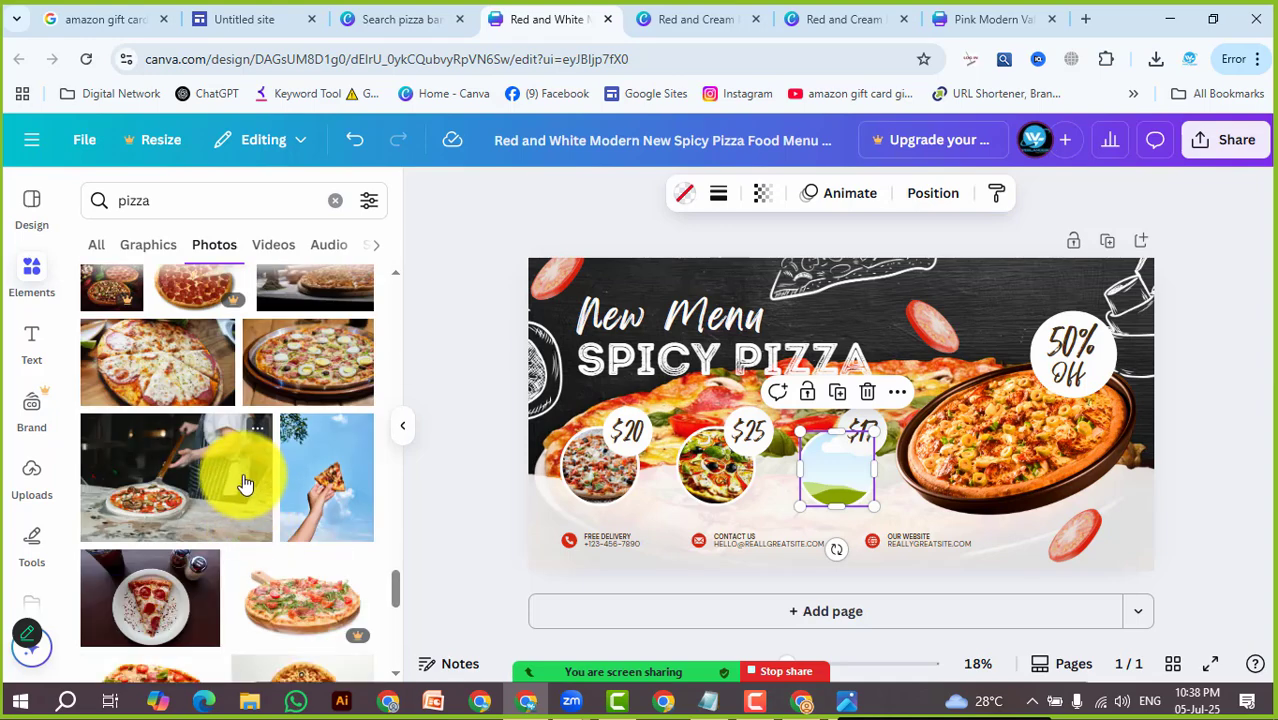
scroll(245, 484, "down", 3)
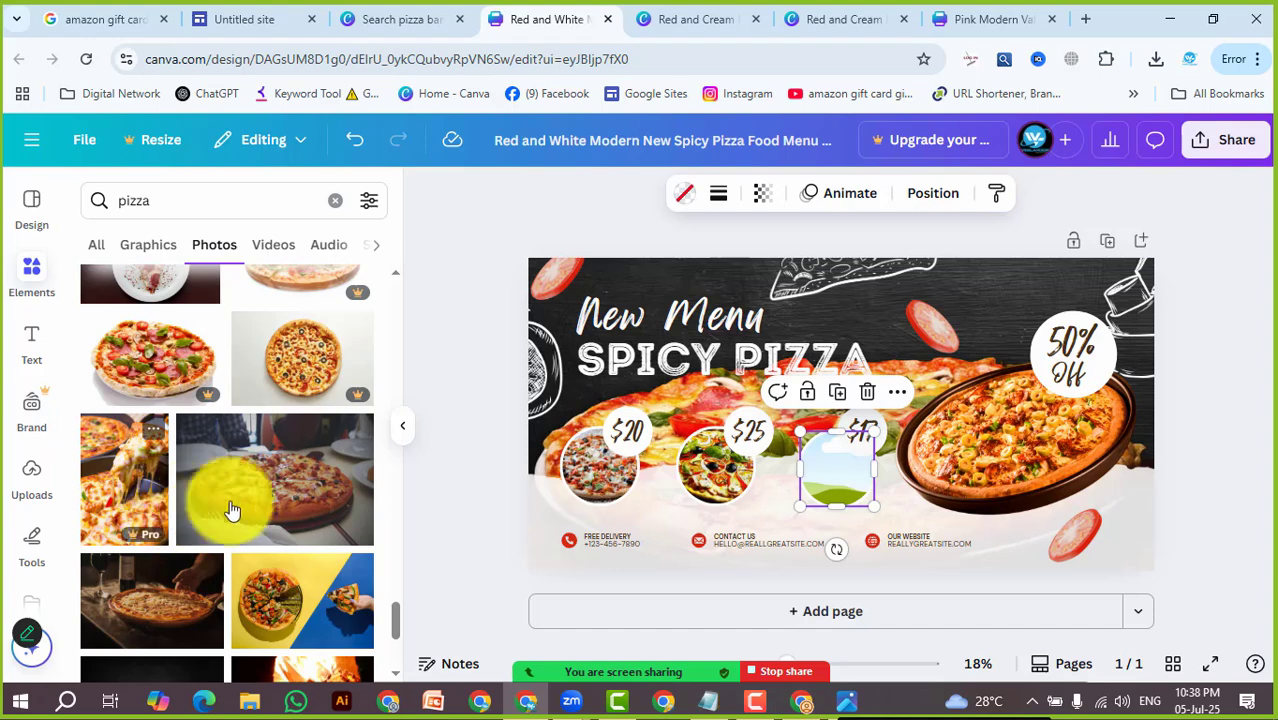
scroll(257, 520, "down", 3)
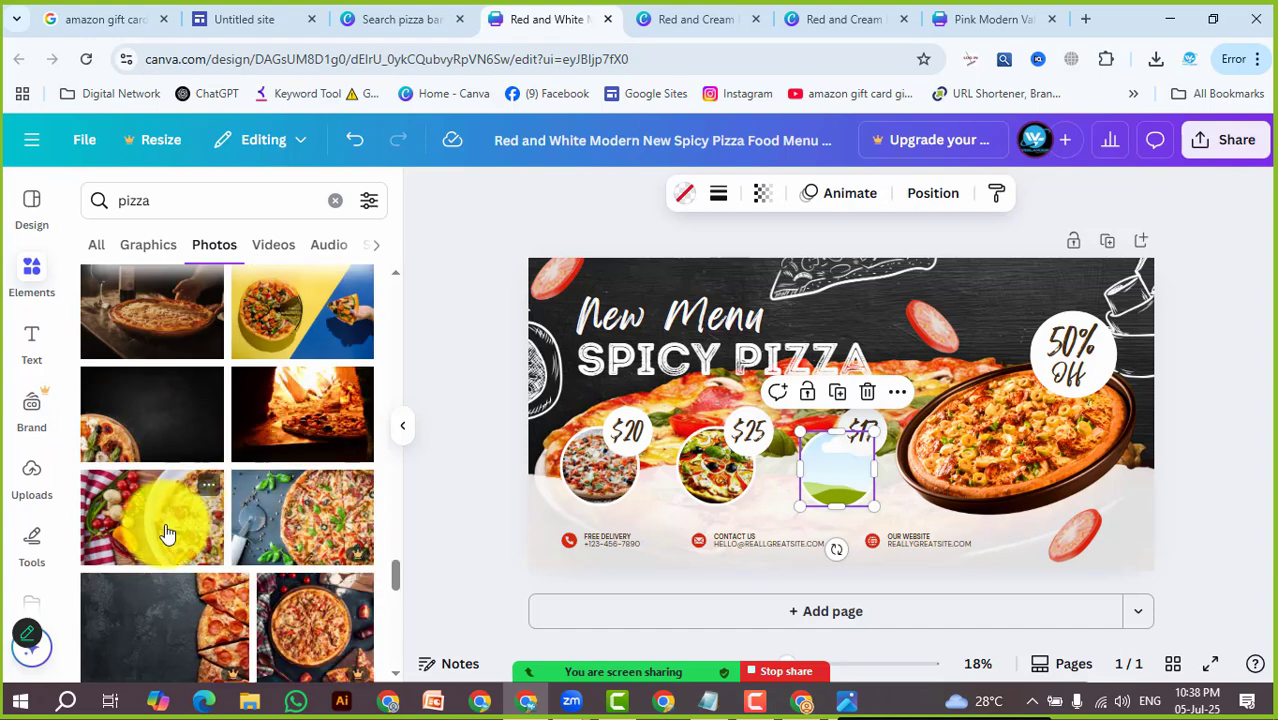
left_click_drag(171, 519, 836, 452)
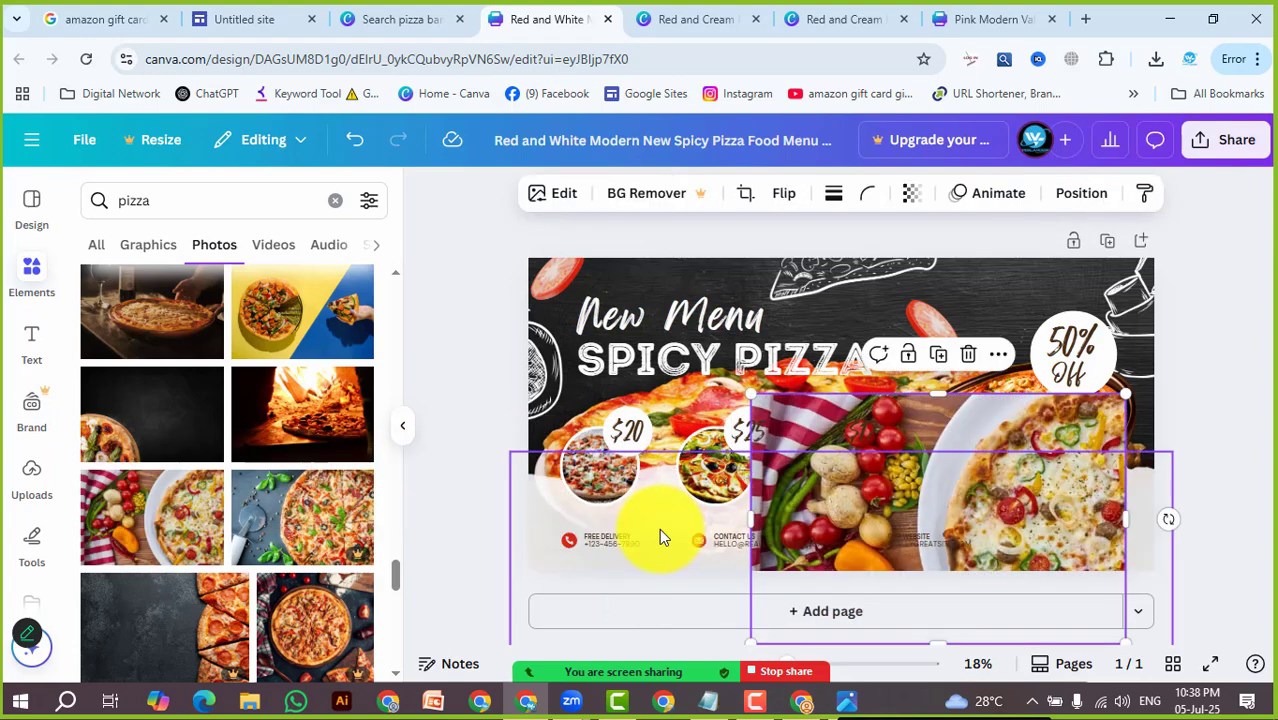
key("ctrl+z")
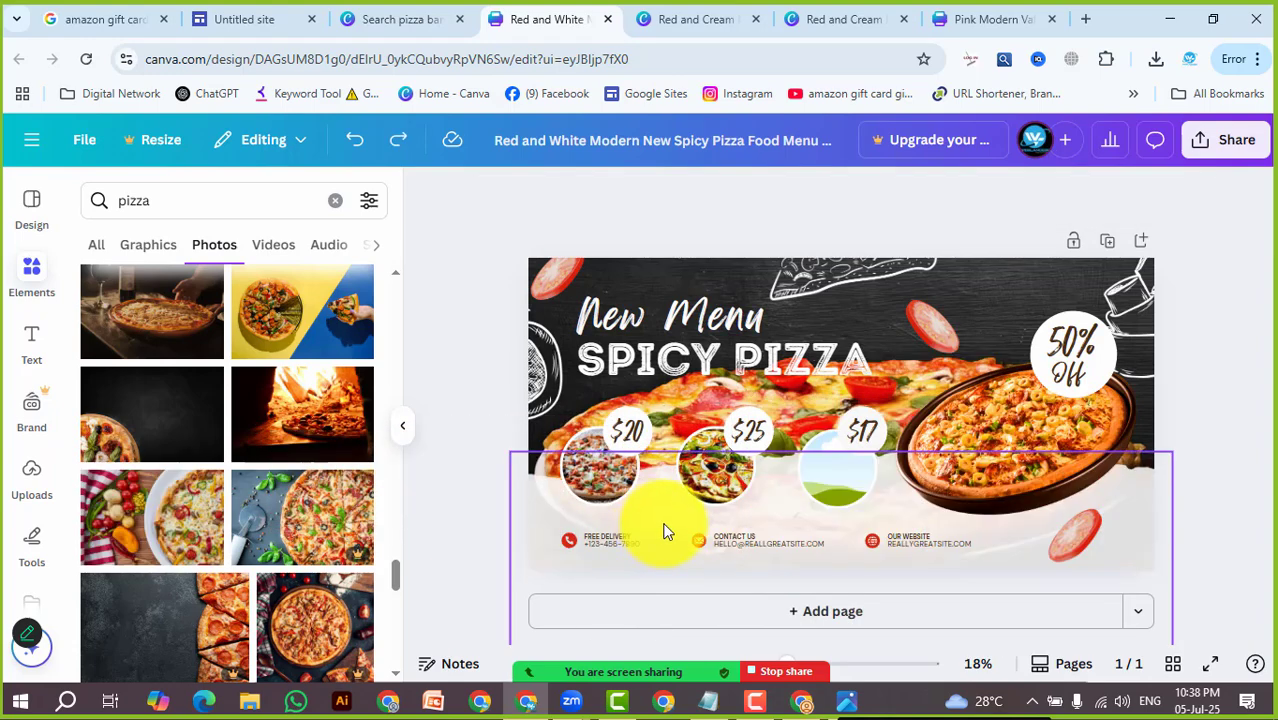
scroll(232, 572, "down", 3)
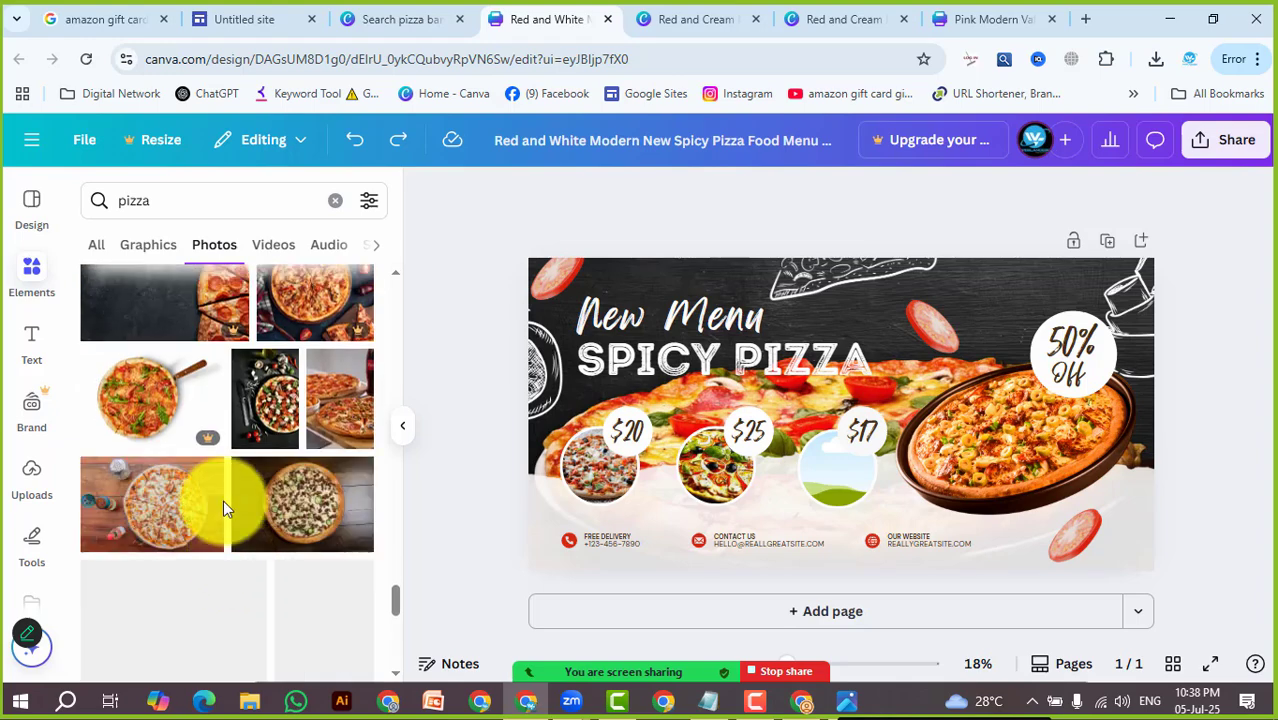
left_click_drag(150, 543, 836, 468)
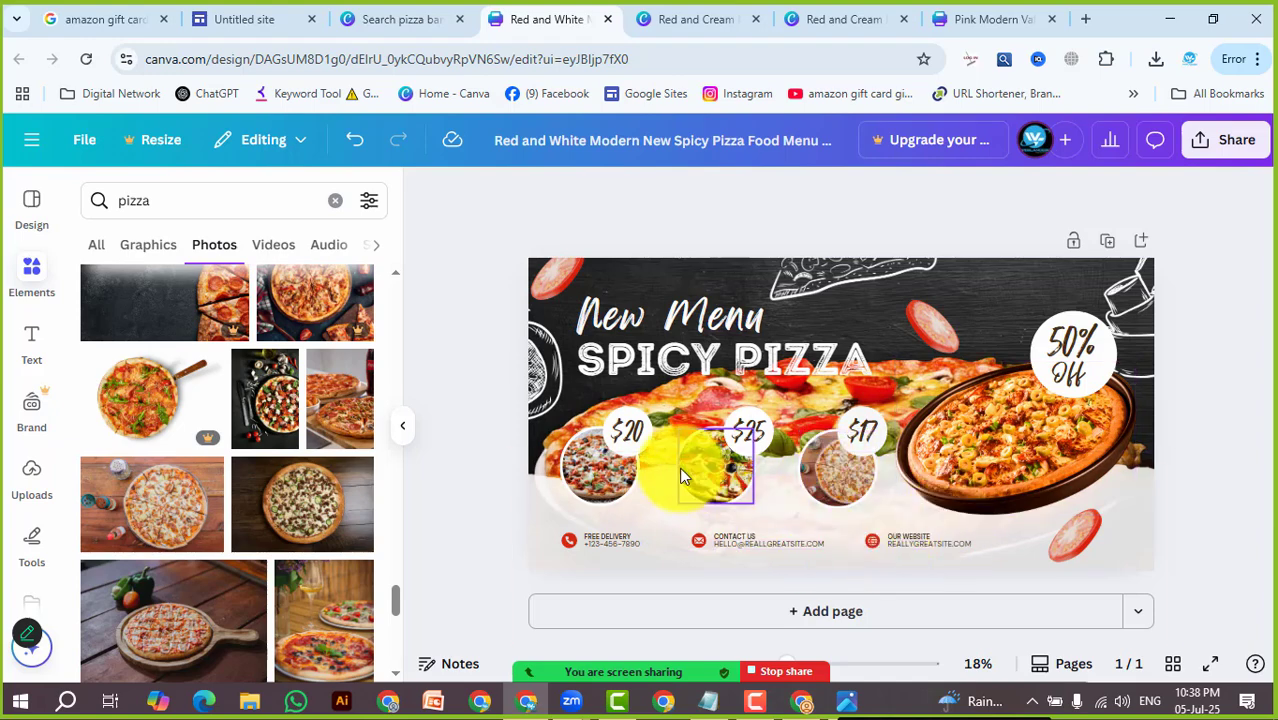
Set the price label above the first circular pizza photo to $15
left_click(634, 429)
left_click(636, 430)
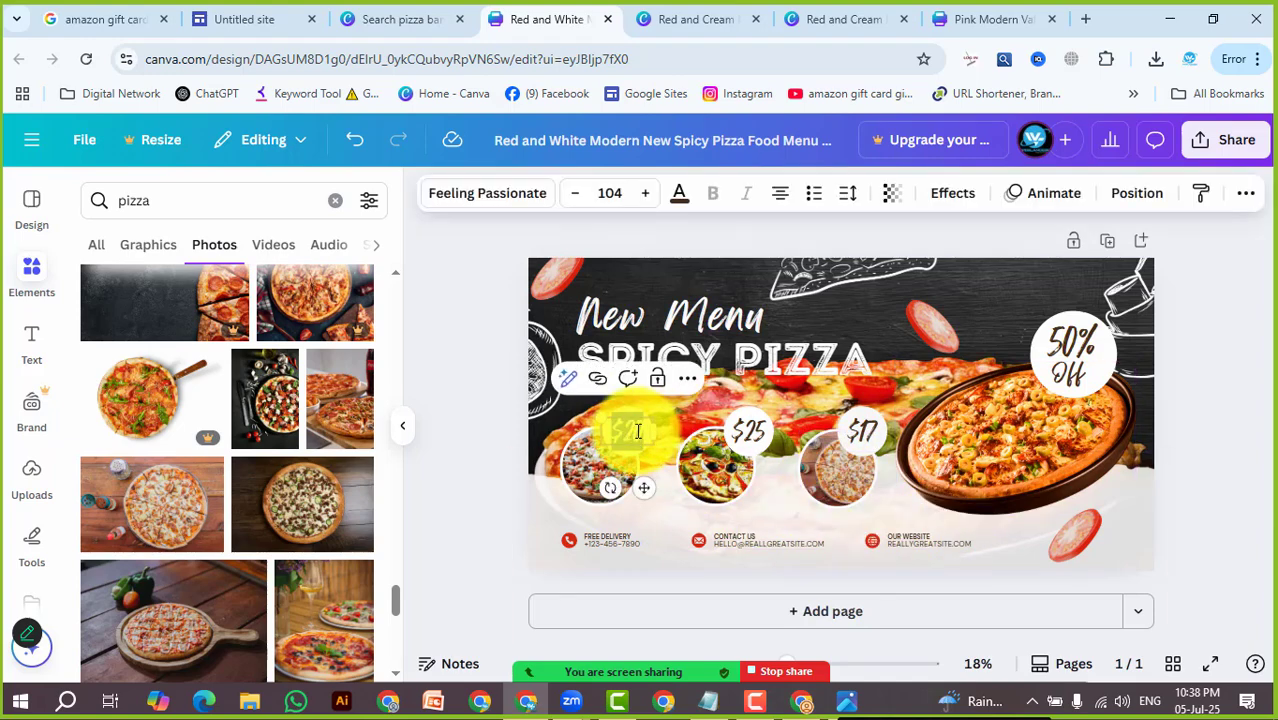
left_click(638, 431)
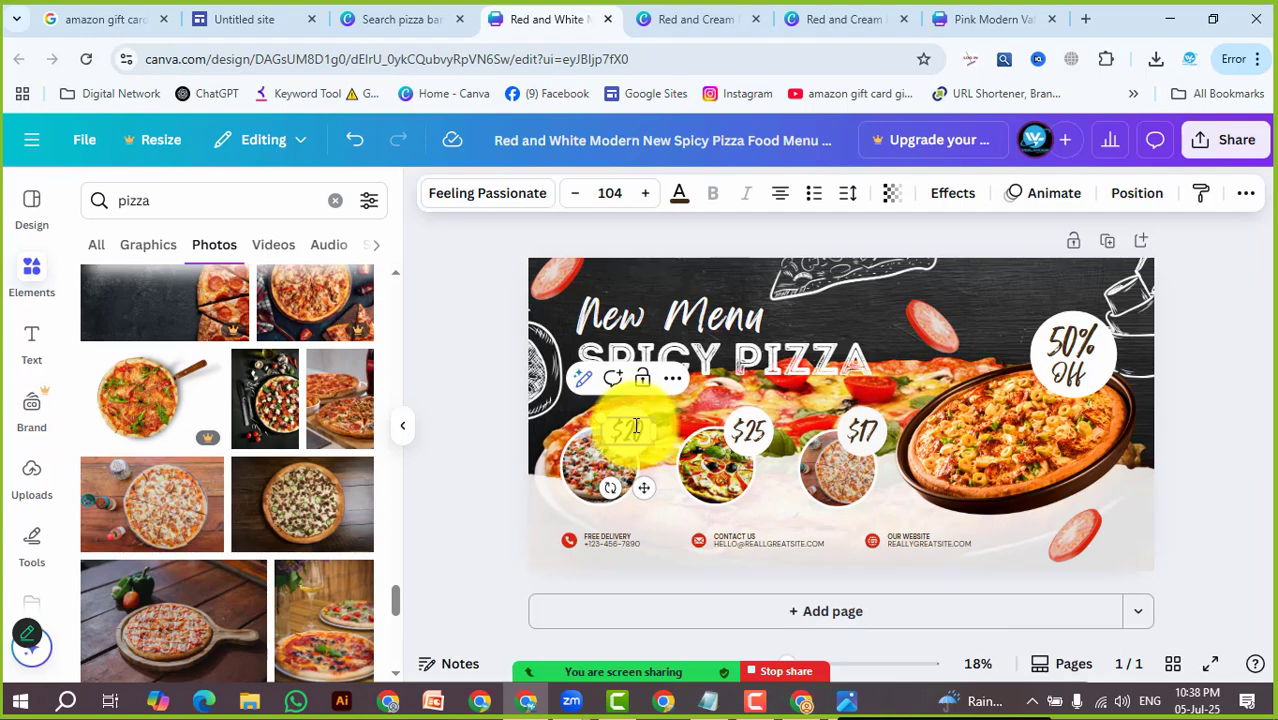
double_click(636, 426)
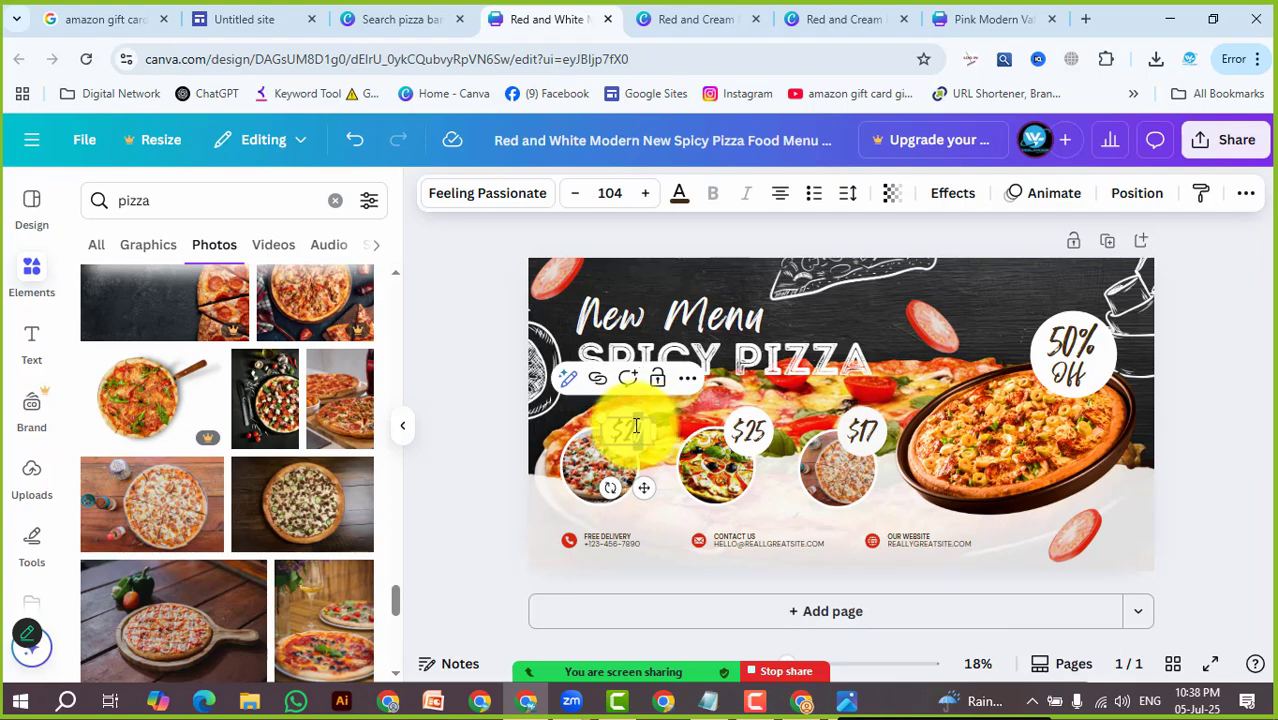
key("BackSpace")
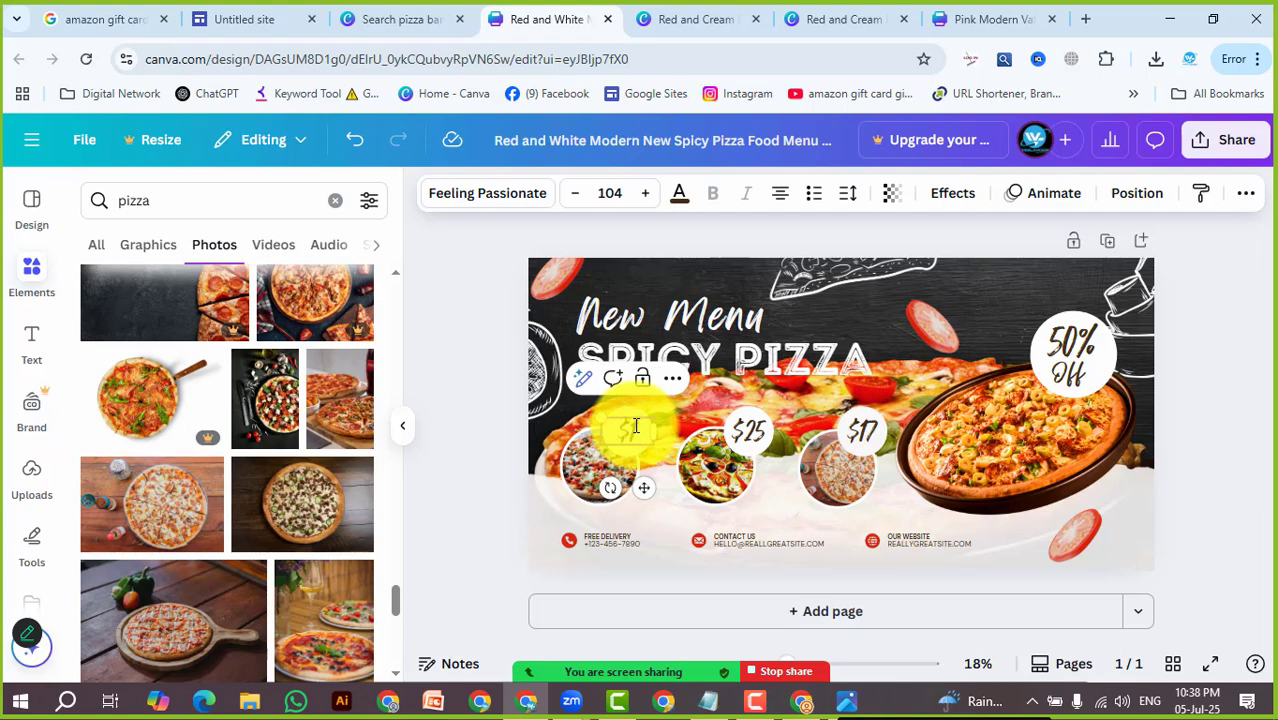
Set the price label above the second circular pizza photo to $20
left_click(755, 431)
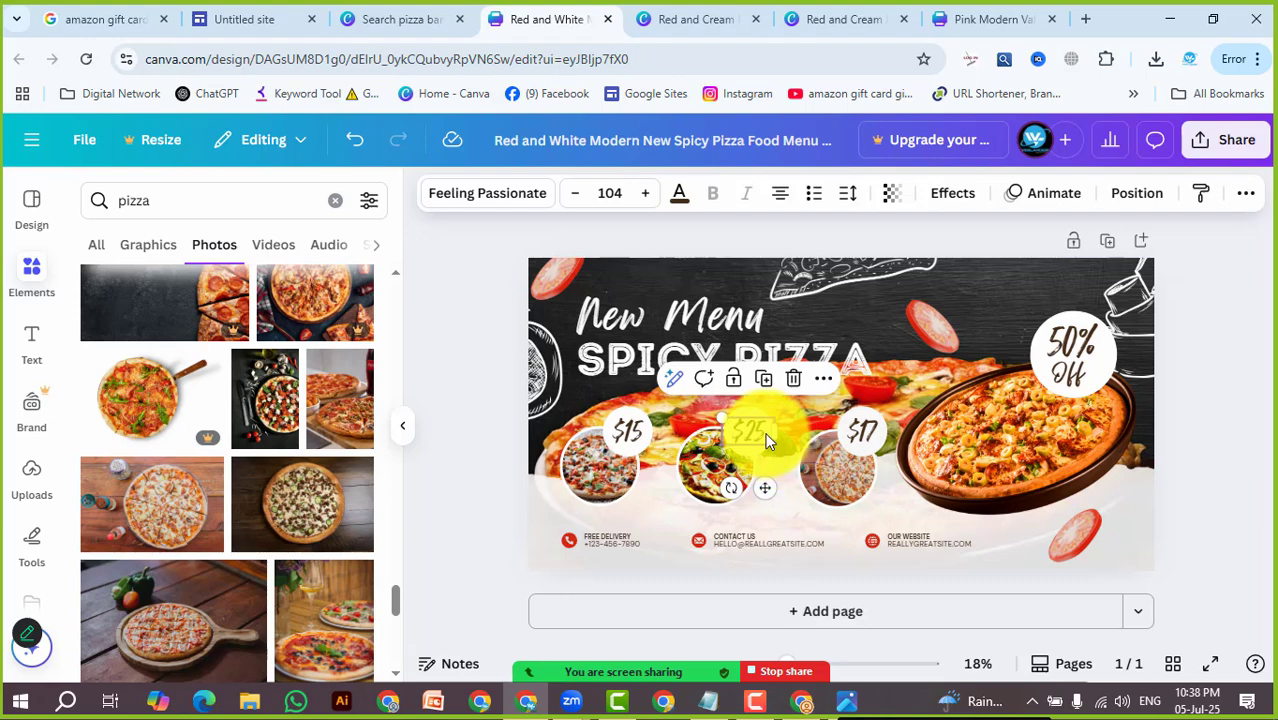
double_click(767, 441)
left_click(771, 432)
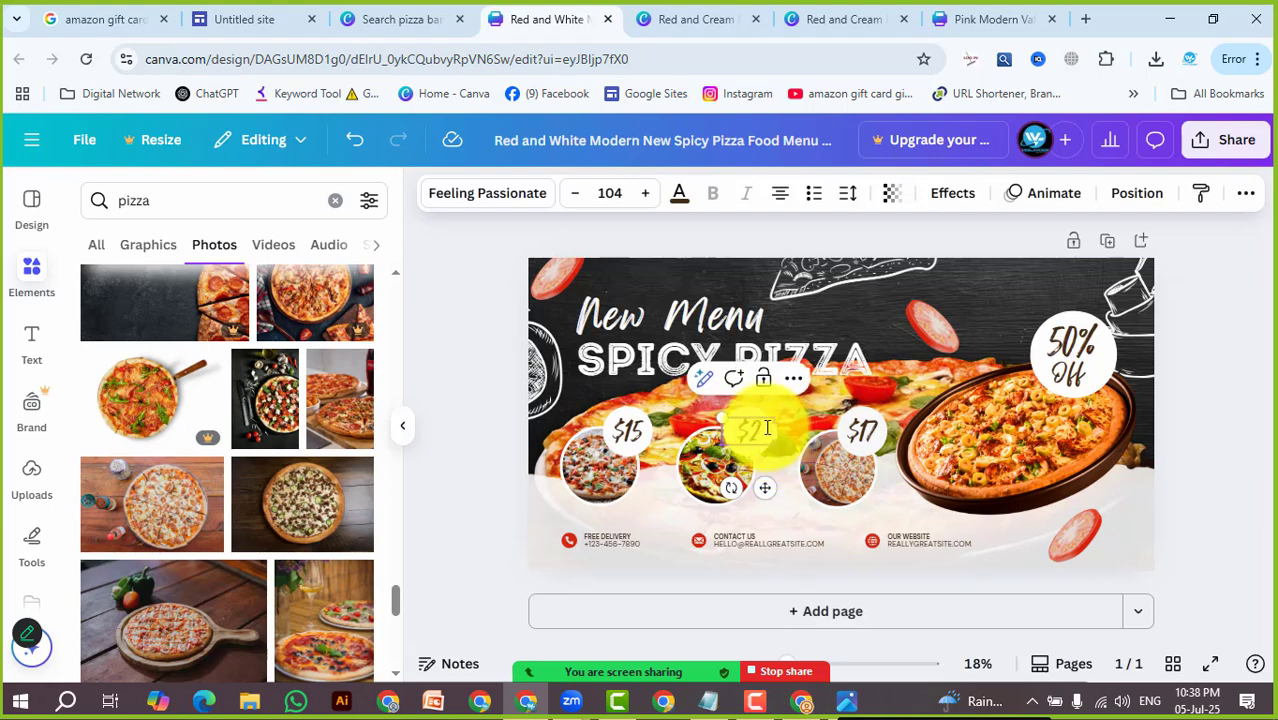
Set the price label above the third circular pizza photo to $10
left_click(864, 433)
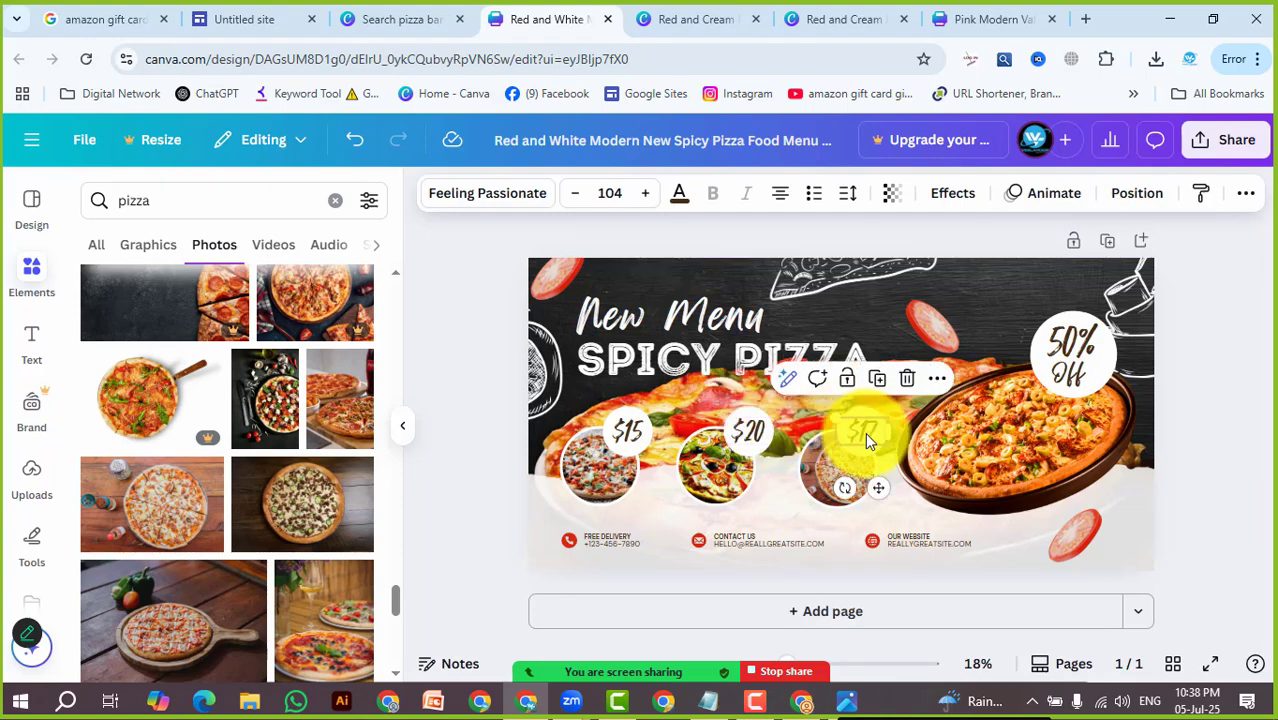
left_click(869, 428)
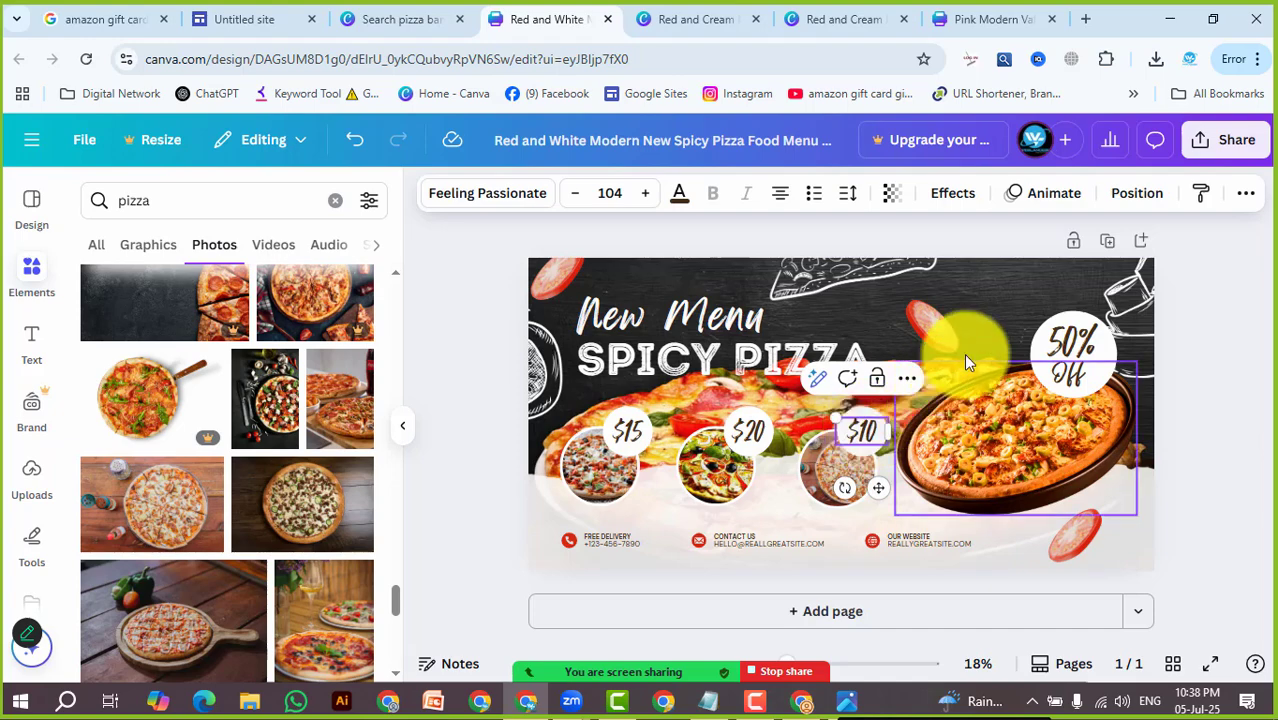
left_click(961, 298)
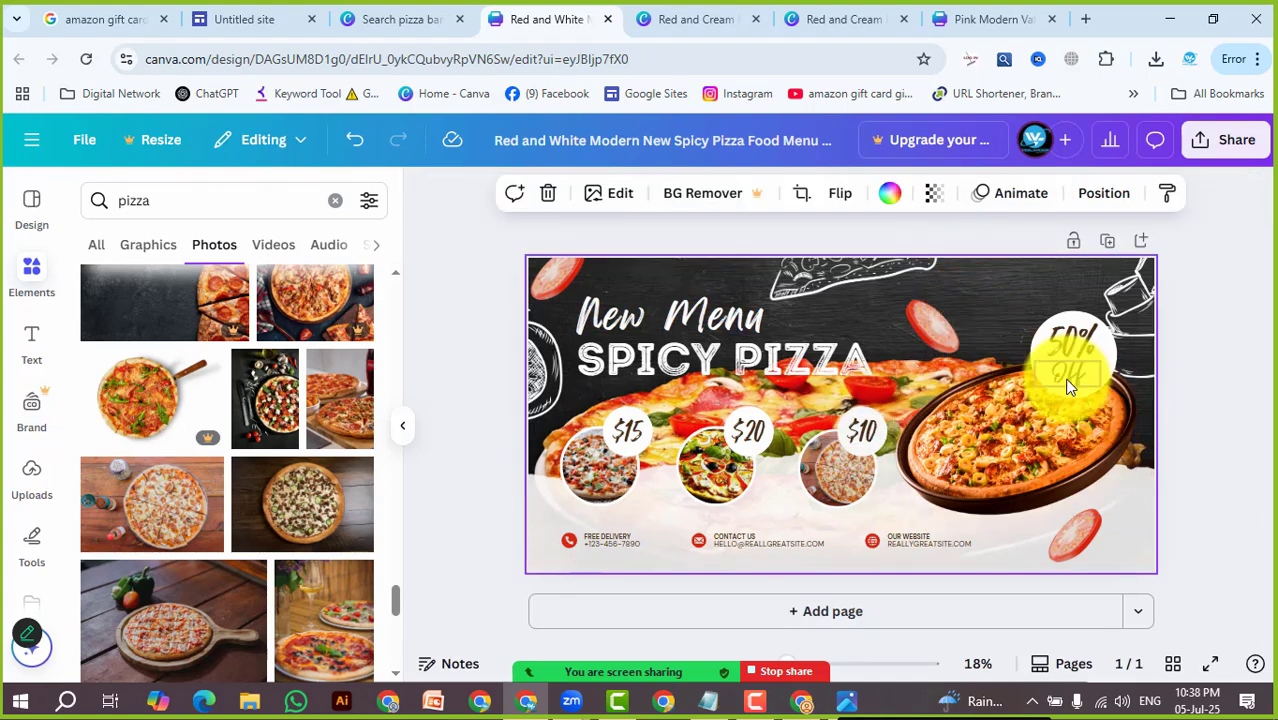
Set the discount in the round badge above the large pizza to 70%
left_click(1069, 341)
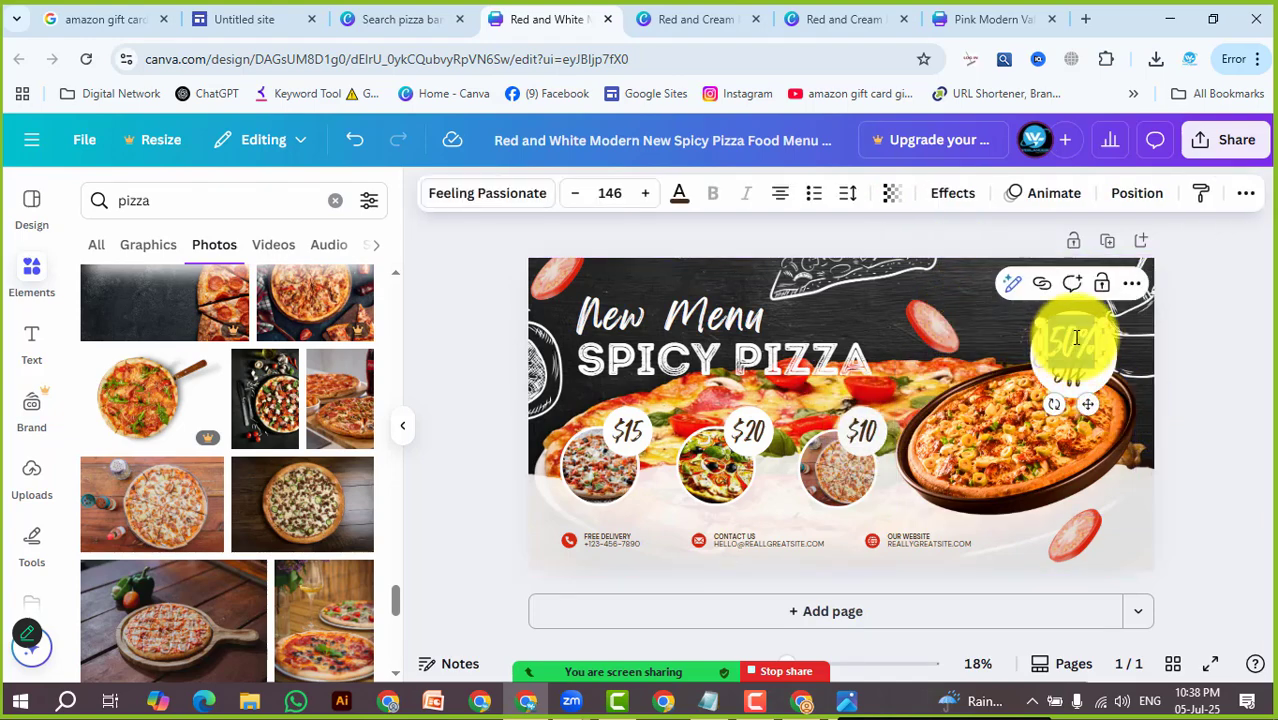
left_click(1075, 338)
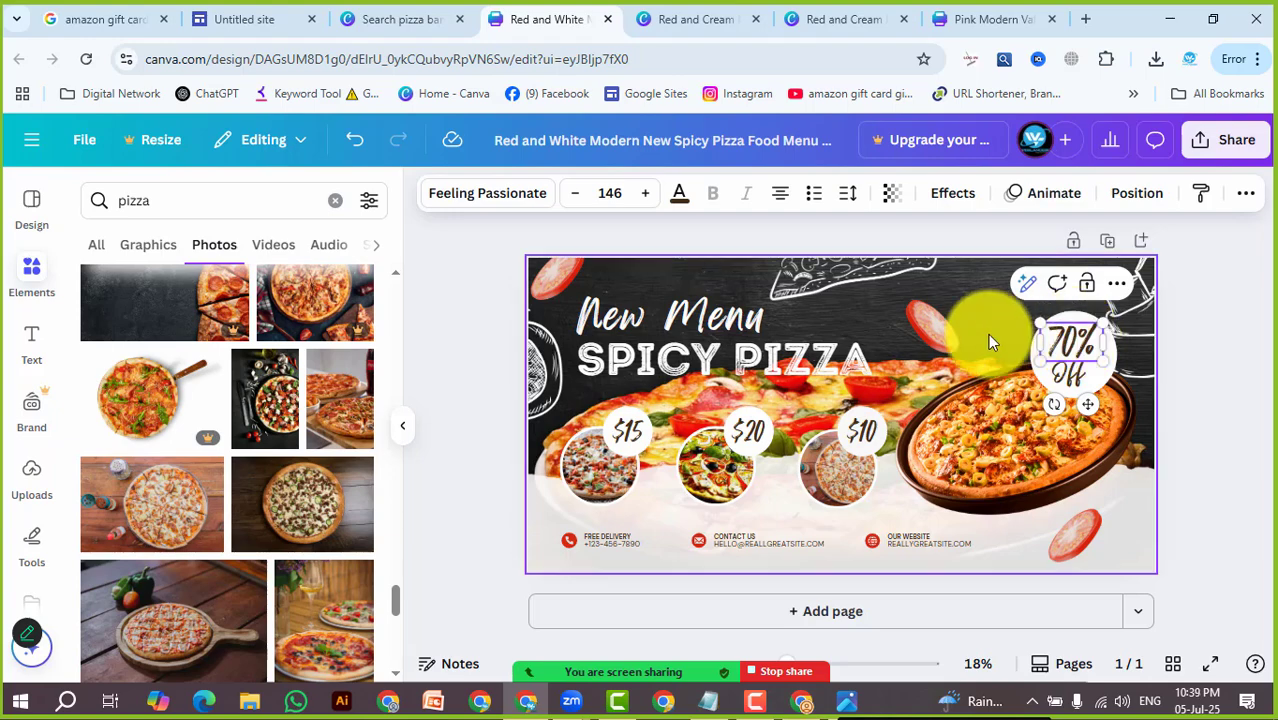
left_click(949, 282)
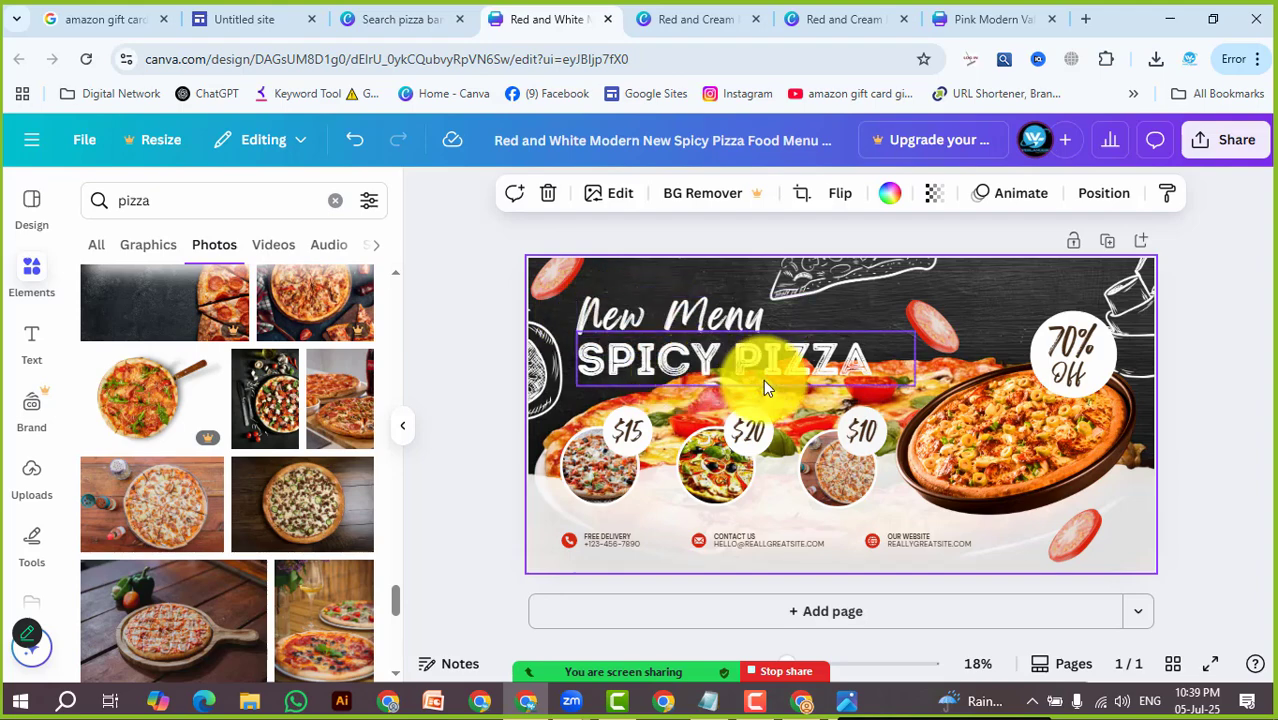
Try black, light gray, red, pink and dark blue on the SPICY PIZZA heading, then restore its white text color
left_click(665, 370)
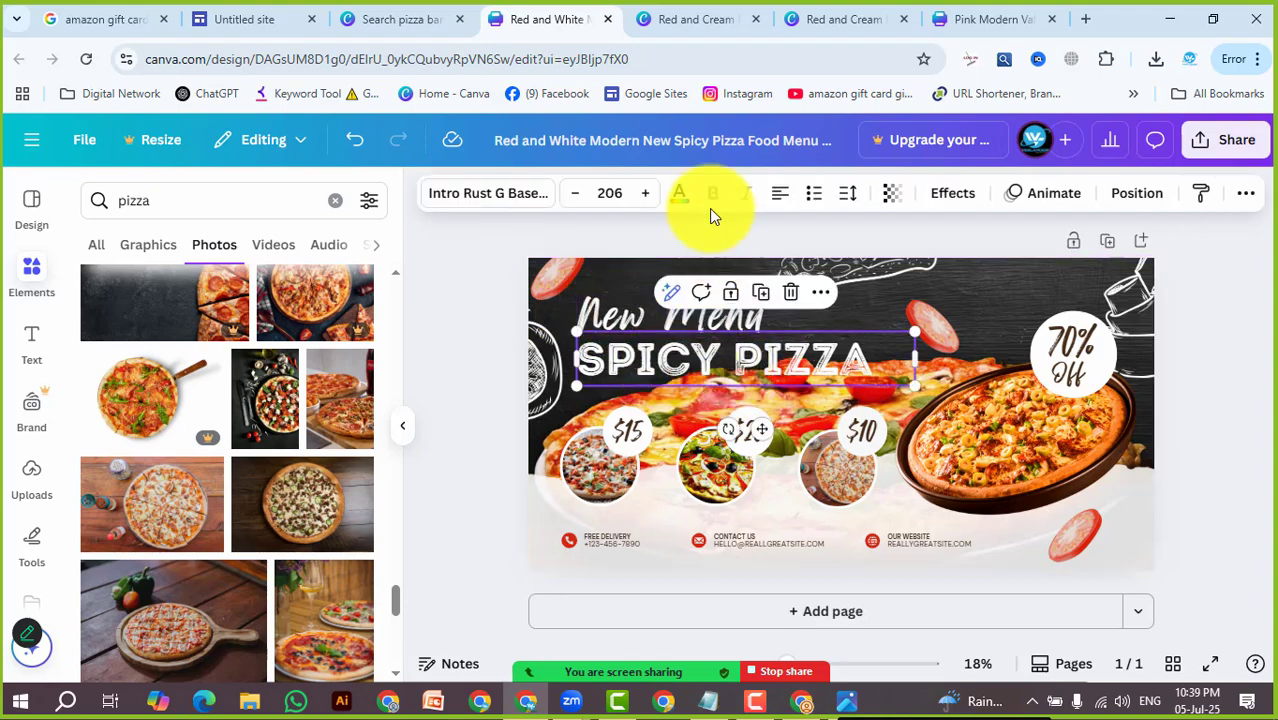
left_click(677, 194)
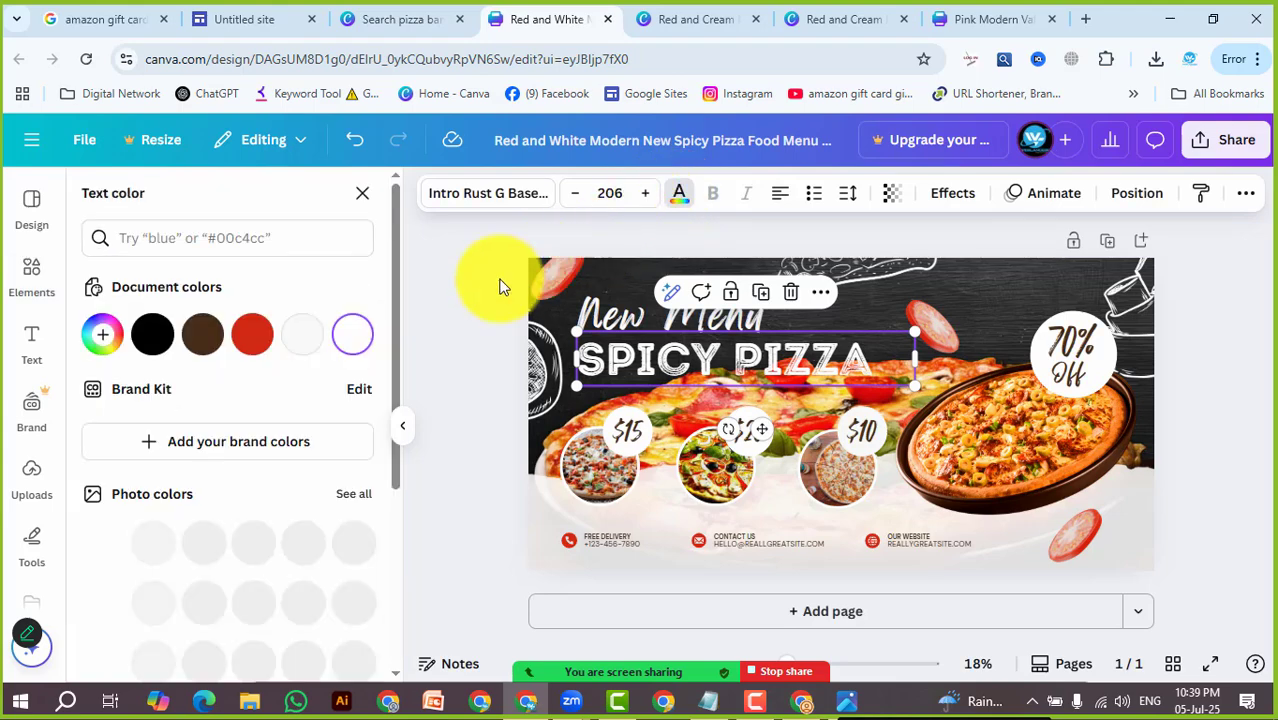
left_click(150, 335)
left_click(350, 338)
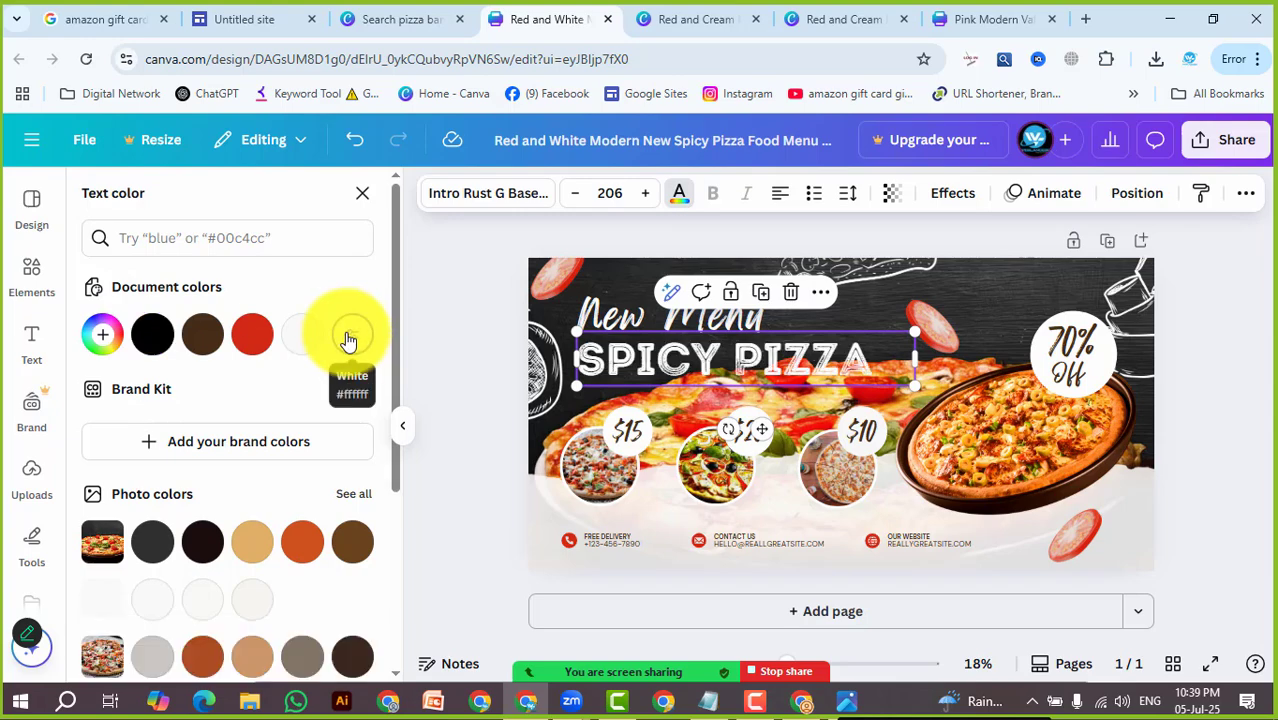
left_click(318, 340)
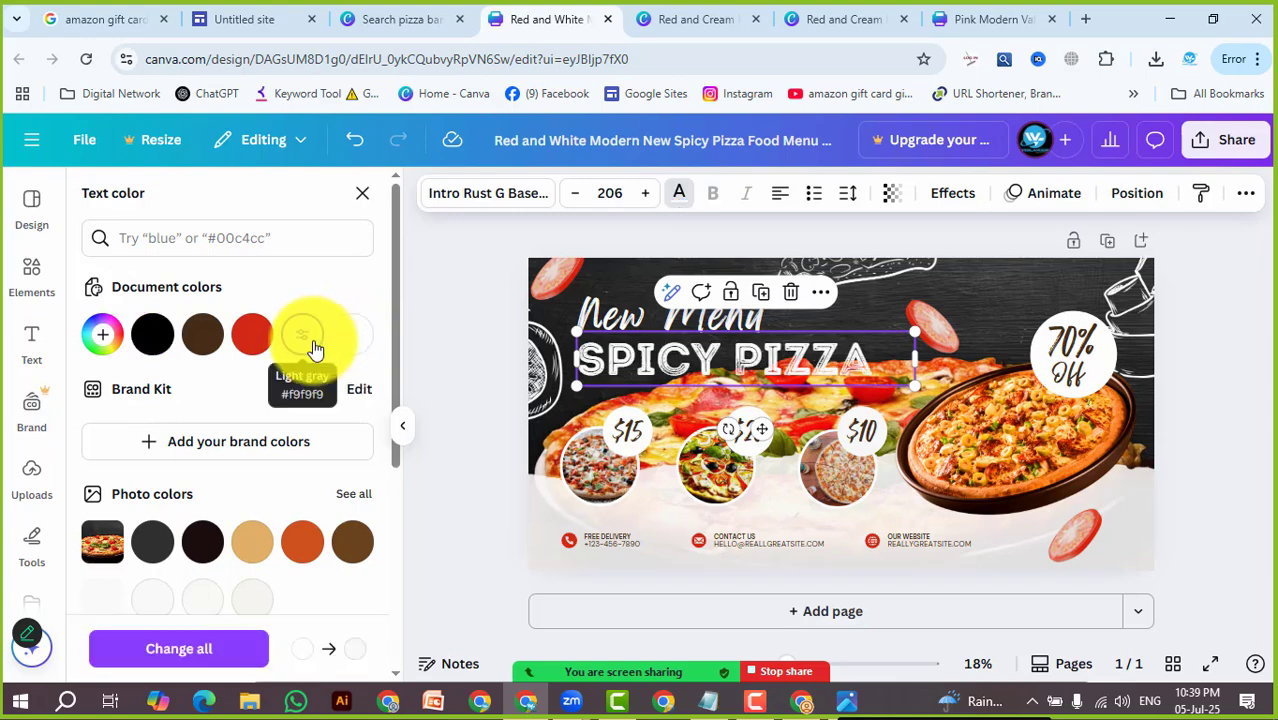
scroll(190, 540, "down", 3)
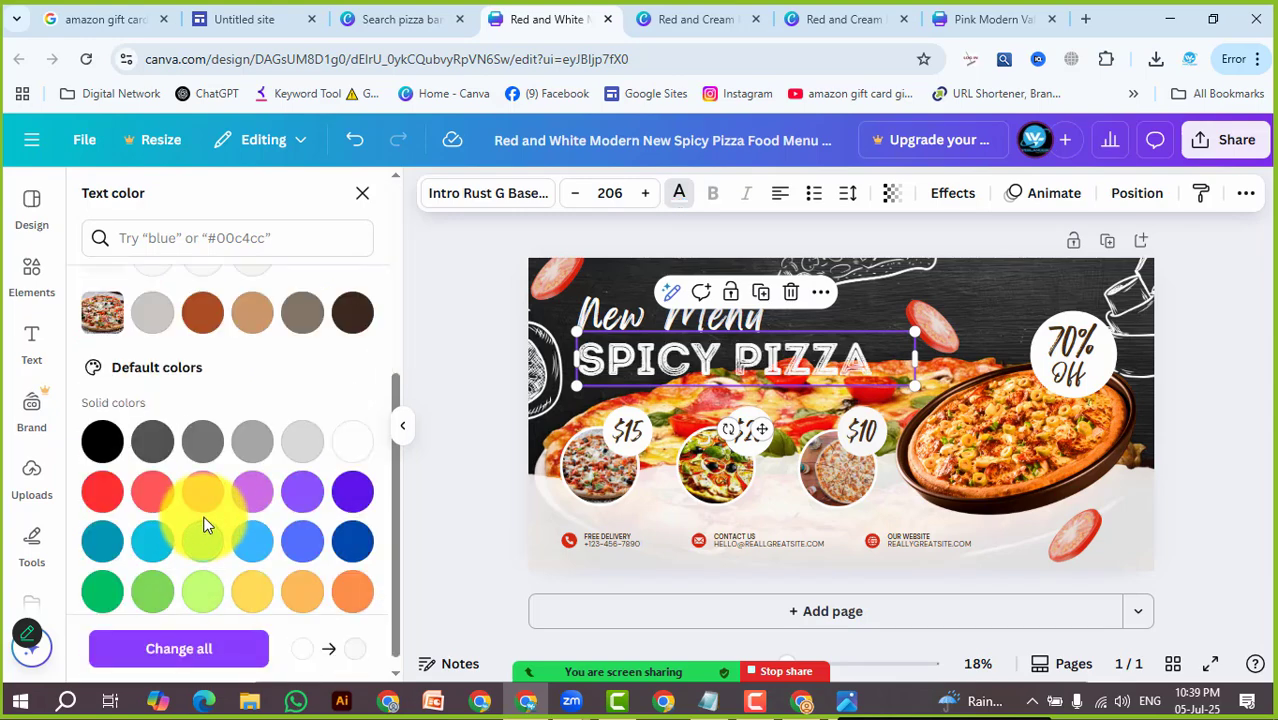
left_click(102, 491)
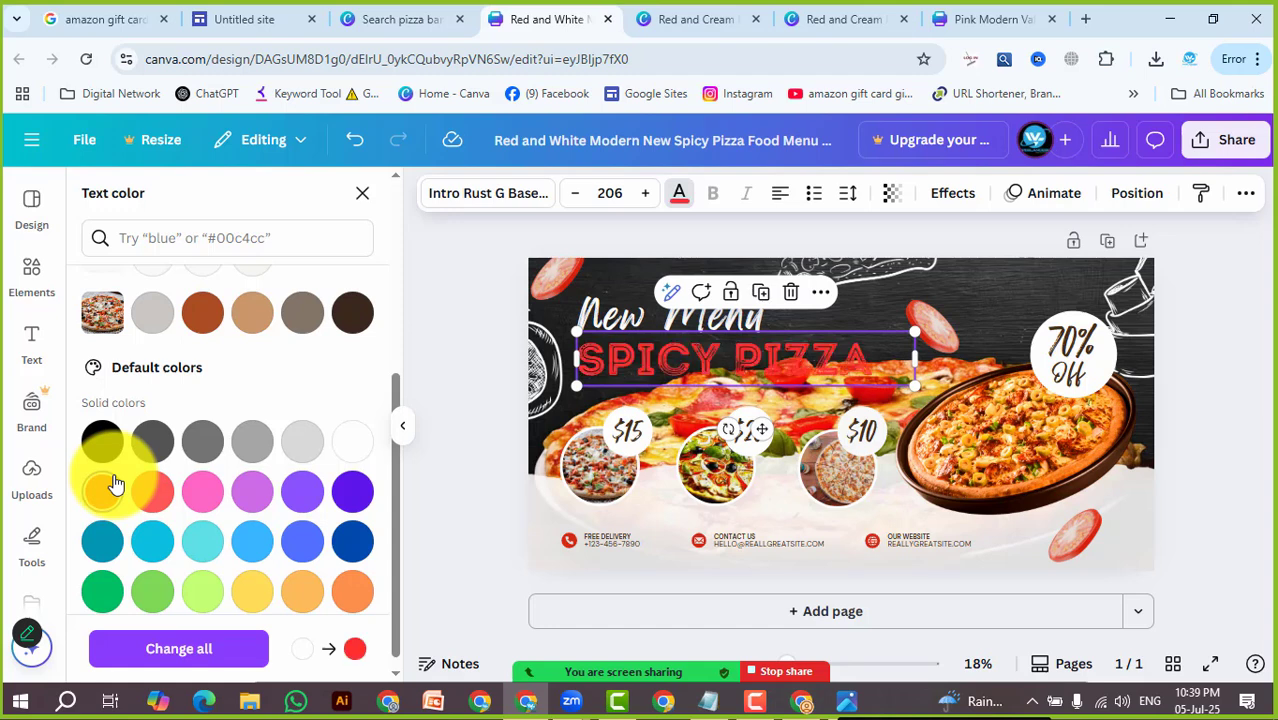
left_click(205, 491)
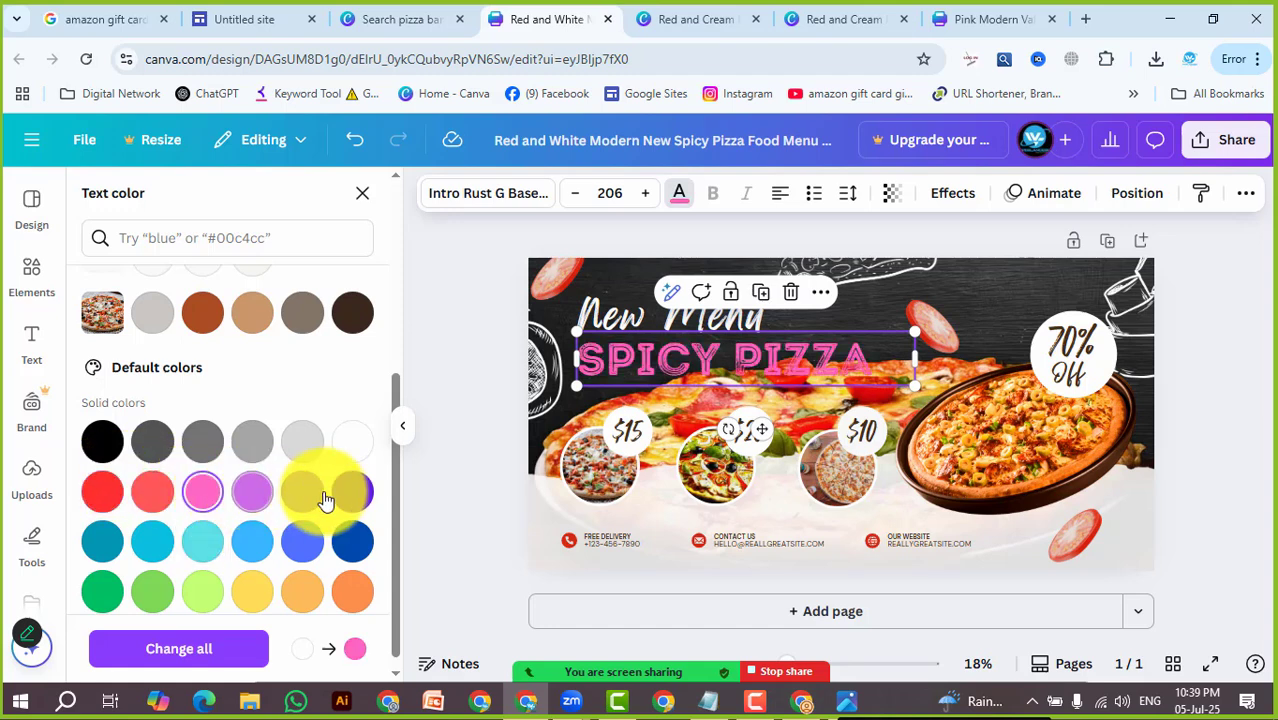
left_click(352, 541)
left_click(352, 446)
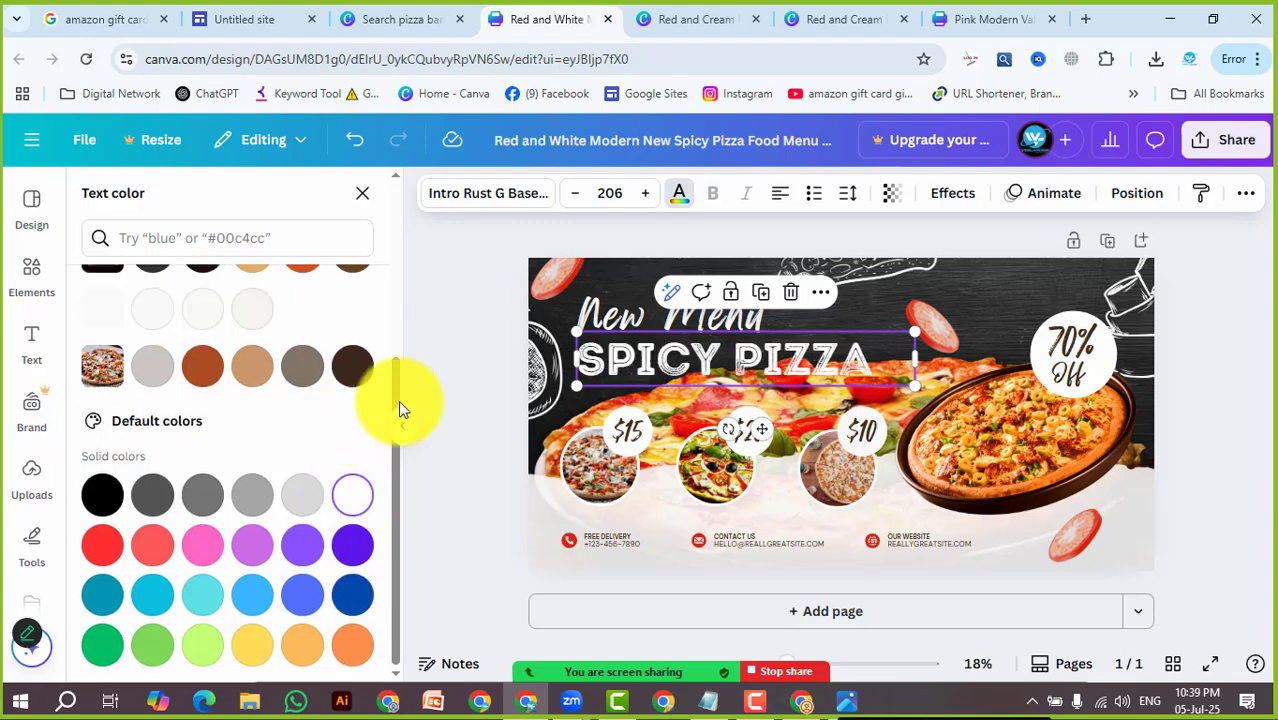
left_click(926, 568)
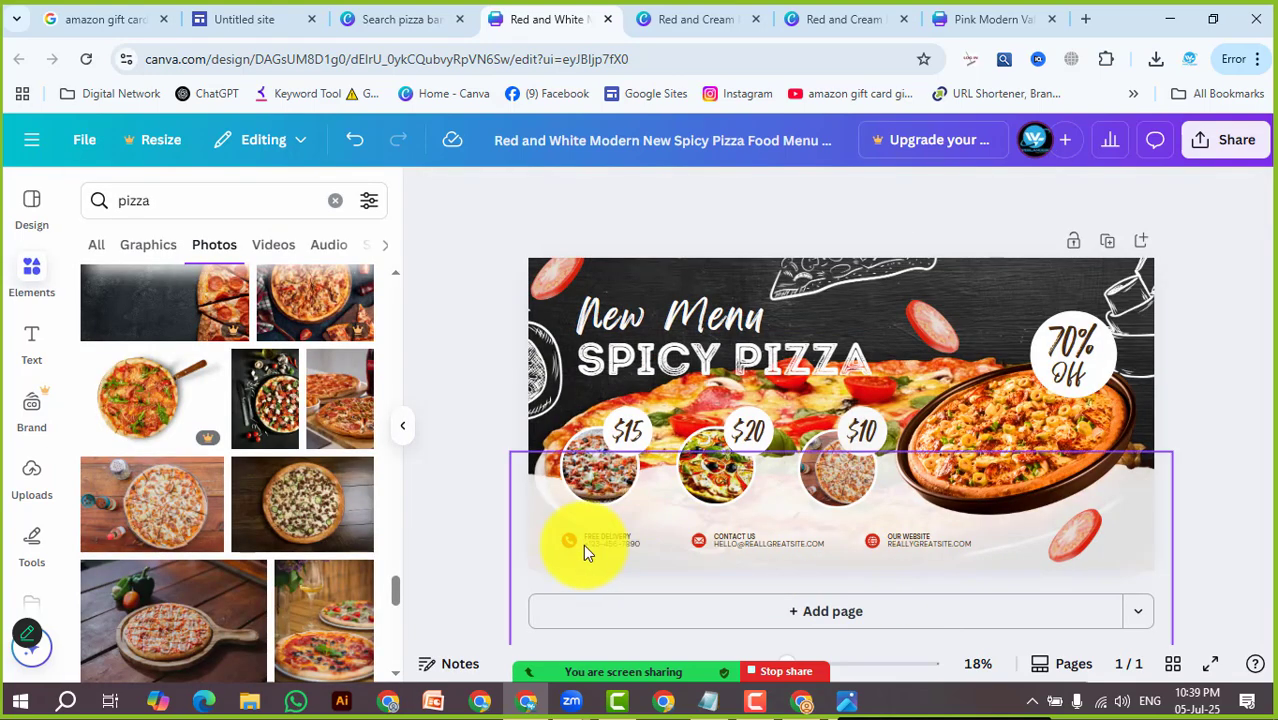
Delete the website heading, address and icon from the contact row at the foot of the banner
left_click(926, 542)
left_click(889, 537)
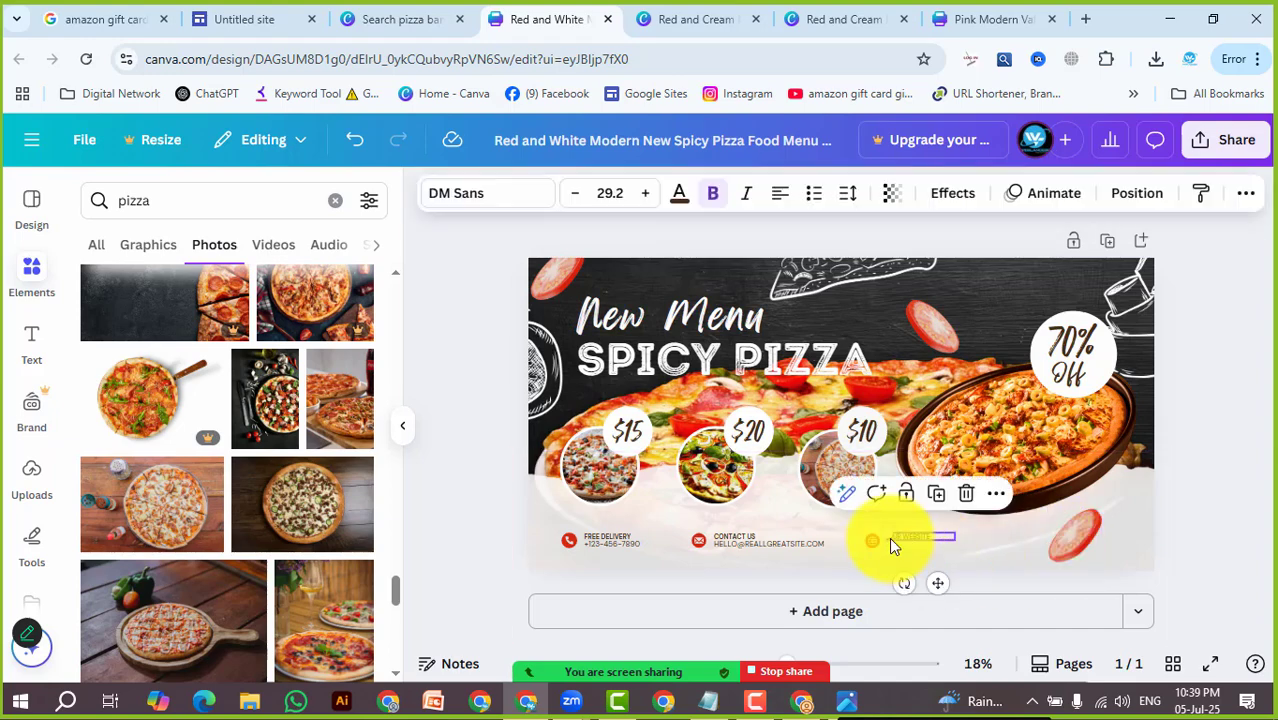
left_click(879, 541)
Delete the Contact Us heading, e-mail line and envelope icon from the foot of the banner
left_click(797, 545)
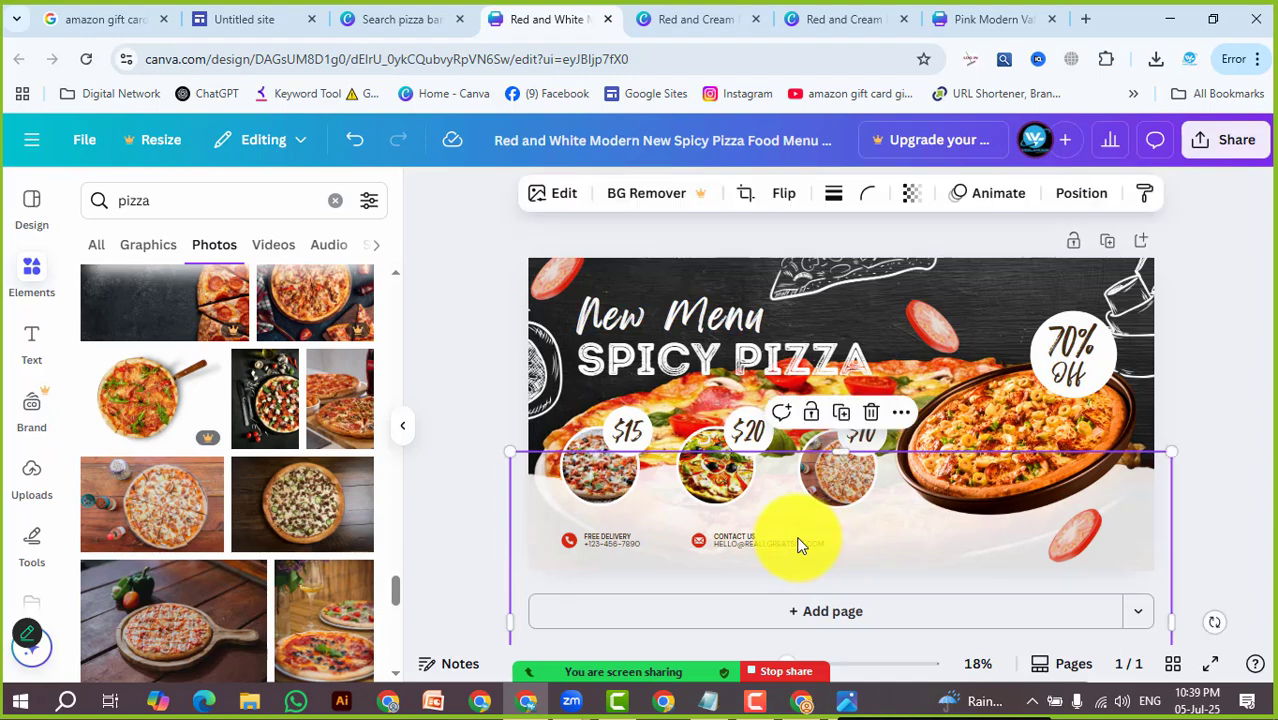
left_click(791, 545)
key("Delete")
left_click(736, 535)
key("Delete")
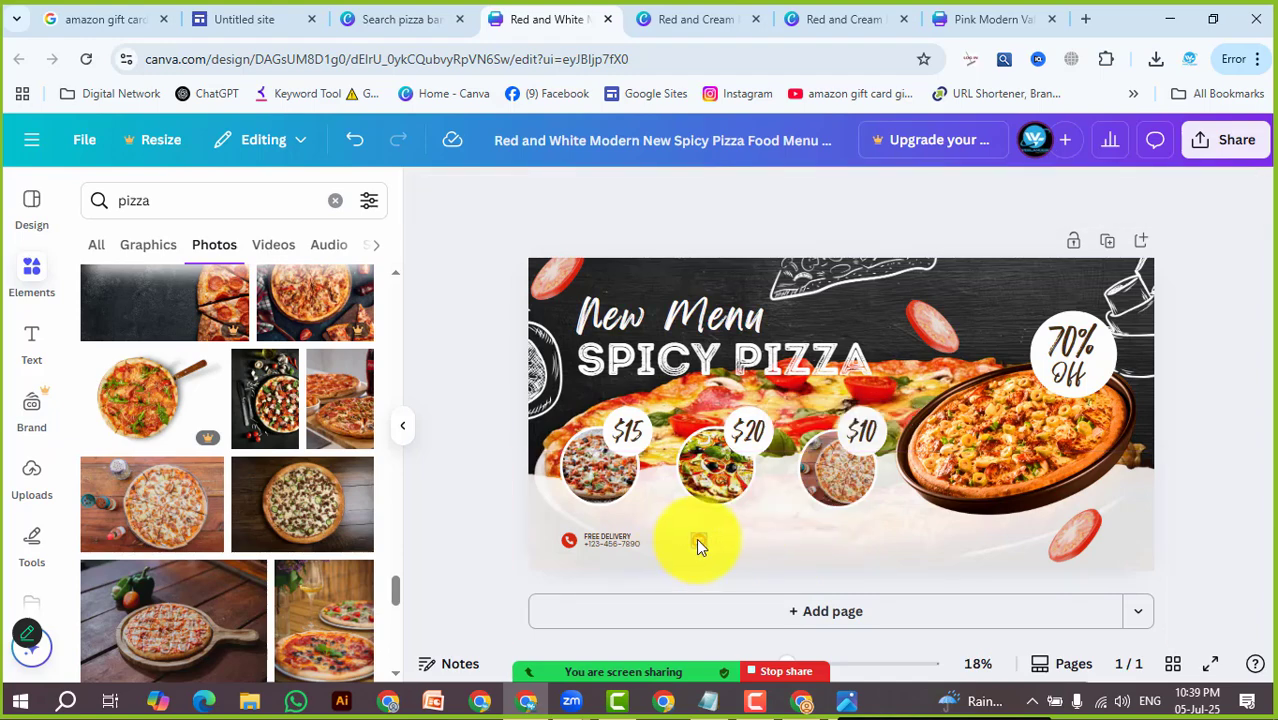
left_click(697, 539)
key("Delete")
Delete the Free Delivery text, phone number and phone icon from the foot of the banner
left_click(625, 540)
key("Delete")
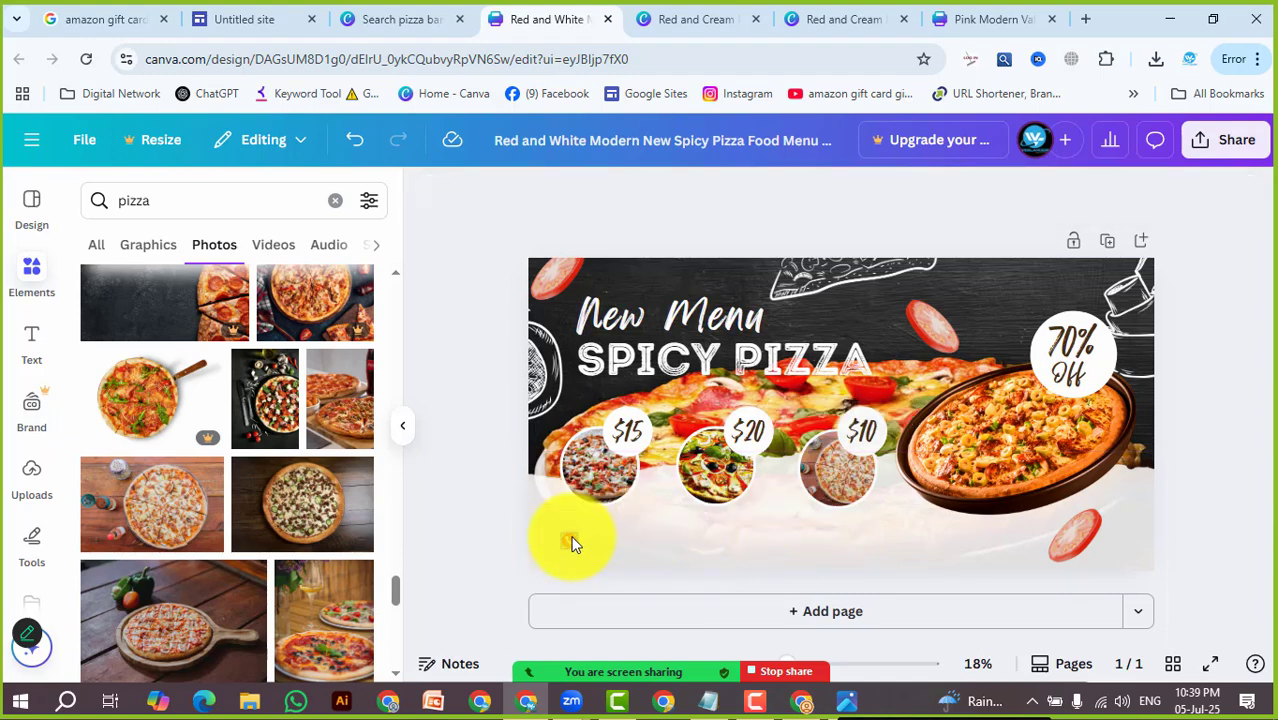
left_click(568, 540)
key("Delete")
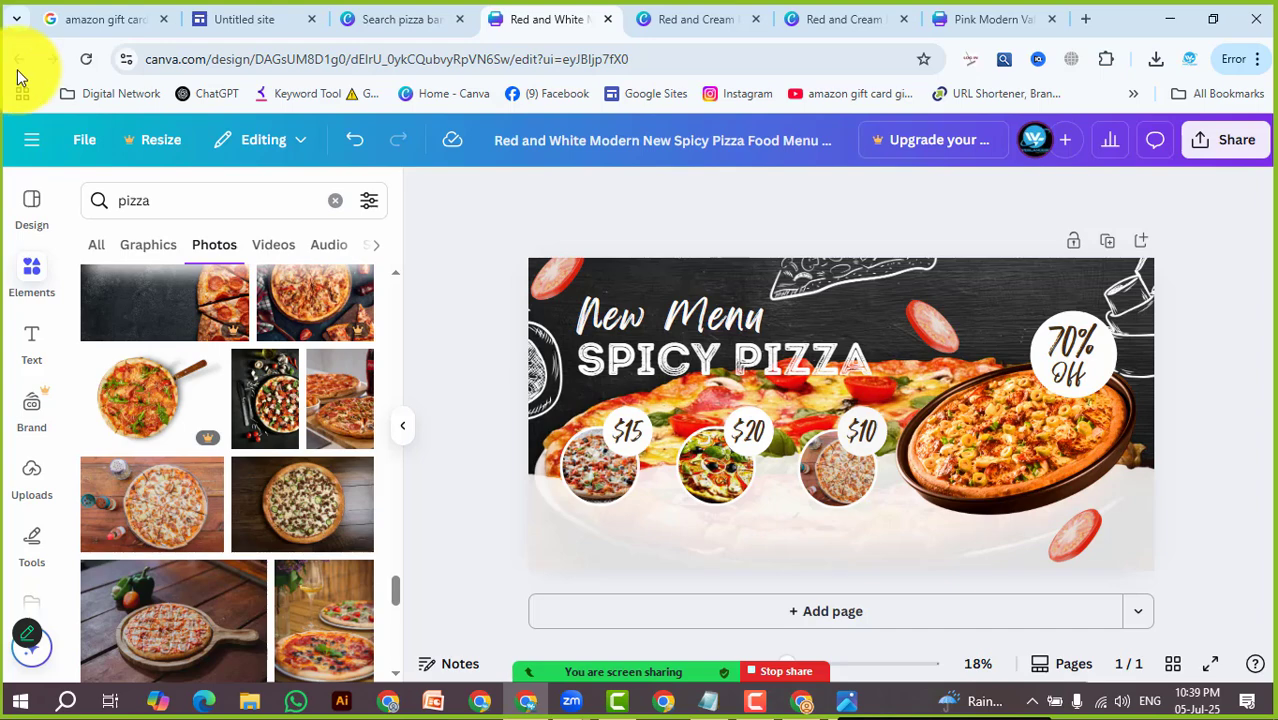
Search the elements library for "Buy now" and limit the results to graphics
left_click(189, 204)
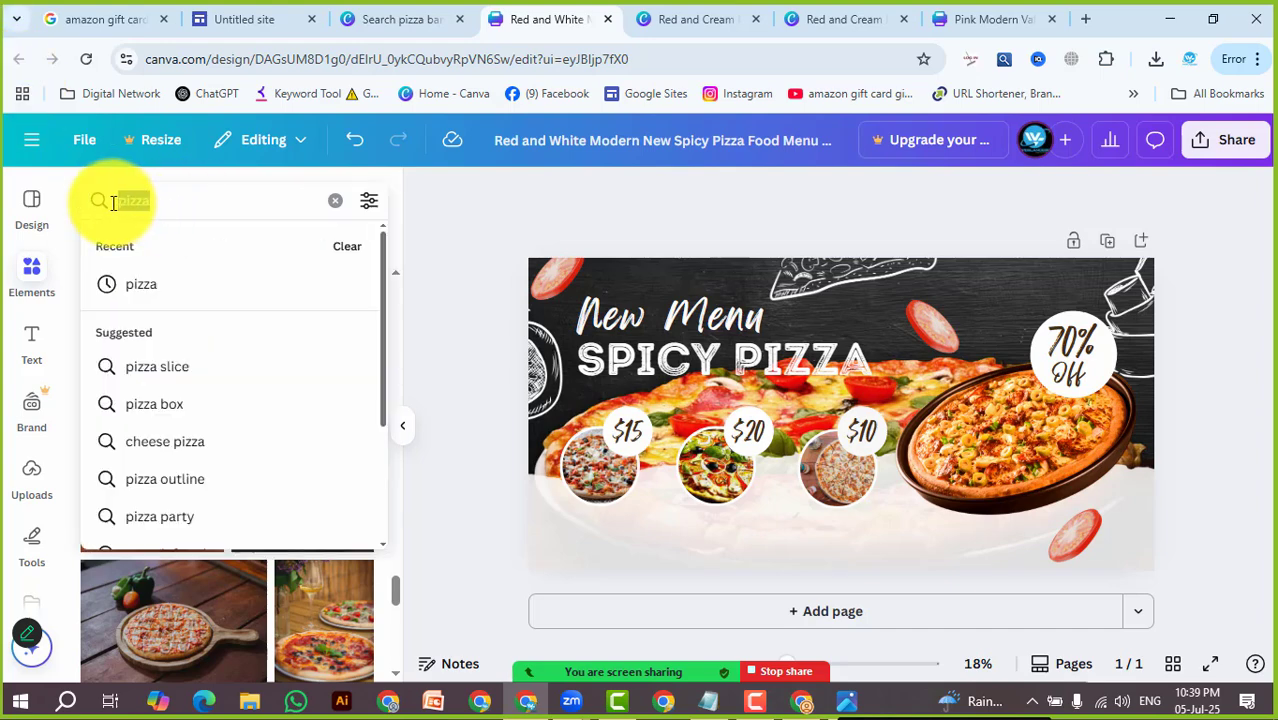
type("b")
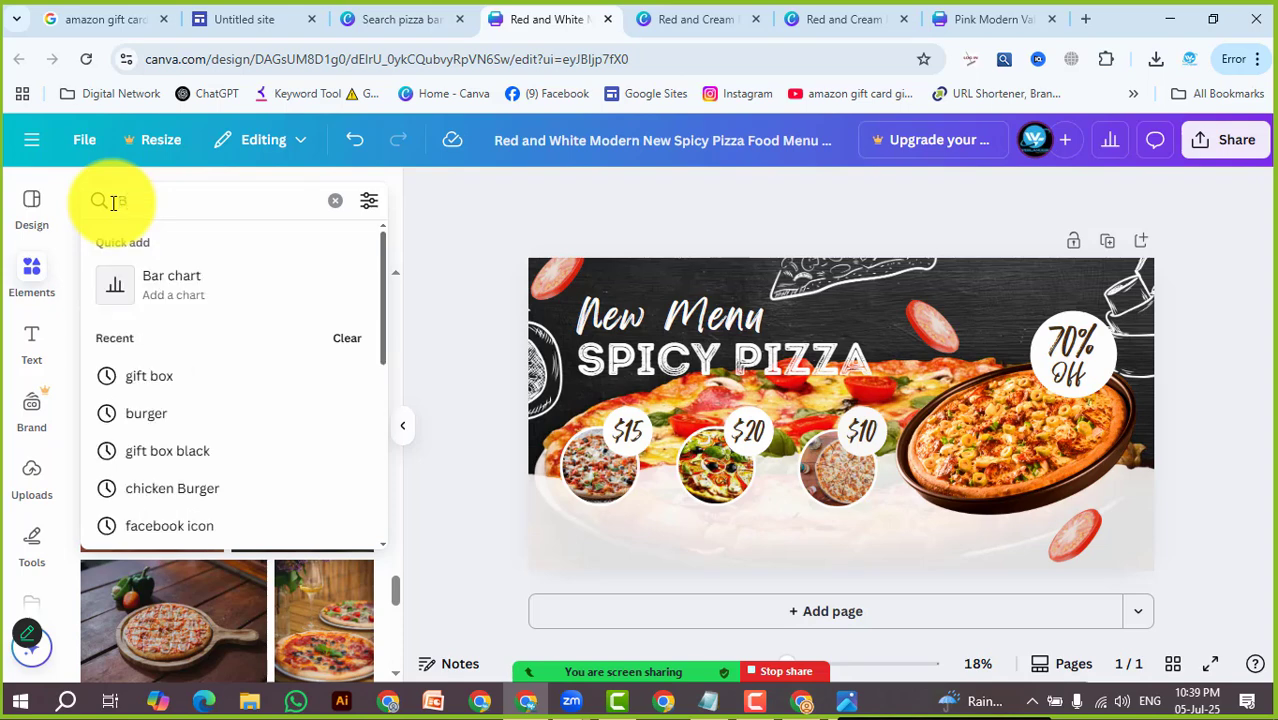
key("BackSpace")
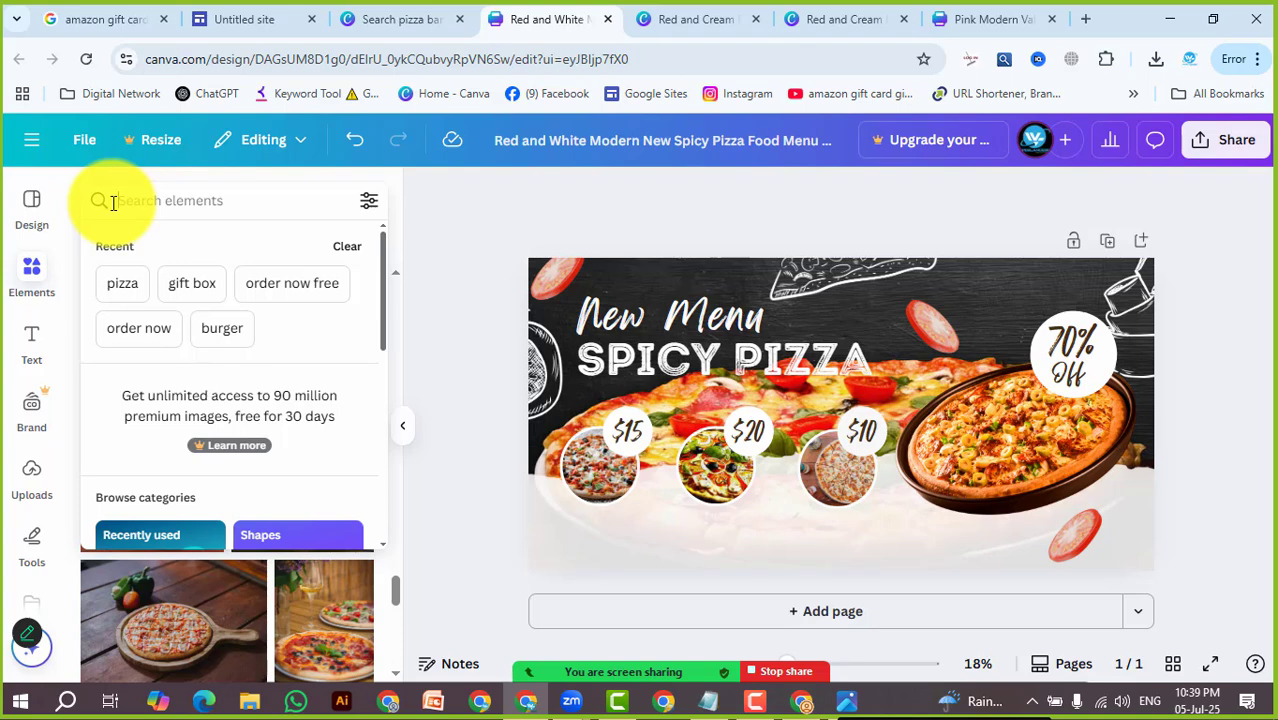
type("By")
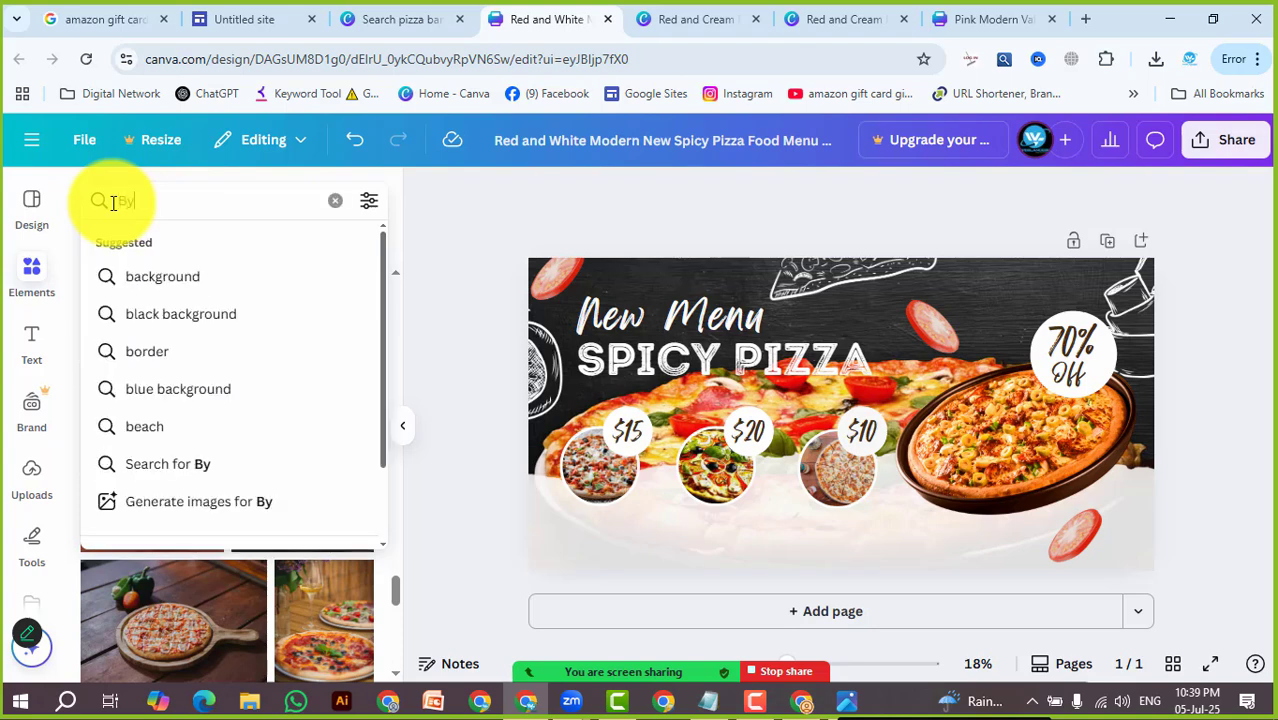
key("BackSpace")
type("uy")
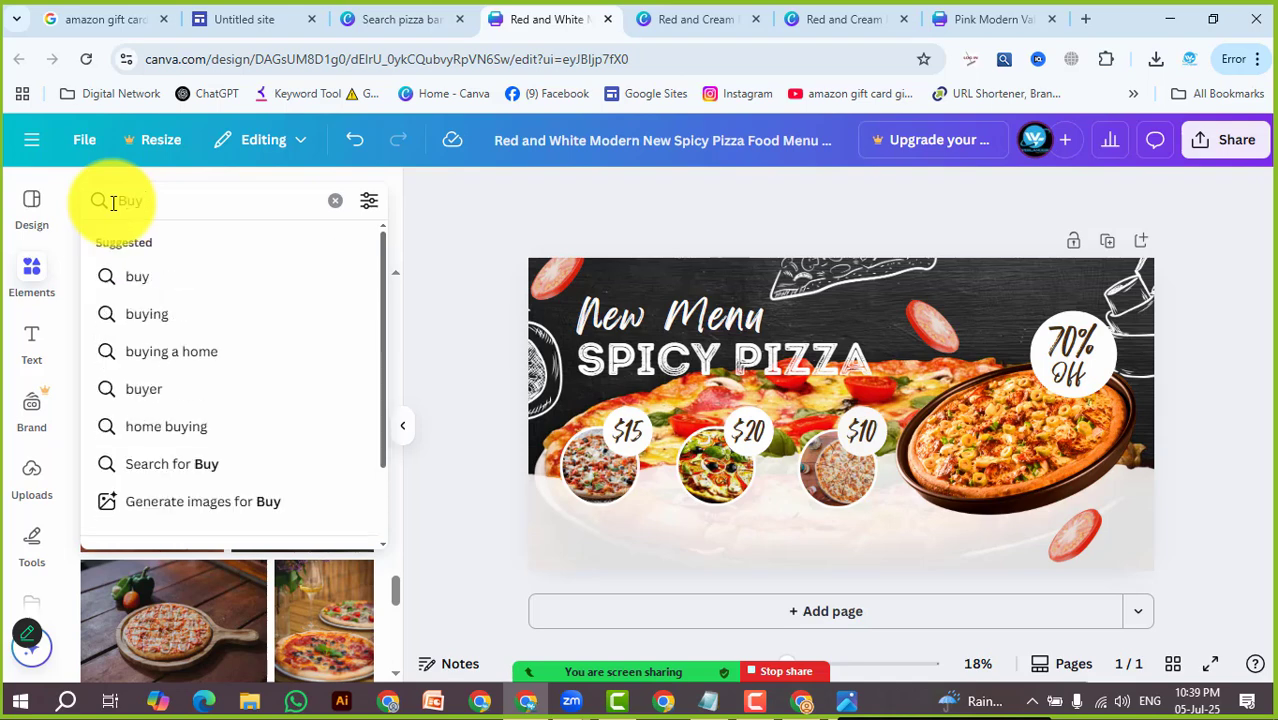
type(" now")
key("Return")
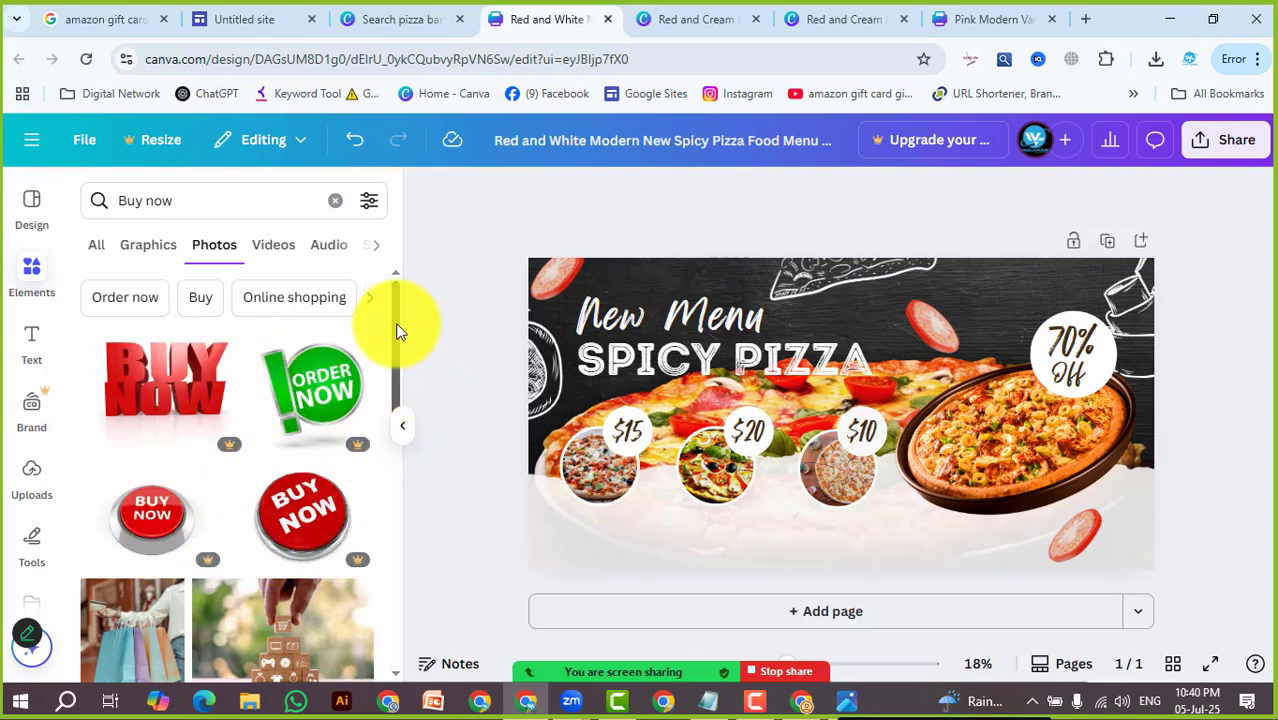
left_click_drag(397, 330, 377, 538)
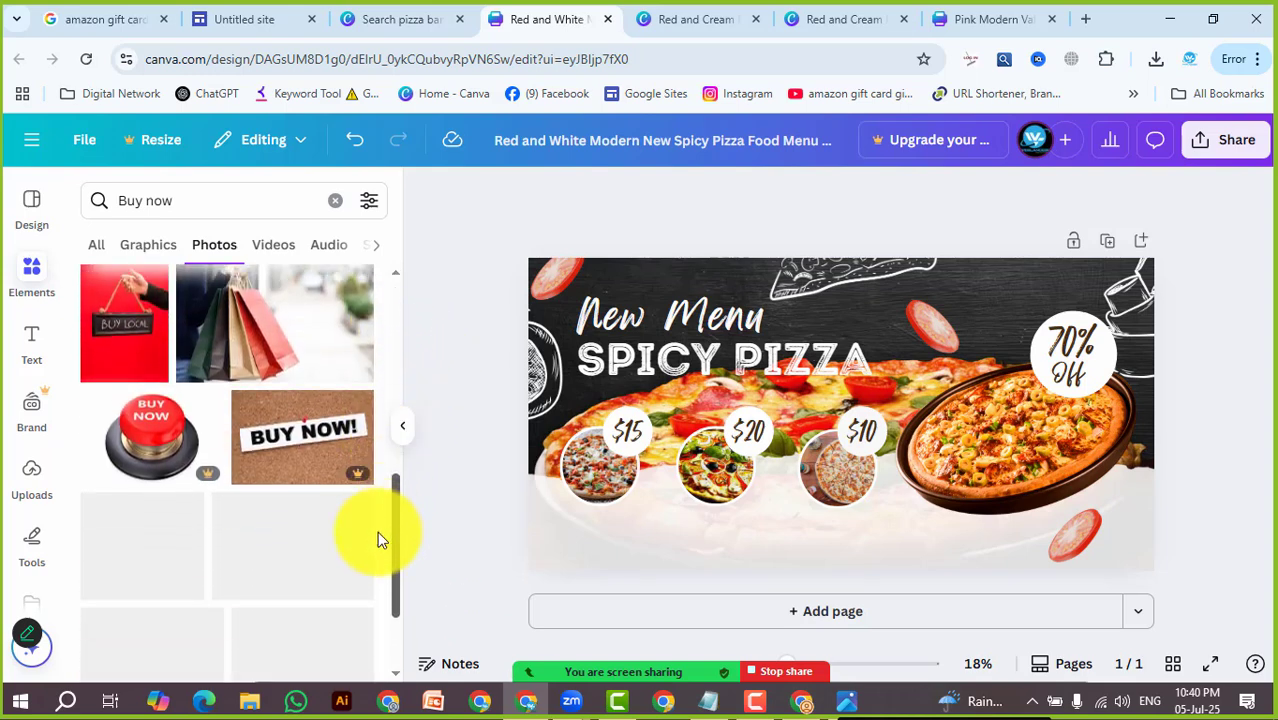
left_click(142, 245)
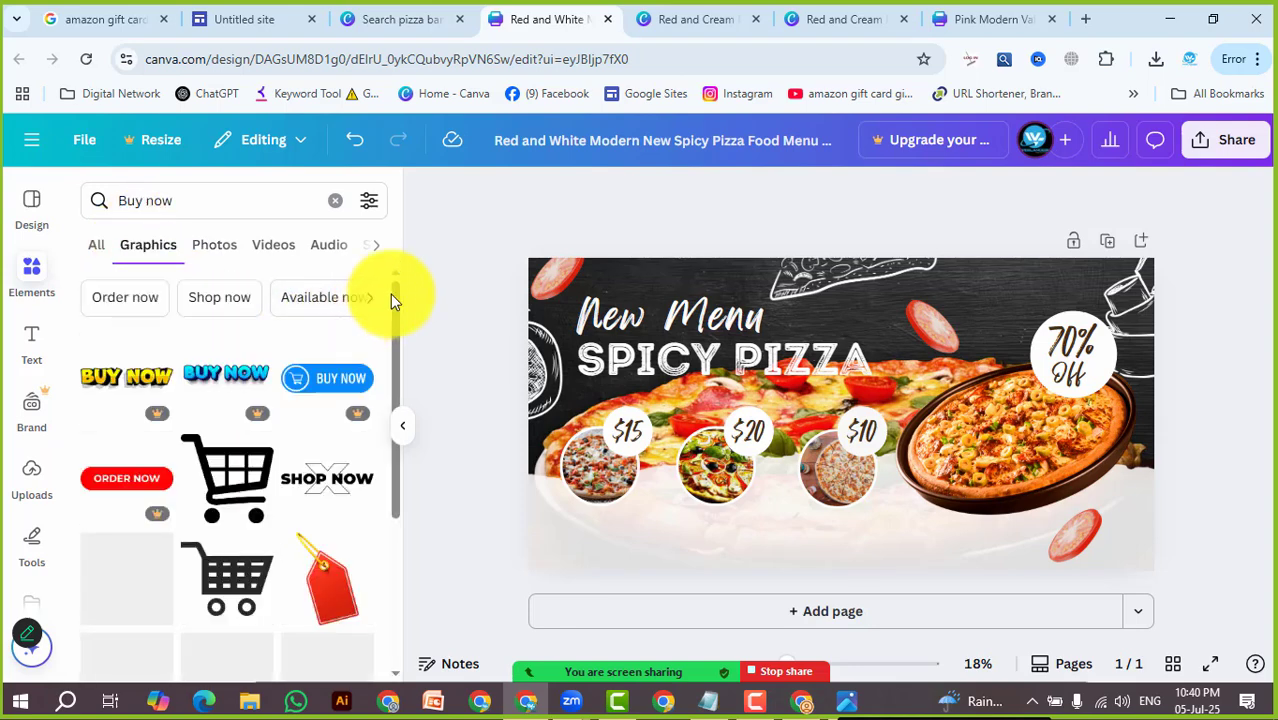
Add the free black shopping cart graphic to the banner at a small size, below the first circular pizza photo
left_click_drag(398, 325, 398, 354)
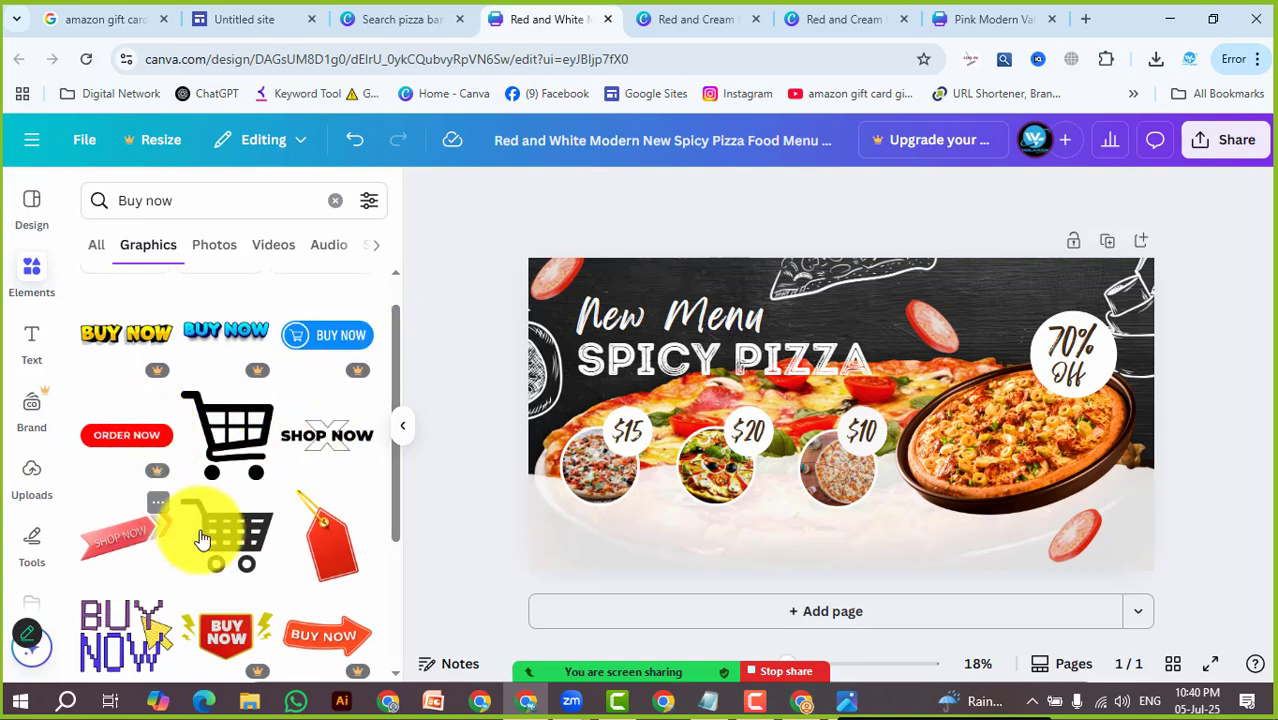
left_click_drag(250, 428, 668, 541)
left_click_drag(719, 501, 598, 538)
left_click(674, 545)
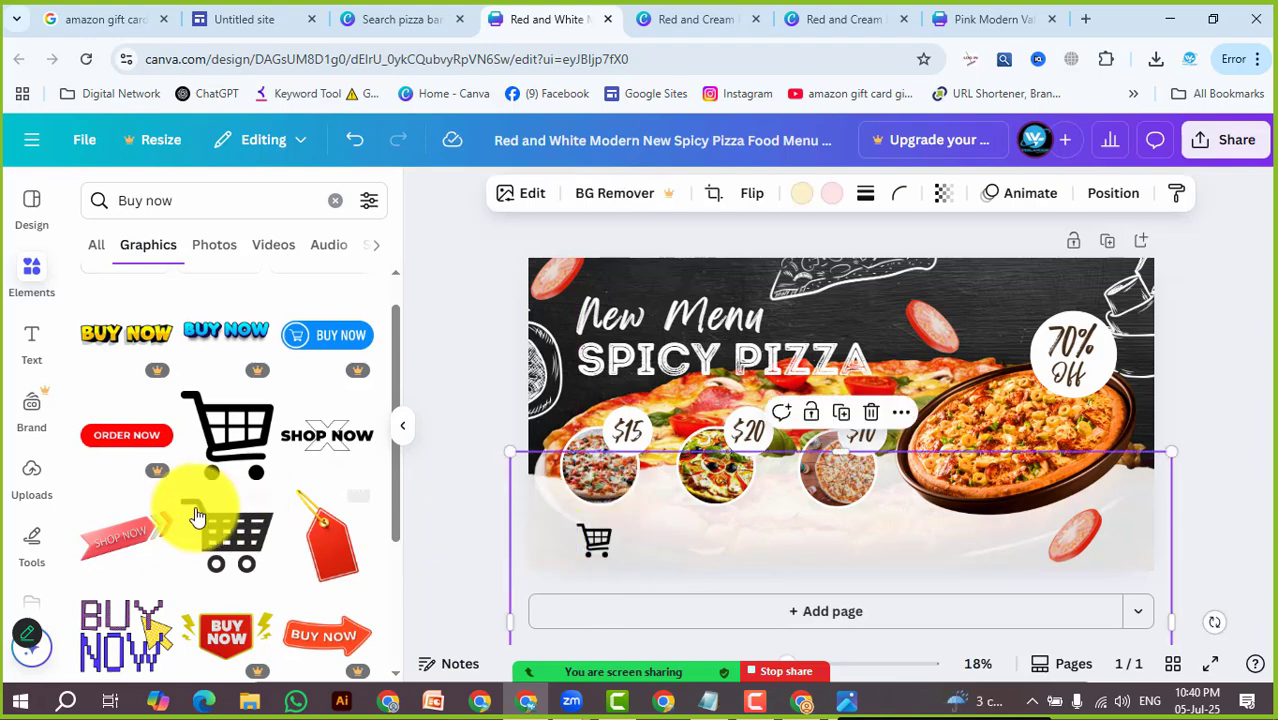
Look through the "Buy now" graphics results for a free buy-now button to place beside the shopping cart
scroll(197, 540, "down", 2)
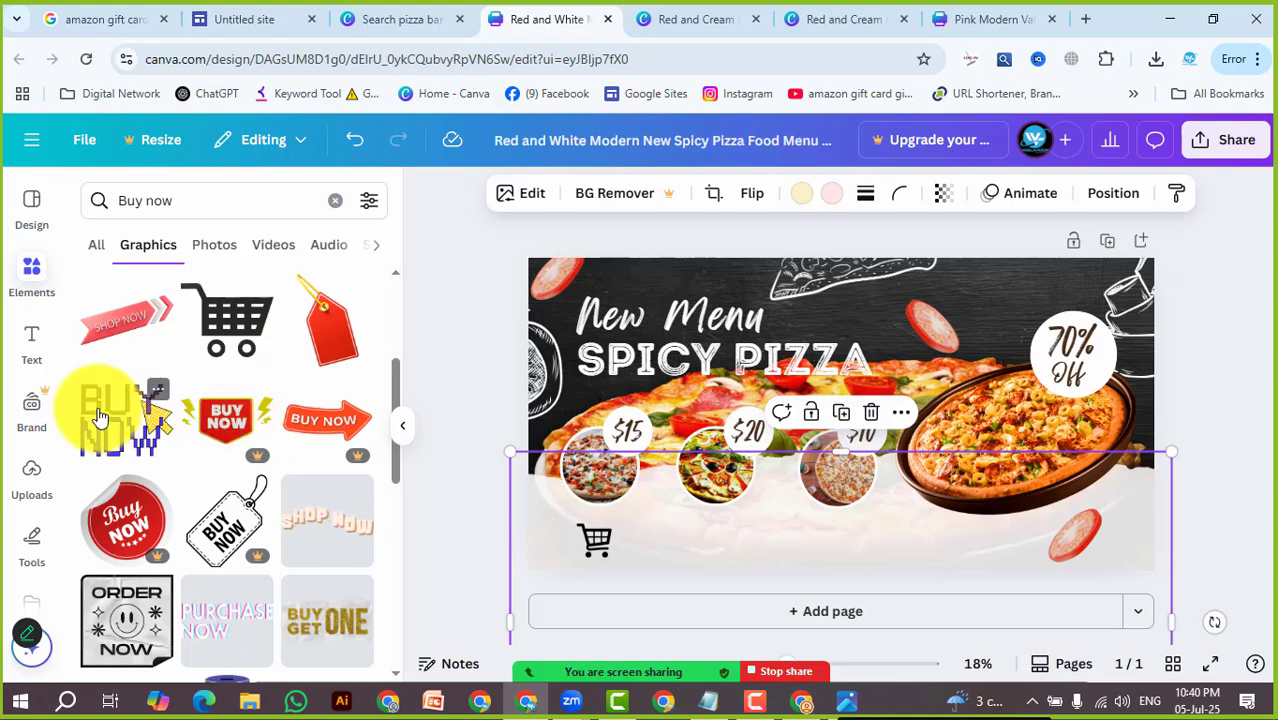
scroll(230, 515, "down", 3)
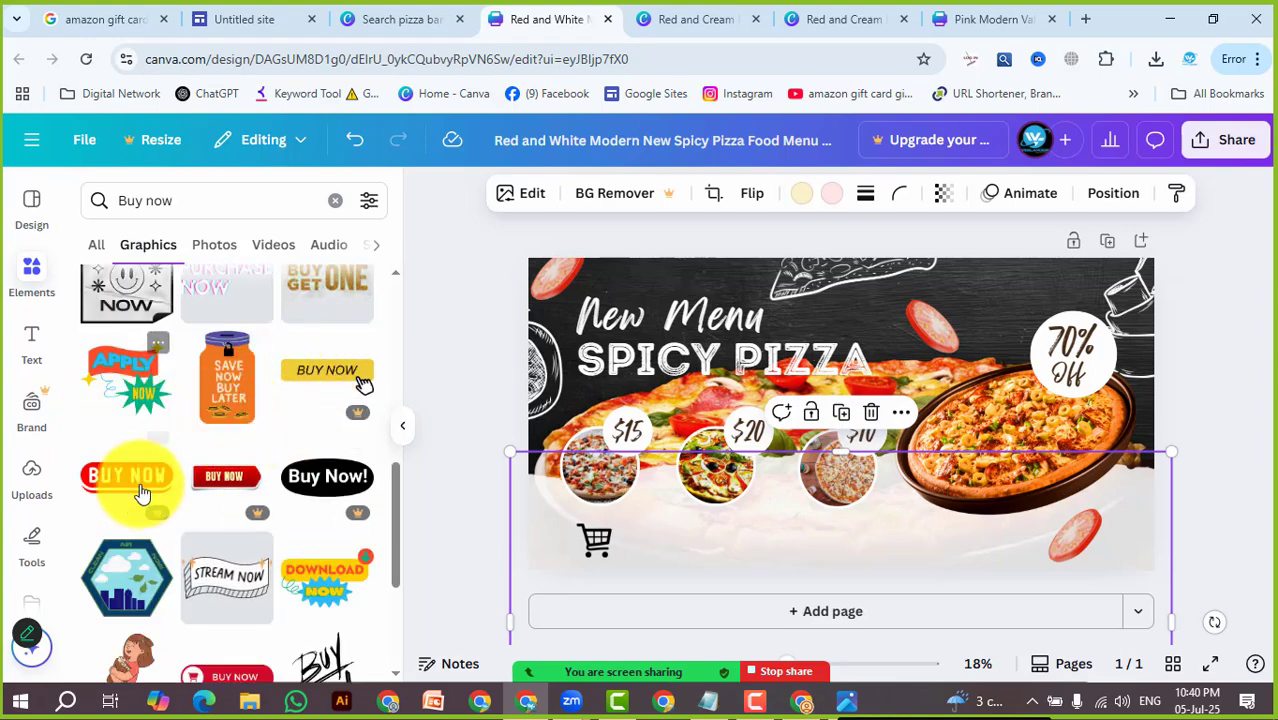
scroll(215, 500, "down", 2)
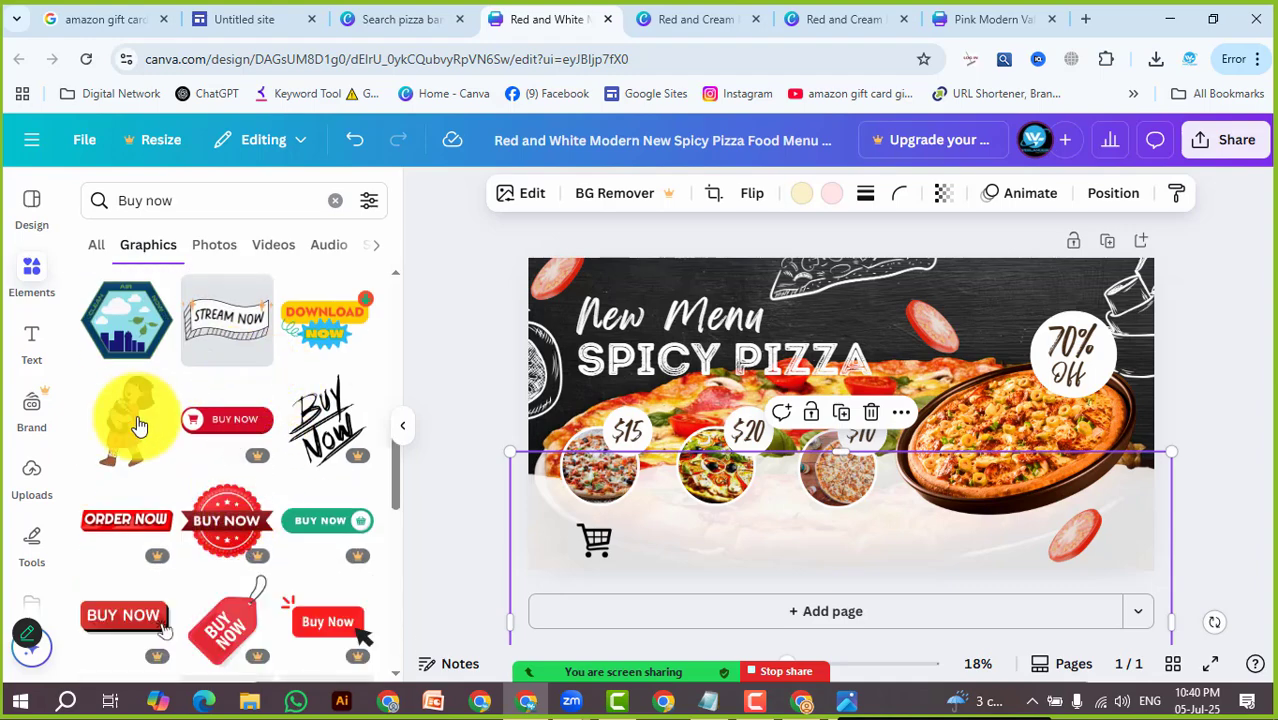
scroll(300, 525, "down", 3)
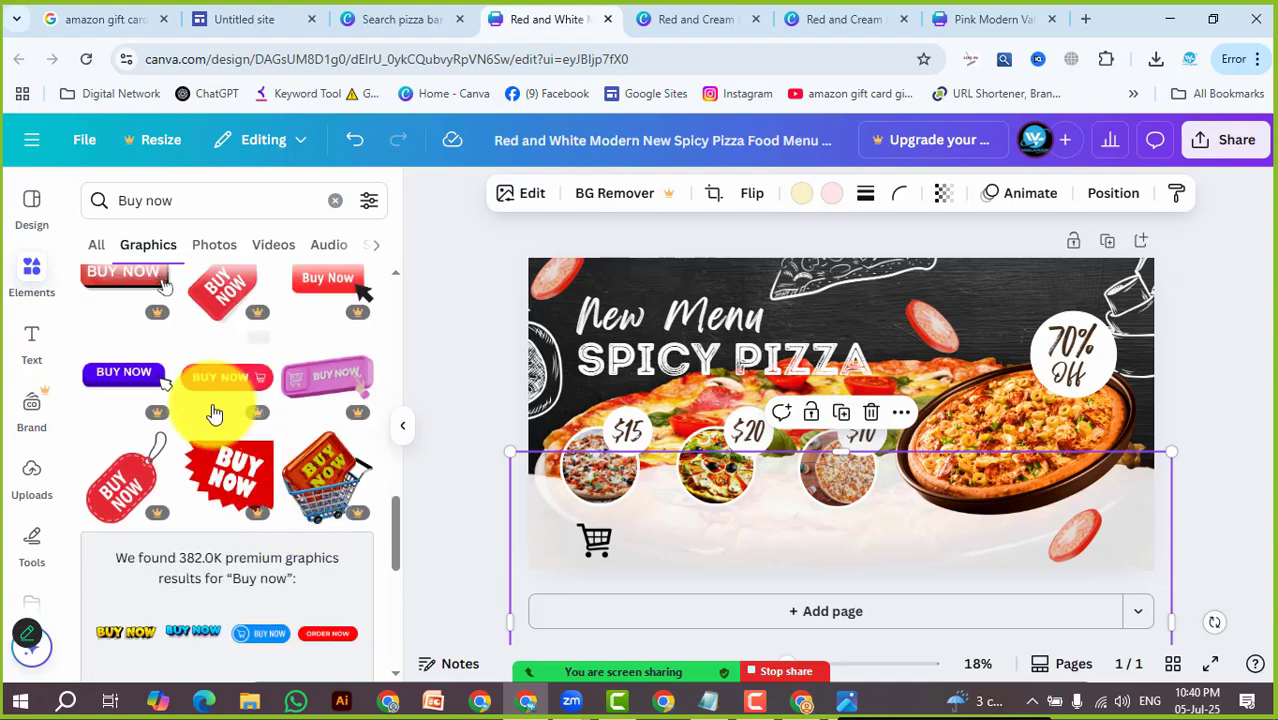
scroll(260, 480, "down", 3)
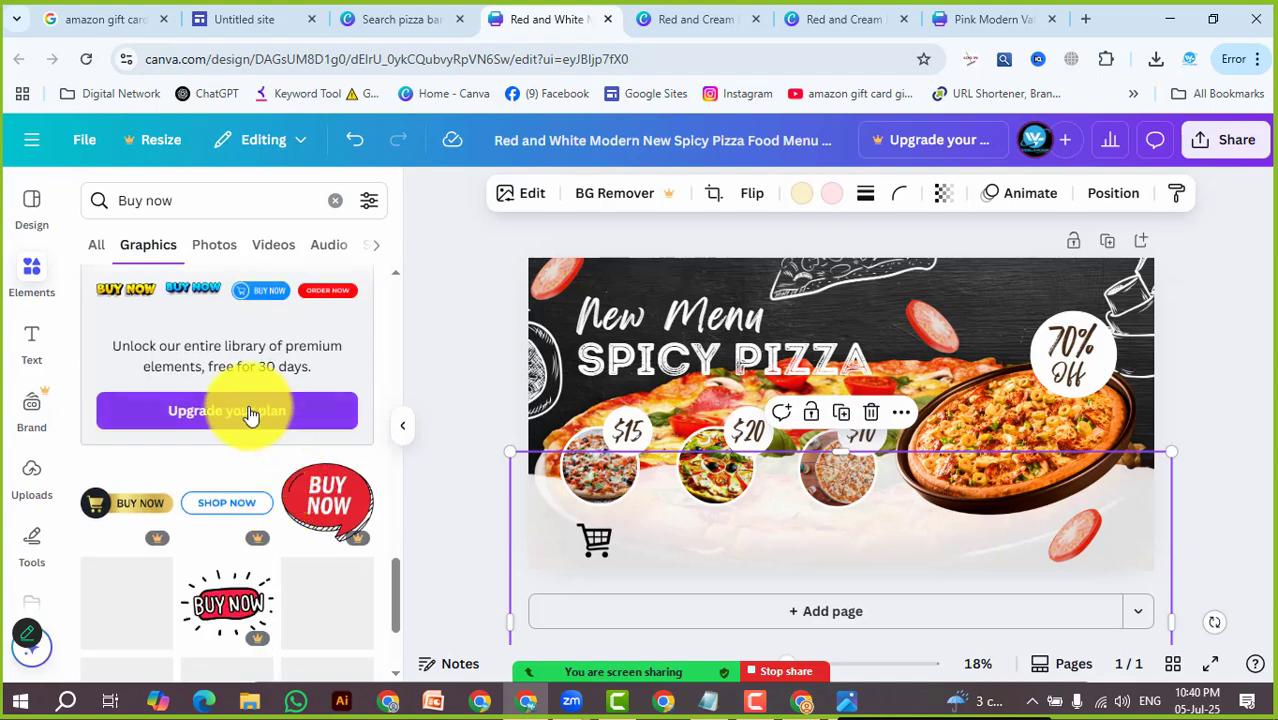
scroll(280, 449, "up", 3)
scroll(280, 449, "down", 3)
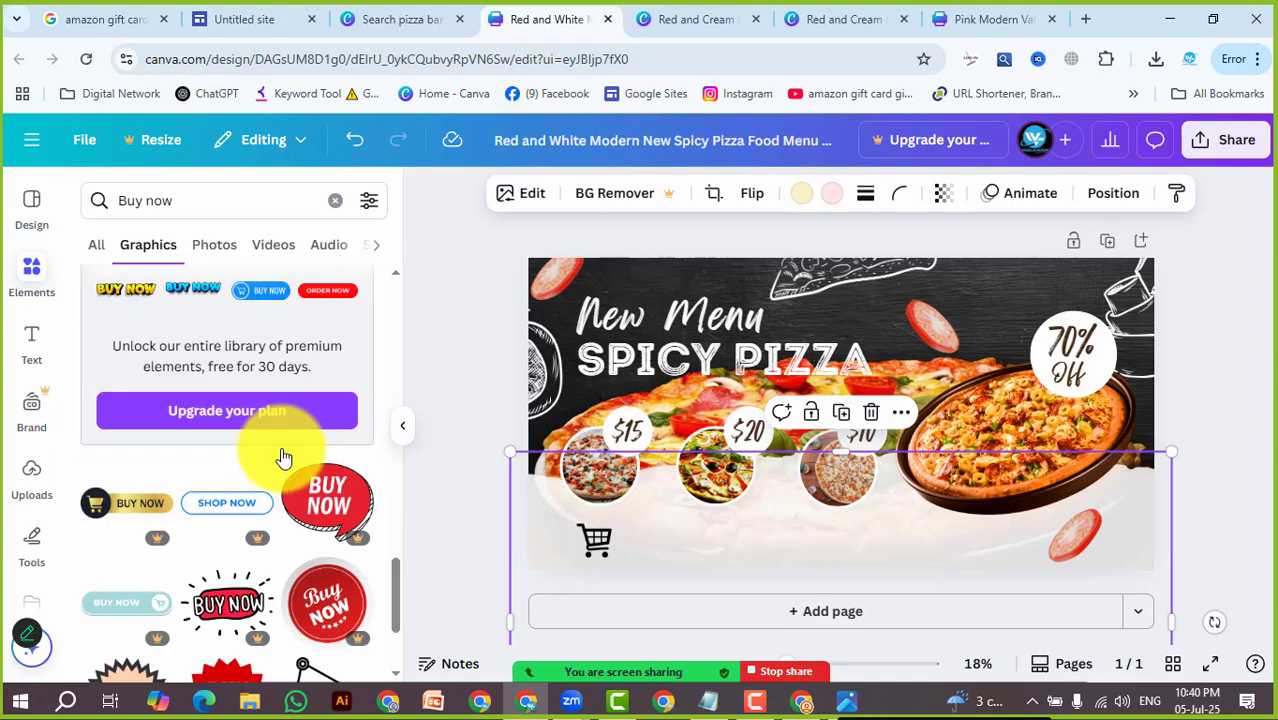
scroll(284, 456, "down", 2)
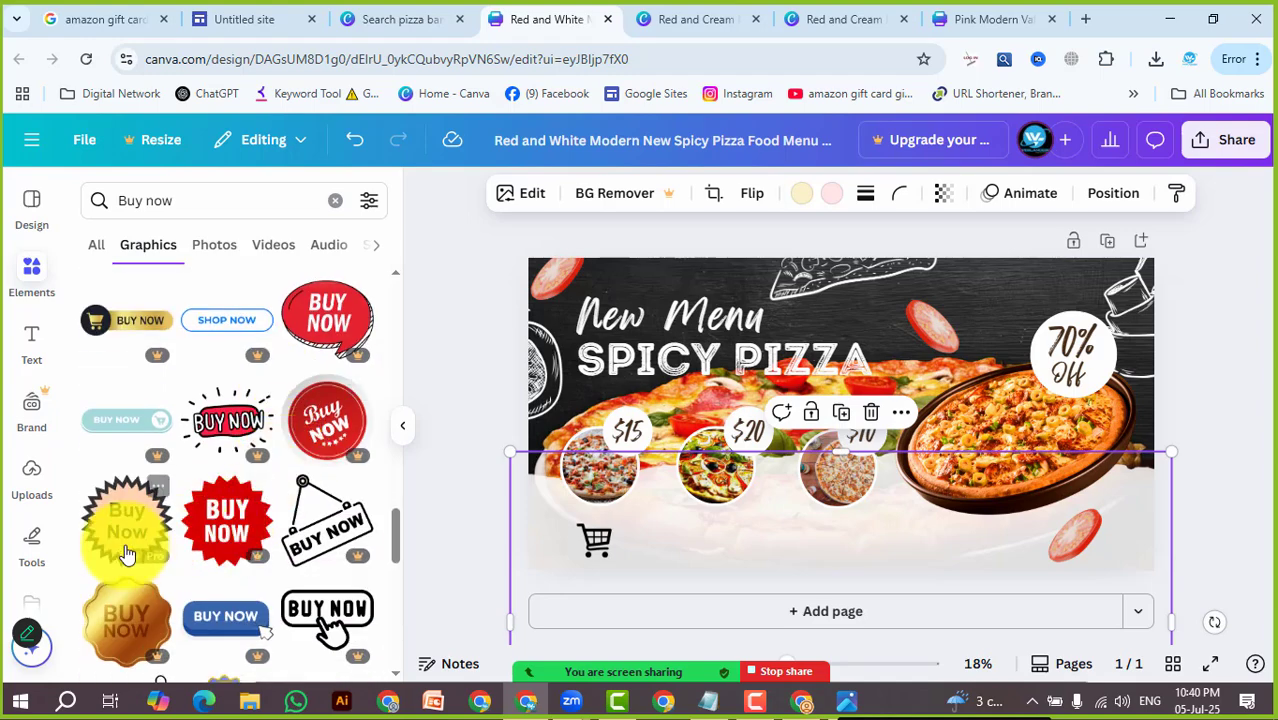
scroll(140, 515, "down", 3)
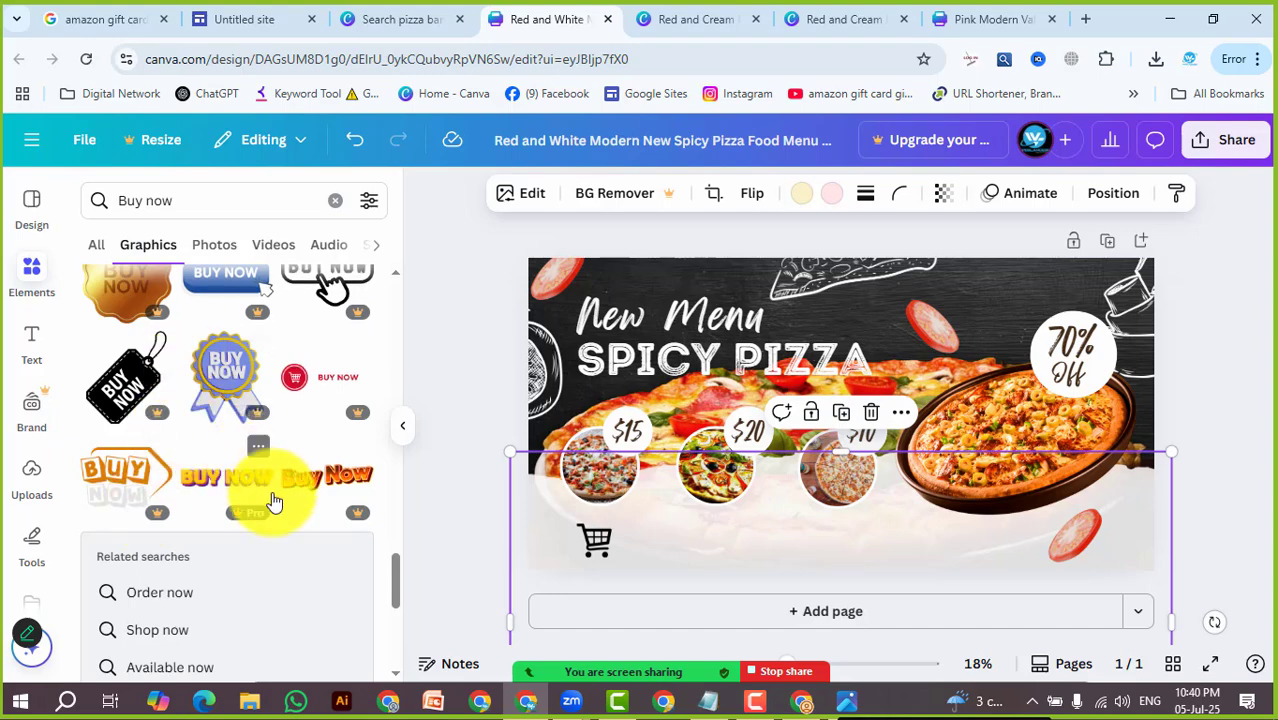
scroll(274, 498, "down", 7)
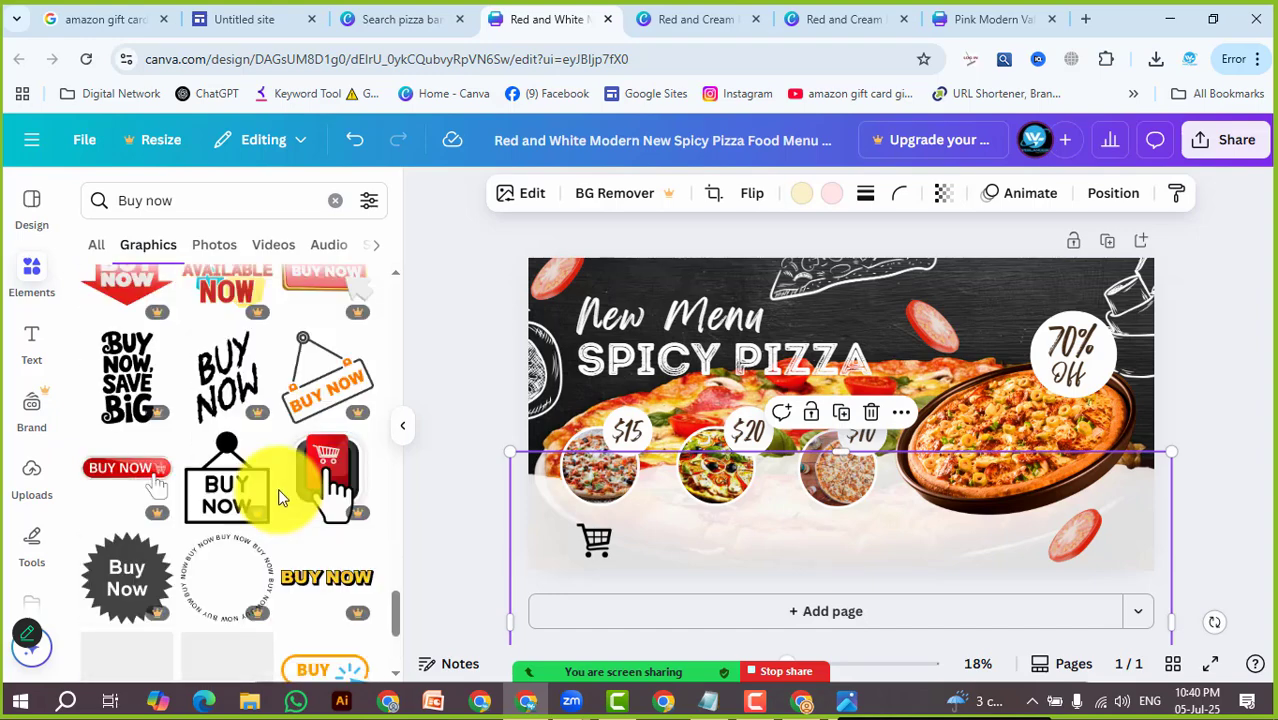
scroll(280, 496, "up", 3)
scroll(278, 497, "down", 3)
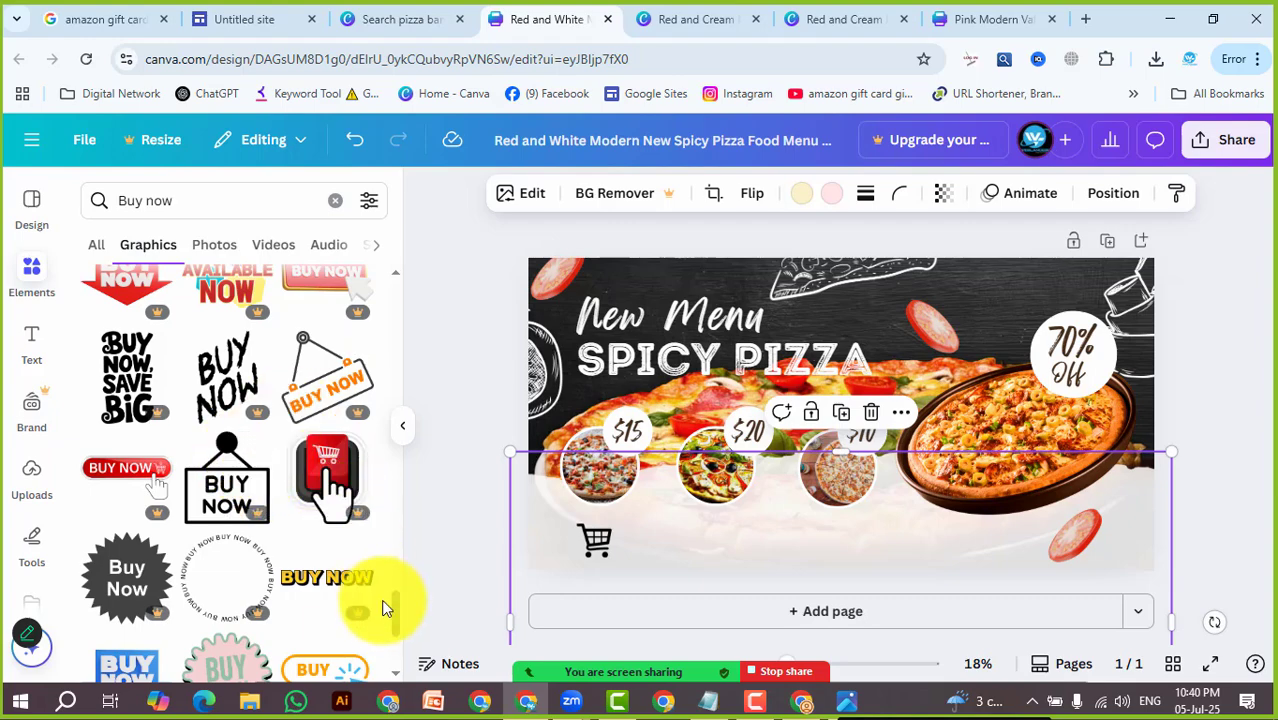
scroll(396, 612, "down", 5)
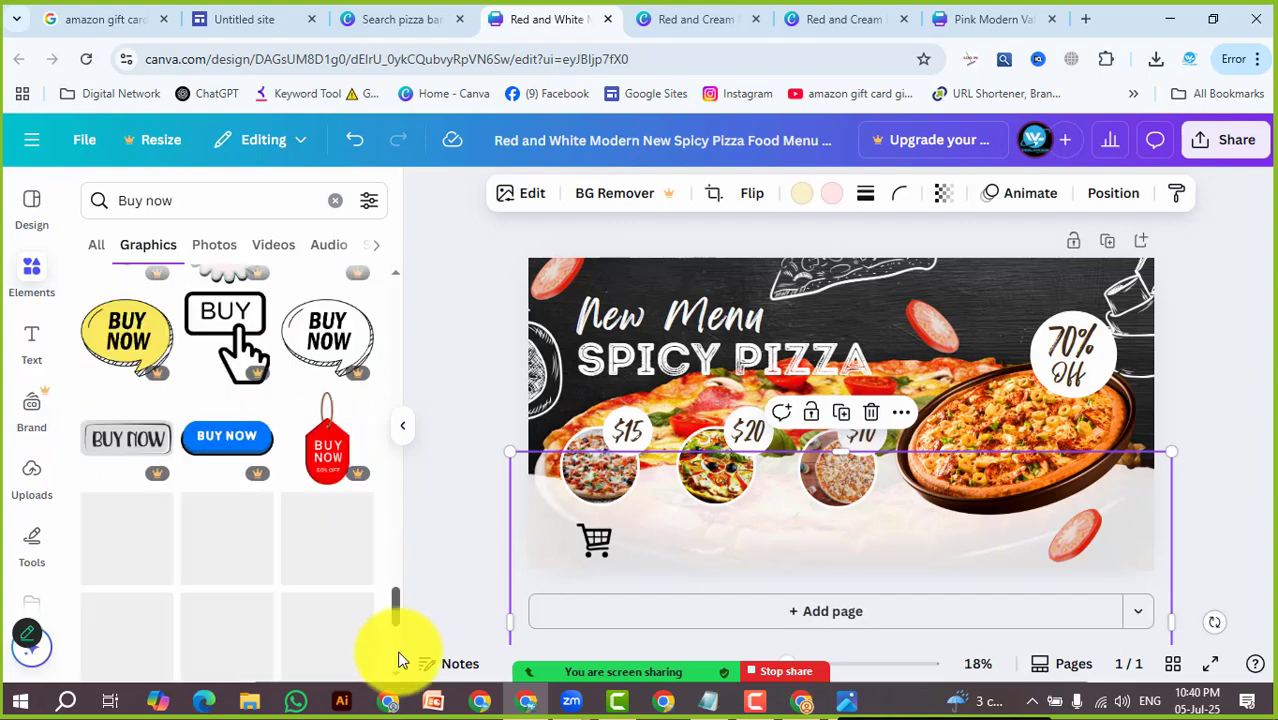
scroll(398, 660, "down", 5)
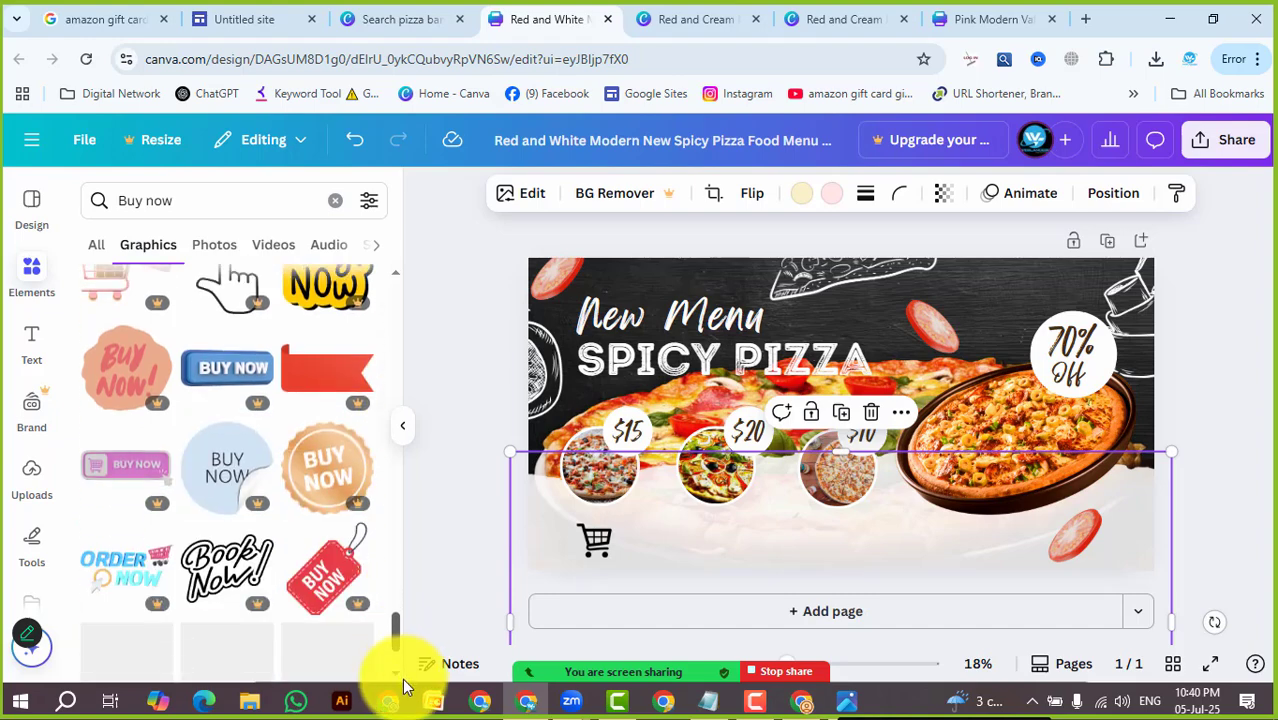
left_click_drag(422, 708, 430, 717)
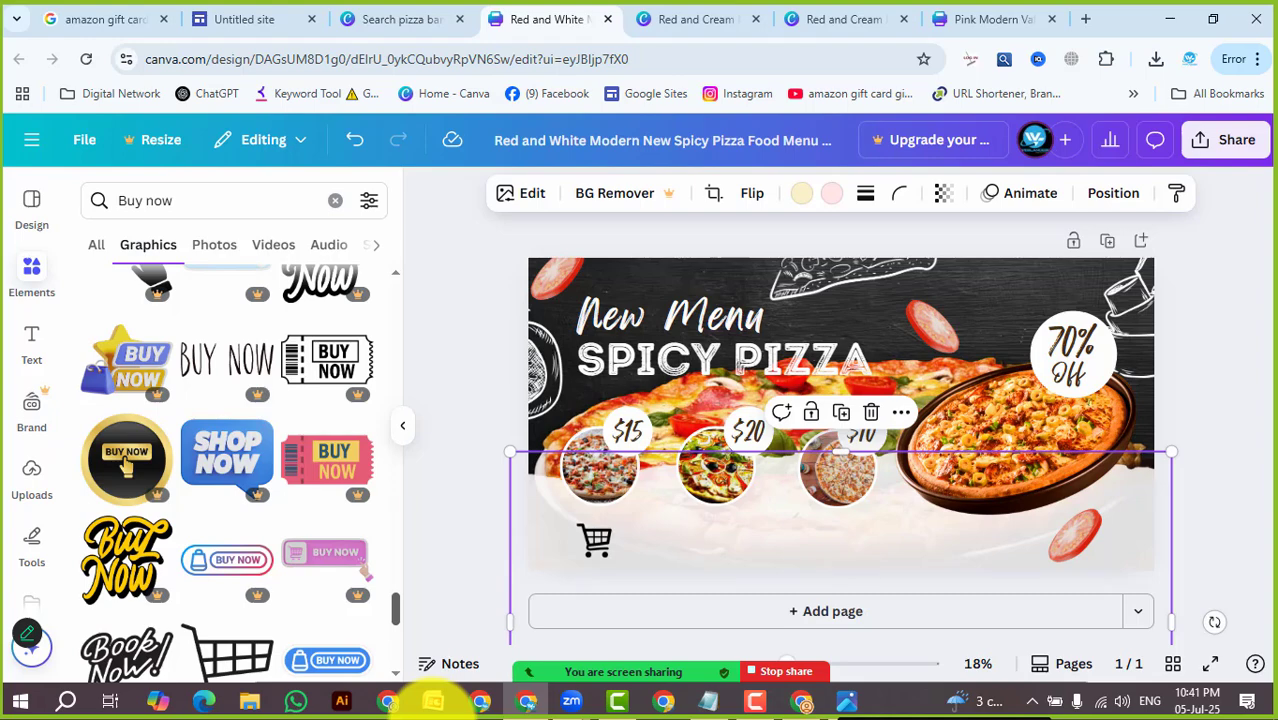
scroll(307, 545, "down", 3)
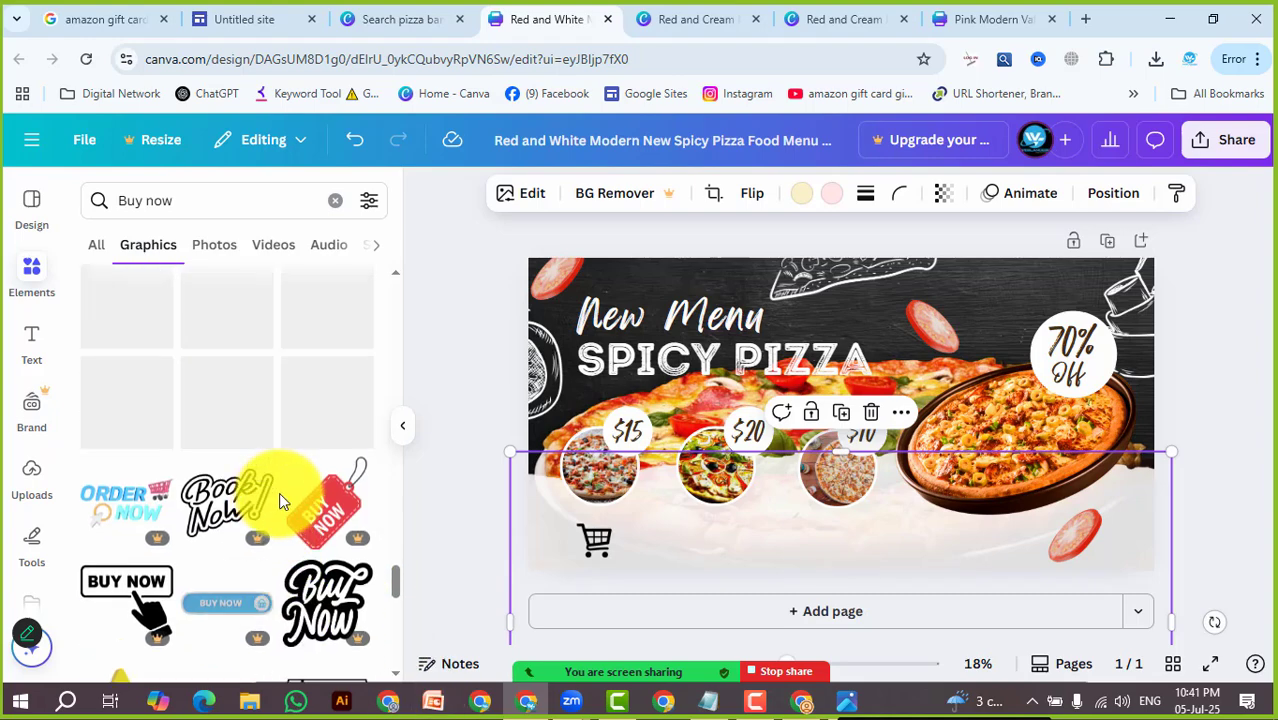
scroll(280, 493, "down", 3)
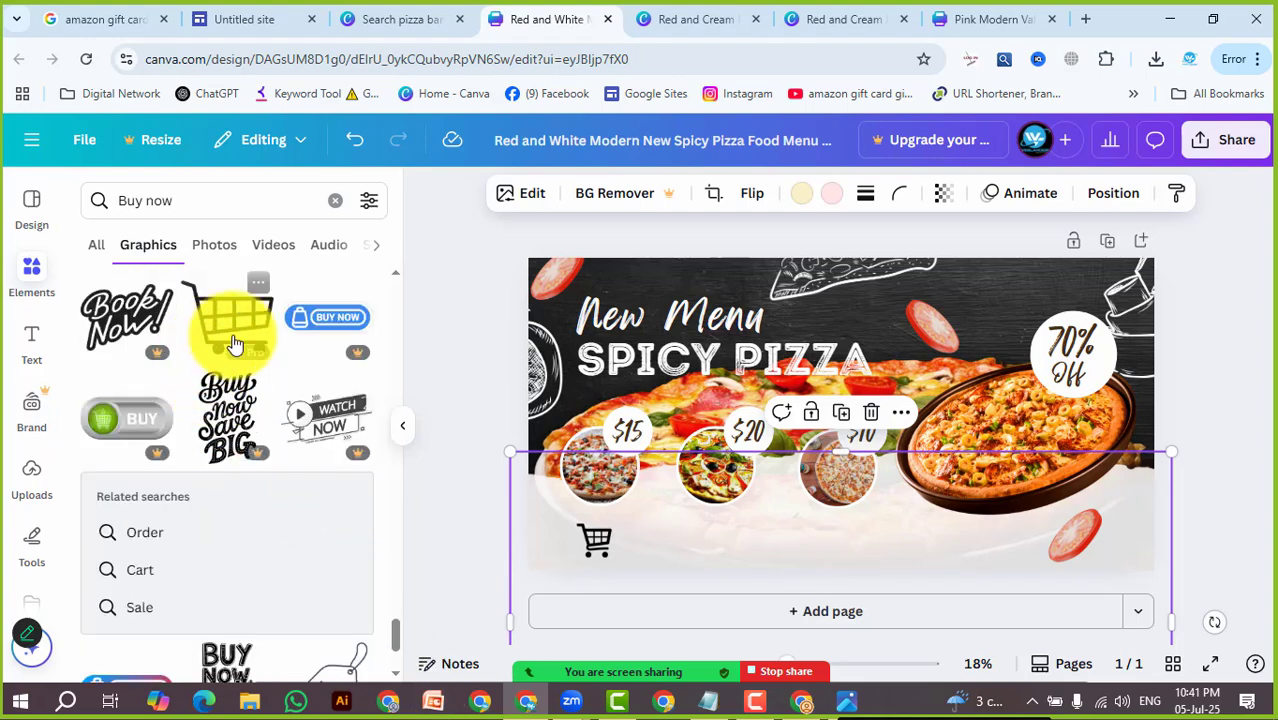
scroll(240, 548, "down", 5)
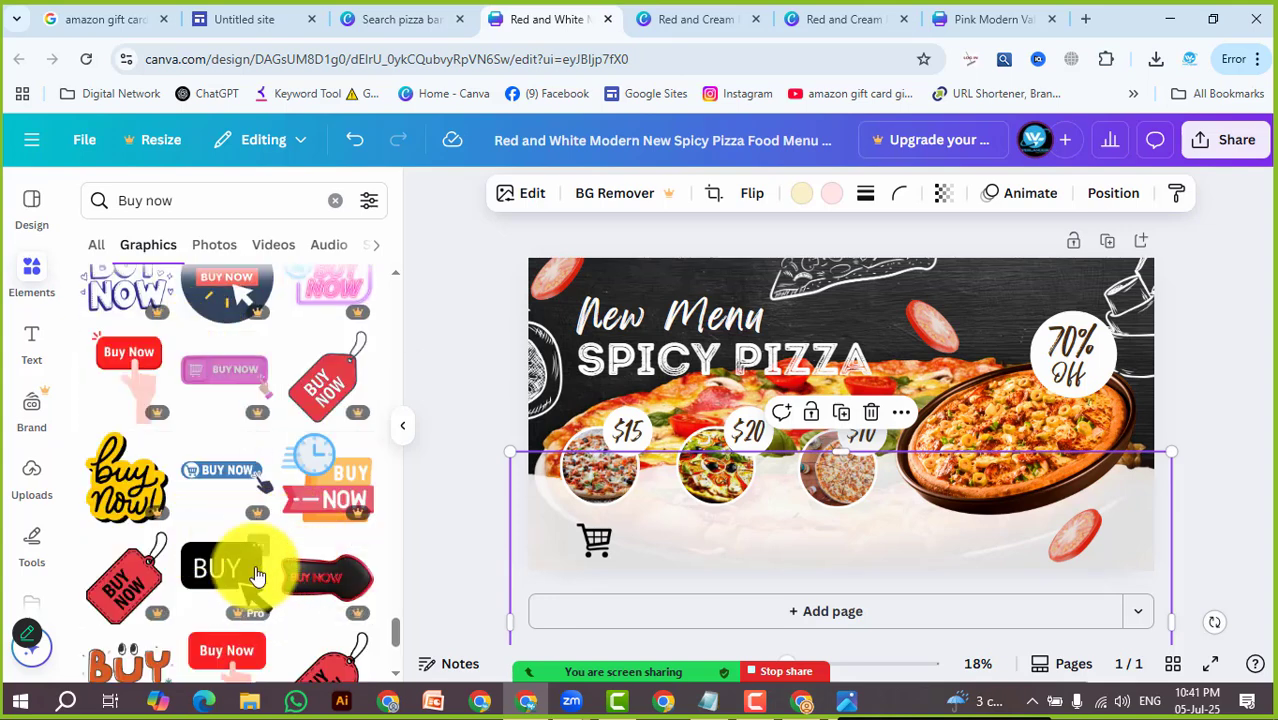
scroll(398, 625, "down", 5)
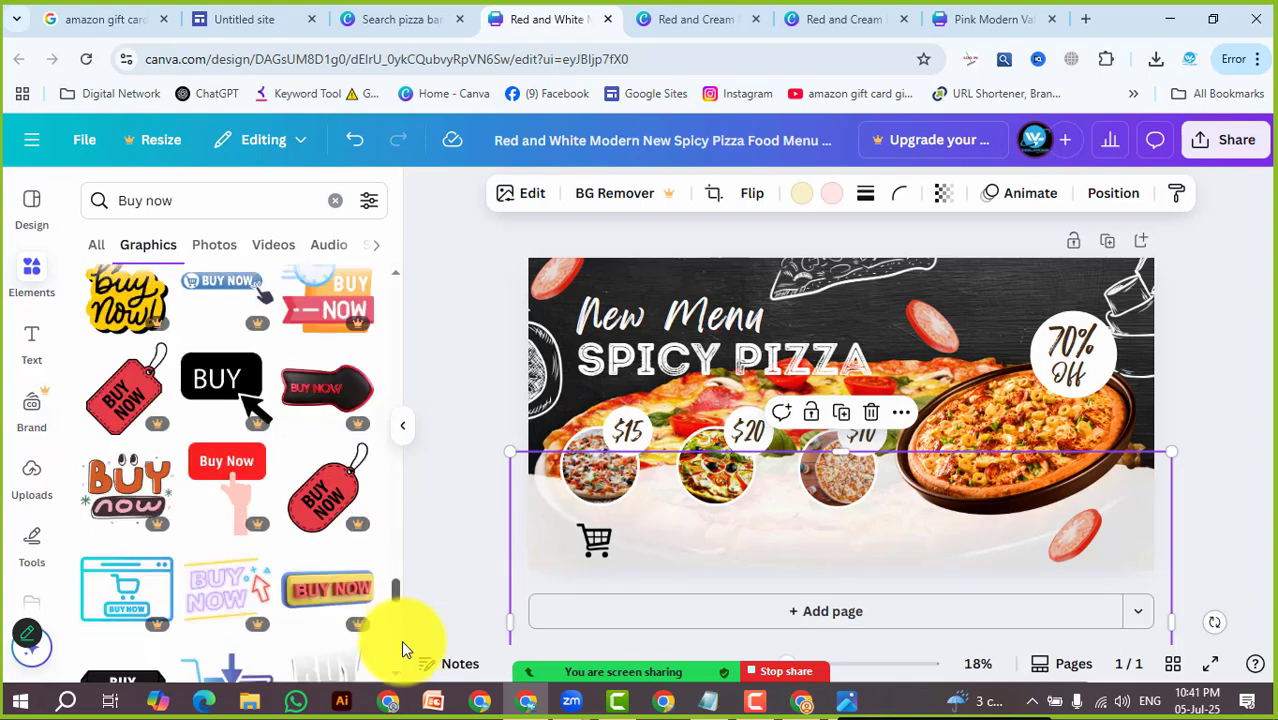
scroll(400, 658, "down", 5)
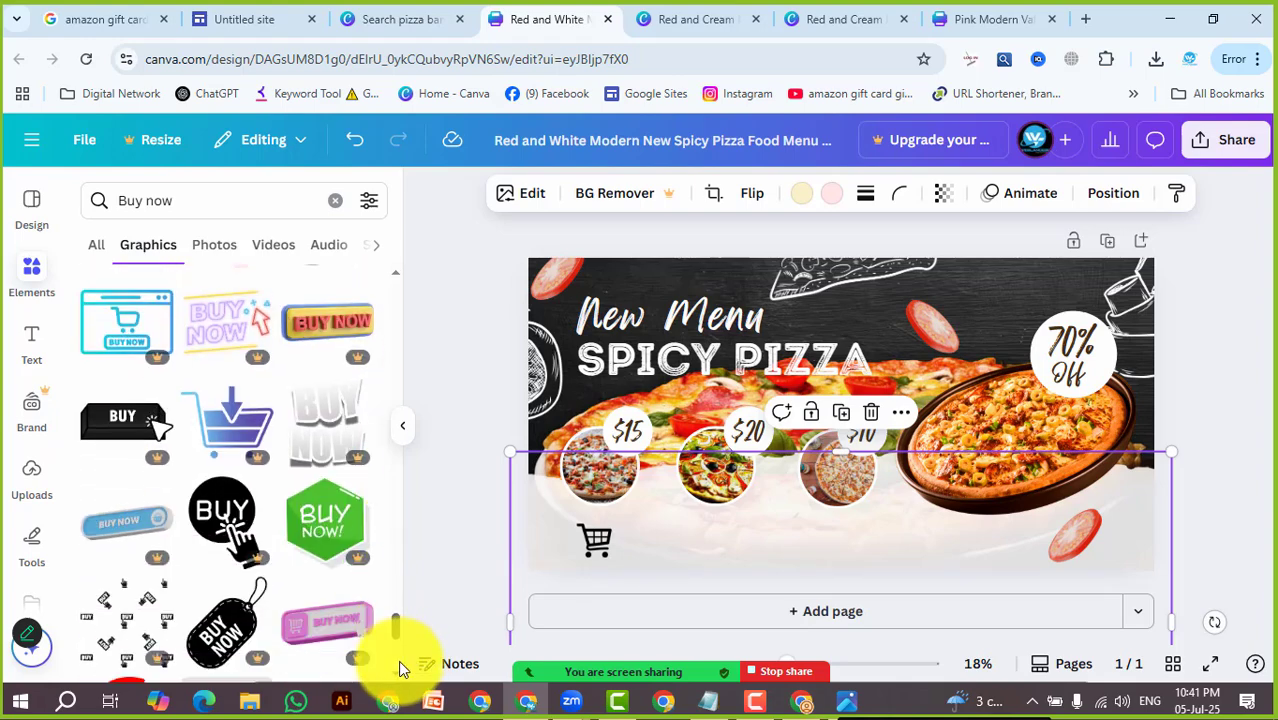
scroll(405, 680, "down", 3)
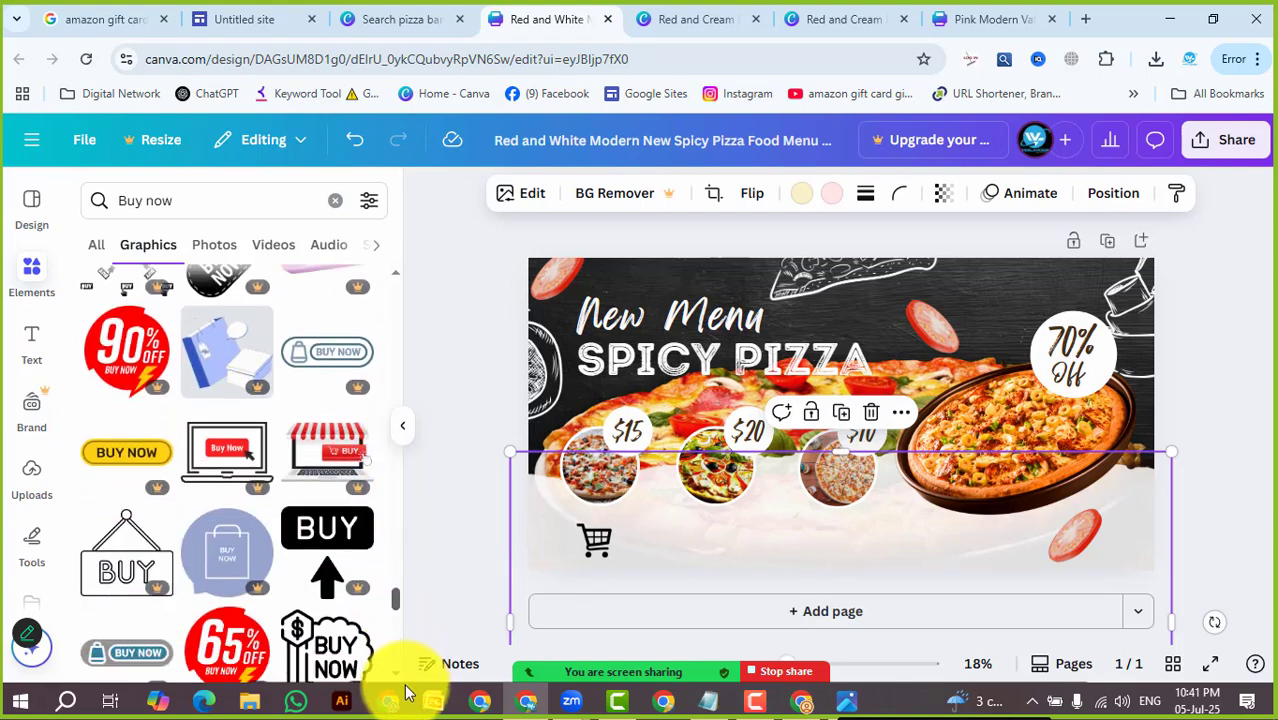
scroll(405, 690, "down", 5)
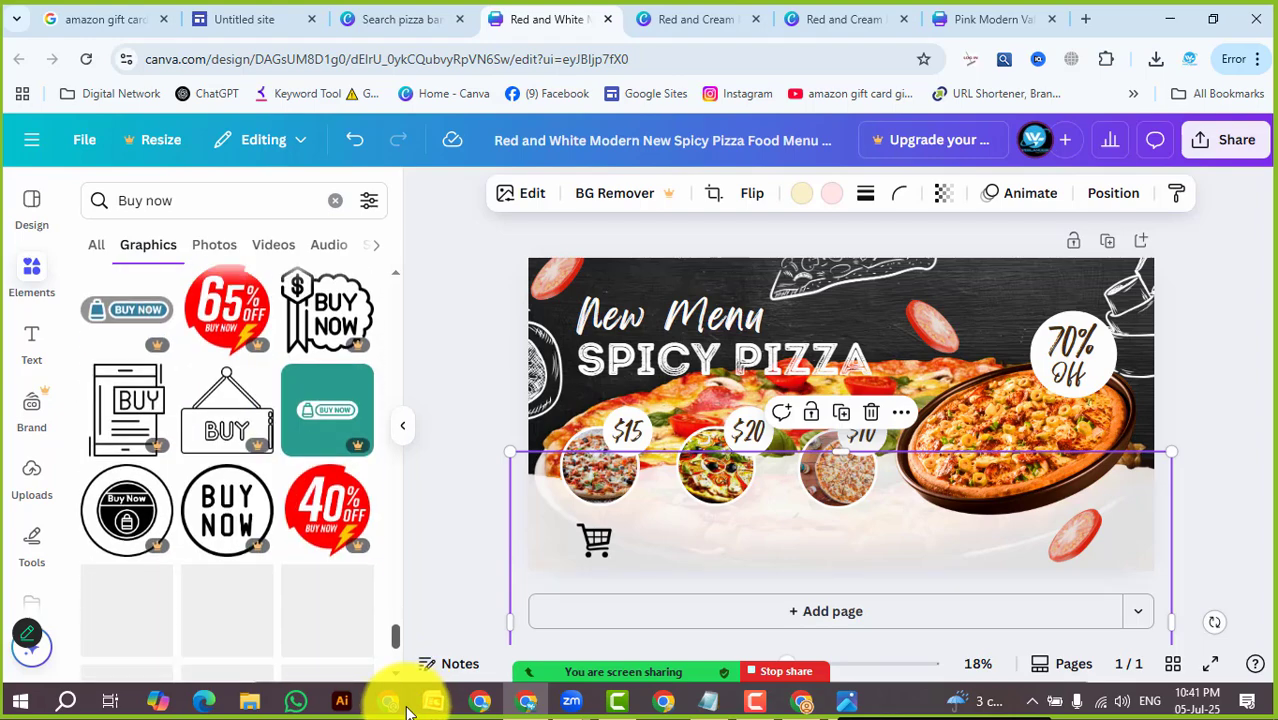
Switch the "Buy now" results to photos and look through them for a free buy-now image
left_click_drag(396, 636, 479, 309)
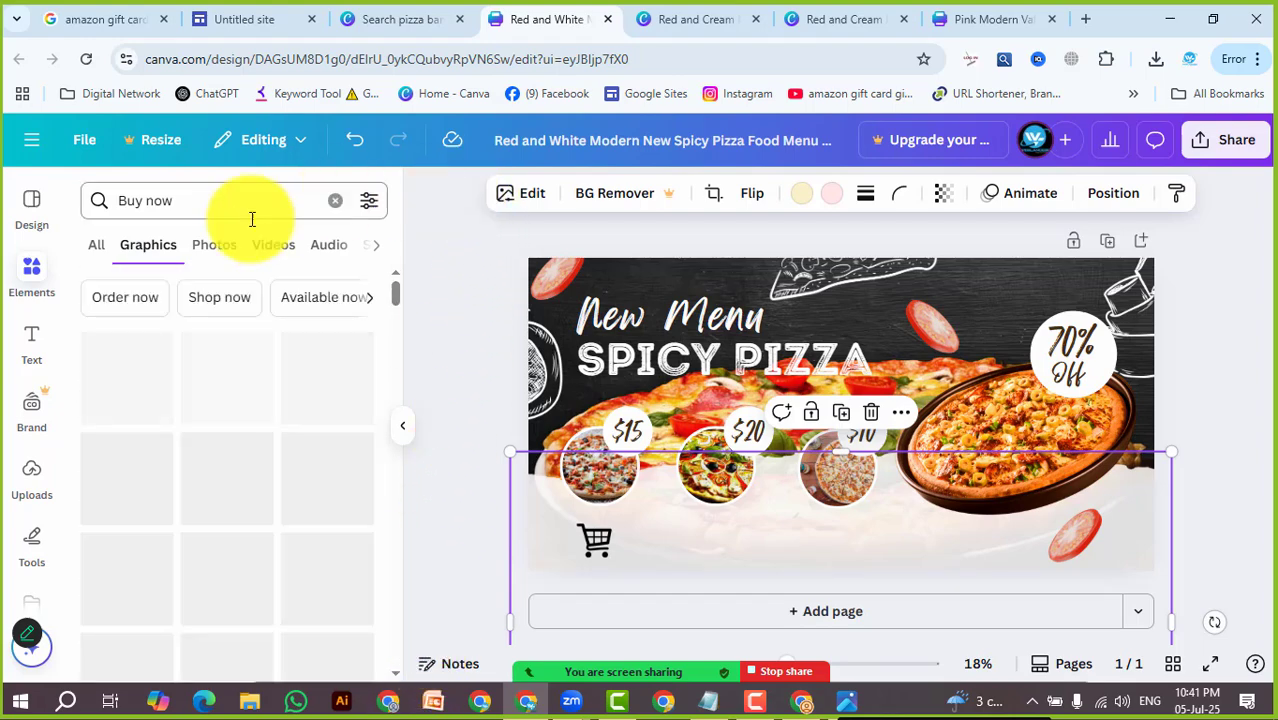
left_click(238, 245)
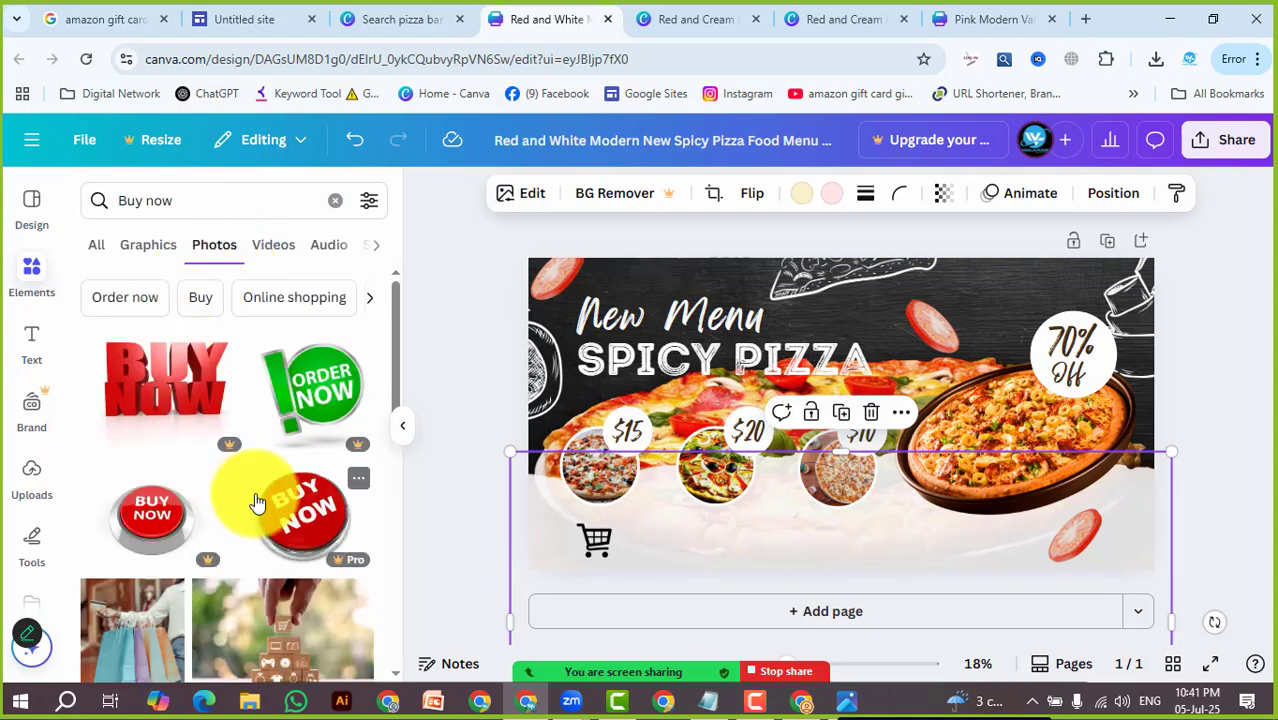
scroll(256, 509, "down", 3)
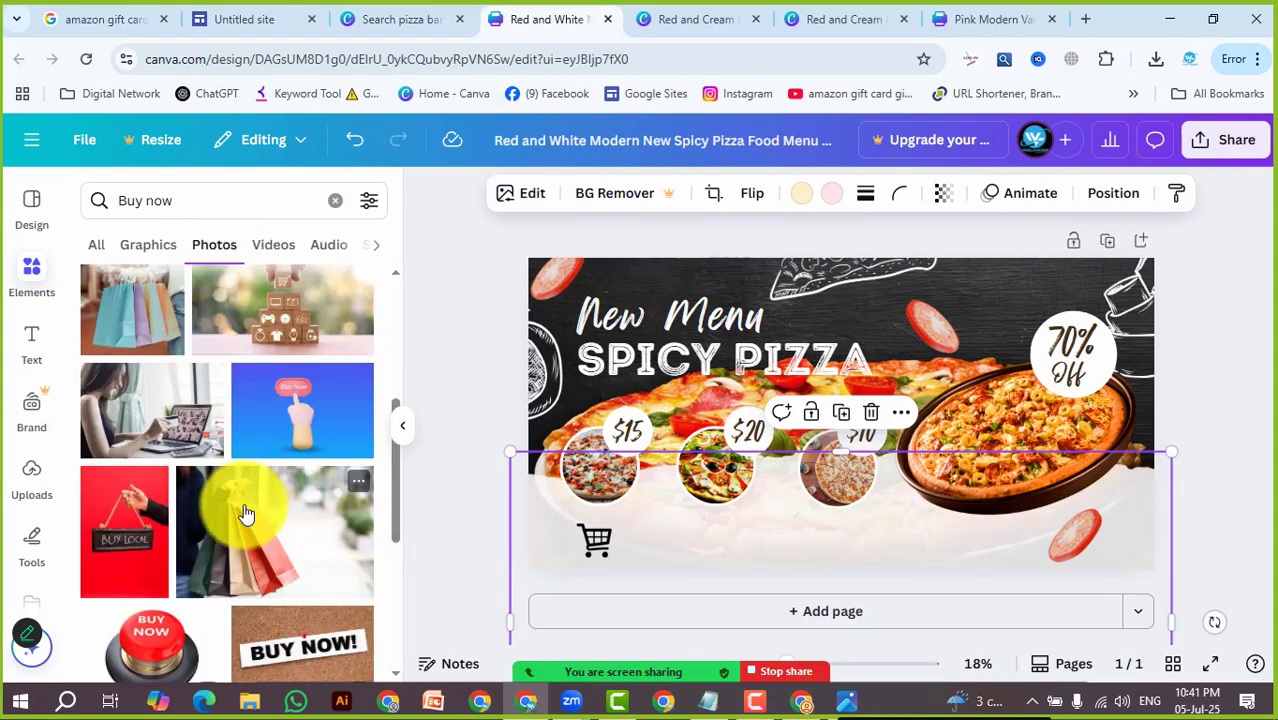
scroll(248, 515, "up", 4)
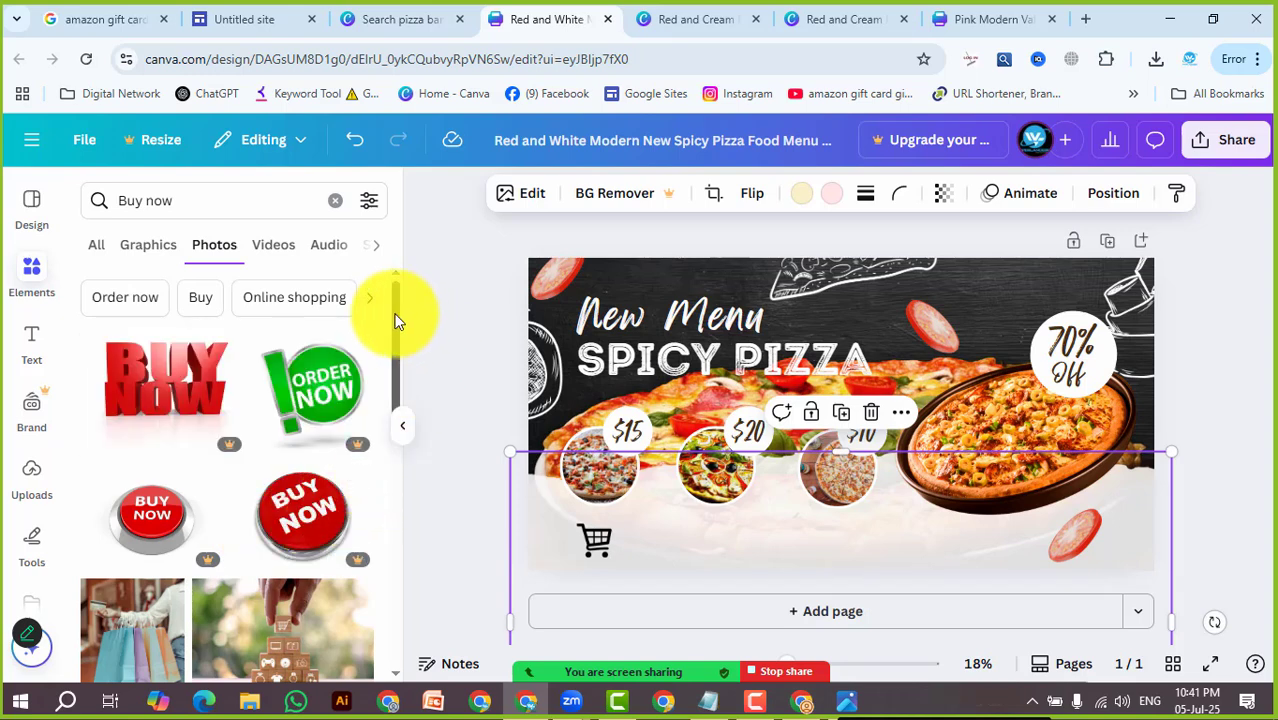
left_click_drag(397, 320, 372, 476)
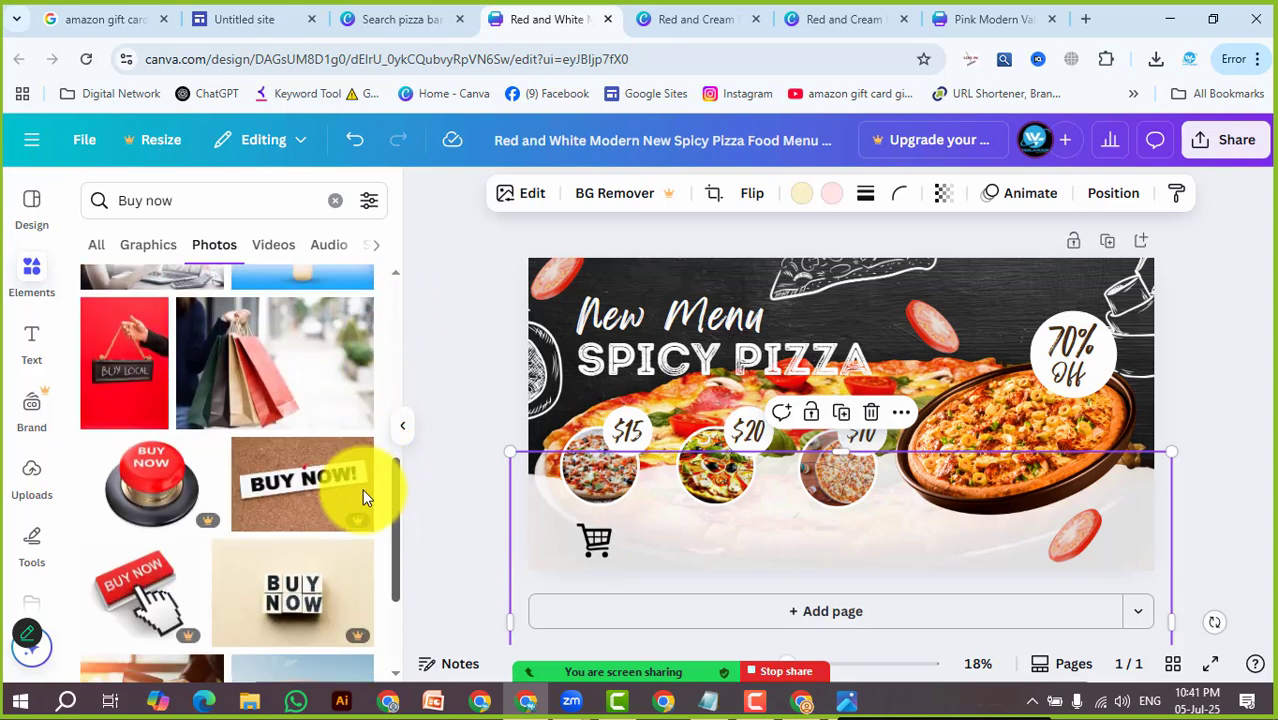
scroll(362, 489, "down", 4)
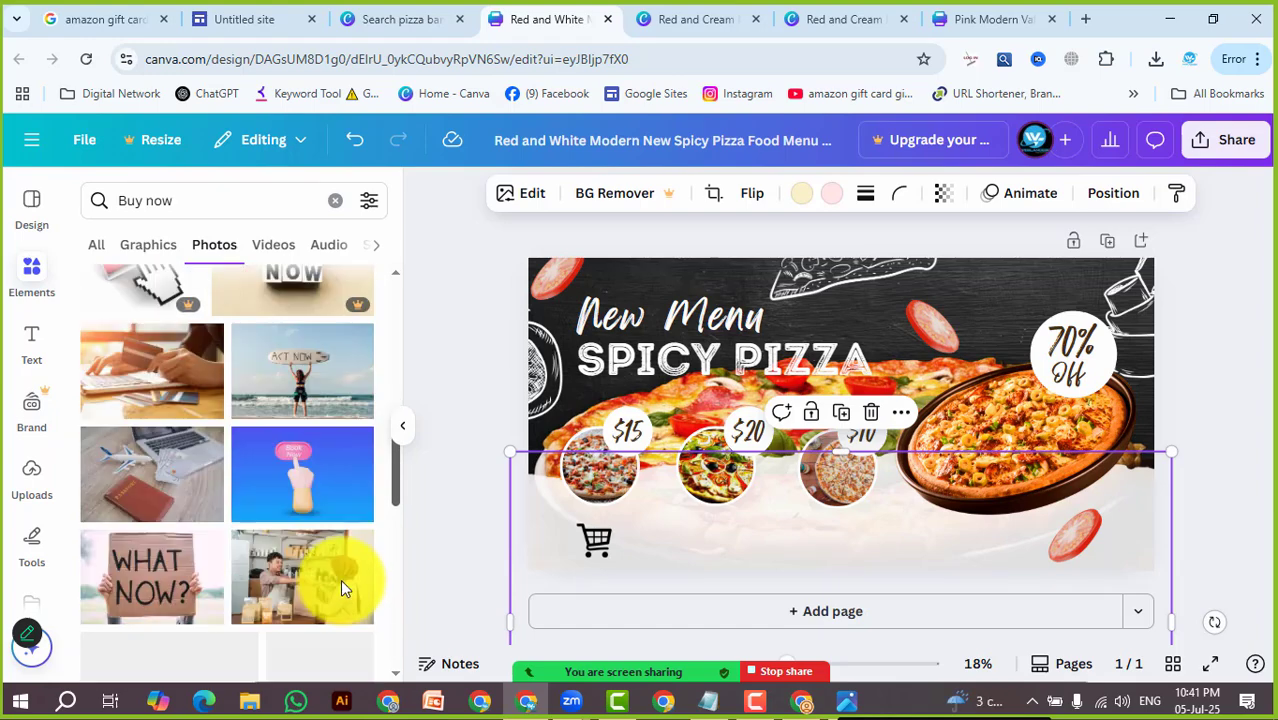
scroll(340, 580, "down", 3)
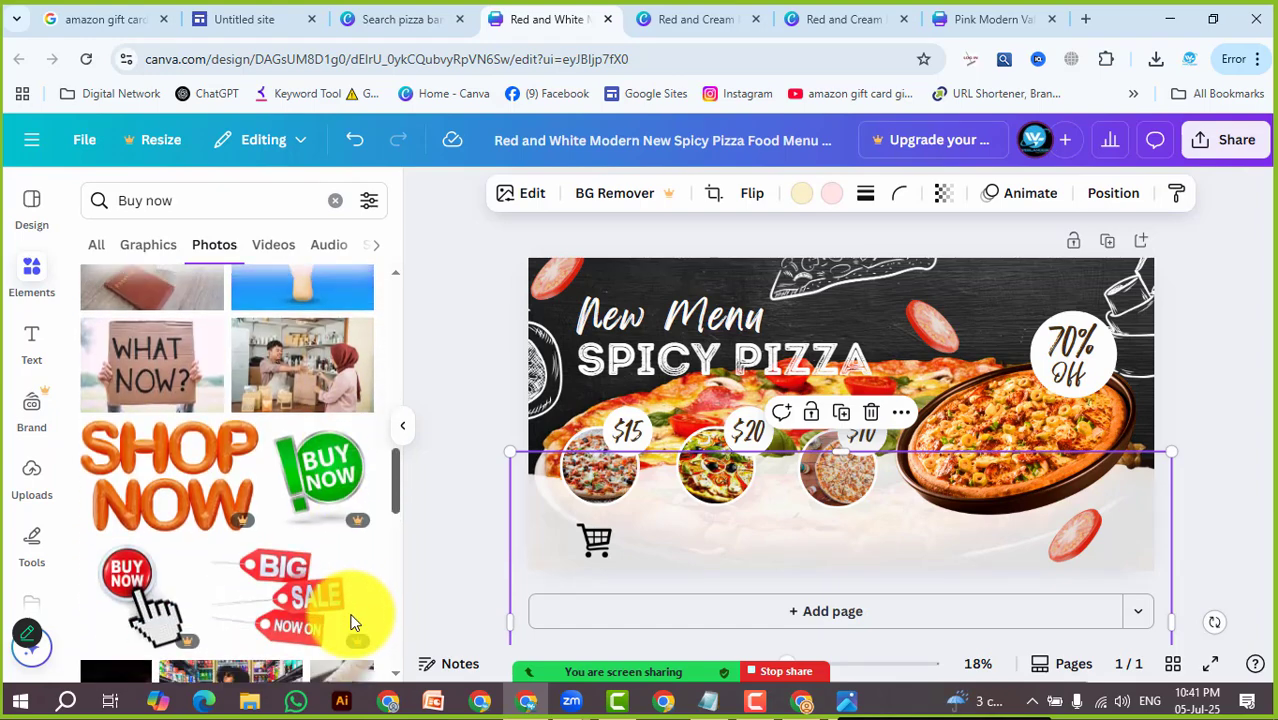
scroll(352, 622, "down", 2)
scroll(353, 639, "down", 4)
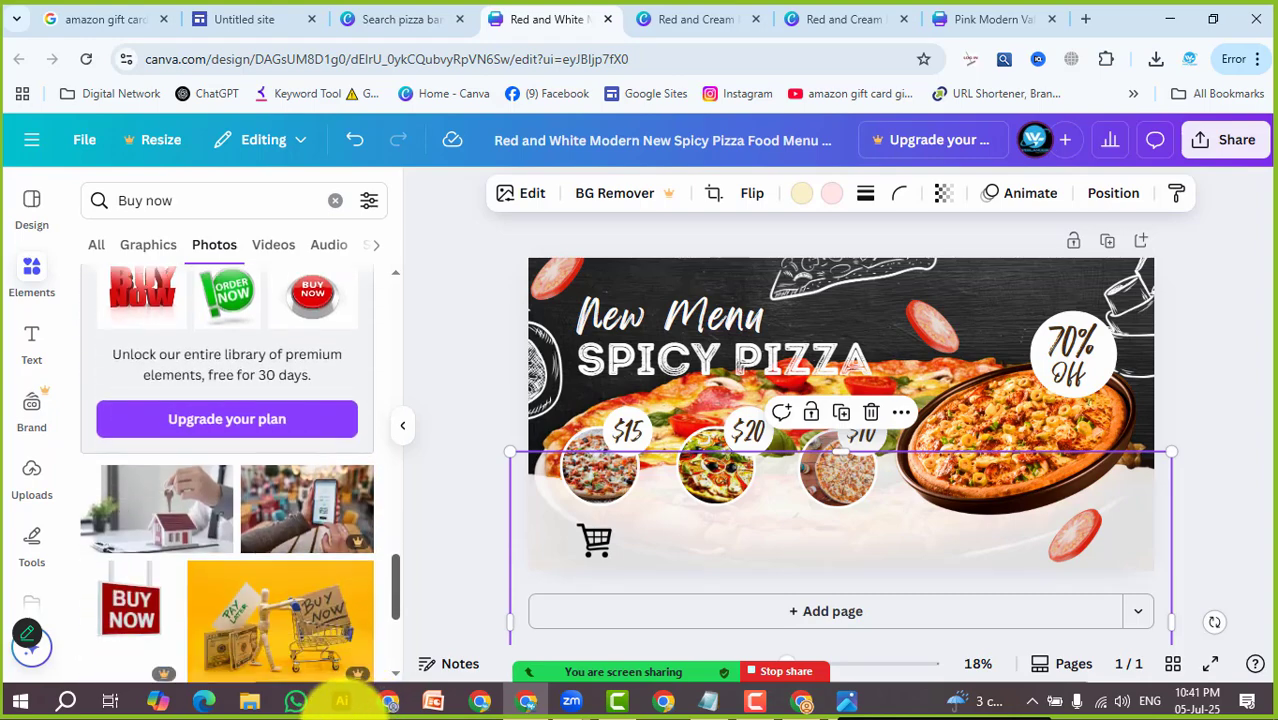
scroll(213, 565, "down", 4)
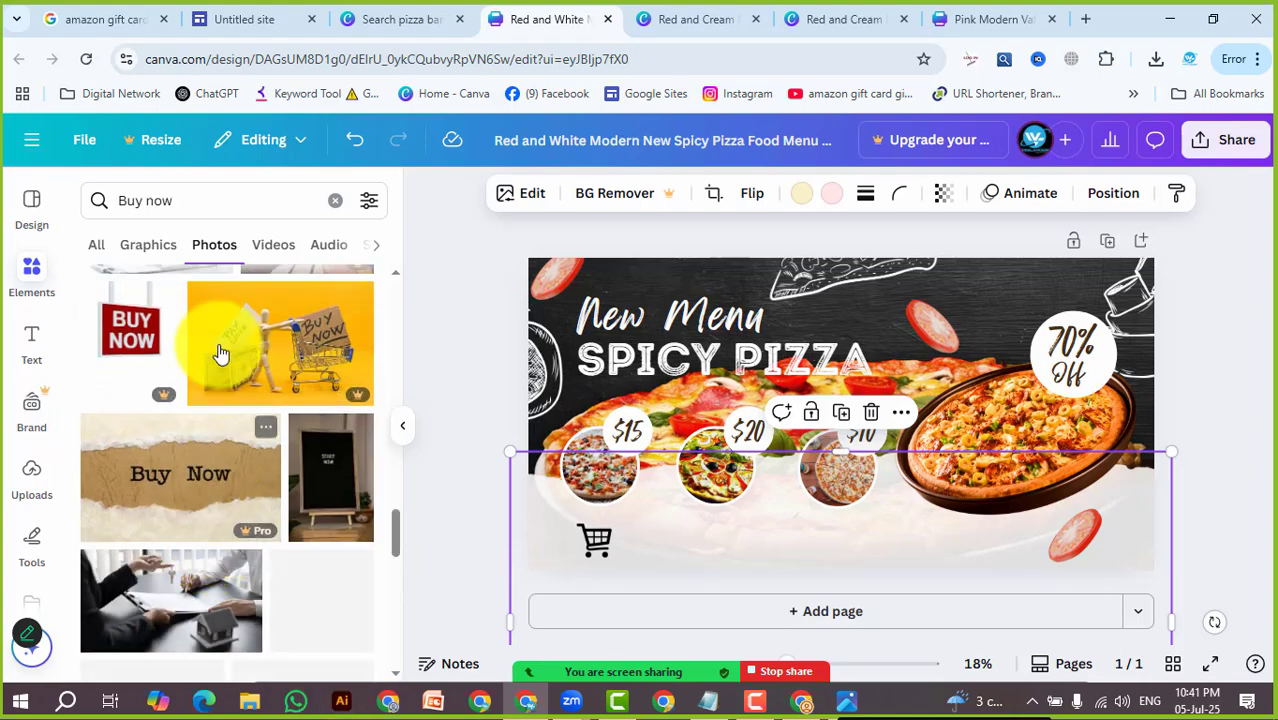
scroll(185, 548, "down", 5)
scroll(190, 530, "down", 3)
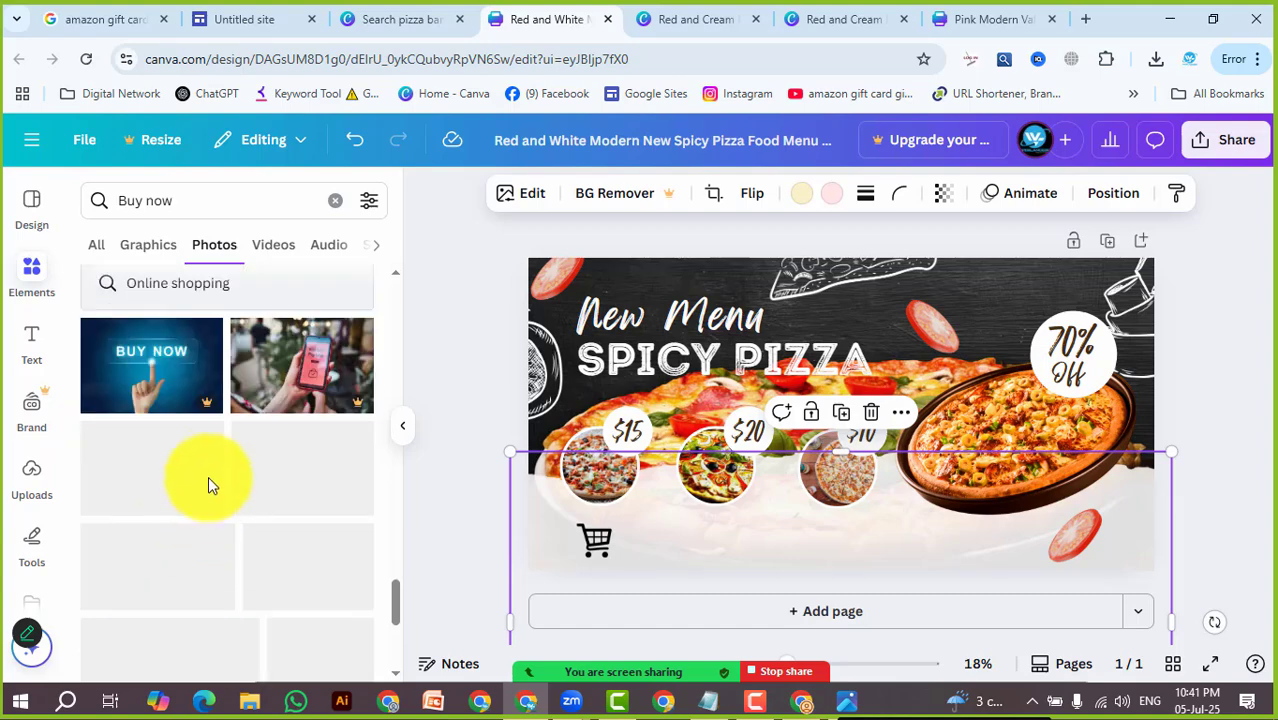
scroll(210, 530, "down", 5)
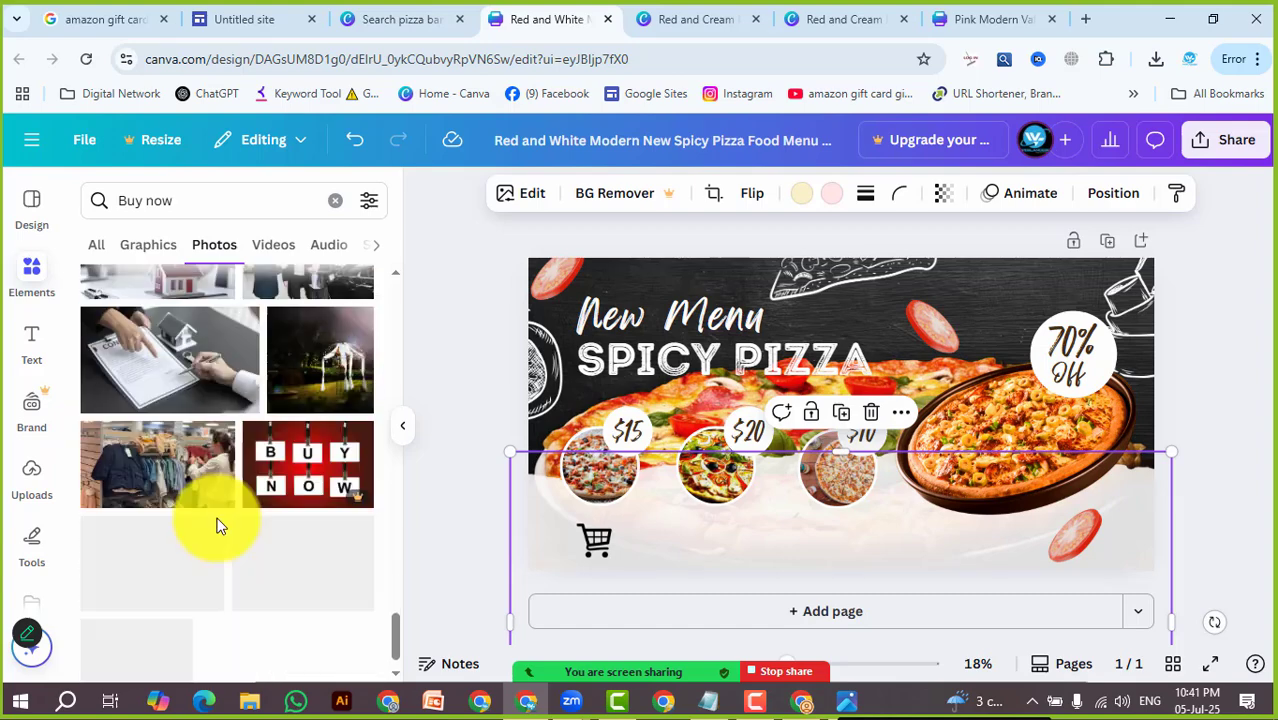
scroll(247, 585, "down", 3)
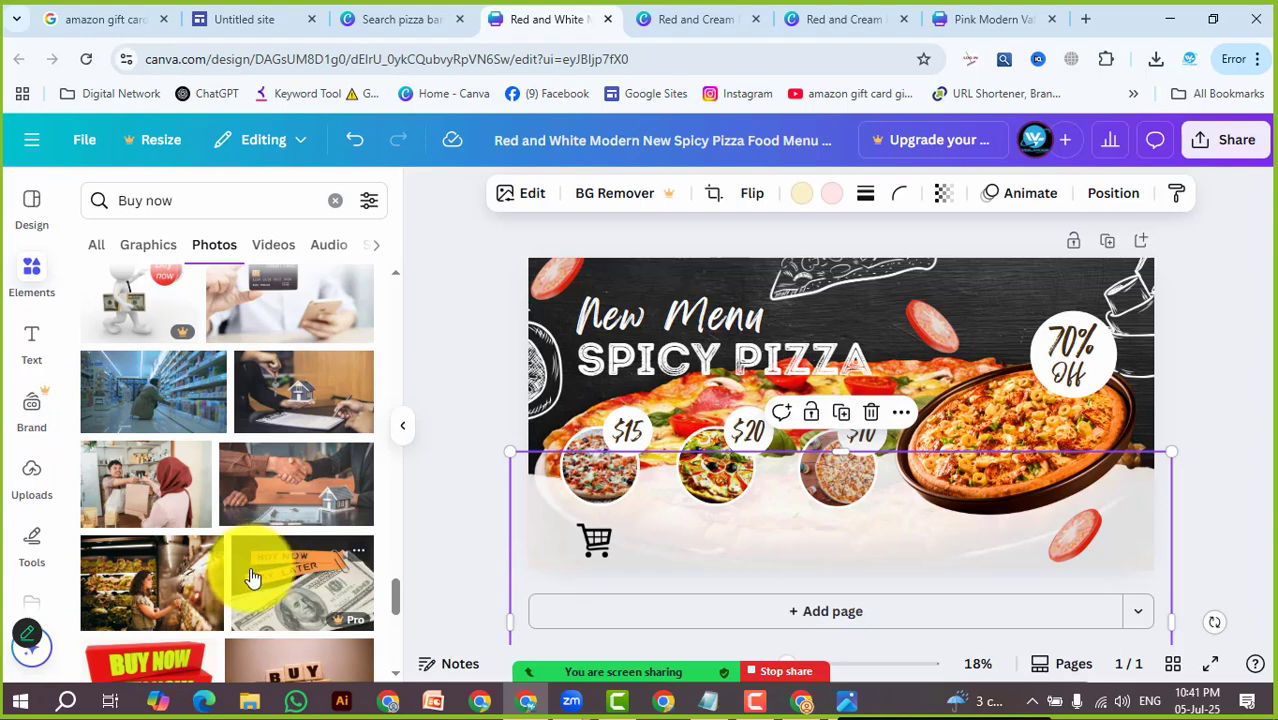
scroll(237, 498, "down", 5)
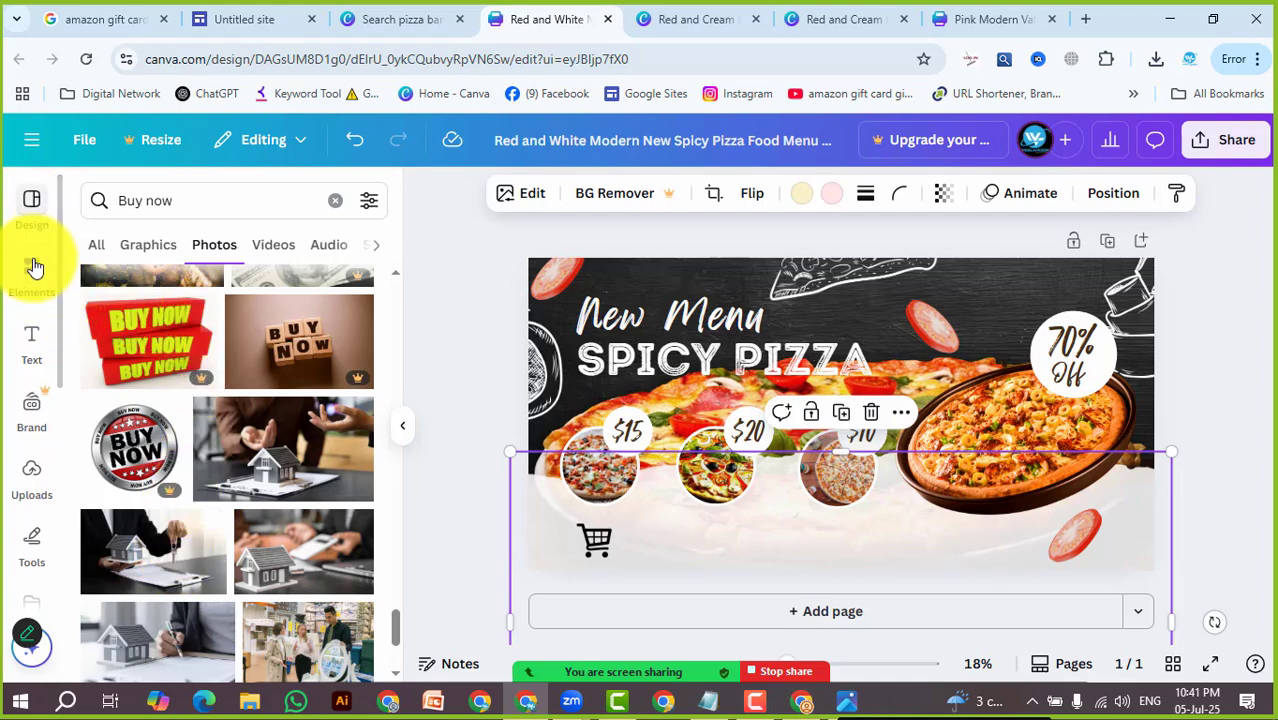
Browse the font combinations and add the free "Spring Collection" text design to the banner
left_click(32, 340)
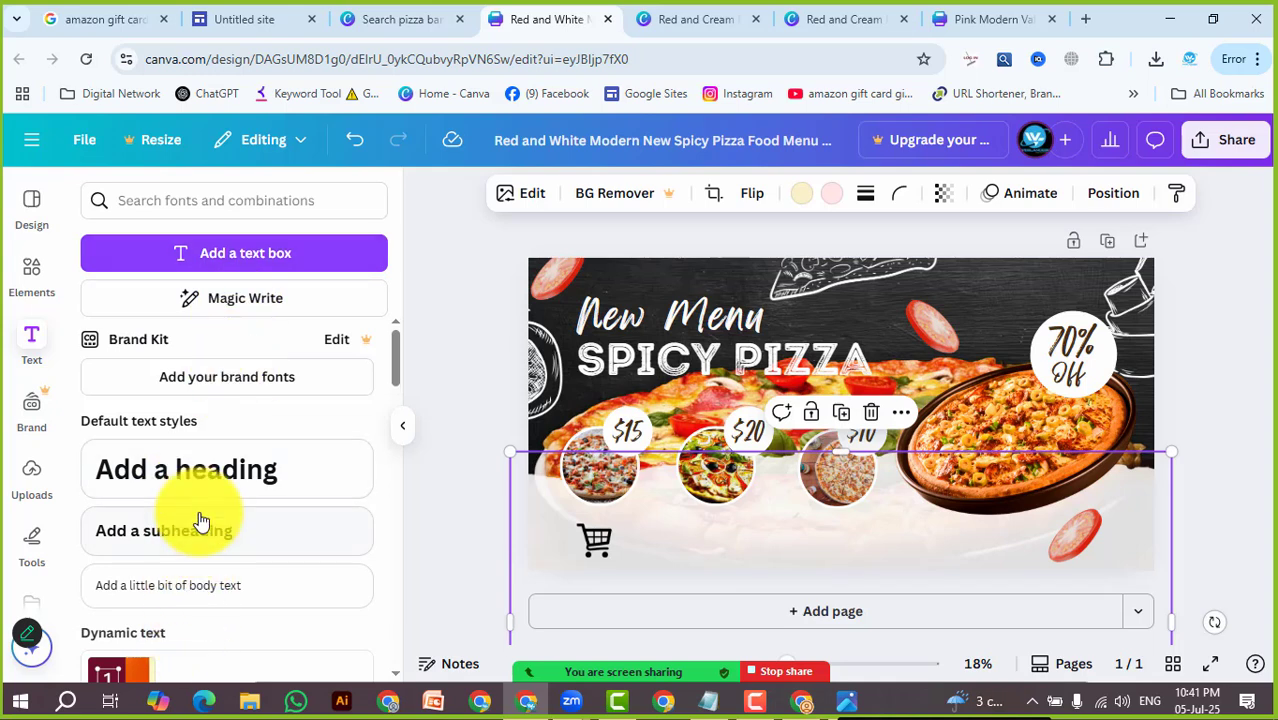
scroll(234, 622, "down", 3)
scroll(272, 505, "down", 3)
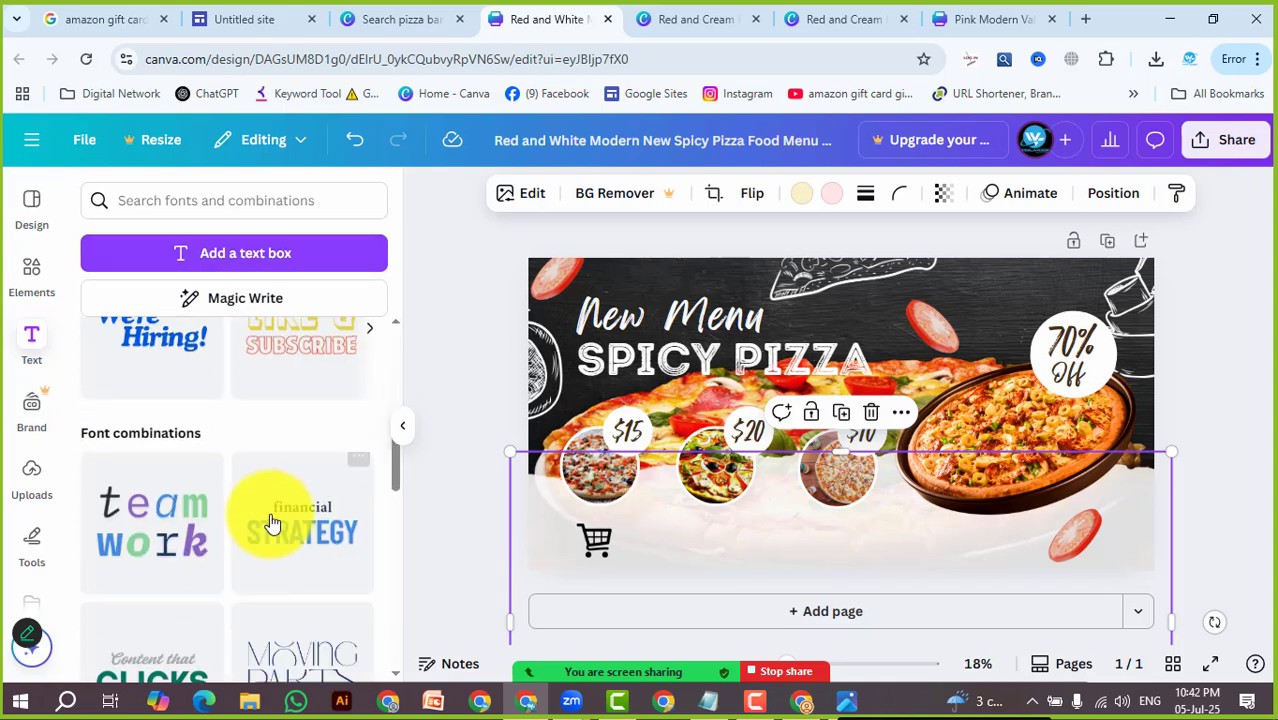
scroll(264, 562, "down", 3)
scroll(316, 556, "down", 3)
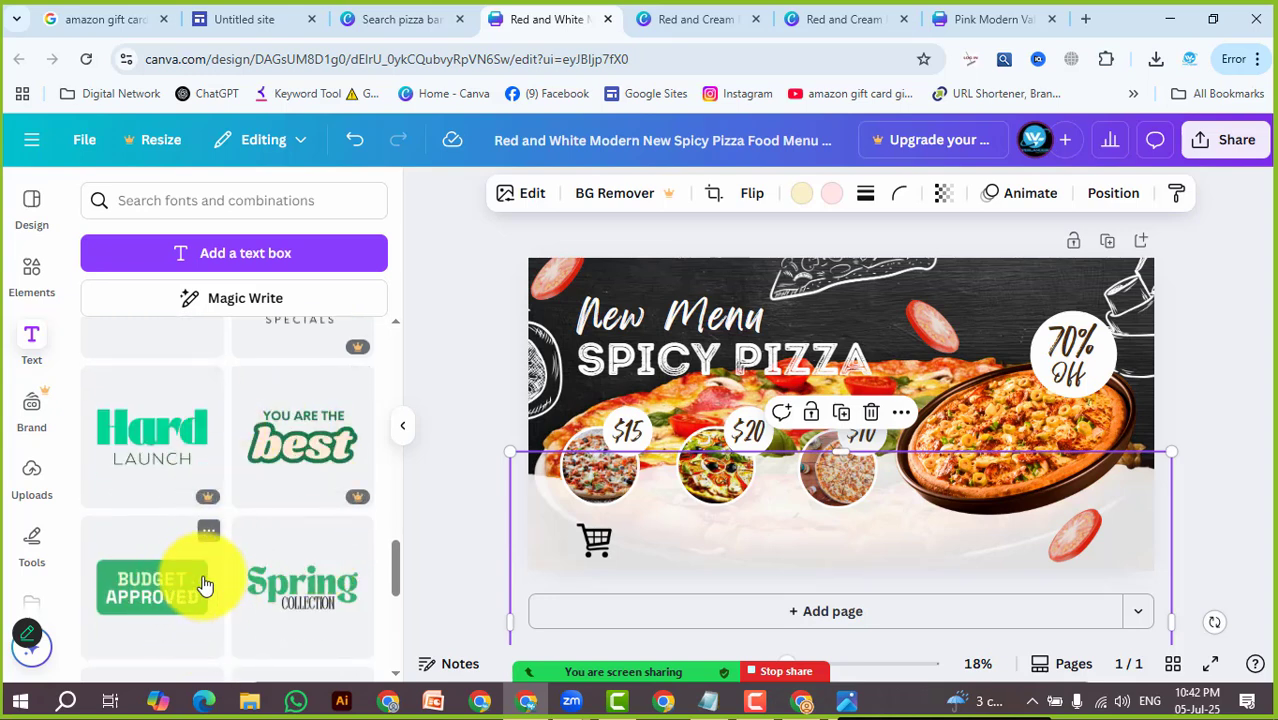
scroll(309, 590, "down", 3)
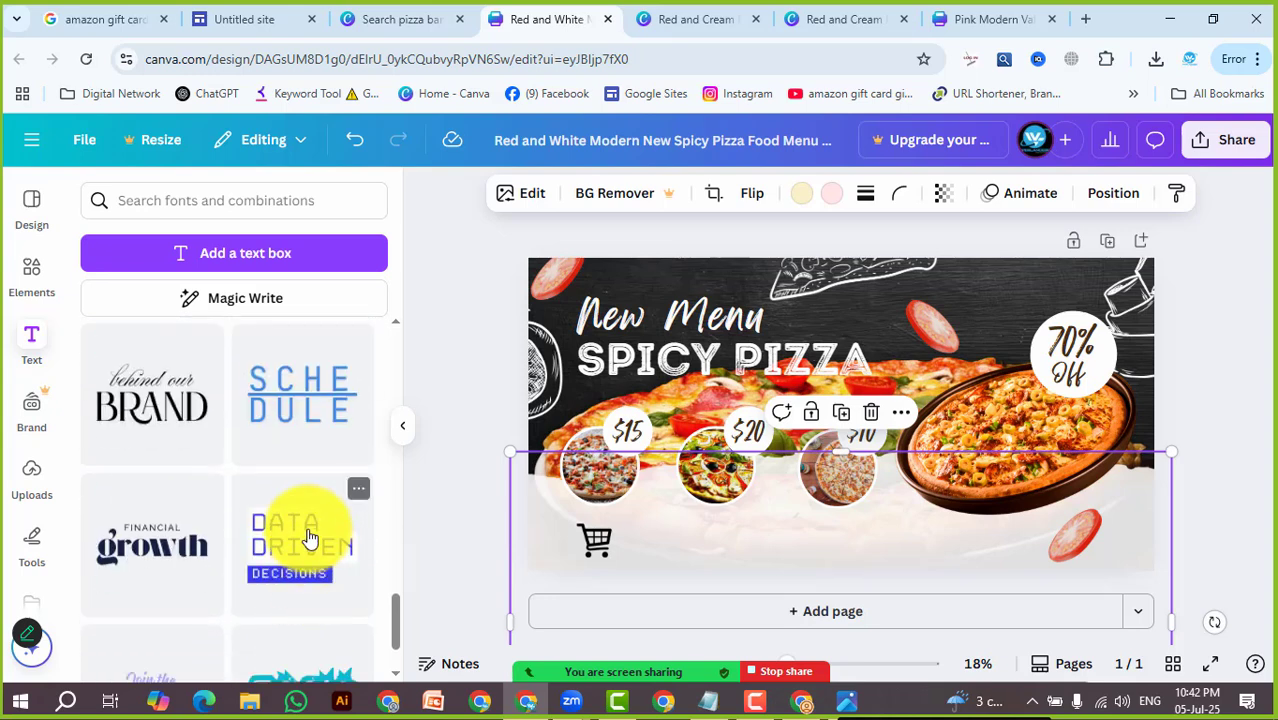
scroll(309, 538, "up", 3)
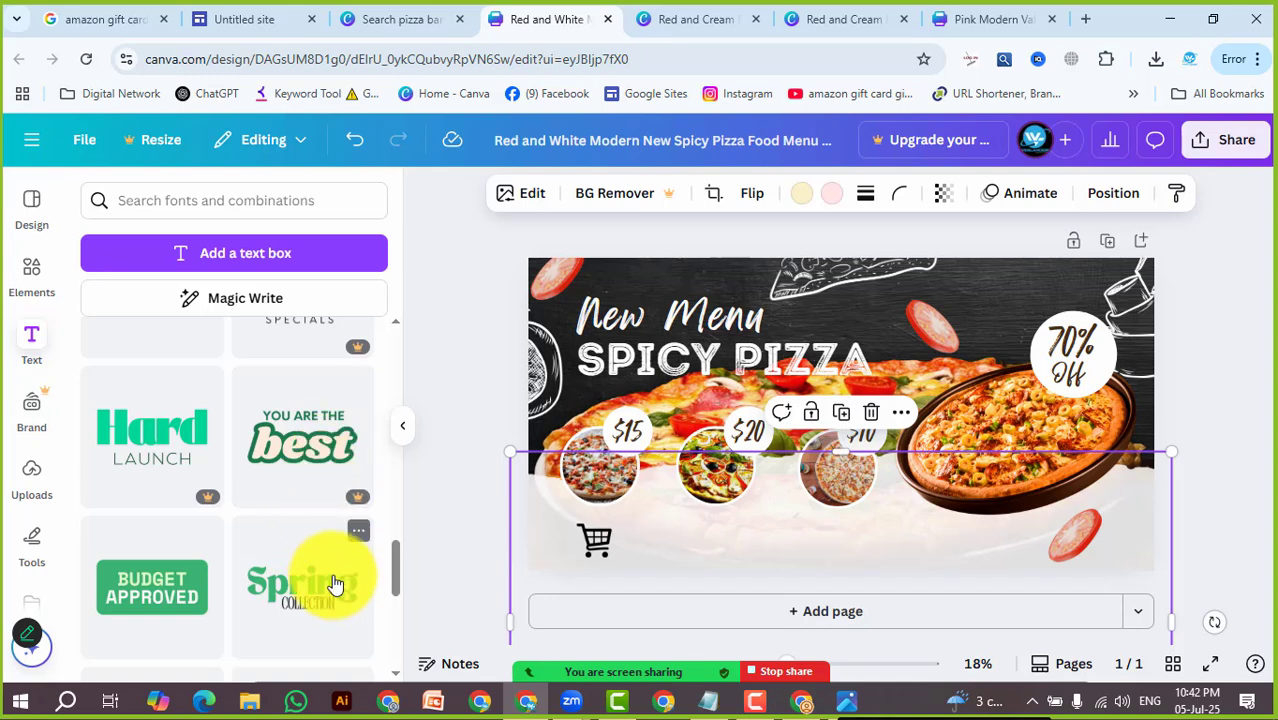
left_click_drag(336, 585, 786, 562)
Delete both text lines of the oversized duplicate "Spring Collection" from the lower part of the banner
left_click(841, 530)
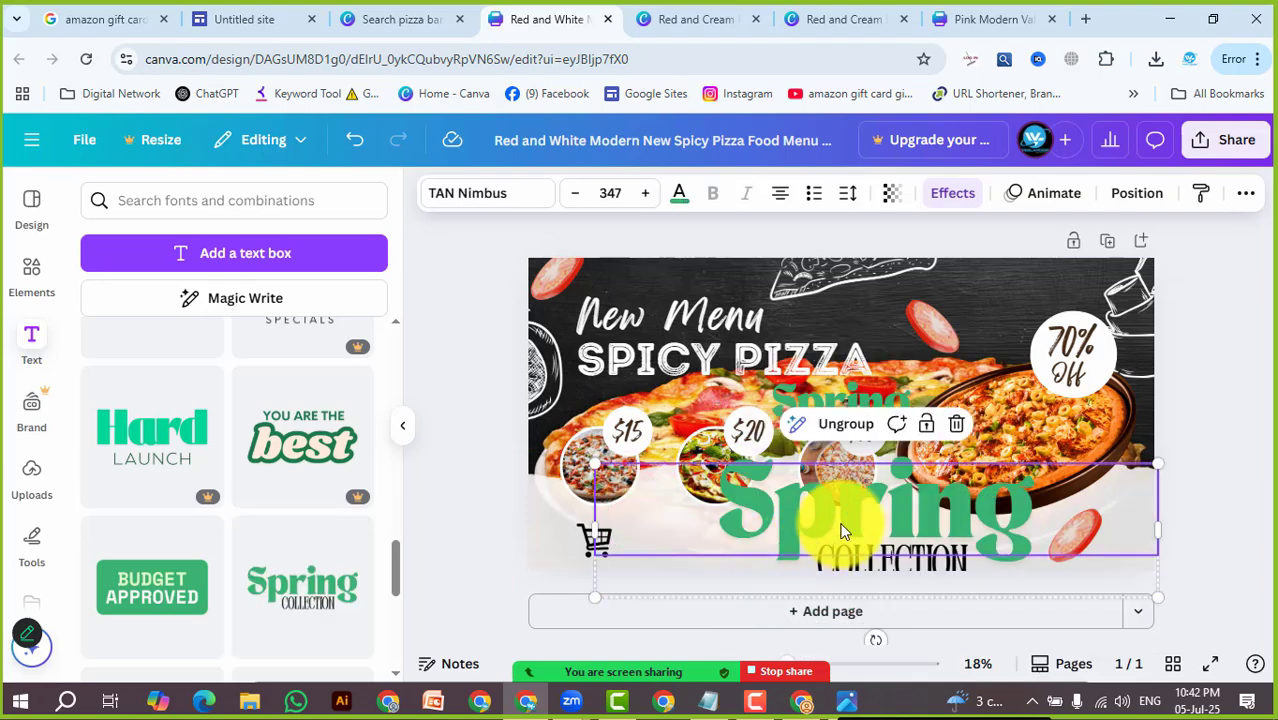
key("Delete")
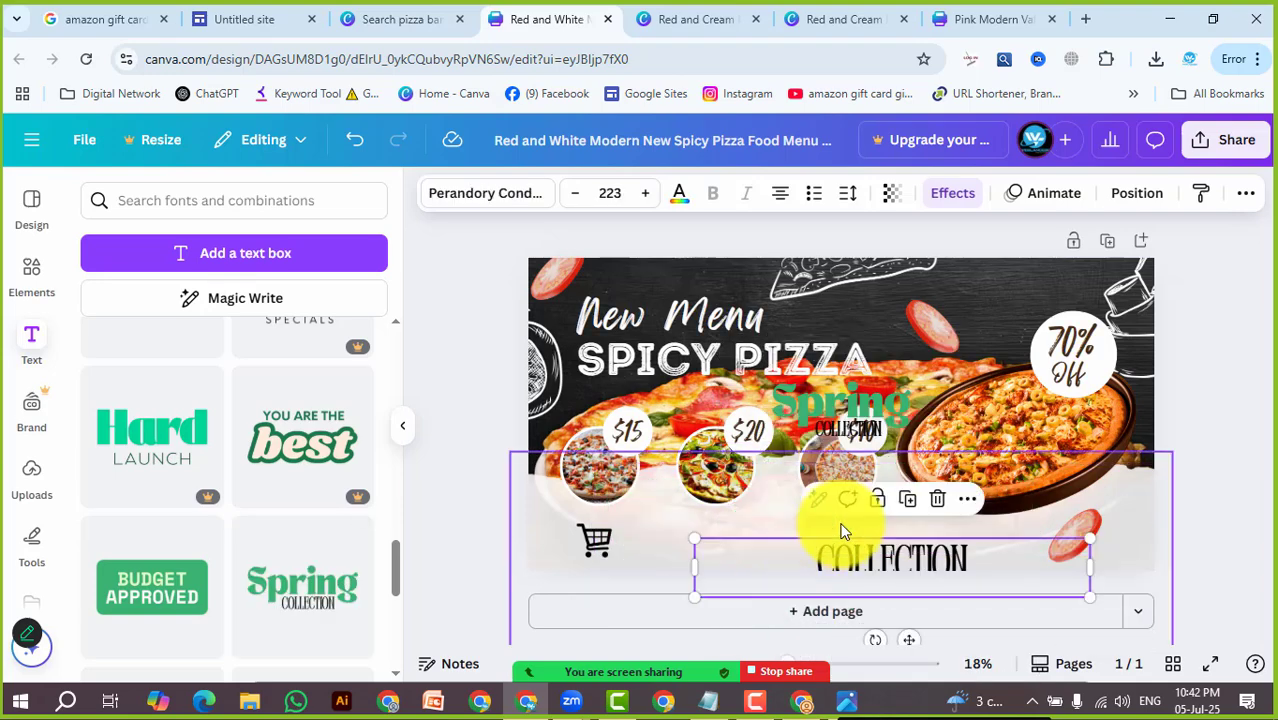
double_click(852, 562)
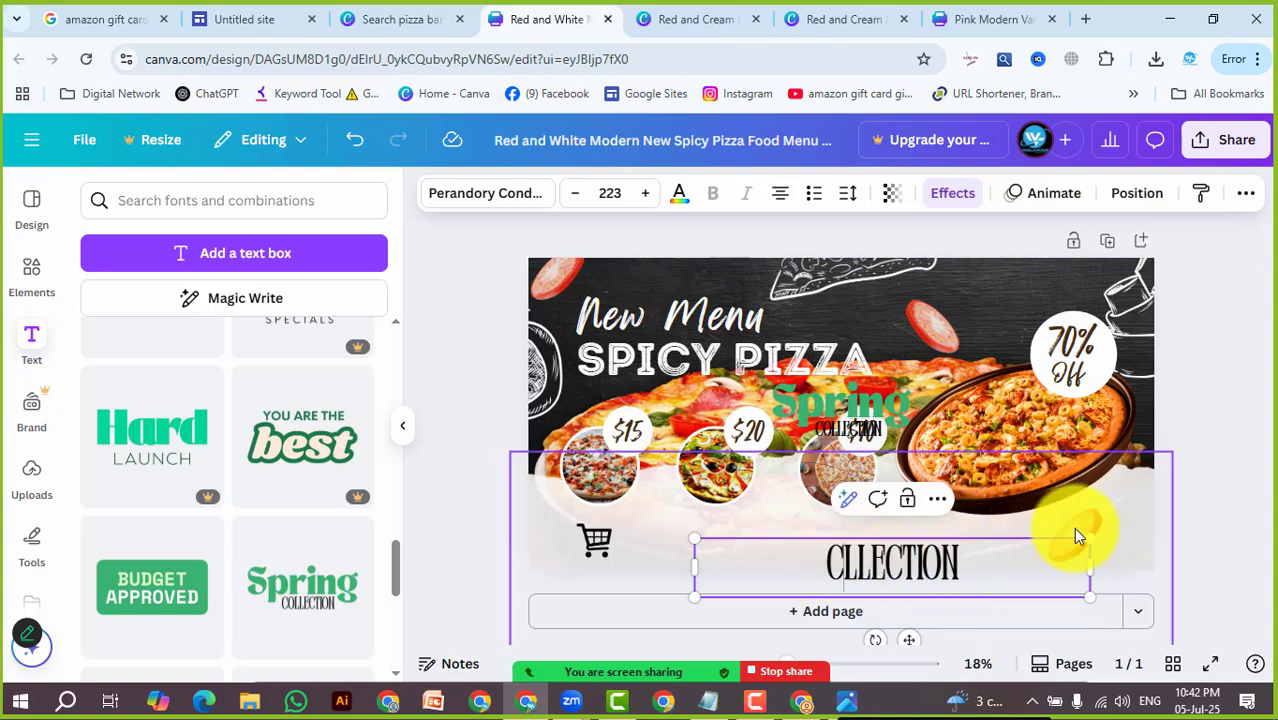
left_click(1139, 495)
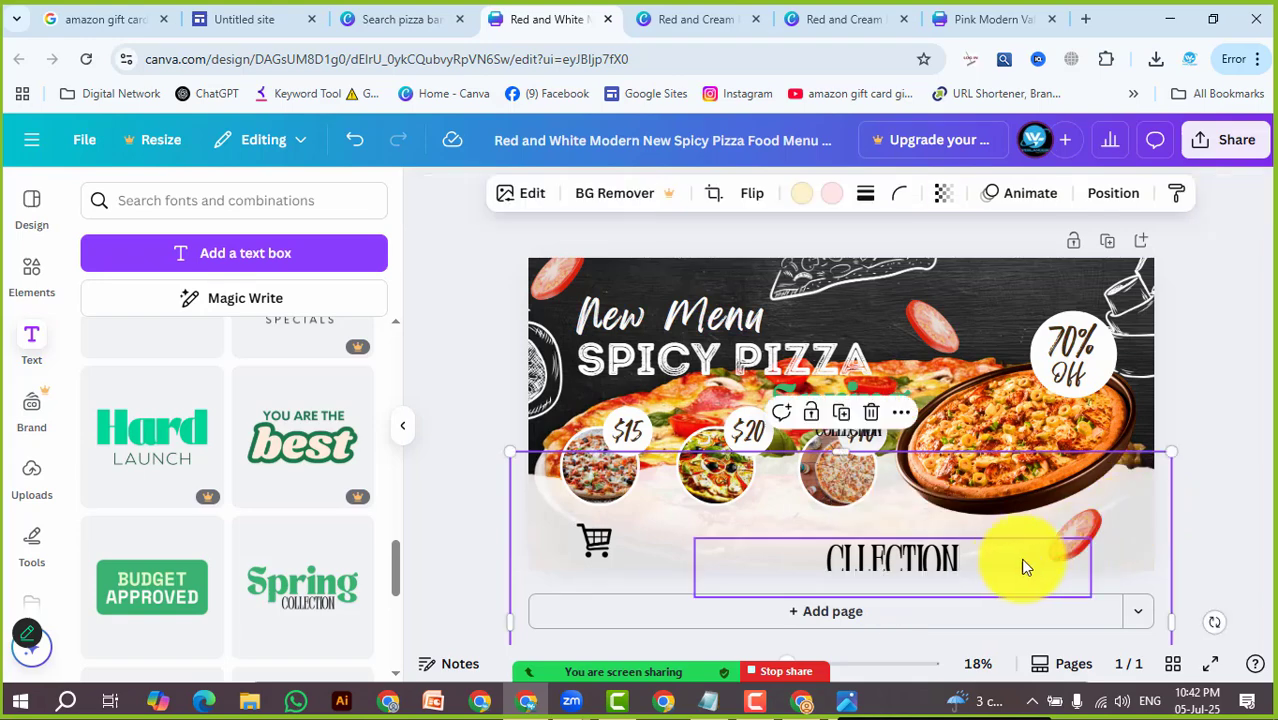
left_click(1002, 562)
key("Delete")
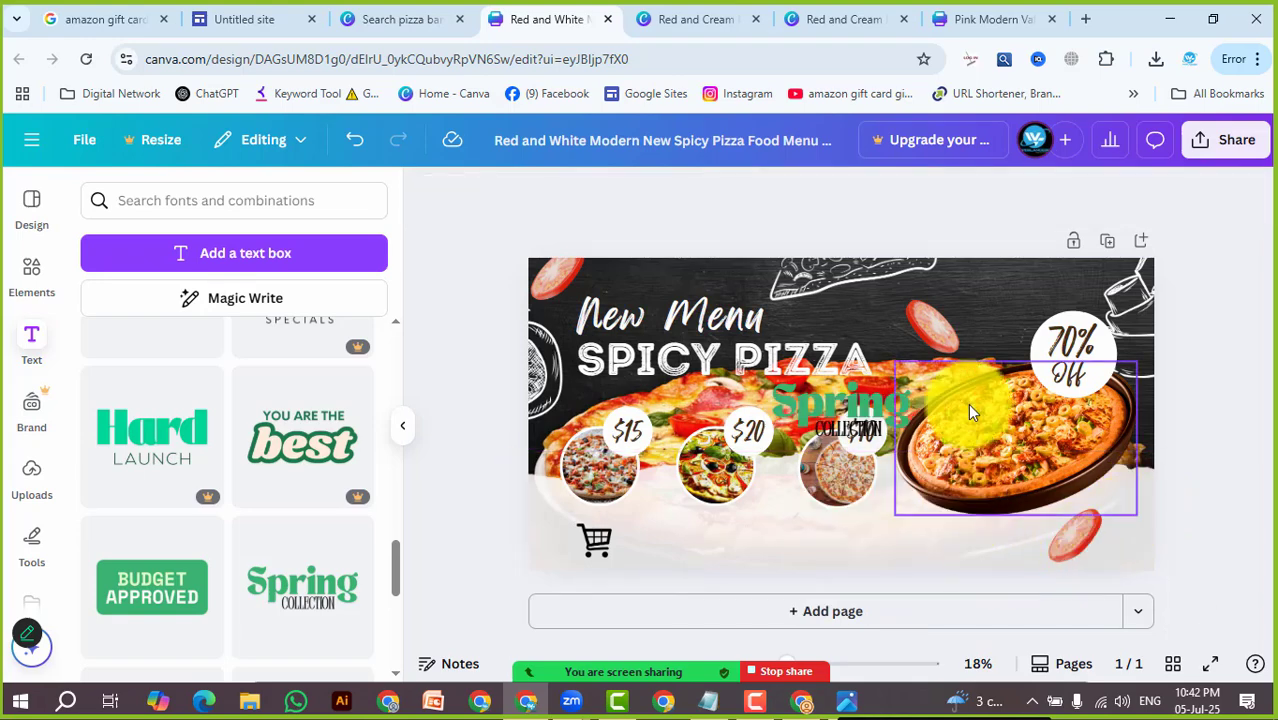
Move the remaining "Spring Collection" text below the circular photos and change its wording to "Order" and "NOW"
left_click(848, 398)
left_click_drag(848, 398, 783, 513)
double_click(789, 521)
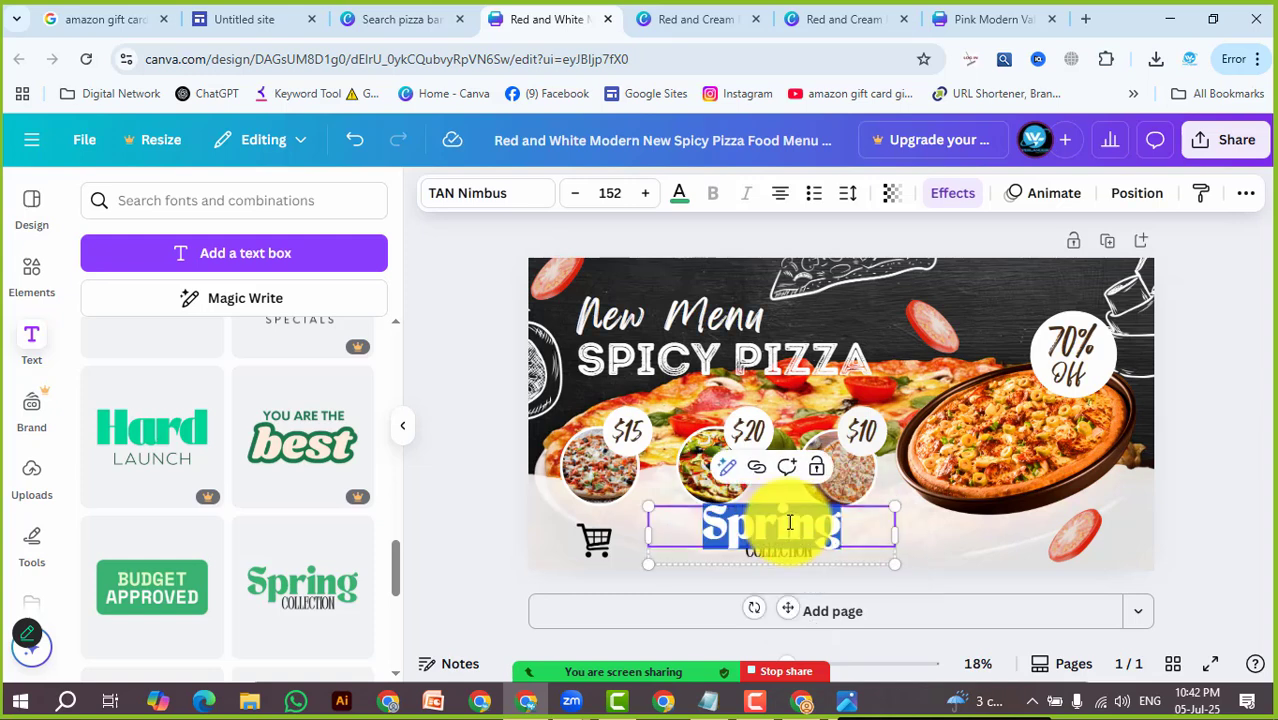
type("Order")
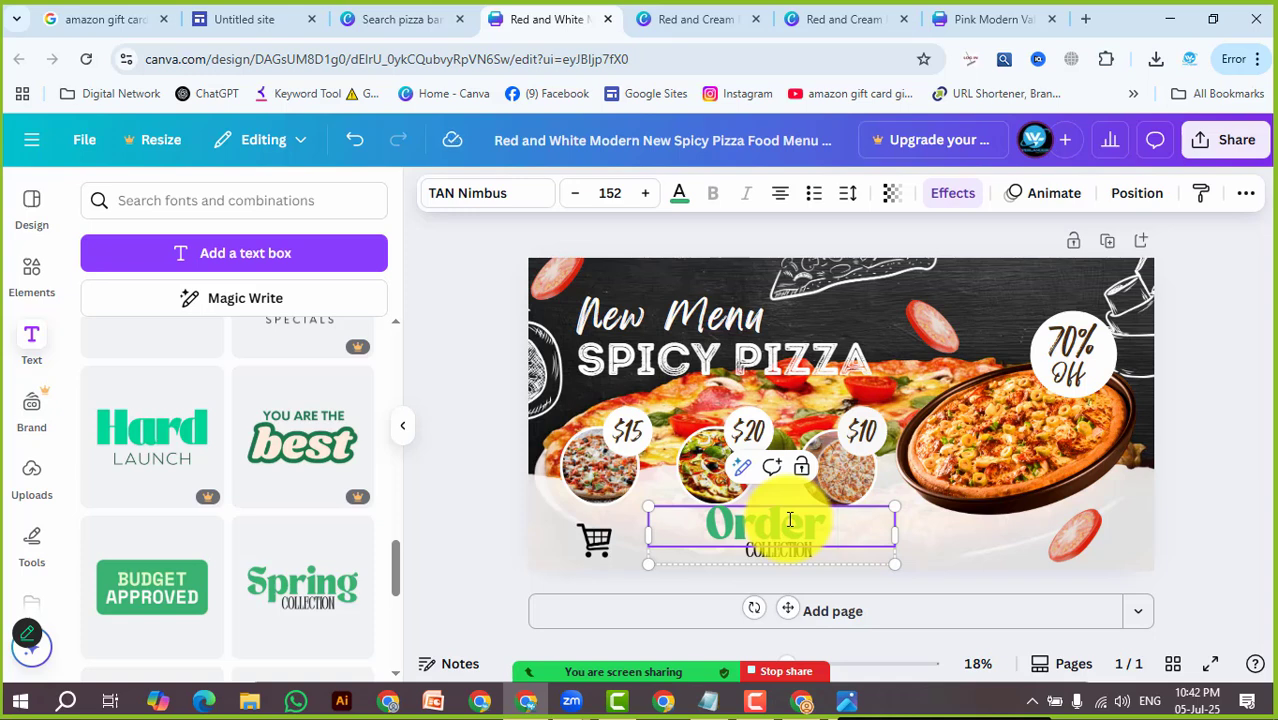
left_click(766, 555)
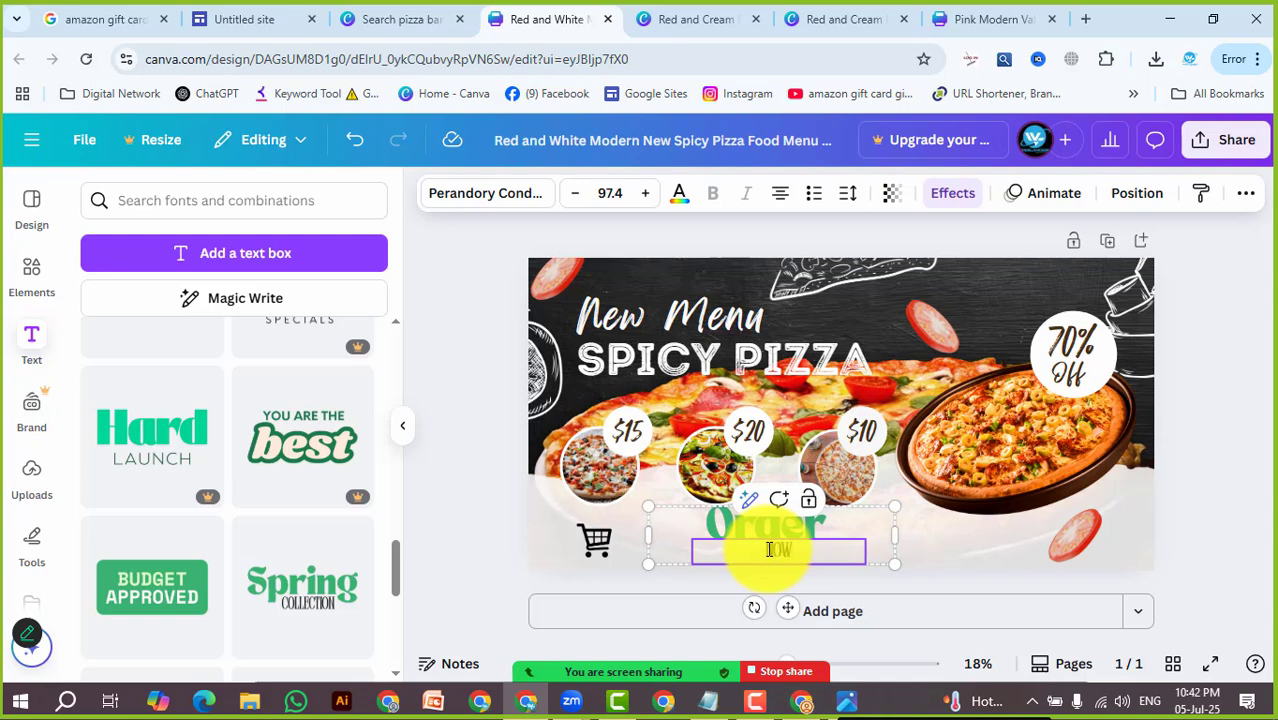
left_click(910, 554)
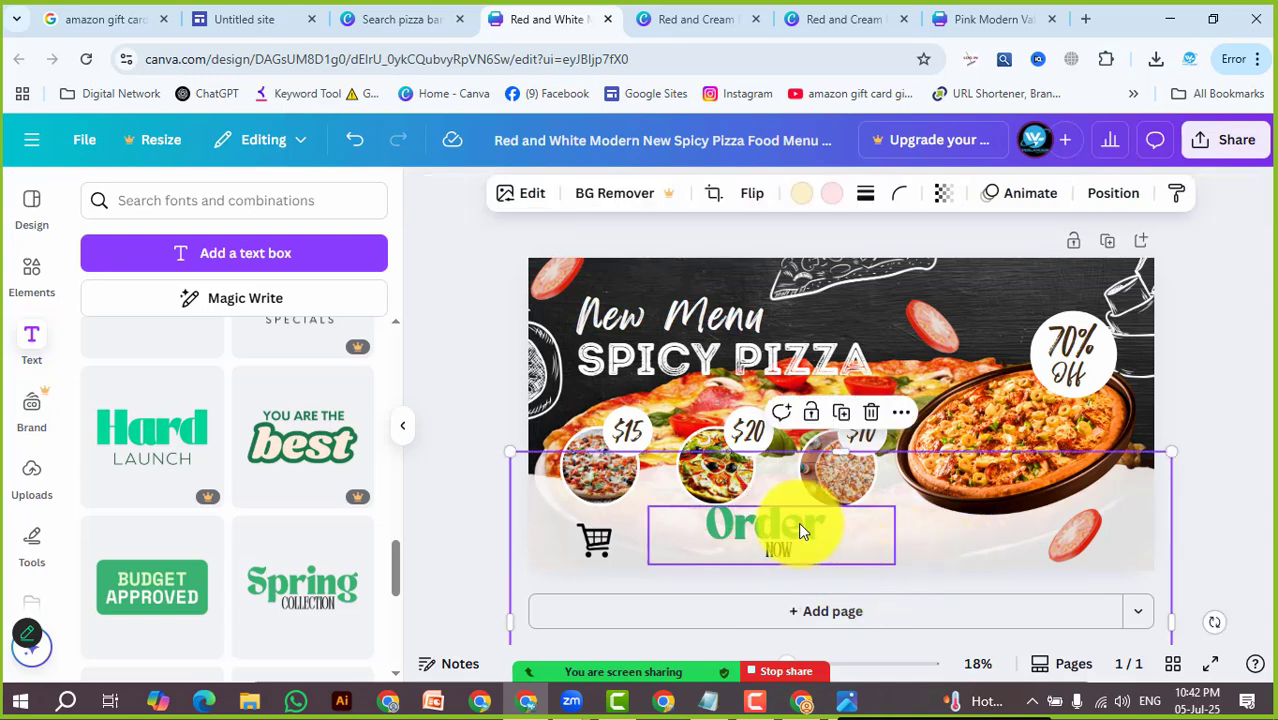
Shrink the "Order NOW" text group and place it directly beside the shopping cart graphic
left_click_drag(798, 530, 705, 550)
left_click(878, 527)
left_click(733, 546)
left_click(744, 551)
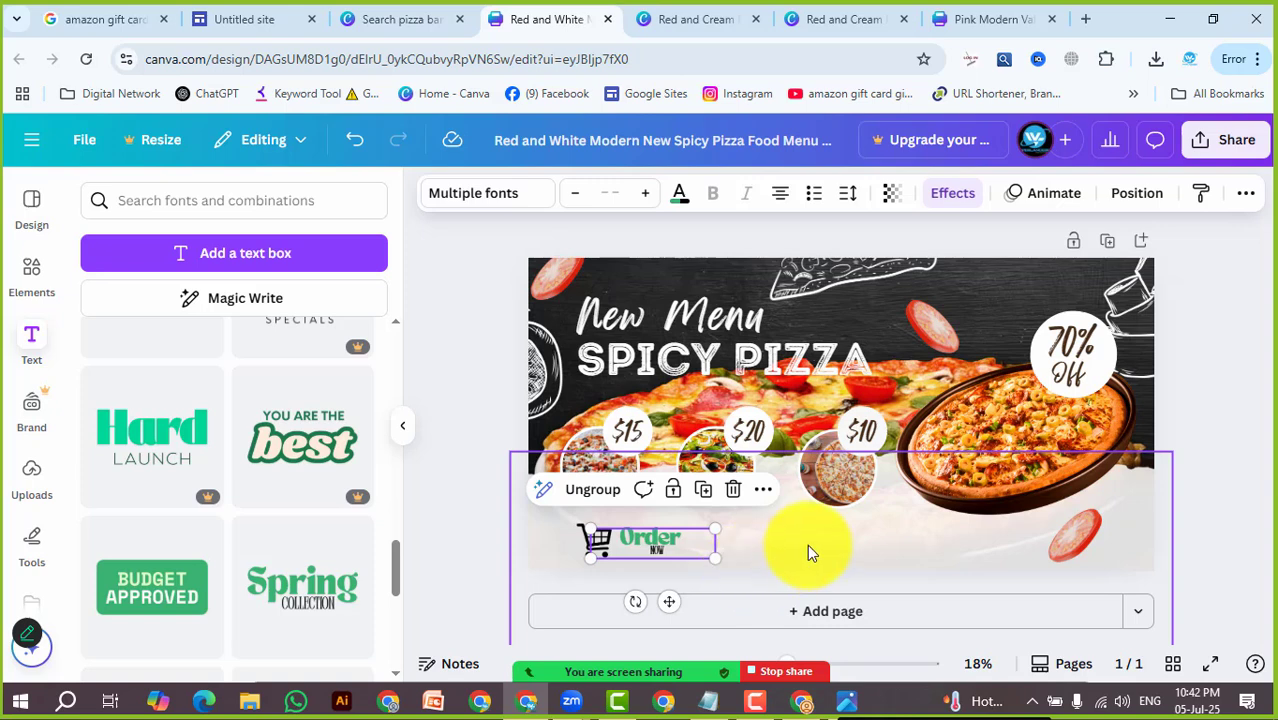
left_click(730, 547)
left_click(680, 535)
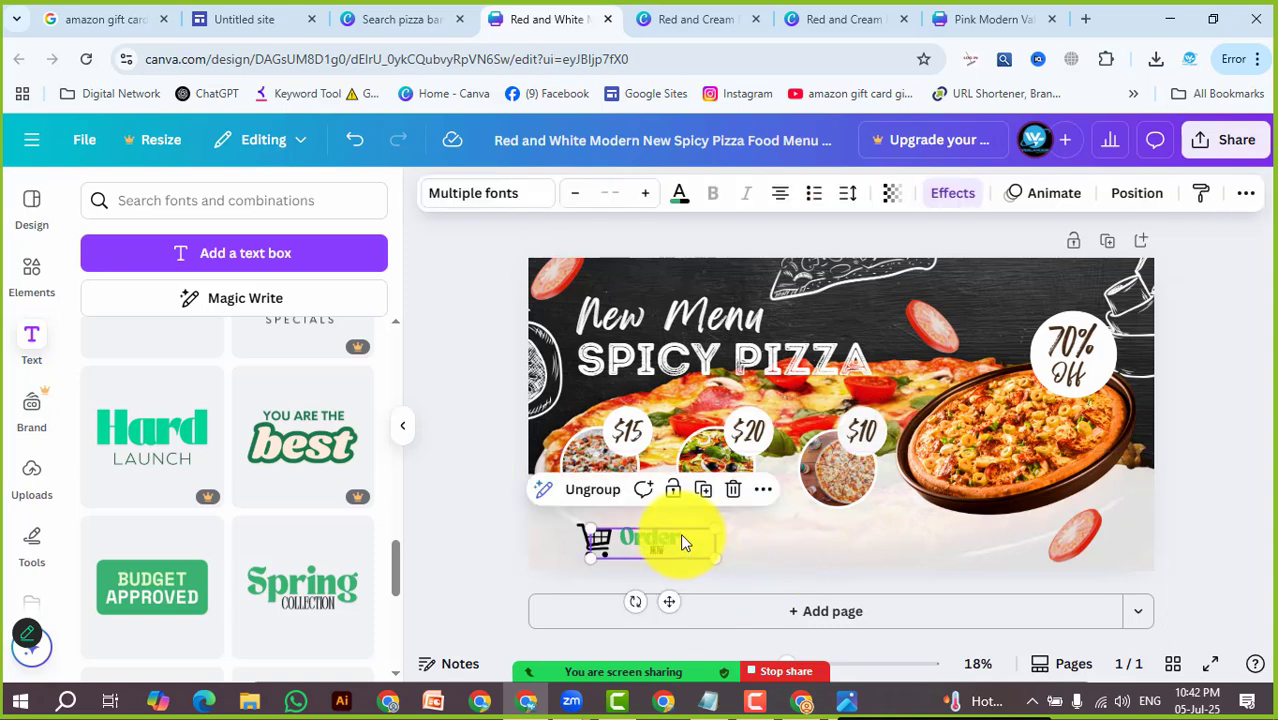
key("Left")
key("Left")
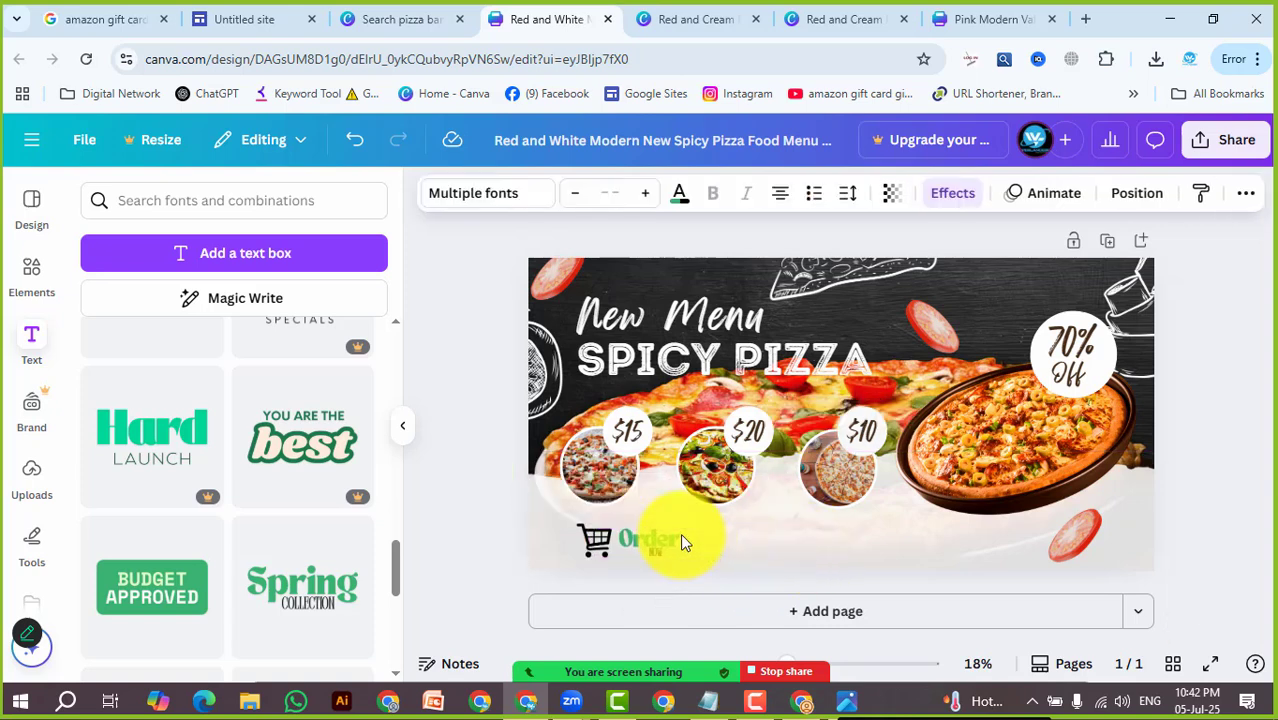
left_click(875, 585)
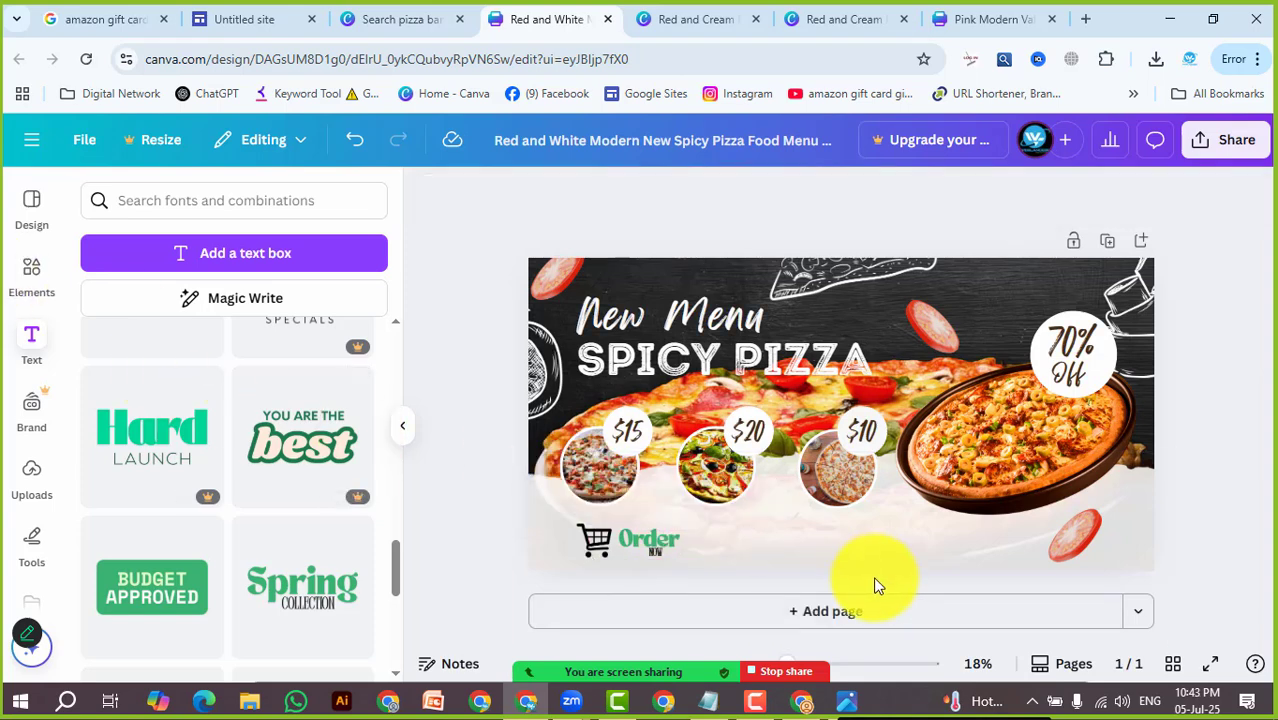
Download the finished pizza banner as a PNG file at size 1
left_click(1226, 140)
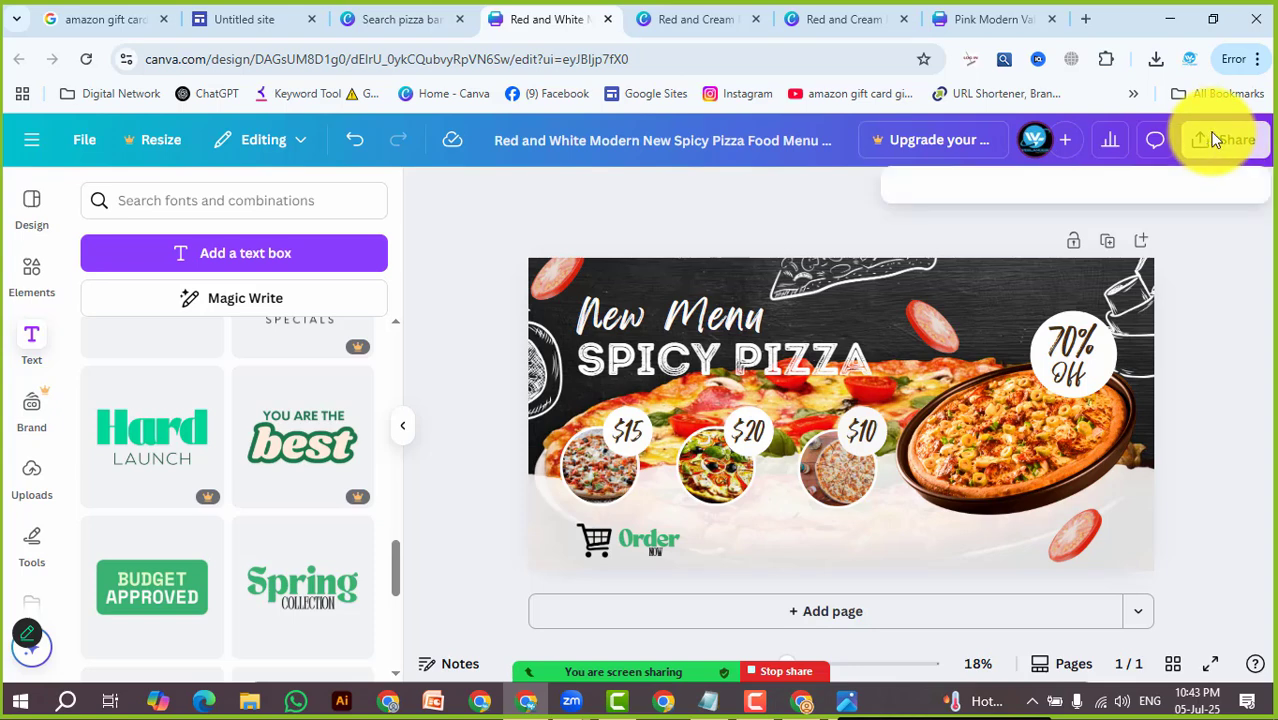
left_click(955, 527)
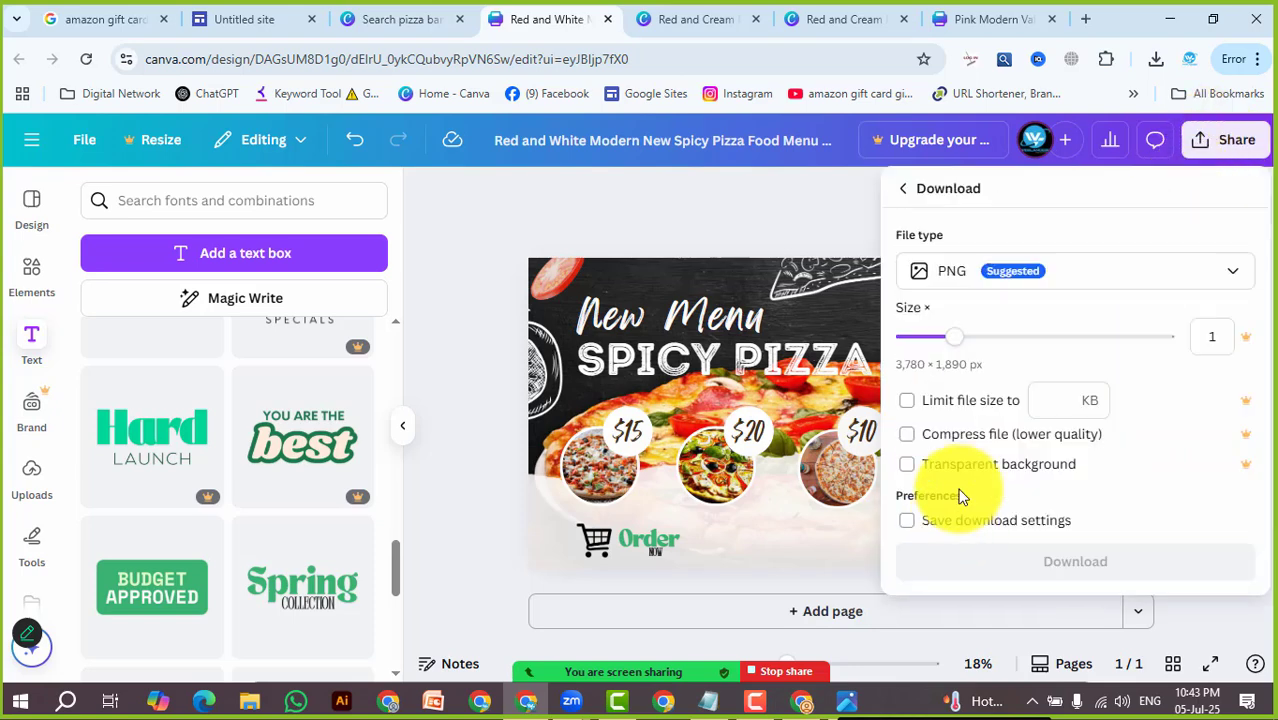
left_click(1010, 575)
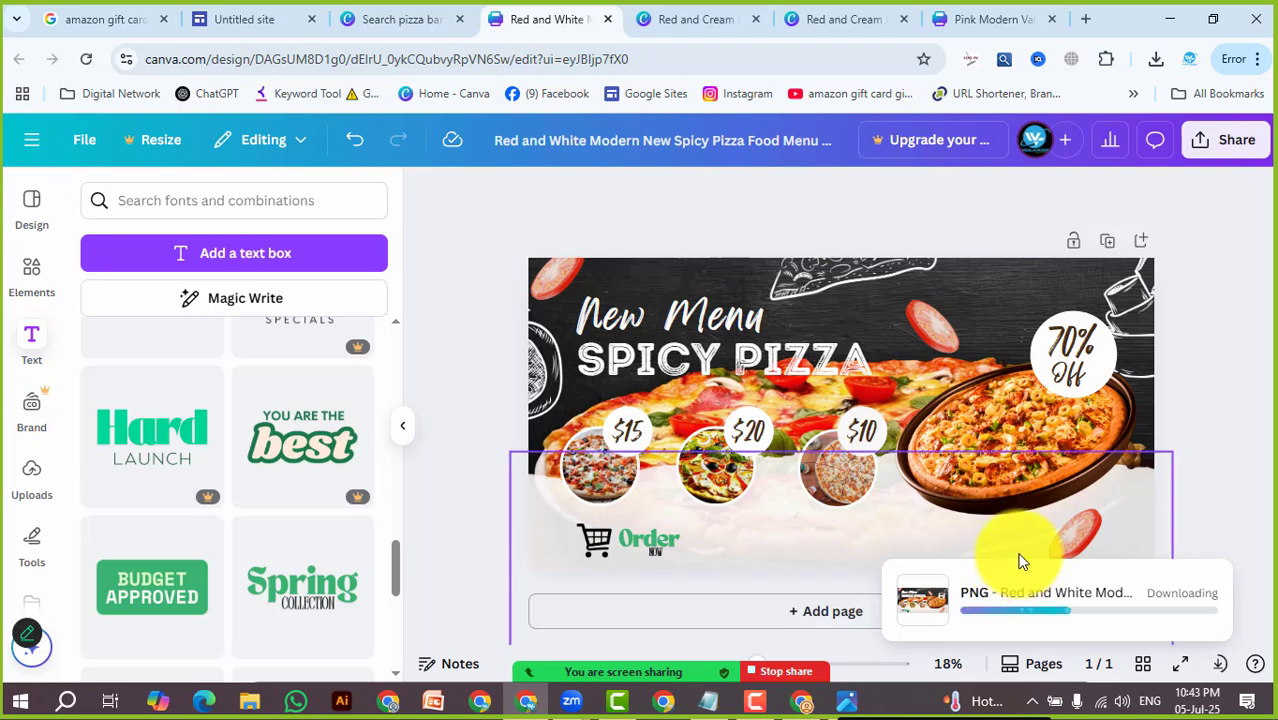
Switch to Google Sites and replace the site header image by uploading "Red and White Modern New Spicy Pizza Food Menu Banner" from Downloads
left_click(230, 17)
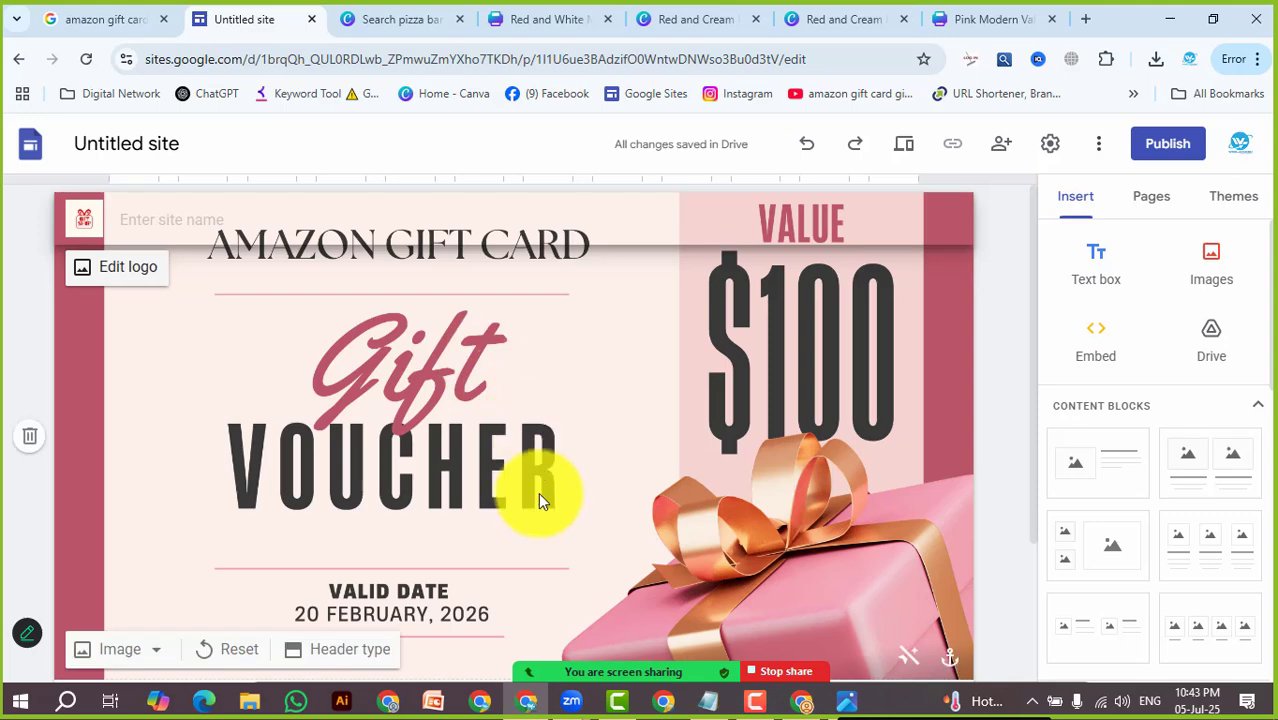
scroll(538, 492, "down", 2)
left_click(146, 459)
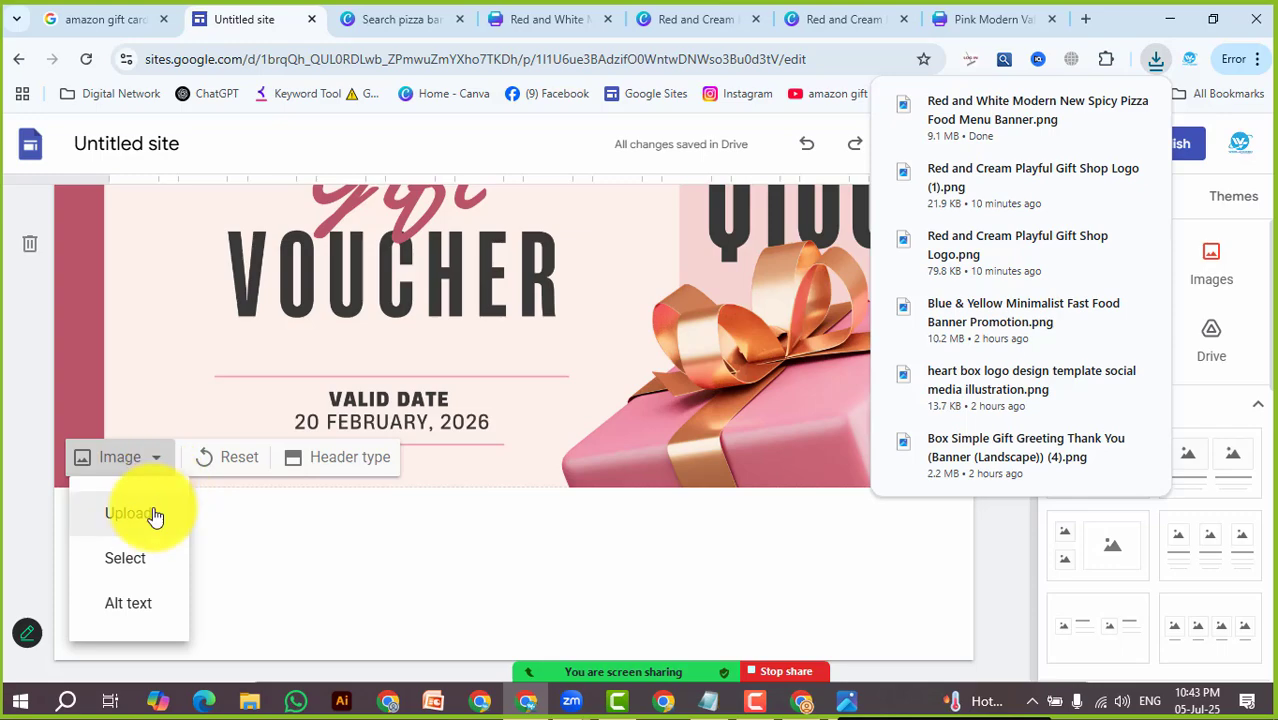
left_click(151, 510)
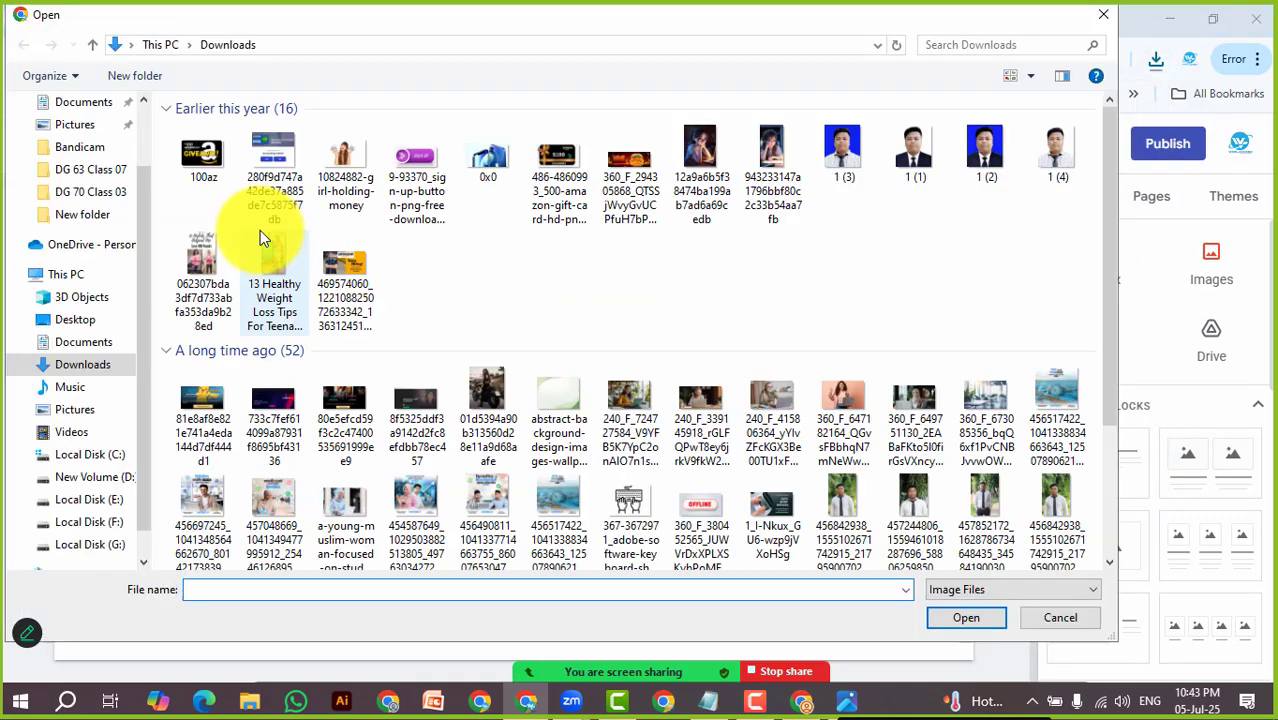
left_click(218, 181)
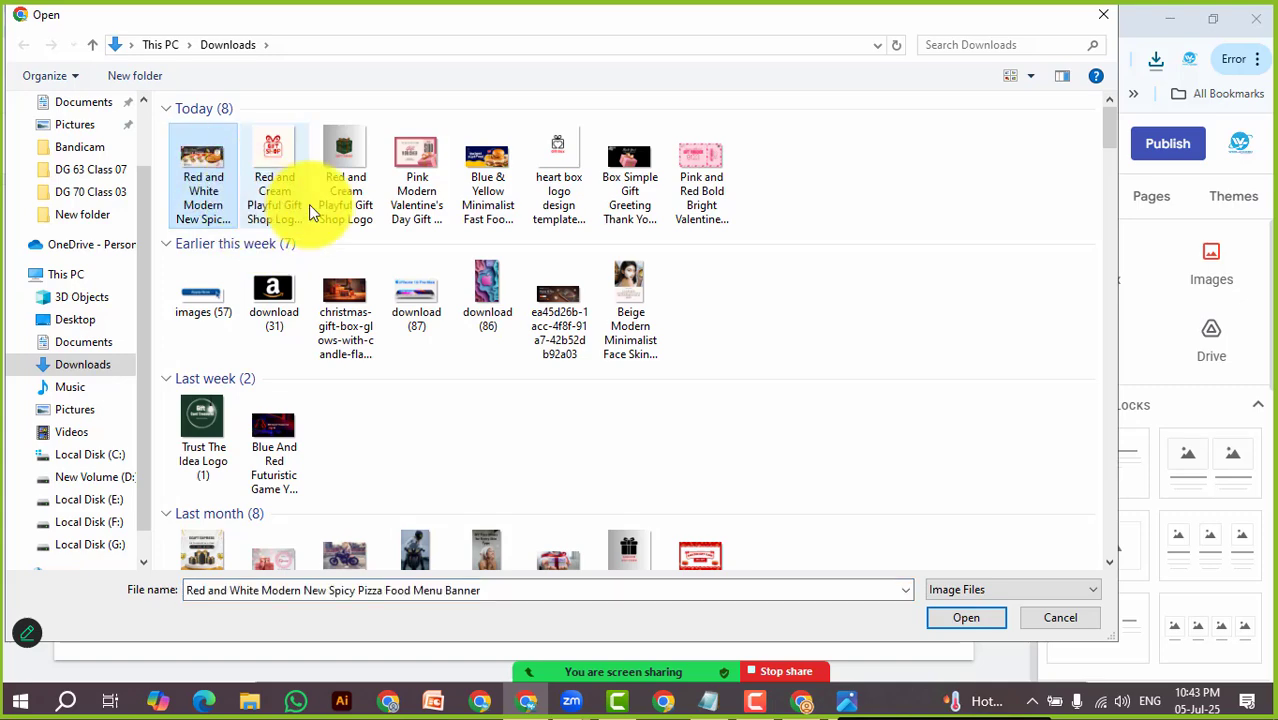
left_click(975, 619)
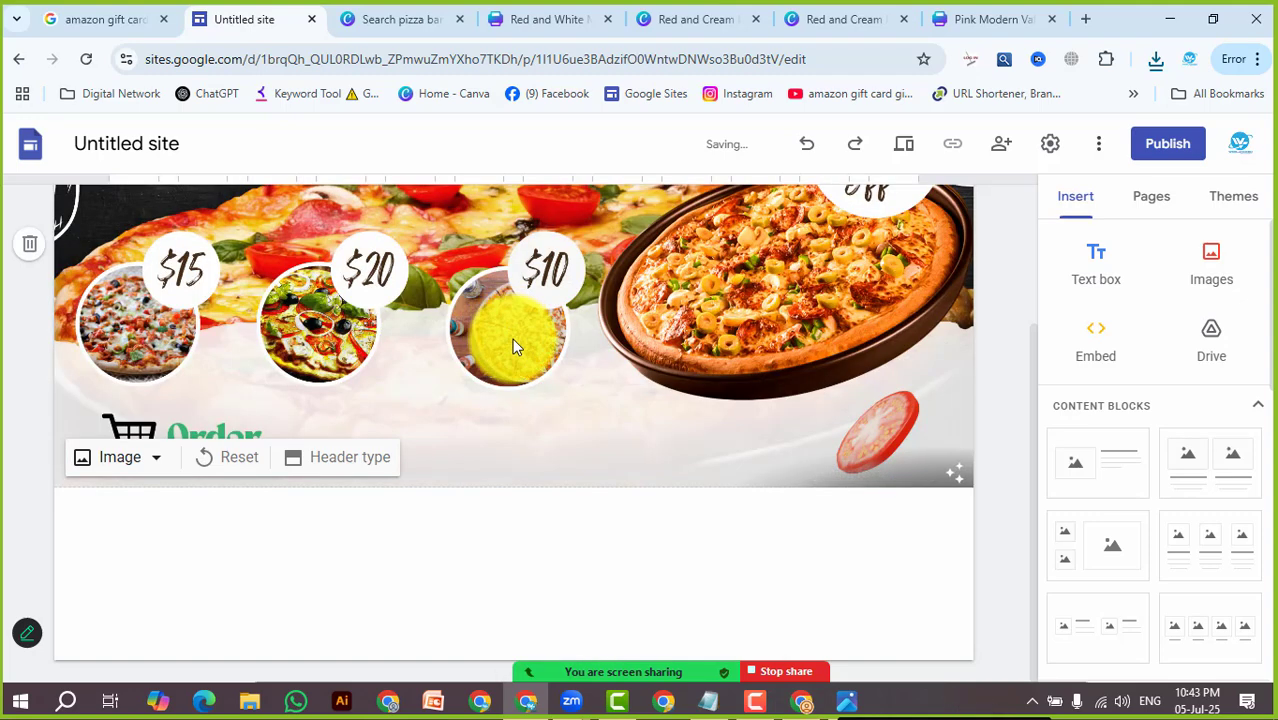
scroll(1008, 430, "up", 2)
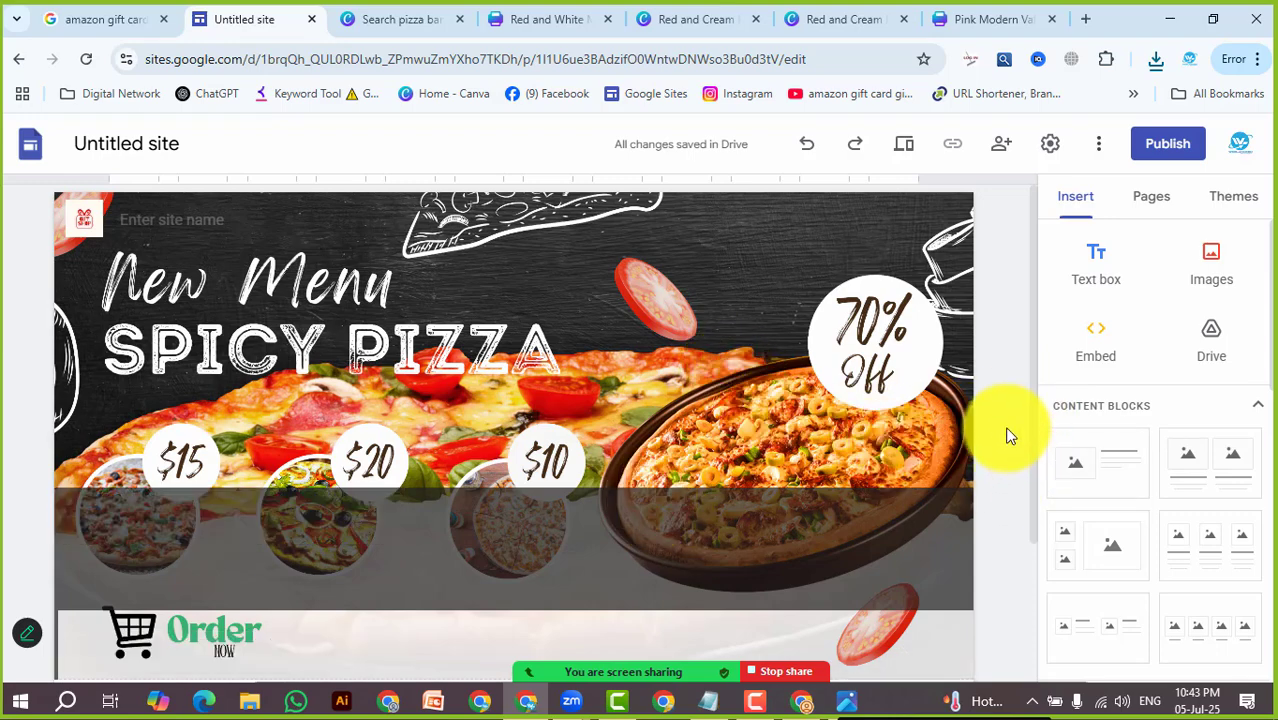
scroll(595, 330, "down", 2)
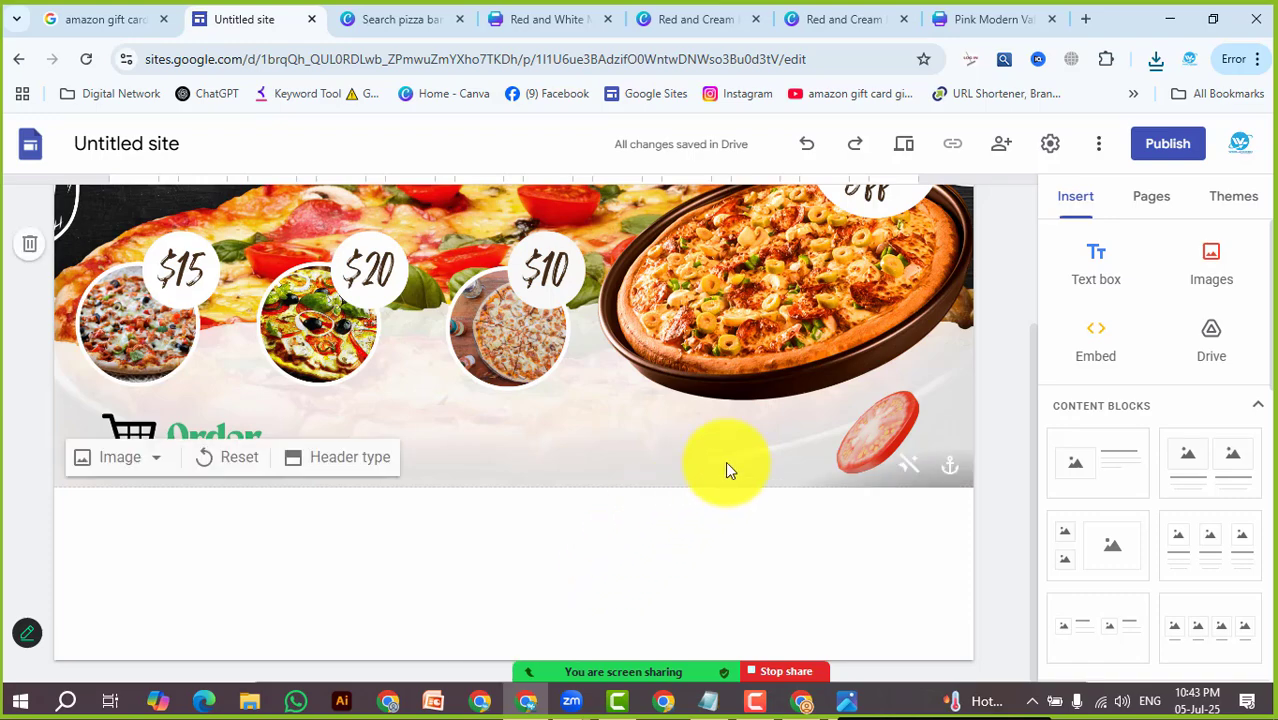
left_click_drag(1030, 390, 1074, 272)
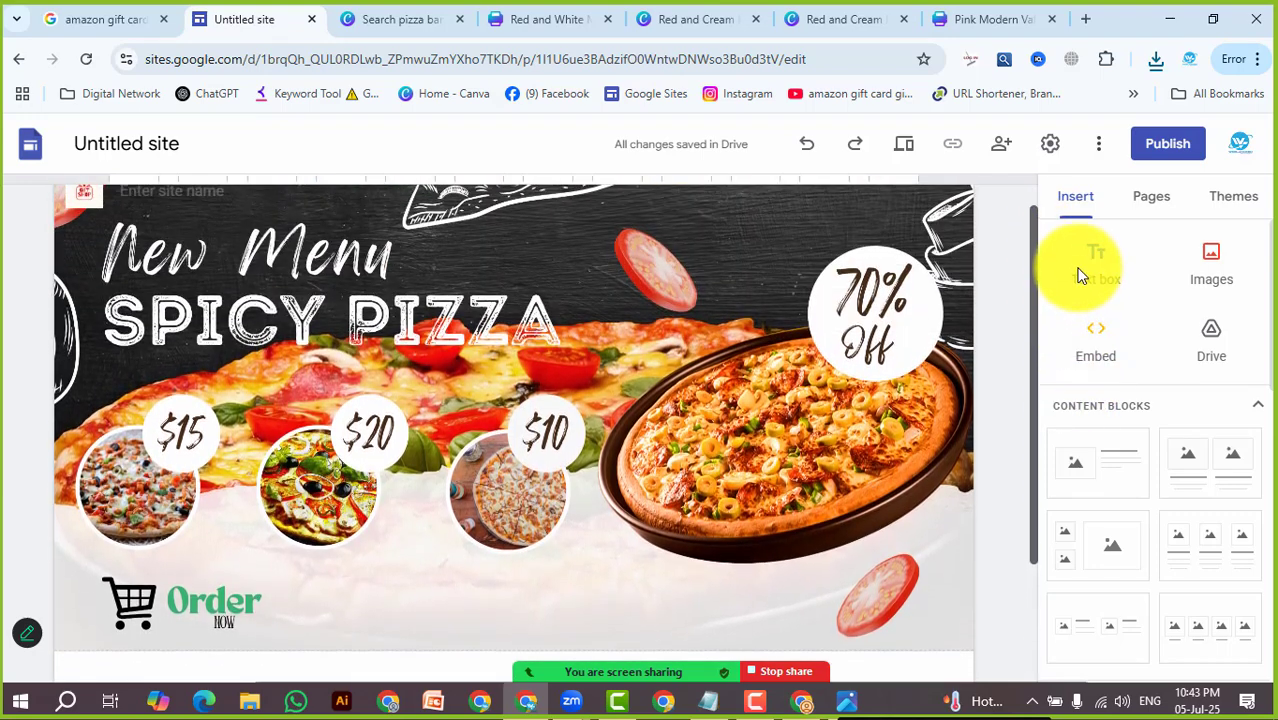
left_click_drag(1087, 321, 1084, 433)
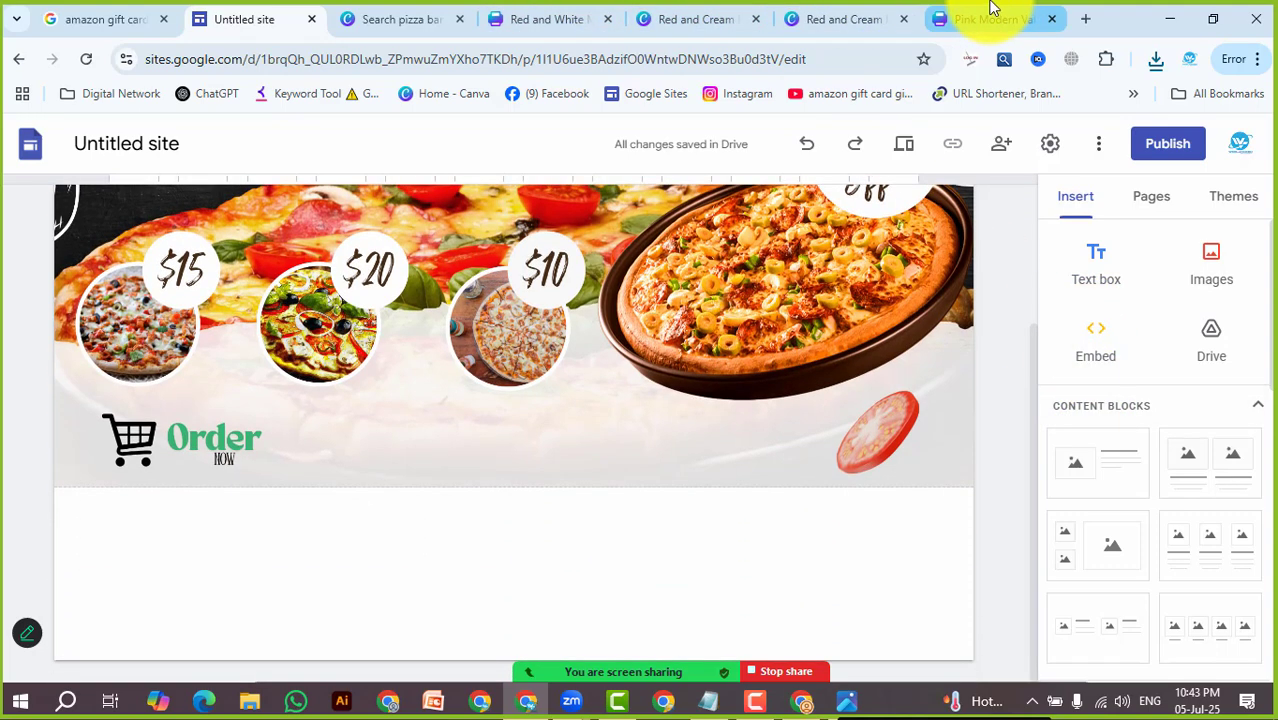
Return to the Canva template search, close the open pizza template preview, and search the templates for "burgger"
left_click(90, 10)
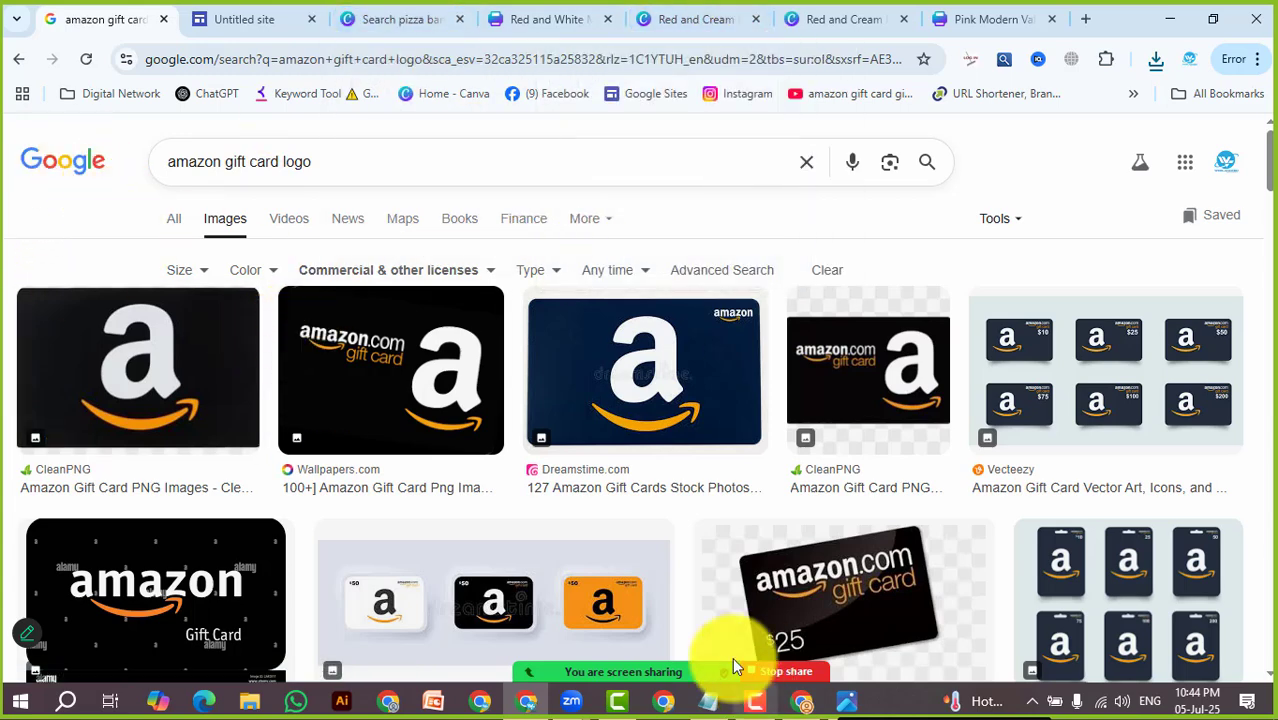
left_click(435, 16)
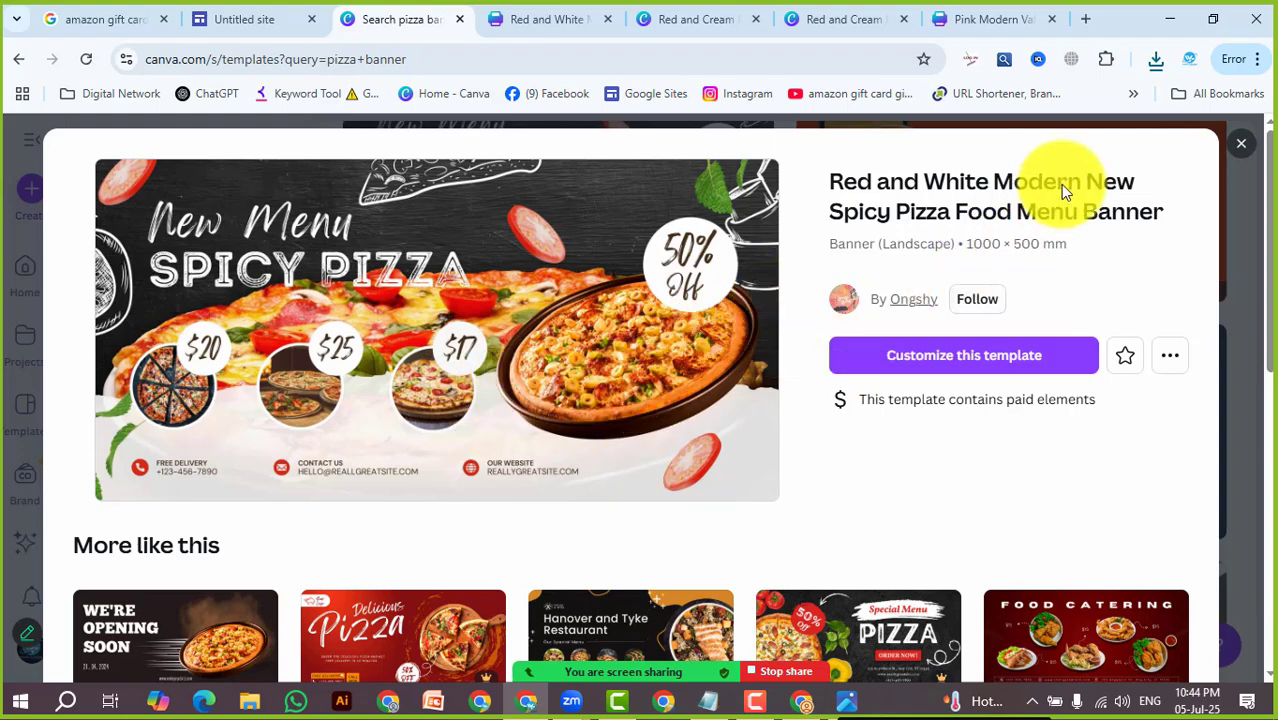
left_click(1232, 145)
scroll(770, 528, "down", 3)
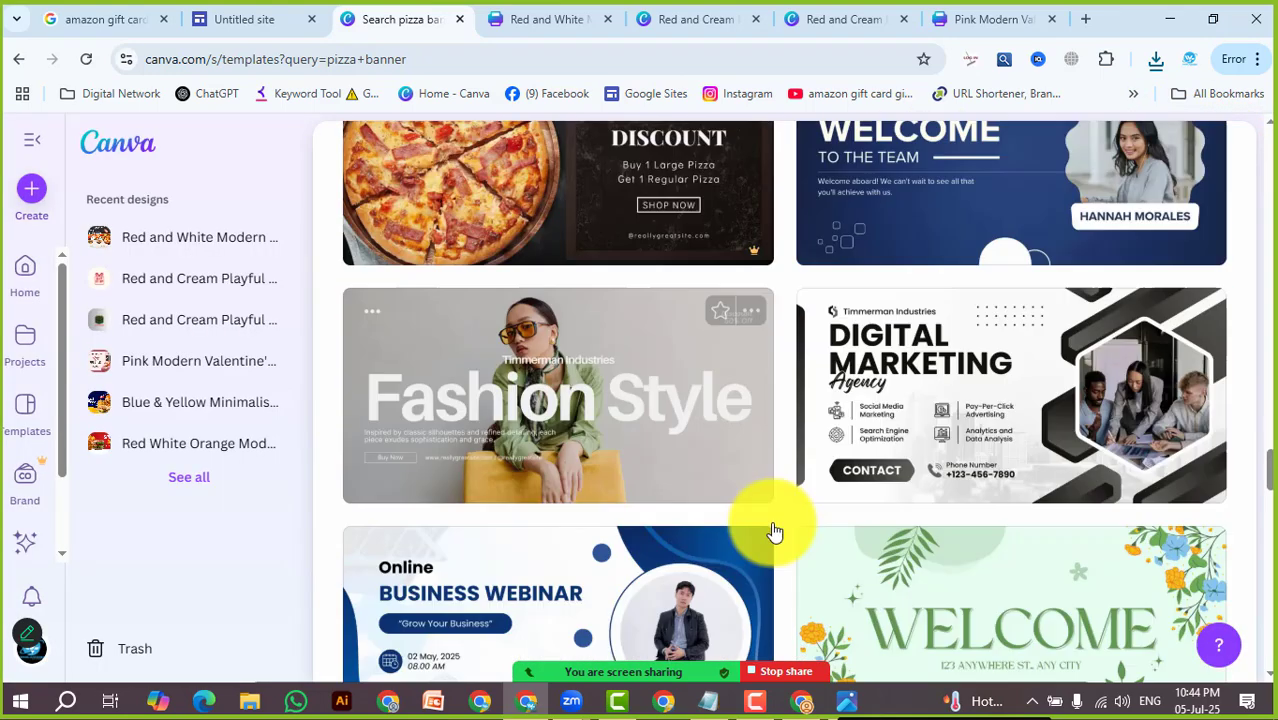
left_click_drag(1268, 477, 1221, 100)
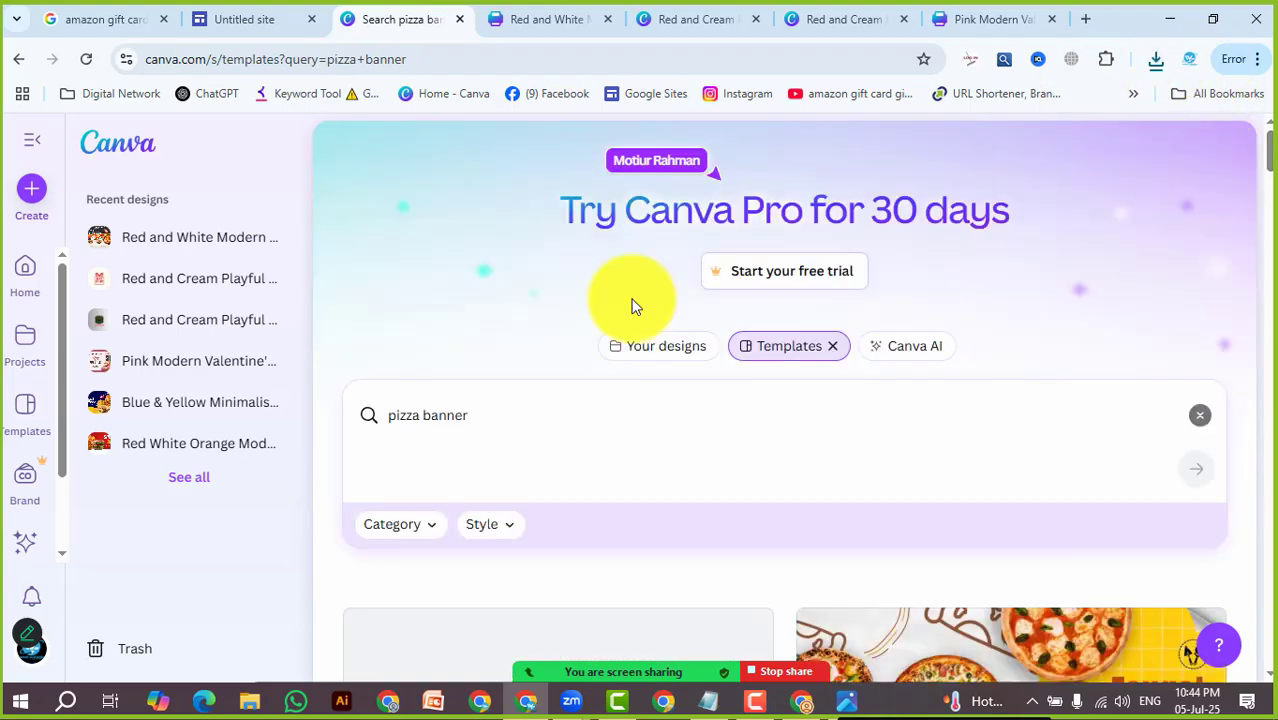
left_click_drag(542, 416, 241, 408)
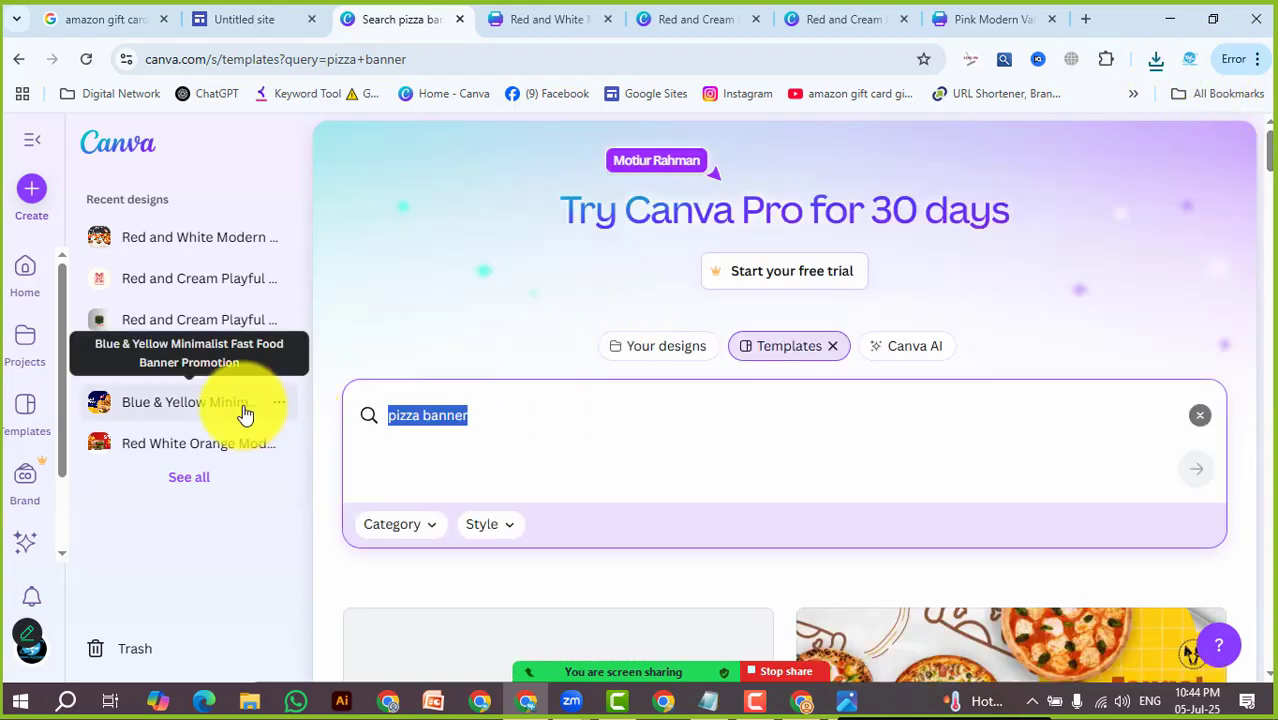
type("burgger")
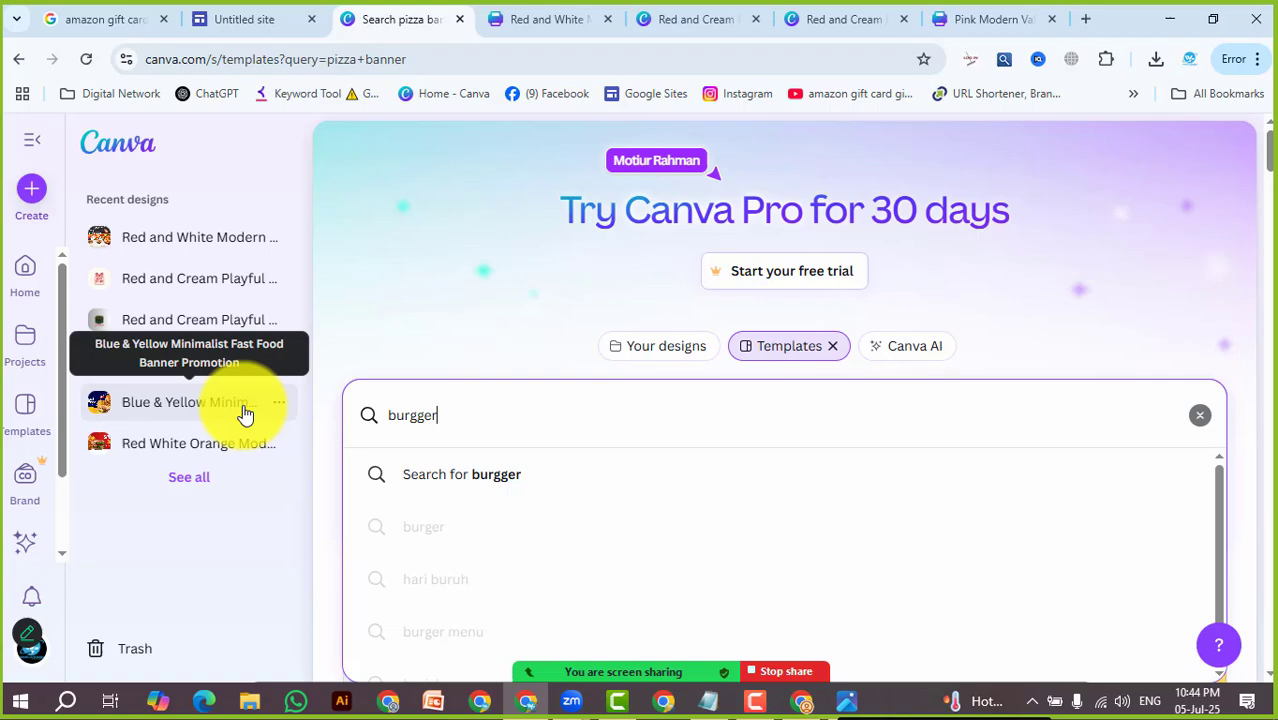
key("Return")
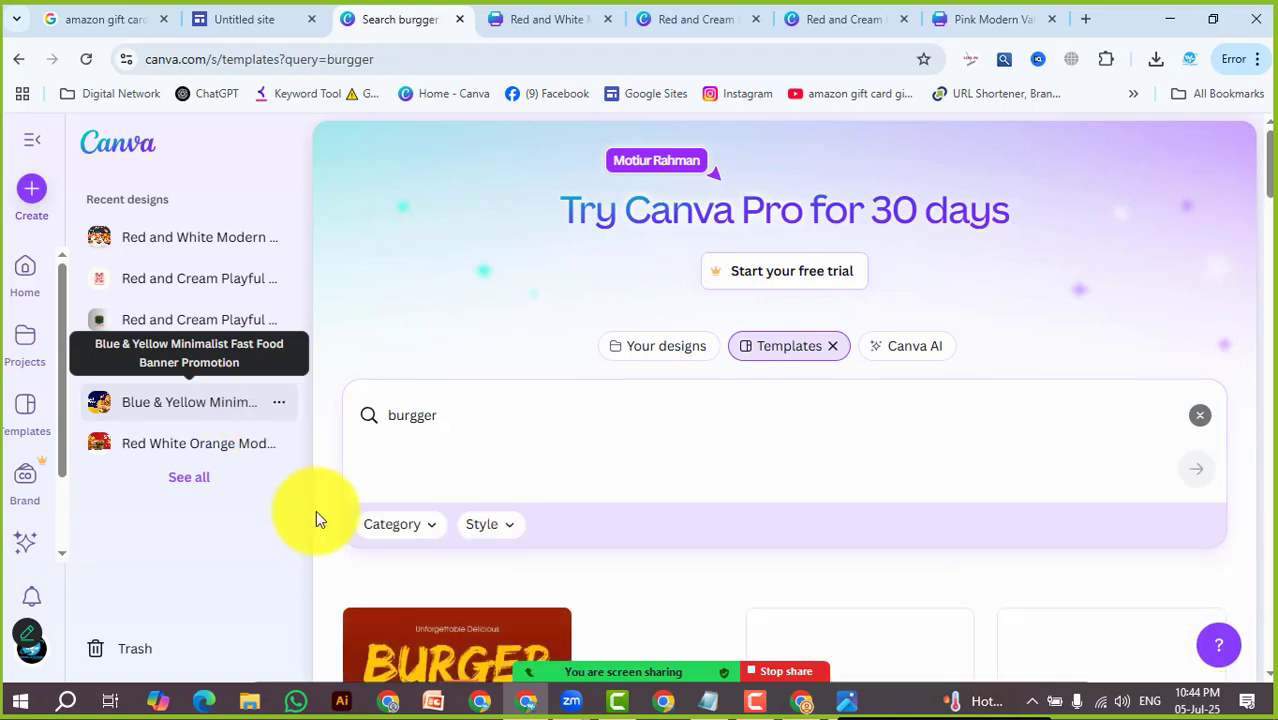
Open the "Black Brown Creative Delicious Burger Facebook Post" template for customizing
scroll(810, 486, "down", 3)
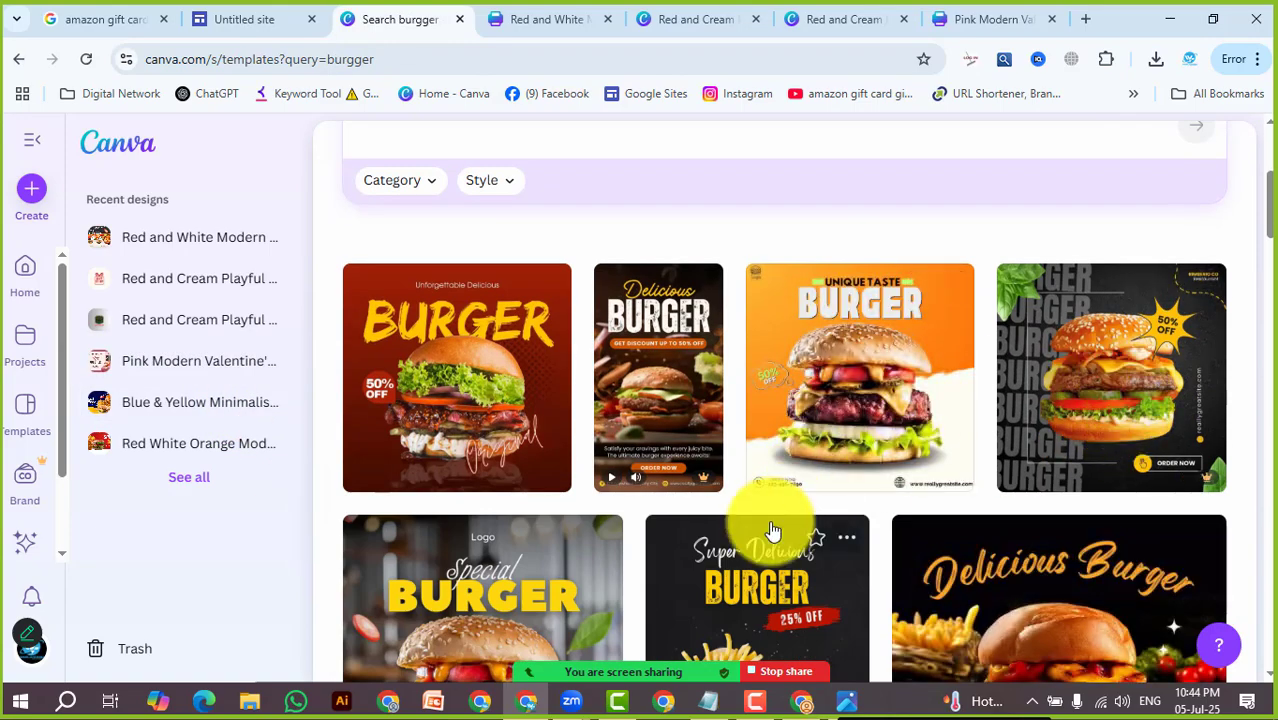
scroll(909, 471, "up", 3)
scroll(909, 471, "down", 5)
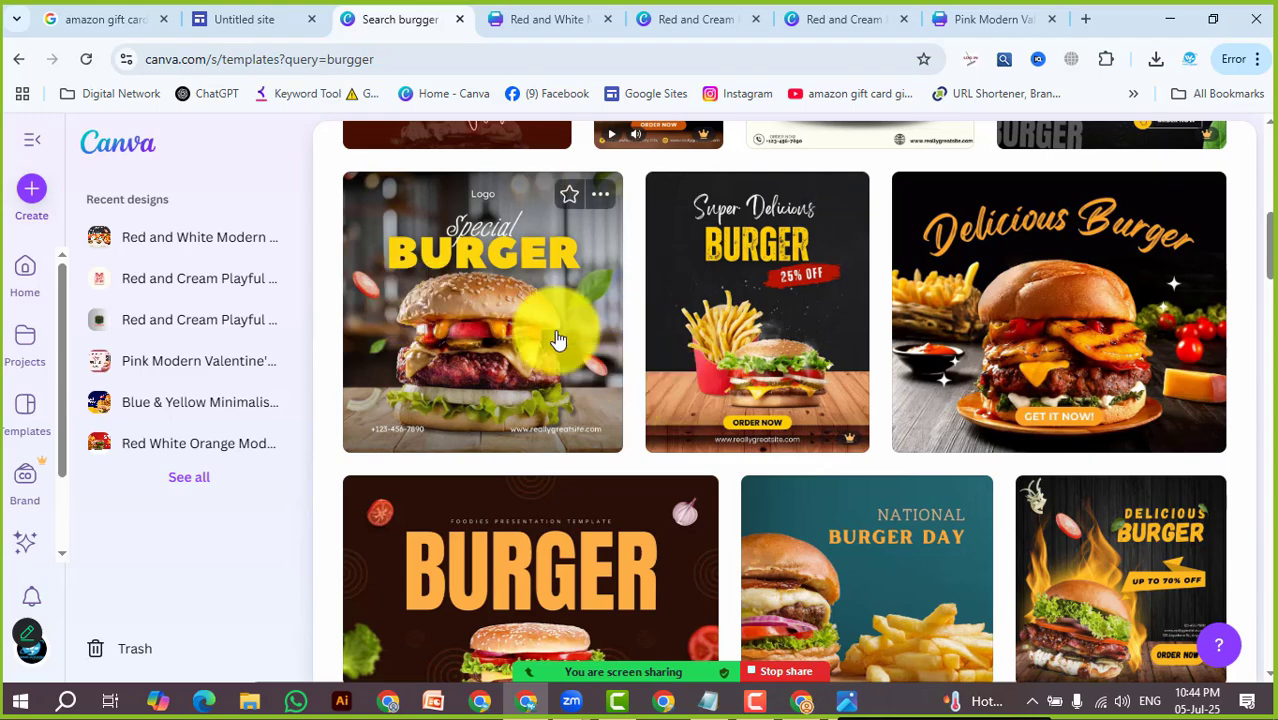
left_click(1084, 344)
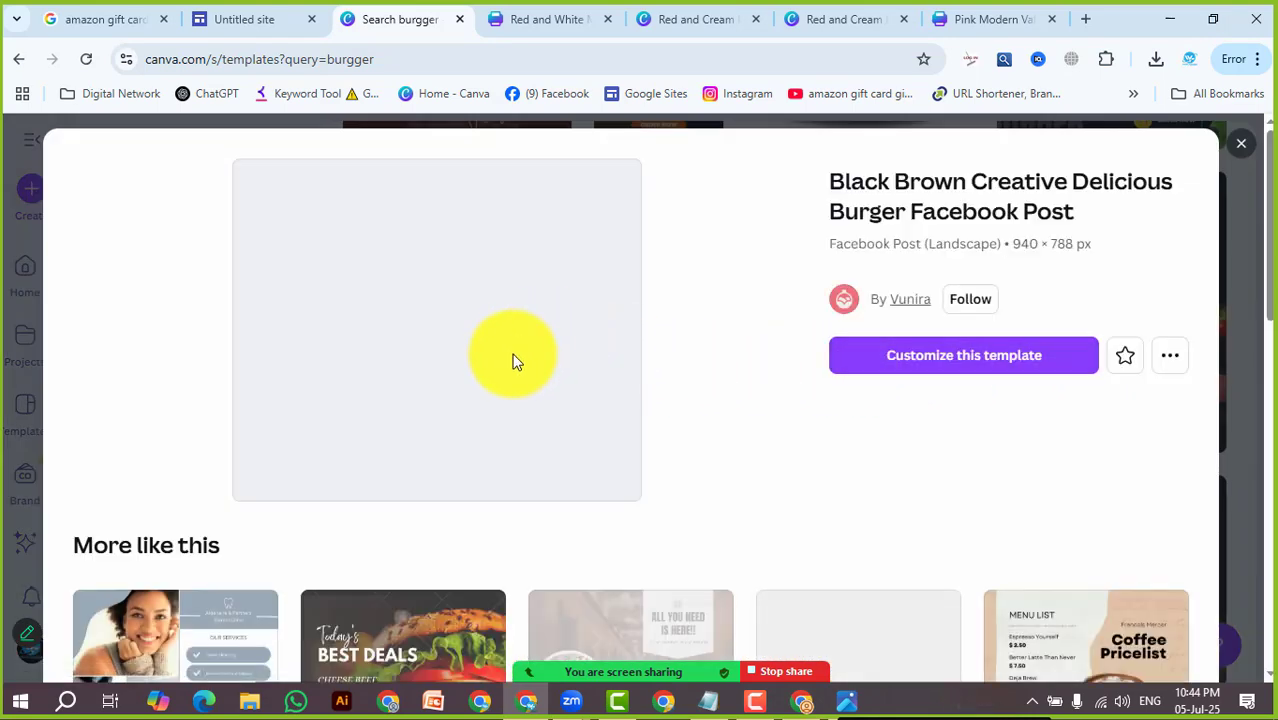
scroll(505, 371, "down", 3)
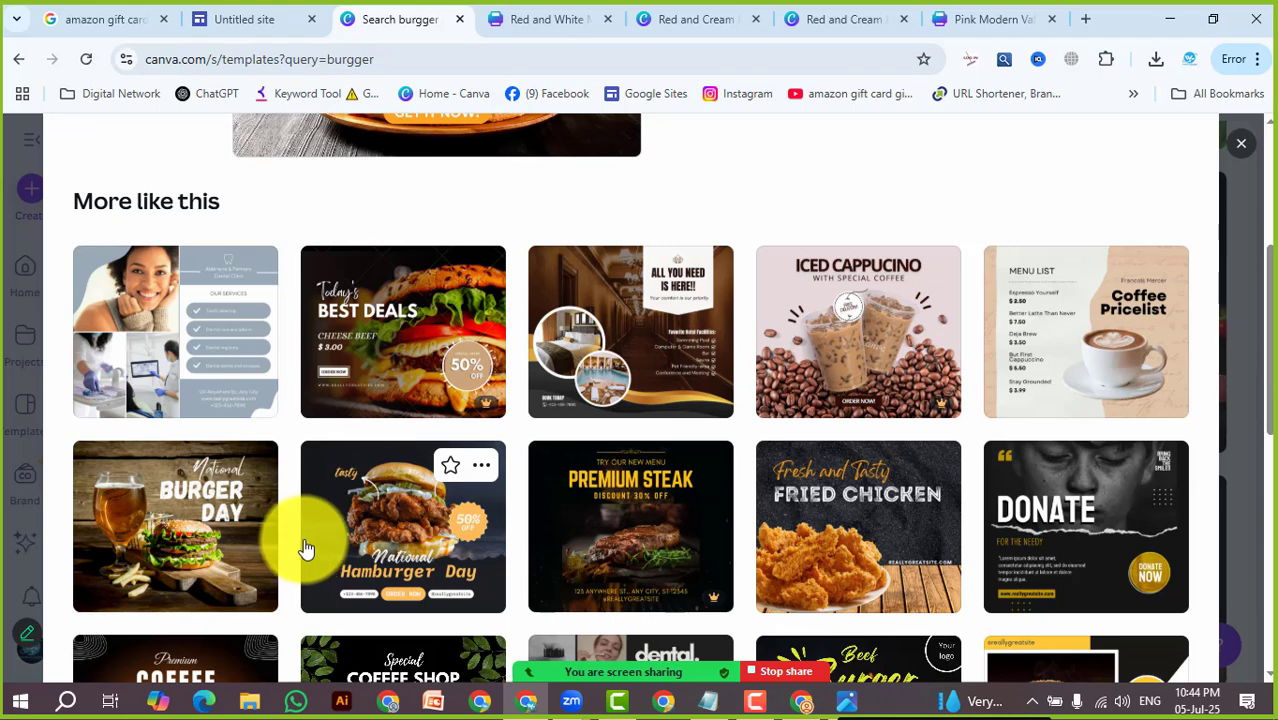
scroll(294, 520, "up", 3)
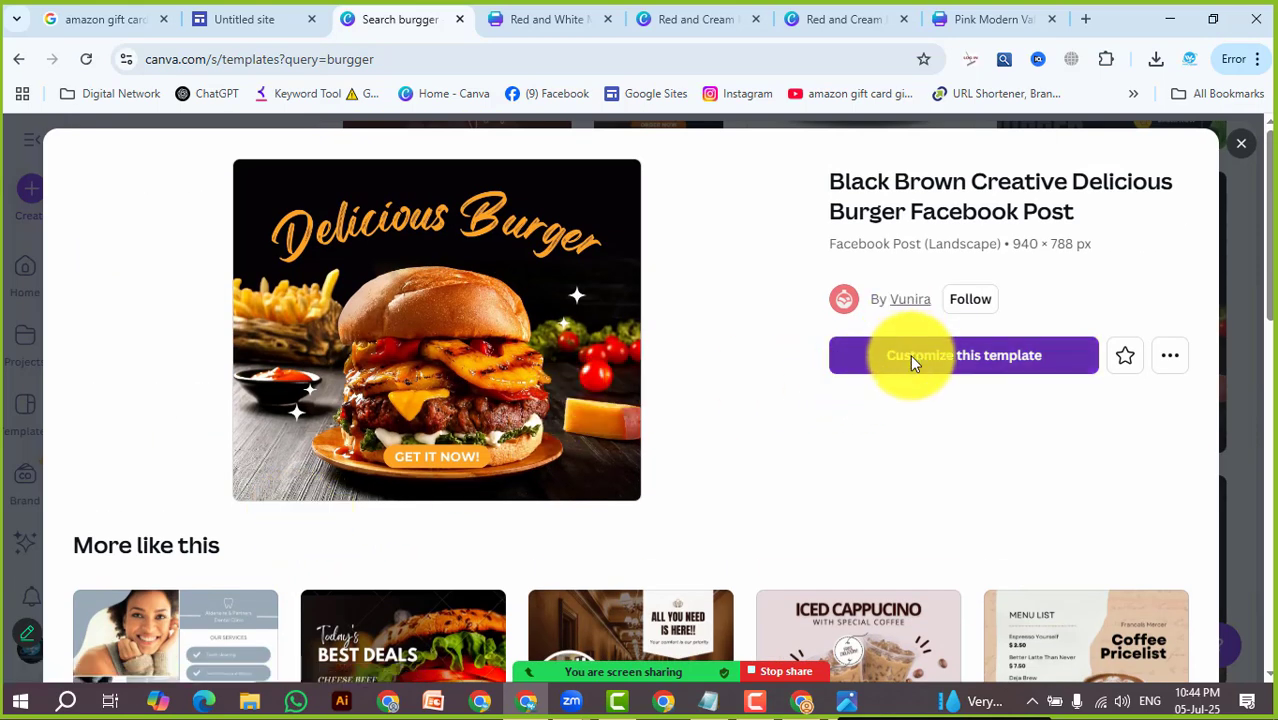
left_click(910, 354)
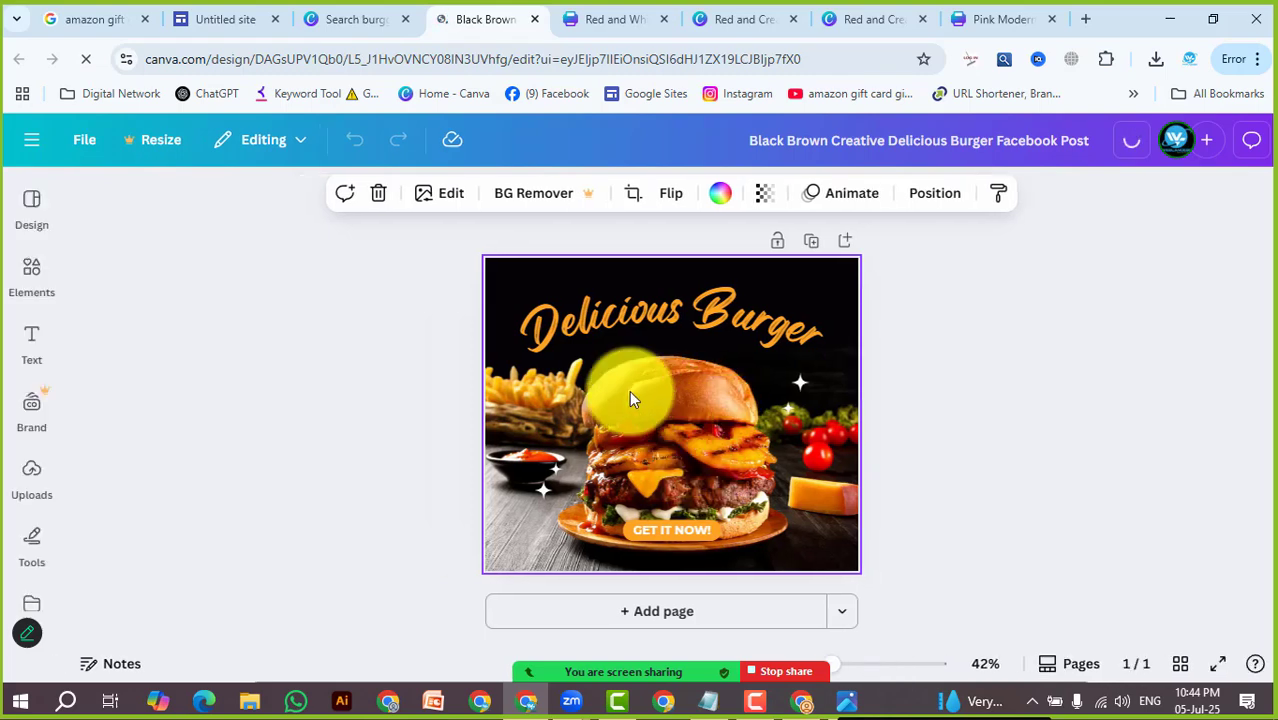
Search the design elements for "burger" and limit the results to photos
left_click(35, 272)
left_click(240, 201)
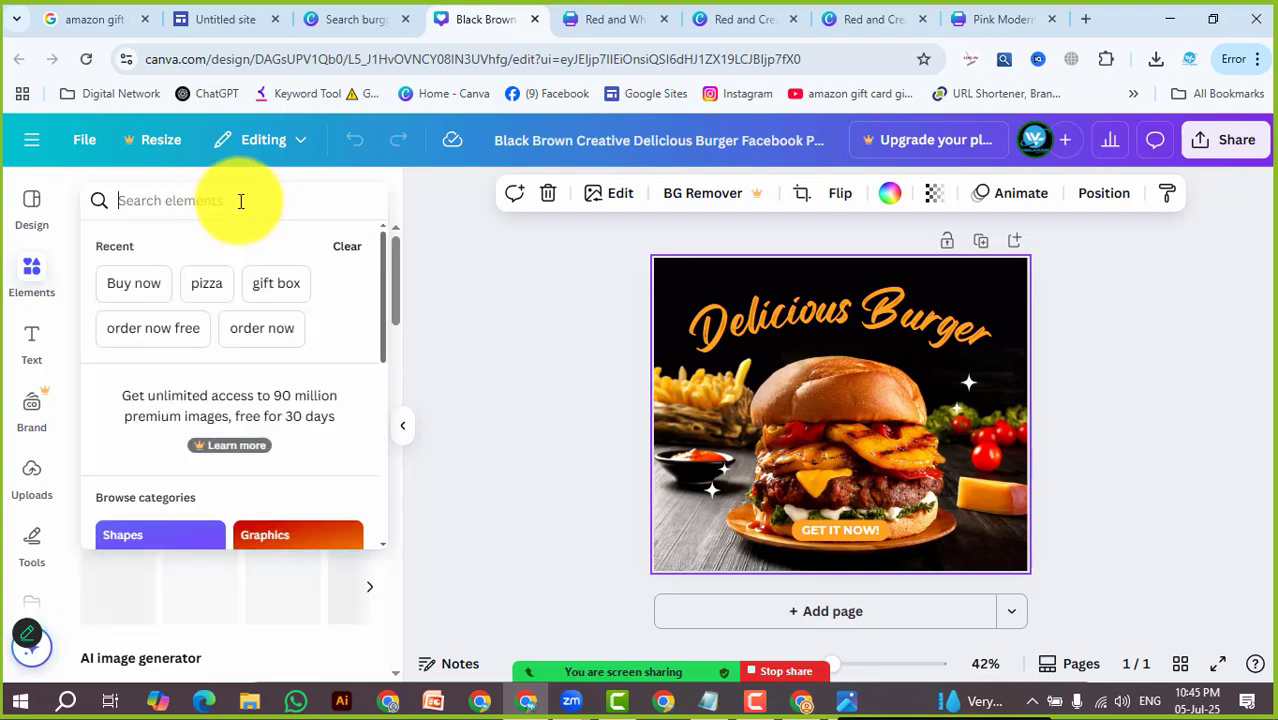
type("bu")
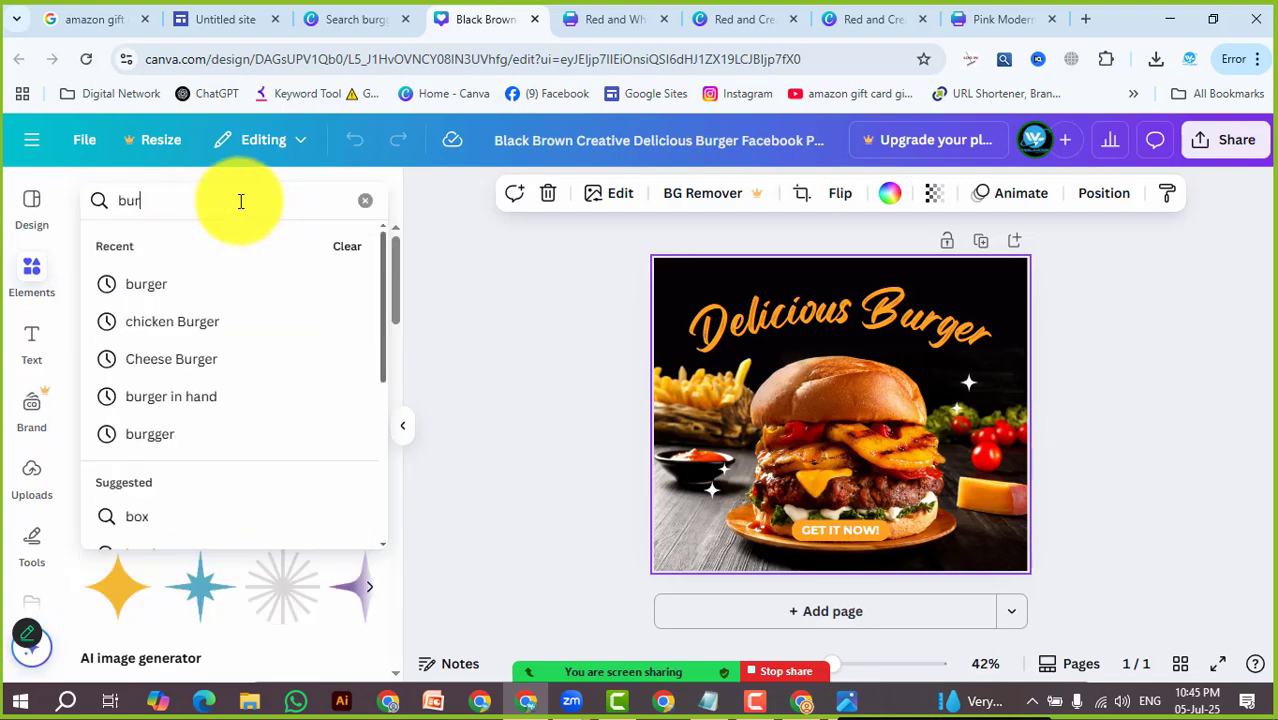
type("r")
left_click(251, 282)
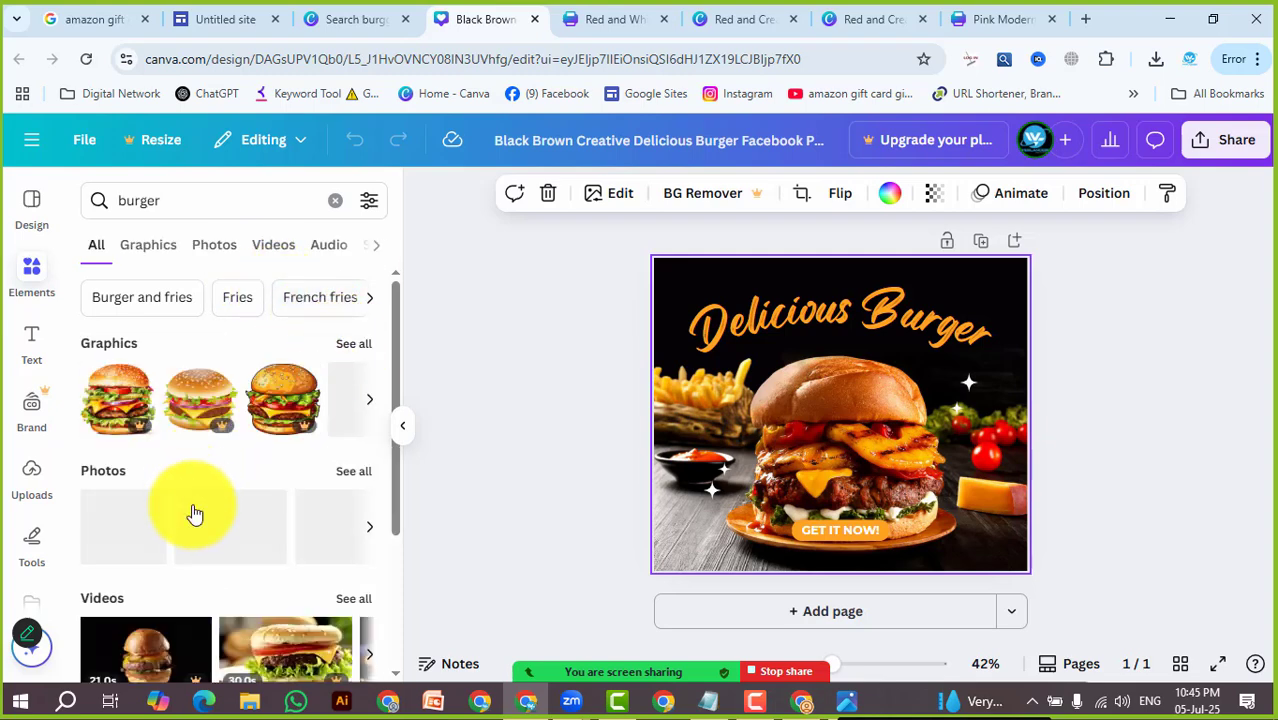
scroll(198, 518, "down", 2)
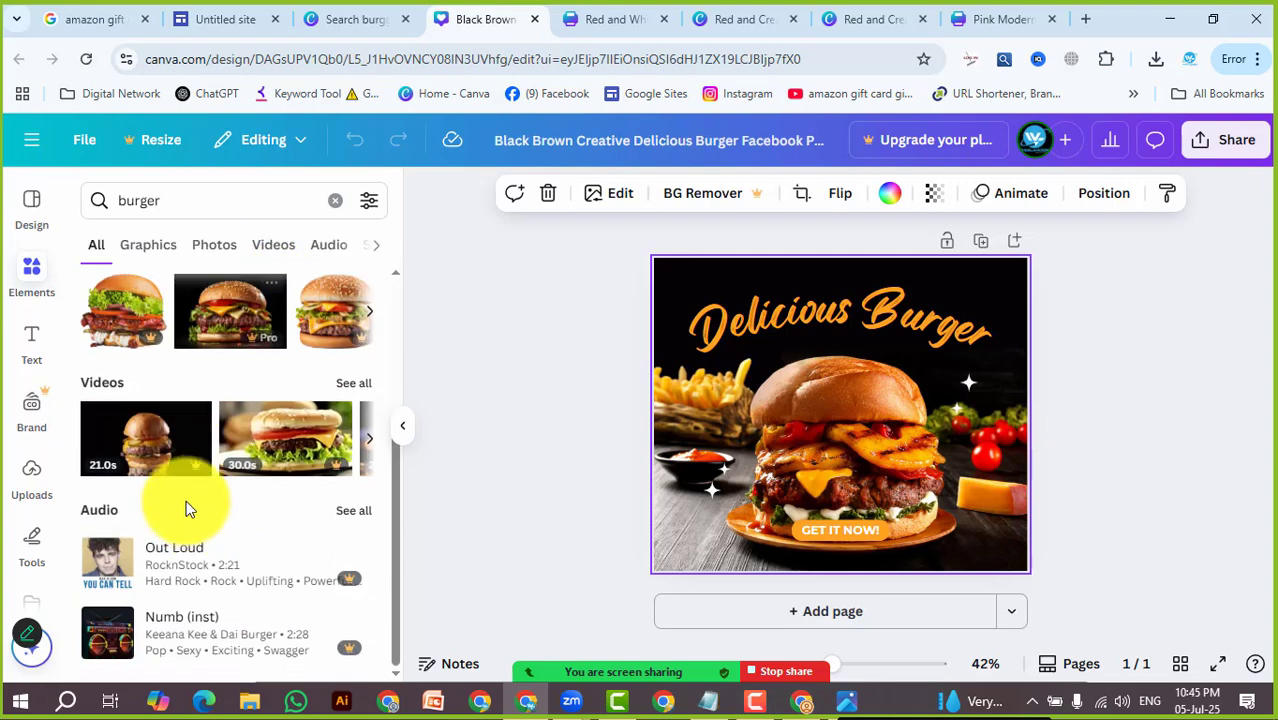
left_click(212, 245)
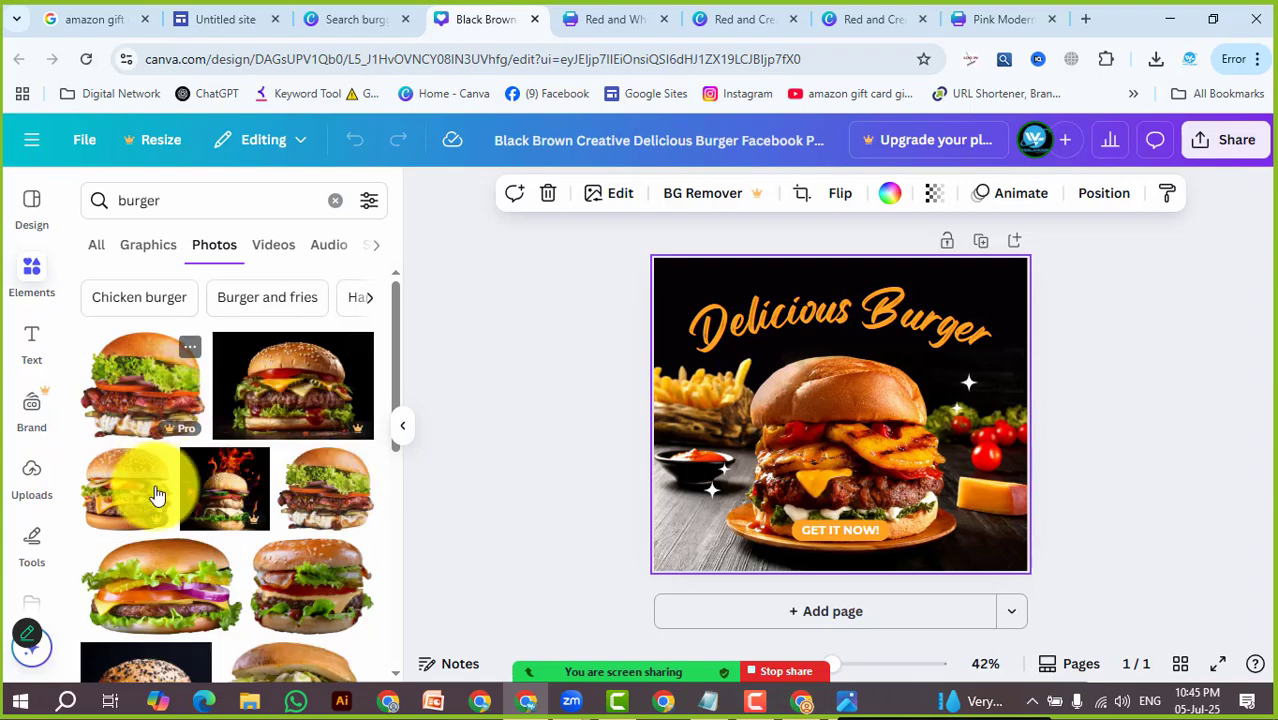
scroll(181, 551, "down", 1)
scroll(181, 551, "down", 2)
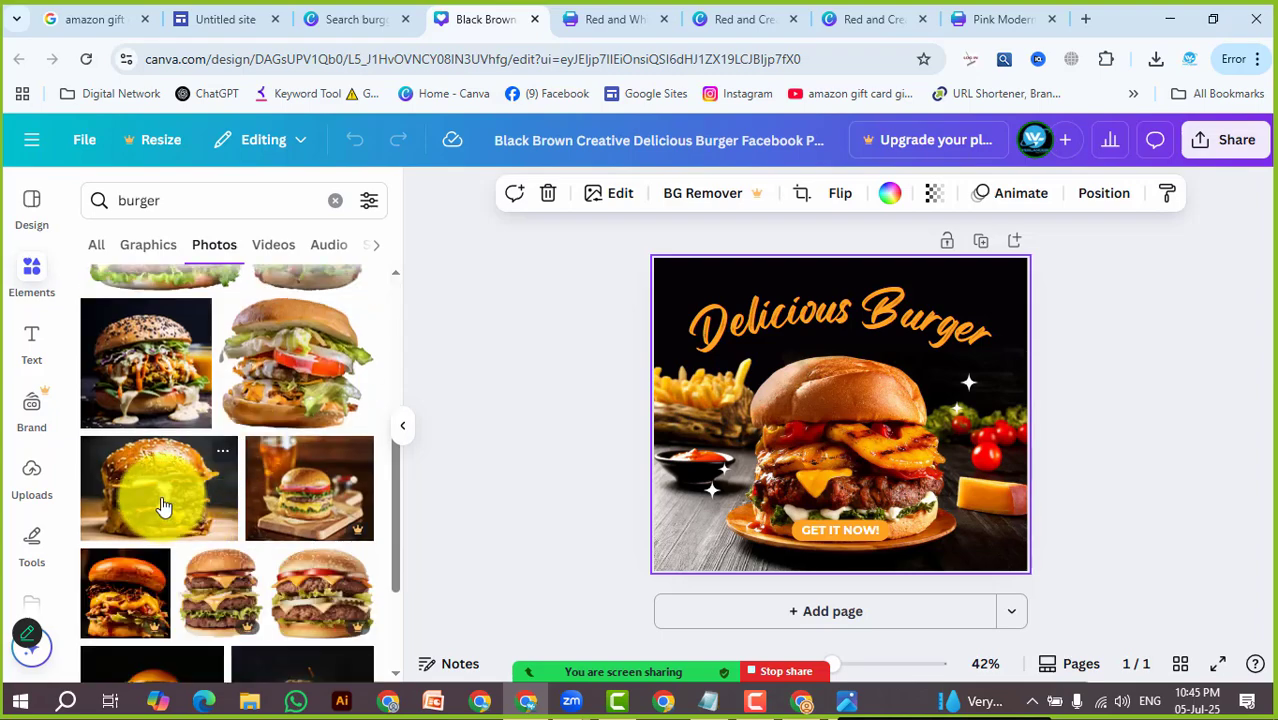
left_click_drag(189, 493, 160, 482)
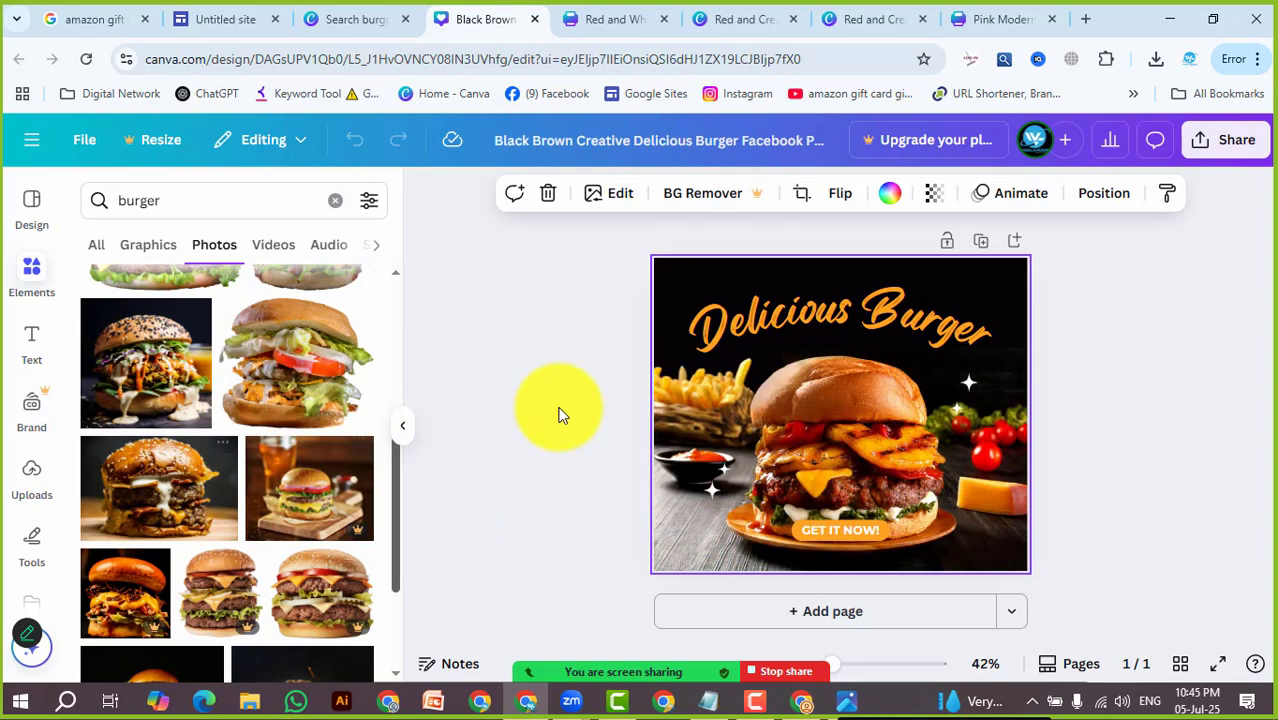
Reposition the background burger photo slightly within its crop frame
double_click(819, 426)
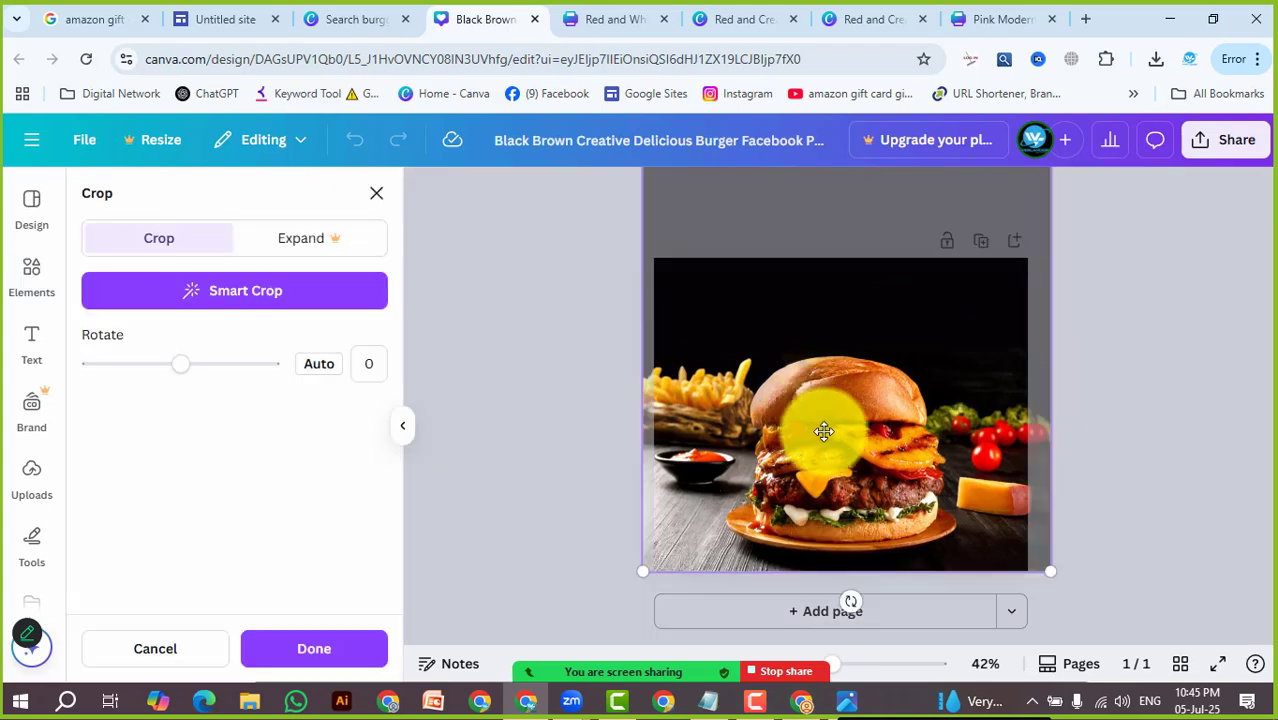
left_click_drag(847, 427, 1027, 380)
left_click(1205, 417)
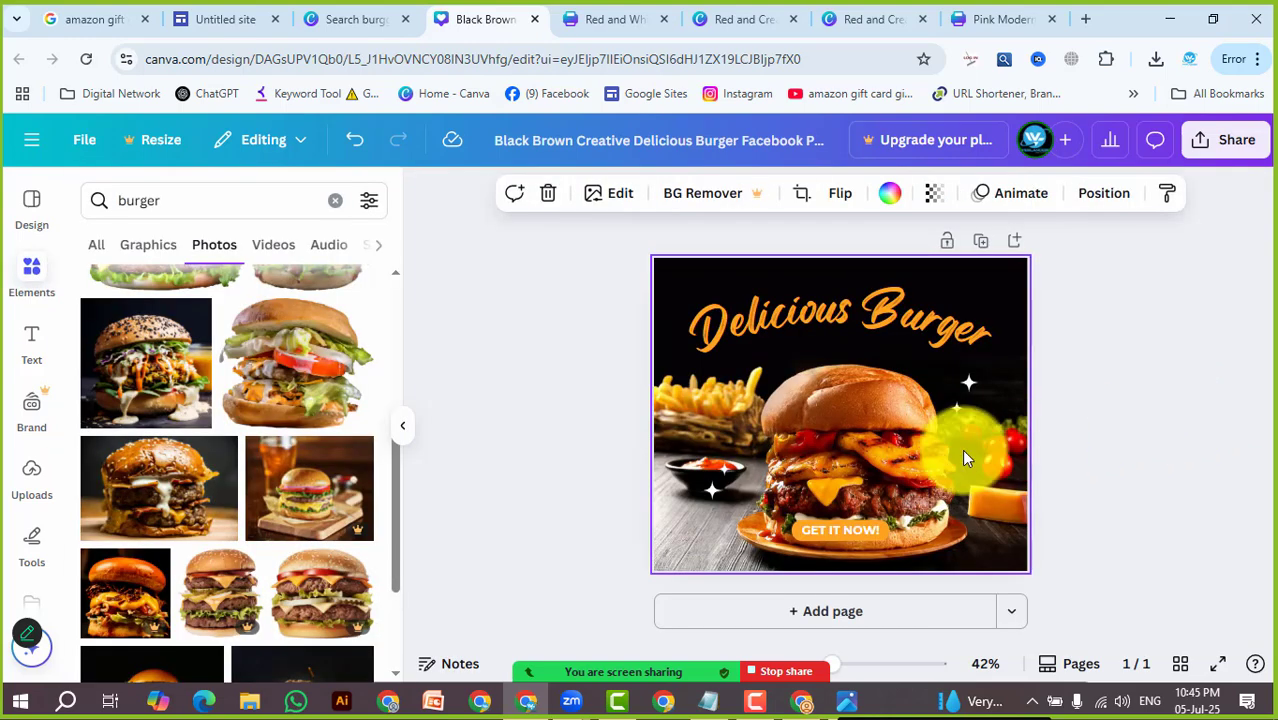
double_click(887, 449)
left_click(1184, 414)
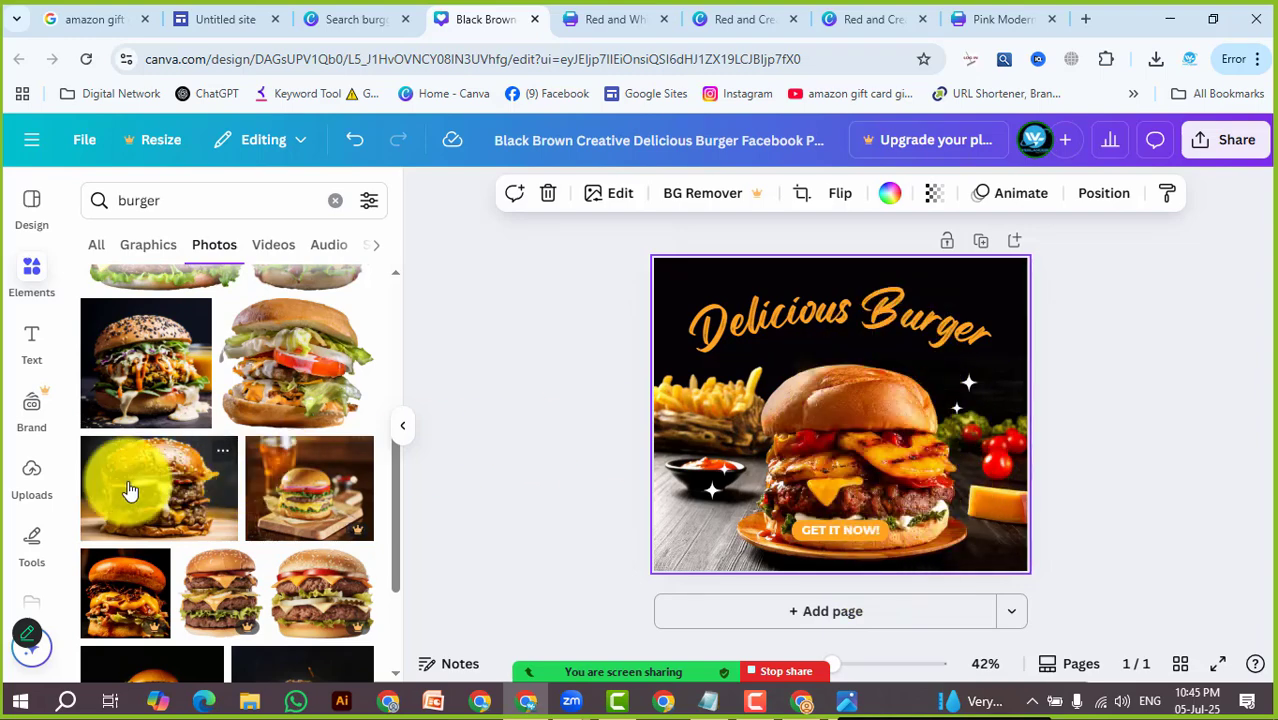
Try the double-patty photo with dripping white sauce, undo it, and set the seeded-bun burger photo with sparks as the design background
left_click_drag(128, 491, 685, 331)
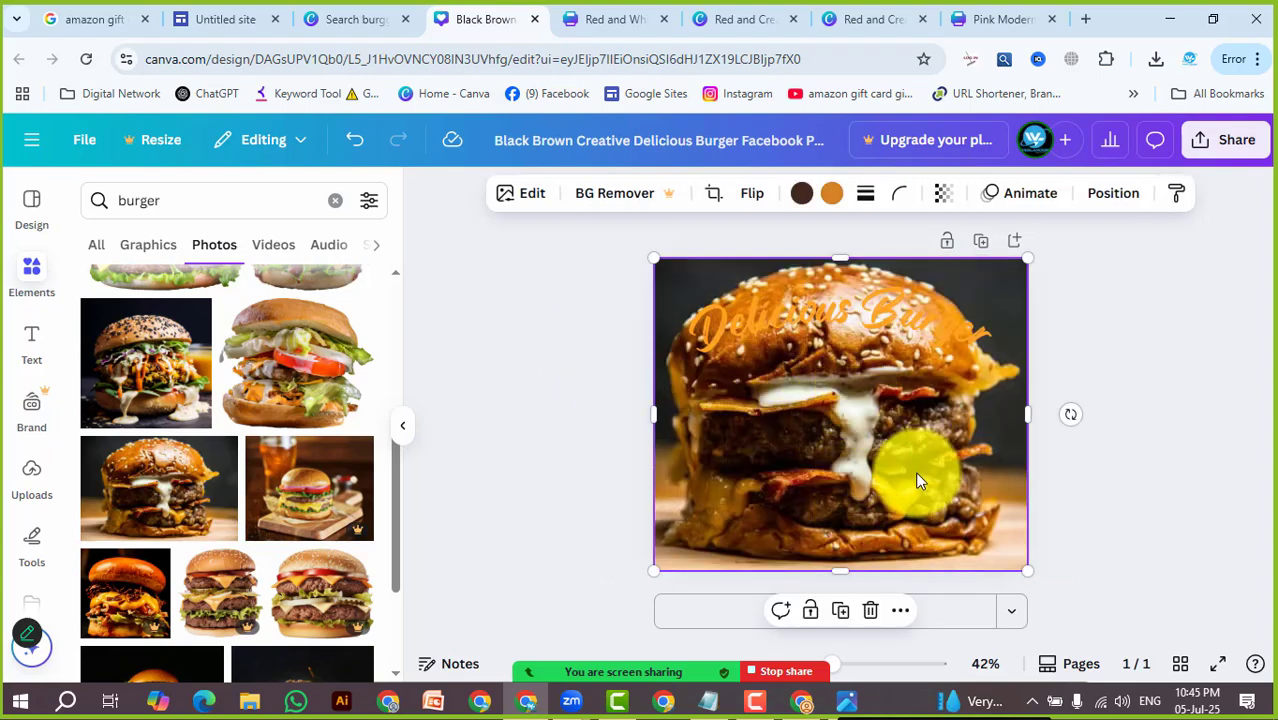
key("ctrl+z")
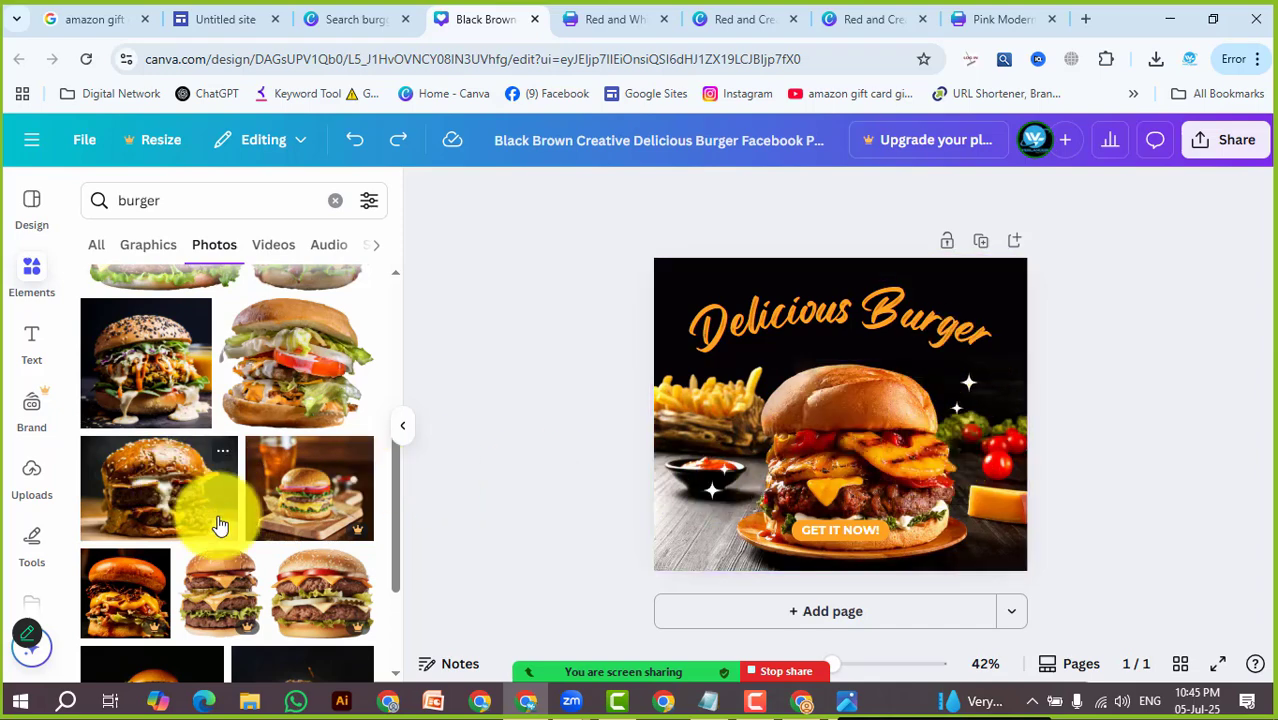
scroll(220, 525, "down", 3)
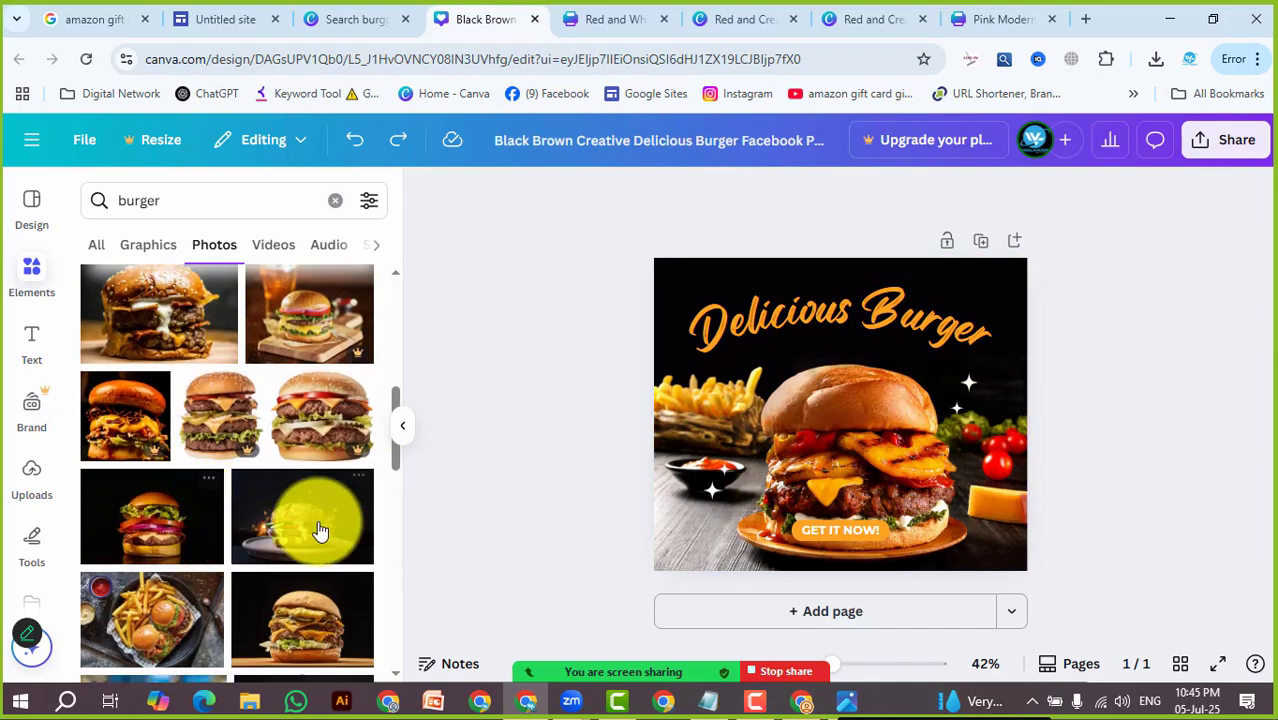
left_click_drag(298, 540, 681, 382)
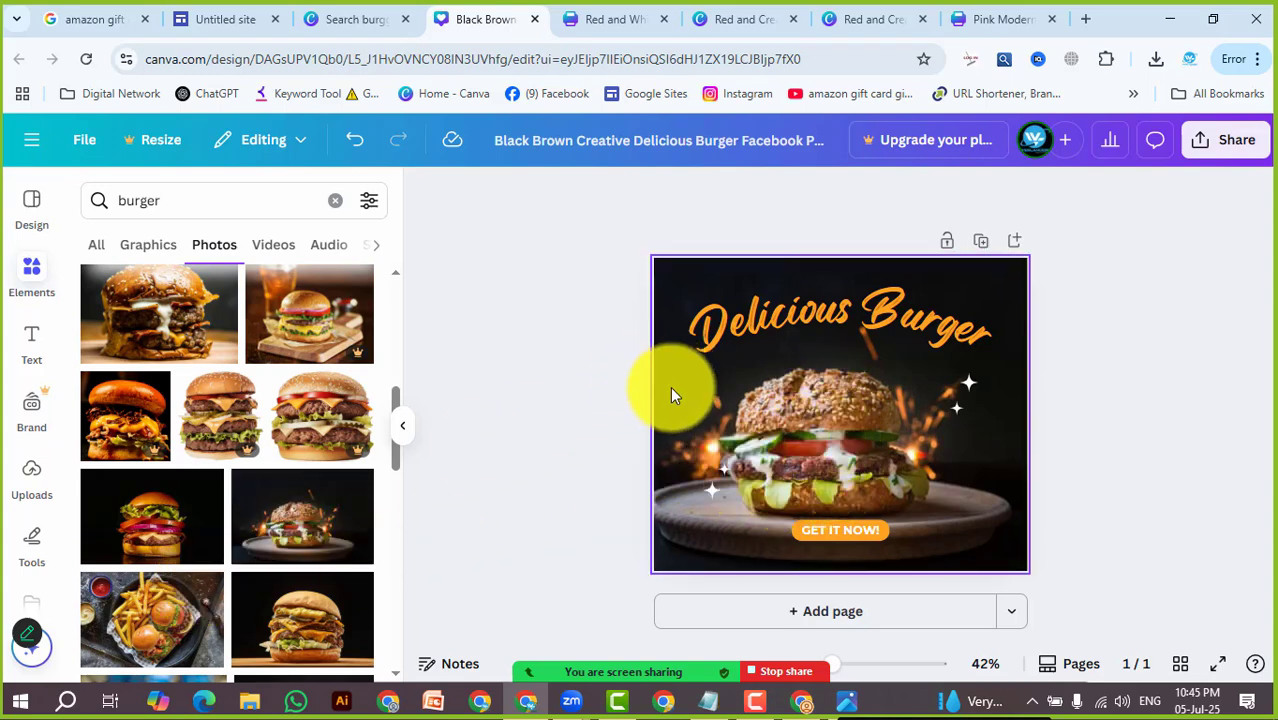
key("ctrl+z")
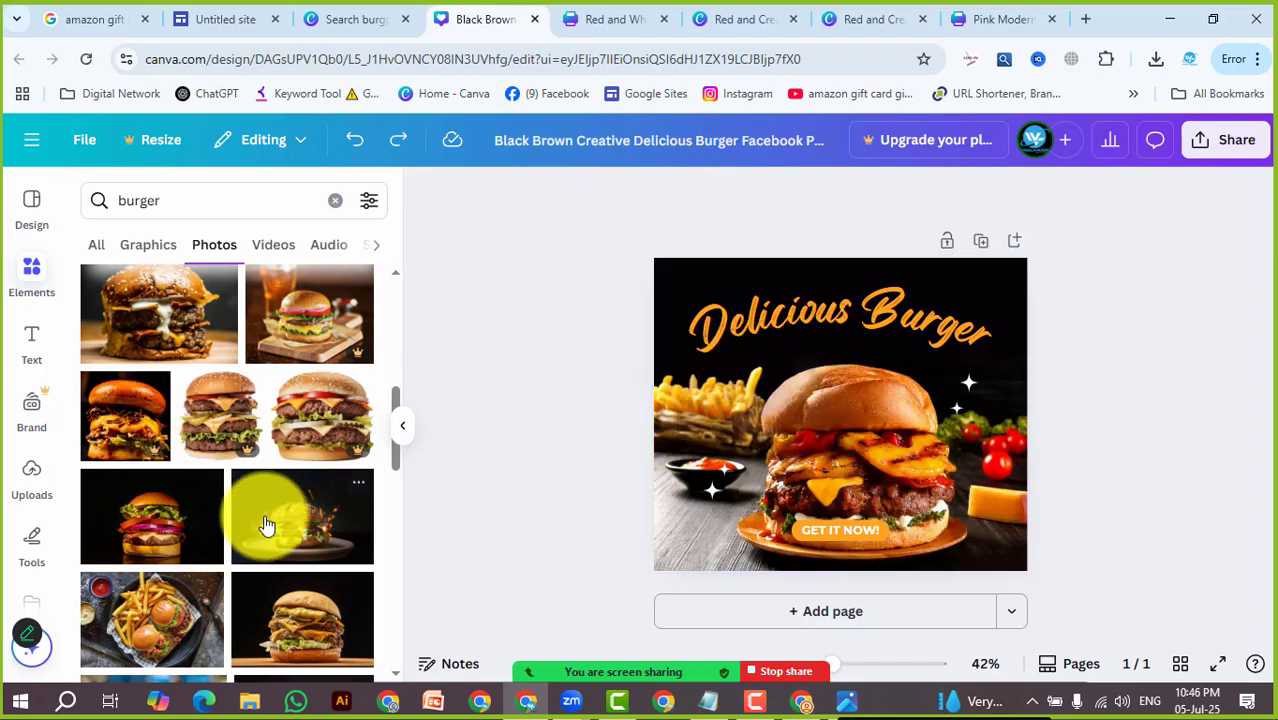
left_click_drag(267, 525, 660, 526)
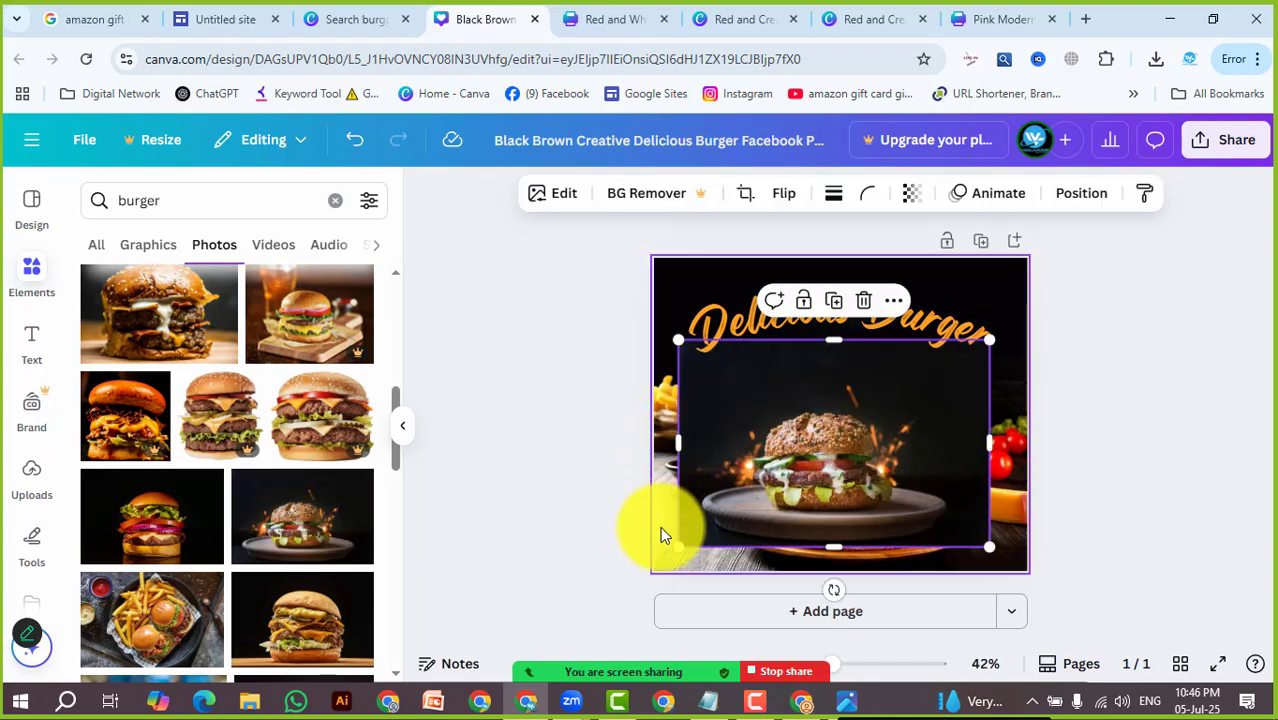
key("ctrl+z")
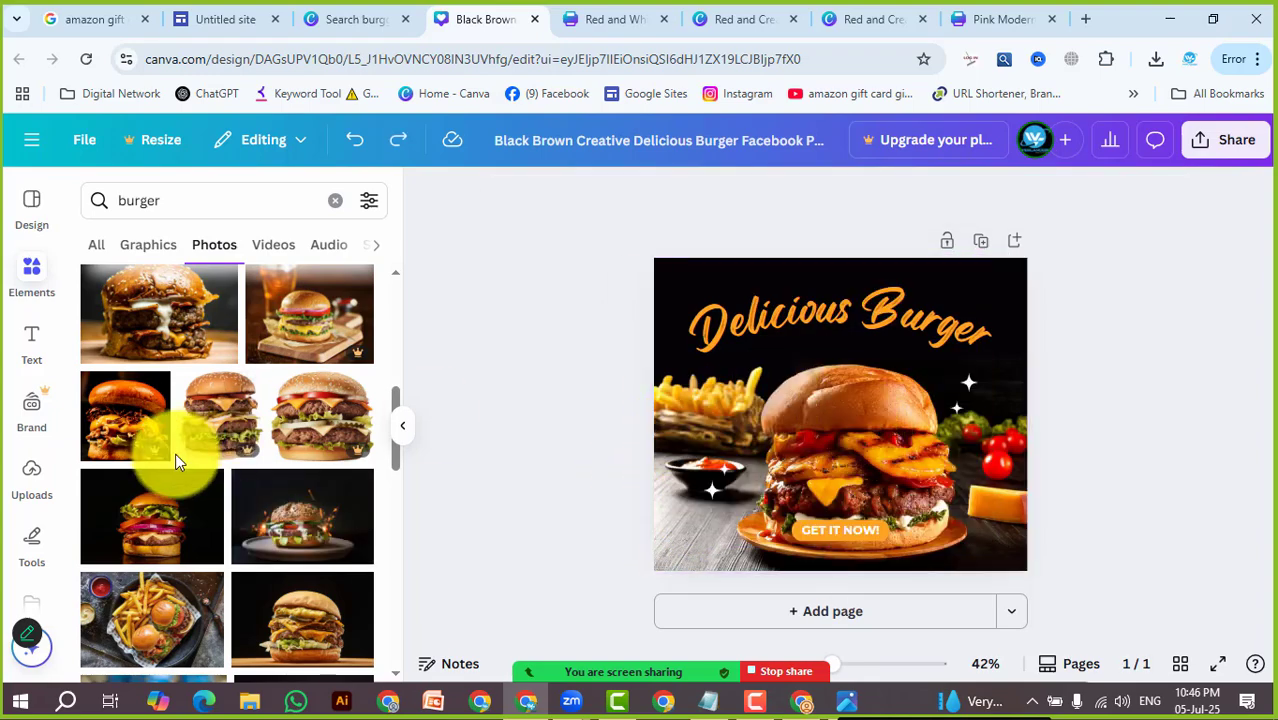
left_click_drag(257, 514, 675, 317)
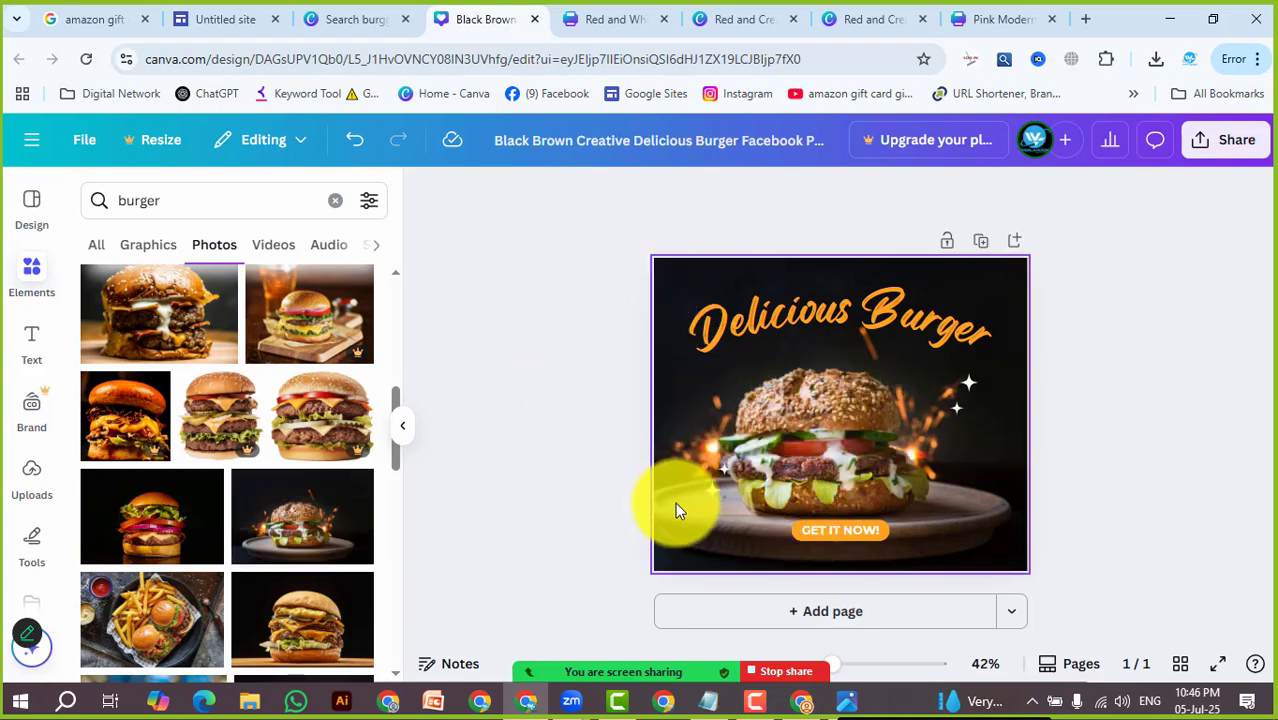
Replace the design background with the photo of two burgers beside lettuce and tomatoes on a black plate
scroll(220, 530, "down", 5)
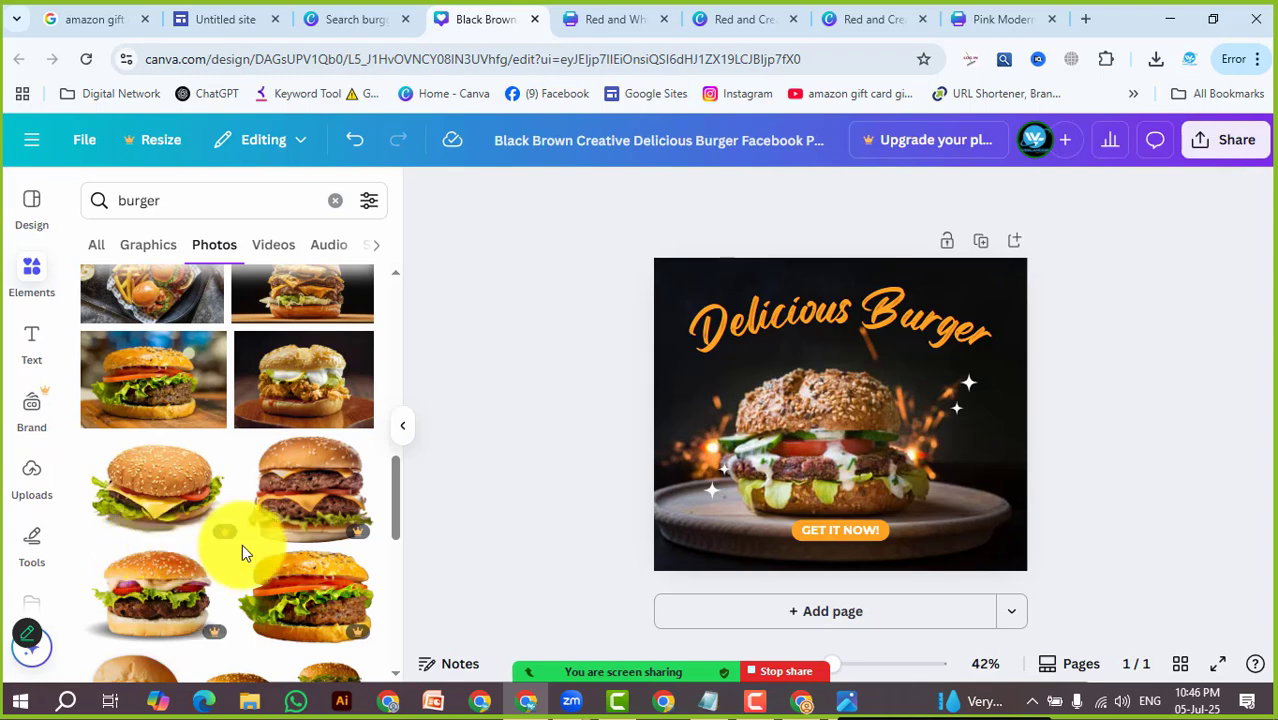
scroll(245, 540, "down", 5)
left_click_drag(244, 482, 682, 392)
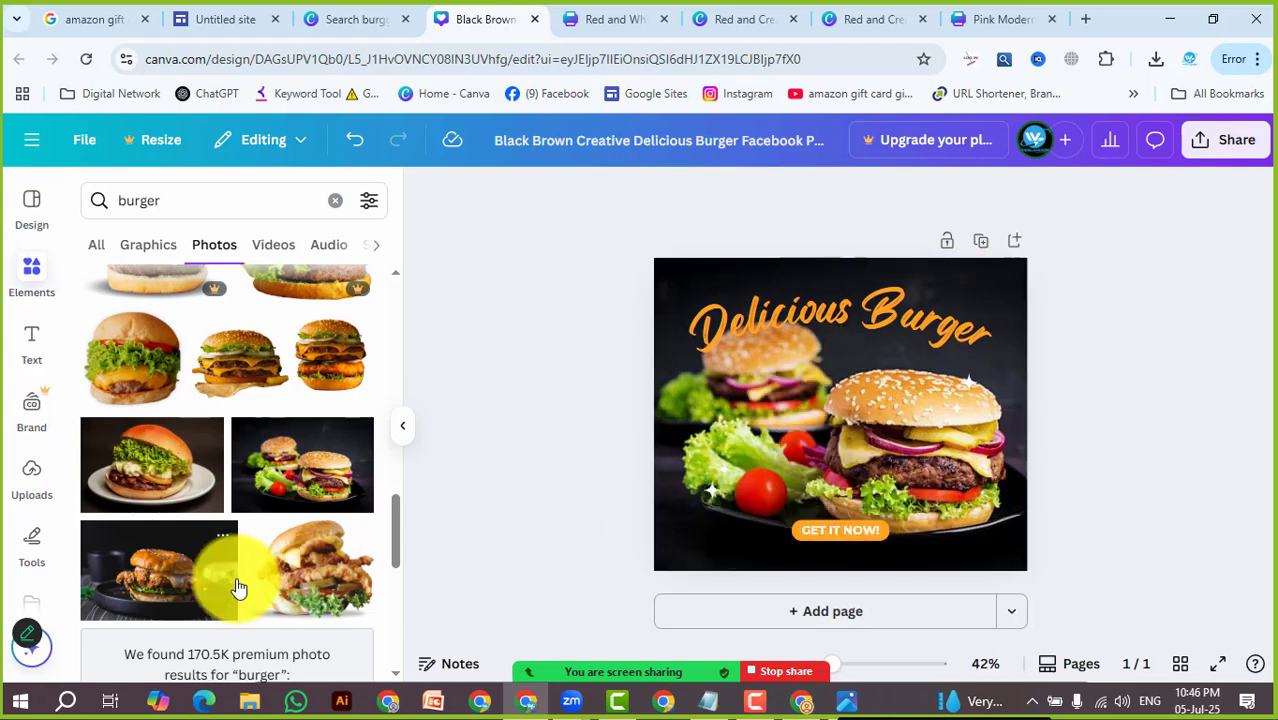
scroll(238, 588, "down", 5)
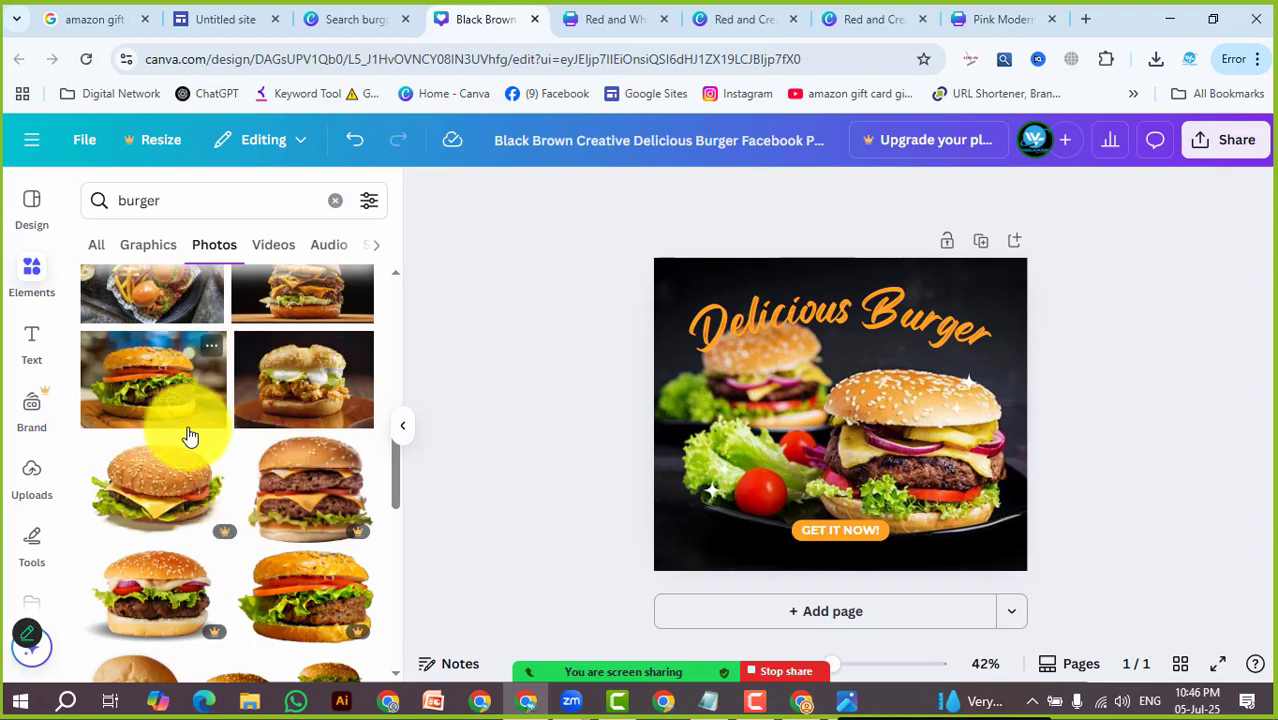
scroll(234, 530, "down", 5)
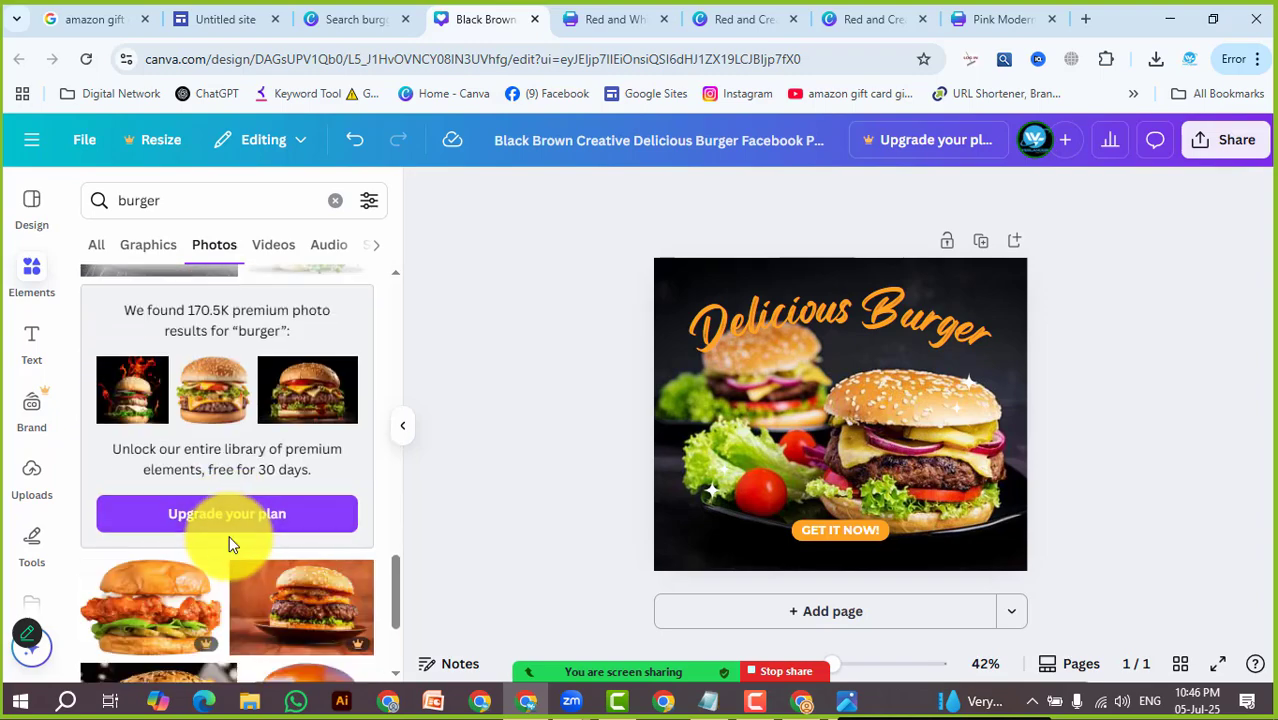
Browse further through the burger photo results for alternative background images
scroll(205, 610, "down", 2)
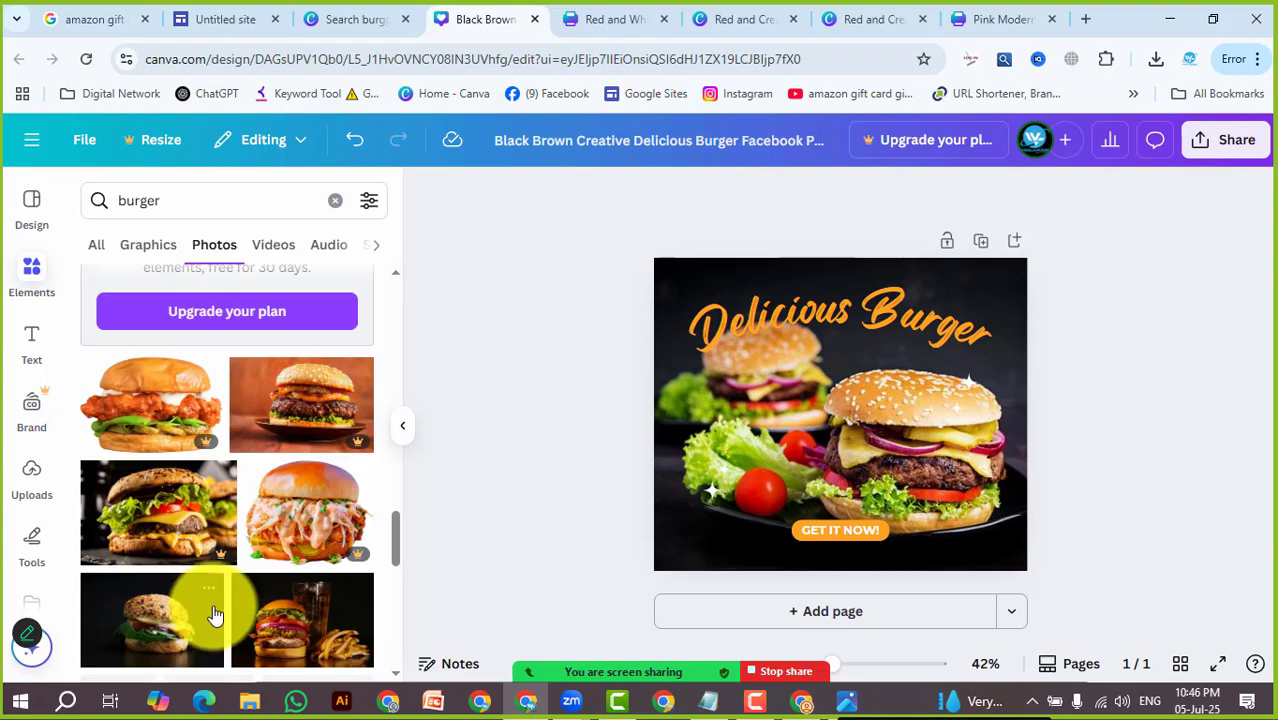
scroll(207, 595, "down", 3)
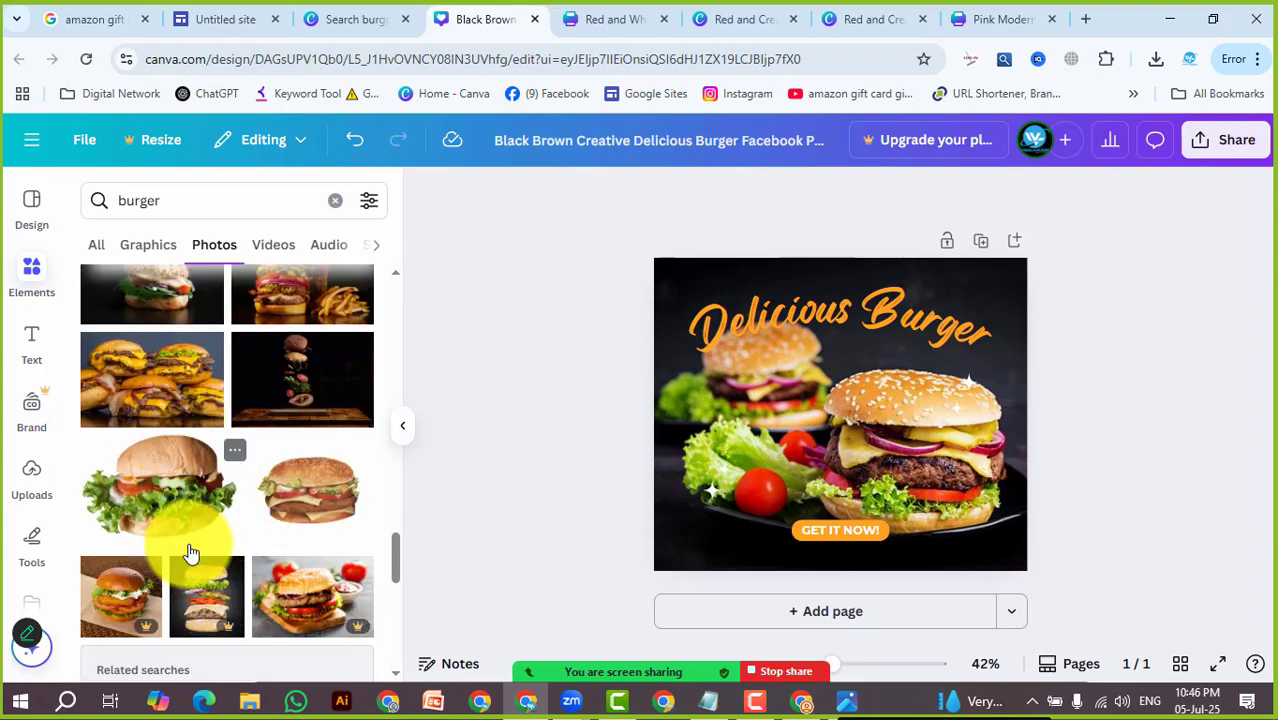
scroll(188, 550, "down", 3)
scroll(192, 555, "down", 5)
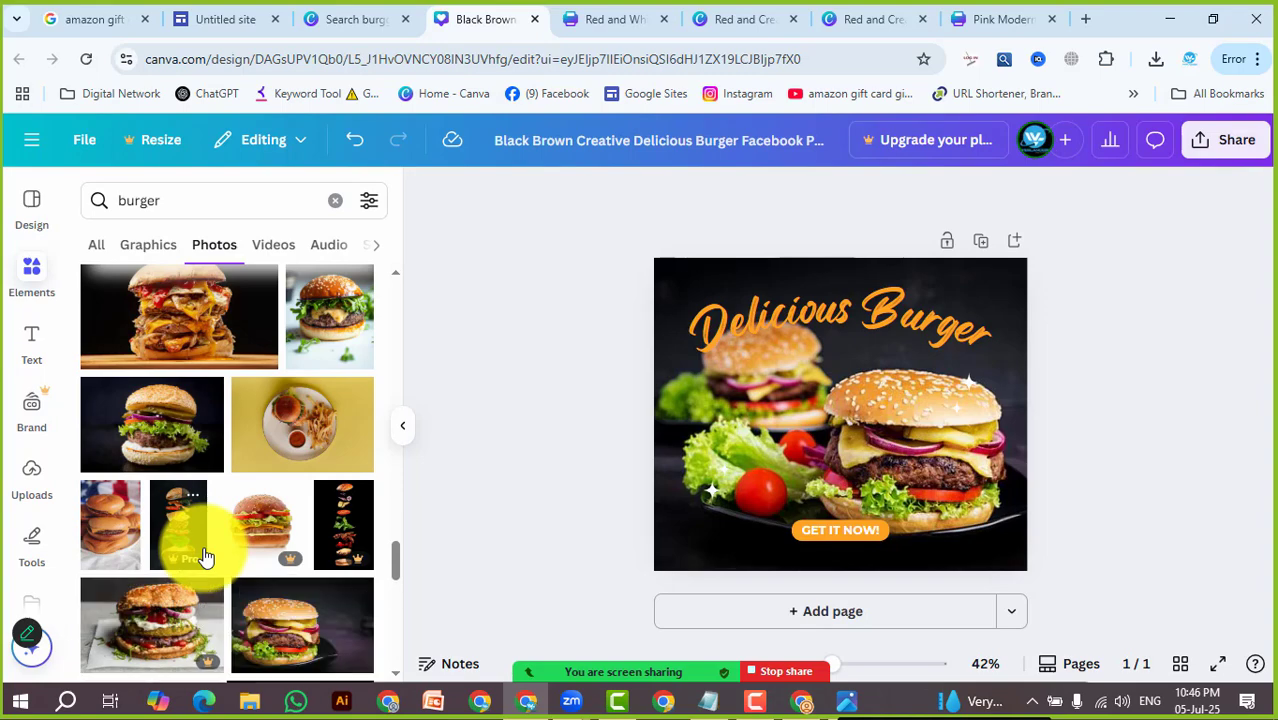
scroll(205, 557, "down", 2)
scroll(215, 560, "down", 6)
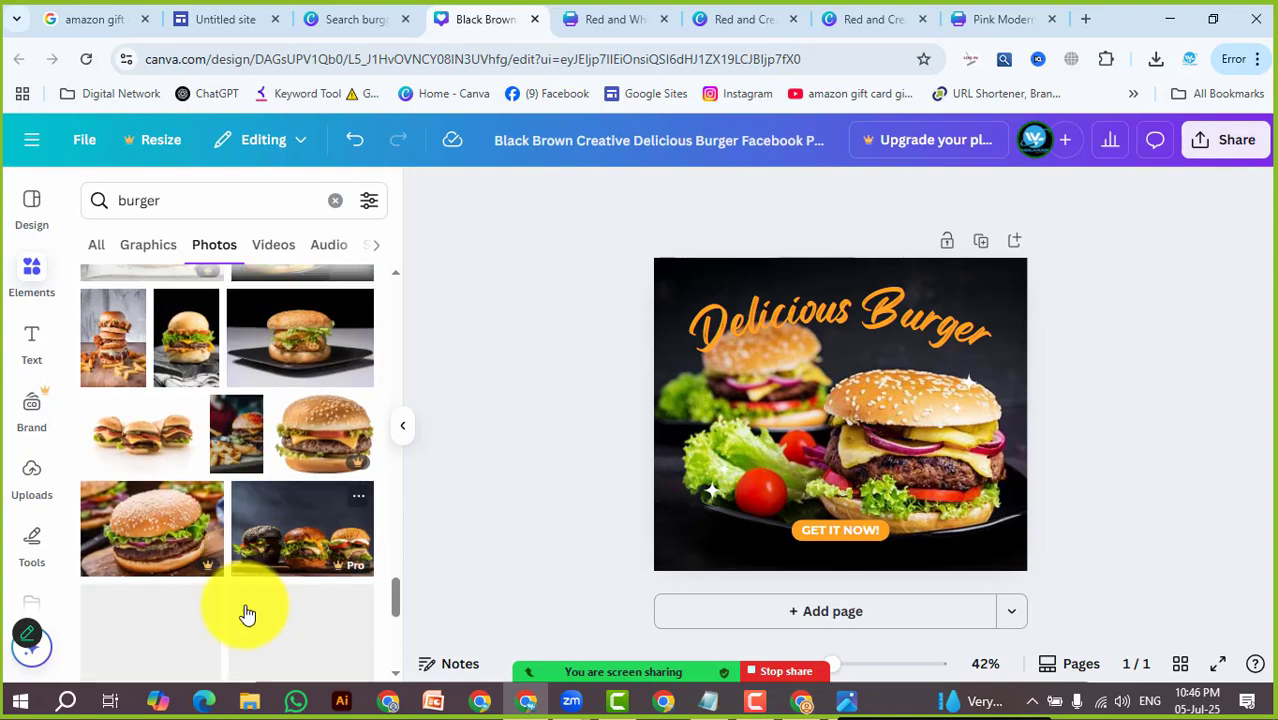
scroll(250, 515, "down", 3)
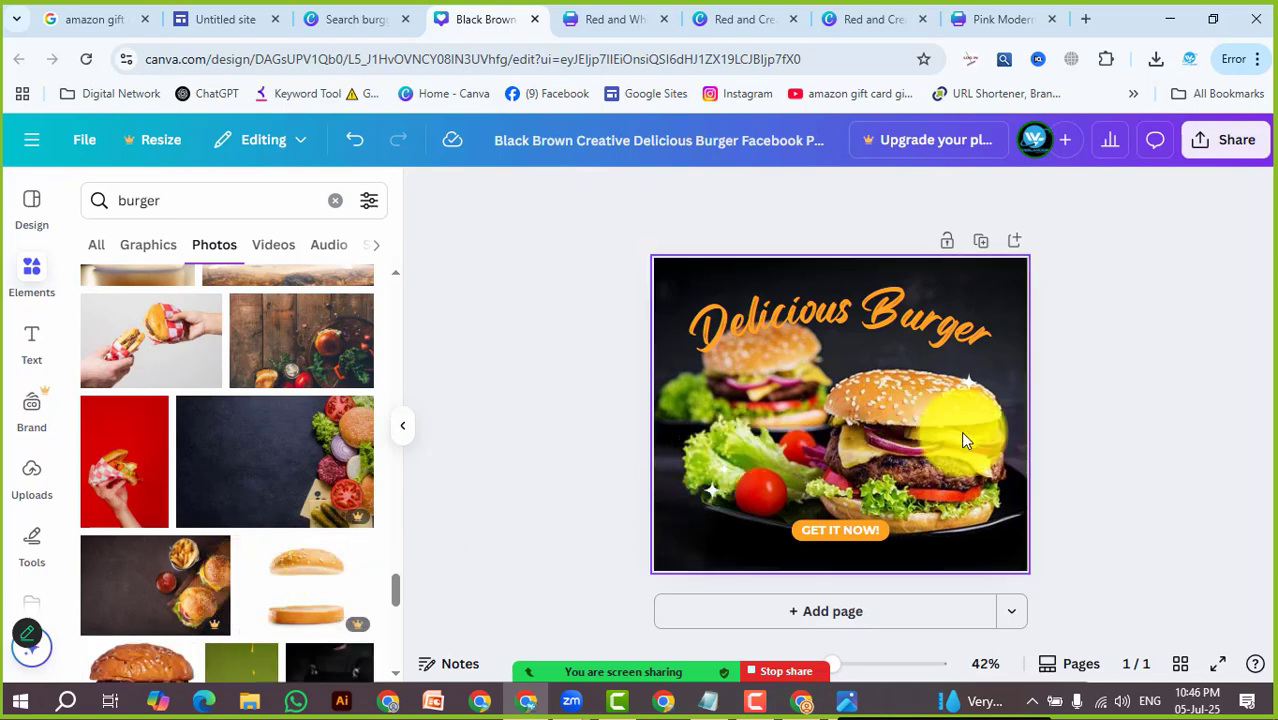
Switch to Google Sites and open the recent fast food site that contains the prize text and sign-up button
left_click(258, 17)
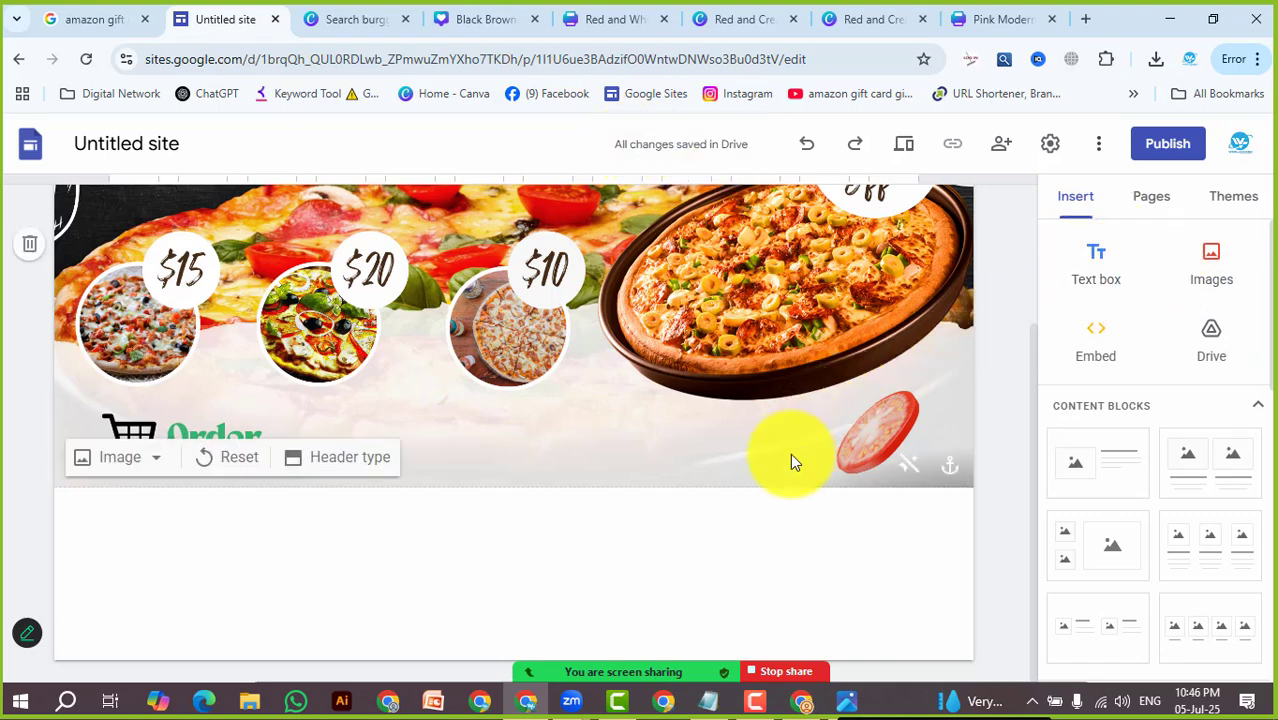
scroll(585, 556, "up", 2)
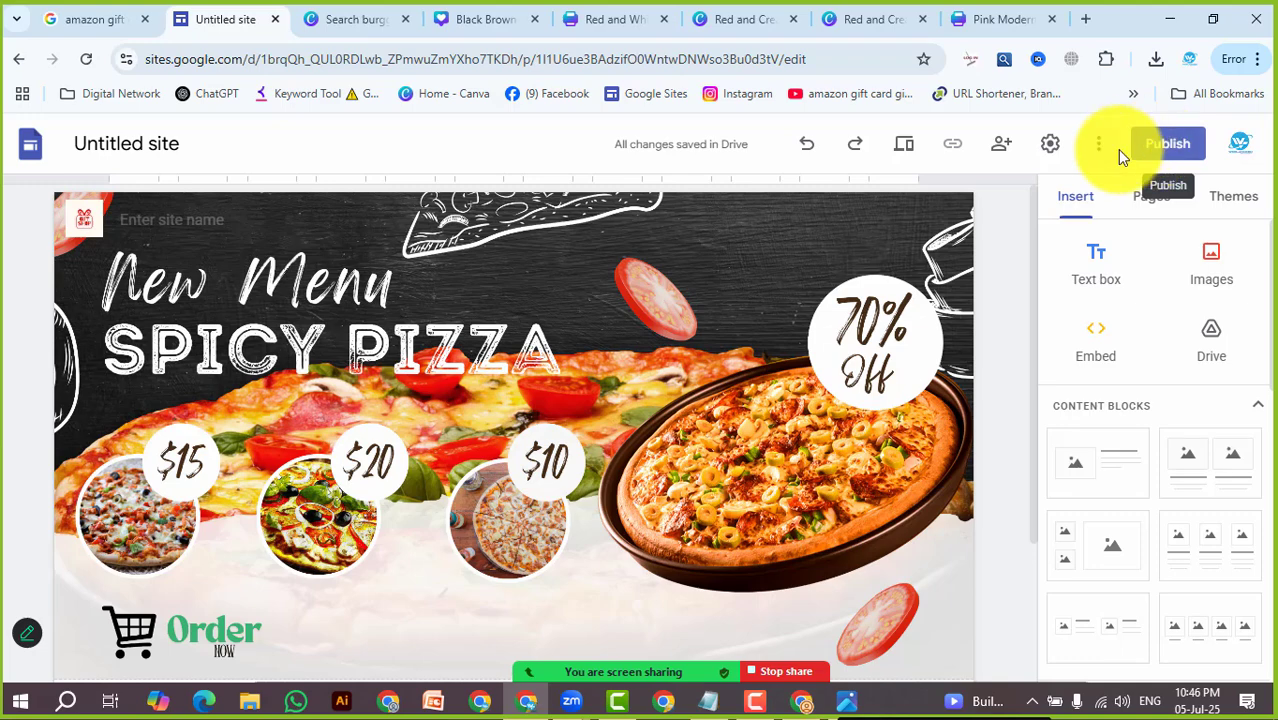
left_click(118, 16)
left_click(330, 16)
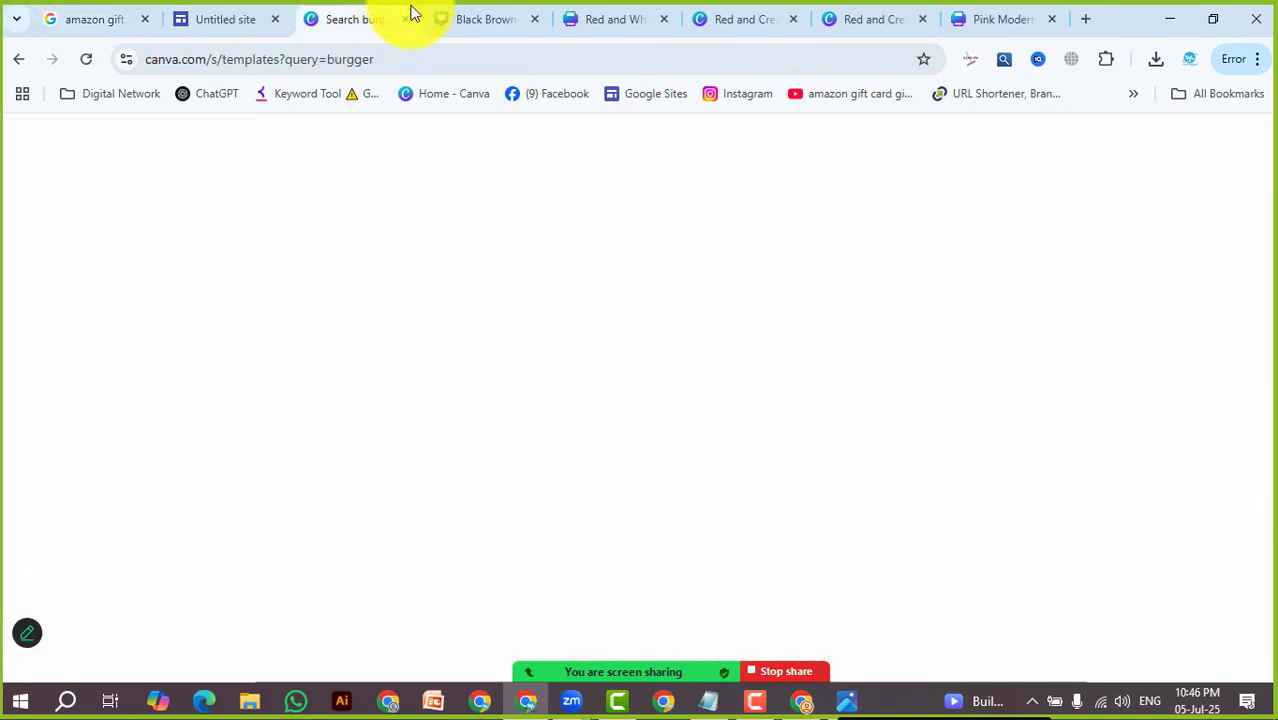
left_click(491, 14)
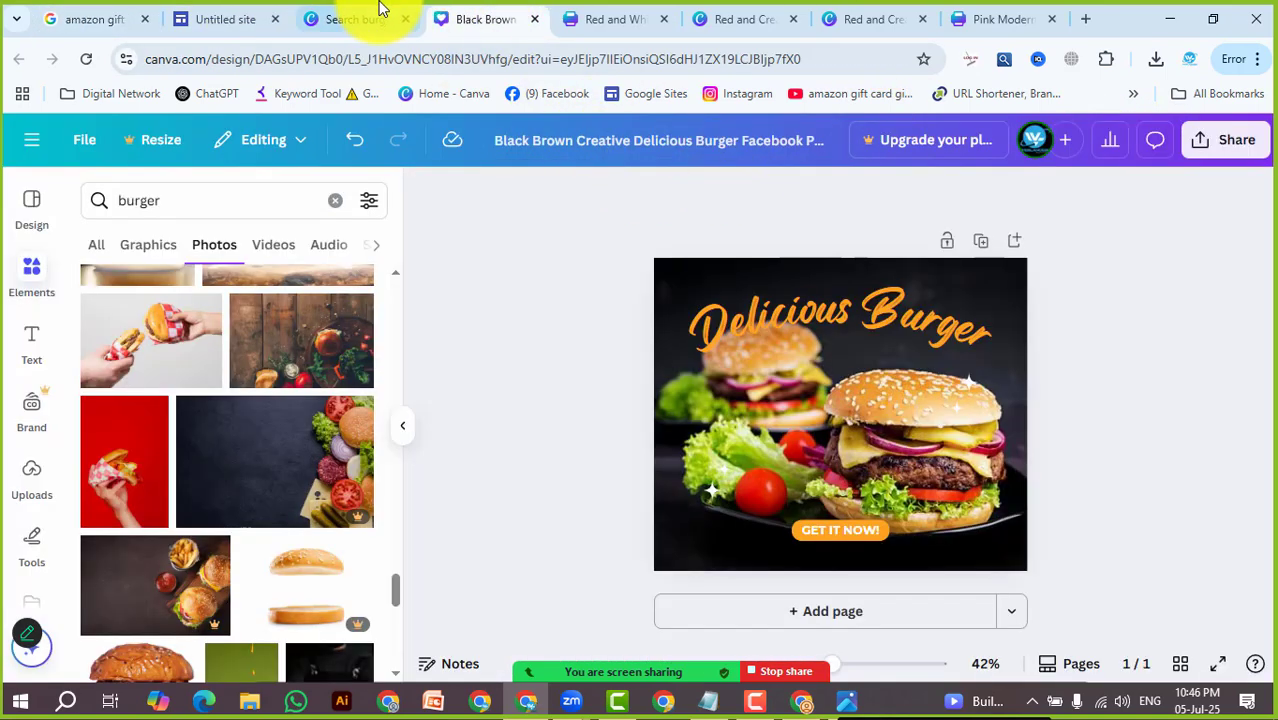
left_click(212, 17)
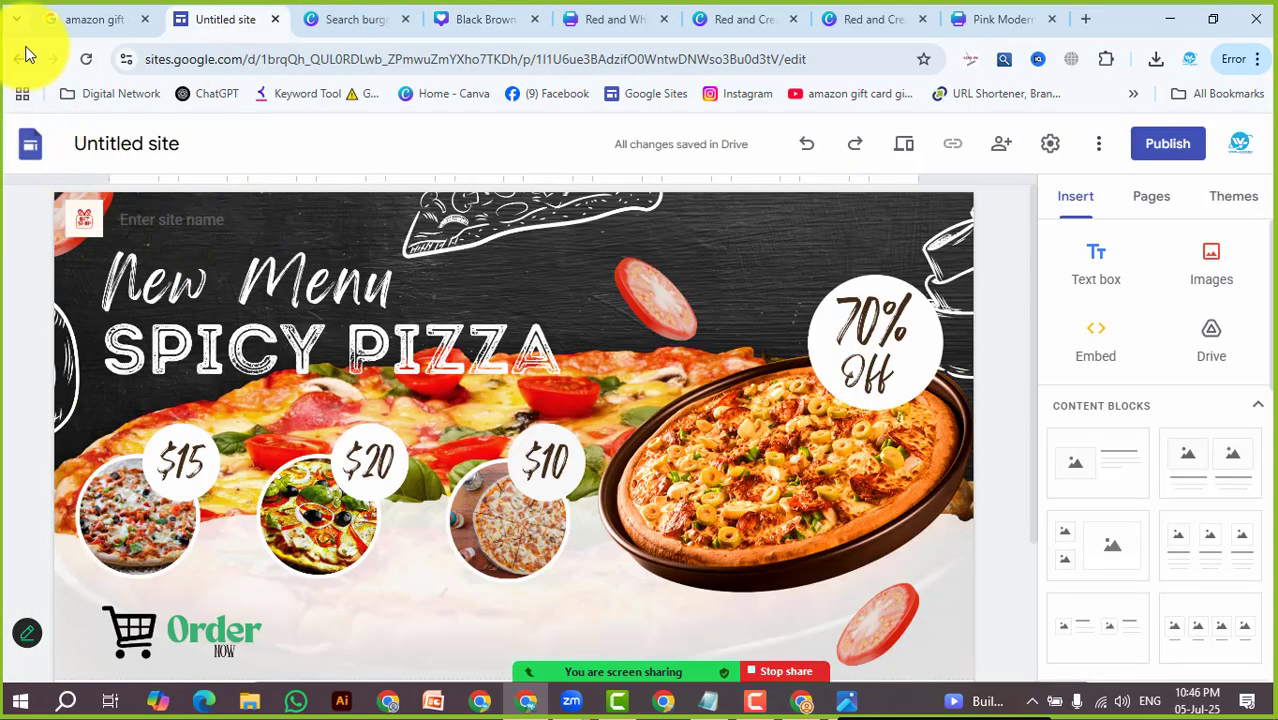
left_click(29, 146)
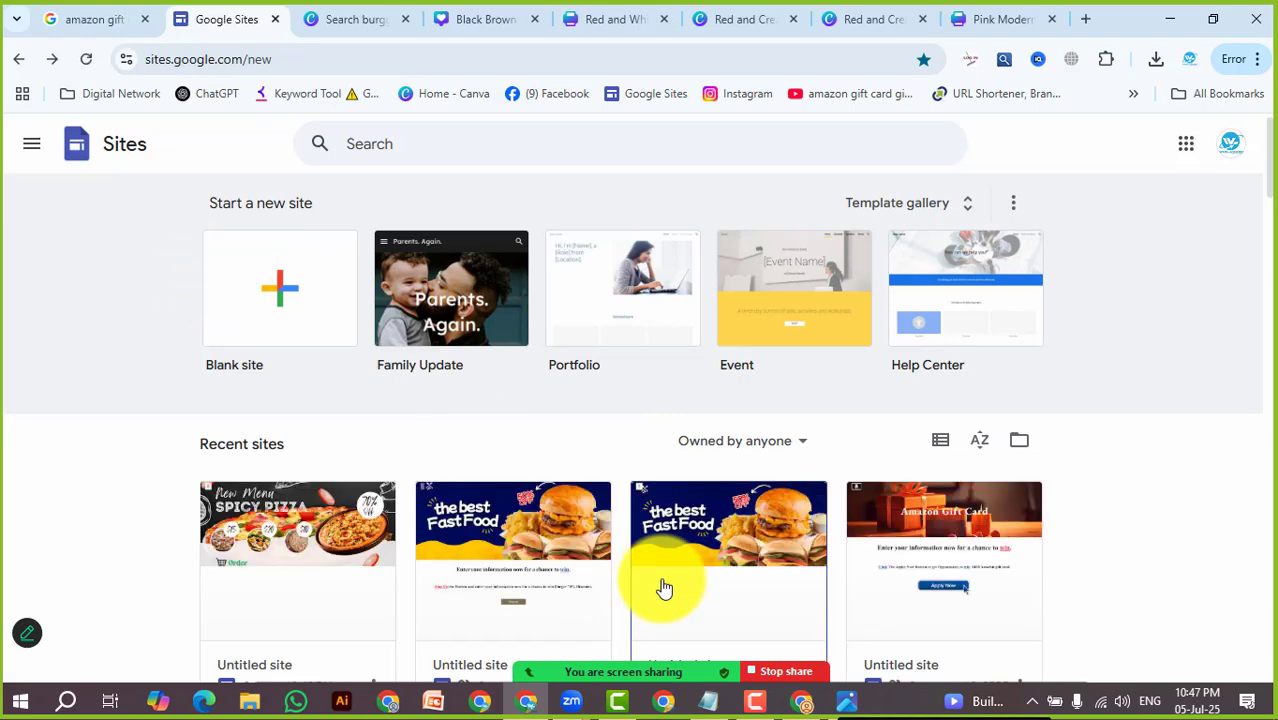
left_click(498, 598)
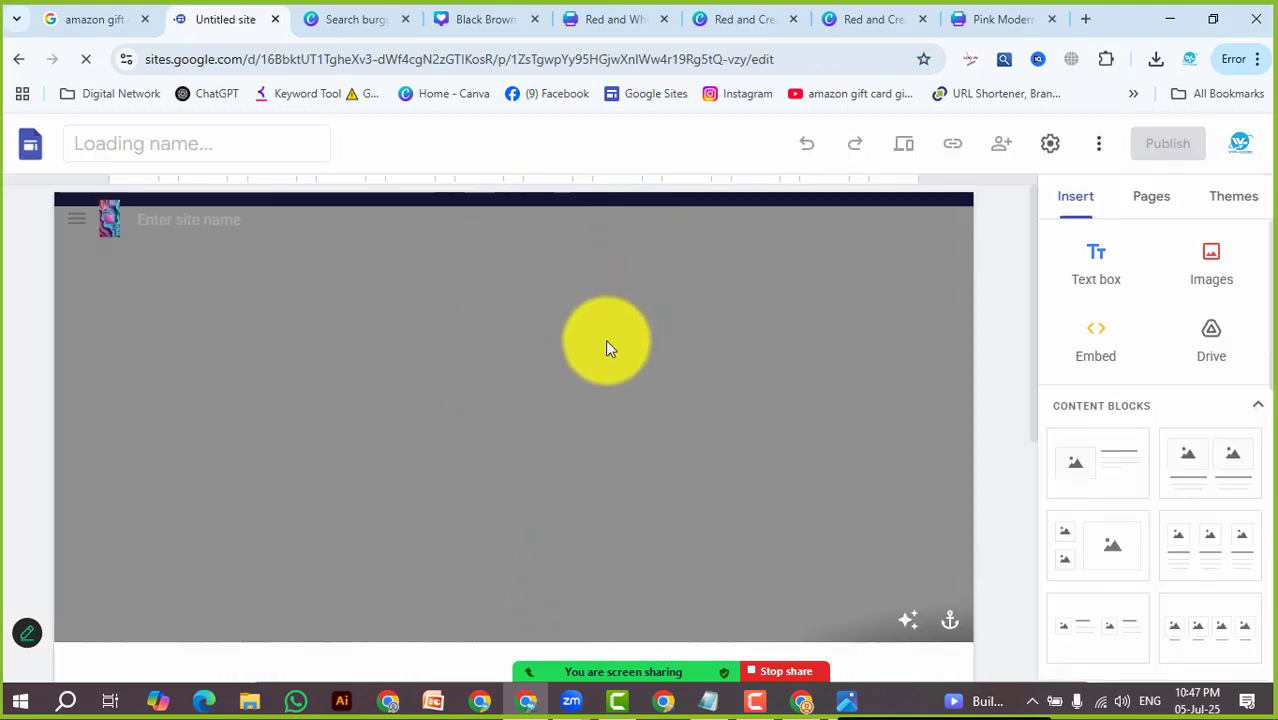
Replace the site's header image with the uploaded file "Red and White Modern New Spicy Pizza Food Menu Banner" from Downloads
scroll(455, 477, "down", 4)
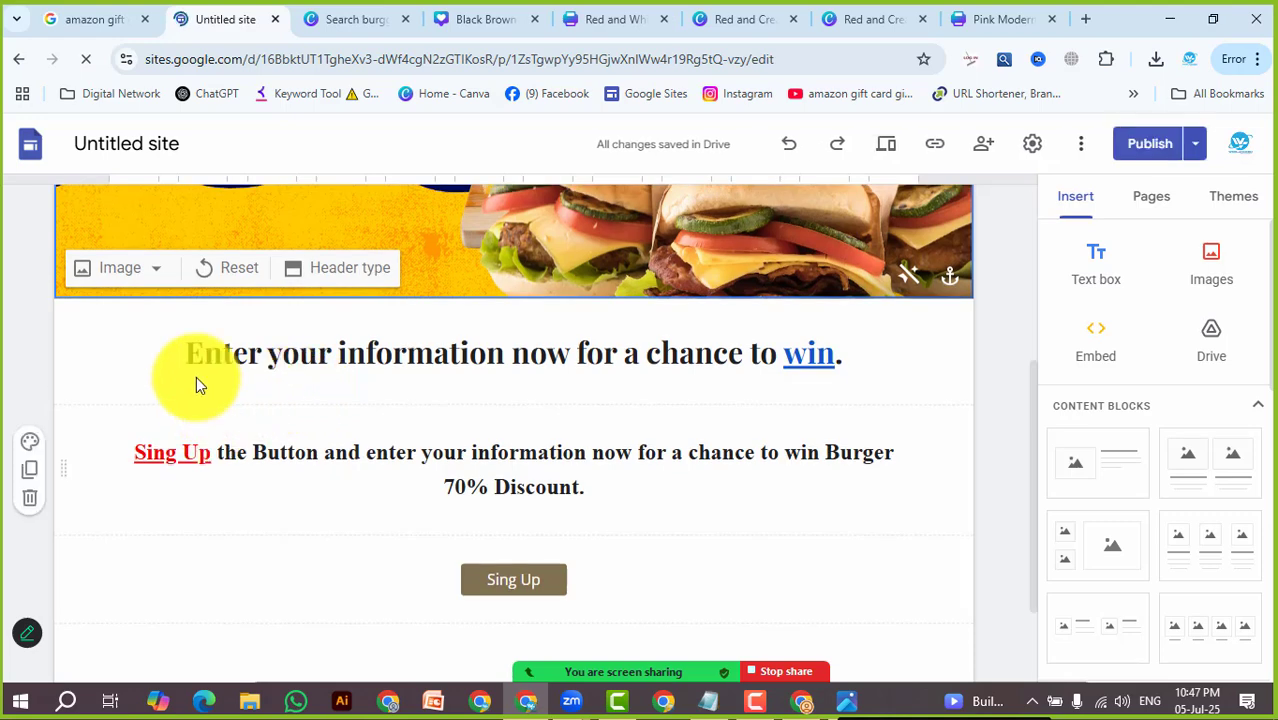
left_click(165, 274)
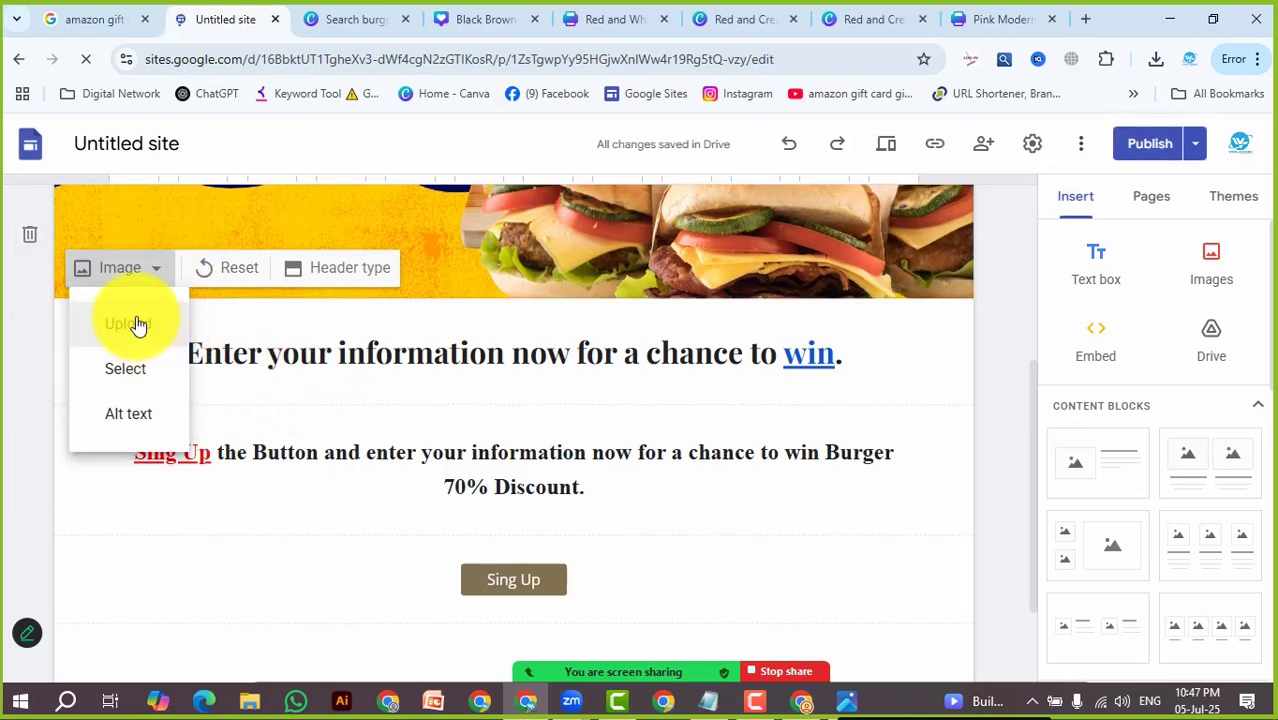
left_click(137, 324)
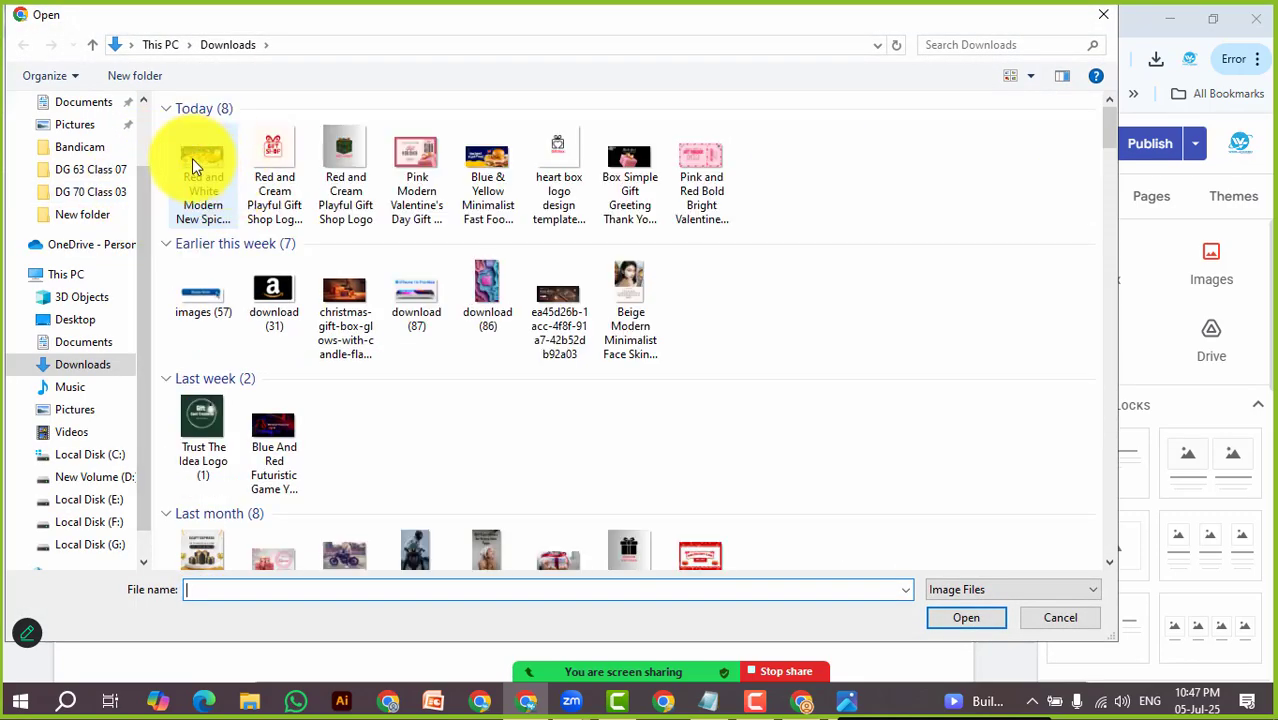
left_click(194, 157)
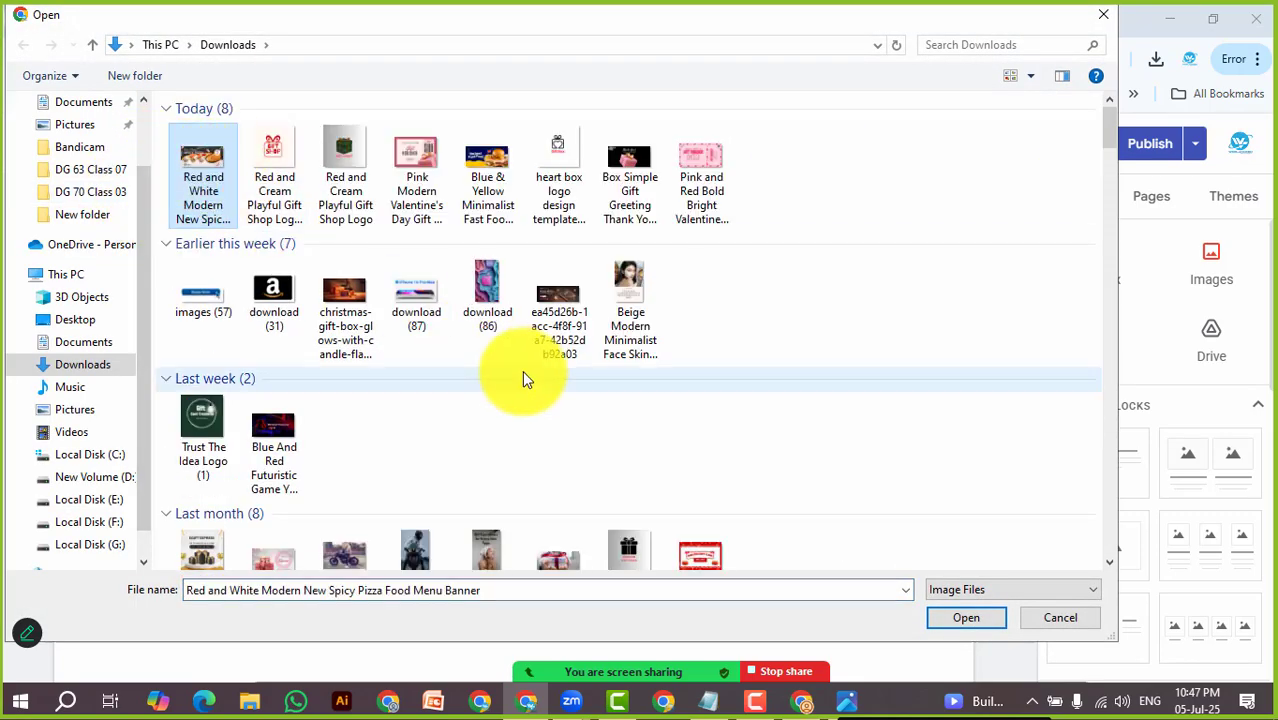
left_click(945, 615)
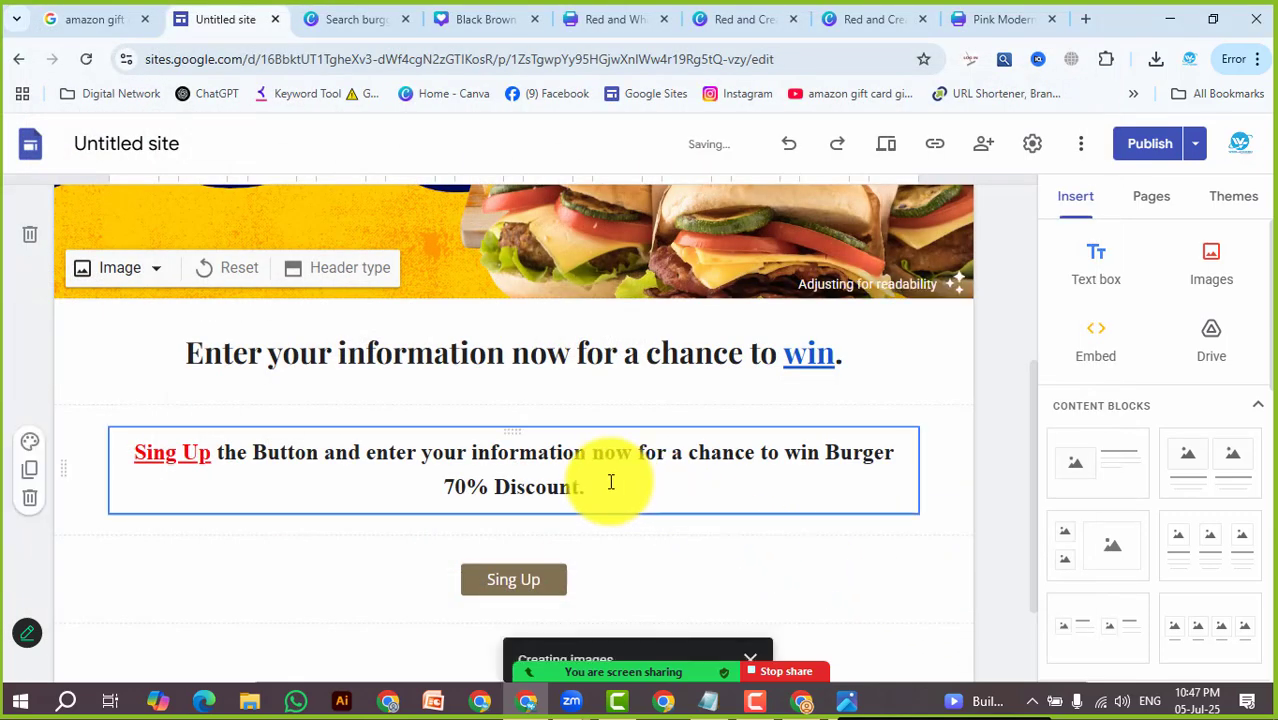
scroll(610, 483, "up", 3)
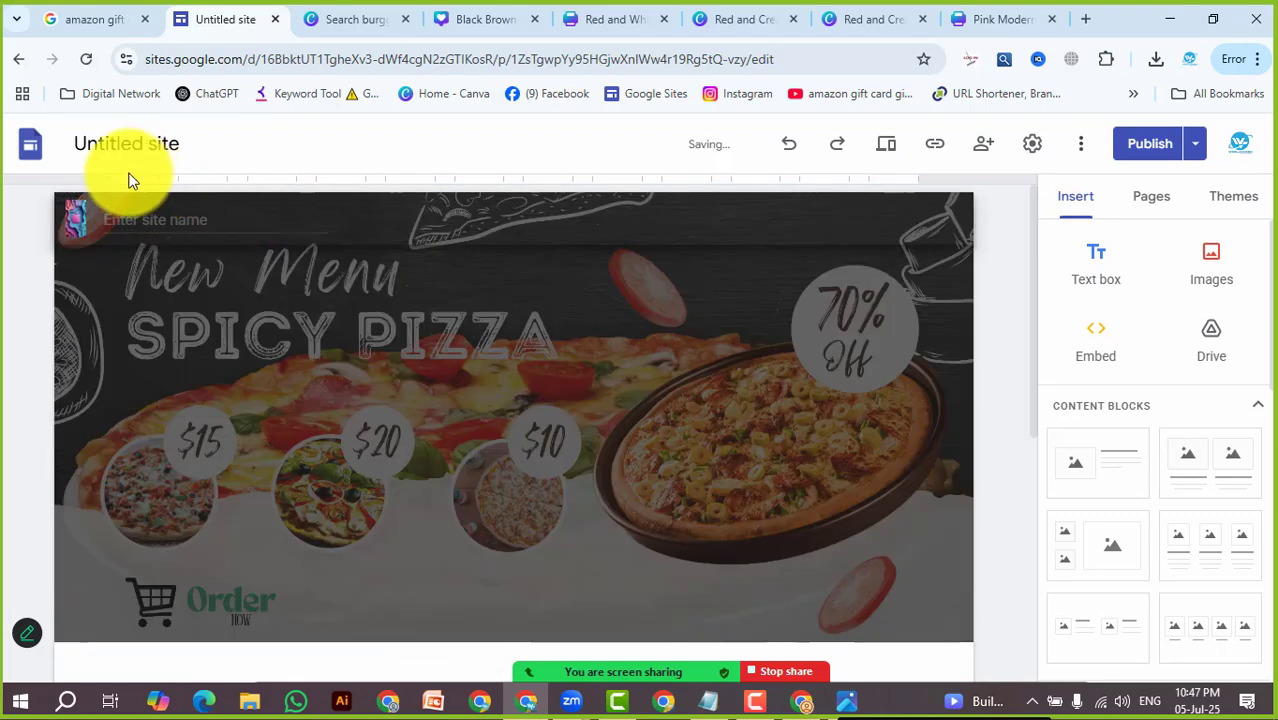
scroll(900, 447, "down", 3)
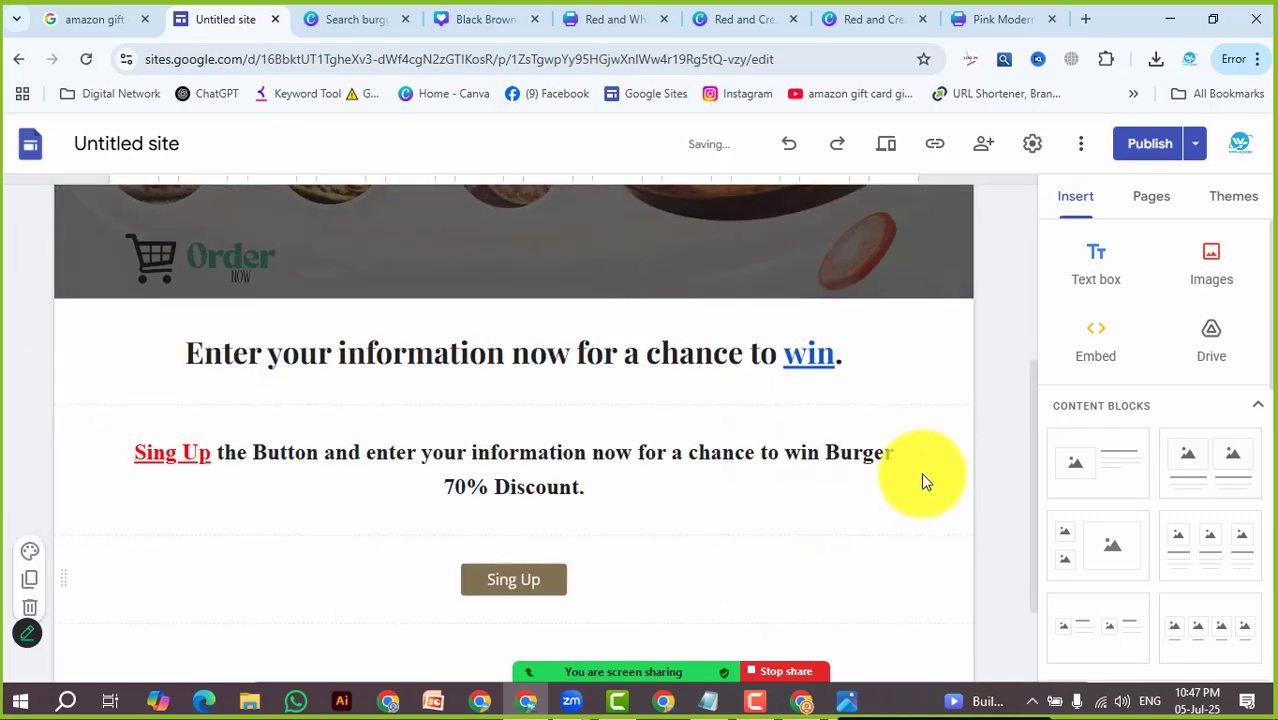
scroll(918, 470, "up", 3)
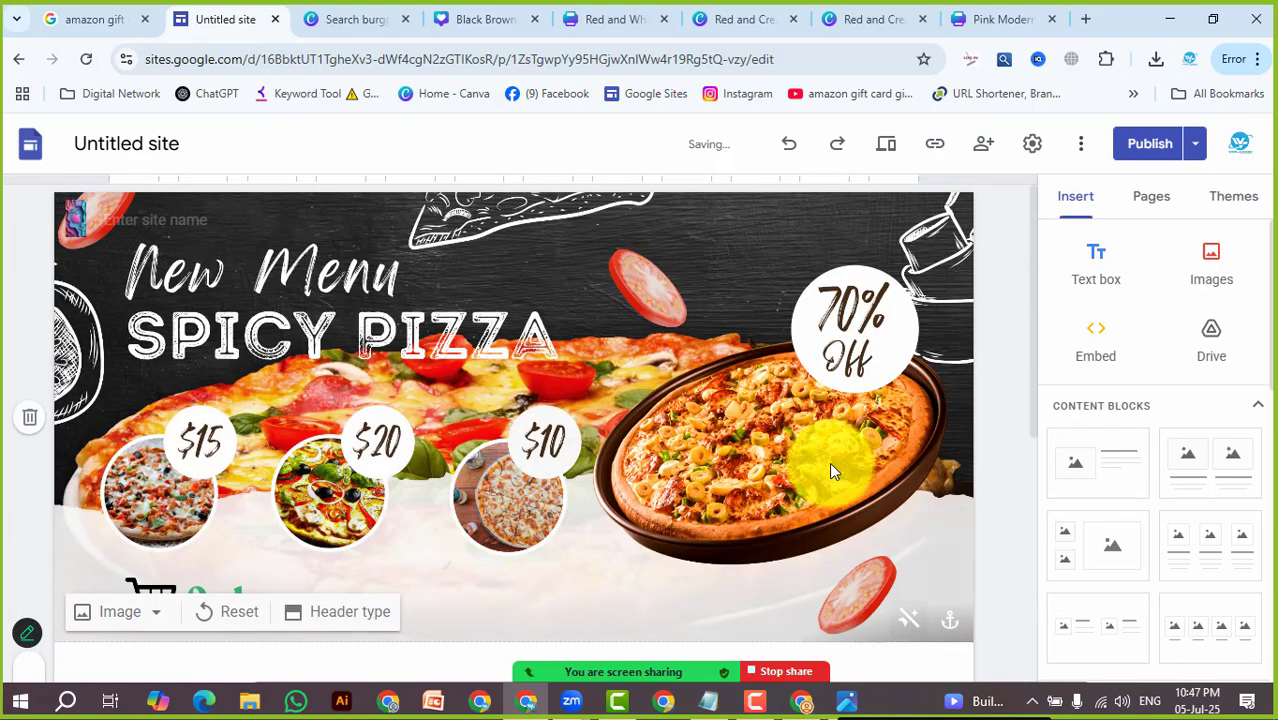
Replace the word "Burger" with "pizza" in the discount sentence above the sign-up button
scroll(829, 459, "down", 3)
left_click(707, 432)
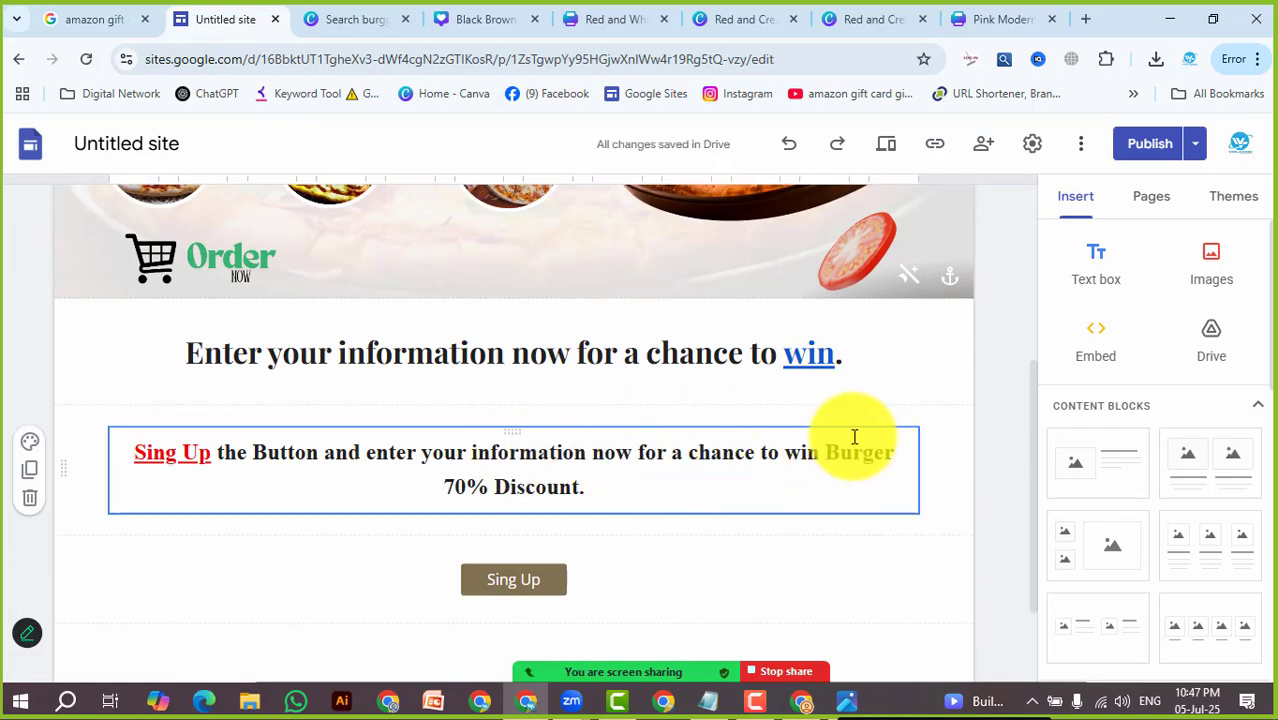
double_click(836, 448)
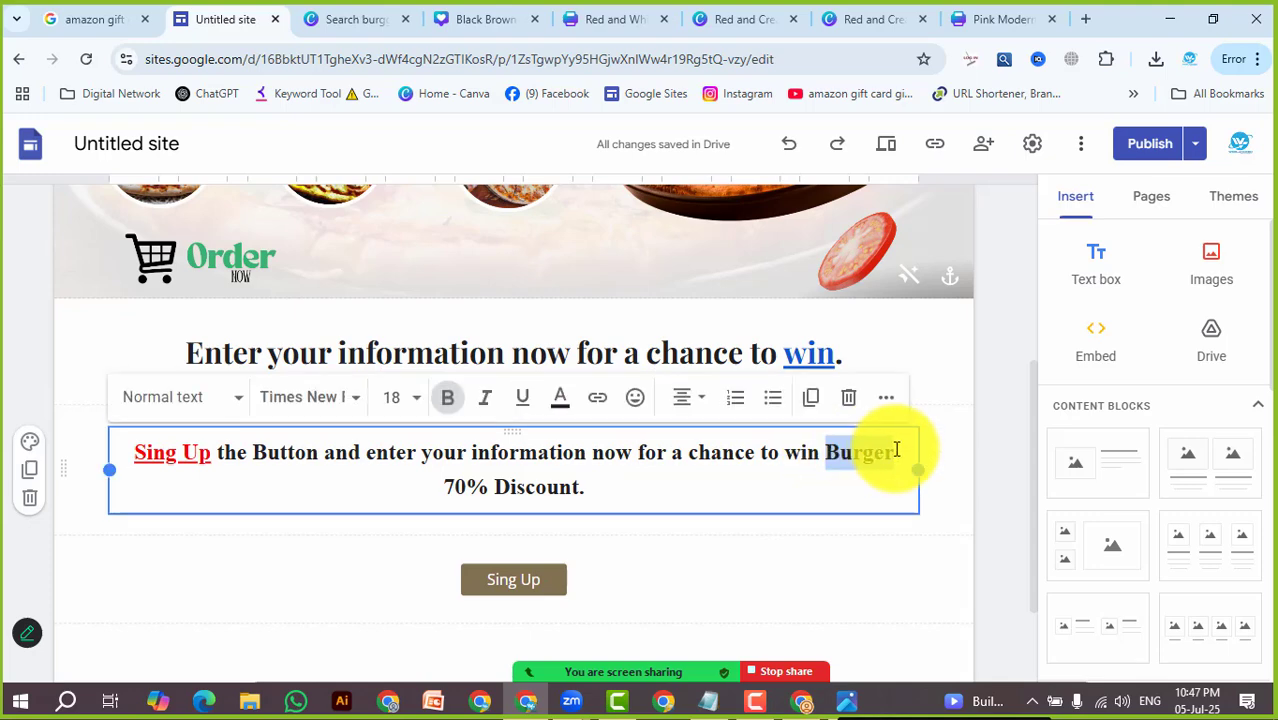
type("pi")
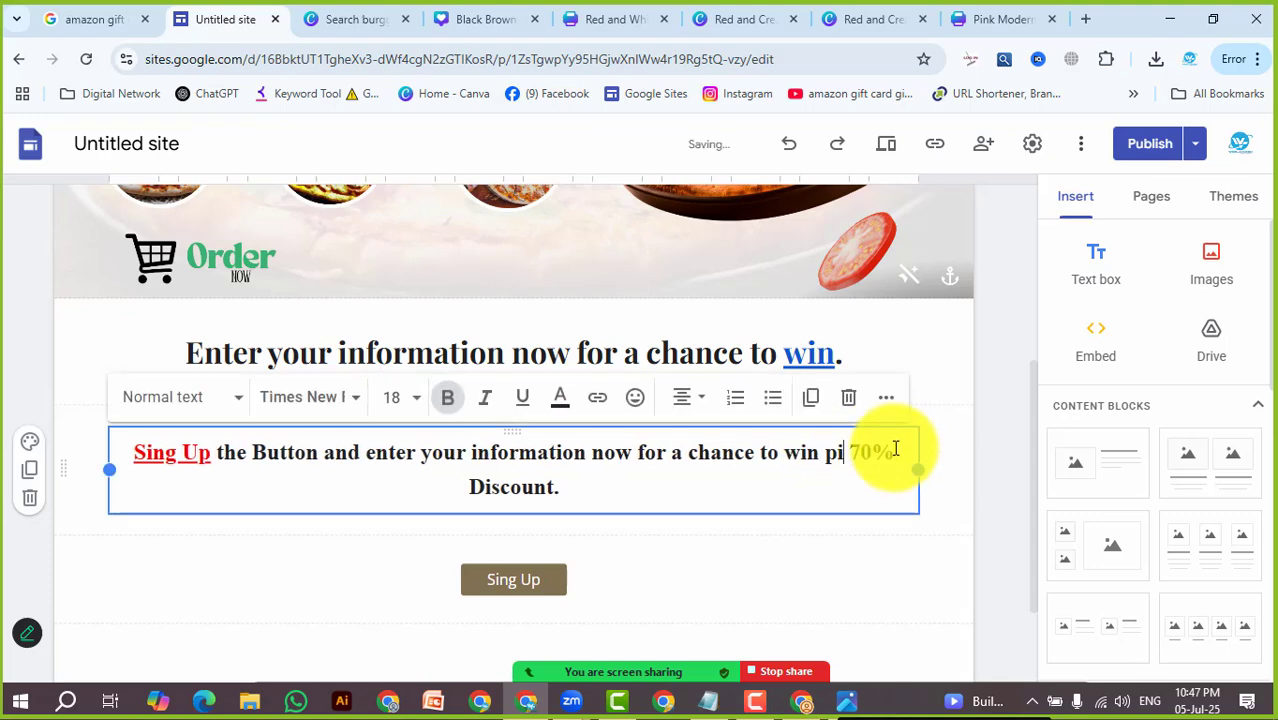
type("zza")
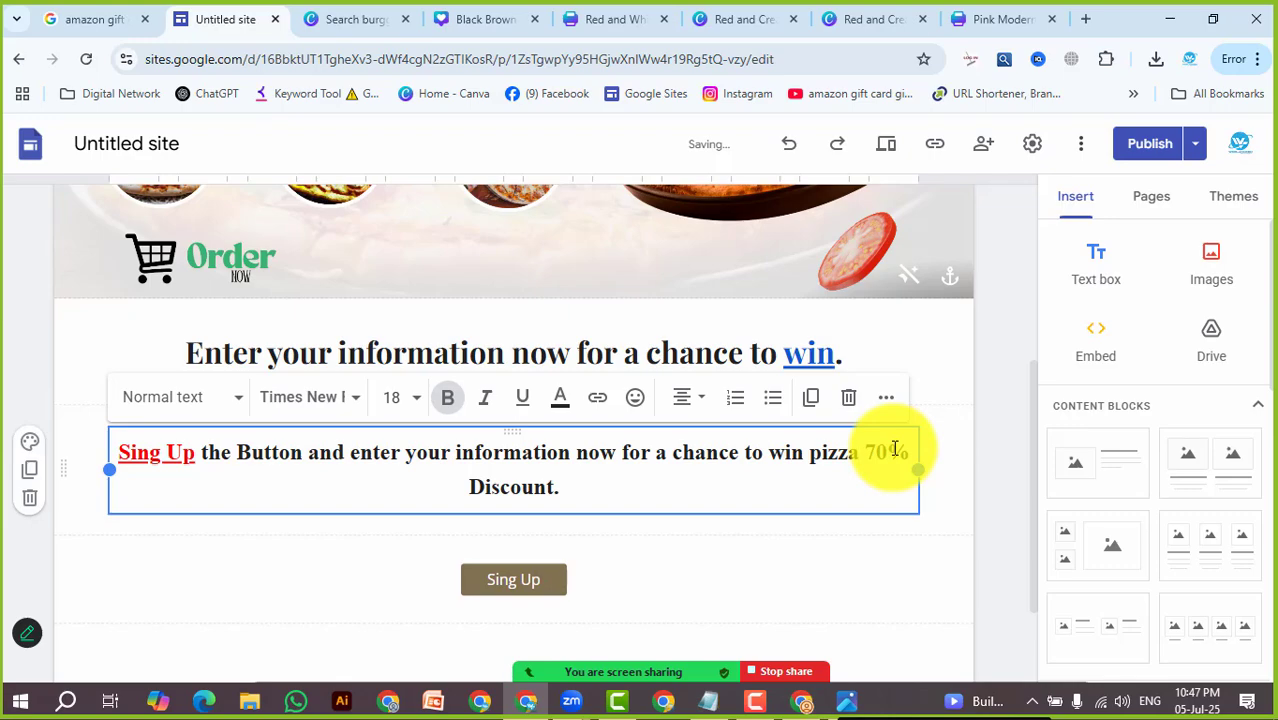
left_click(830, 571)
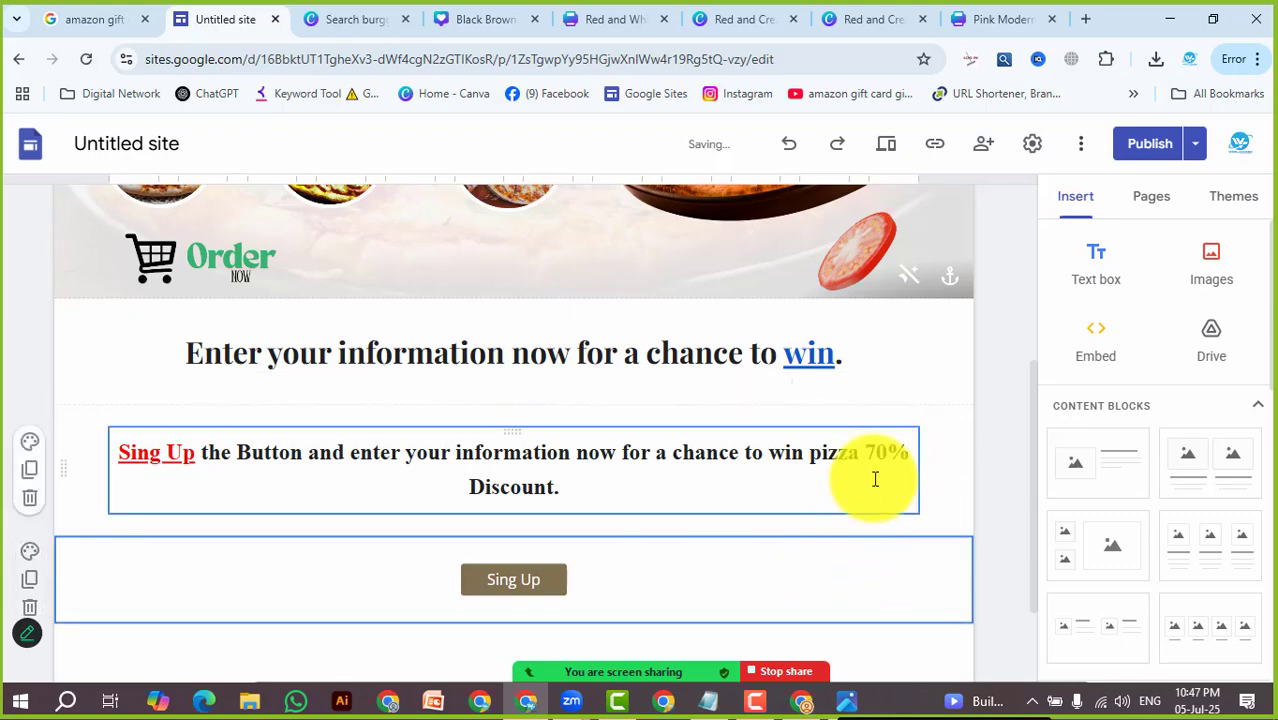
Review the updated home page against the published version and publish the site changes
scroll(875, 480, "up", 3)
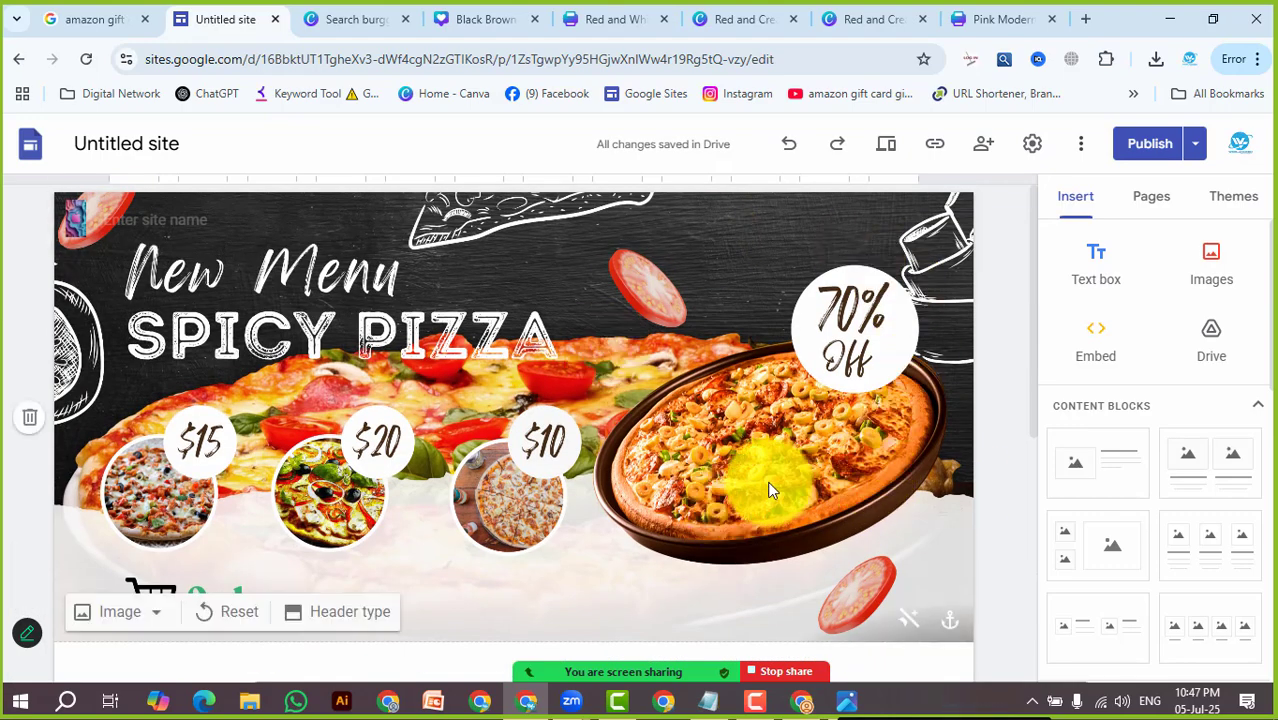
scroll(769, 490, "down", 3)
scroll(969, 323, "up", 3)
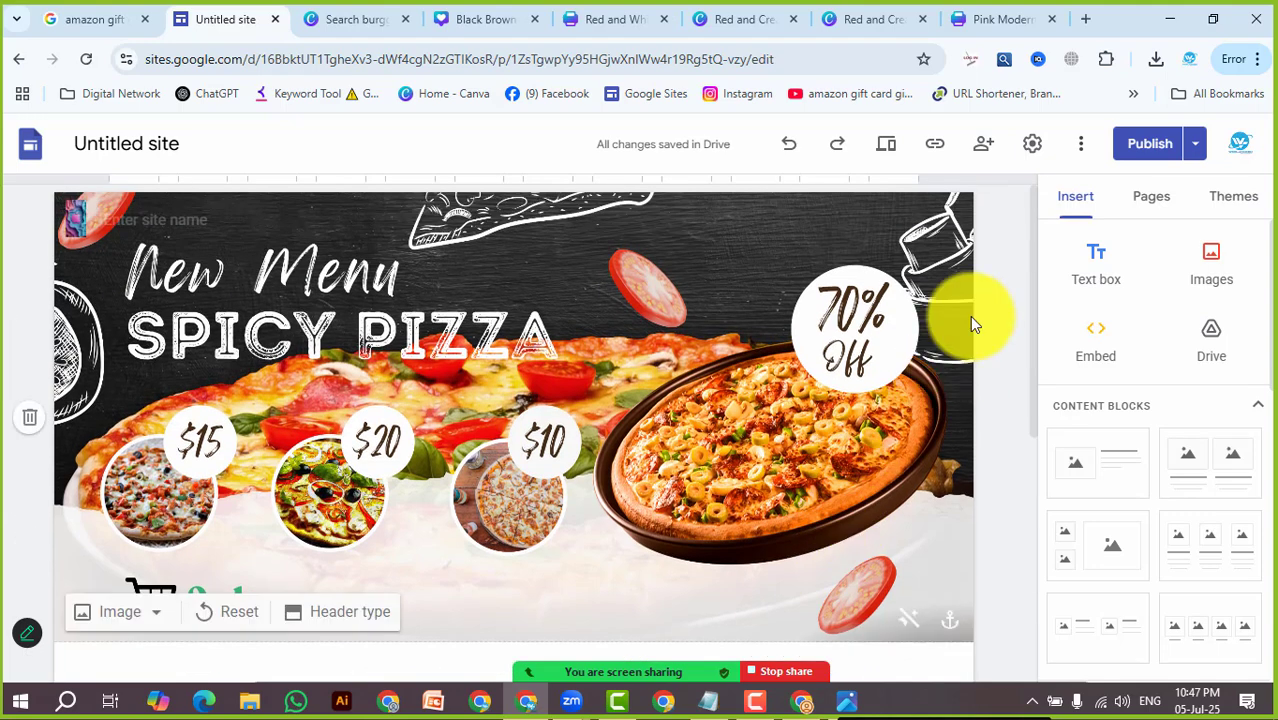
left_click(1137, 145)
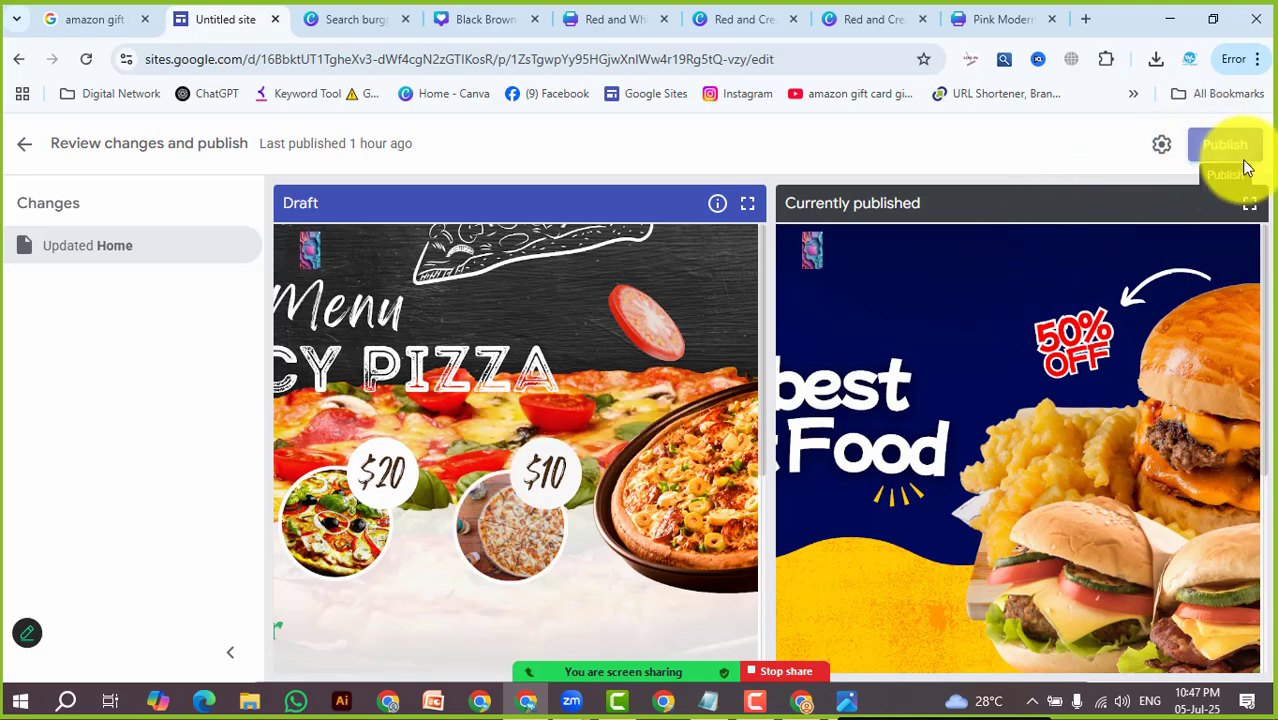
left_click(1236, 152)
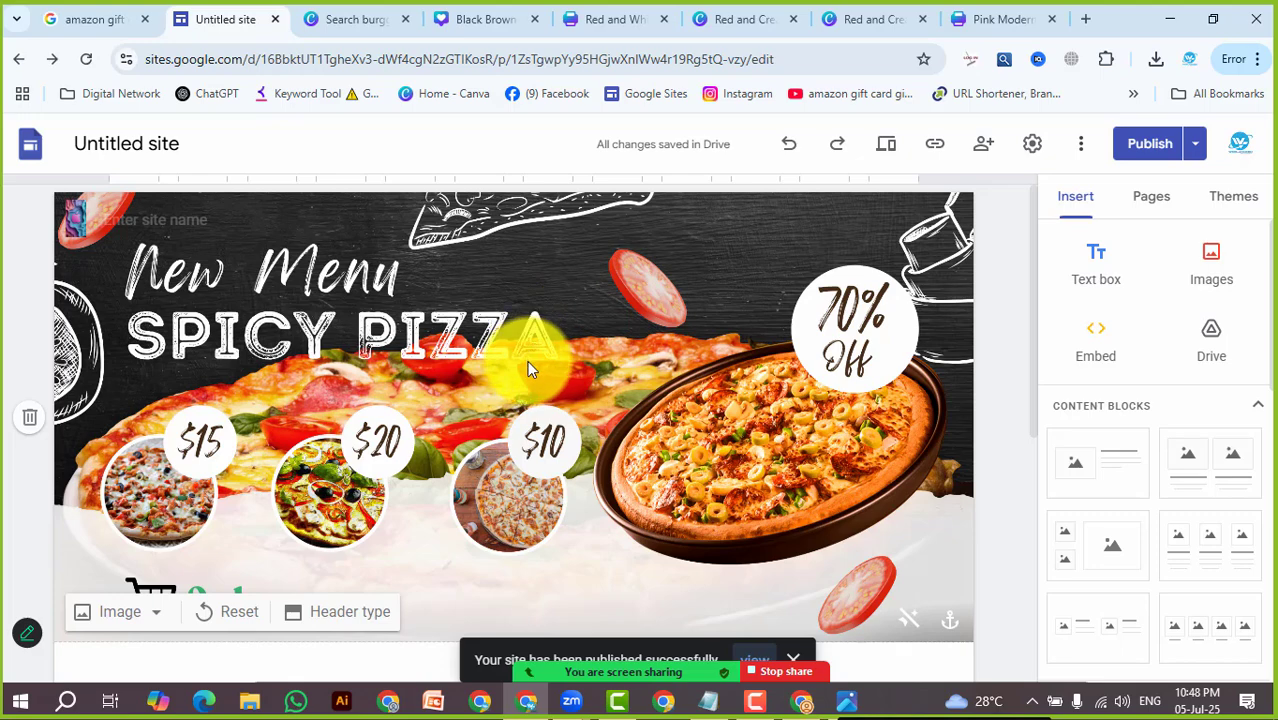
scroll(527, 360, "down", 3)
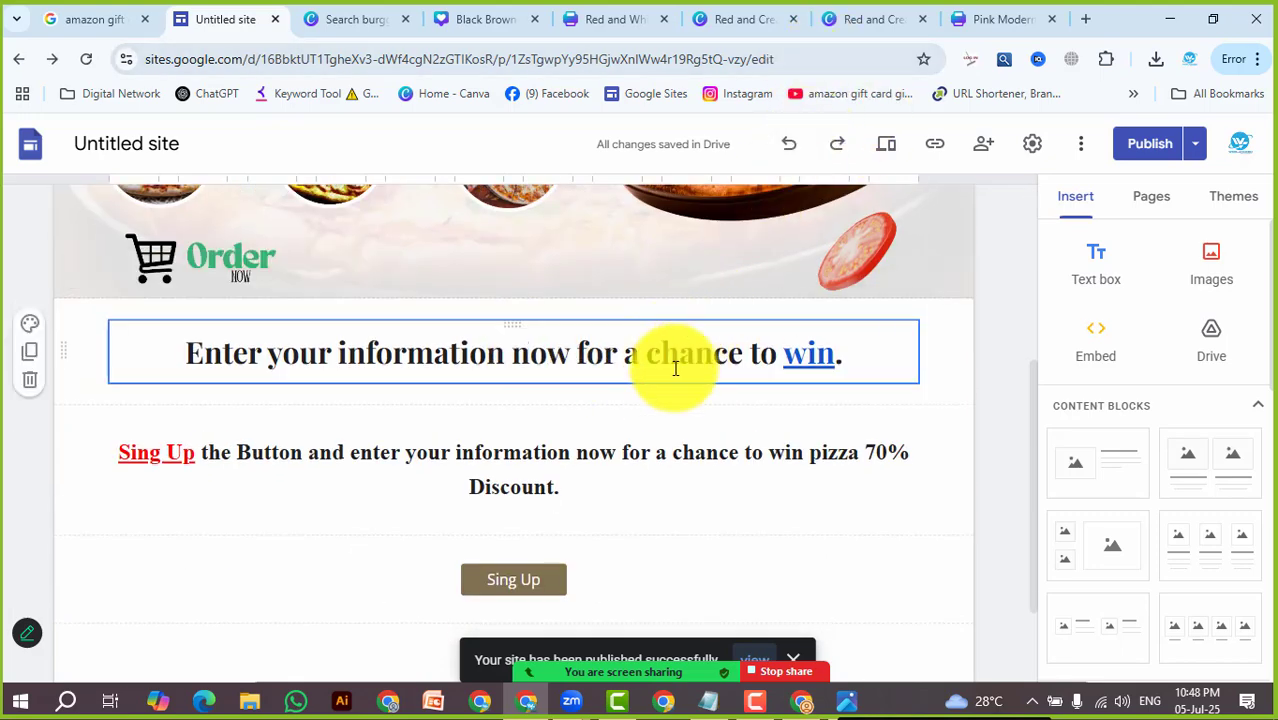
scroll(665, 465, "down", 2)
scroll(677, 507, "up", 5)
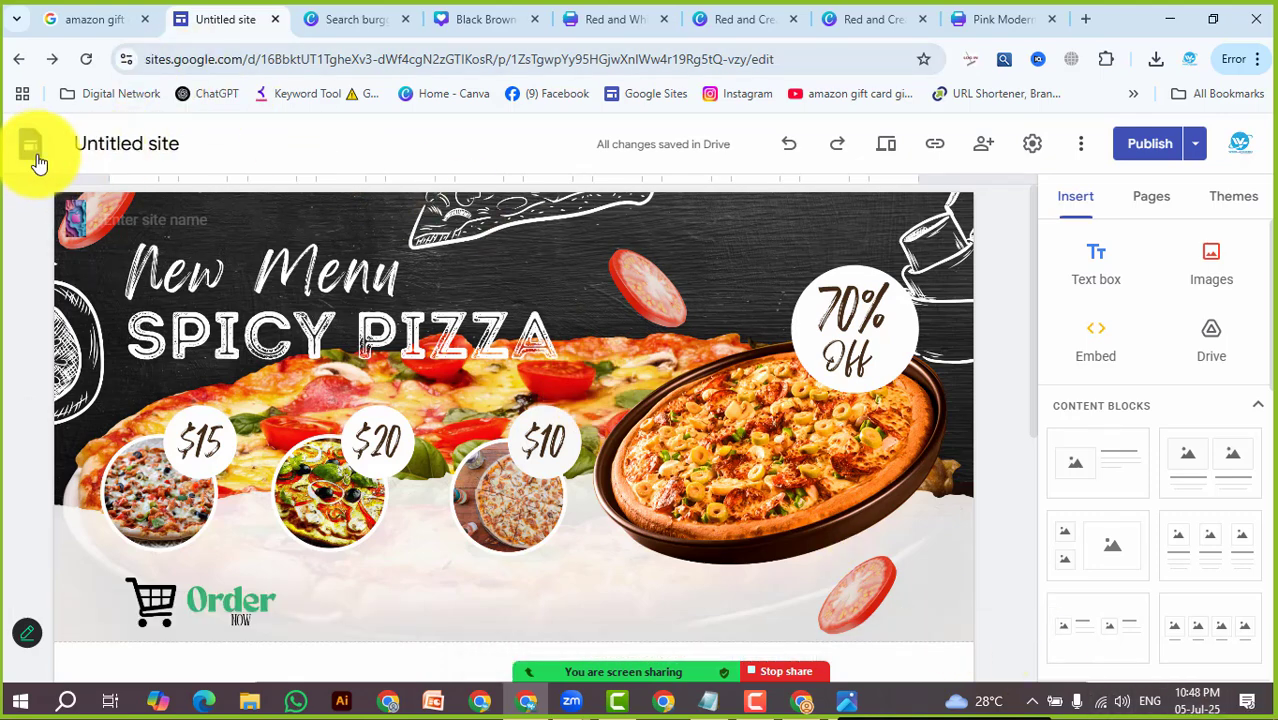
Copy the published site link of the pizza page
left_click(336, 18)
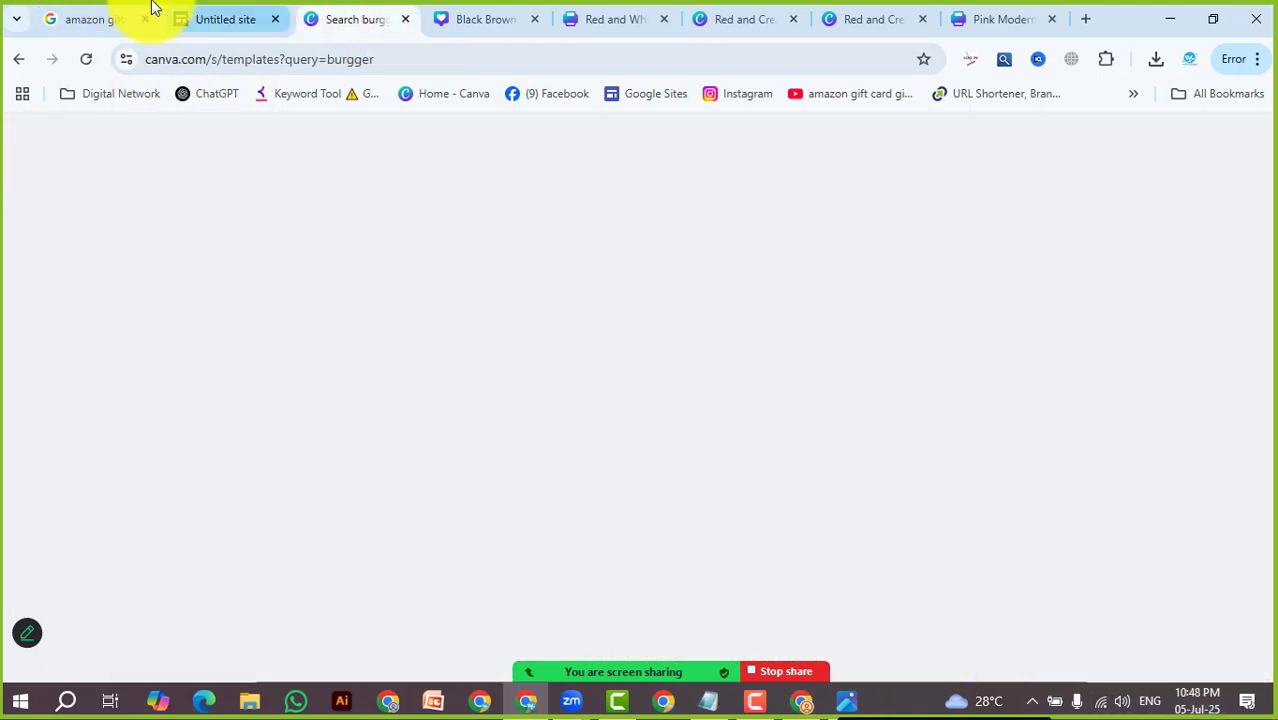
left_click(258, 10)
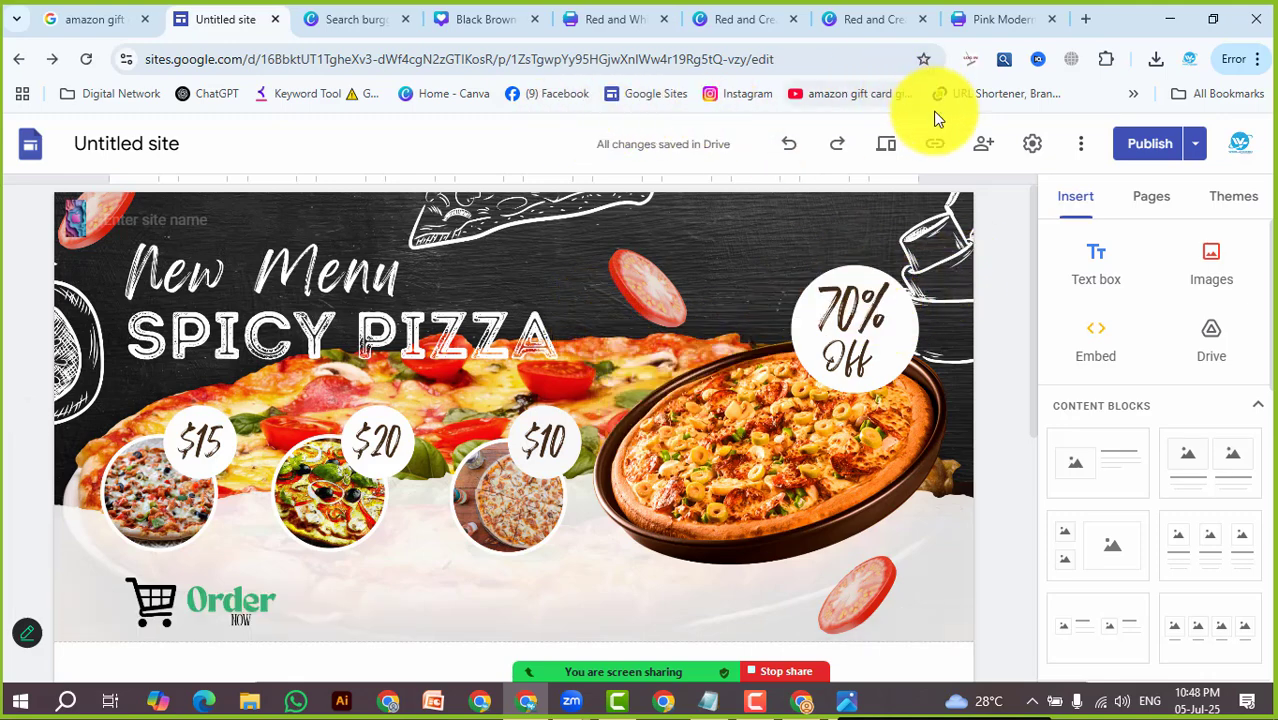
left_click(936, 140)
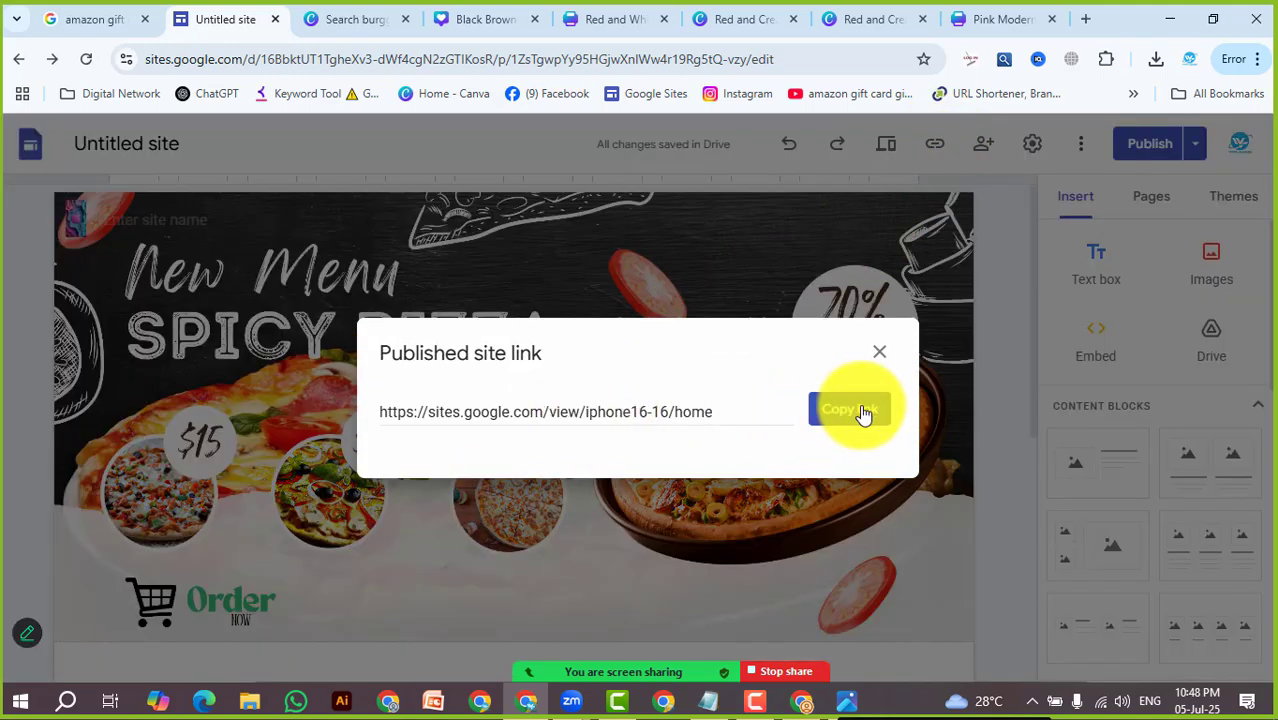
left_click(862, 413)
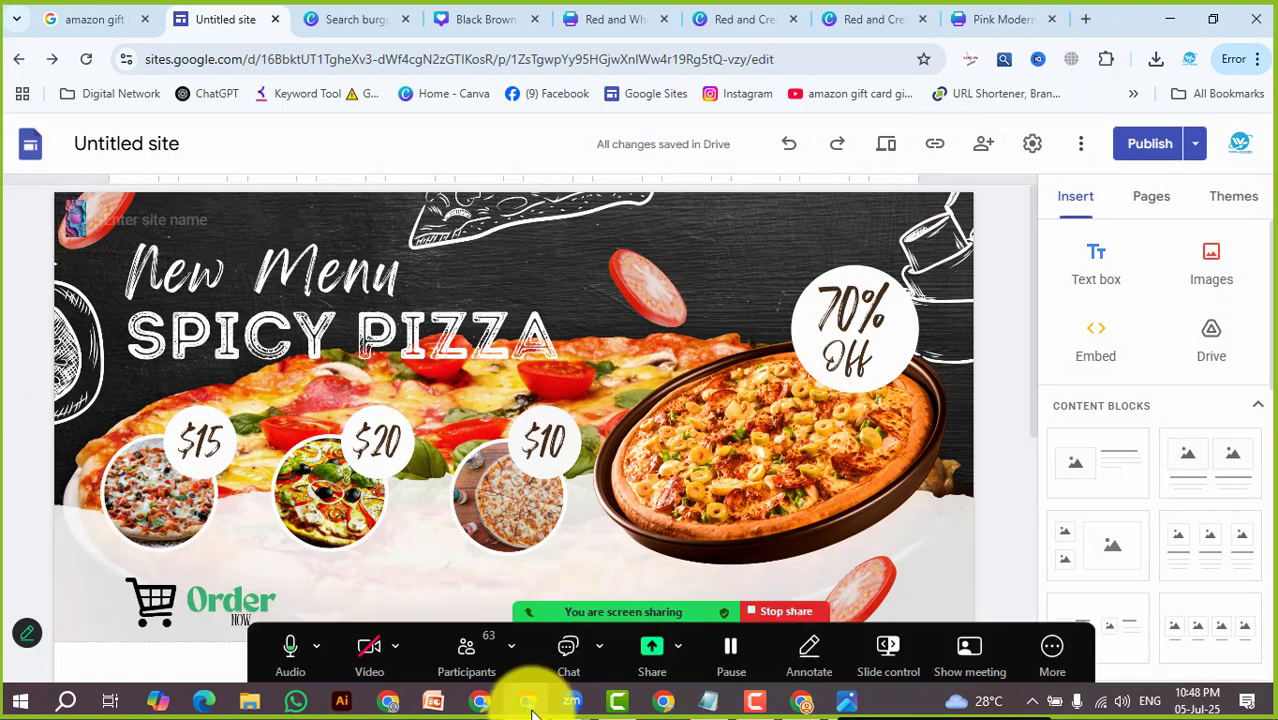
left_click(533, 705)
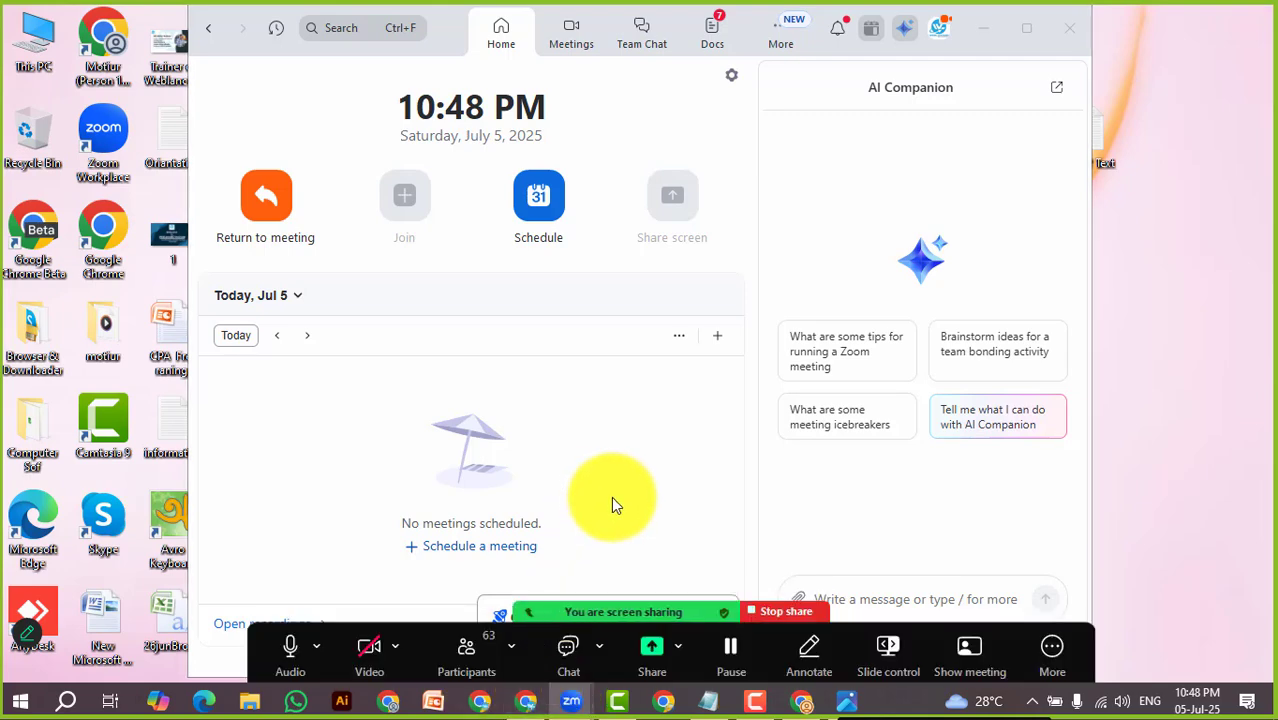
left_click(524, 700)
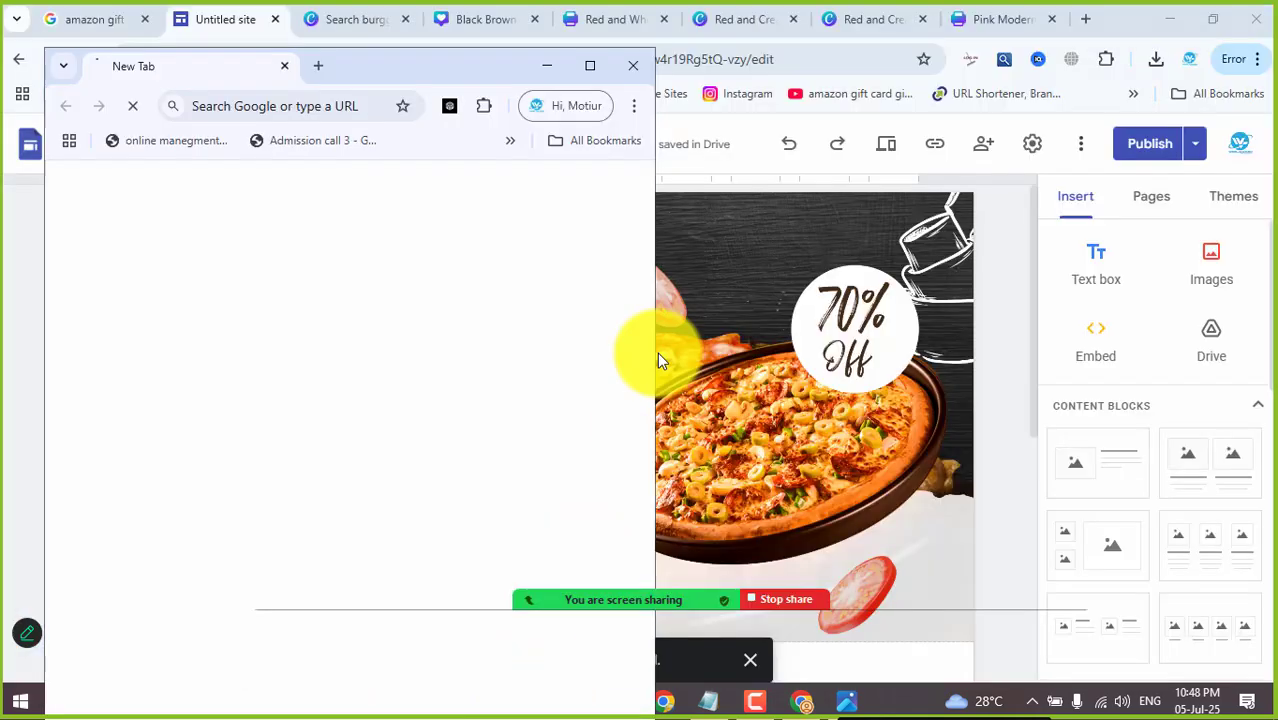
left_click(632, 64)
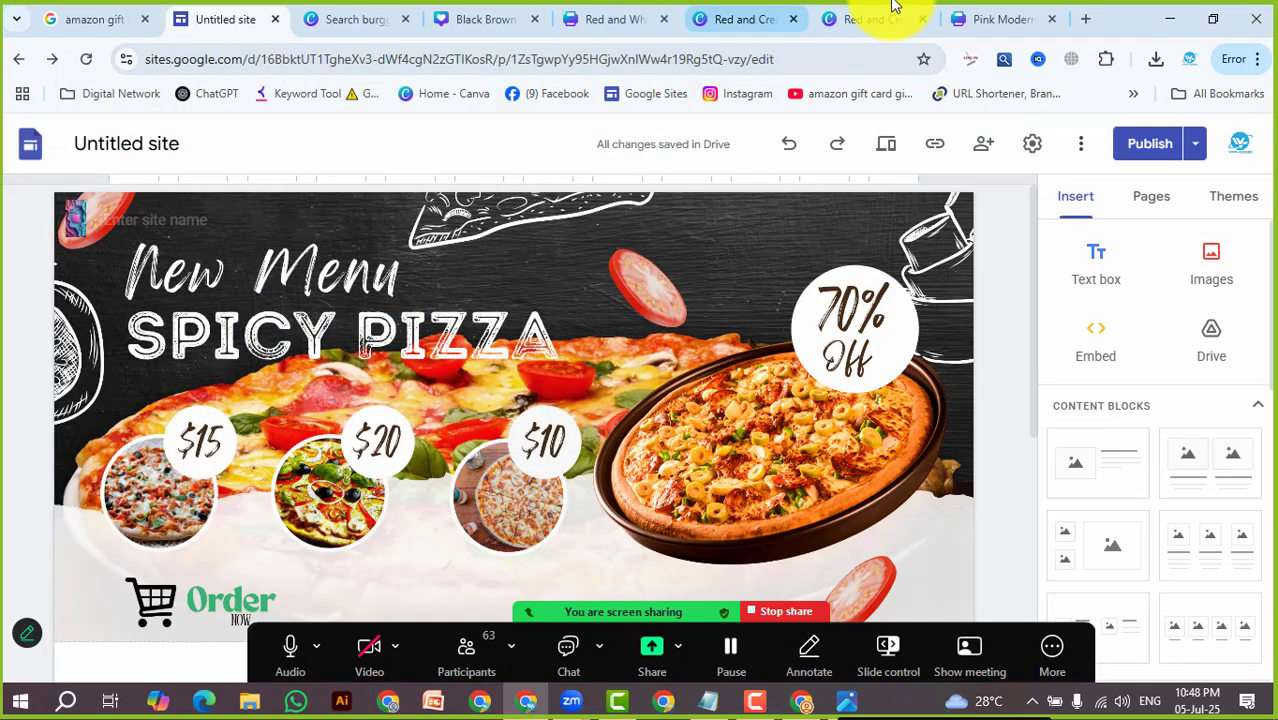
Load the copied published site link in an incognito window and review the page from the pizza banner to the sign-up button
left_click(1248, 62)
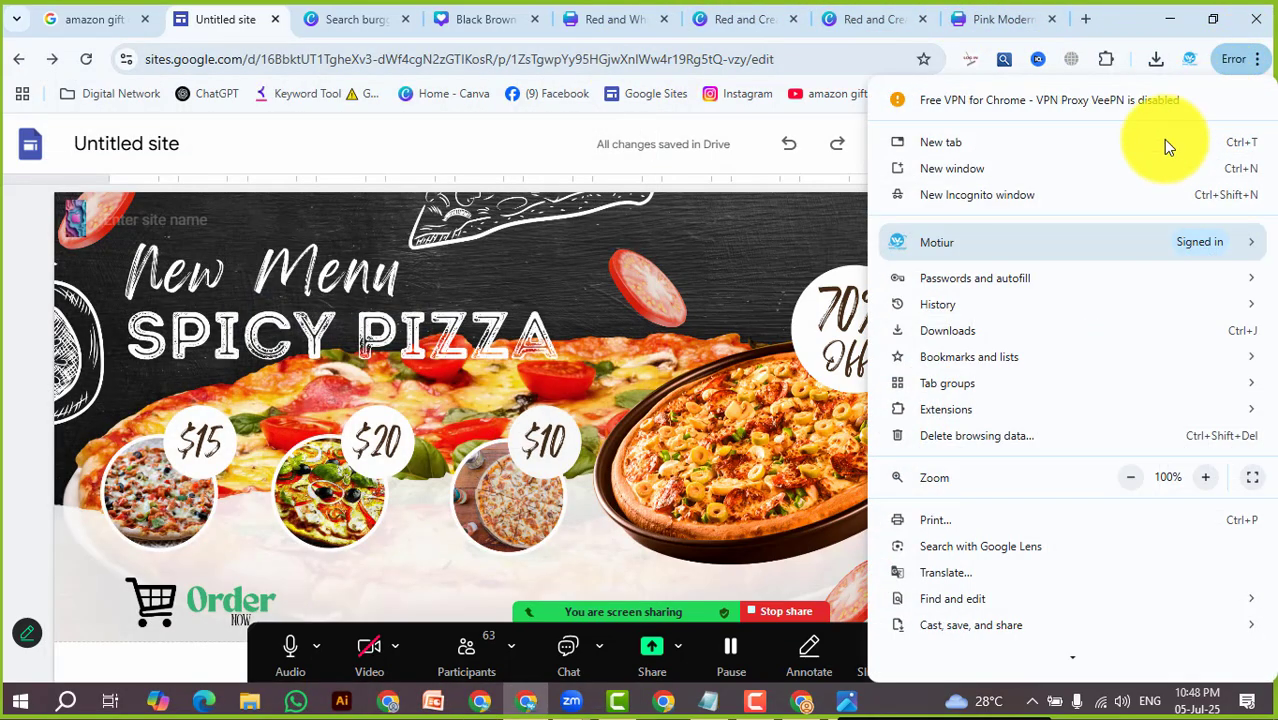
left_click(1042, 194)
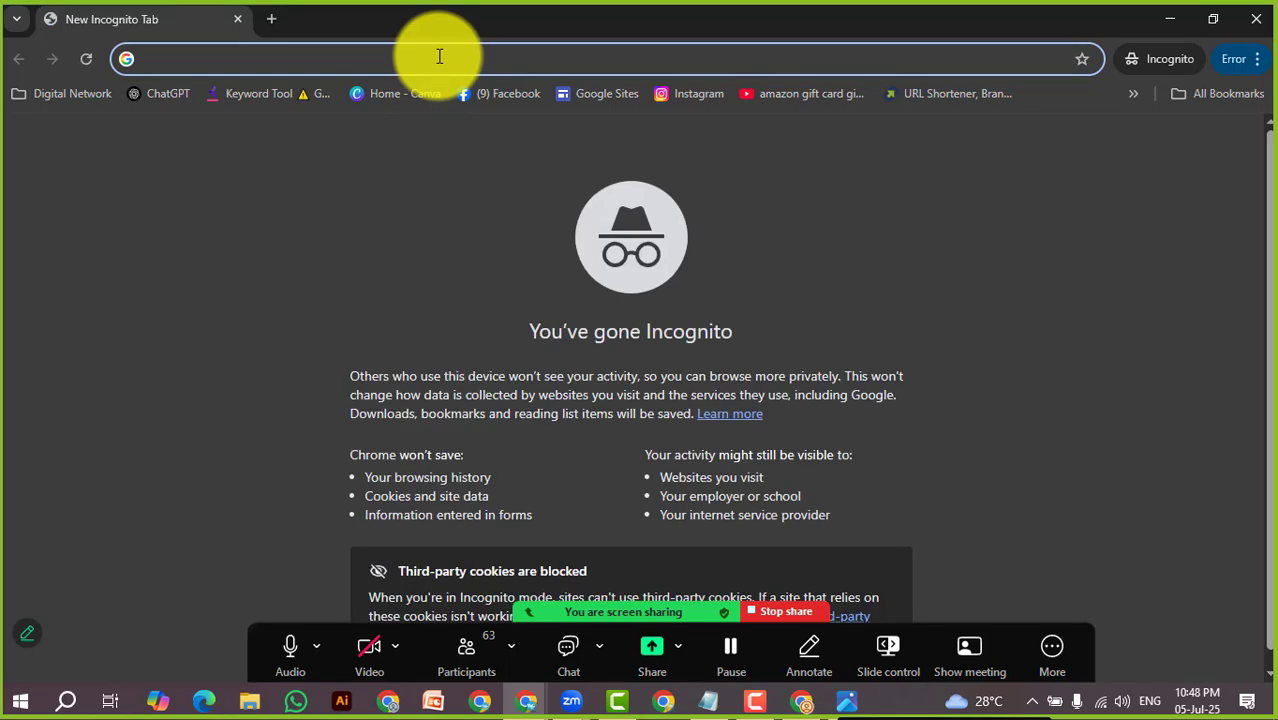
right_click(439, 57)
left_click(480, 218)
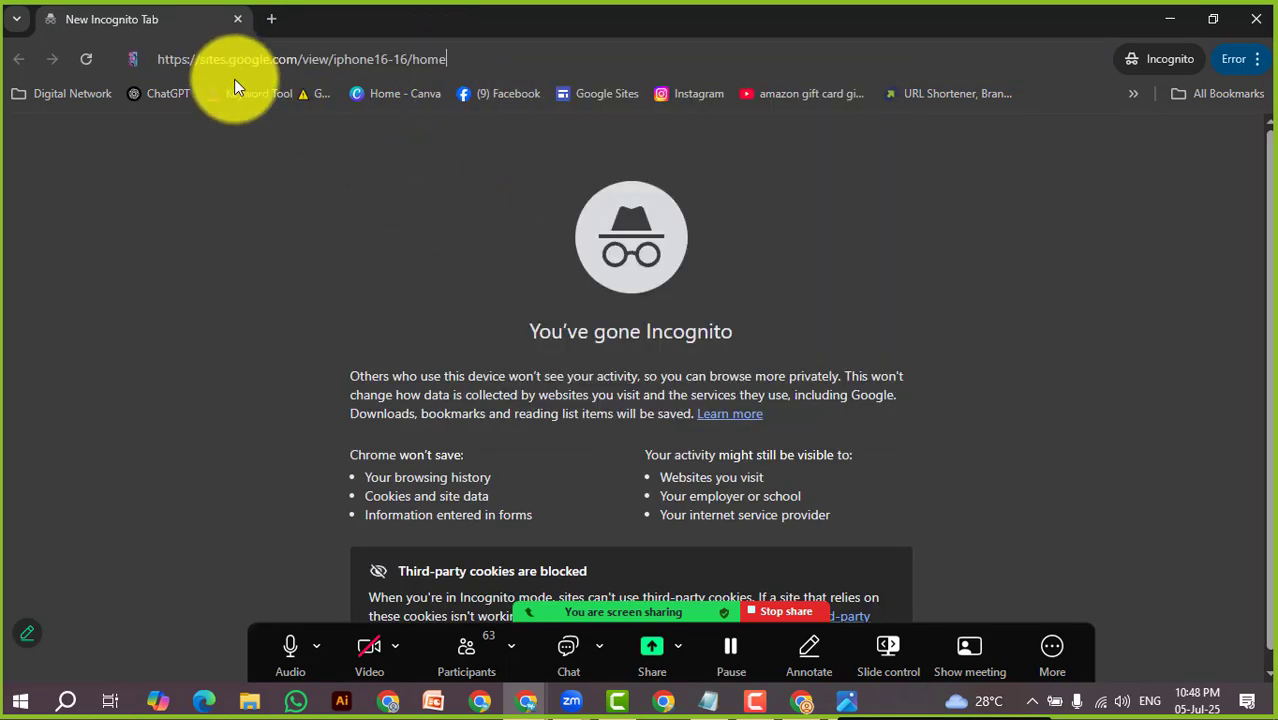
left_click(285, 106)
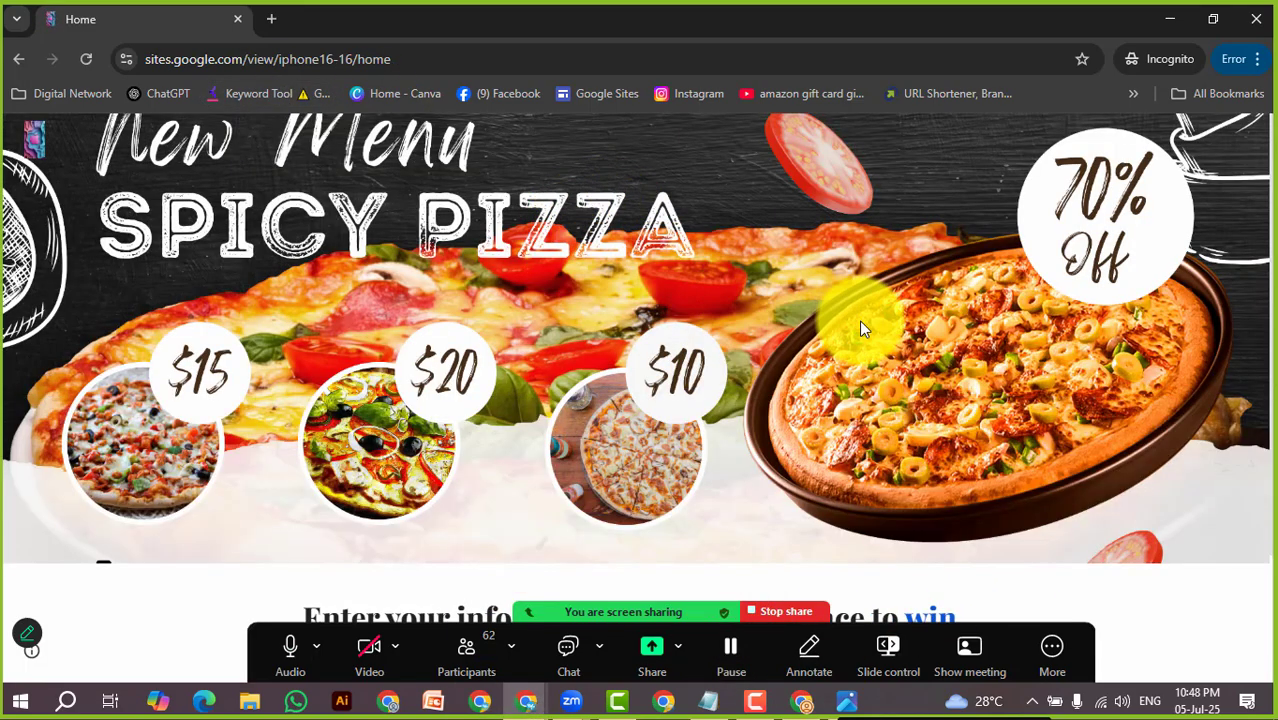
scroll(864, 321, "down", 1)
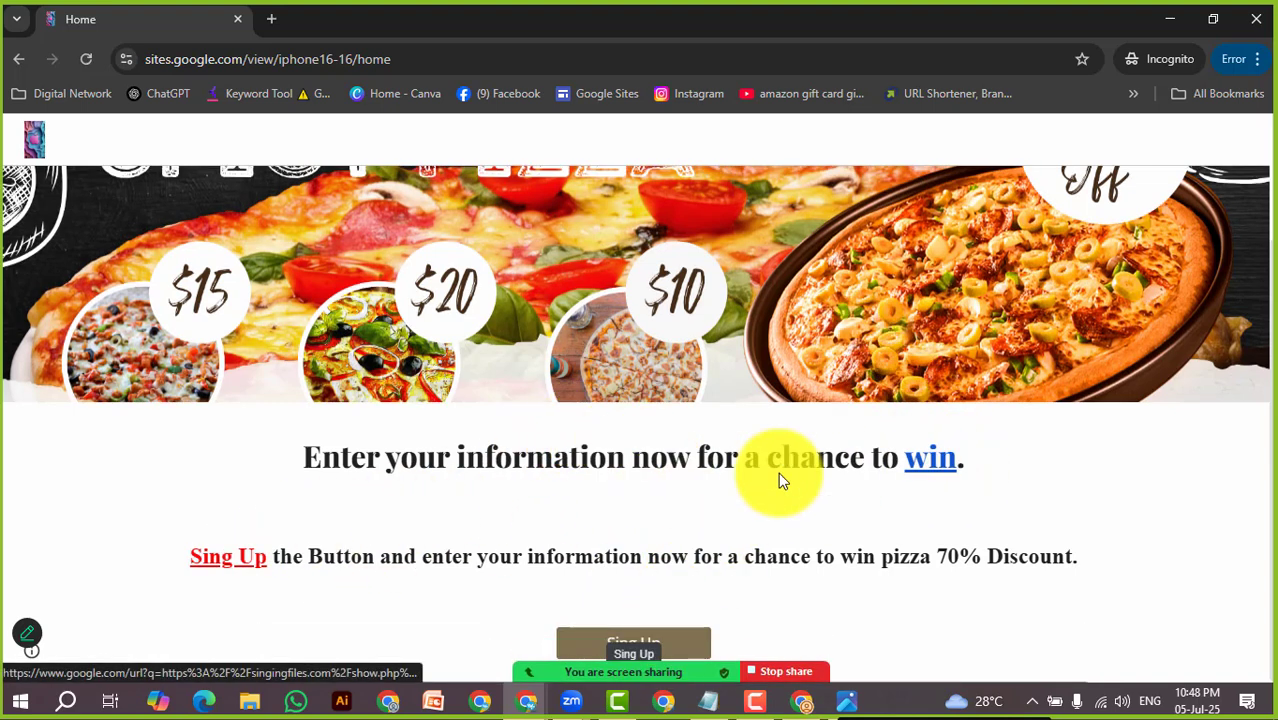
scroll(902, 407, "up", 2)
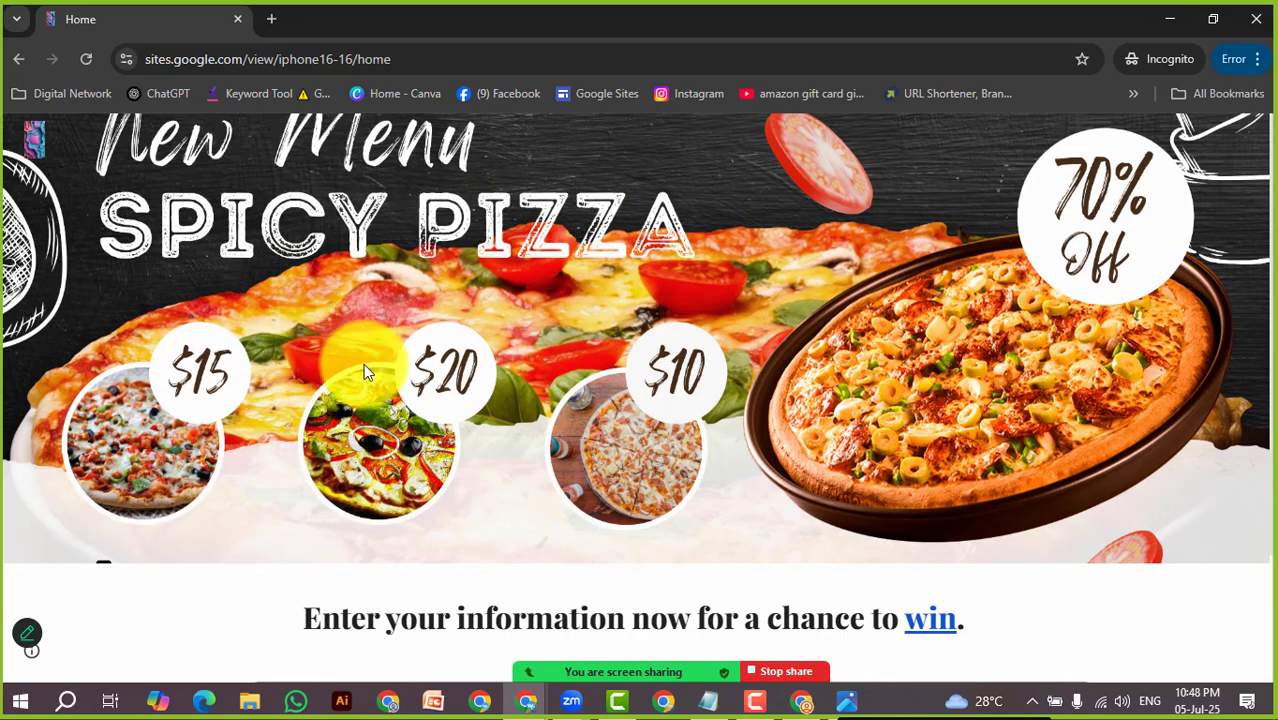
scroll(512, 400, "down", 2)
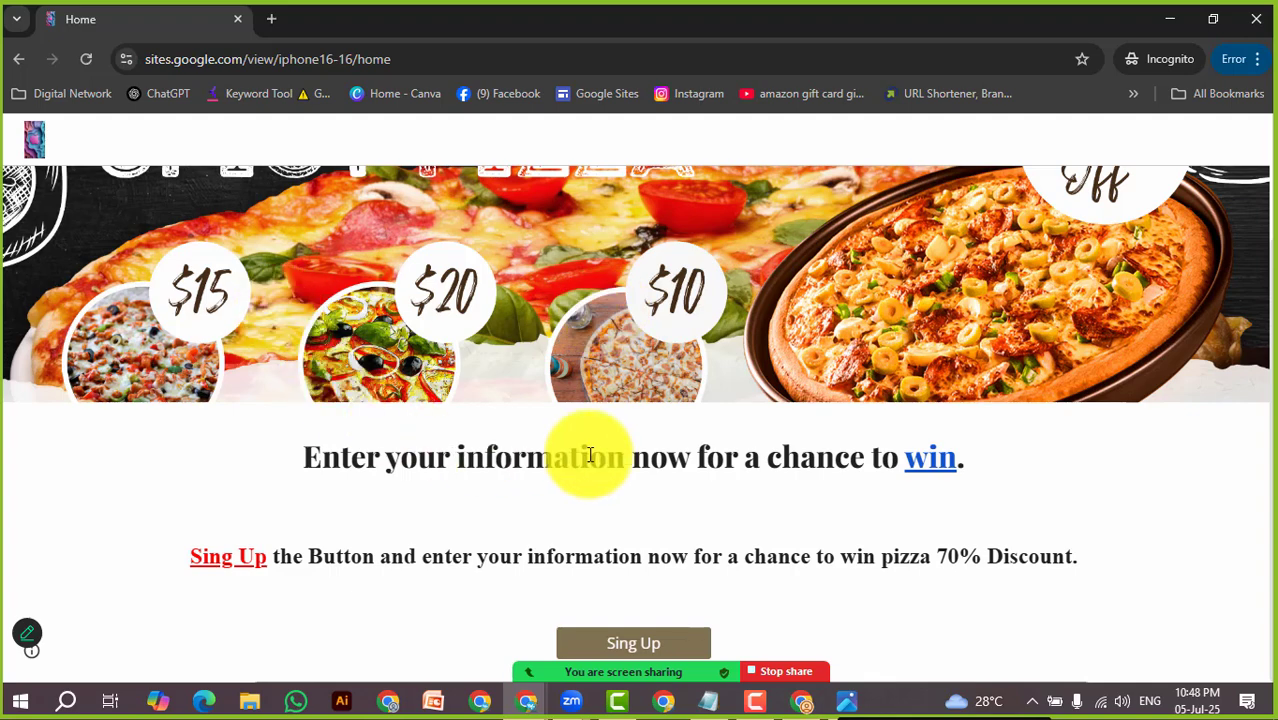
scroll(815, 507, "up", 2)
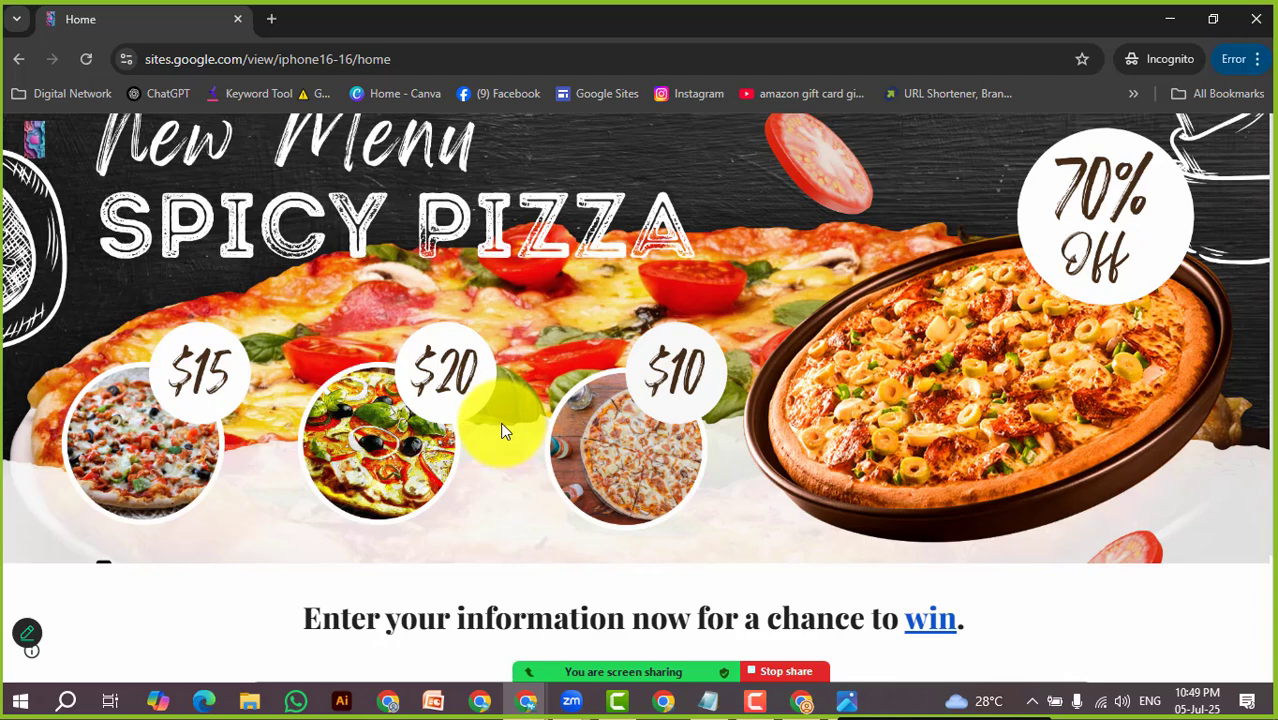
mouse_move(543, 694)
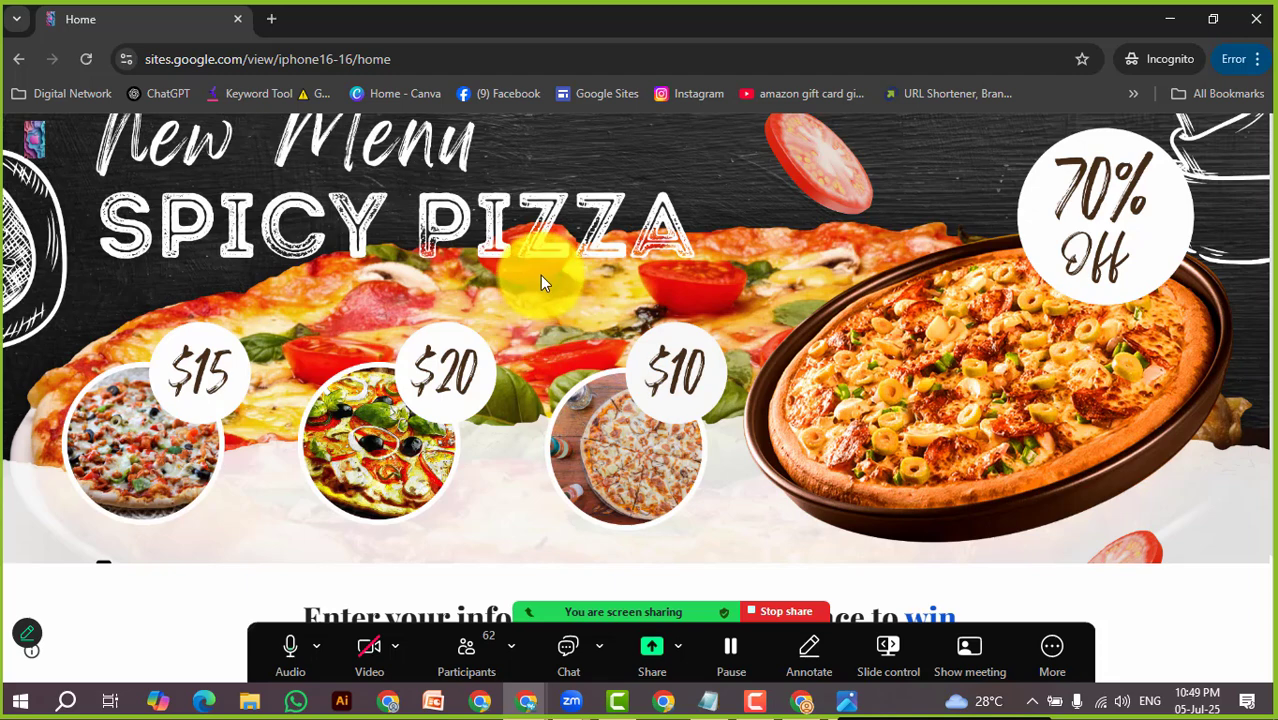
left_click(1170, 19)
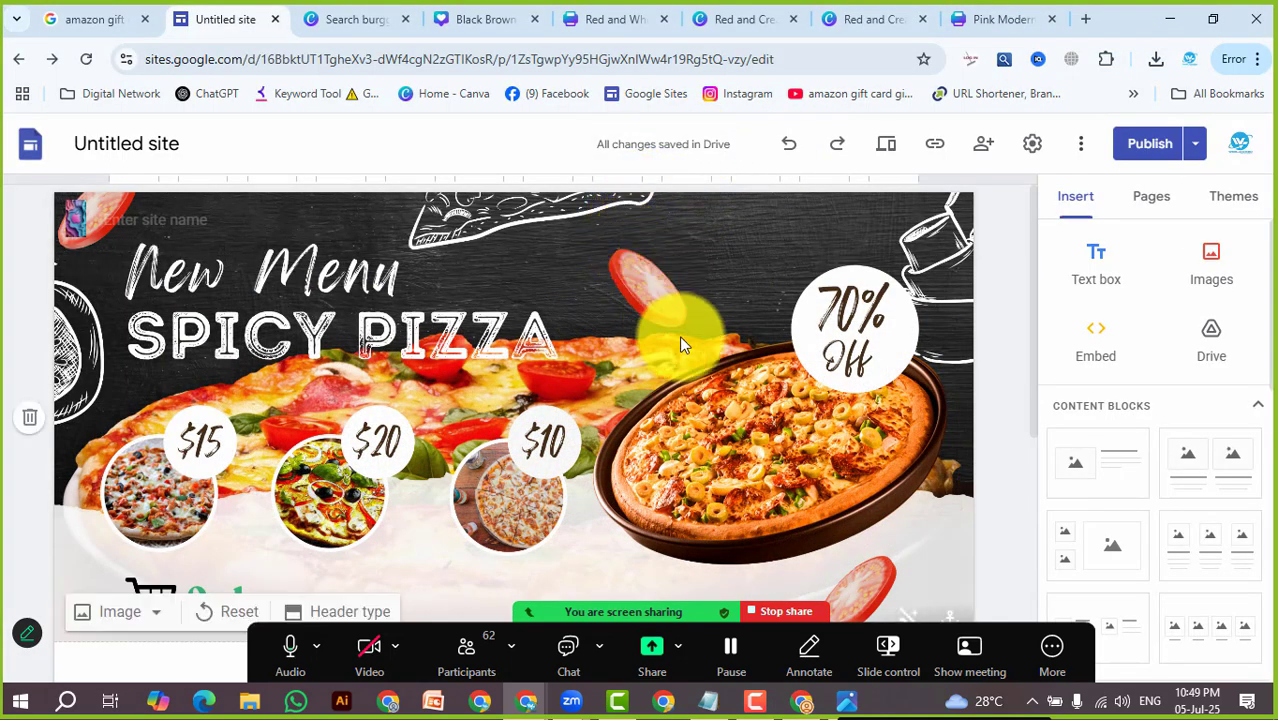
mouse_move(720, 700)
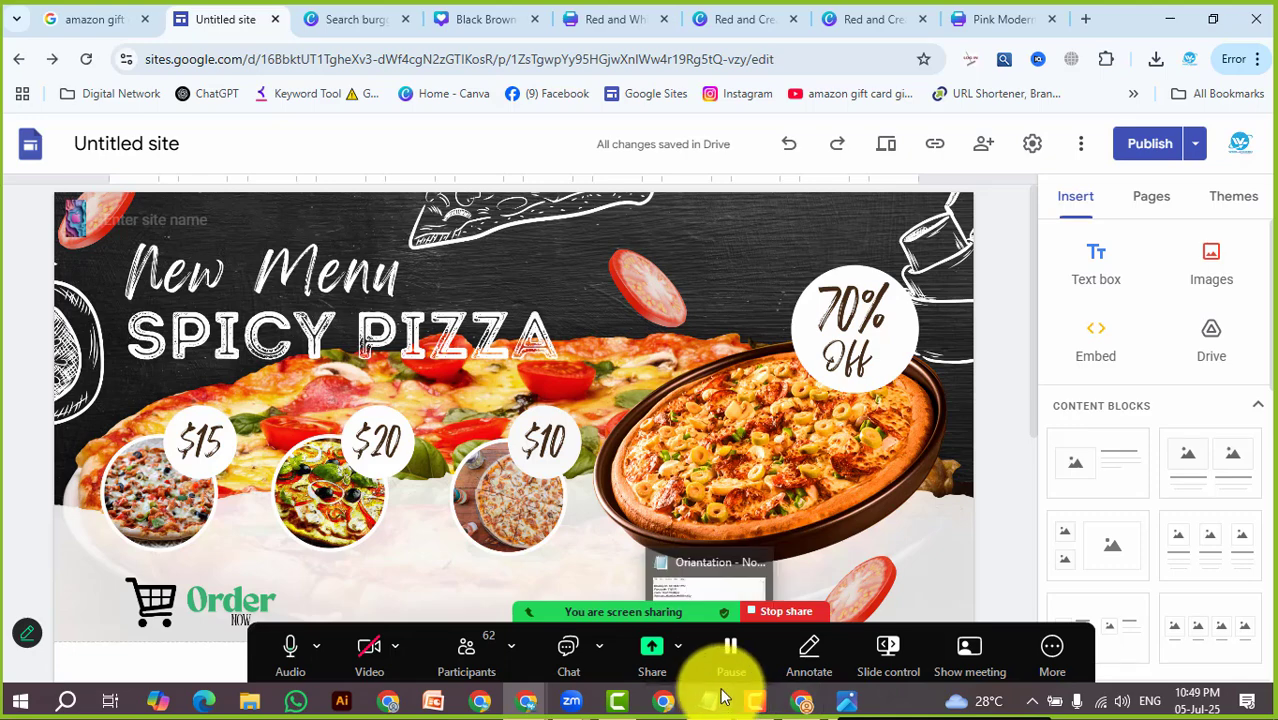
left_click(687, 608)
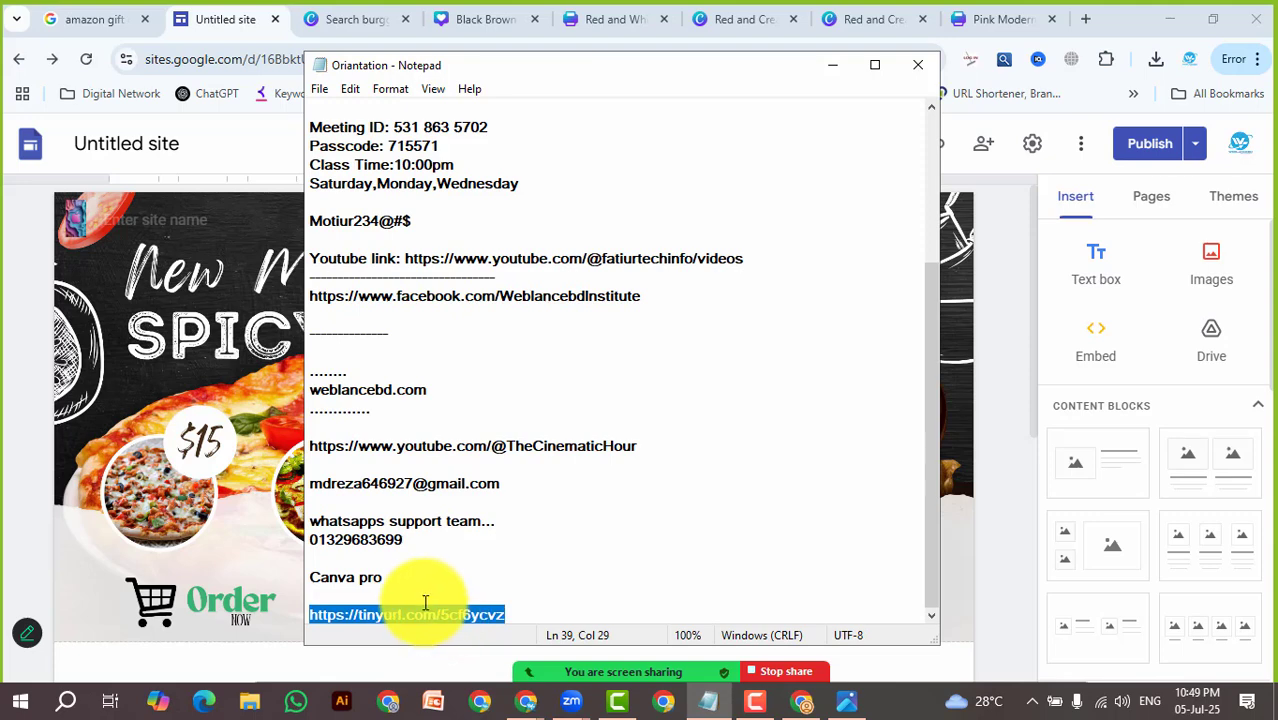
right_click(424, 604)
left_click(469, 376)
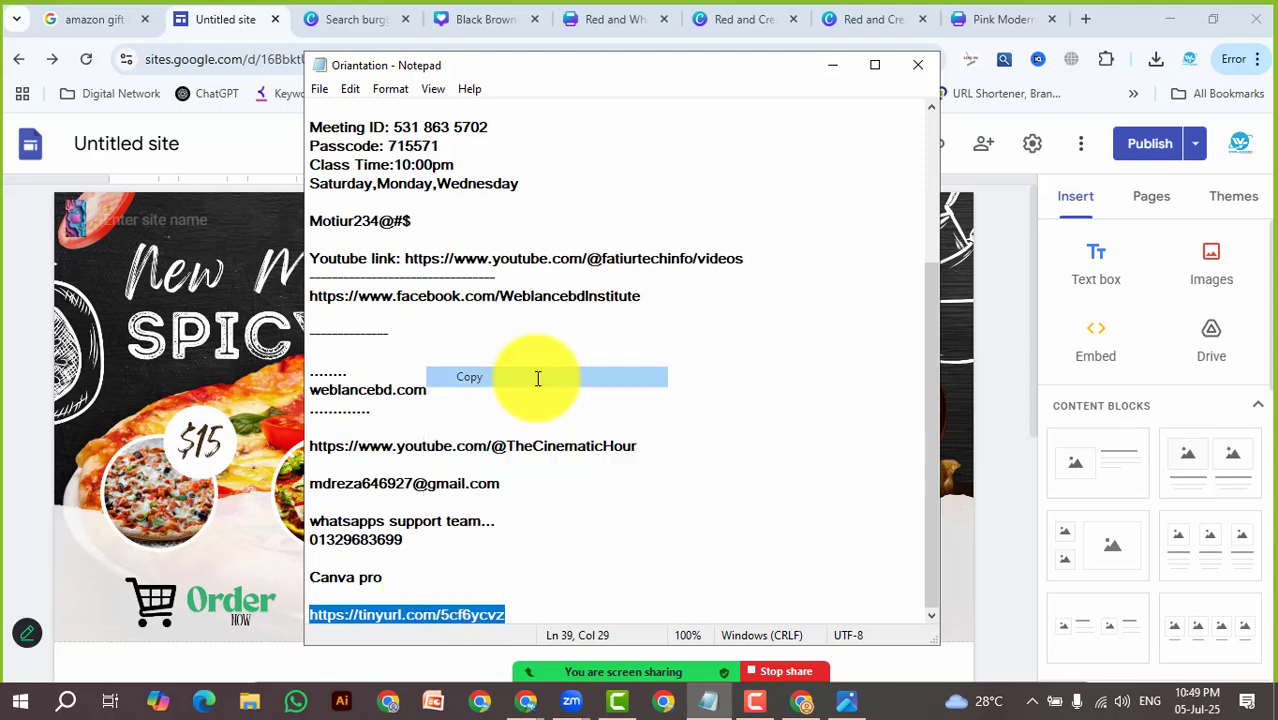
left_click(832, 65)
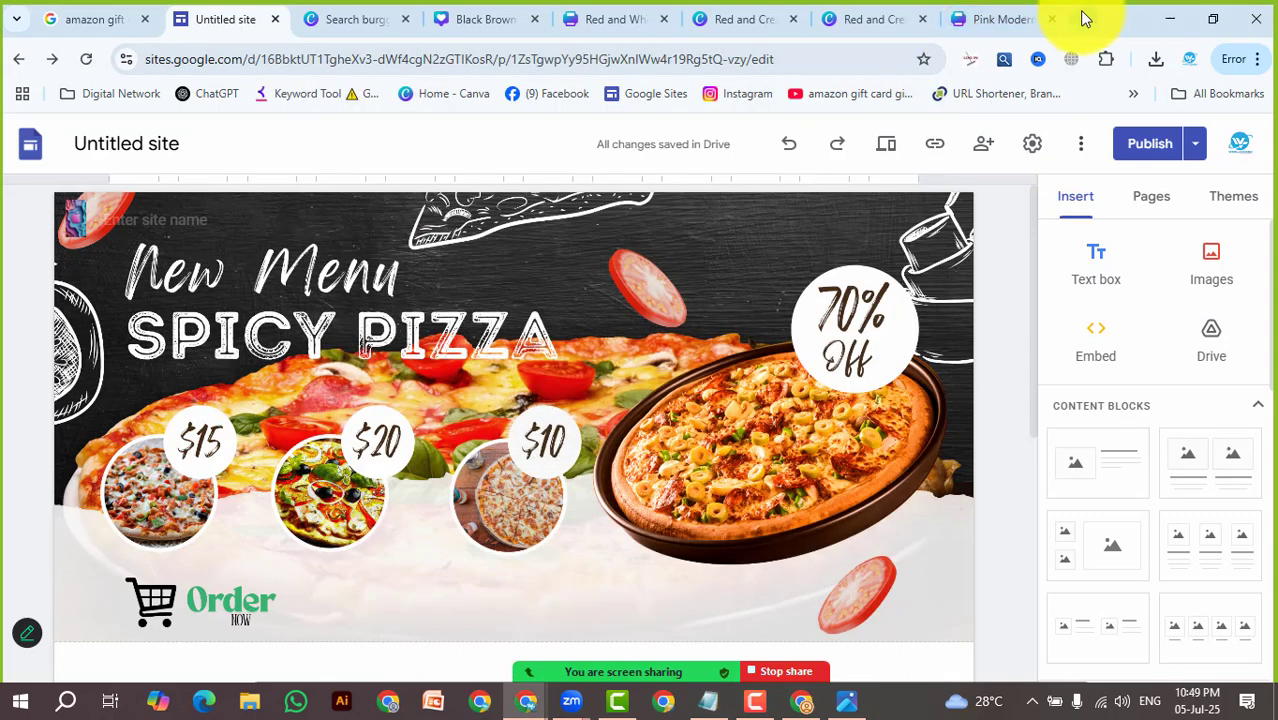
Switch to Chrome and open the copied Canva pro link in a new tab
left_click(1080, 14)
right_click(685, 61)
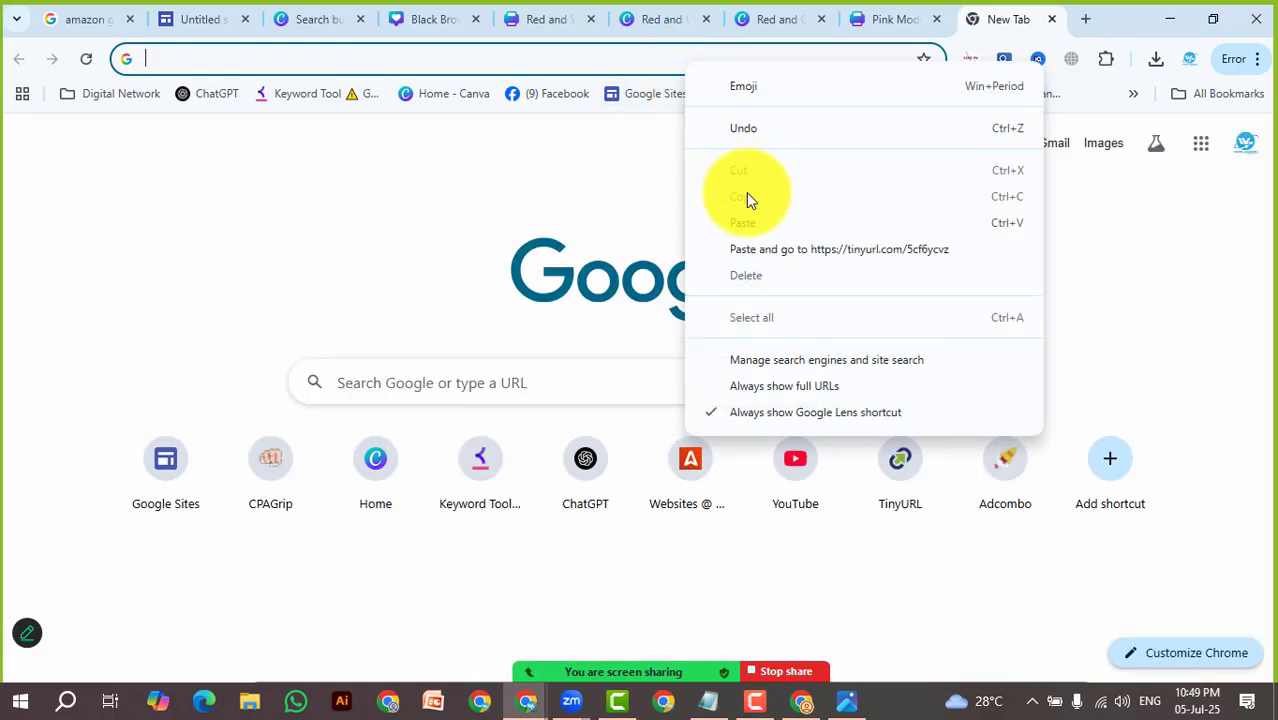
left_click(759, 230)
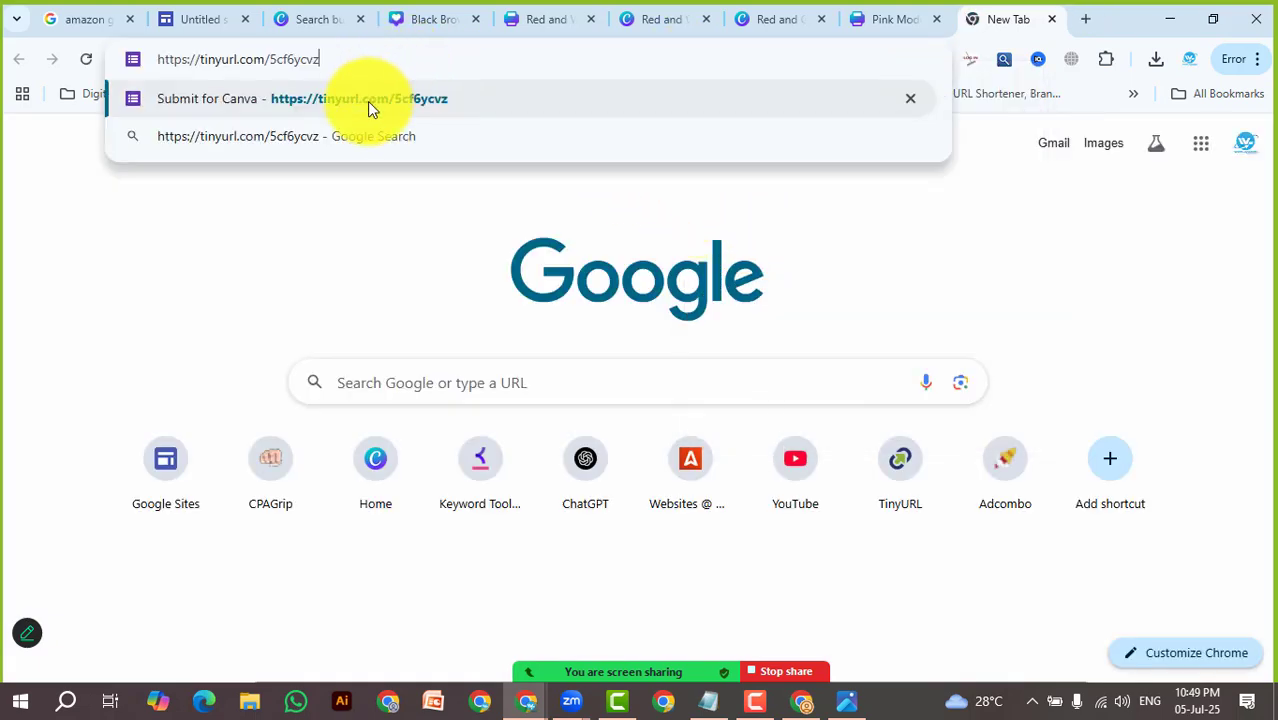
left_click(367, 101)
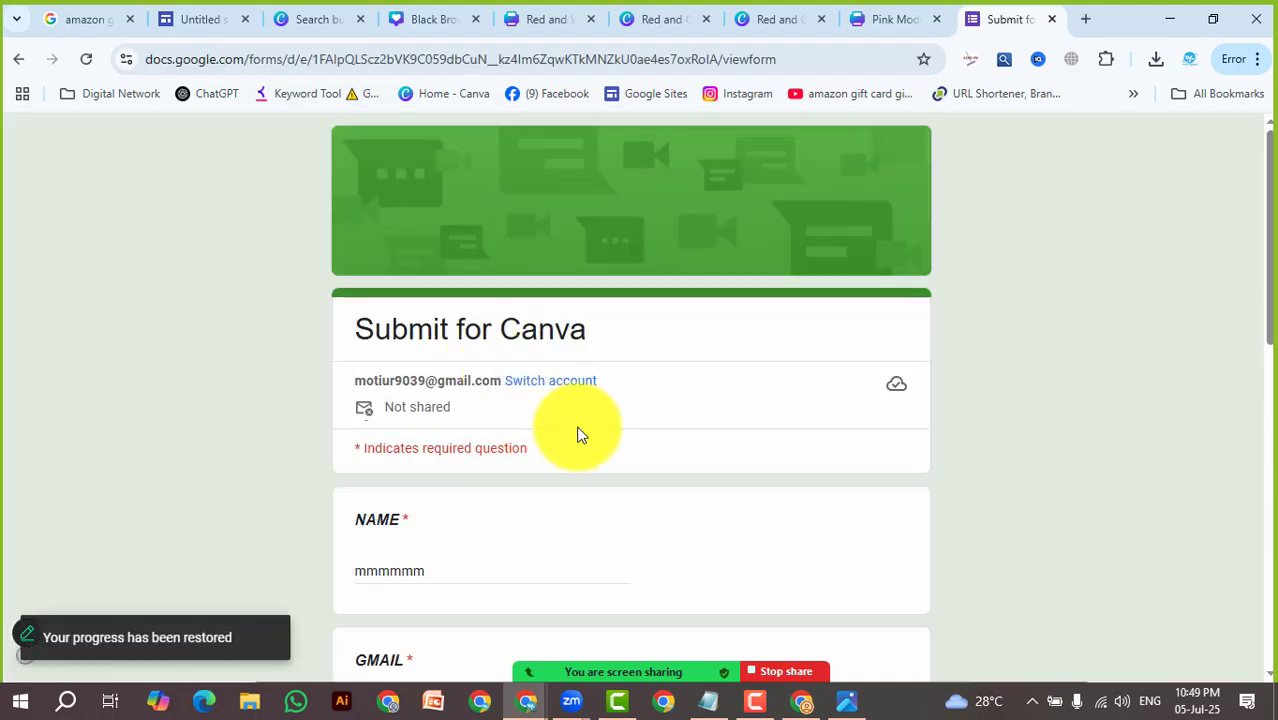
Examine the required fields of the "Submit for Canva" form, including the name, Gmail and phone number entries
scroll(577, 413, "down", 3)
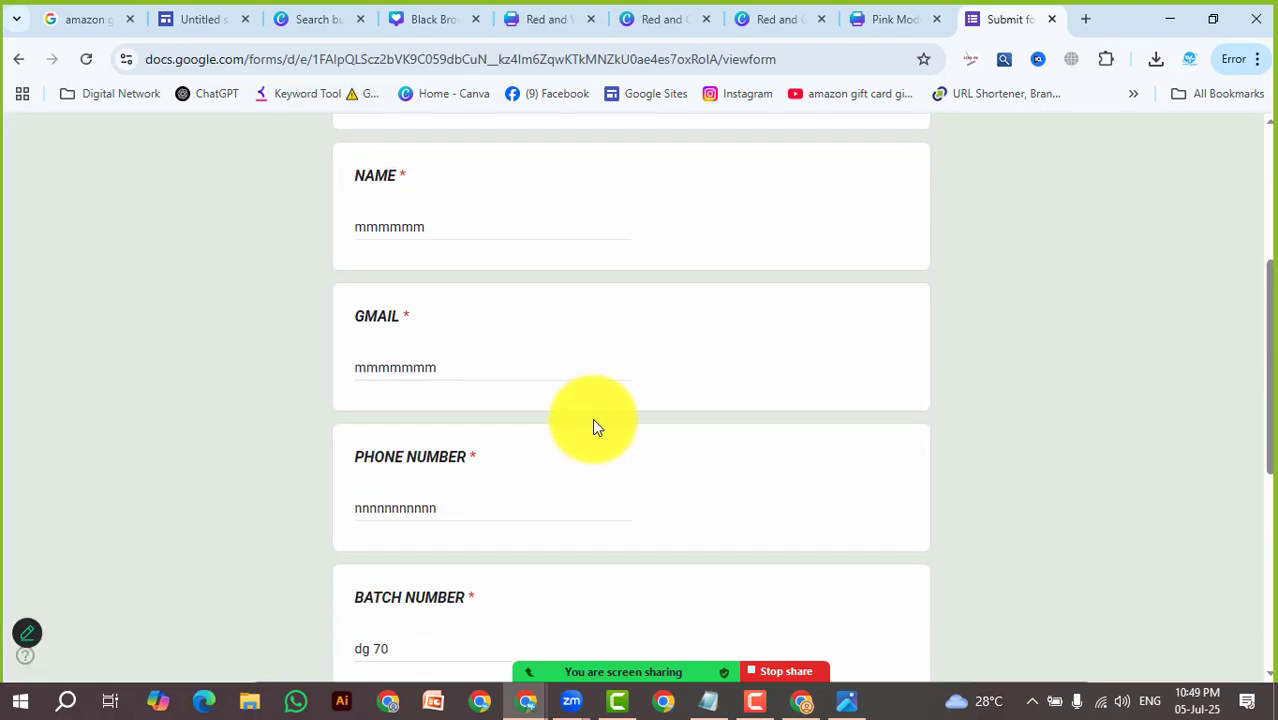
left_click_drag(1268, 420, 1258, 343)
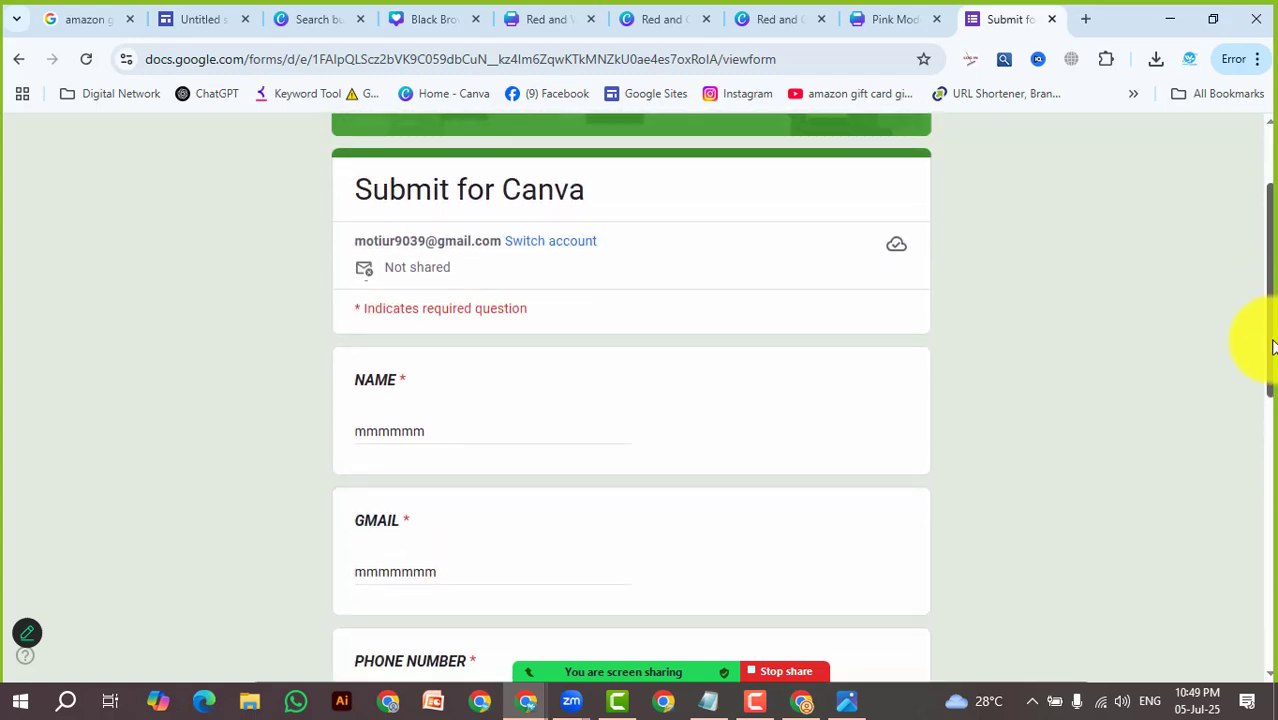
left_click_drag(451, 435, 314, 420)
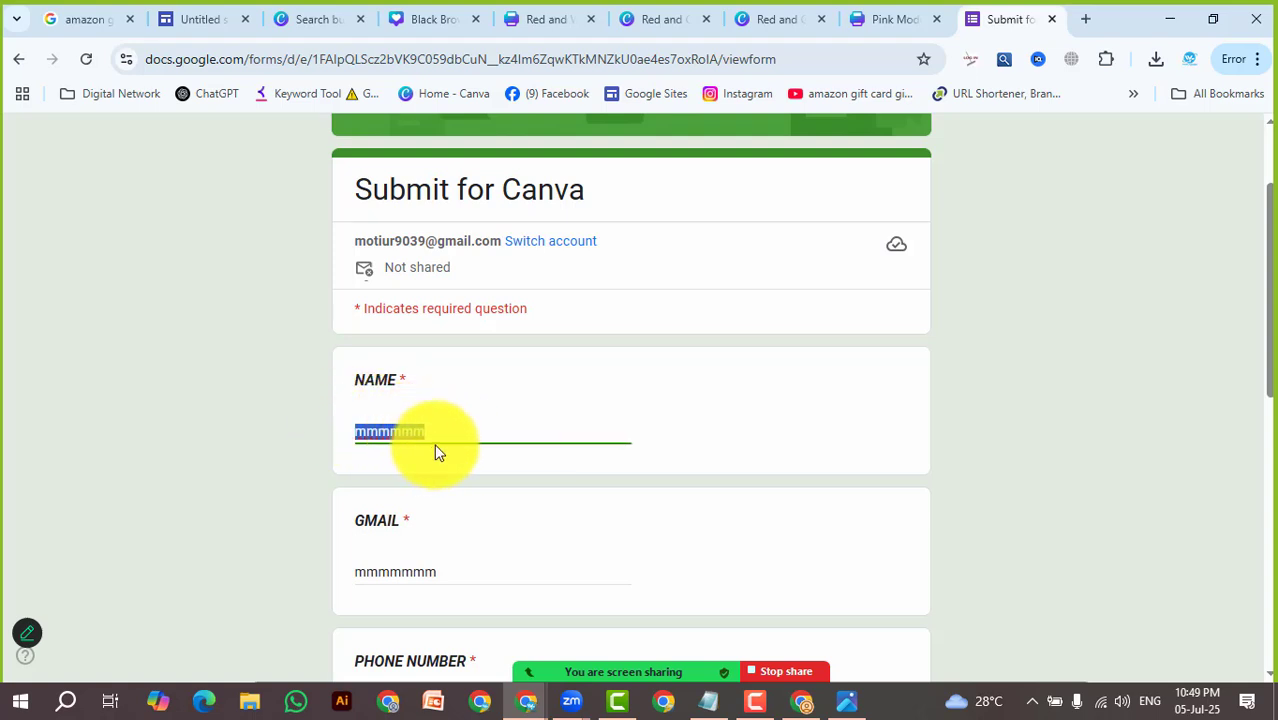
left_click(444, 572)
left_click_drag(470, 574, 336, 580)
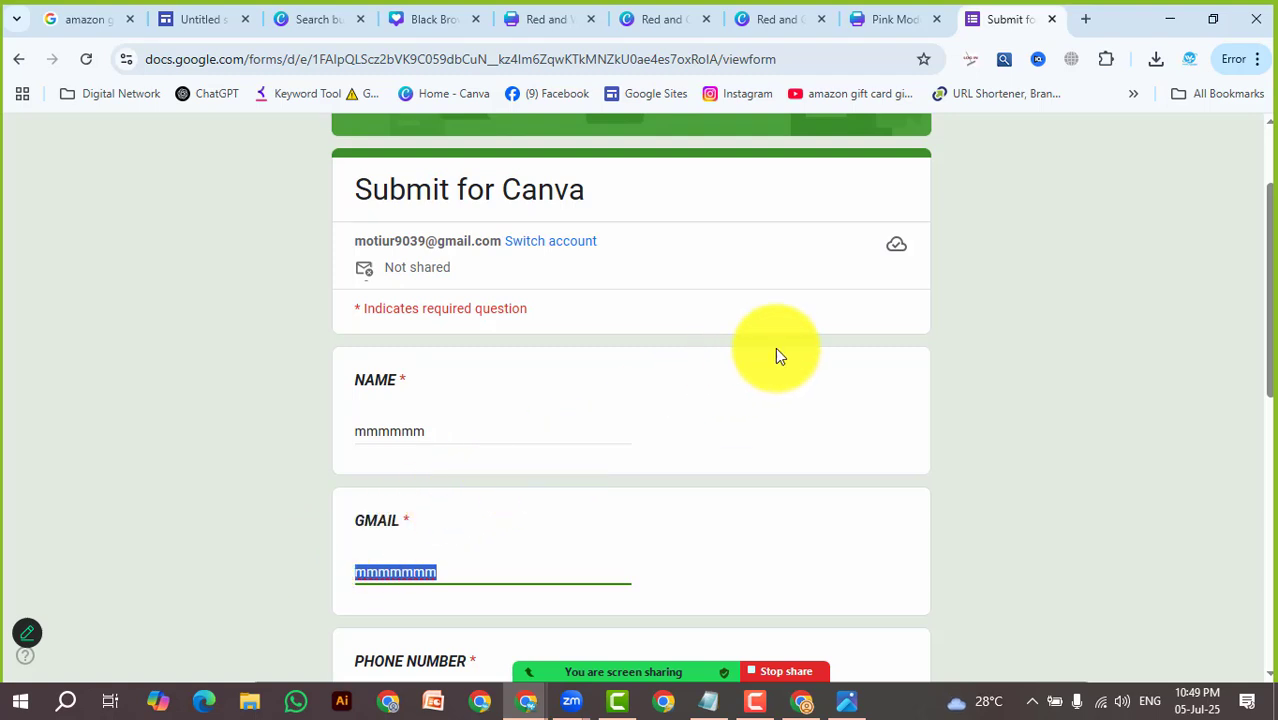
scroll(447, 542, "down", 6)
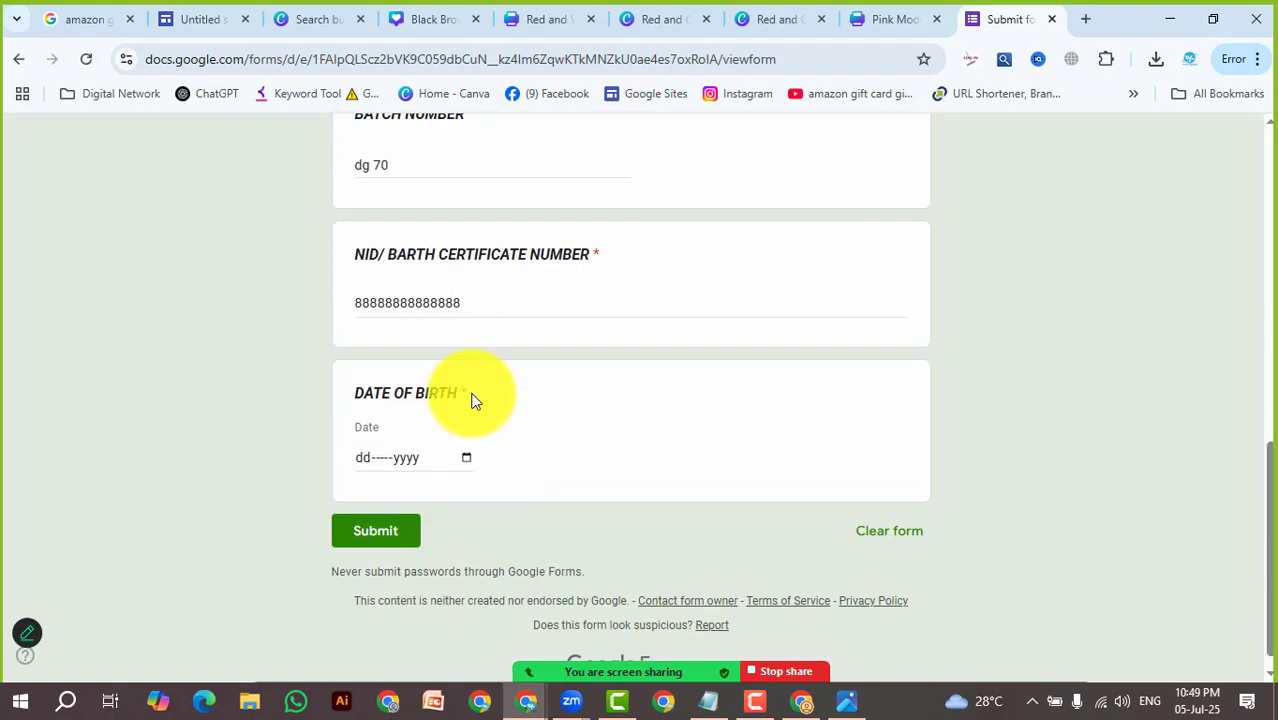
scroll(474, 399, "up", 3)
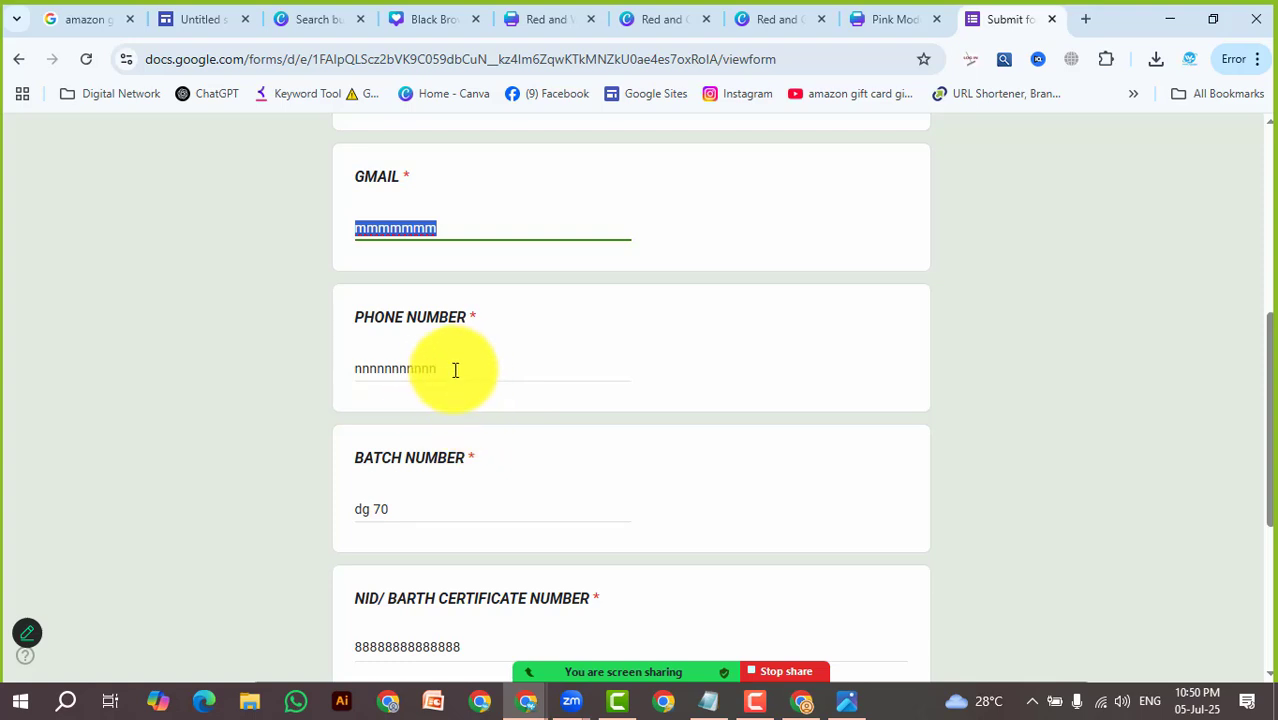
left_click_drag(463, 368, 331, 363)
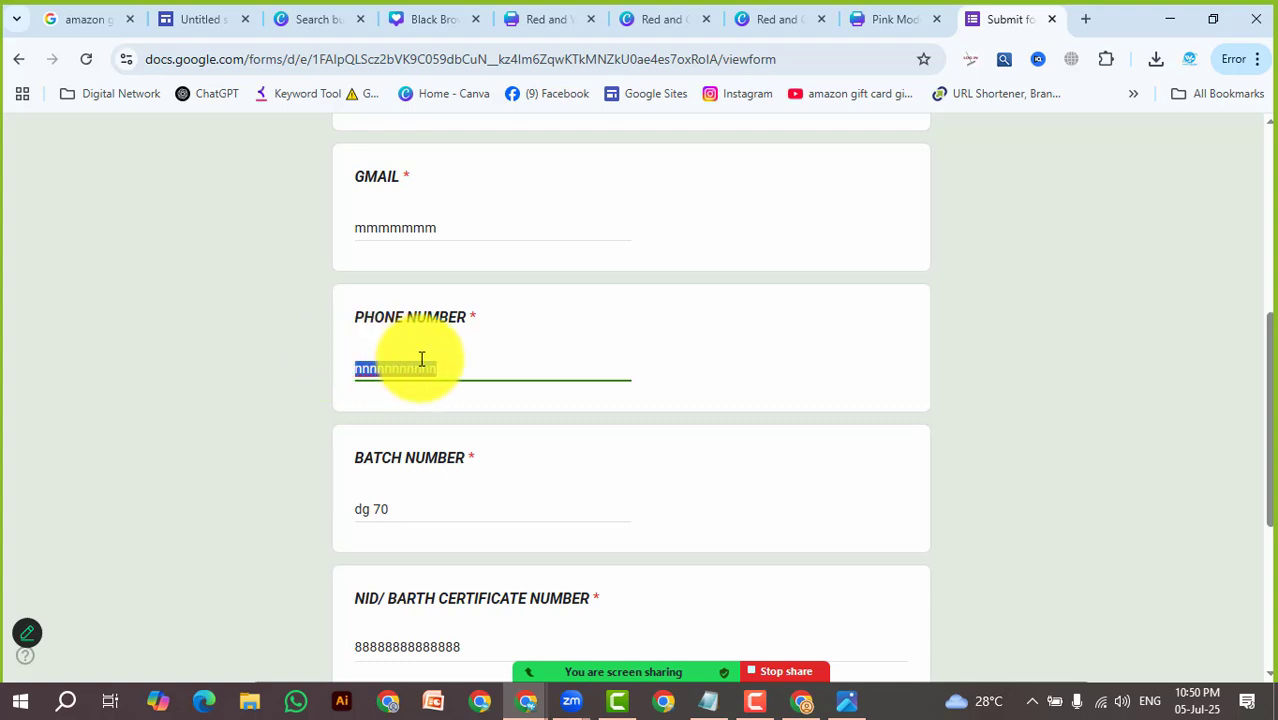
Change the batch number to "dg 71" and replace the NID/birth certificate number with a new placeholder number
left_click_drag(445, 508, 400, 514)
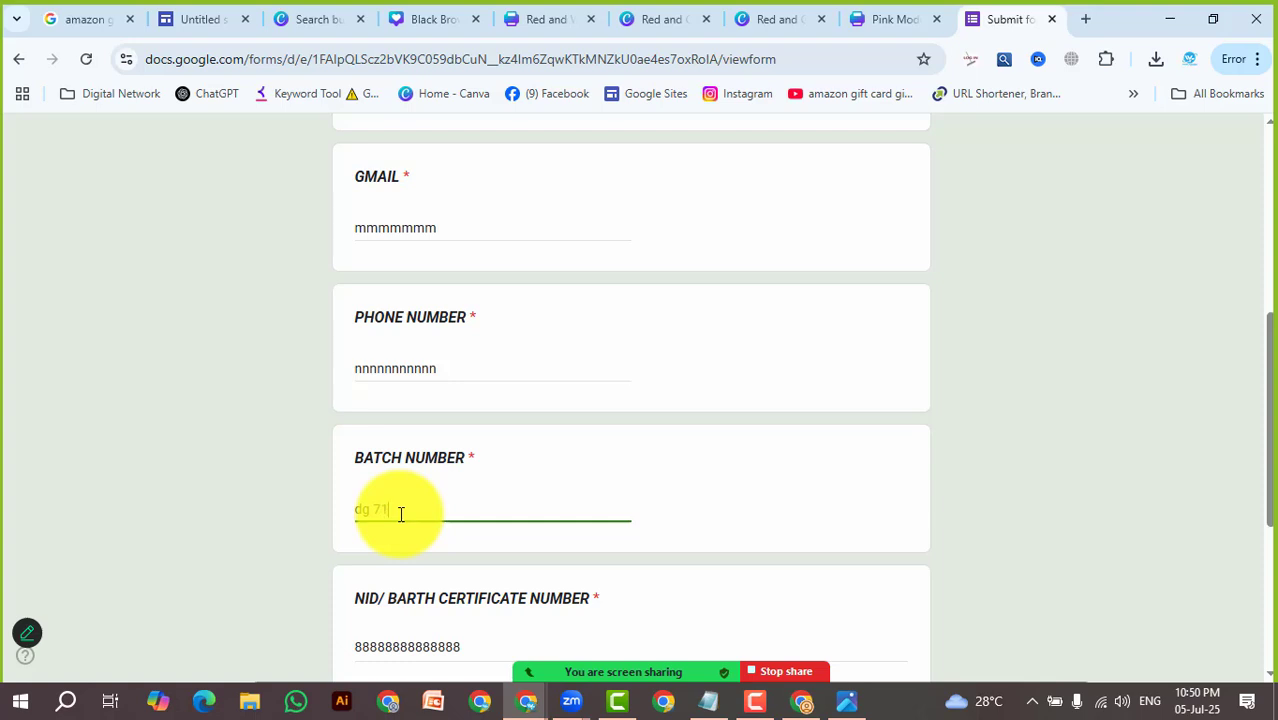
scroll(502, 430, "down", 3)
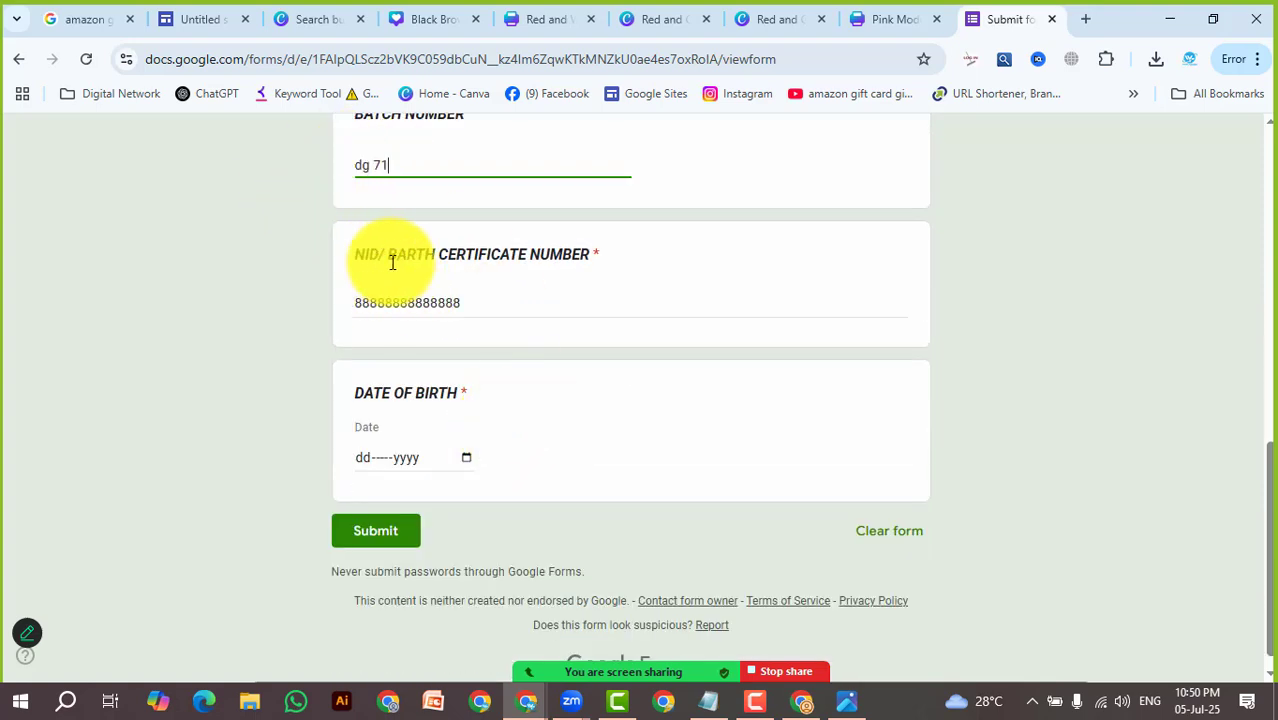
left_click_drag(505, 308, 355, 312)
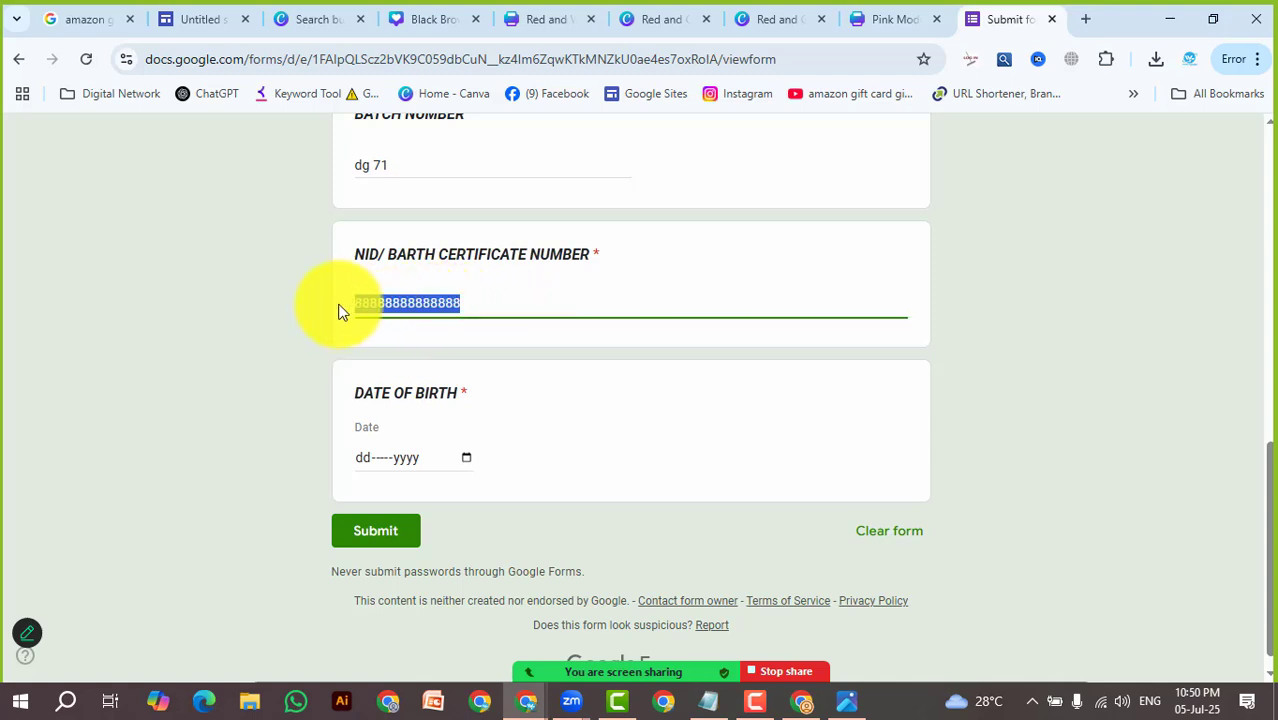
key("BackSpace")
type("777777777")
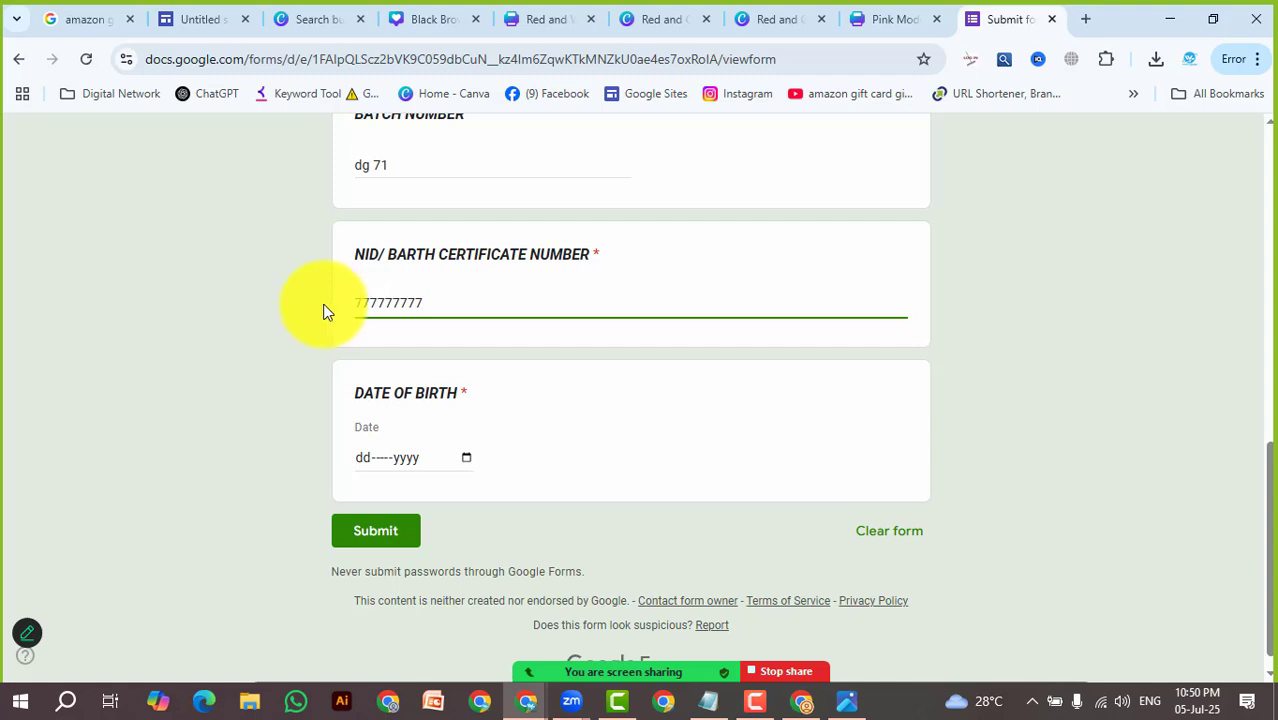
Enter a placeholder year in the form's date of birth field
left_click_drag(361, 393, 470, 395)
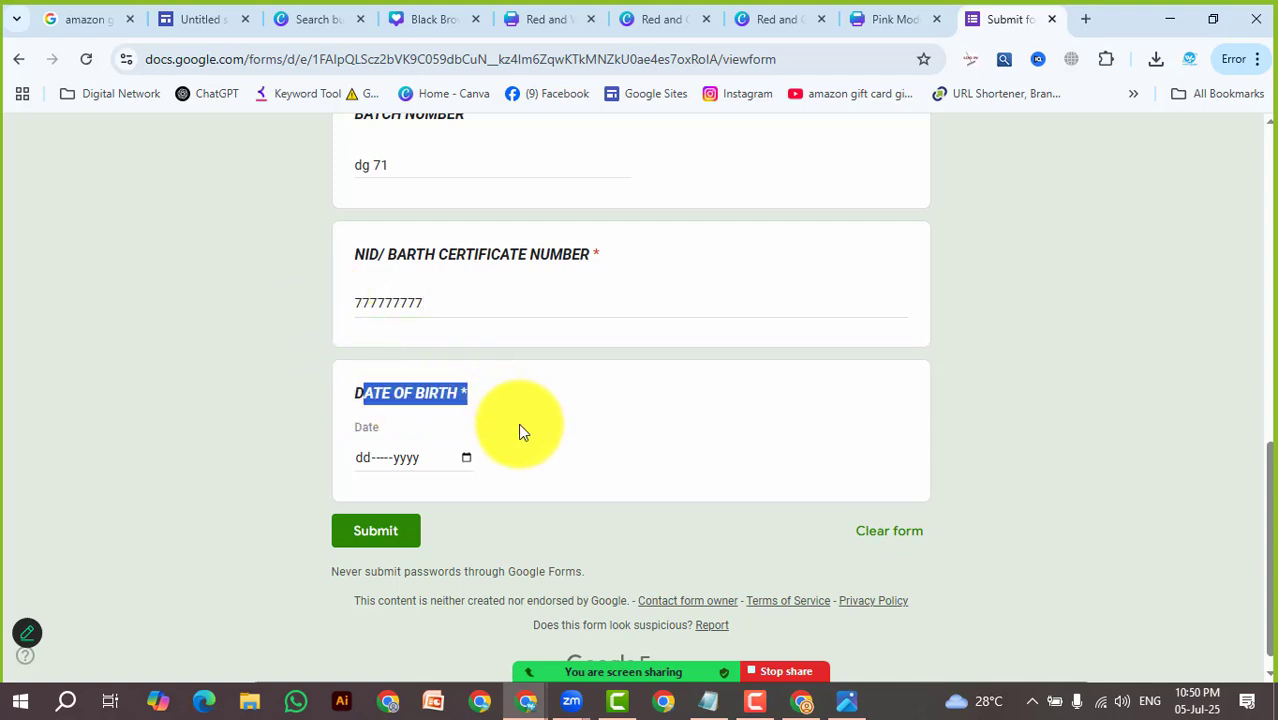
left_click(399, 461)
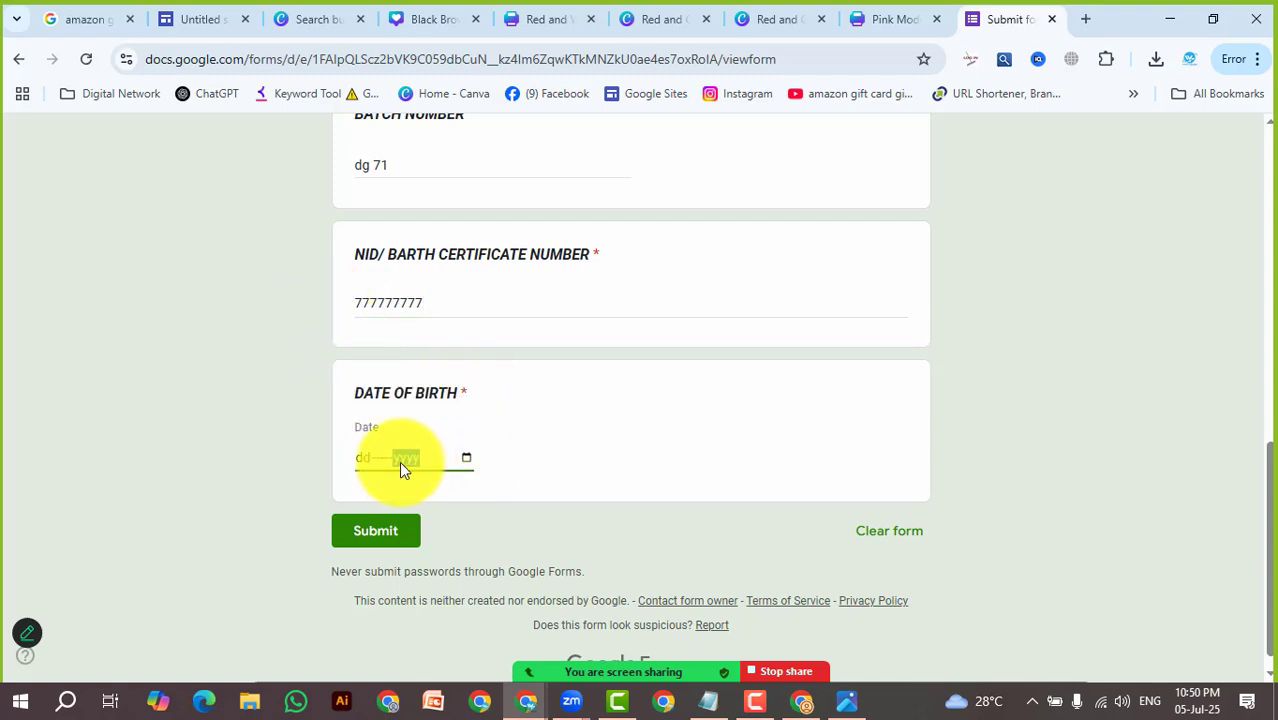
type("5555")
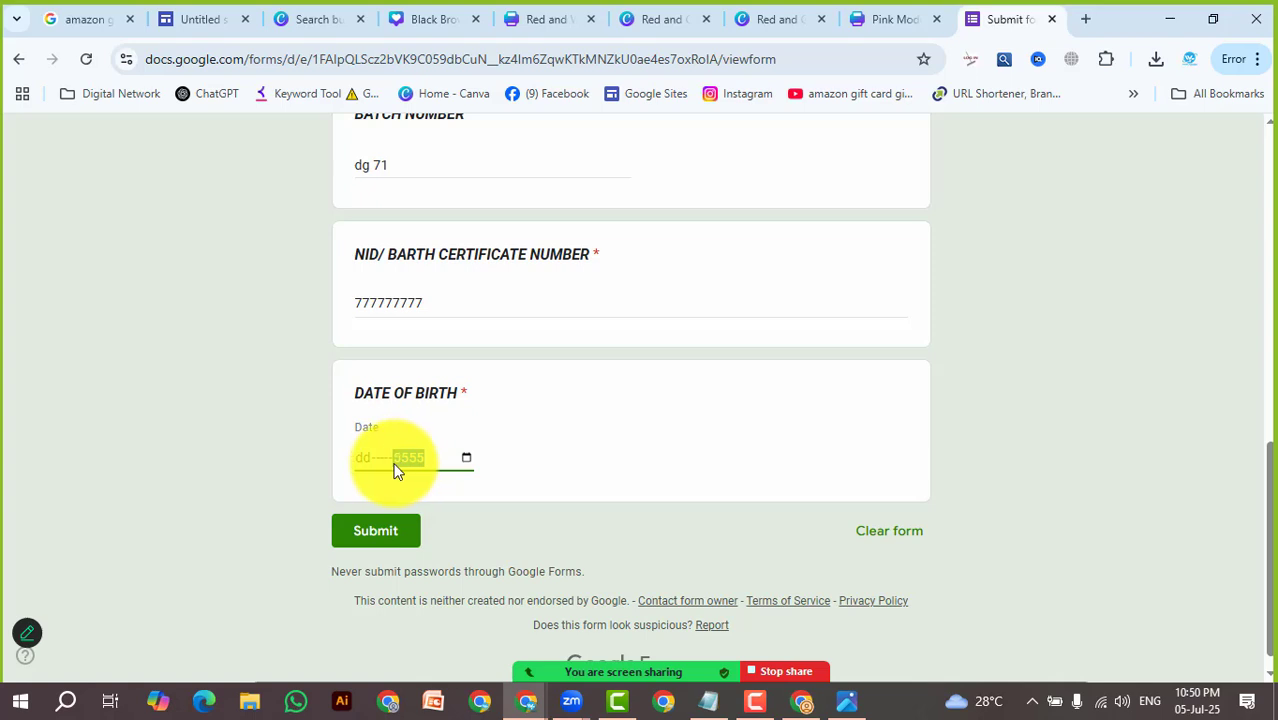
scroll(575, 397, "down", 1)
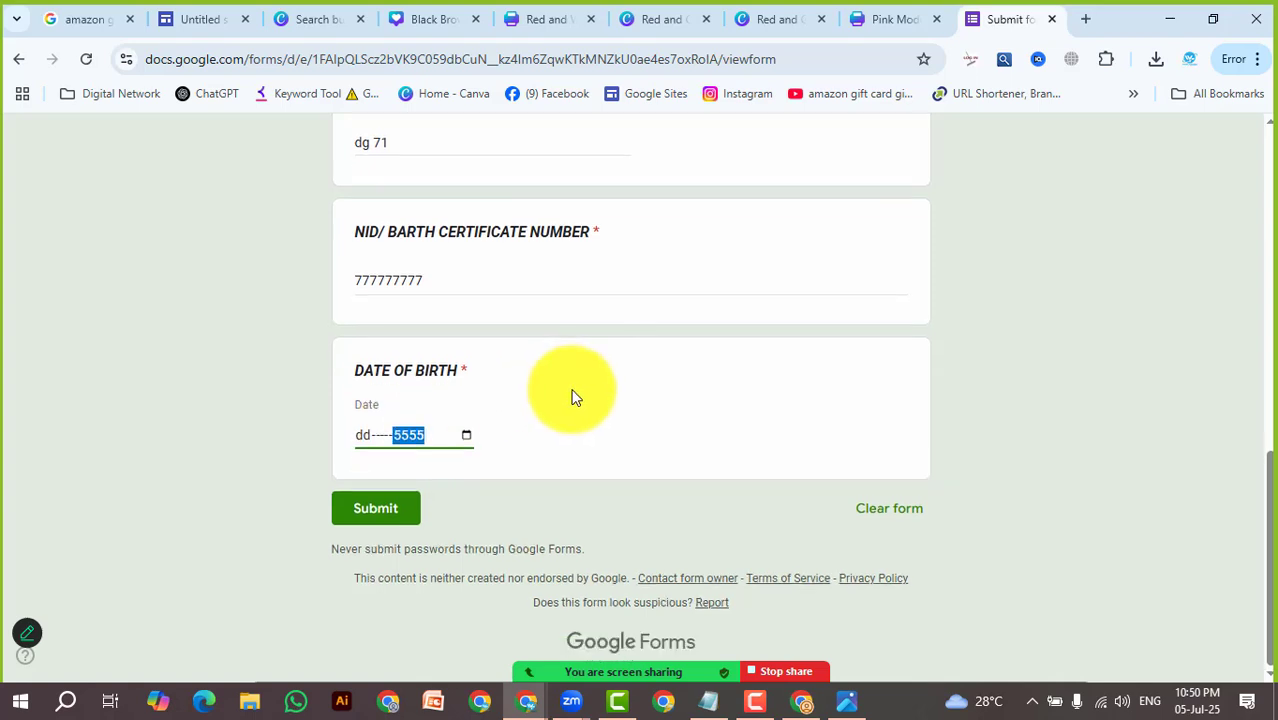
Review all the fields of the "Submit for Canva" form, from the signed-in account and name down to the date of birth
scroll(565, 395, "up", 10)
scroll(563, 397, "up", 2)
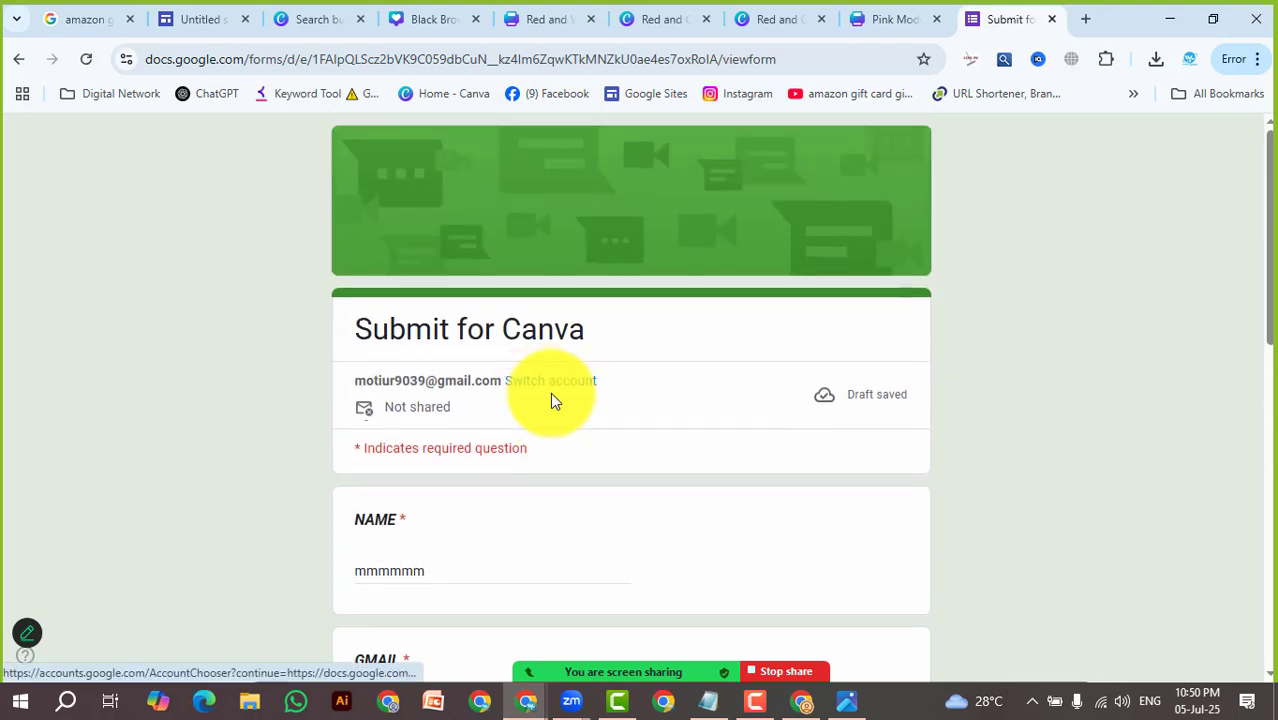
scroll(556, 397, "down", 3)
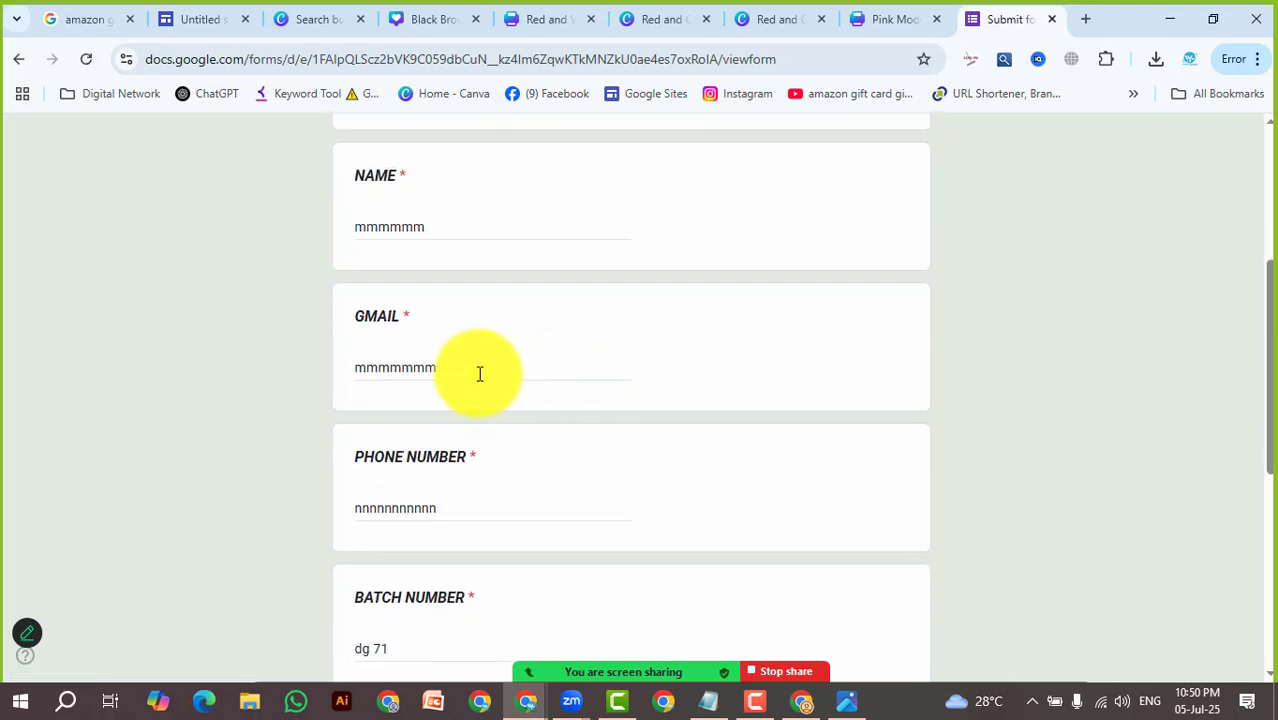
scroll(497, 382, "down", 3)
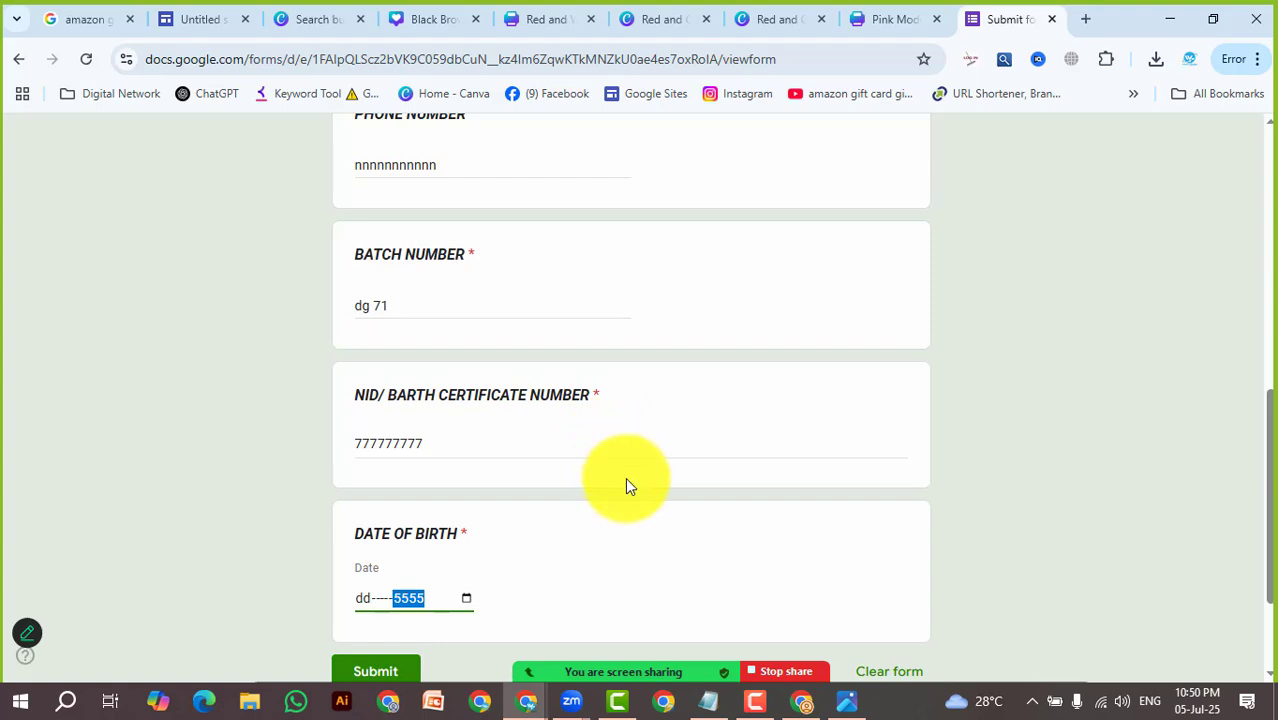
scroll(614, 478, "up", 4)
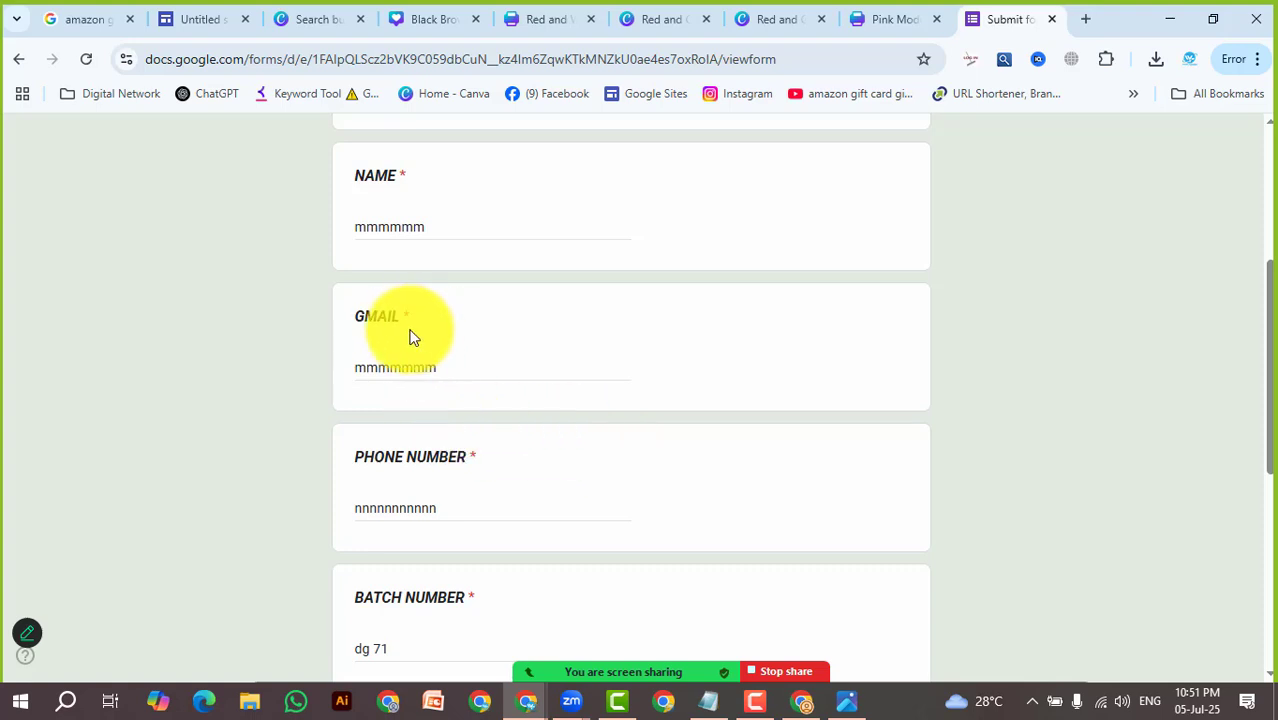
scroll(448, 396, "up", 4)
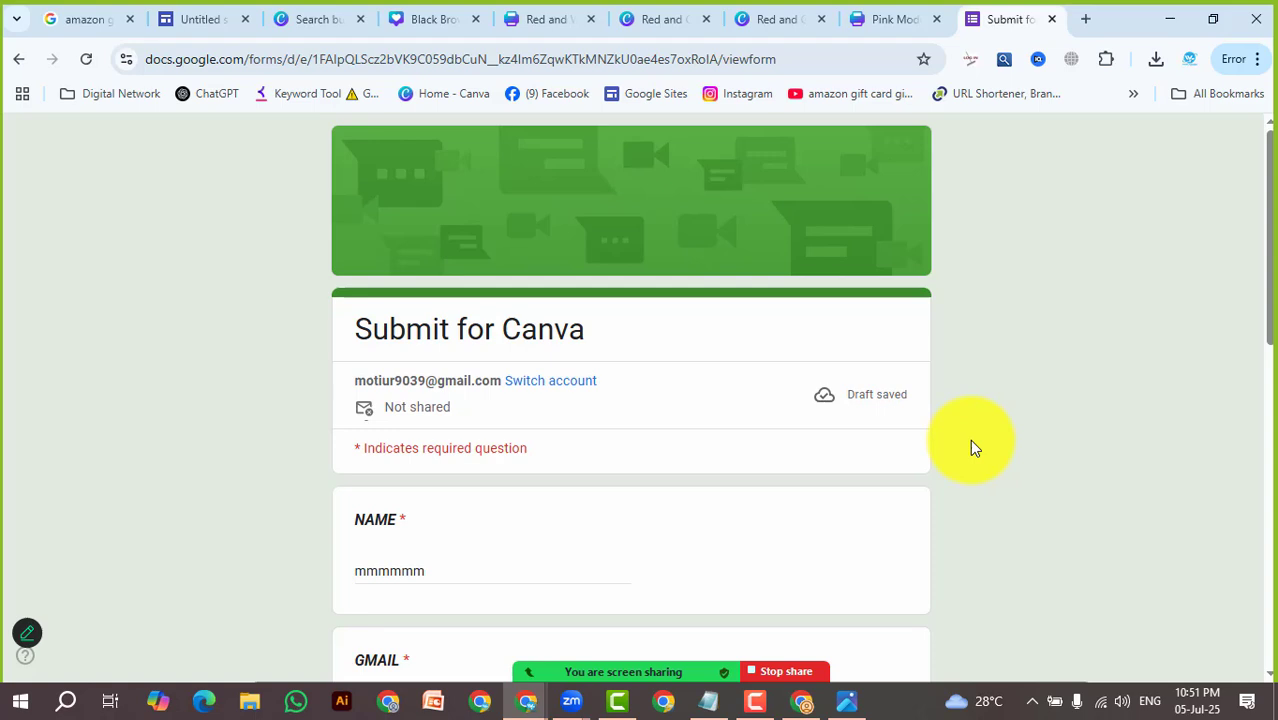
scroll(740, 430, "down", 3)
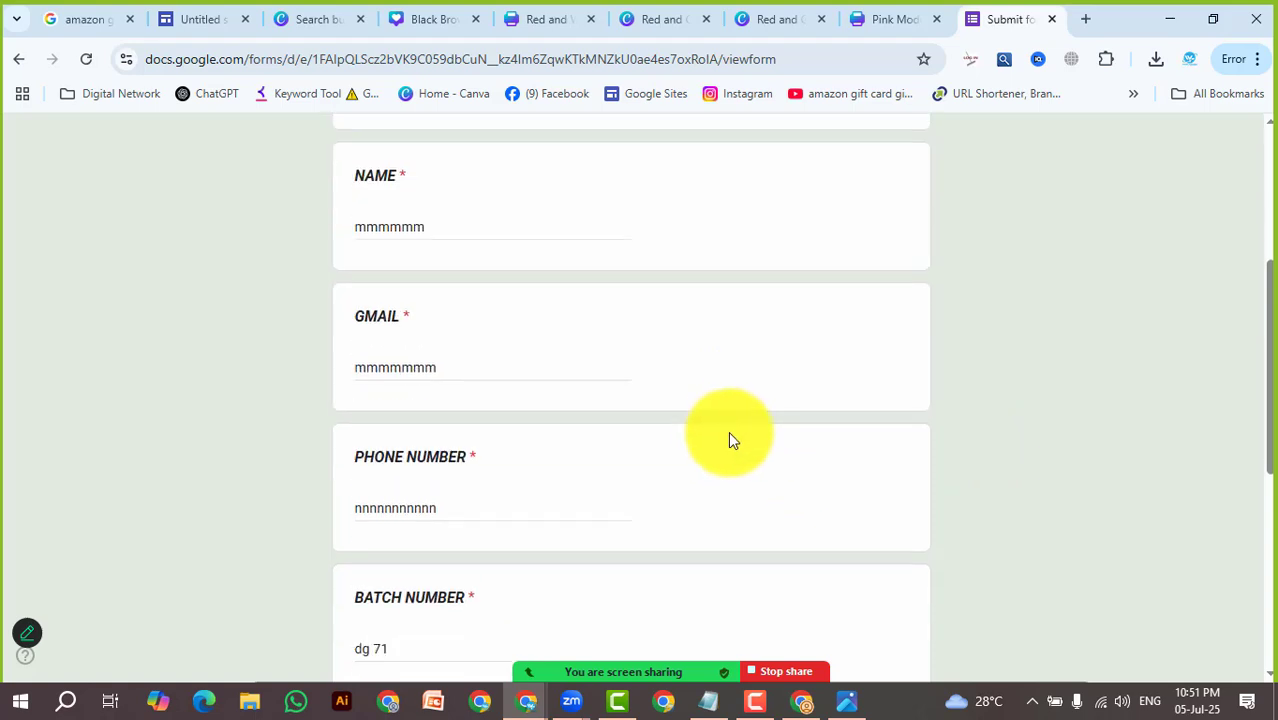
scroll(720, 425, "down", 3)
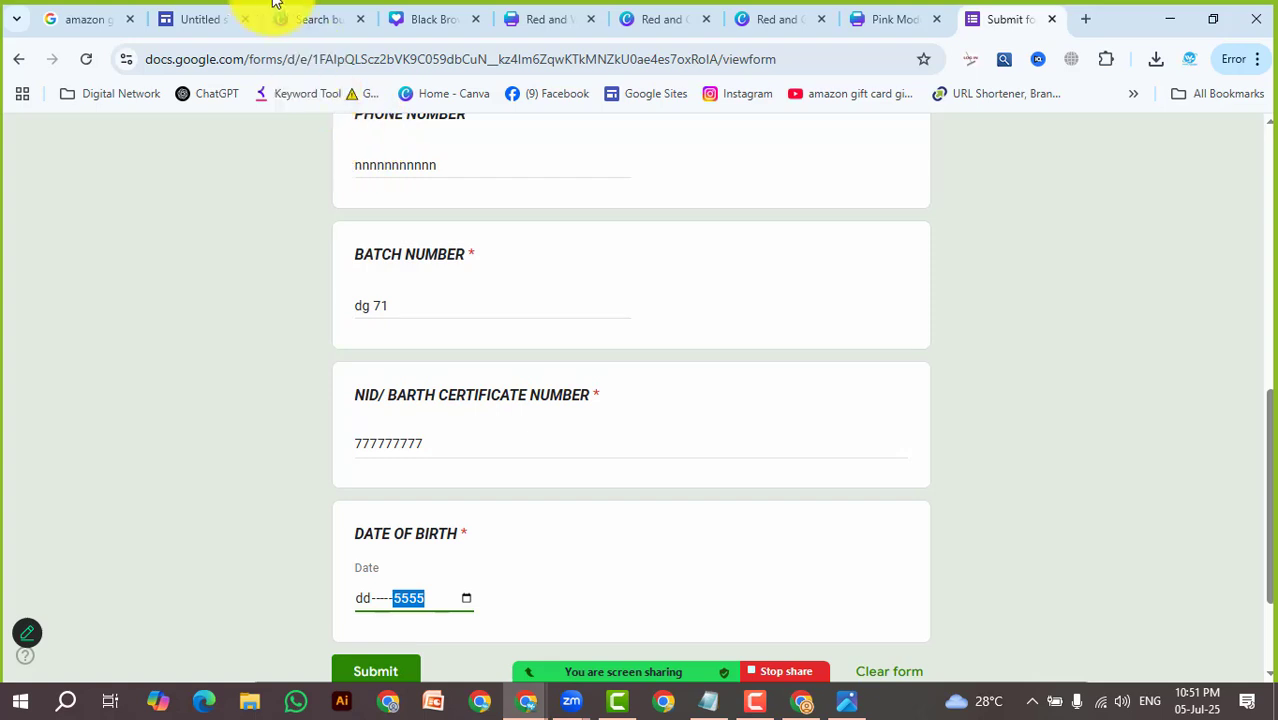
Switch to the "Delicious Burger" Canva design and replace its background with the photo of a burger beside a basket of fries
mouse_move(281, 22)
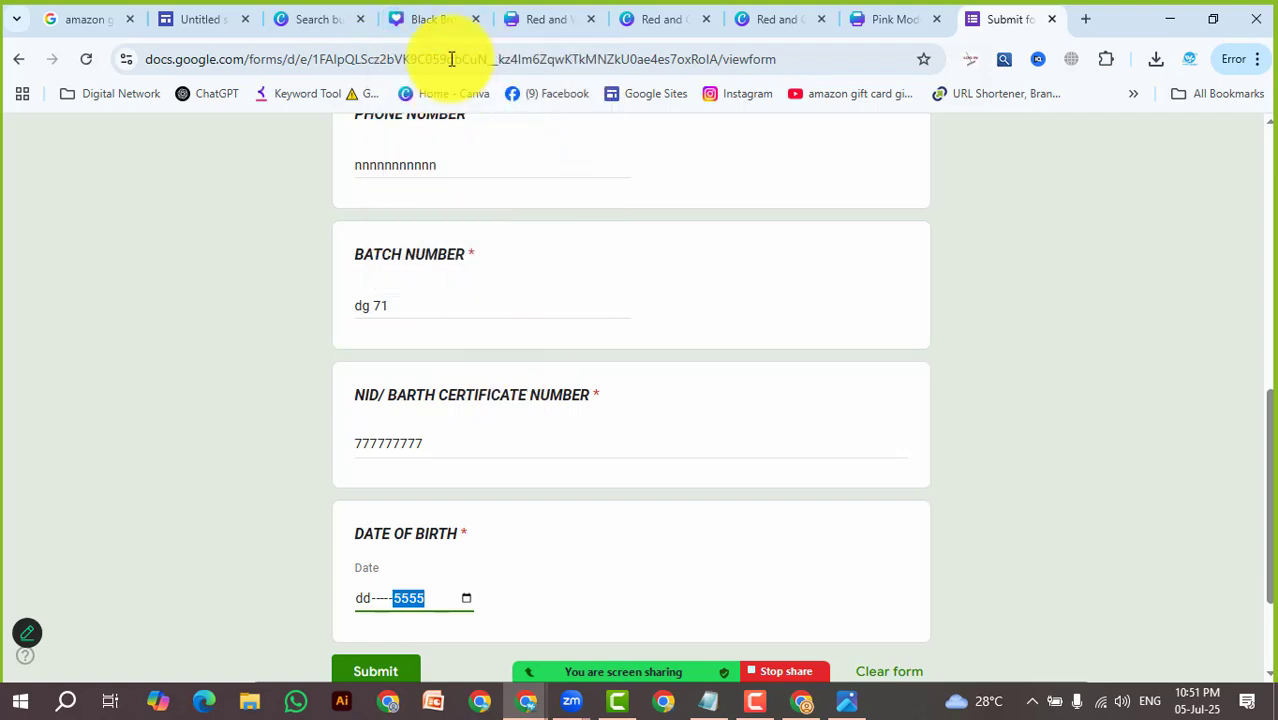
left_click(432, 19)
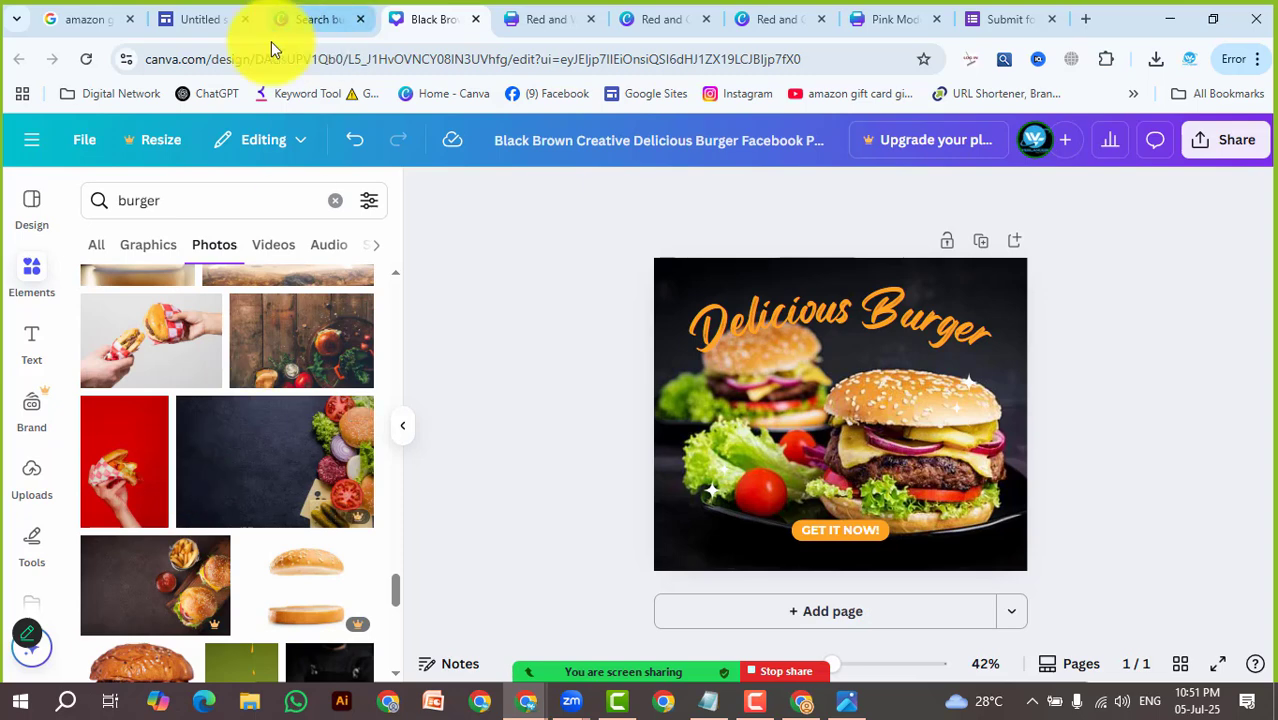
scroll(300, 457, "up", 3)
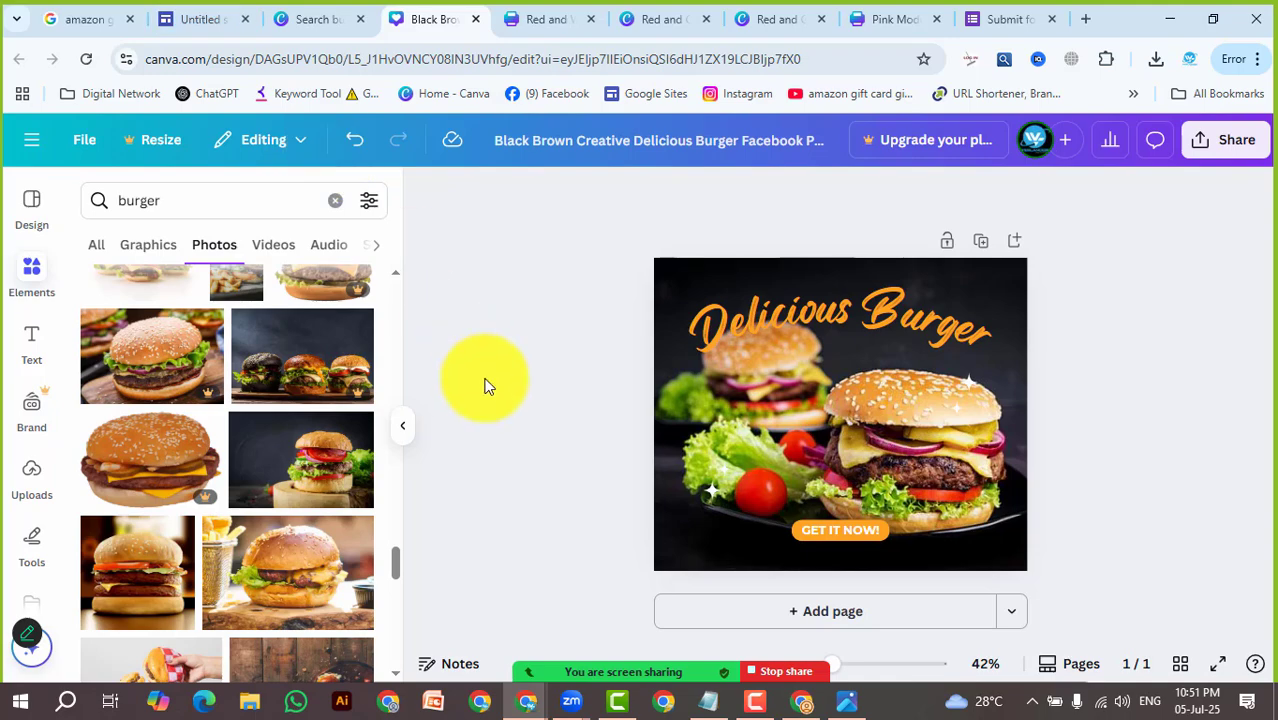
left_click_drag(314, 585, 648, 404)
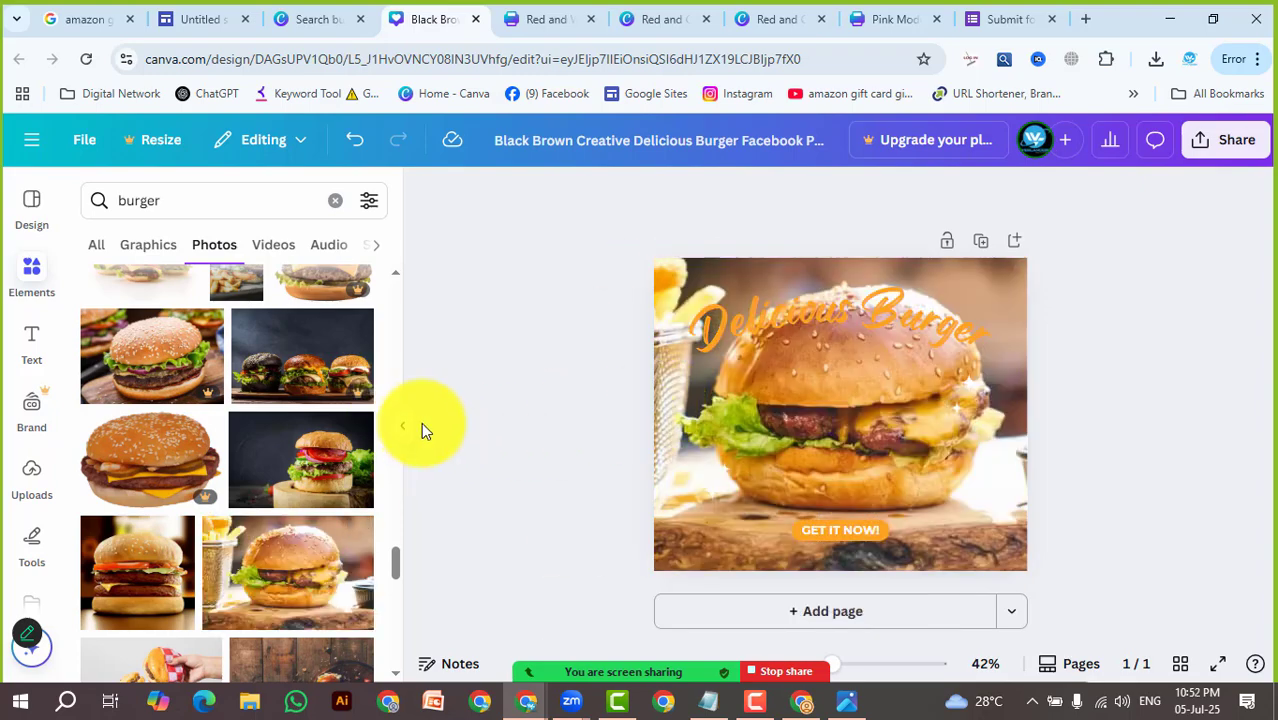
Try the burger photos with the cola glass, the takeaway box and the wooden skewer in turn as the design's background
scroll(260, 480, "down", 5)
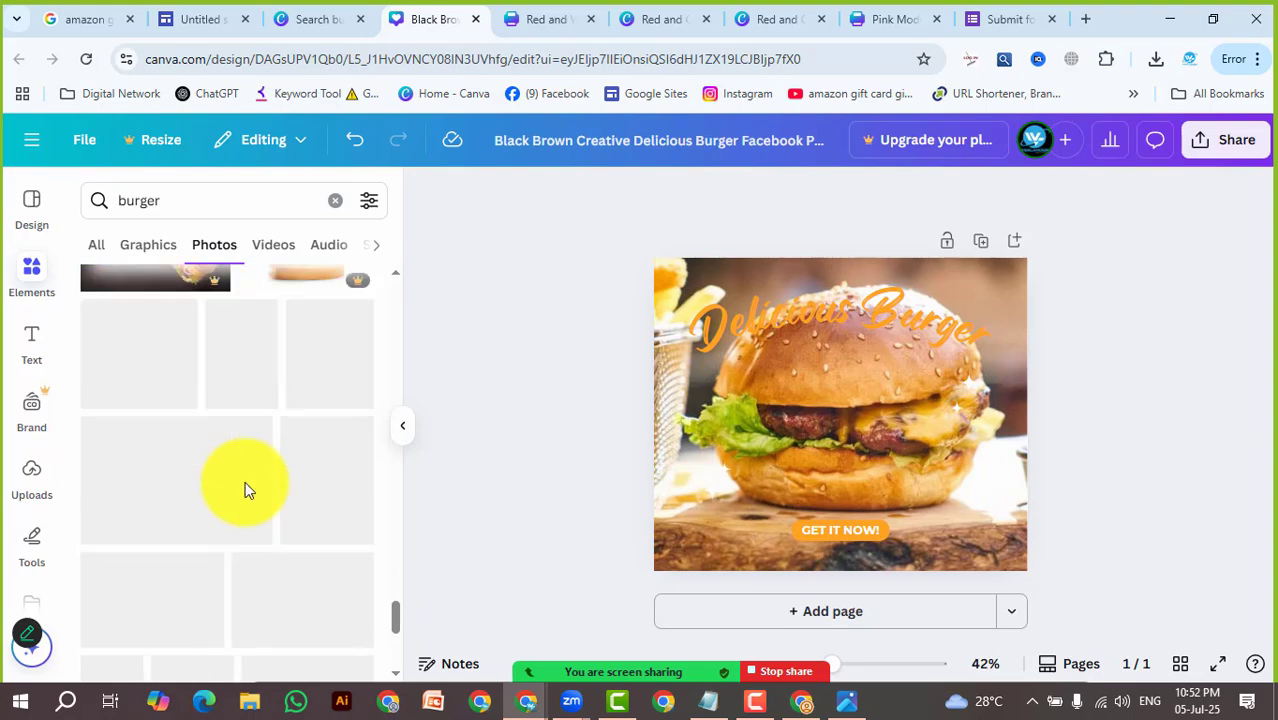
left_click_drag(265, 477, 673, 354)
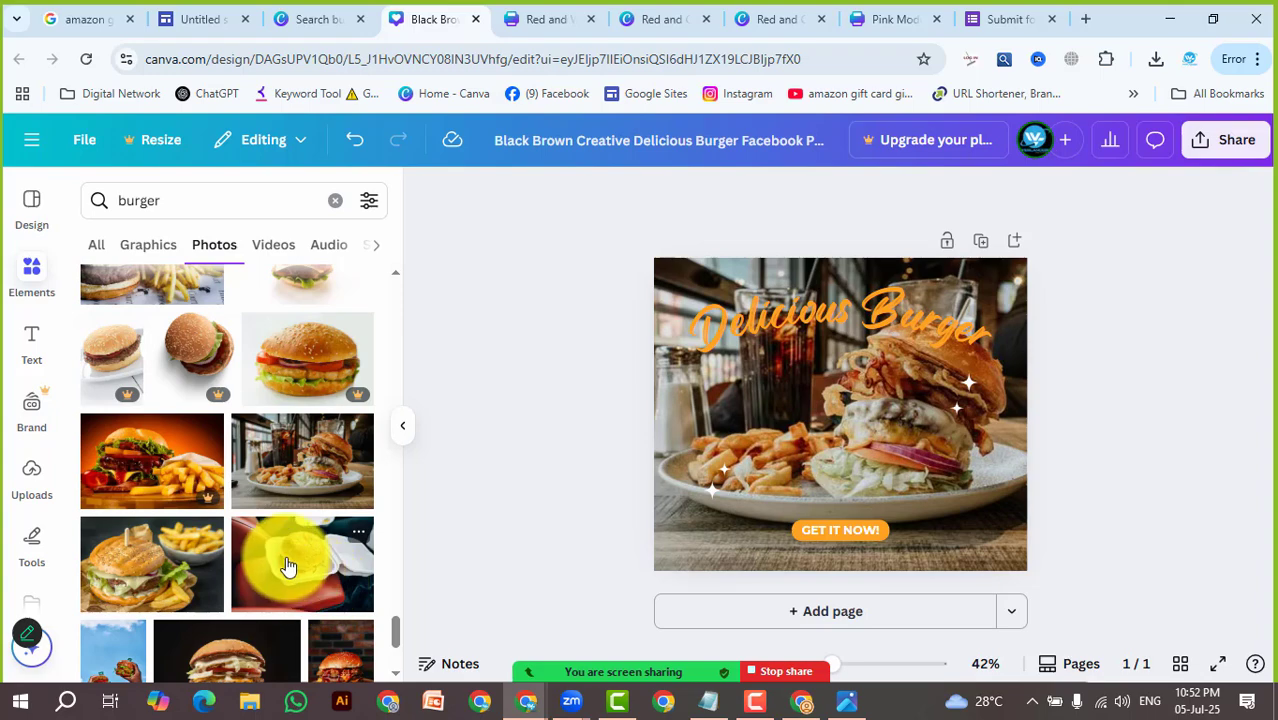
left_click_drag(287, 566, 673, 371)
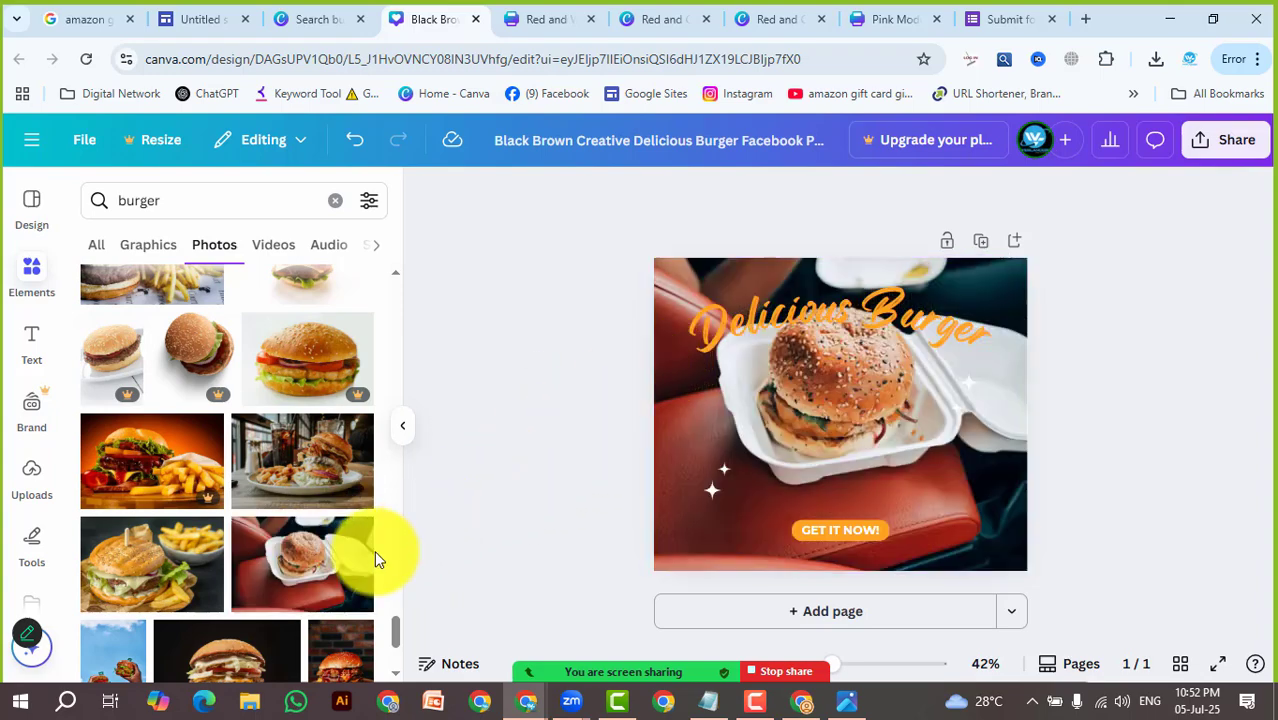
left_click_drag(150, 566, 671, 325)
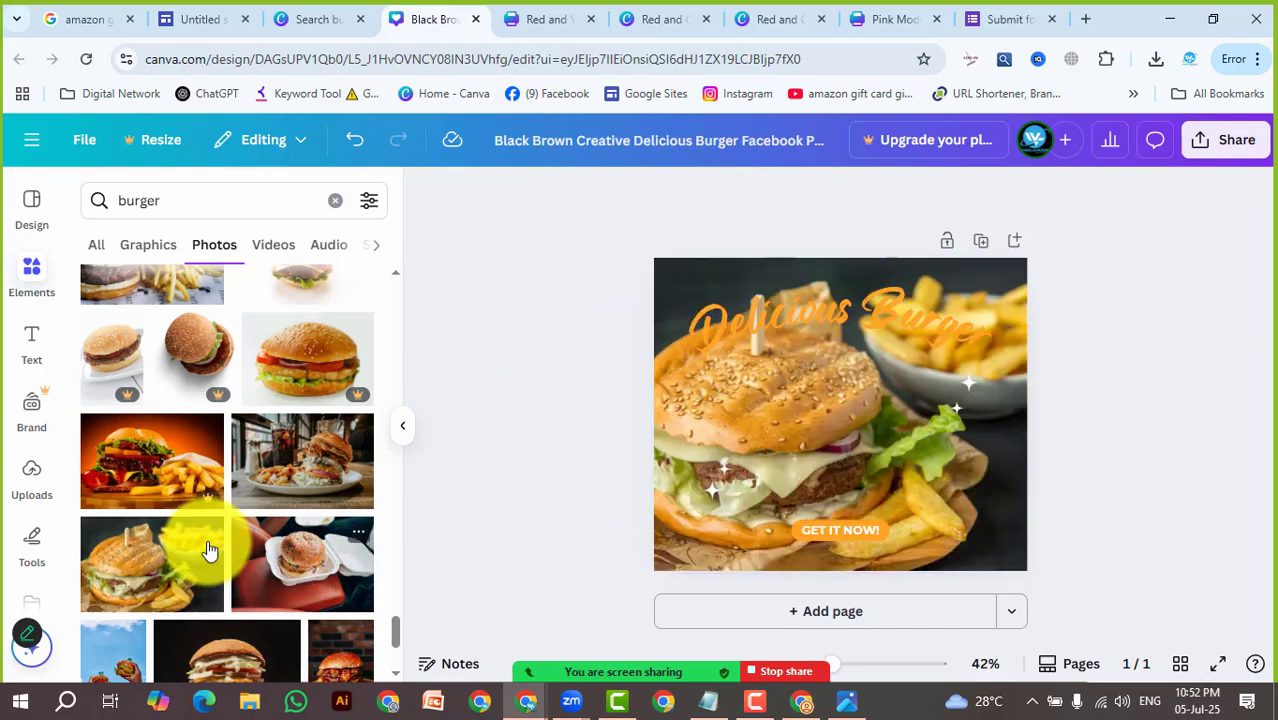
Replace the design's background with the photo of the tall double burger on a dark backdrop
scroll(208, 550, "down", 2)
left_click_drag(185, 442, 666, 318)
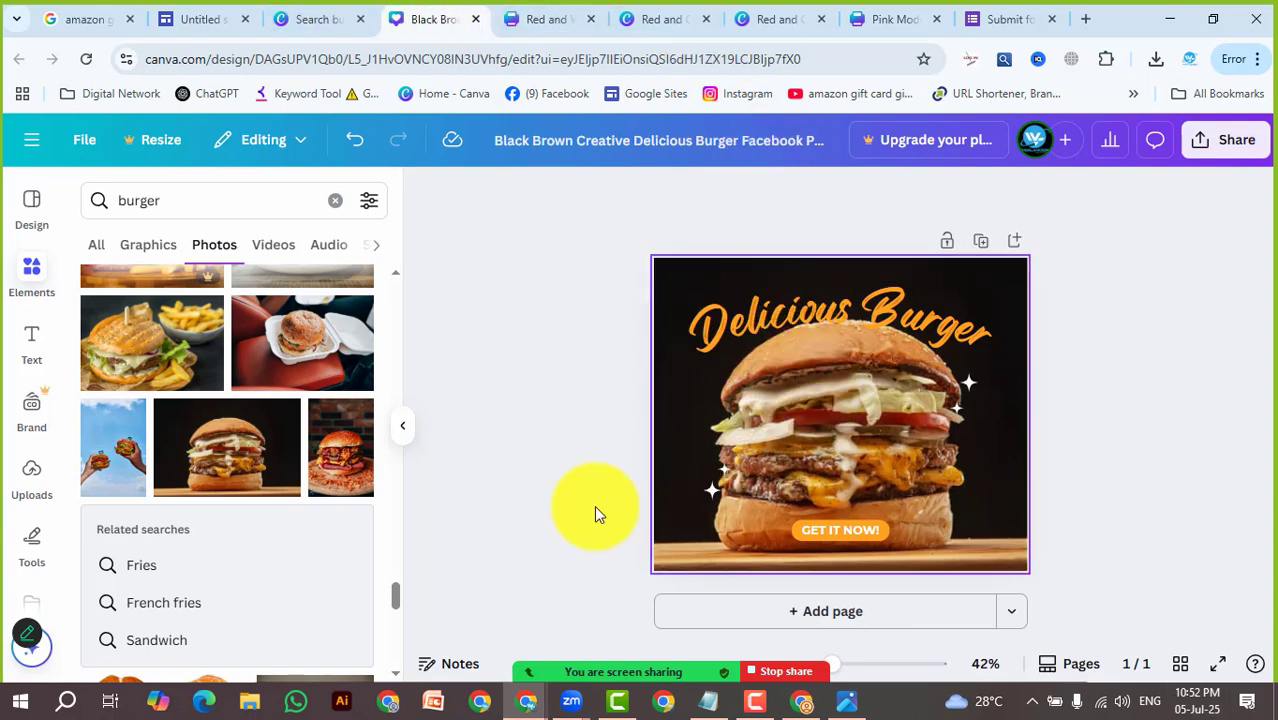
mouse_move(555, 625)
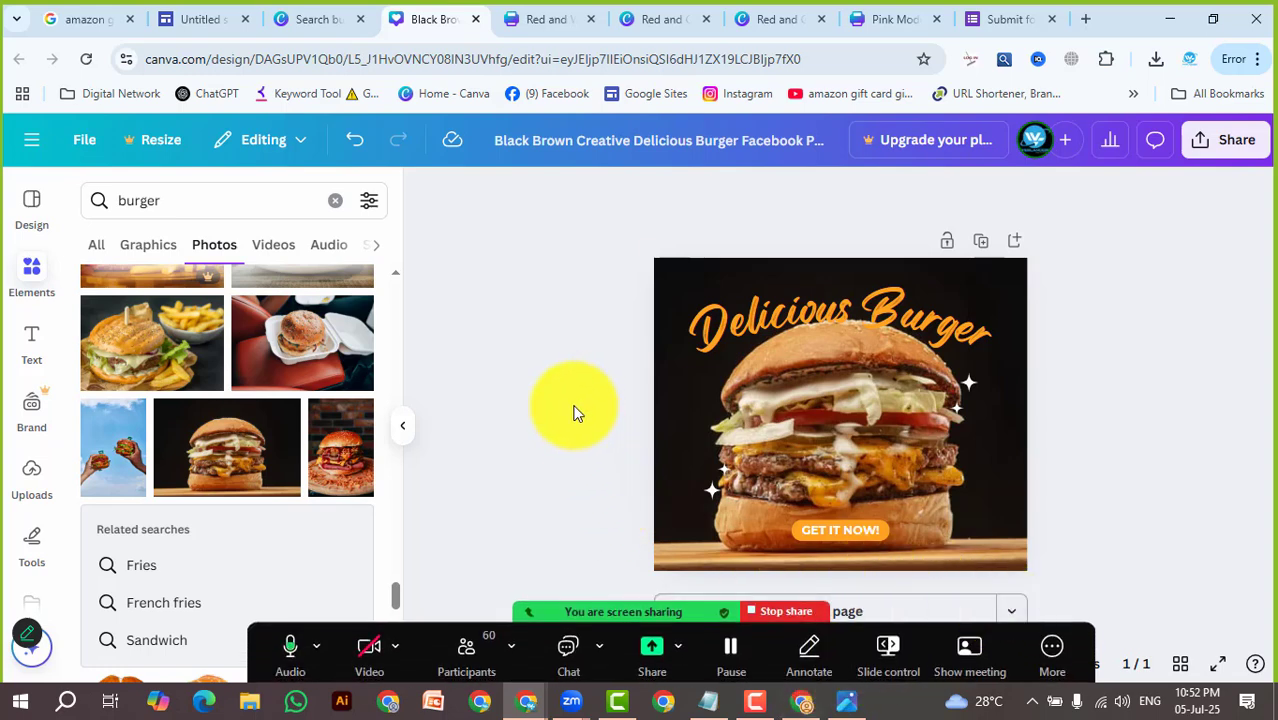
Return to the "Submit for Canva" form and go over its entries once more
left_click(985, 18)
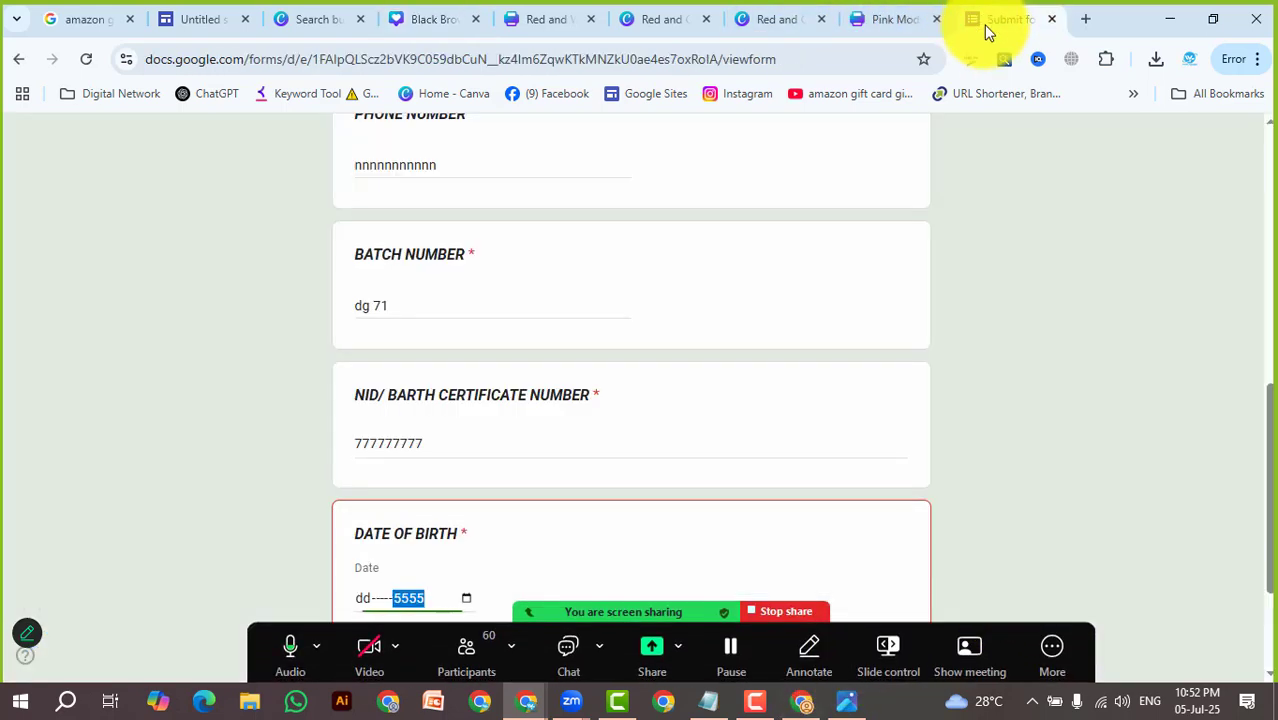
scroll(665, 412, "up", 7)
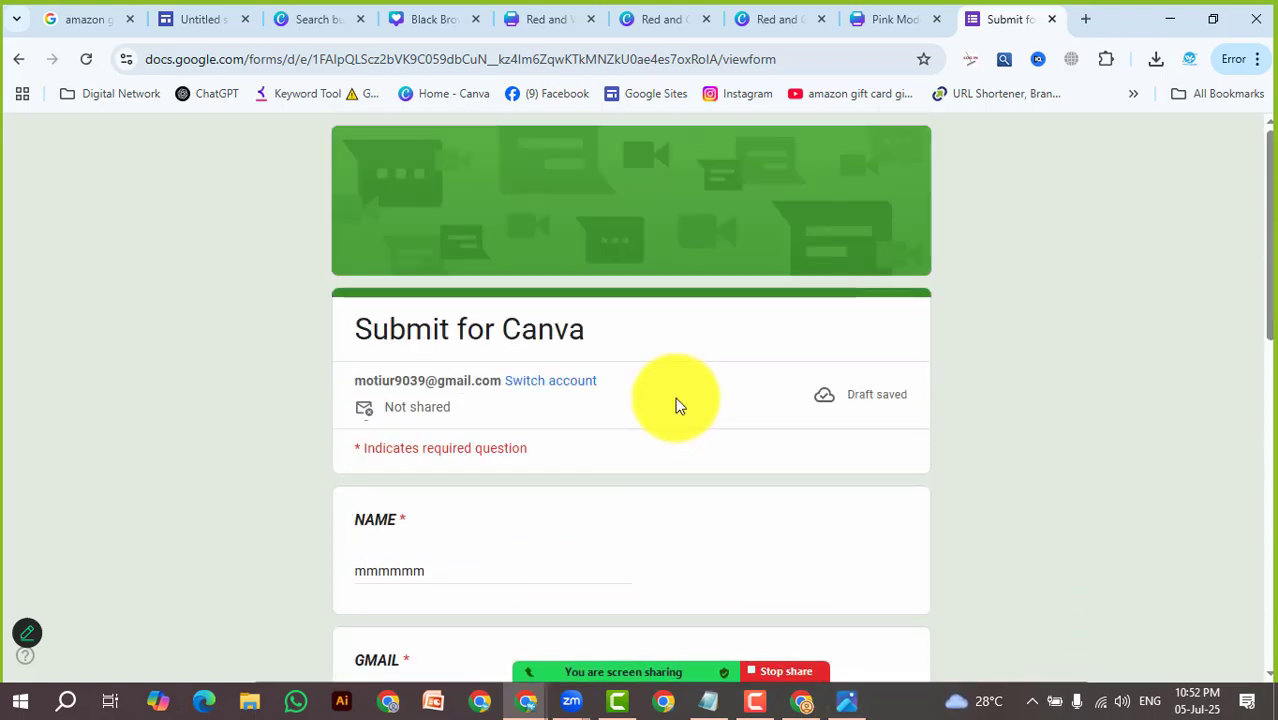
scroll(668, 400, "down", 7)
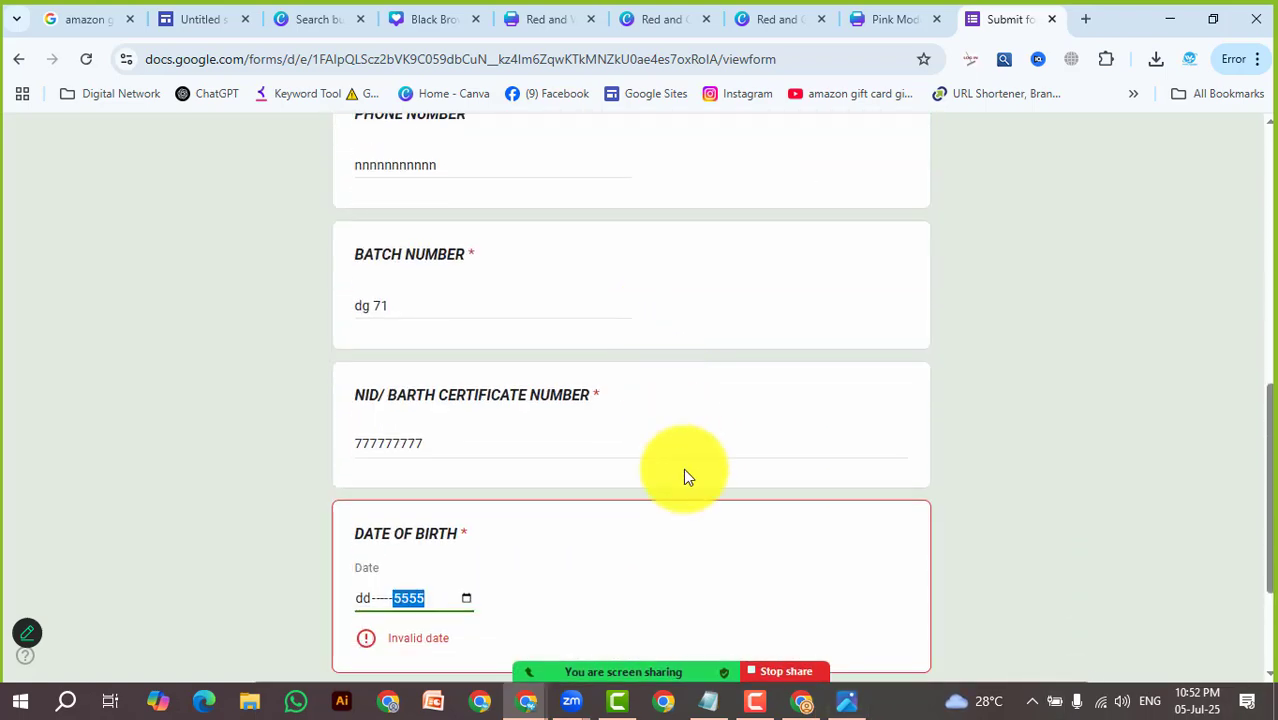
scroll(685, 478, "up", 7)
scroll(590, 314, "down", 3)
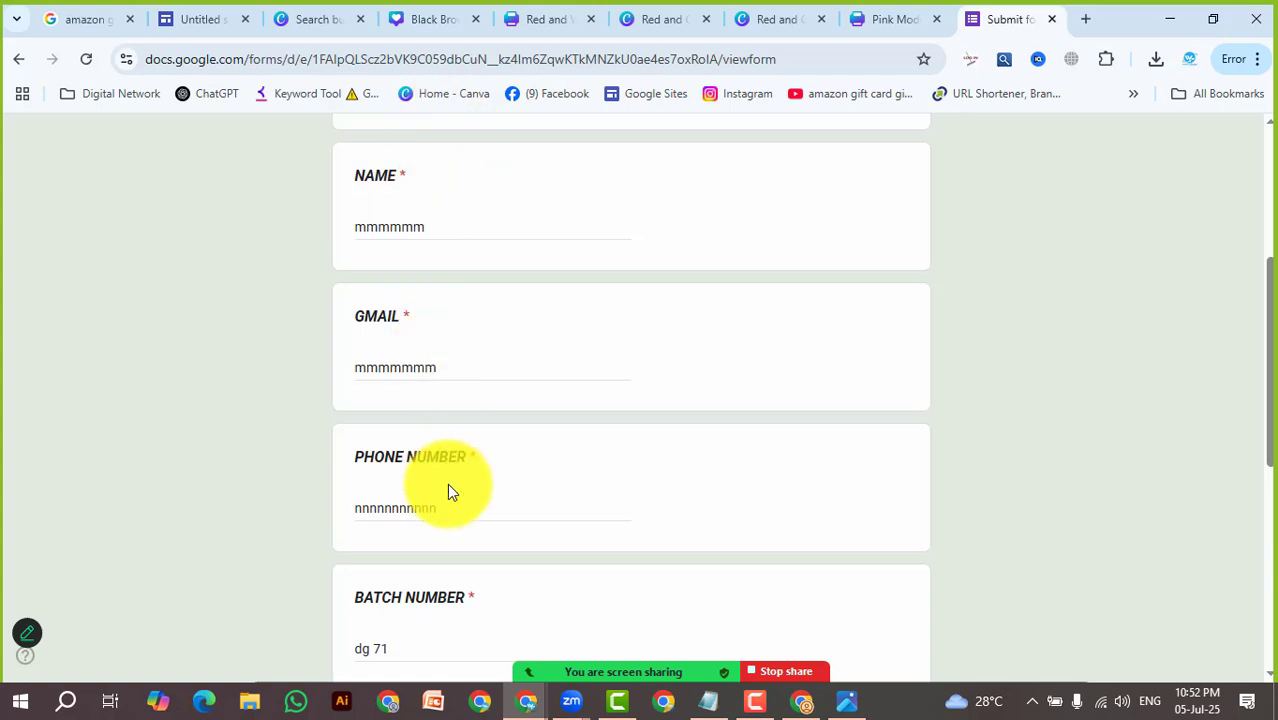
Stop sharing the screen in the Zoom meeting
left_click(795, 675)
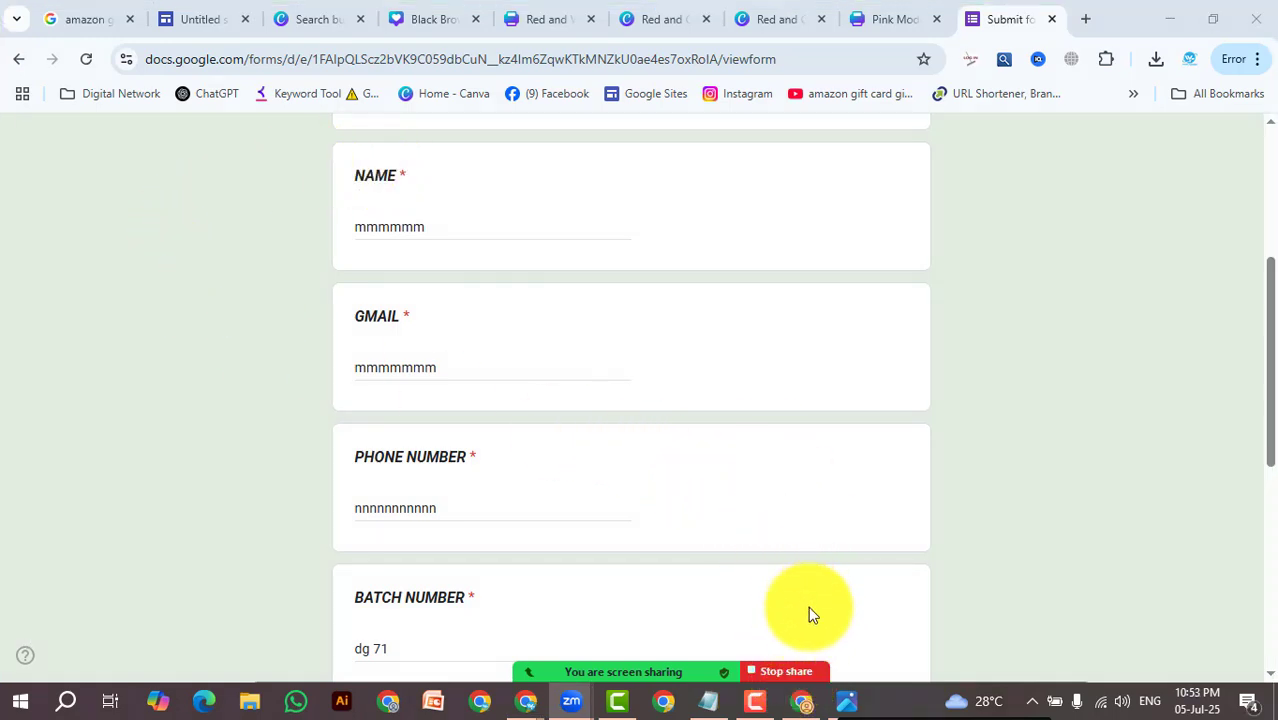
left_click(790, 668)
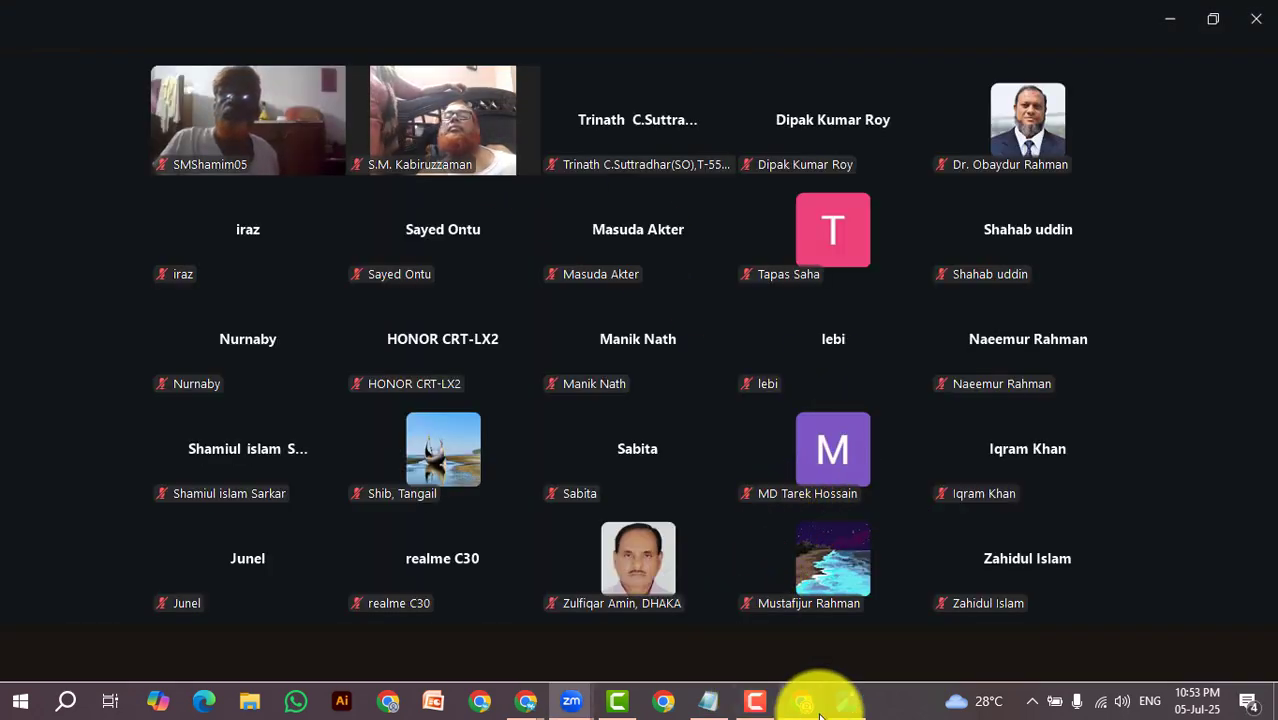
left_click(758, 704)
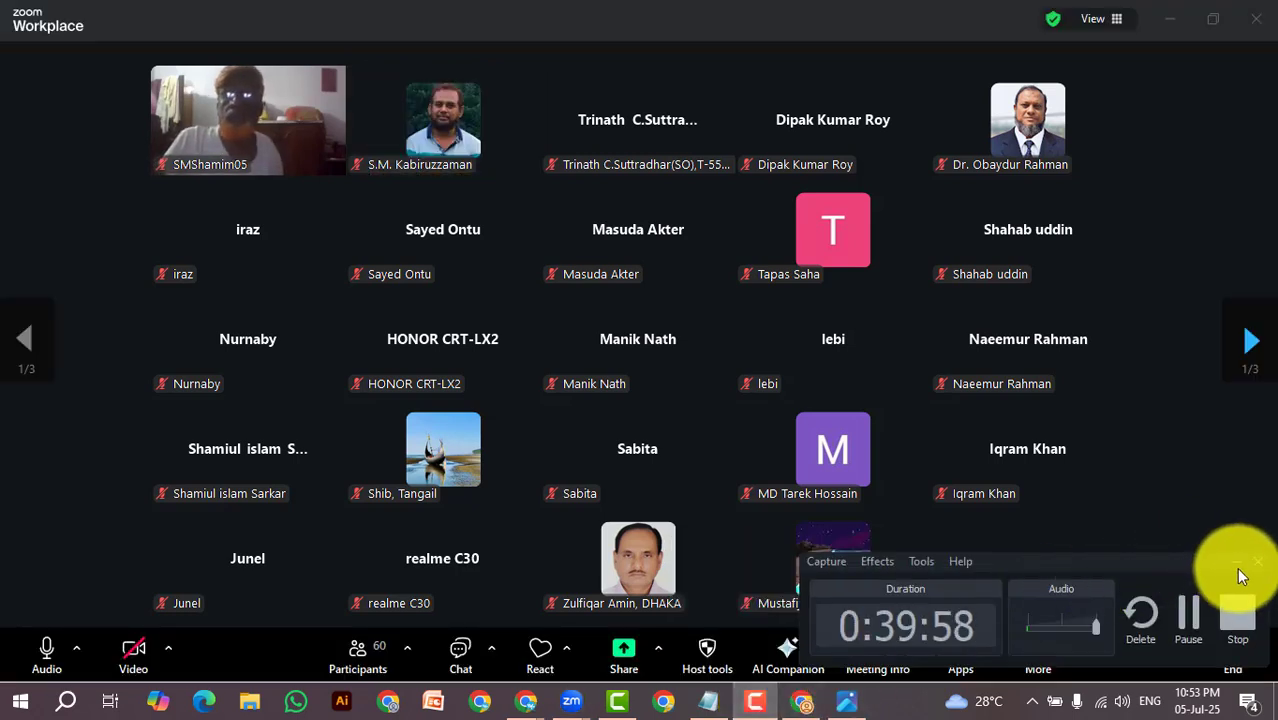
left_click(1236, 563)
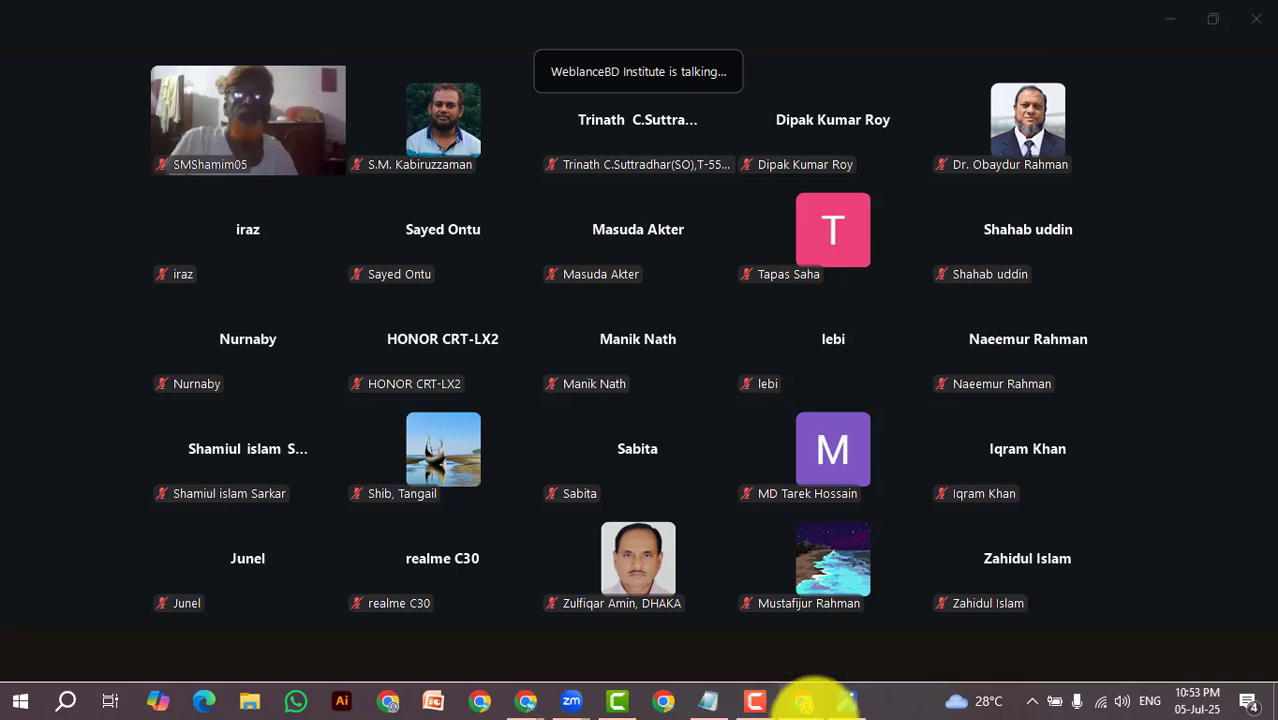
mouse_move(802, 702)
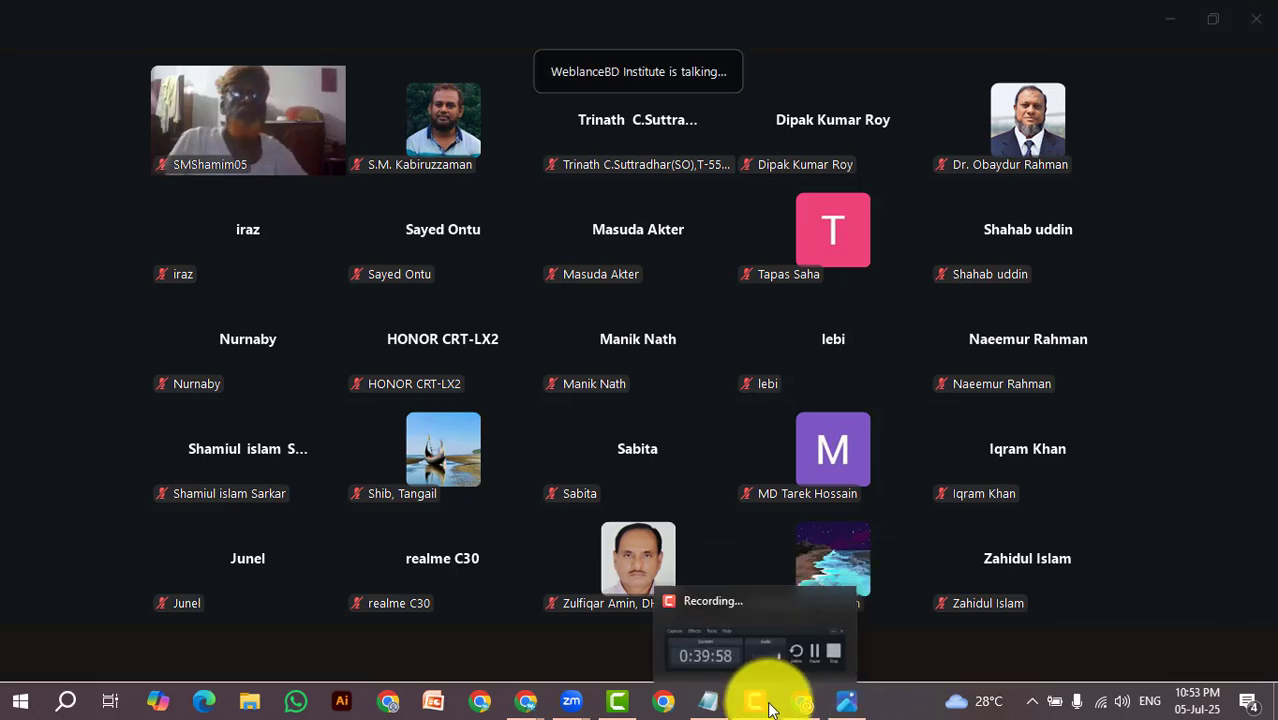
left_click(755, 702)
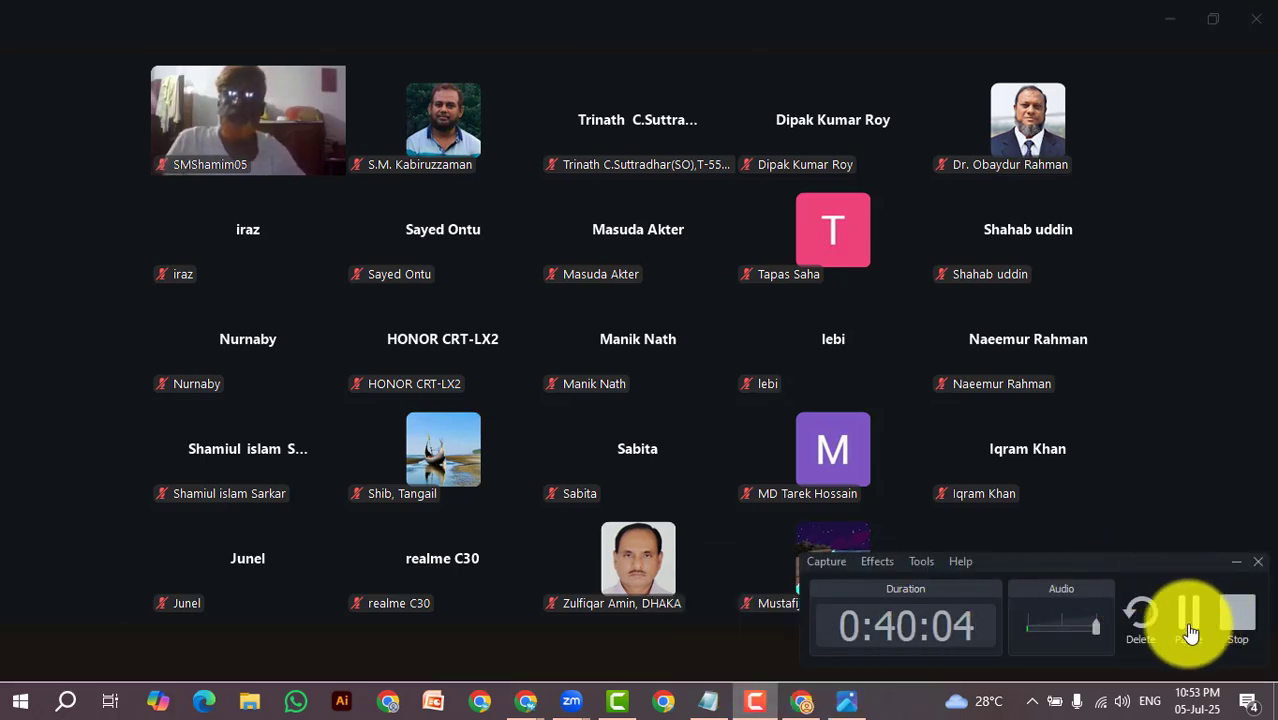